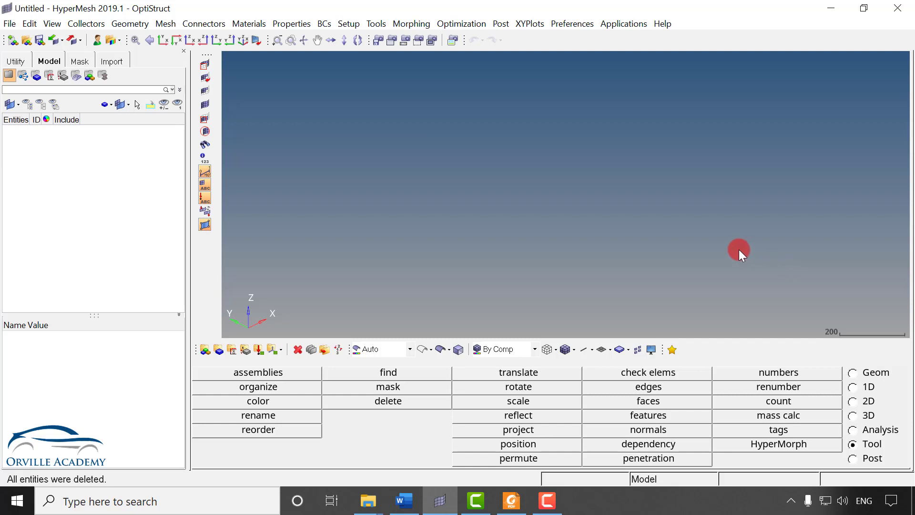
Step: Open the model file Left_rail_EnggA.hm from the Left_rail_EnggA folder
{"action": "left_click", "coordinate": [26, 40]}
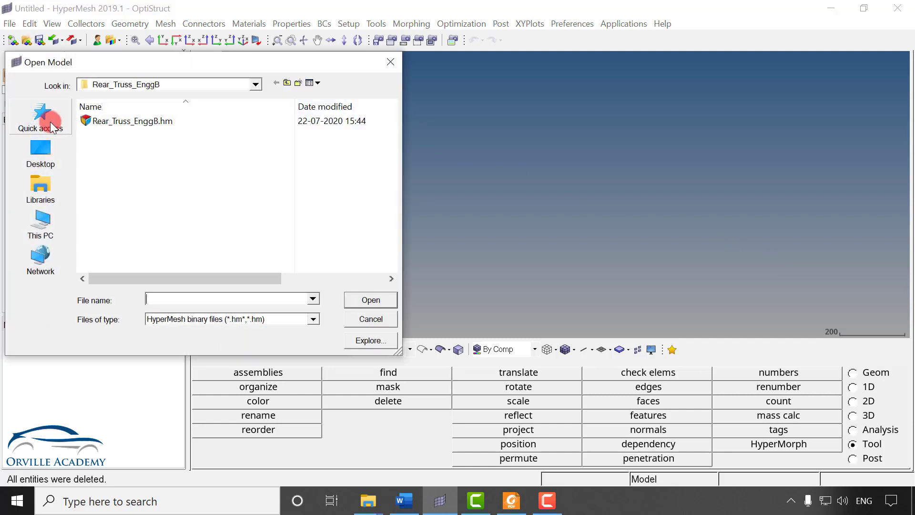
{"action": "left_click", "coordinate": [276, 82]}
{"action": "double_click", "coordinate": [129, 134]}
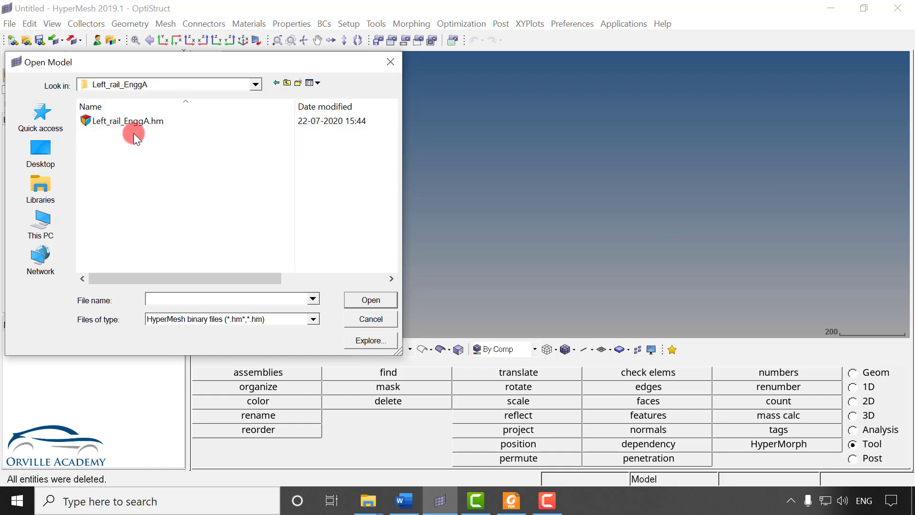
{"action": "double_click", "coordinate": [131, 122]}
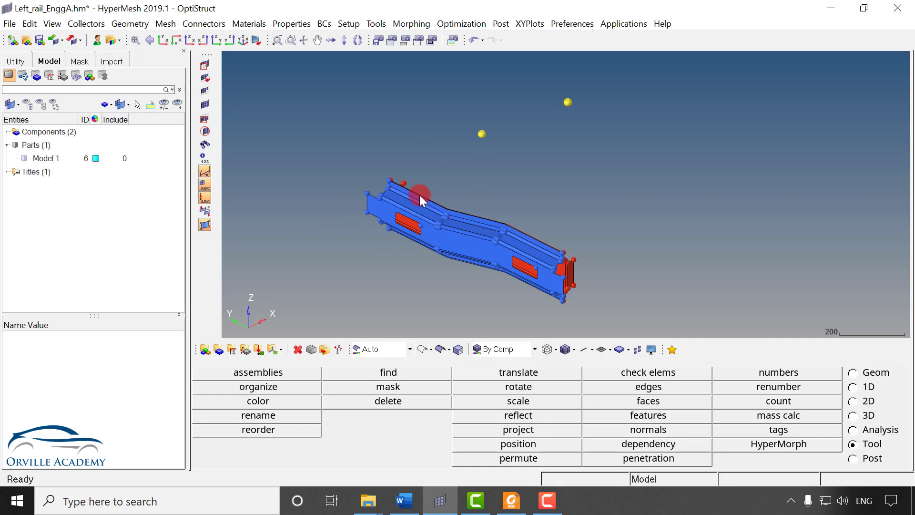
Step: List the model's components and colour the geometry By 2D Topo
{"action": "left_click", "coordinate": [7, 132]}
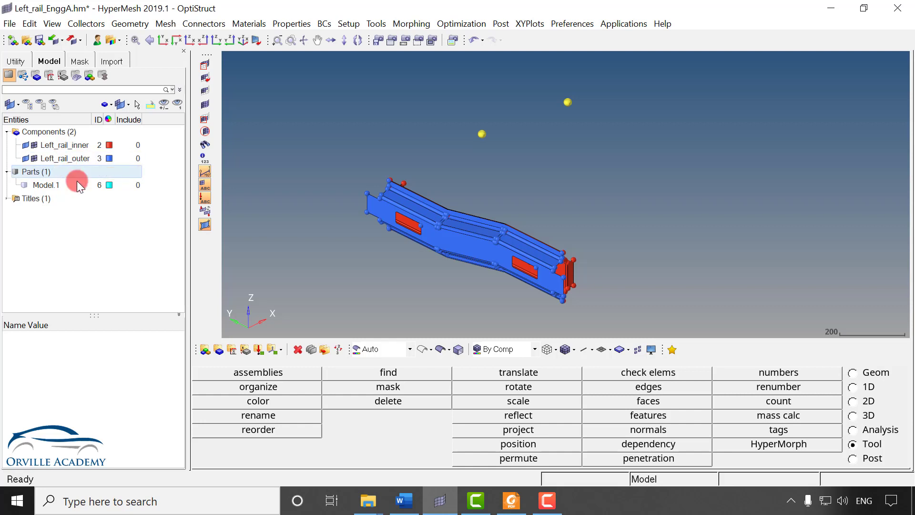
{"action": "left_click", "coordinate": [409, 349]}
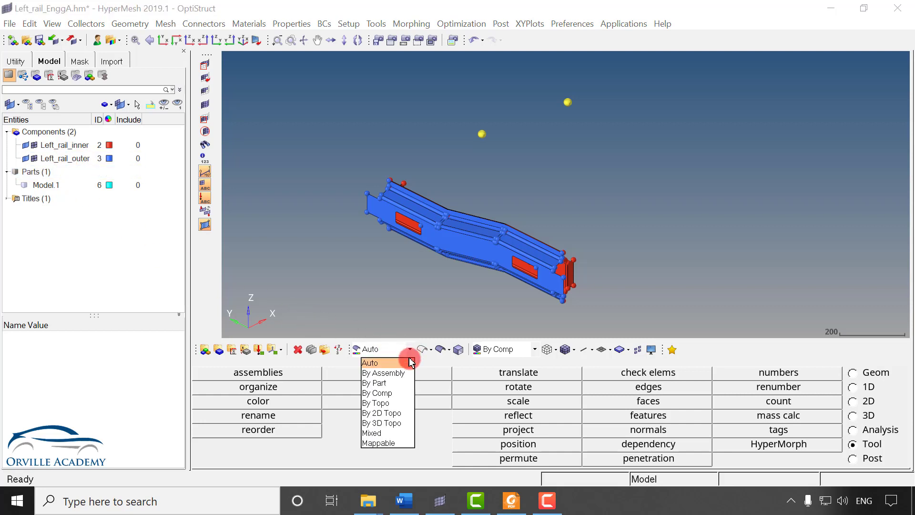
{"action": "left_click", "coordinate": [390, 412]}
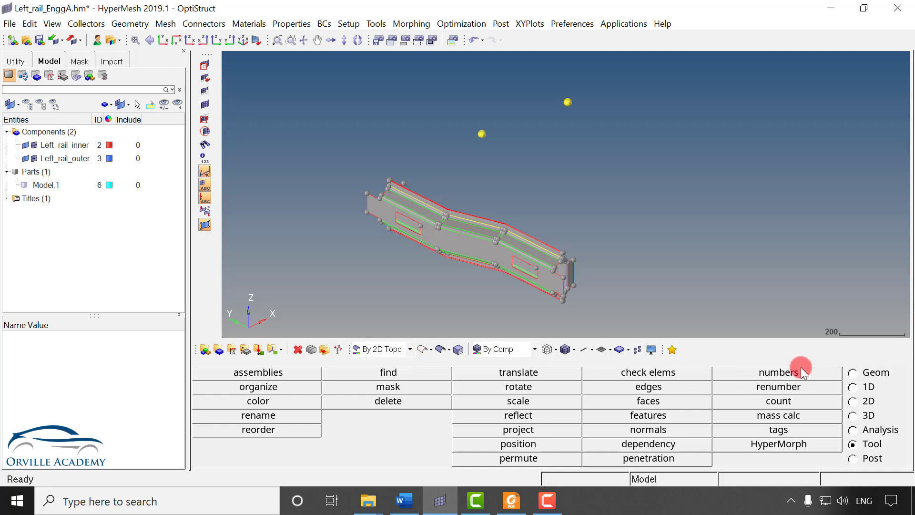
Step: Find duplicate surfaces among all displayed surfaces with the defeature tool and delete the duplicate
{"action": "left_click", "coordinate": [853, 375]}
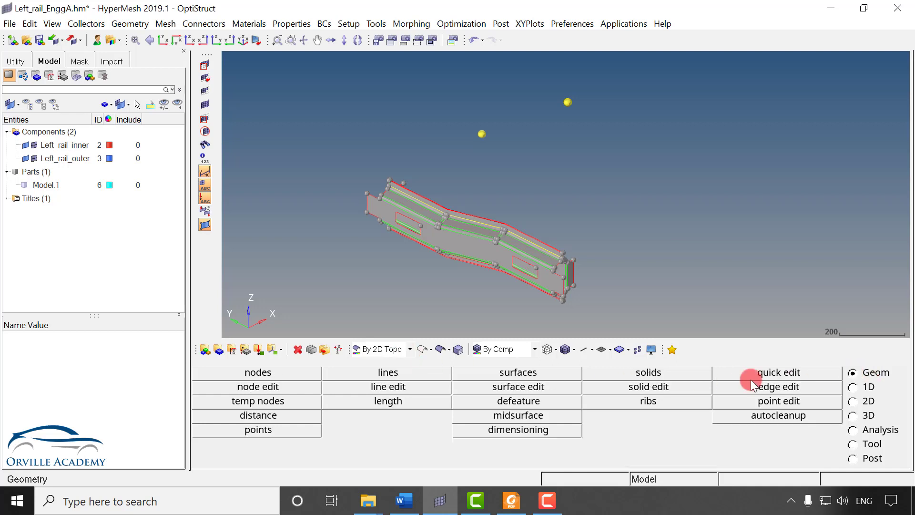
{"action": "left_click", "coordinate": [522, 404]}
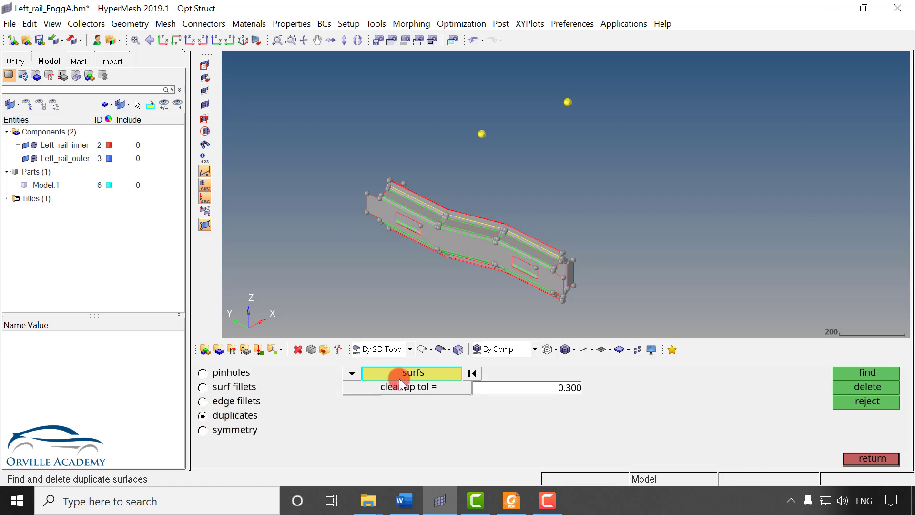
{"action": "left_click", "coordinate": [417, 371]}
{"action": "left_click", "coordinate": [271, 400]}
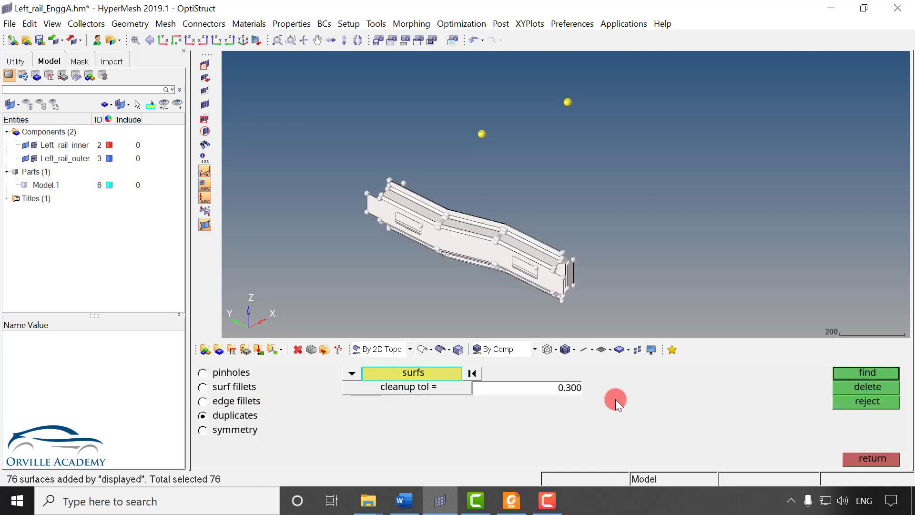
{"action": "left_click", "coordinate": [840, 375]}
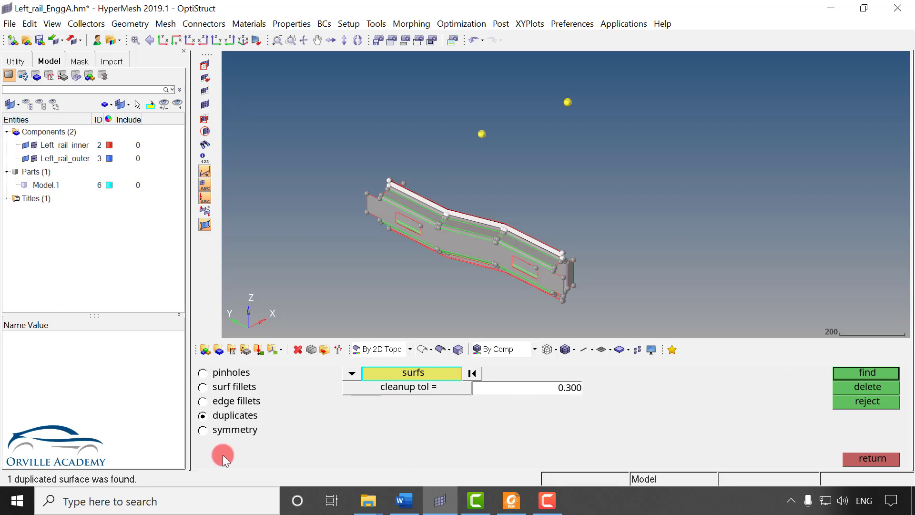
{"action": "left_click", "coordinate": [857, 388]}
{"action": "left_click", "coordinate": [868, 458]}
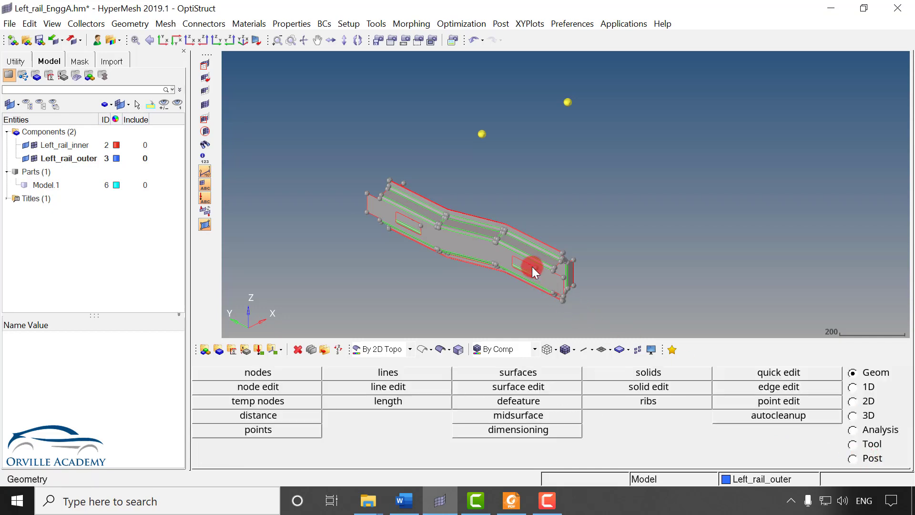
Step: Delete the extra strip surface bounded by free edges on the rail's outer flange with quick edit
{"action": "scroll", "coordinate": [532, 267], "scroll_direction": "up", "scroll_amount": 5}
{"action": "right_click_drag", "start_coordinate": [352, 190], "coordinate": [563, 195], "text": "ctrl"}
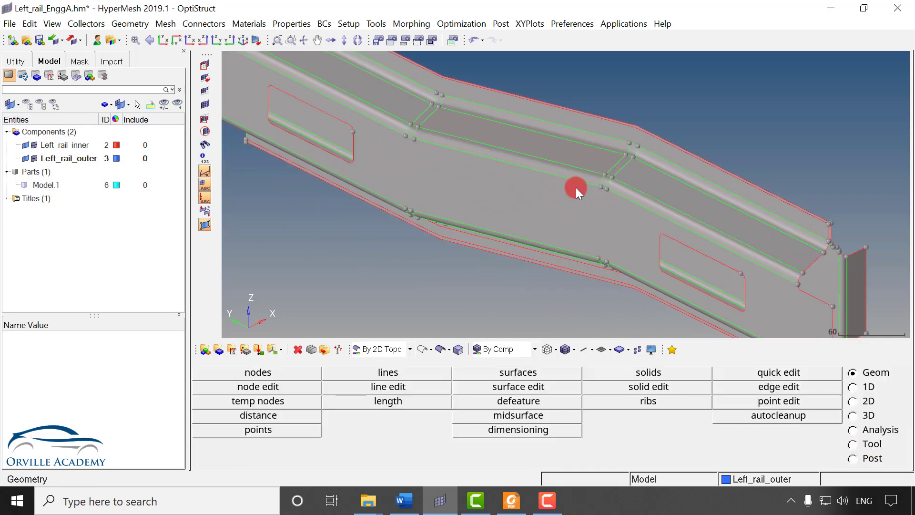
{"action": "right_click_drag", "start_coordinate": [363, 114], "coordinate": [527, 202], "text": "ctrl"}
{"action": "right_click_drag", "start_coordinate": [604, 234], "coordinate": [425, 137], "text": "ctrl"}
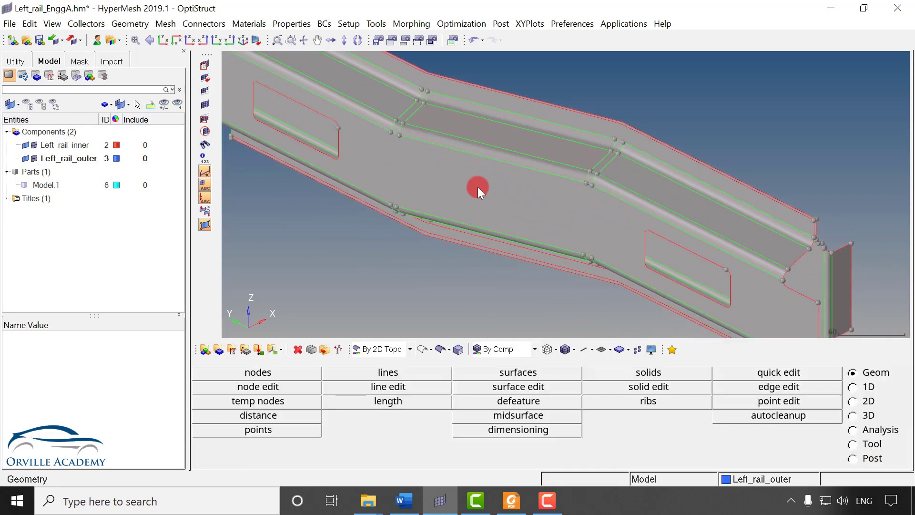
{"action": "left_click_drag", "start_coordinate": [433, 167], "coordinate": [461, 137], "text": "ctrl"}
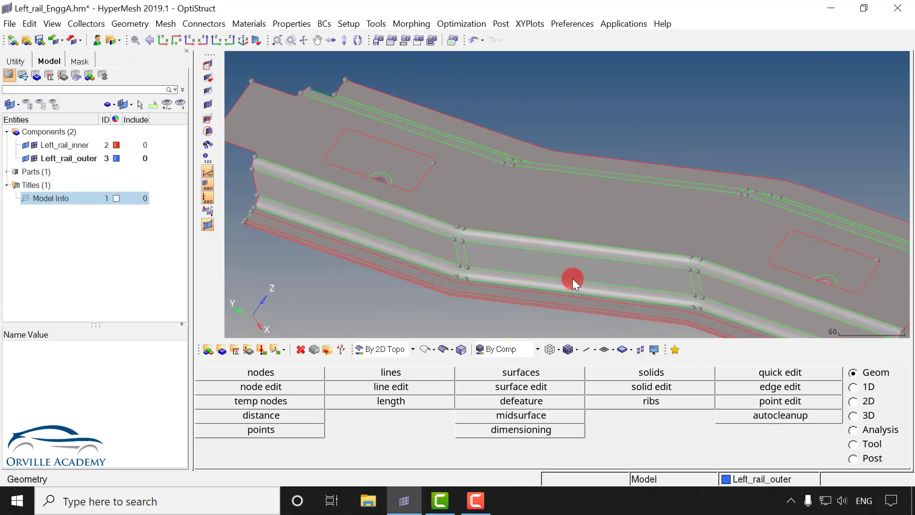
{"action": "scroll", "coordinate": [390, 258], "scroll_direction": "up", "scroll_amount": 2, "text": "ctrl"}
{"action": "right_click_drag", "start_coordinate": [470, 255], "coordinate": [626, 268], "text": "ctrl"}
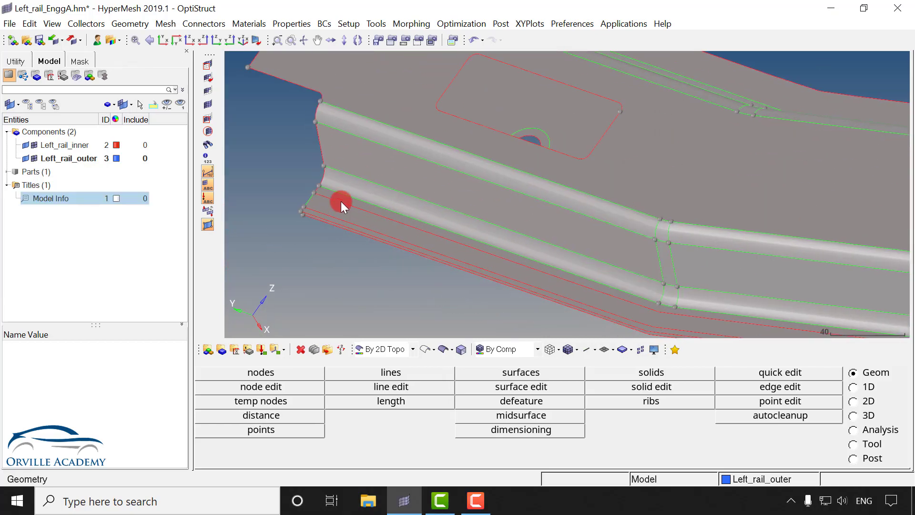
{"action": "scroll", "coordinate": [336, 198], "scroll_direction": "up", "scroll_amount": 5, "text": "ctrl"}
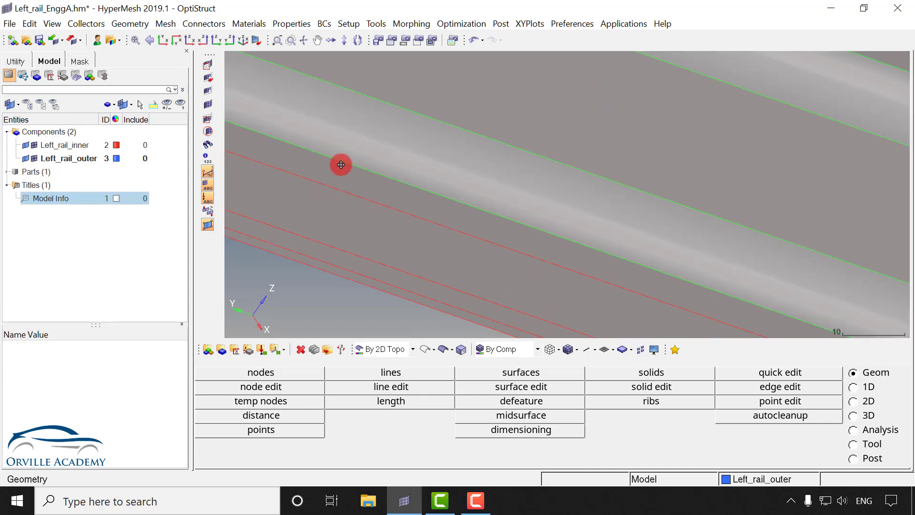
{"action": "left_click_drag", "start_coordinate": [341, 163], "coordinate": [397, 173], "text": "ctrl"}
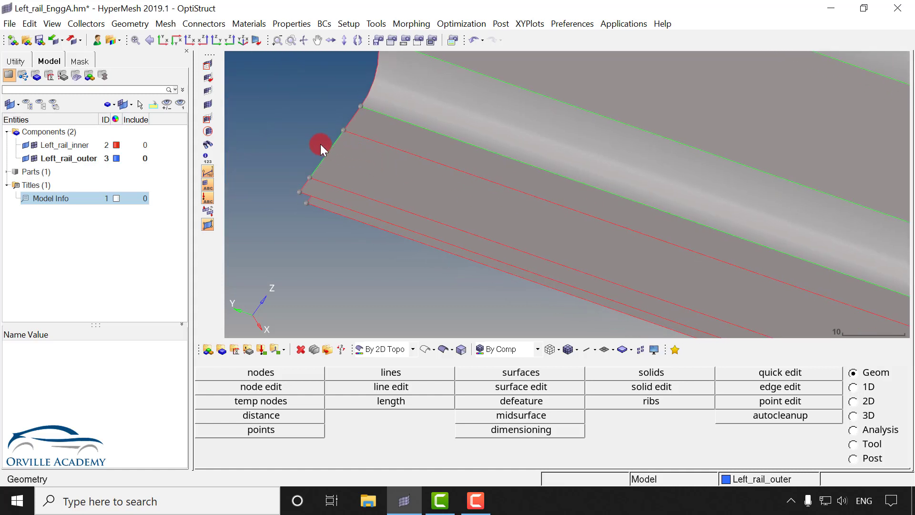
{"action": "scroll", "coordinate": [320, 144], "scroll_direction": "up", "scroll_amount": 1, "text": "ctrl"}
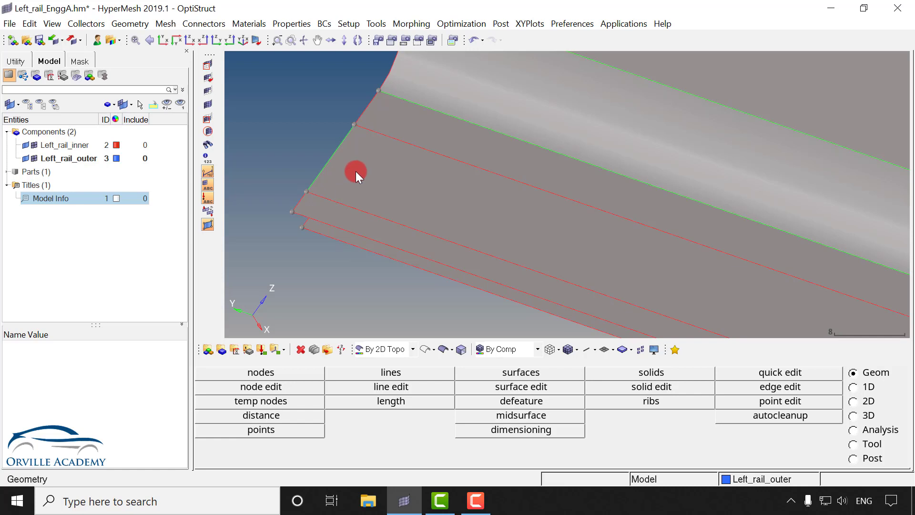
{"action": "left_click", "coordinate": [773, 373]}
{"action": "left_click", "coordinate": [328, 457]}
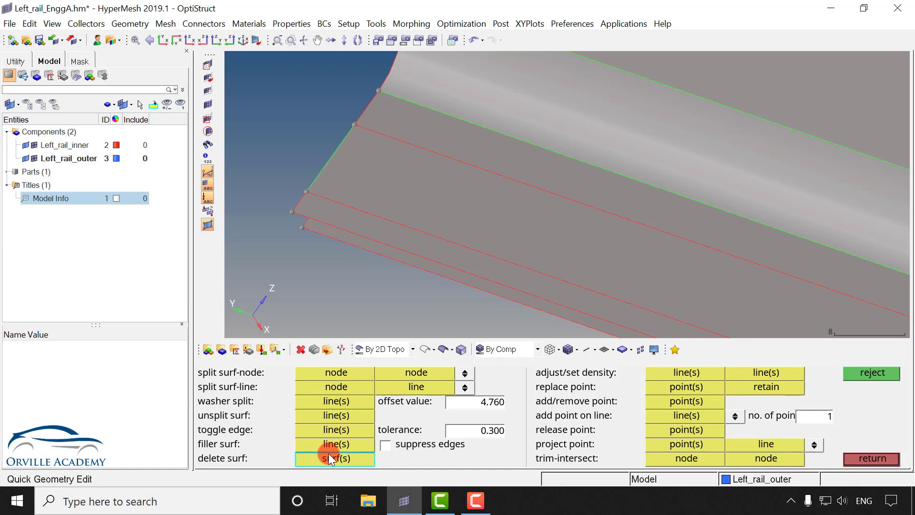
{"action": "left_click", "coordinate": [388, 183]}
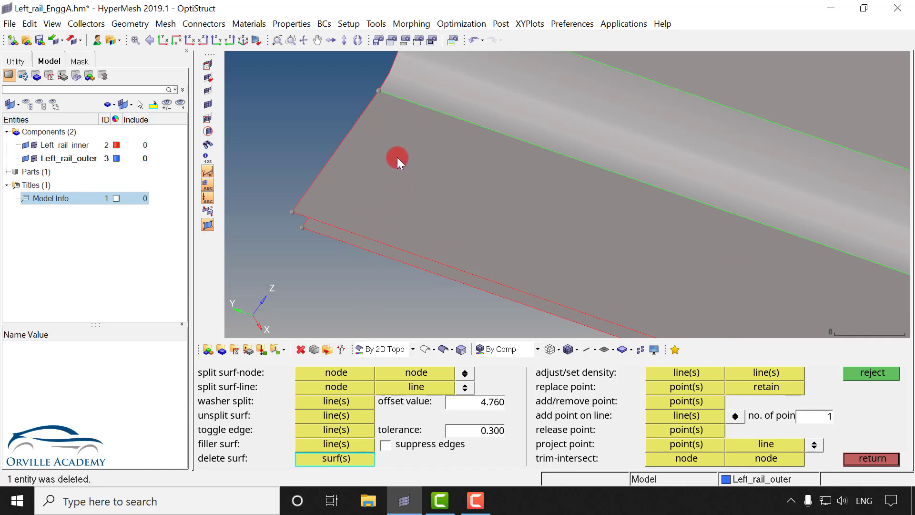
Step: Restore the isometric view and hide the shared and suppressed edges, leaving free and non-manifold edges displayed
{"action": "scroll", "coordinate": [412, 154], "scroll_direction": "down", "scroll_amount": 3}
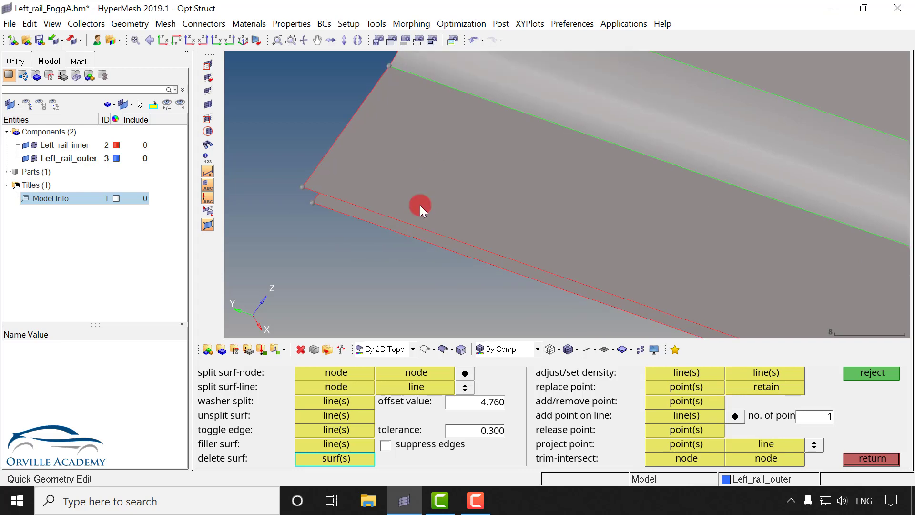
{"action": "scroll", "coordinate": [428, 220], "scroll_direction": "down", "scroll_amount": 2}
{"action": "scroll", "coordinate": [430, 210], "scroll_direction": "down", "scroll_amount": 3}
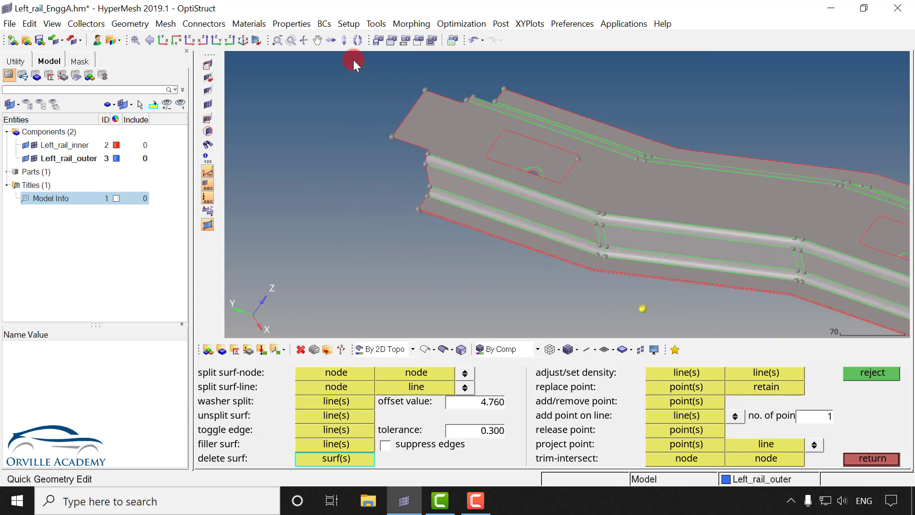
{"action": "left_click", "coordinate": [243, 40]}
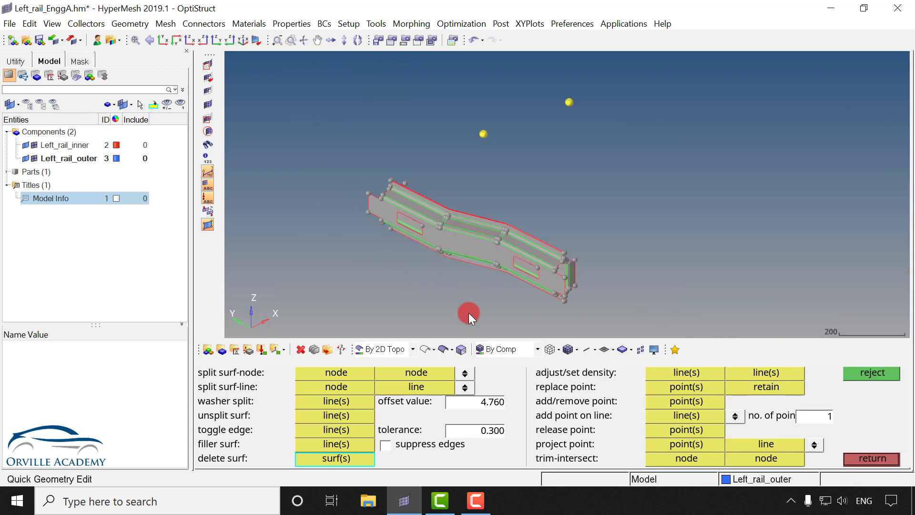
{"action": "left_click", "coordinate": [654, 349]}
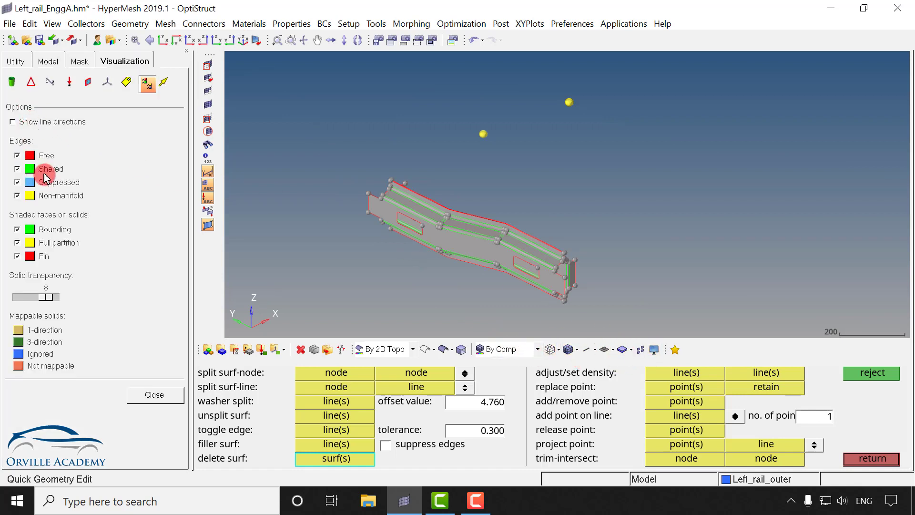
{"action": "left_click", "coordinate": [18, 169]}
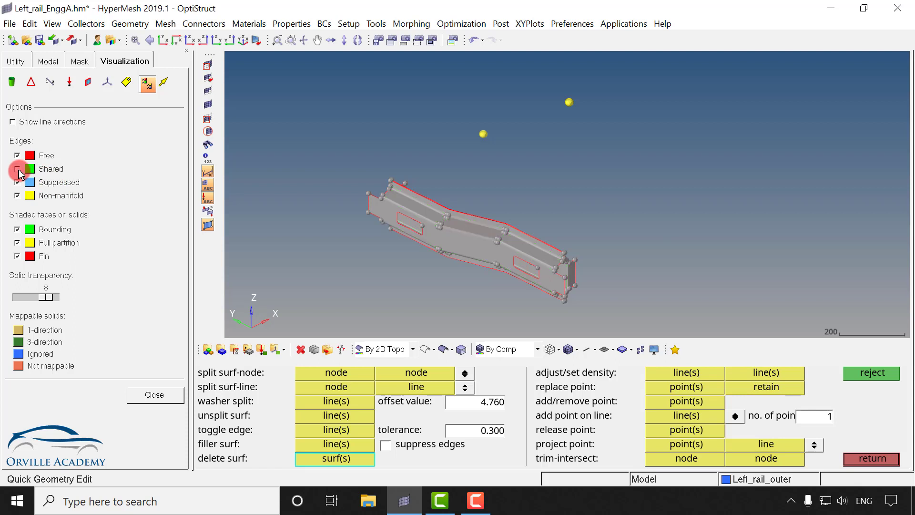
{"action": "left_click", "coordinate": [17, 183]}
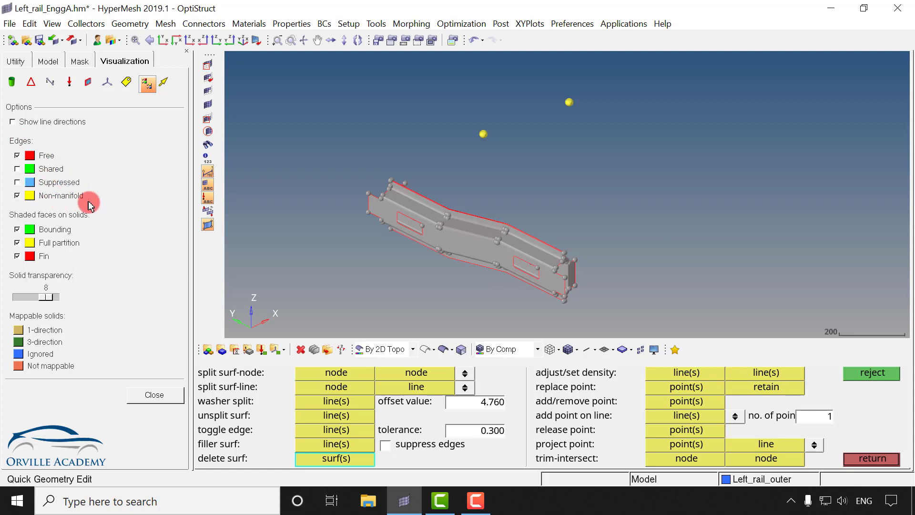
Step: Display the rail in wireframe with fixed points hidden and inspect the free edges around its ends, cutouts and holes
{"action": "left_click", "coordinate": [426, 350]}
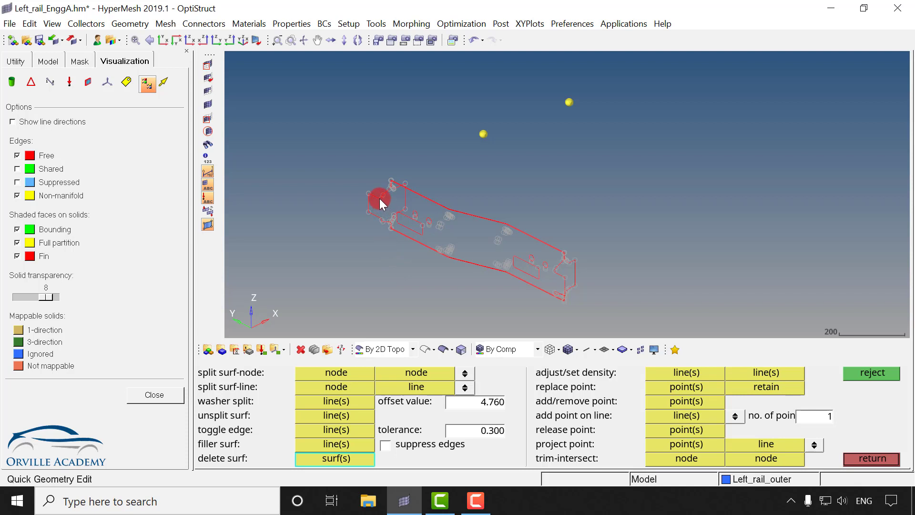
{"action": "scroll", "coordinate": [378, 199], "scroll_direction": "up", "scroll_amount": 5, "text": "ctrl"}
{"action": "right_click_drag", "start_coordinate": [398, 189], "coordinate": [363, 141], "text": "ctrl"}
{"action": "left_click", "coordinate": [207, 227]}
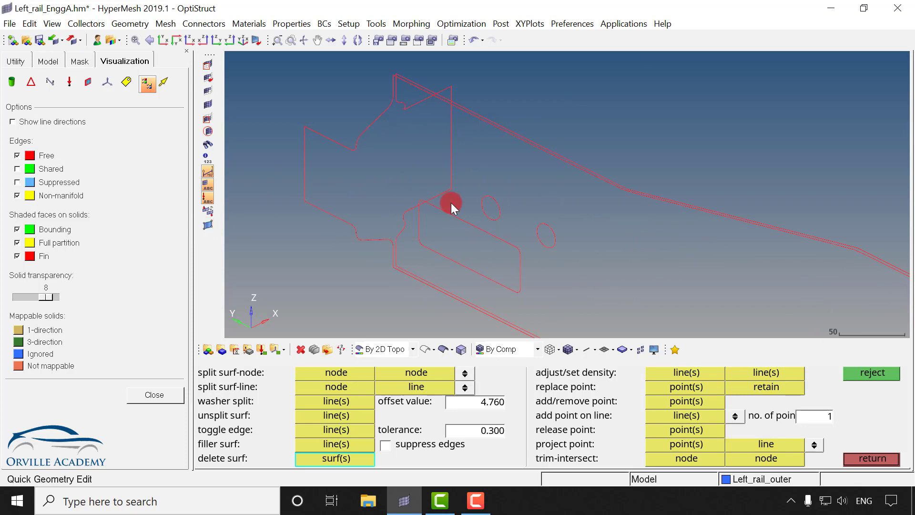
{"action": "right_click_drag", "start_coordinate": [483, 208], "coordinate": [343, 62], "text": "ctrl"}
{"action": "right_click_drag", "start_coordinate": [581, 212], "coordinate": [397, 144], "text": "ctrl"}
{"action": "scroll", "coordinate": [456, 162], "scroll_direction": "down", "scroll_amount": 1, "text": "ctrl"}
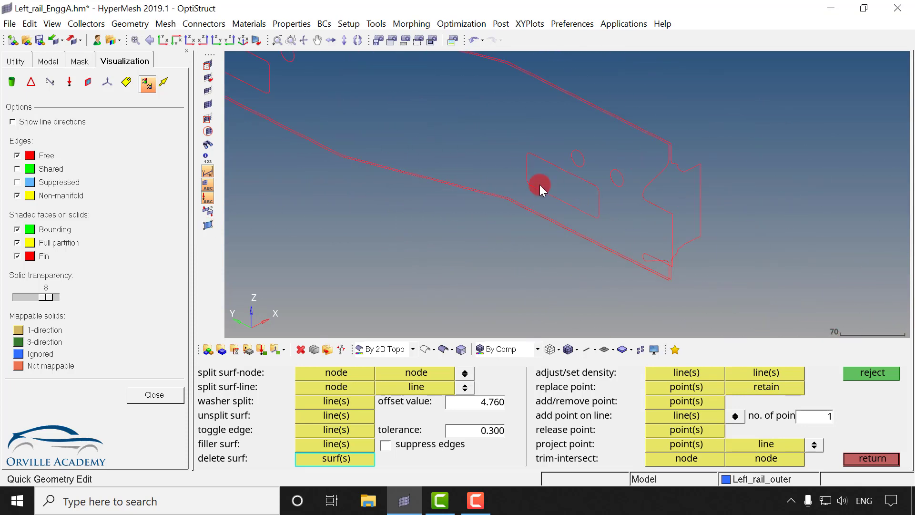
{"action": "left_click_drag", "start_coordinate": [658, 238], "coordinate": [583, 204], "text": "ctrl"}
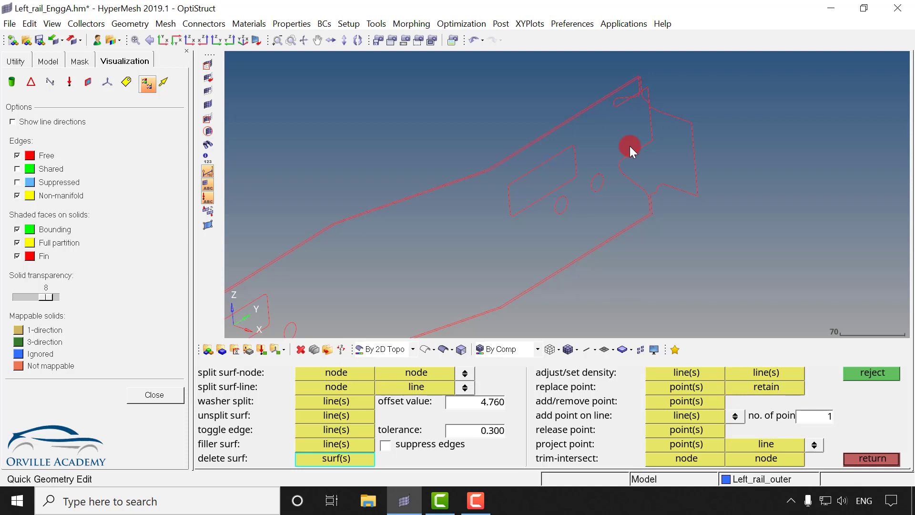
Step: Leave quick edit, turn the shared and suppressed edges back on and return the rail to shaded display
{"action": "left_click", "coordinate": [145, 393]}
{"action": "left_click", "coordinate": [860, 452]}
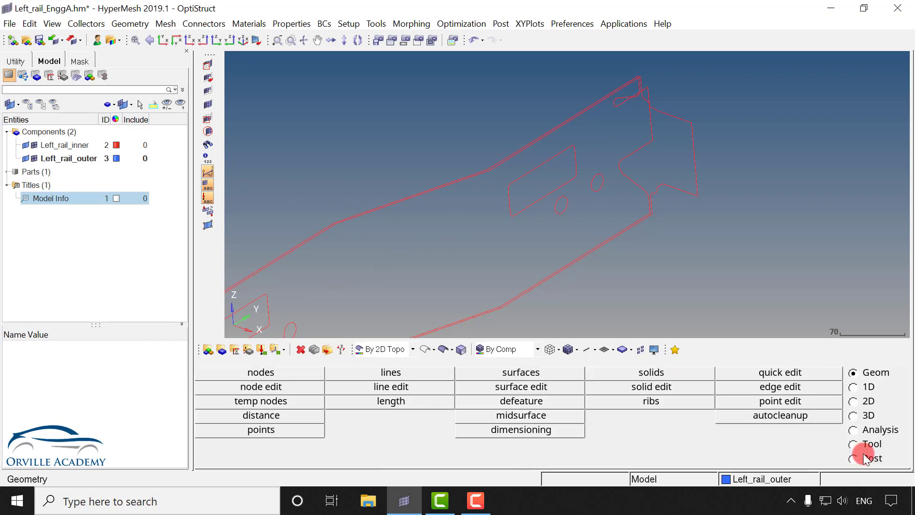
{"action": "left_click", "coordinate": [640, 350]}
{"action": "left_click", "coordinate": [16, 168]}
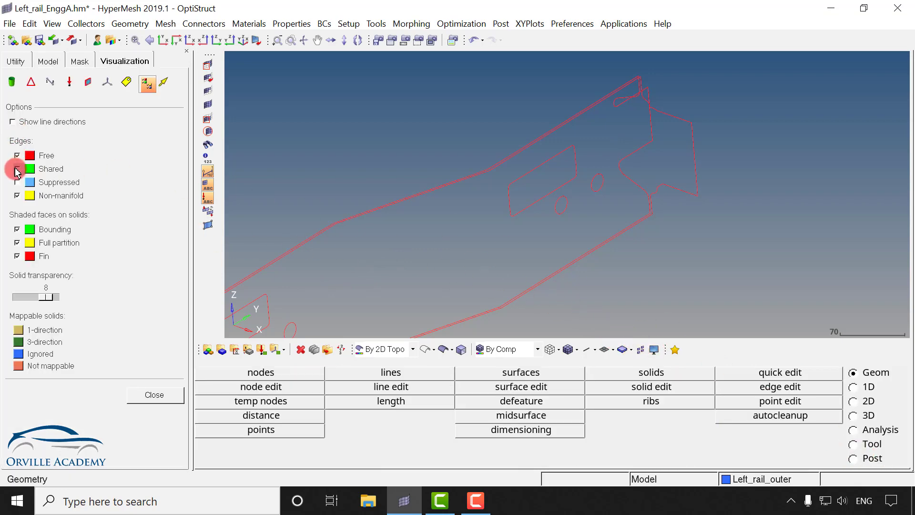
{"action": "left_click", "coordinate": [17, 182]}
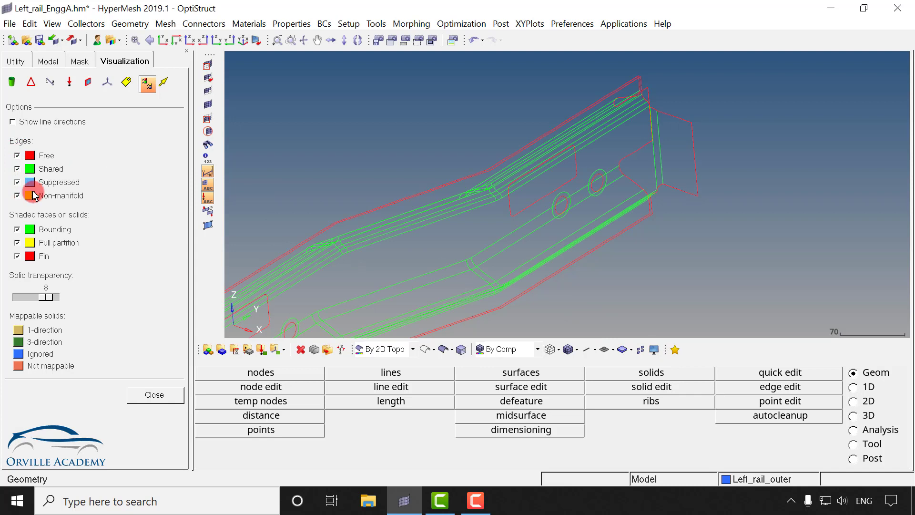
{"action": "left_click", "coordinate": [443, 349]}
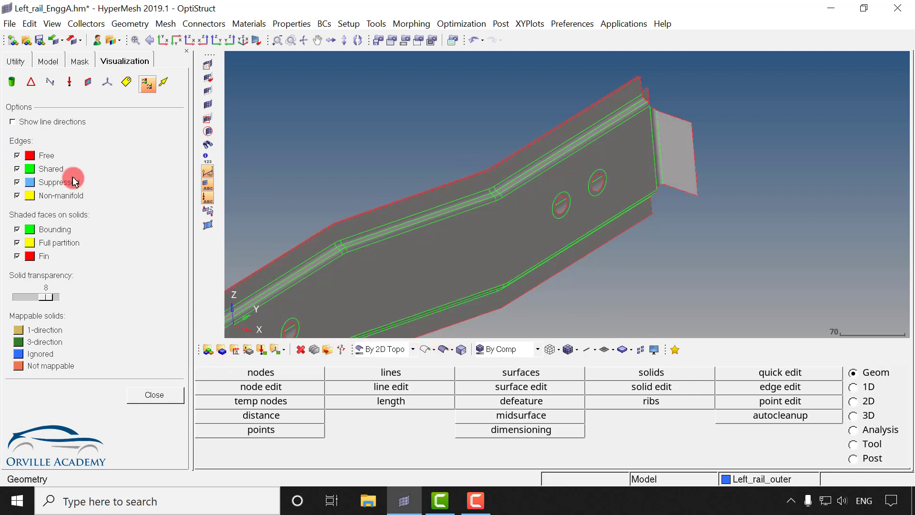
{"action": "left_click", "coordinate": [55, 64]}
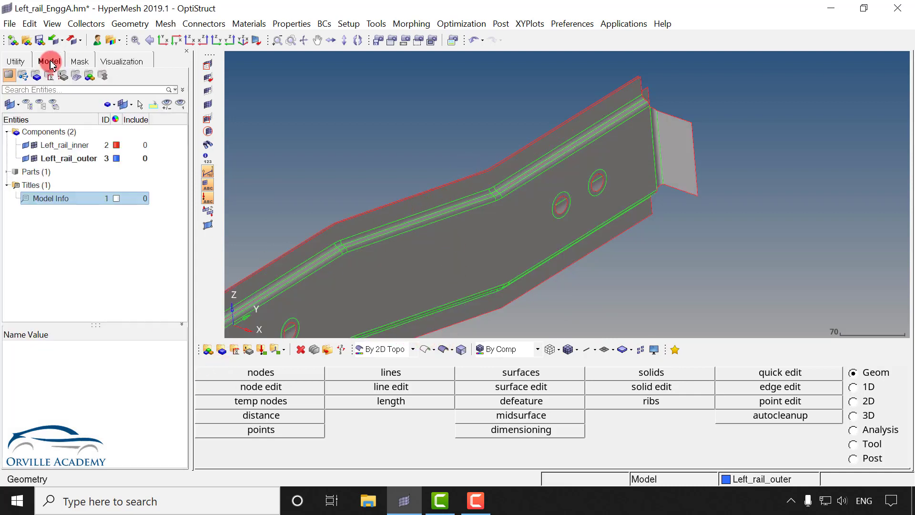
Step: Isolate the Left_rail_outer component and orient the view to face its web with both rectangular cutouts
{"action": "left_click", "coordinate": [66, 159]}
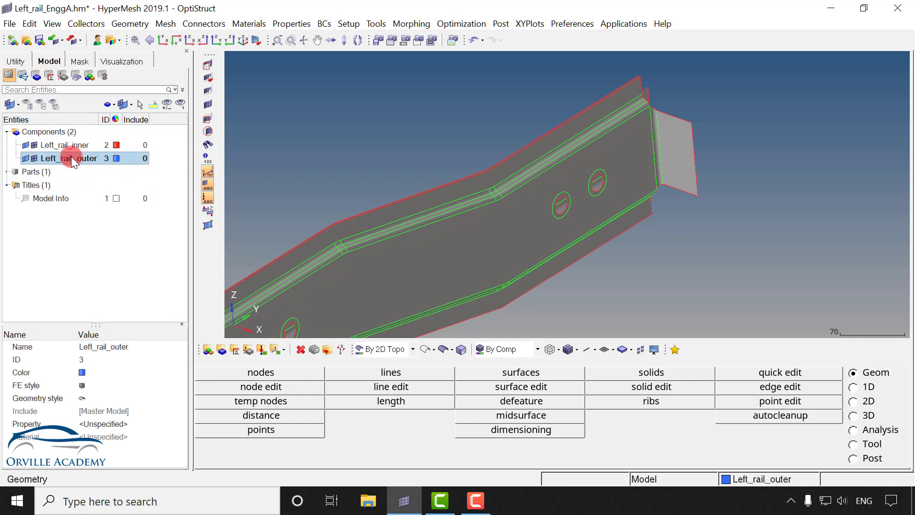
{"action": "right_click", "coordinate": [72, 160]}
{"action": "left_click", "coordinate": [136, 294]}
{"action": "left_click_drag", "start_coordinate": [423, 158], "coordinate": [494, 167], "text": "ctrl"}
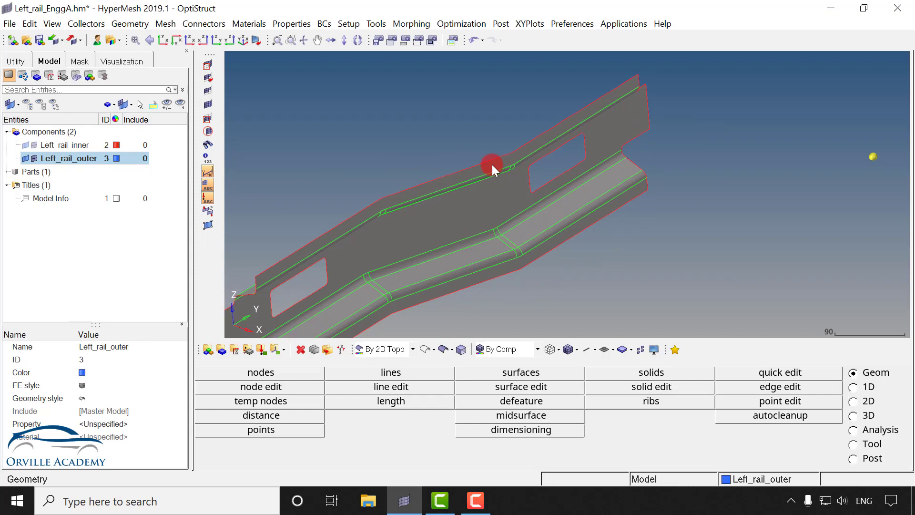
{"action": "left_click_drag", "start_coordinate": [480, 141], "coordinate": [556, 85], "text": "ctrl"}
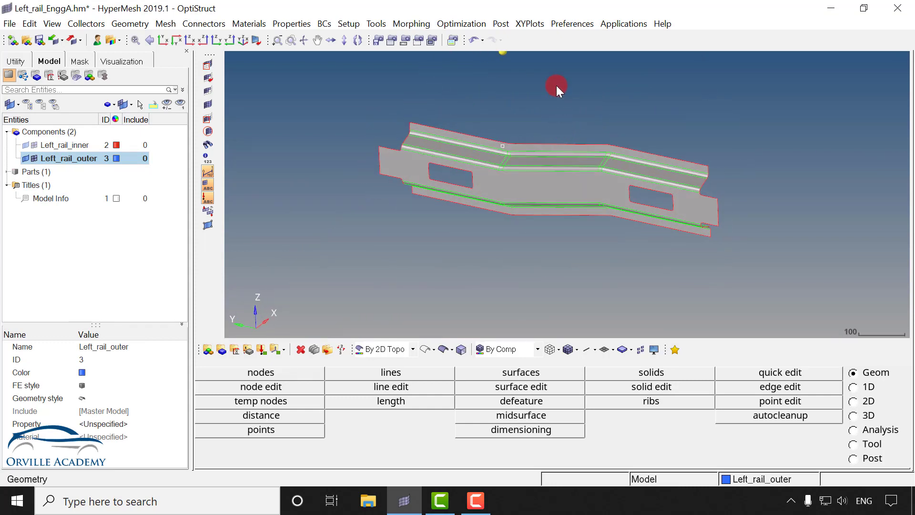
Step: Load the QUALITY.criteria file as the element quality criteria, review its 2D limits and accept them
{"action": "left_click", "coordinate": [572, 24]}
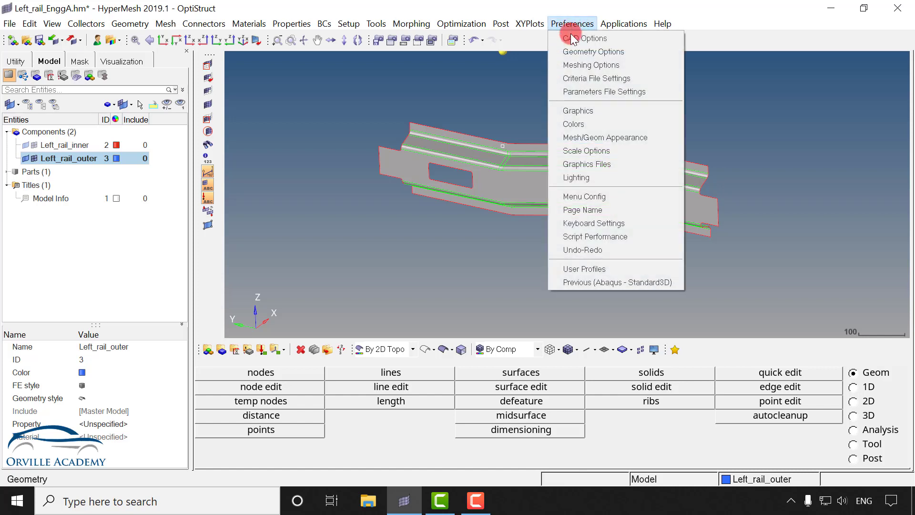
{"action": "left_click", "coordinate": [578, 79]}
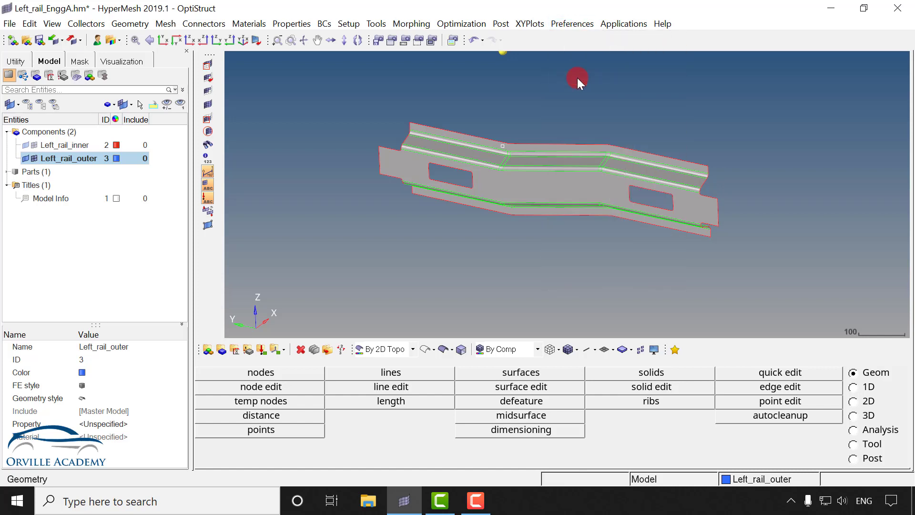
{"action": "left_click", "coordinate": [239, 82]}
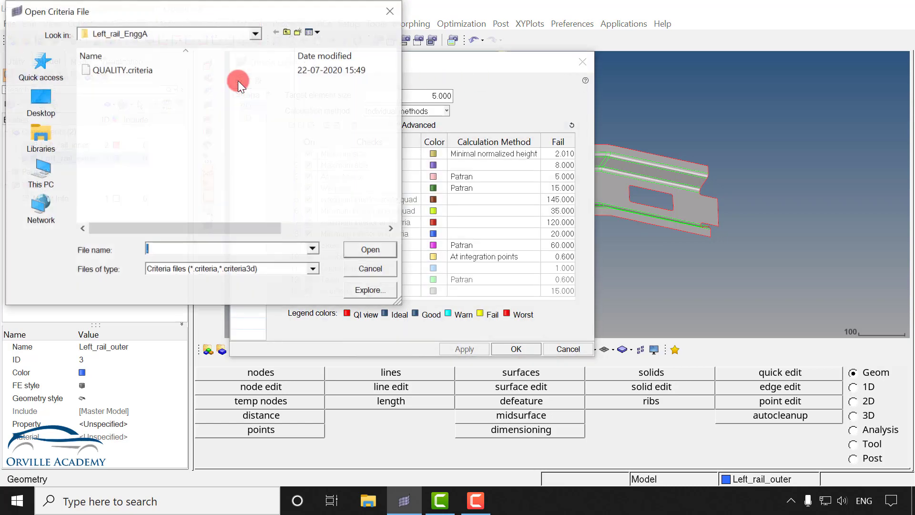
{"action": "left_click", "coordinate": [116, 73]}
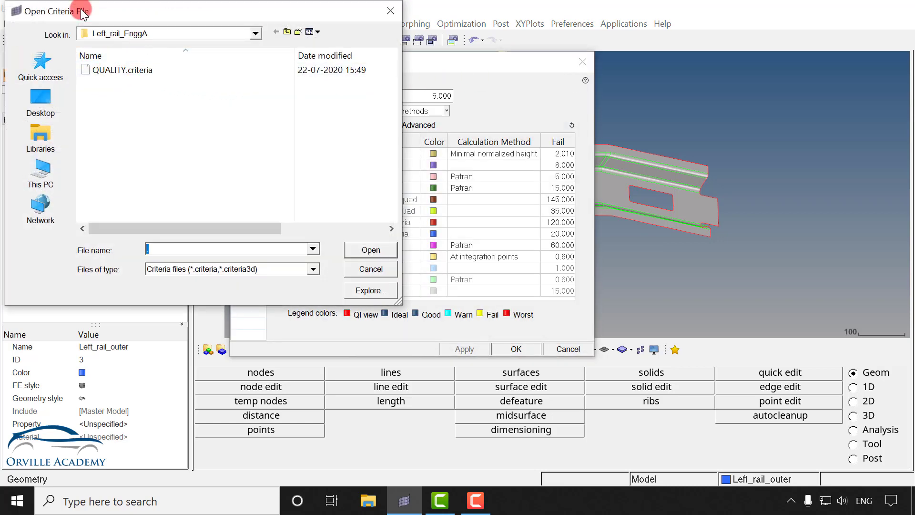
{"action": "left_click", "coordinate": [145, 71]}
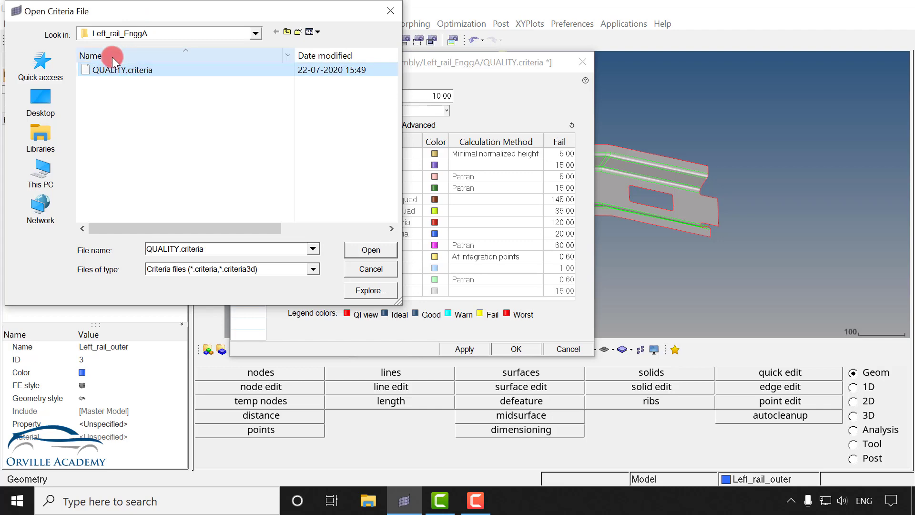
{"action": "left_click", "coordinate": [374, 249]}
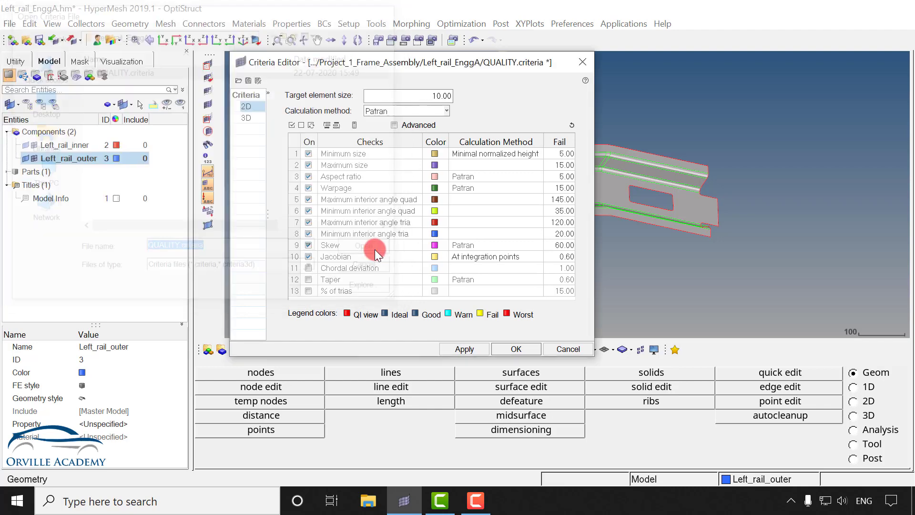
{"action": "left_click", "coordinate": [445, 90]}
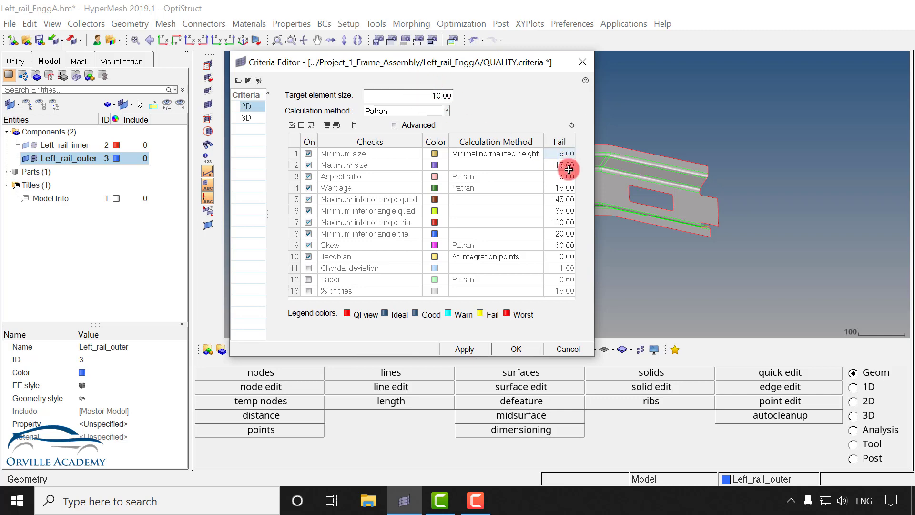
{"action": "left_click", "coordinate": [514, 350]}
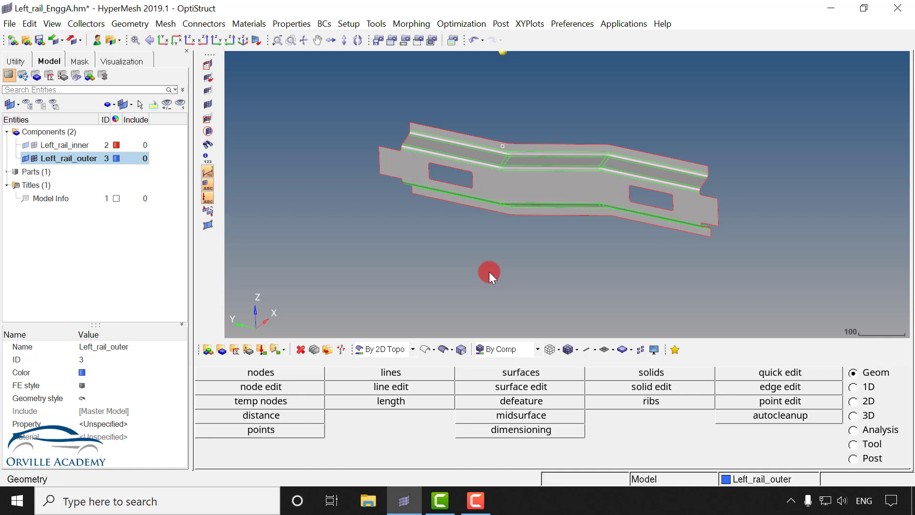
Step: Automesh the outer rail's web surface with mixed elements at an element size of 10
{"action": "key", "text": "F12"}
{"action": "left_click", "coordinate": [202, 373]}
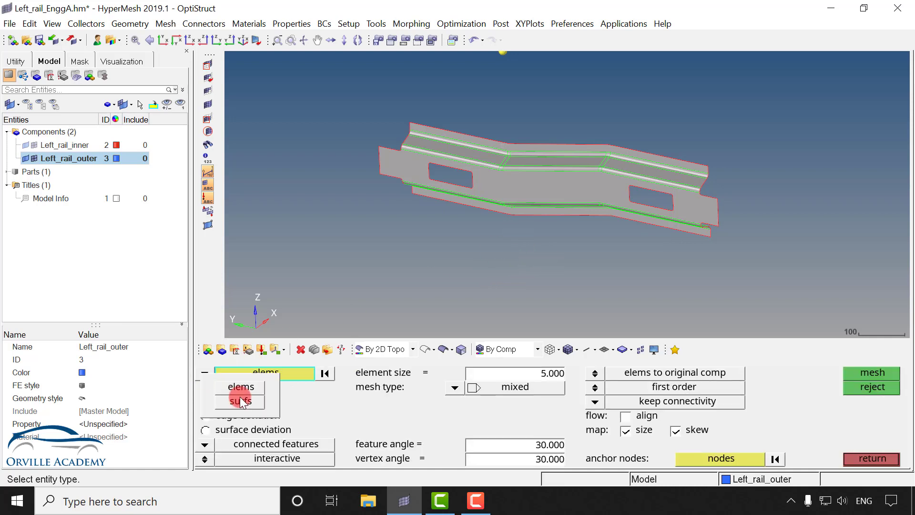
{"action": "left_click", "coordinate": [240, 402]}
{"action": "left_click", "coordinate": [515, 377]}
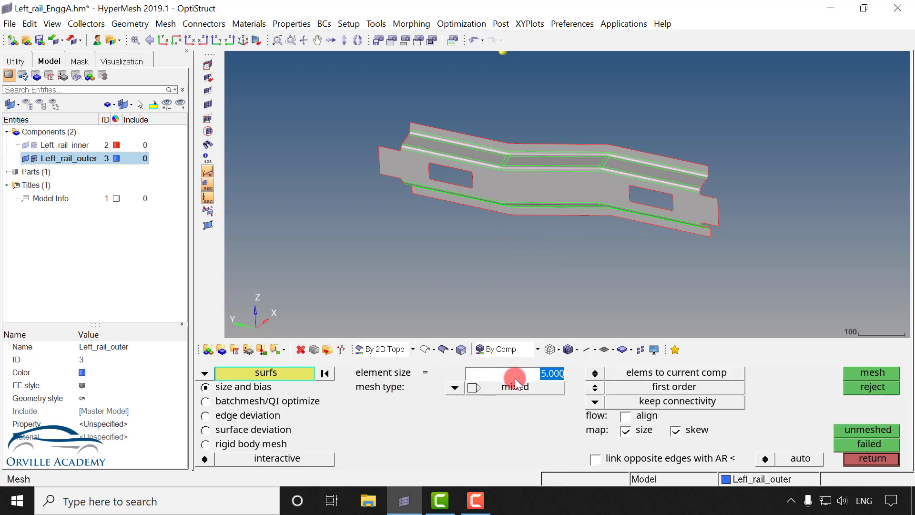
{"action": "type", "text": "10"}
{"action": "key", "text": "Return"}
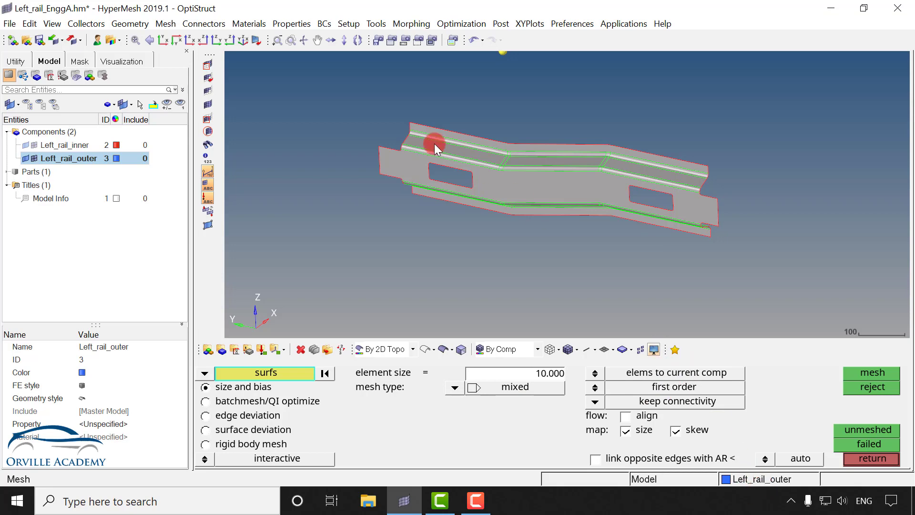
{"action": "scroll", "coordinate": [404, 168], "scroll_direction": "up", "scroll_amount": 2}
{"action": "left_click", "coordinate": [421, 174]}
{"action": "middle_click", "coordinate": [421, 176]}
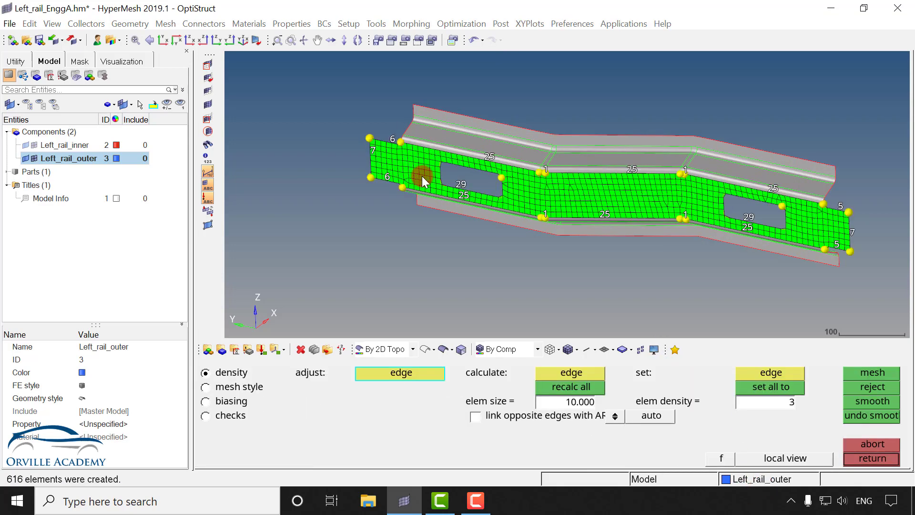
Step: Raise the element density of the web's narrow end edge to 8 and accept the mesh
{"action": "scroll", "coordinate": [422, 176], "scroll_direction": "up", "scroll_amount": 4}
{"action": "left_click", "coordinate": [331, 130]}
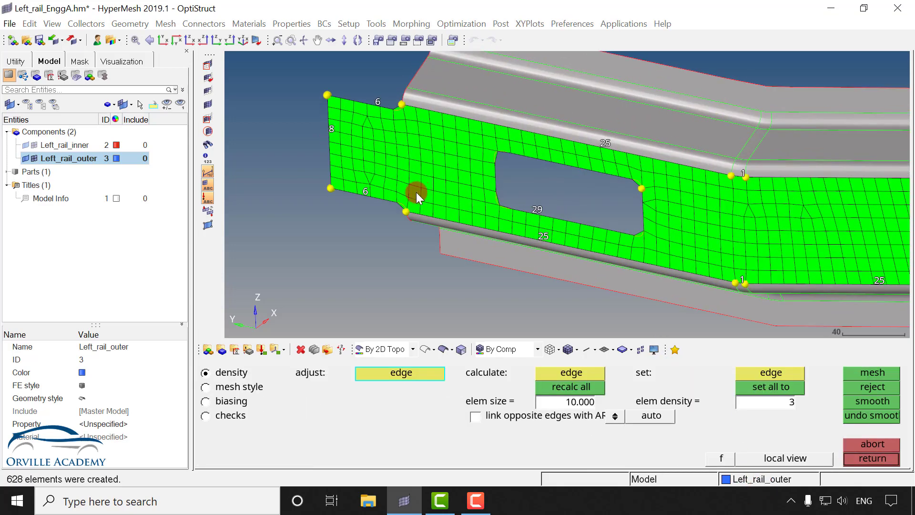
{"action": "middle_click", "coordinate": [370, 141]}
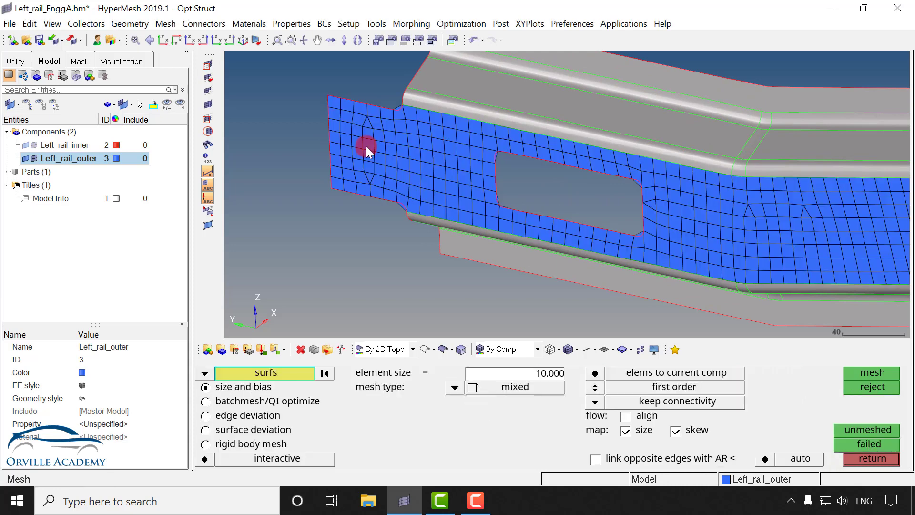
Step: Switch the automesh selection to elements and remesh the irregular elements in the web's end tab
{"action": "left_click", "coordinate": [216, 370]}
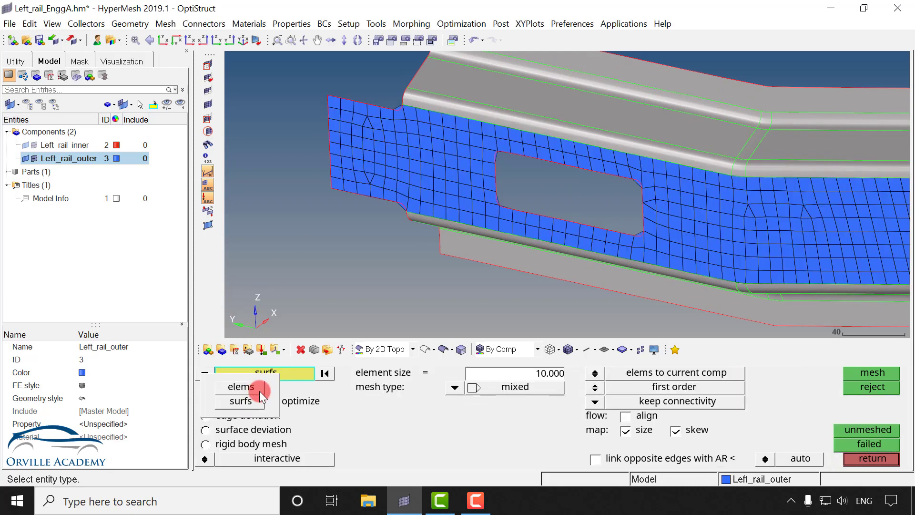
{"action": "left_click", "coordinate": [265, 386]}
{"action": "left_click_drag", "start_coordinate": [584, 266], "coordinate": [438, 230], "text": "ctrl"}
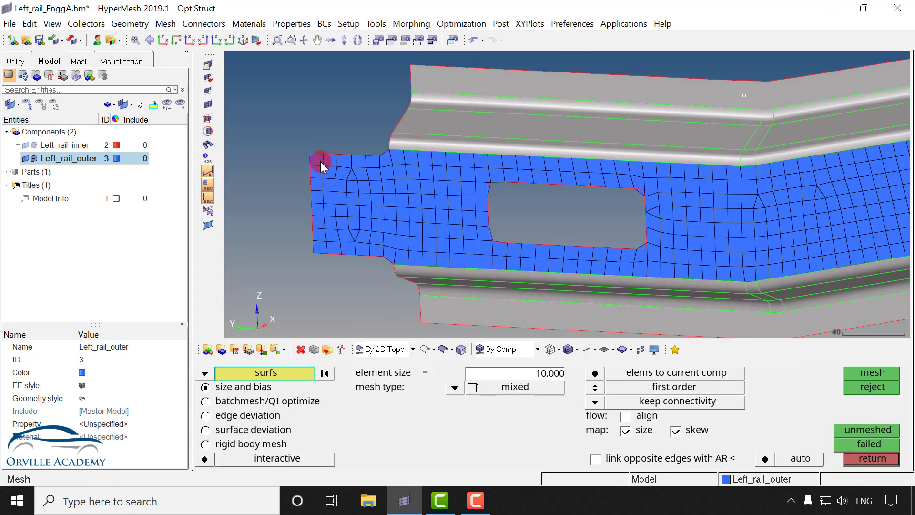
{"action": "left_click_drag", "start_coordinate": [323, 153], "coordinate": [376, 260], "text": "shift"}
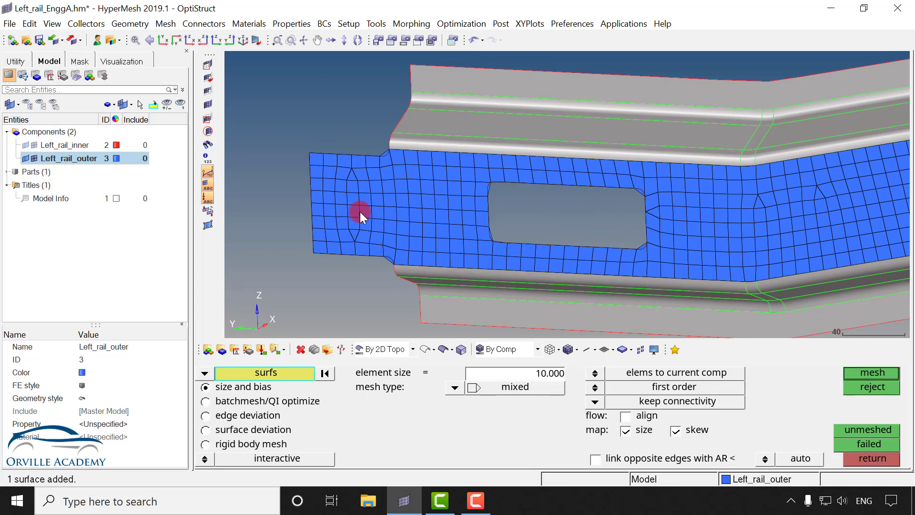
{"action": "left_click", "coordinate": [205, 374]}
{"action": "left_click", "coordinate": [242, 391]}
{"action": "left_click", "coordinate": [325, 188]}
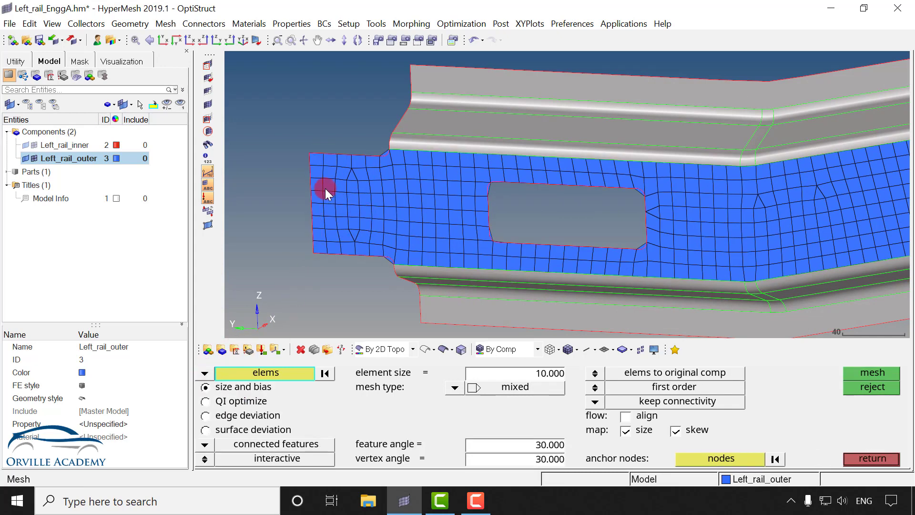
{"action": "left_click_drag", "start_coordinate": [330, 167], "coordinate": [385, 239], "text": "shift"}
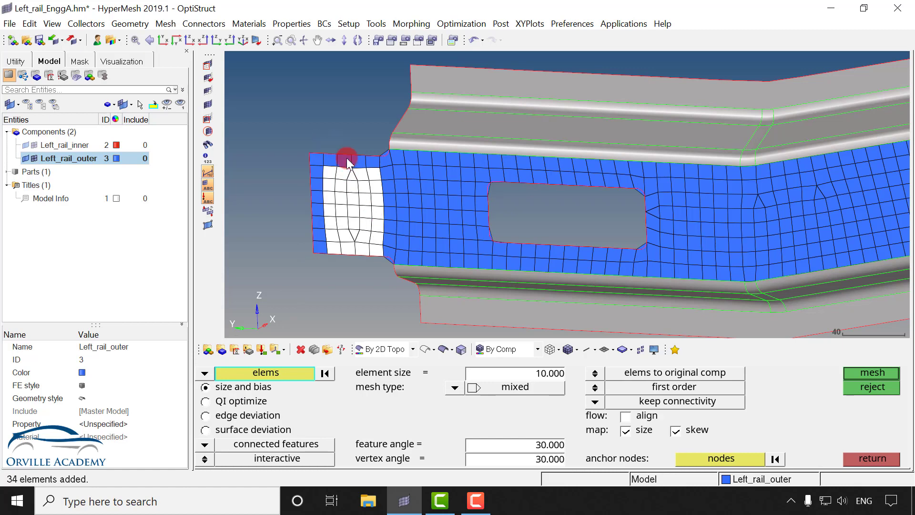
{"action": "middle_click", "coordinate": [344, 179]}
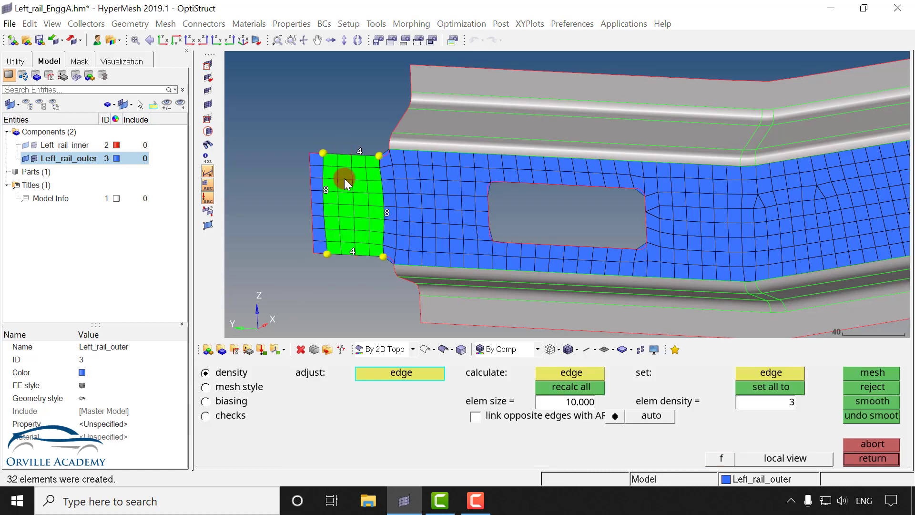
{"action": "middle_click", "coordinate": [346, 239]}
Step: Remesh the block of elements beside the first cutout's short edge, on the side facing the rail's middle
{"action": "right_click_drag", "start_coordinate": [571, 207], "coordinate": [351, 188], "text": "ctrl"}
{"action": "scroll", "coordinate": [468, 211], "scroll_direction": "up", "scroll_amount": 2, "text": "ctrl"}
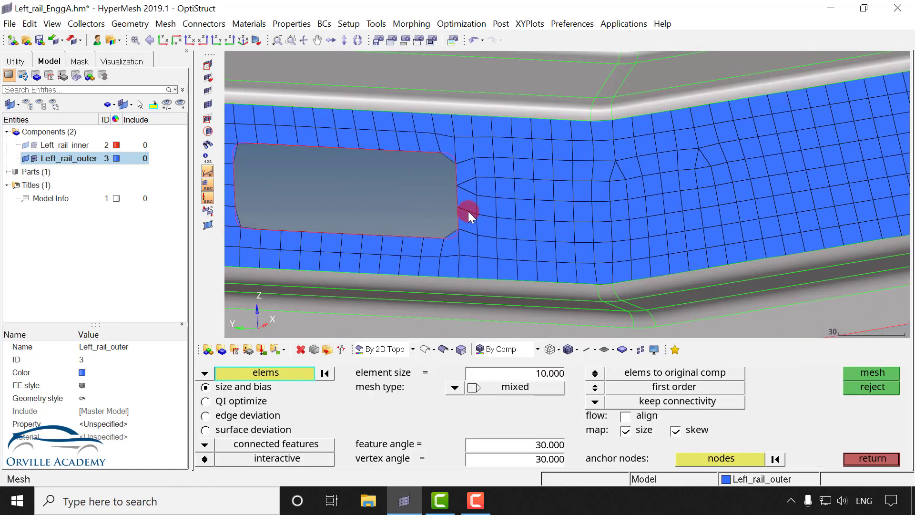
{"action": "left_click_drag", "start_coordinate": [456, 185], "coordinate": [532, 234], "text": "shift"}
{"action": "middle_click", "coordinate": [460, 187]}
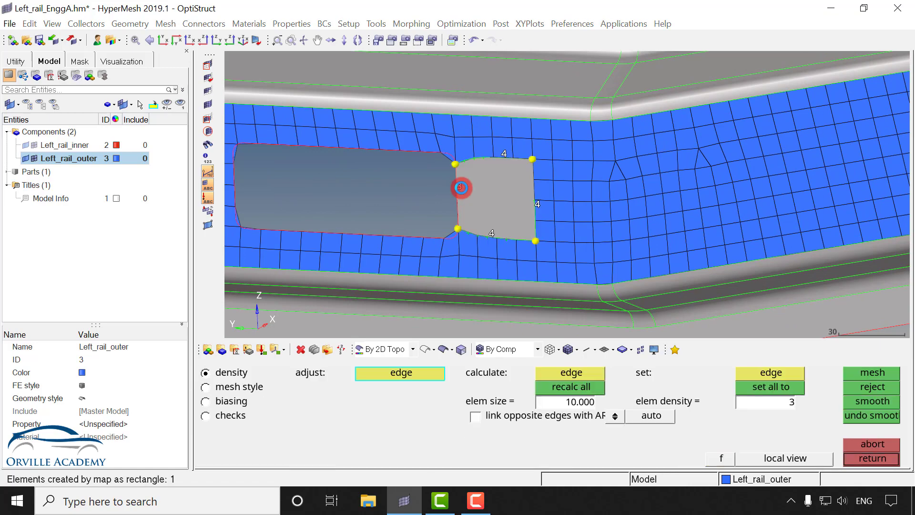
{"action": "middle_click", "coordinate": [461, 194]}
Step: Remesh the distorted elements along the web's upper edge just past the first bend
{"action": "right_click_drag", "start_coordinate": [586, 193], "coordinate": [355, 187], "text": "ctrl"}
{"action": "mouse_move", "coordinate": [522, 144]}
{"action": "left_mouse_down", "text": "ctrl"}
{"action": "mouse_move", "coordinate": [613, 255]}
{"action": "mouse_move", "coordinate": [593, 253]}
{"action": "mouse_move", "coordinate": [616, 243]}
{"action": "left_mouse_up", "text": "ctrl"}
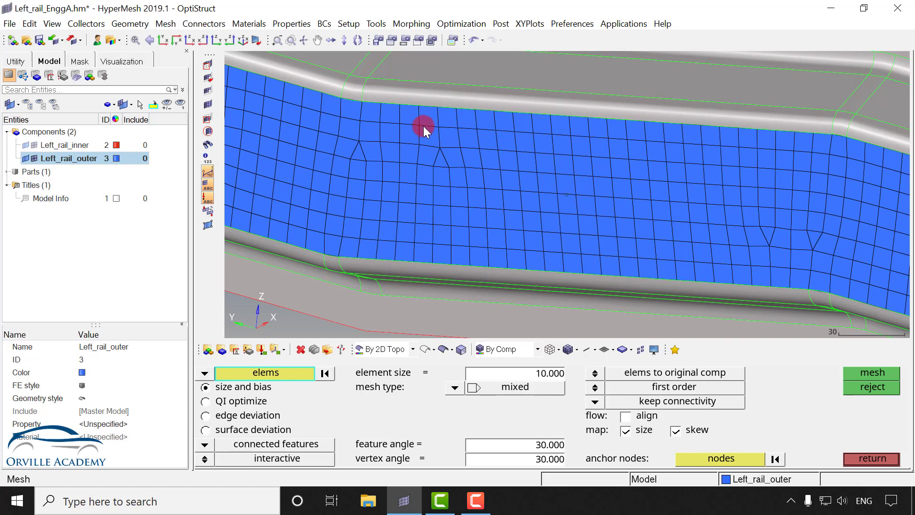
{"action": "left_click_drag", "start_coordinate": [398, 87], "coordinate": [457, 142], "text": "shift"}
{"action": "left_click_drag", "start_coordinate": [511, 174], "coordinate": [516, 184], "text": "shift"}
{"action": "middle_click", "coordinate": [438, 144]}
{"action": "middle_click", "coordinate": [461, 123]}
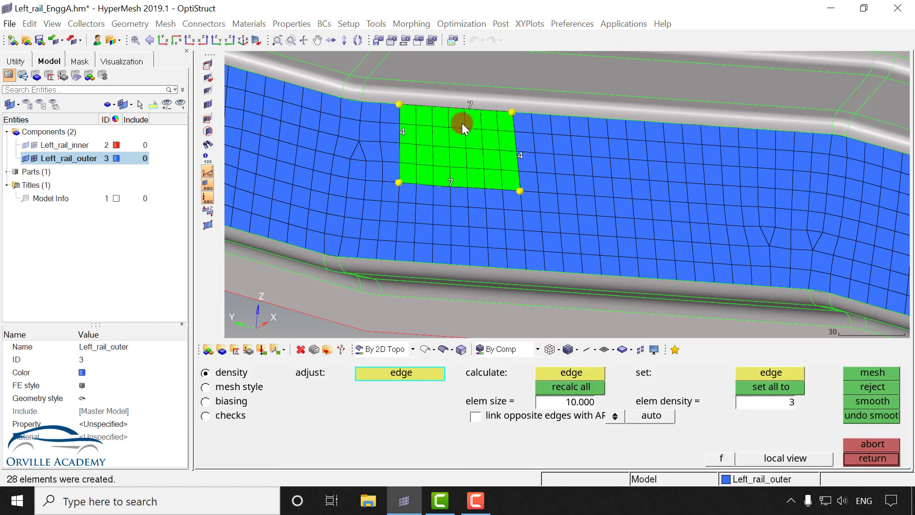
{"action": "middle_click", "coordinate": [461, 123]}
Step: Remesh the distorted elements along the web's lower edge just before the second bend
{"action": "right_click_drag", "start_coordinate": [770, 224], "coordinate": [545, 168], "text": "ctrl"}
{"action": "left_click_drag", "start_coordinate": [515, 153], "coordinate": [590, 236], "text": "shift"}
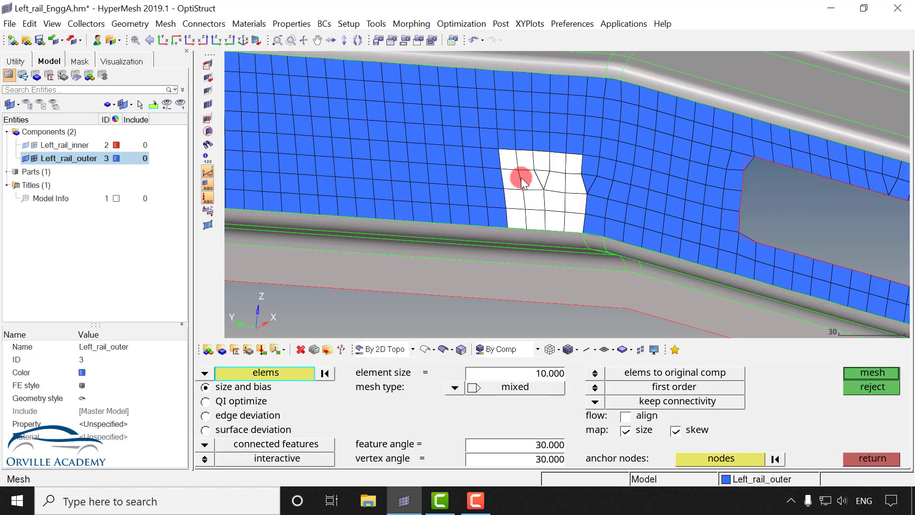
{"action": "middle_click", "coordinate": [541, 225]}
{"action": "left_click", "coordinate": [542, 225]}
{"action": "middle_click", "coordinate": [541, 225]}
{"action": "middle_click", "coordinate": [559, 192]}
Step: Remesh the strip containing triangular elements between the second cutout and the web's upper edge
{"action": "right_click_drag", "start_coordinate": [599, 179], "coordinate": [382, 120], "text": "ctrl"}
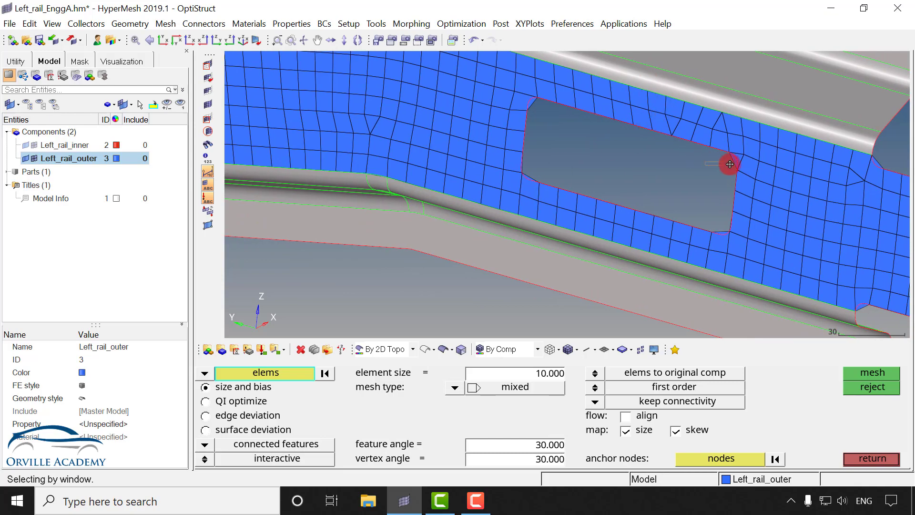
{"action": "mouse_move", "coordinate": [625, 199]}
{"action": "left_mouse_down", "text": "ctrl"}
{"action": "mouse_move", "coordinate": [656, 247]}
{"action": "mouse_move", "coordinate": [690, 237]}
{"action": "left_mouse_up", "text": "ctrl"}
{"action": "right_click_drag", "start_coordinate": [728, 221], "coordinate": [305, 116], "text": "ctrl"}
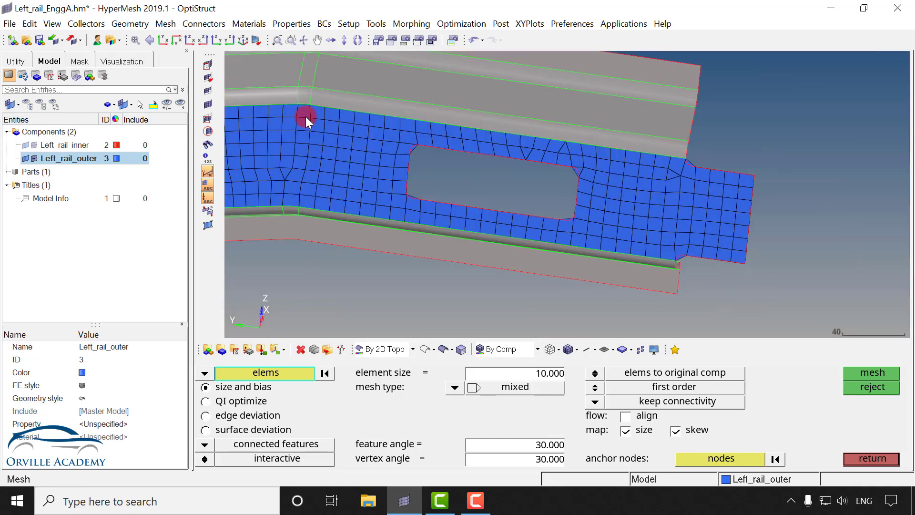
{"action": "scroll", "coordinate": [514, 147], "scroll_direction": "up", "scroll_amount": 3, "text": "ctrl"}
{"action": "left_click_drag", "start_coordinate": [497, 112], "coordinate": [593, 165], "text": "shift"}
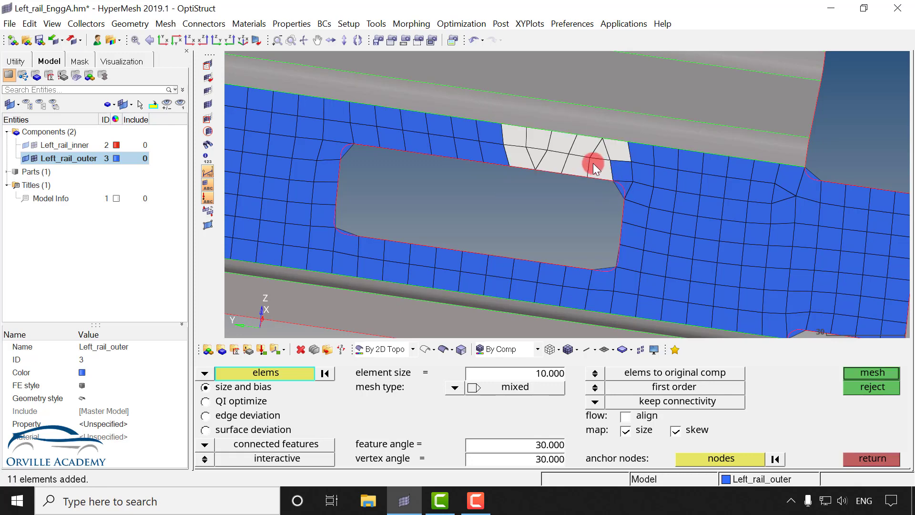
{"action": "middle_click", "coordinate": [590, 175]}
{"action": "middle_click", "coordinate": [637, 185]}
Step: Remesh the elements surrounding the second cutout's upper corner nearest the rail end
{"action": "right_click_drag", "start_coordinate": [647, 190], "coordinate": [571, 158], "text": "ctrl"}
{"action": "left_click_drag", "start_coordinate": [502, 106], "coordinate": [619, 191], "text": "shift"}
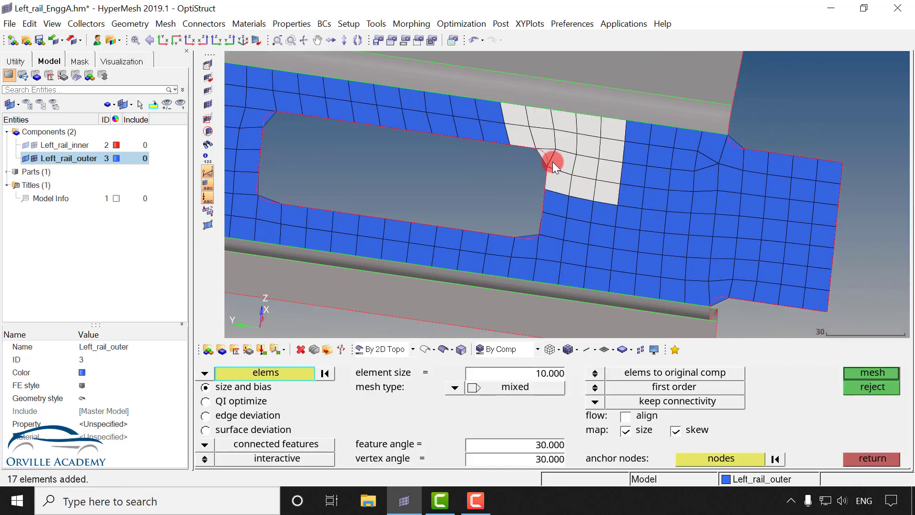
{"action": "middle_click", "coordinate": [563, 220]}
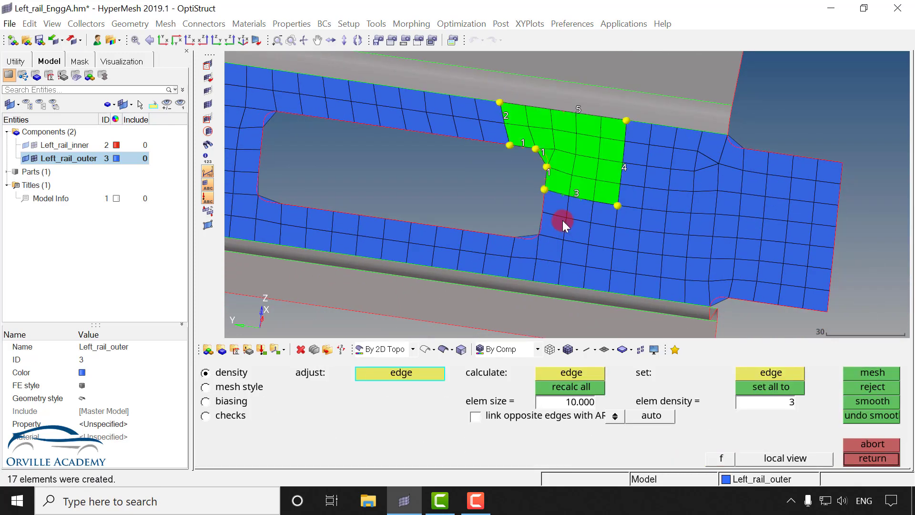
{"action": "middle_click", "coordinate": [557, 150]}
Step: Inspect the web mesh along the rail for remaining distorted or triangular elements
{"action": "right_click_drag", "start_coordinate": [750, 187], "coordinate": [529, 141], "text": "ctrl"}
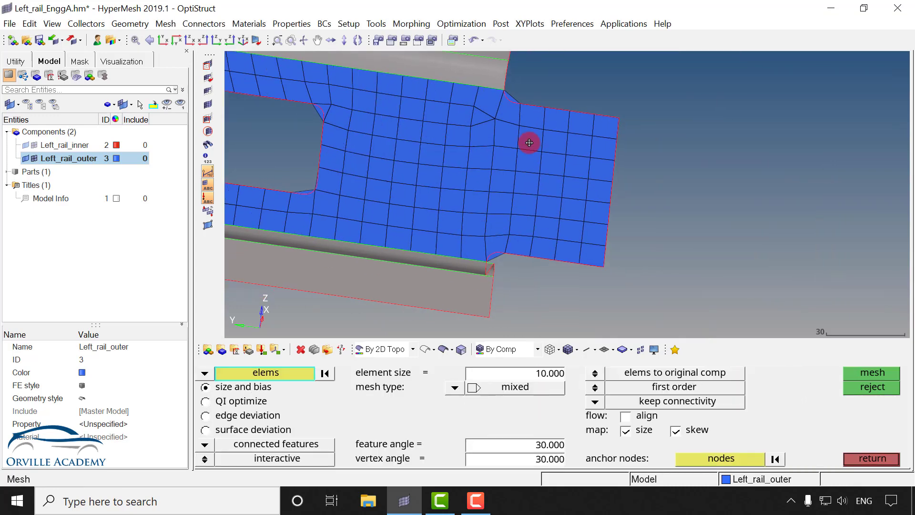
{"action": "right_click_drag", "start_coordinate": [494, 166], "coordinate": [698, 208], "text": "ctrl"}
{"action": "right_click_drag", "start_coordinate": [411, 150], "coordinate": [594, 162], "text": "ctrl"}
{"action": "right_click_drag", "start_coordinate": [383, 137], "coordinate": [596, 155], "text": "ctrl"}
{"action": "right_click_drag", "start_coordinate": [350, 141], "coordinate": [629, 146], "text": "ctrl"}
{"action": "right_click_drag", "start_coordinate": [375, 154], "coordinate": [562, 184], "text": "ctrl"}
{"action": "right_click_drag", "start_coordinate": [330, 154], "coordinate": [526, 187], "text": "ctrl"}
{"action": "right_click_drag", "start_coordinate": [306, 146], "coordinate": [339, 158], "text": "ctrl"}
{"action": "scroll", "coordinate": [355, 155], "scroll_direction": "down", "scroll_amount": 3, "text": "ctrl"}
{"action": "right_click_drag", "start_coordinate": [613, 180], "coordinate": [231, 169], "text": "ctrl"}
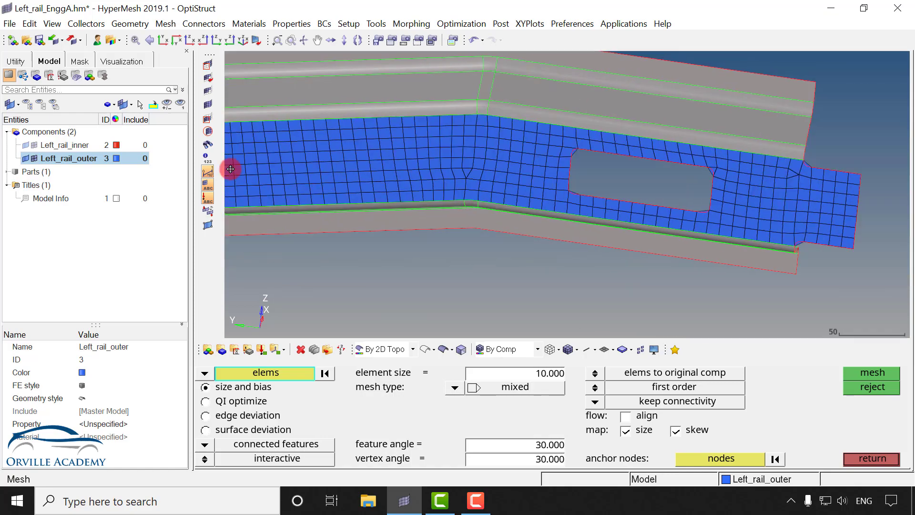
Step: Open the quality index tools and drag the triangular element between the second cutout and the rail end out through the end edge
{"action": "scroll", "coordinate": [768, 342], "scroll_direction": "up", "scroll_amount": 1, "text": "ctrl"}
{"action": "left_click", "coordinate": [862, 459]}
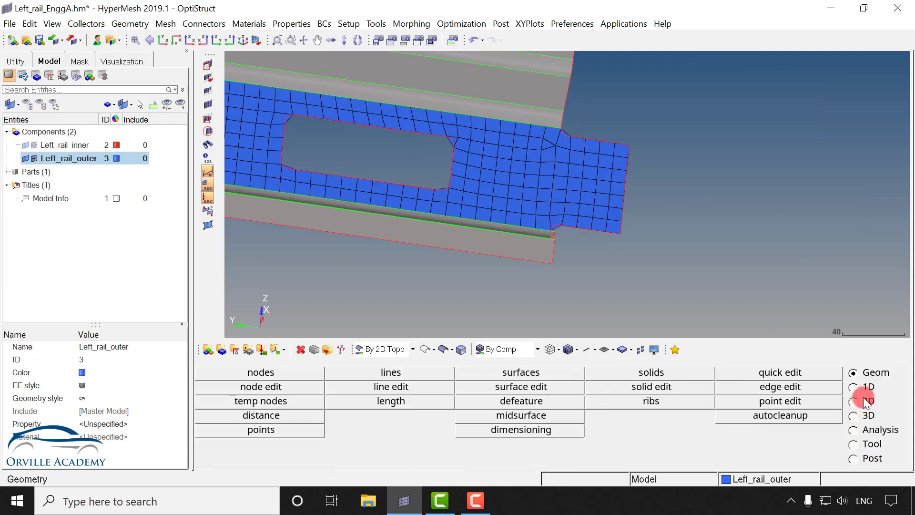
{"action": "left_click", "coordinate": [863, 401]}
{"action": "left_click", "coordinate": [649, 416]}
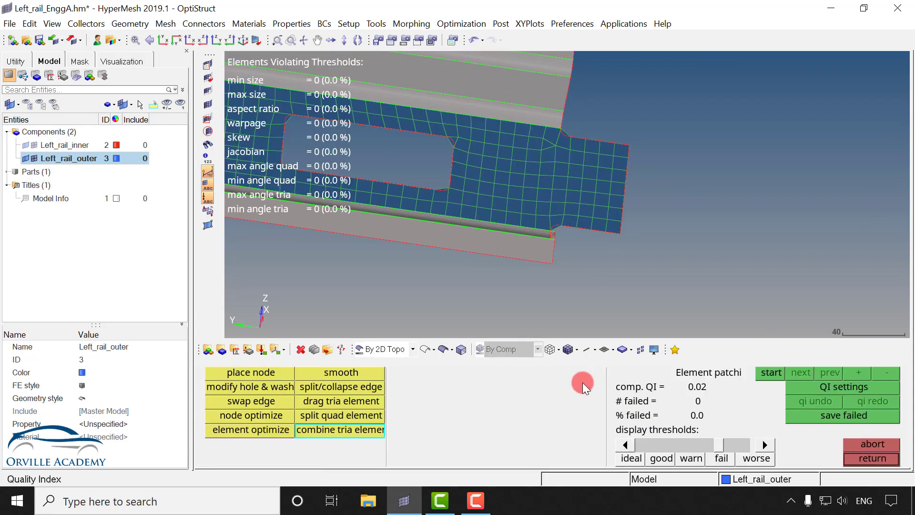
{"action": "left_click", "coordinate": [352, 399]}
{"action": "scroll", "coordinate": [549, 162], "scroll_direction": "up", "scroll_amount": 1, "text": "ctrl"}
{"action": "scroll", "coordinate": [548, 143], "scroll_direction": "up", "scroll_amount": 1}
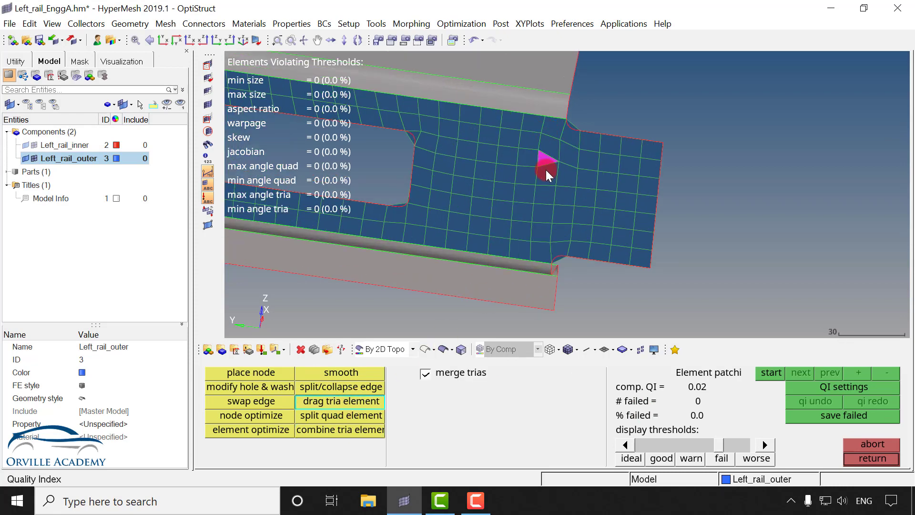
{"action": "left_click_drag", "start_coordinate": [547, 177], "coordinate": [734, 203]}
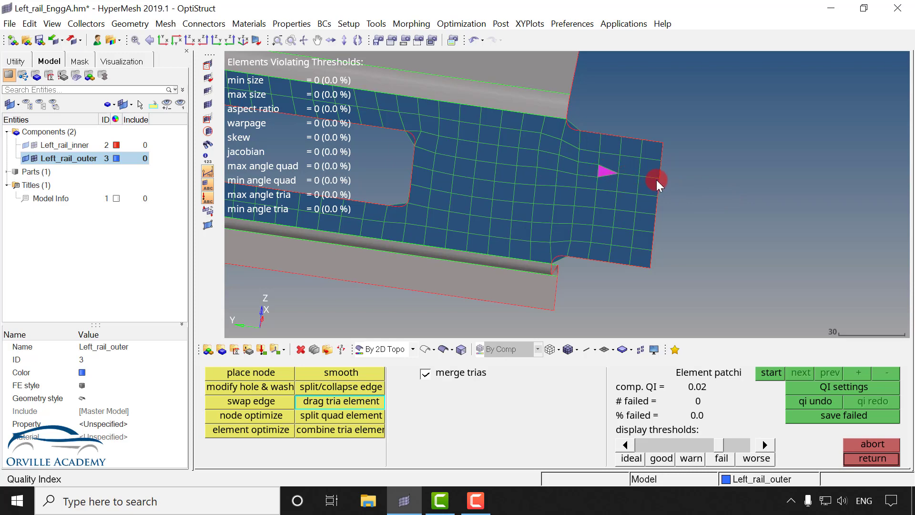
{"action": "left_click_drag", "start_coordinate": [657, 179], "coordinate": [686, 185]}
{"action": "scroll", "coordinate": [435, 136], "scroll_direction": "up", "scroll_amount": 1}
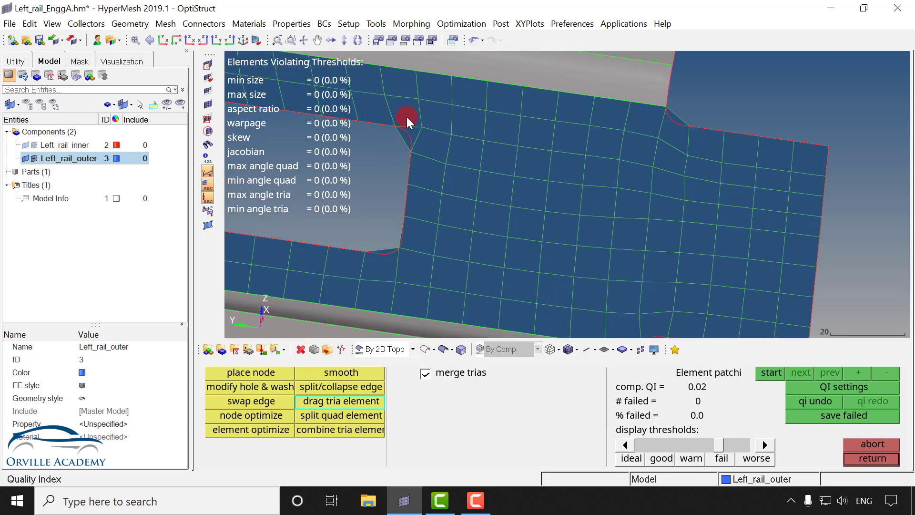
{"action": "left_click_drag", "start_coordinate": [419, 129], "coordinate": [439, 121]}
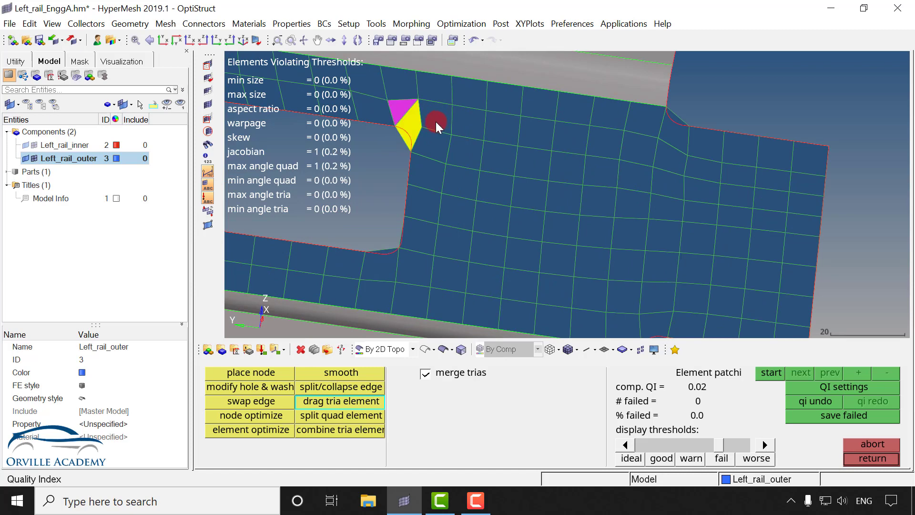
{"action": "key", "text": "ctrl+z"}
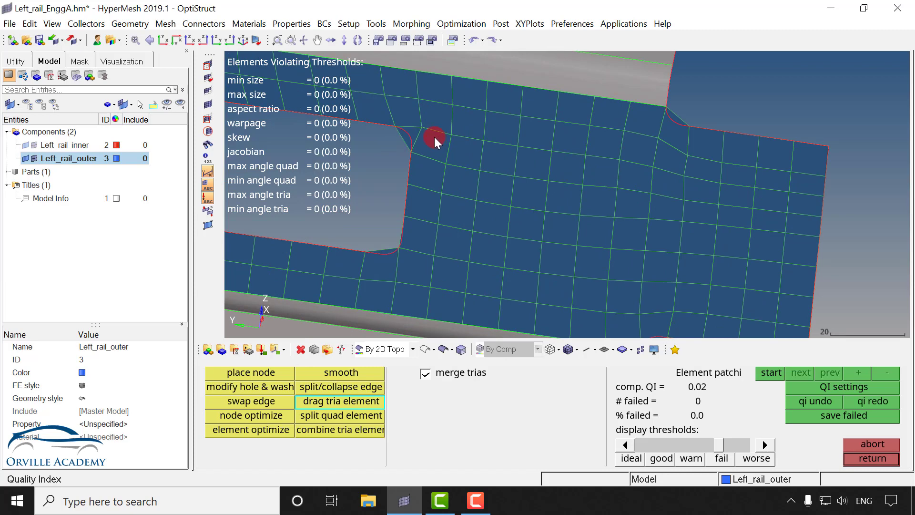
Step: Force an edge swap on the elements at the second cutout's upper corner nearest the rail end
{"action": "left_click", "coordinate": [270, 402]}
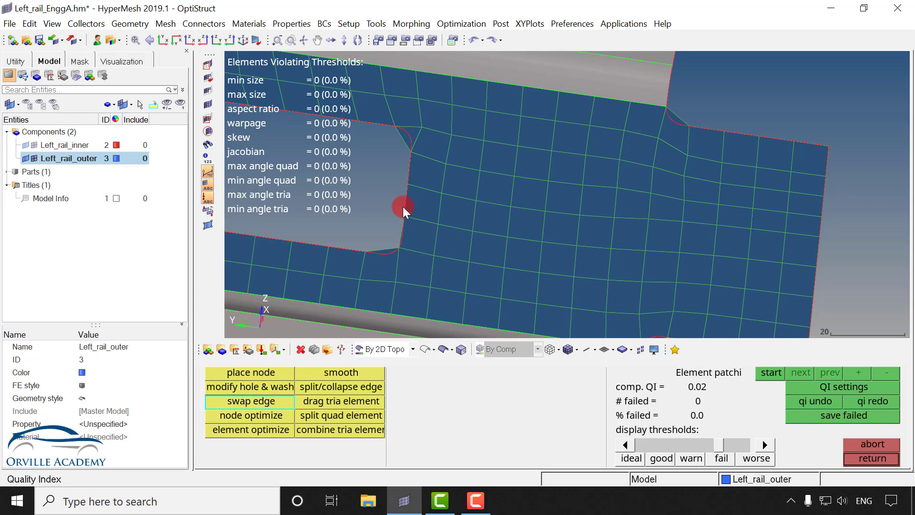
{"action": "scroll", "coordinate": [420, 135], "scroll_direction": "up", "scroll_amount": 2}
{"action": "left_click", "coordinate": [416, 135]}
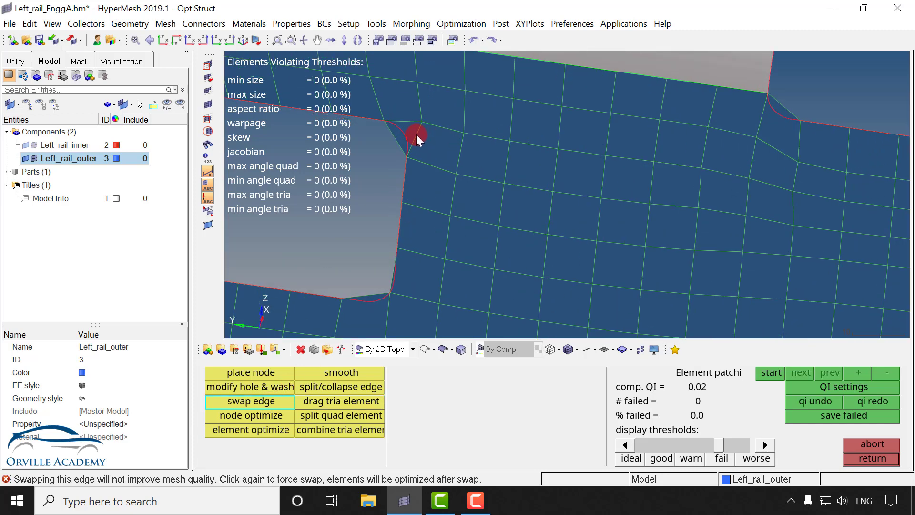
{"action": "left_click", "coordinate": [416, 135]}
{"action": "scroll", "coordinate": [425, 127], "scroll_direction": "up", "scroll_amount": 1}
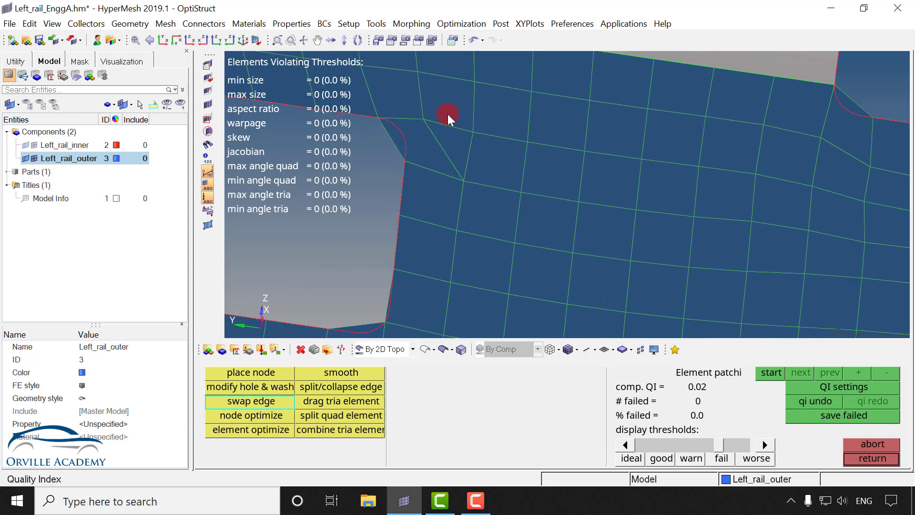
Step: Drag the triangular element beside that cutout corner toward the rail end and out through the web's upper edge
{"action": "left_click", "coordinate": [334, 401]}
{"action": "left_click_drag", "start_coordinate": [453, 147], "coordinate": [627, 180]}
{"action": "right_click_drag", "start_coordinate": [614, 173], "coordinate": [590, 253], "text": "ctrl"}
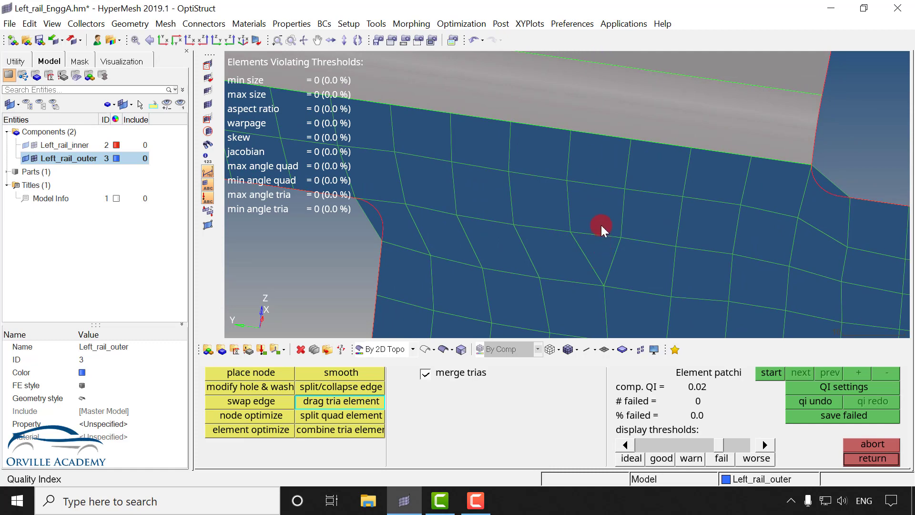
{"action": "left_click_drag", "start_coordinate": [596, 255], "coordinate": [599, 116]}
{"action": "scroll", "coordinate": [558, 153], "scroll_direction": "down", "scroll_amount": 3, "text": "ctrl"}
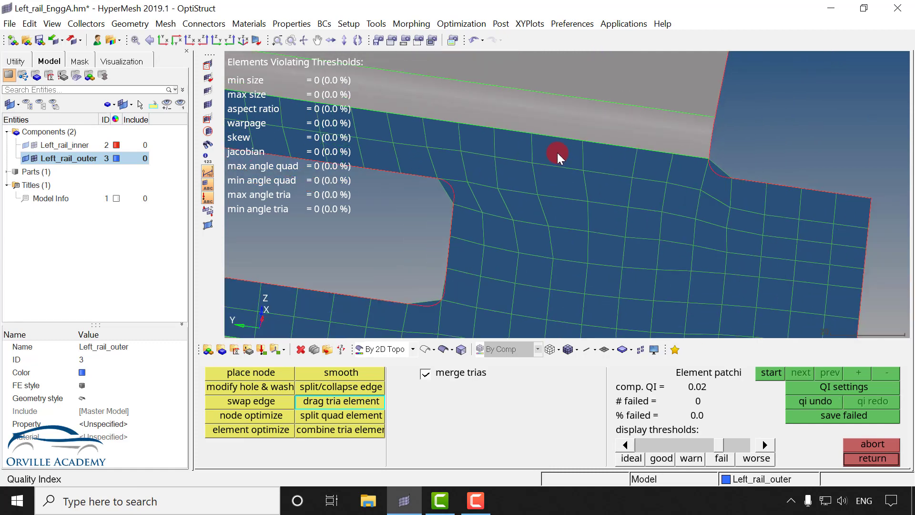
Step: Drag the triangular element just before the second bend down to the web's lower edge
{"action": "scroll", "coordinate": [558, 154], "scroll_direction": "down", "scroll_amount": 3, "text": "ctrl"}
{"action": "right_click_drag", "start_coordinate": [465, 191], "coordinate": [725, 216], "text": "ctrl"}
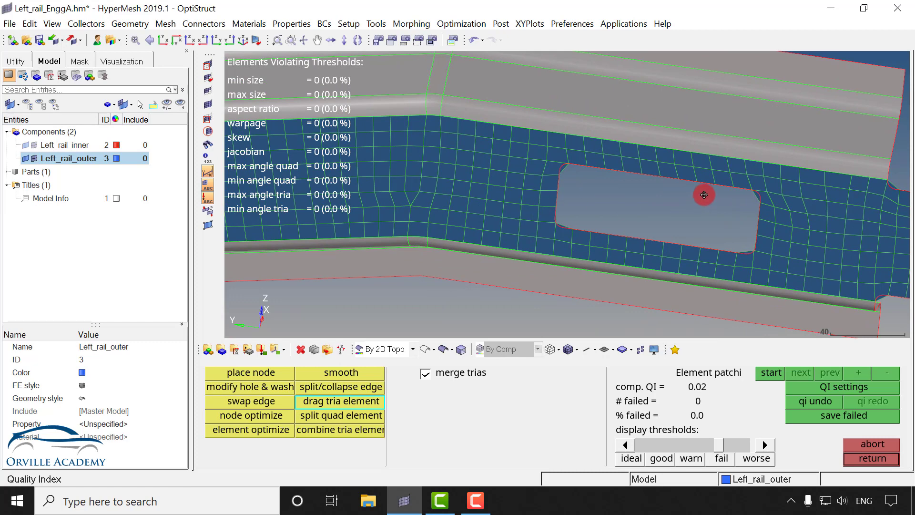
{"action": "scroll", "coordinate": [408, 196], "scroll_direction": "up", "scroll_amount": 1, "text": "ctrl"}
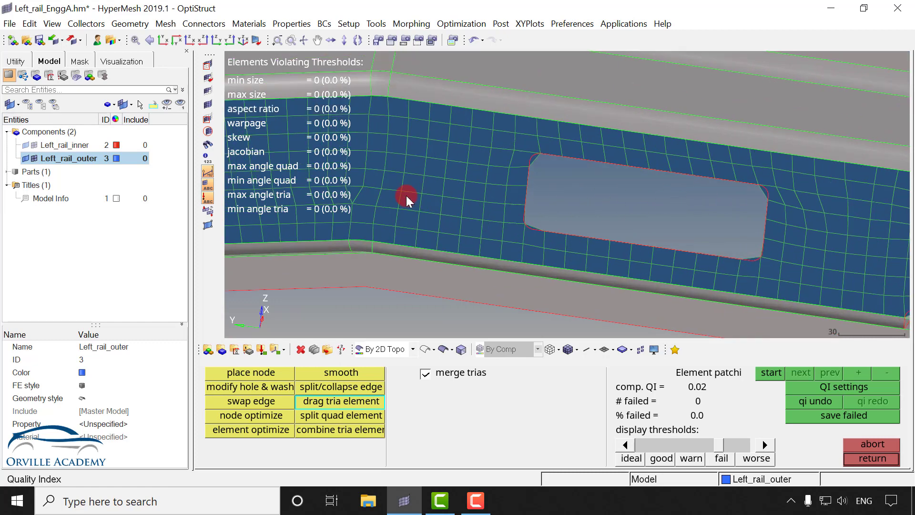
{"action": "right_click_drag", "start_coordinate": [408, 203], "coordinate": [652, 178], "text": "ctrl"}
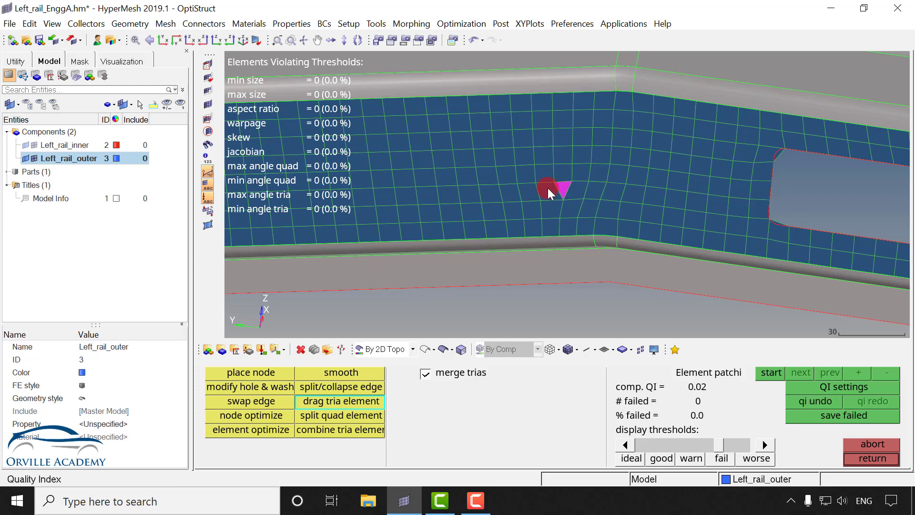
{"action": "left_click_drag", "start_coordinate": [559, 249], "coordinate": [557, 262]}
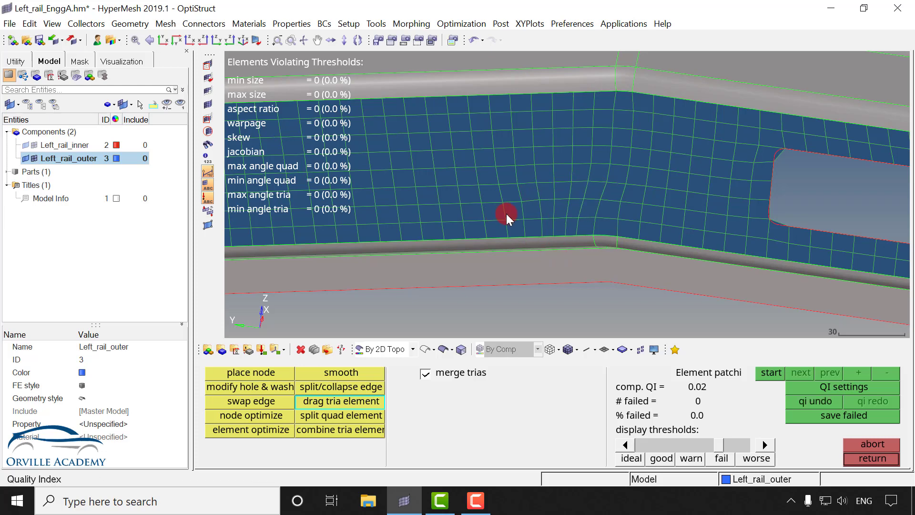
Step: Drag the triangular element near the first bend out through the web's upper edge
{"action": "mouse_move", "coordinate": [506, 217]}
{"action": "right_mouse_down", "text": "ctrl"}
{"action": "mouse_move", "coordinate": [705, 212]}
{"action": "mouse_move", "coordinate": [708, 231]}
{"action": "right_mouse_up", "text": "ctrl"}
{"action": "right_click_drag", "start_coordinate": [508, 159], "coordinate": [511, 248], "text": "ctrl"}
{"action": "left_click_drag", "start_coordinate": [509, 253], "coordinate": [594, 163]}
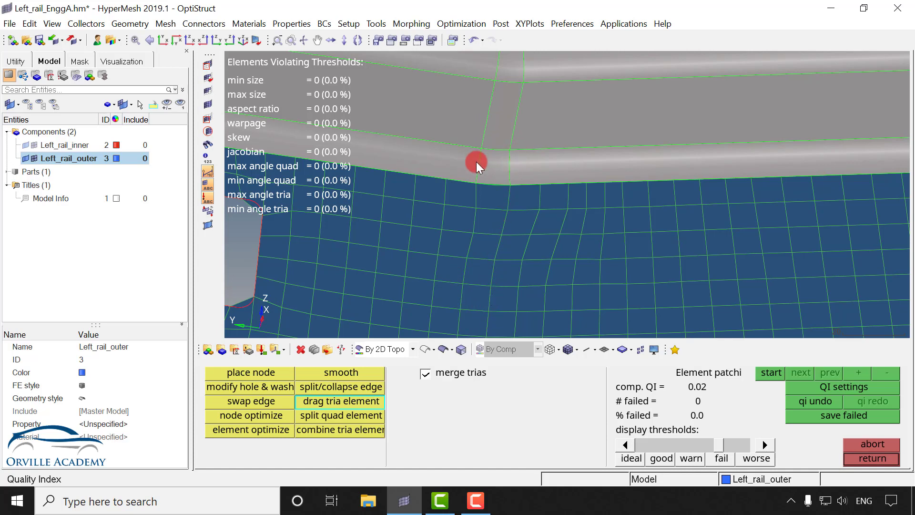
Step: Inspect the mesh flow from the first cutout to the rail end for leftover triangular elements, and close the quality index tools
{"action": "scroll", "coordinate": [485, 202], "scroll_direction": "down", "scroll_amount": 2, "text": "ctrl"}
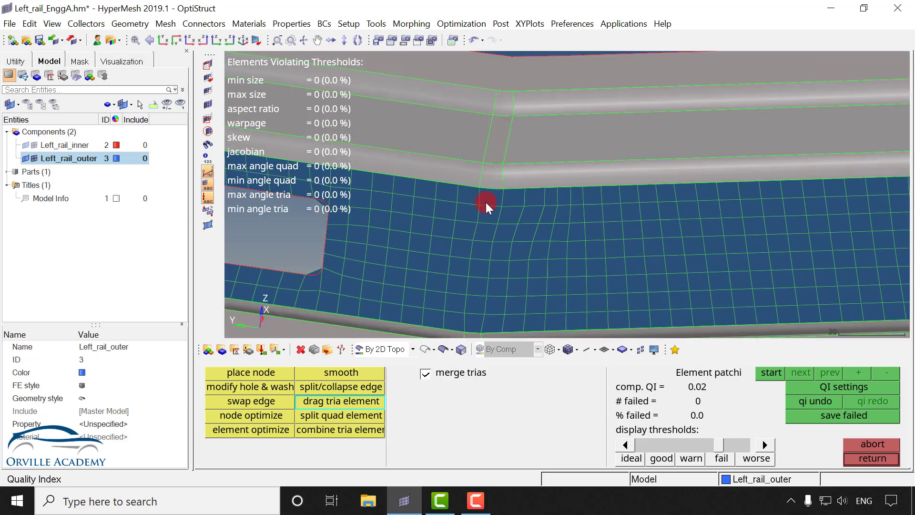
{"action": "scroll", "coordinate": [442, 221], "scroll_direction": "down", "scroll_amount": 1, "text": "ctrl"}
{"action": "right_click_drag", "start_coordinate": [288, 217], "coordinate": [493, 221], "text": "ctrl"}
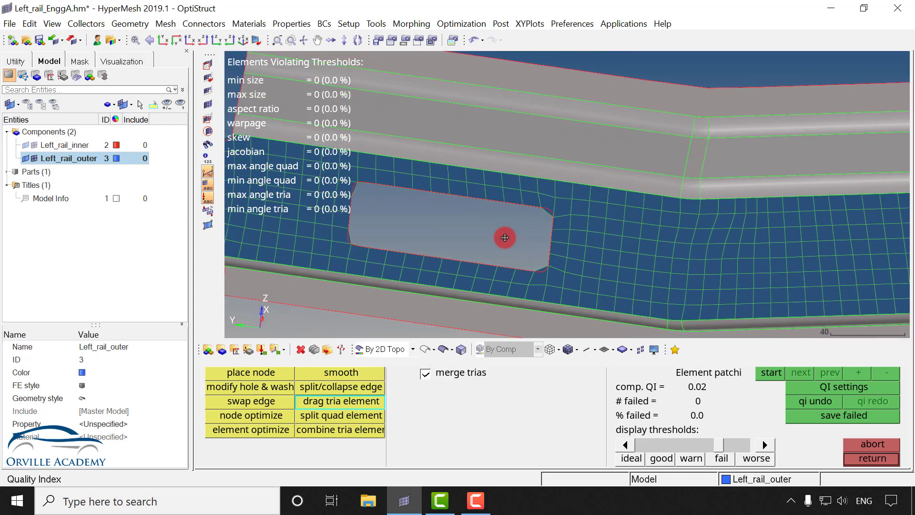
{"action": "scroll", "coordinate": [462, 241], "scroll_direction": "down", "scroll_amount": 1, "text": "ctrl"}
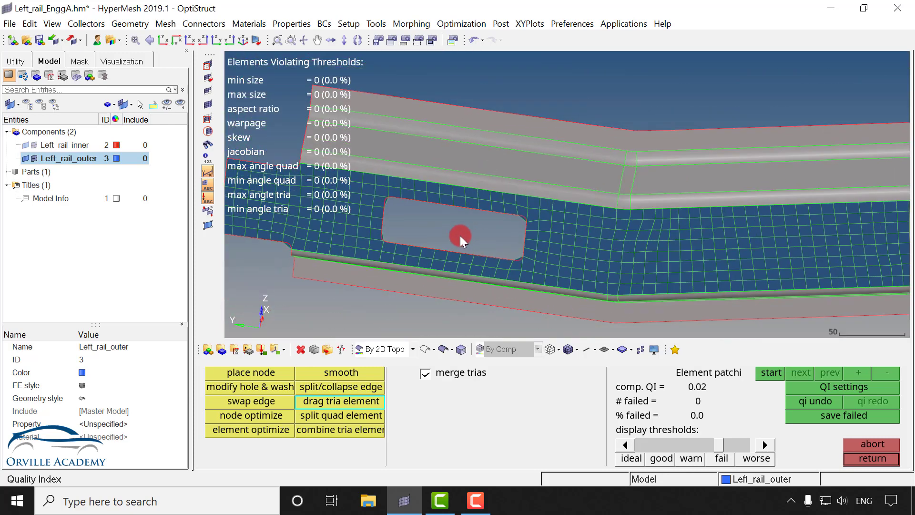
{"action": "right_click_drag", "start_coordinate": [461, 241], "coordinate": [395, 261], "text": "ctrl"}
{"action": "right_click_drag", "start_coordinate": [631, 282], "coordinate": [431, 252], "text": "ctrl"}
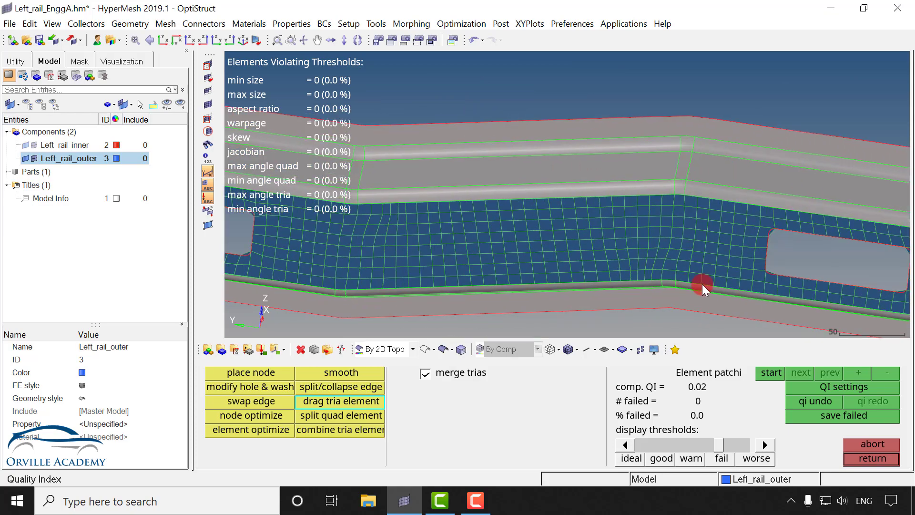
{"action": "right_click_drag", "start_coordinate": [703, 288], "coordinate": [612, 260], "text": "ctrl"}
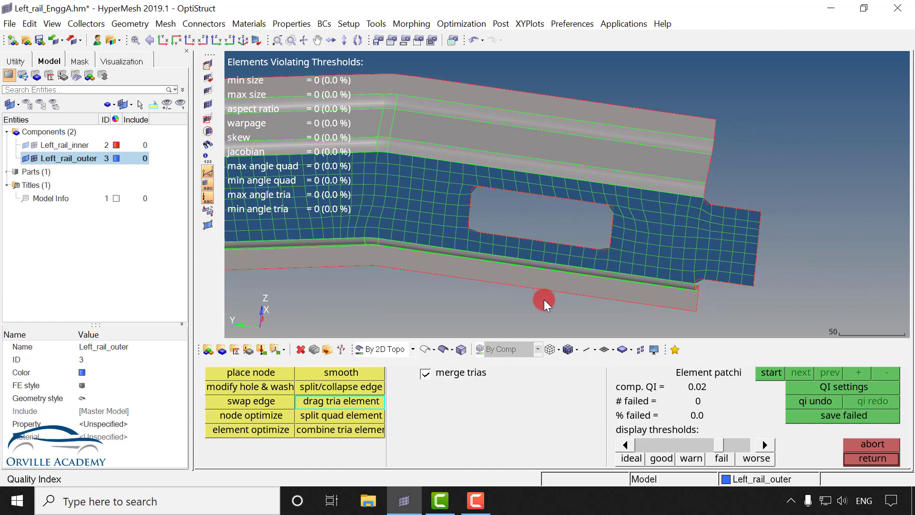
{"action": "middle_click", "coordinate": [611, 296]}
Step: Smooth all displayed plate elements repeatedly with the shape corrected method and 1 iteration per run
{"action": "key", "text": "shift+F12"}
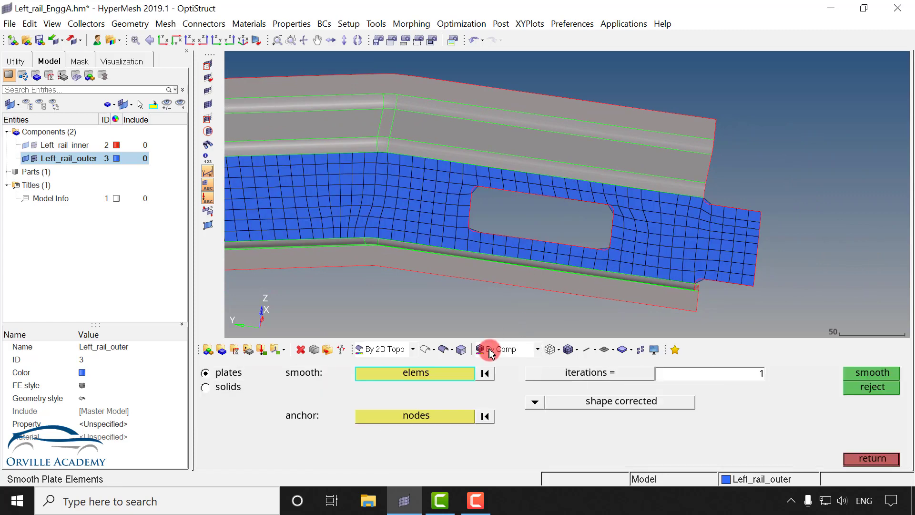
{"action": "left_click", "coordinate": [425, 373]}
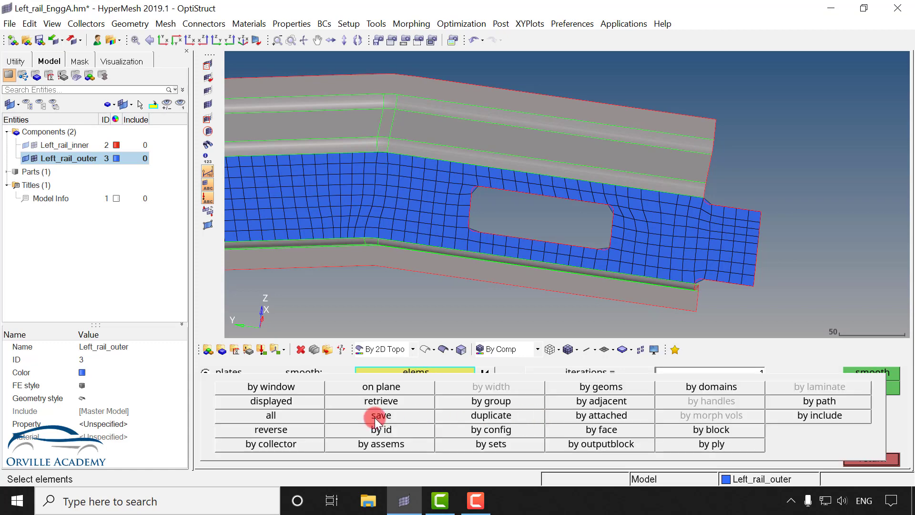
{"action": "left_click", "coordinate": [271, 401]}
{"action": "left_click", "coordinate": [871, 372]}
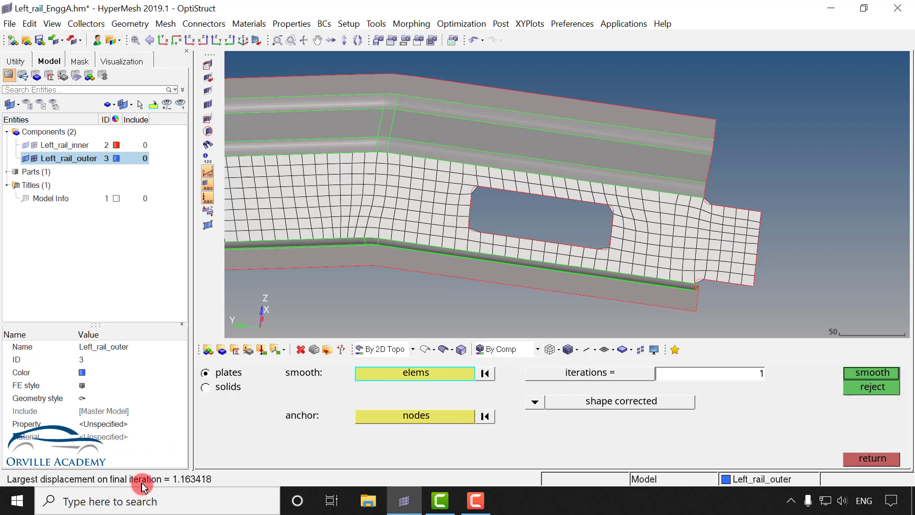
{"action": "left_click", "coordinate": [881, 371]}
{"action": "left_click", "coordinate": [881, 372]}
{"action": "left_click", "coordinate": [882, 371]}
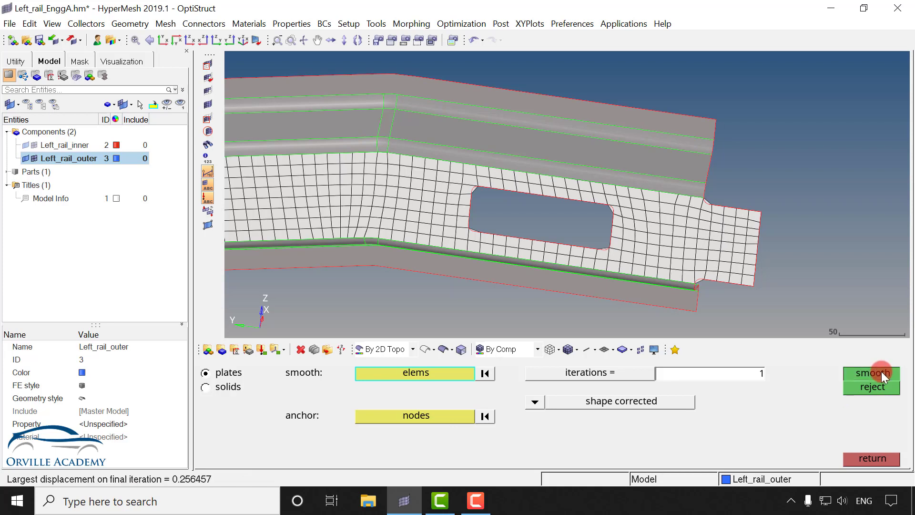
{"action": "left_click", "coordinate": [882, 371]}
{"action": "left_click", "coordinate": [882, 372]}
{"action": "left_click", "coordinate": [882, 373]}
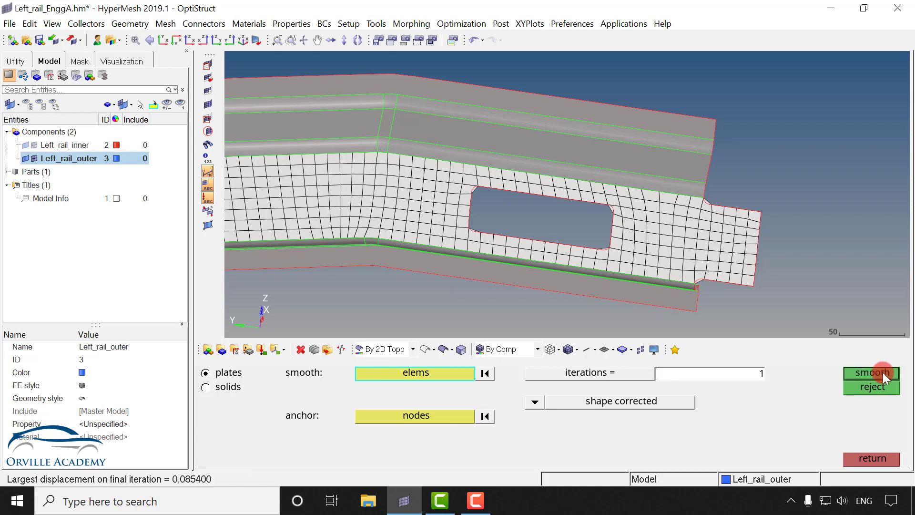
{"action": "left_click", "coordinate": [883, 372]}
{"action": "left_click", "coordinate": [869, 459]}
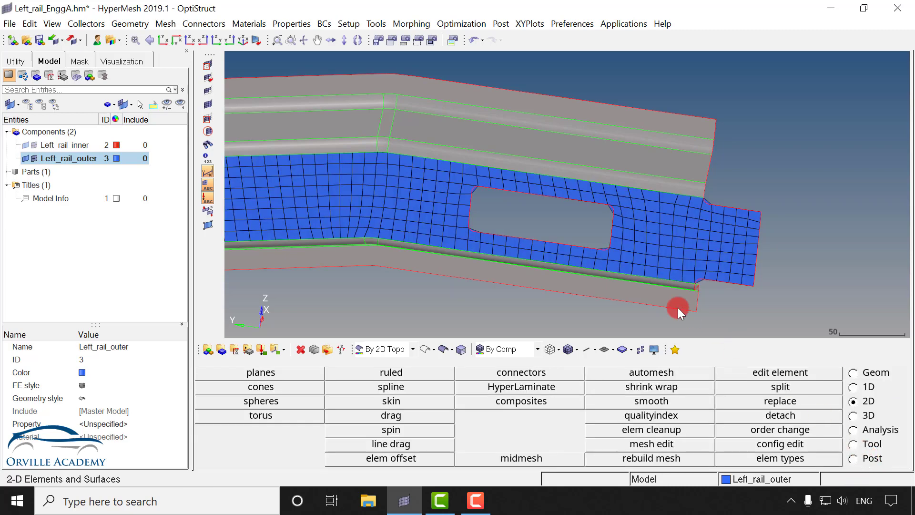
Step: Color the mesh by element quality and locate the failed elements along the web
{"action": "right_click_drag", "start_coordinate": [447, 204], "coordinate": [804, 179], "text": "ctrl"}
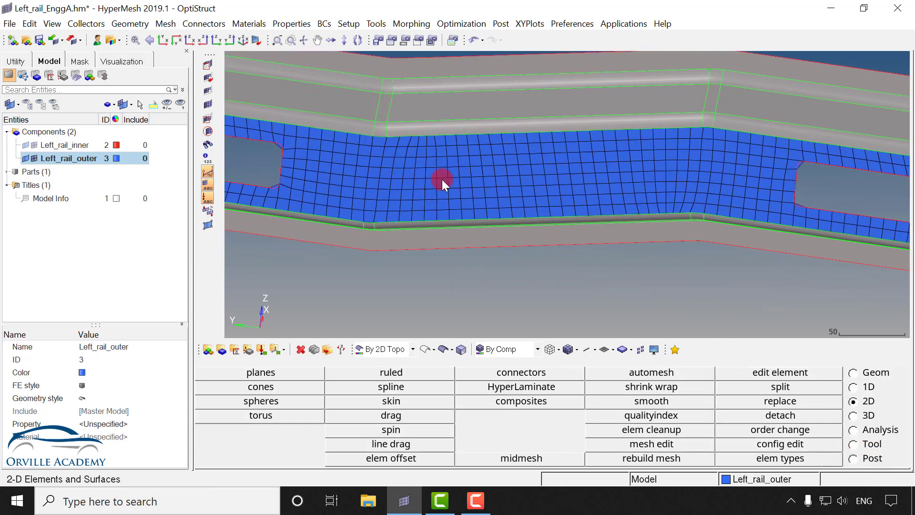
{"action": "right_click_drag", "start_coordinate": [381, 182], "coordinate": [519, 187], "text": "ctrl"}
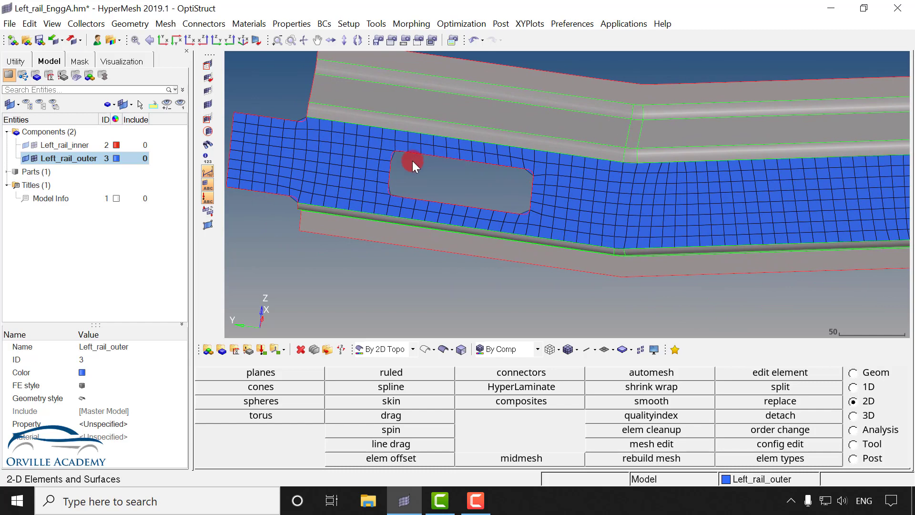
{"action": "left_click", "coordinate": [537, 350]}
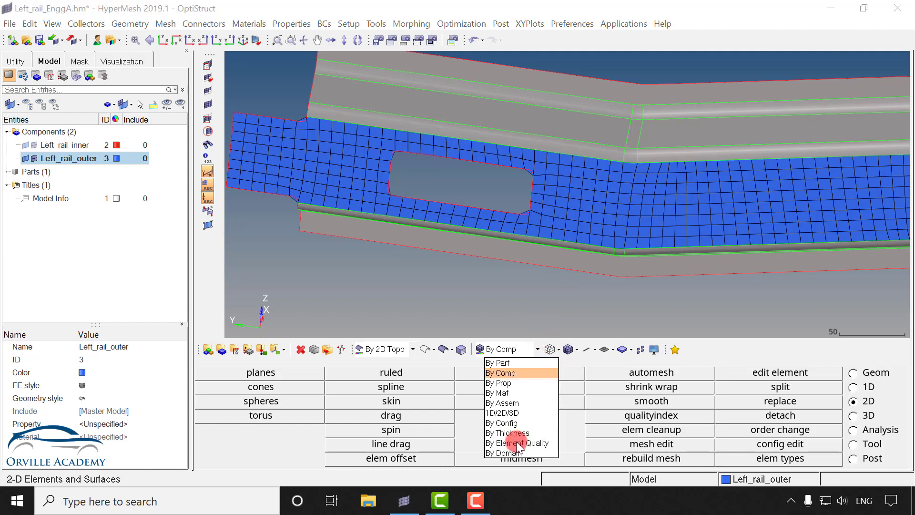
{"action": "left_click", "coordinate": [516, 442]}
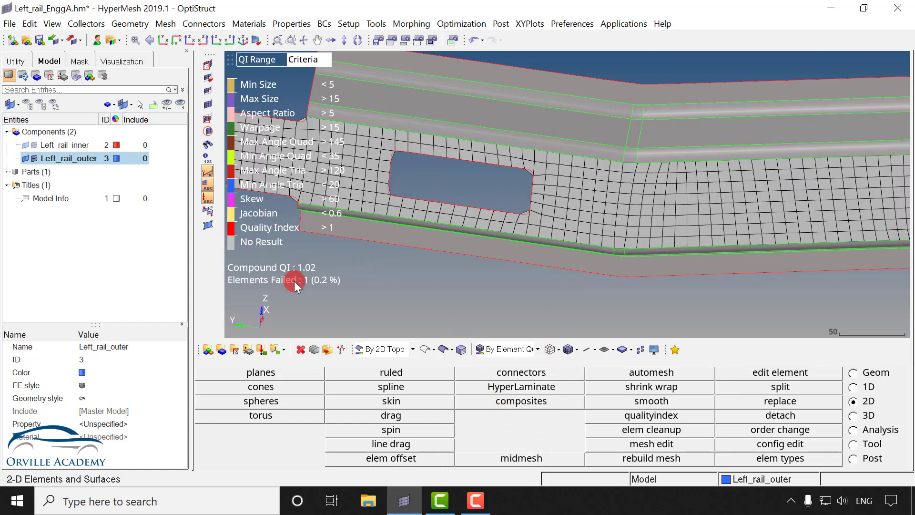
{"action": "scroll", "coordinate": [529, 224], "scroll_direction": "down", "scroll_amount": 3}
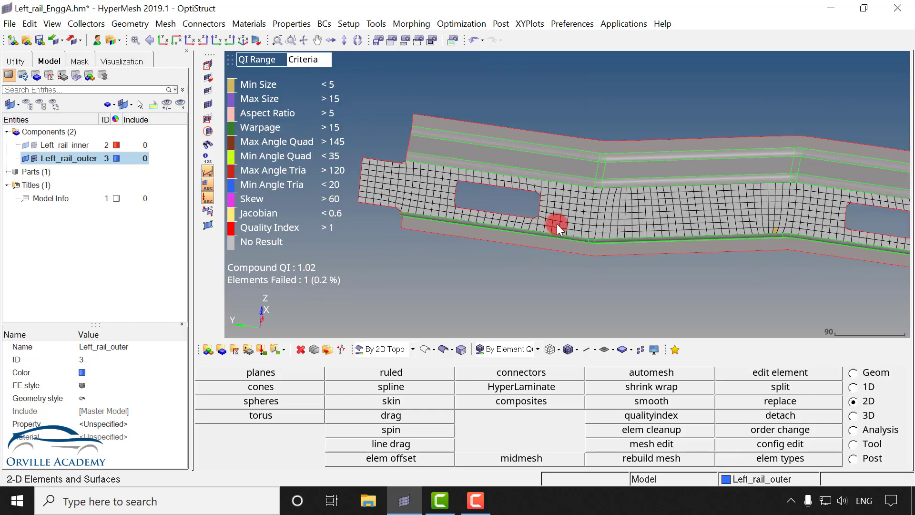
{"action": "right_click_drag", "start_coordinate": [725, 213], "coordinate": [594, 201], "text": "ctrl"}
{"action": "scroll", "coordinate": [620, 217], "scroll_direction": "up", "scroll_amount": 5}
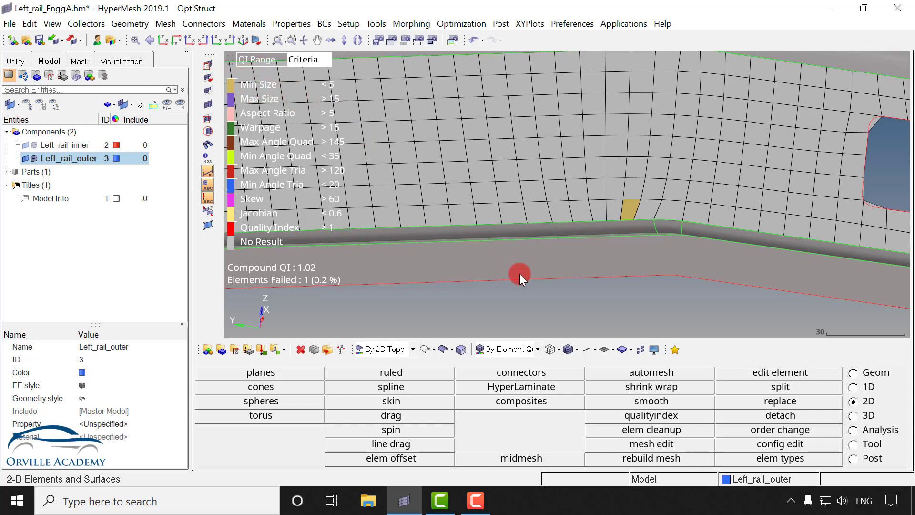
Step: Move the node of the failed min-size element near the bend along the surface with the place node tool, and close the quality index tools
{"action": "left_click", "coordinate": [632, 416]}
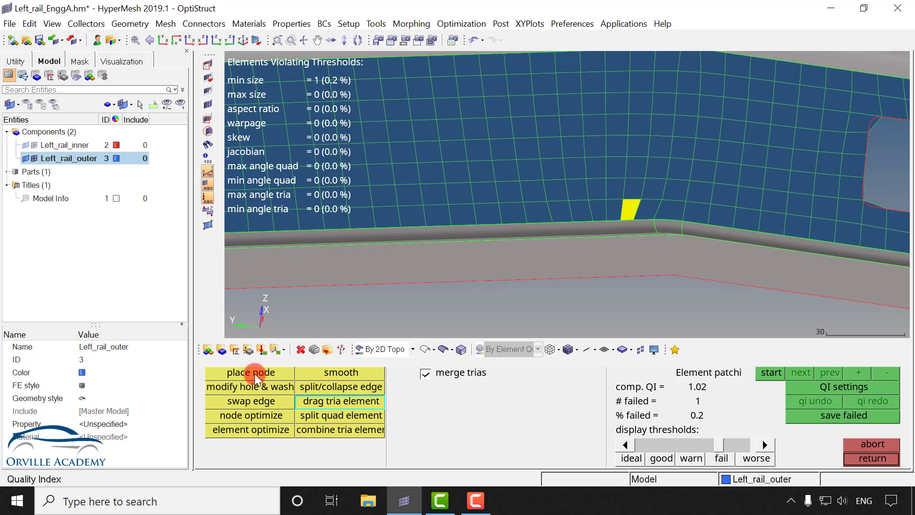
{"action": "scroll", "coordinate": [636, 218], "scroll_direction": "up", "scroll_amount": 2}
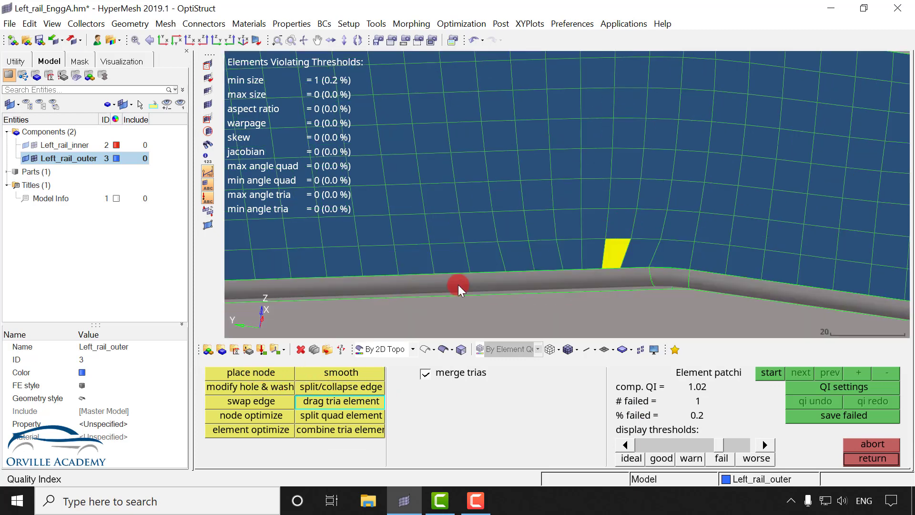
{"action": "left_click", "coordinate": [267, 373]}
{"action": "left_click_drag", "start_coordinate": [619, 263], "coordinate": [630, 268]}
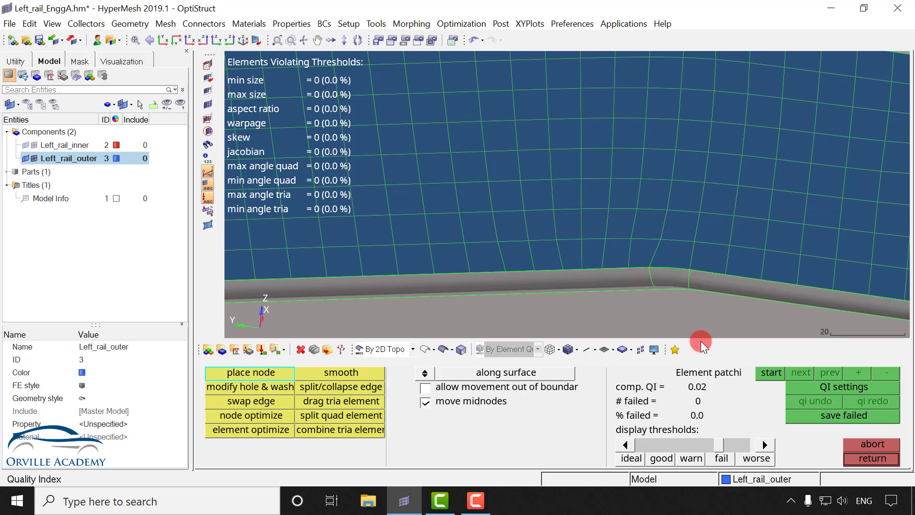
{"action": "left_click", "coordinate": [871, 458]}
Step: Set automesh to work on surfaces with opposite edges linked, and color the elements by component
{"action": "scroll", "coordinate": [560, 221], "scroll_direction": "down", "scroll_amount": 2}
{"action": "scroll", "coordinate": [560, 221], "scroll_direction": "down", "scroll_amount": 2}
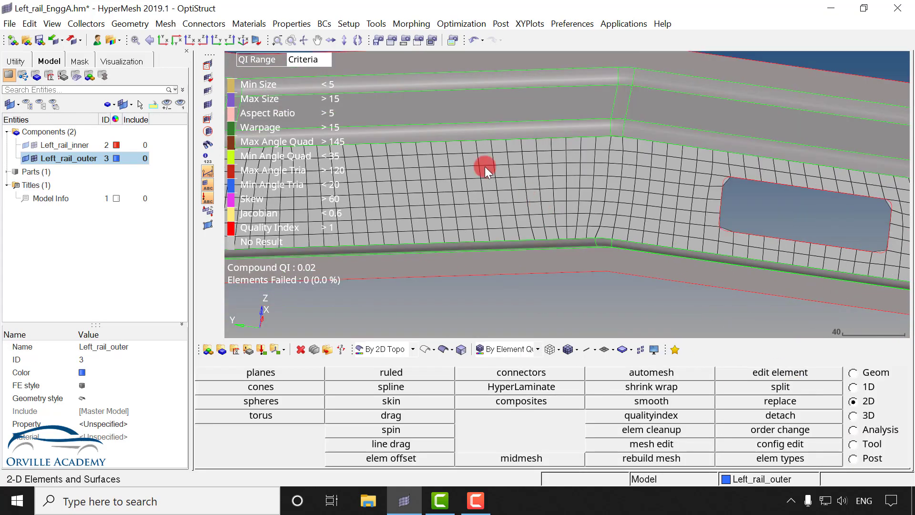
{"action": "right_click_drag", "start_coordinate": [484, 167], "coordinate": [790, 189], "text": "ctrl"}
{"action": "right_click_drag", "start_coordinate": [558, 189], "coordinate": [863, 225], "text": "ctrl"}
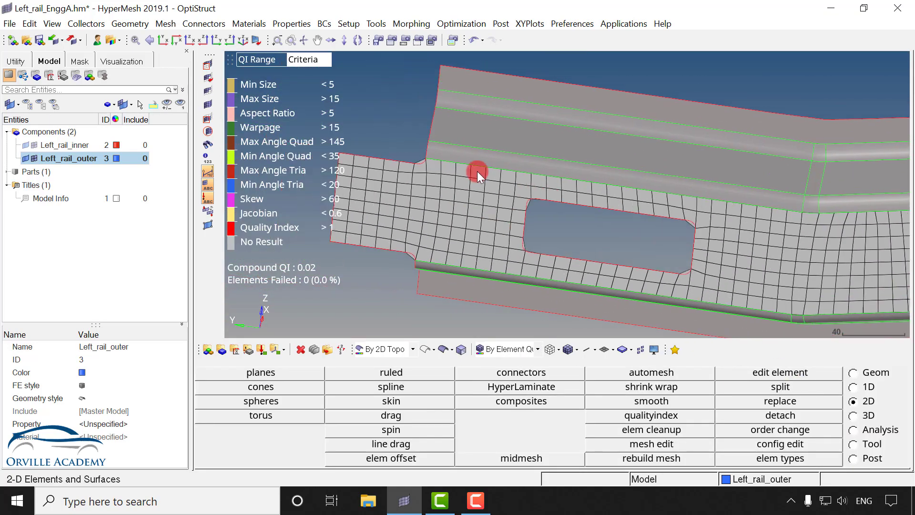
{"action": "key", "text": "F12"}
{"action": "left_click", "coordinate": [205, 372]}
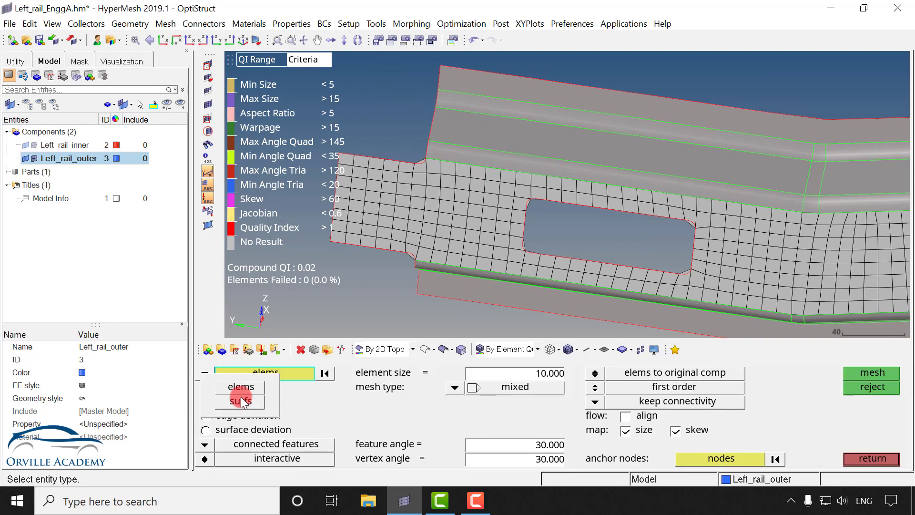
{"action": "left_click", "coordinate": [241, 401]}
{"action": "left_click", "coordinate": [527, 351]}
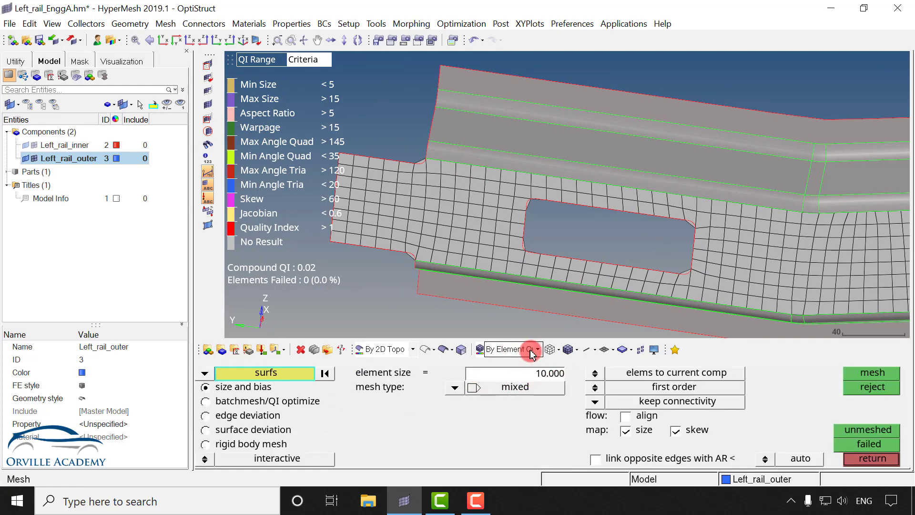
{"action": "left_click", "coordinate": [510, 370]}
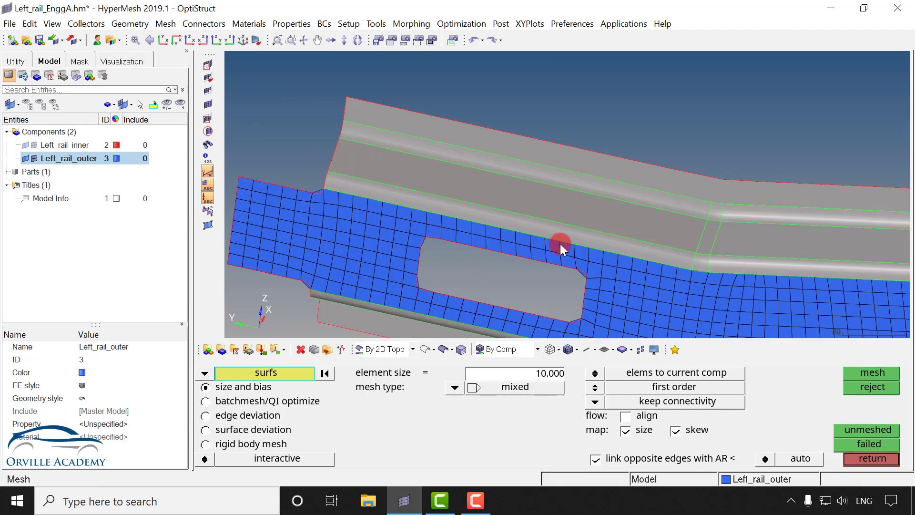
Step: Mesh the upper wall, its two fillets and the narrow bend strips beside the end cutout at element size 10
{"action": "right_click_drag", "start_coordinate": [560, 244], "coordinate": [453, 196], "text": "ctrl"}
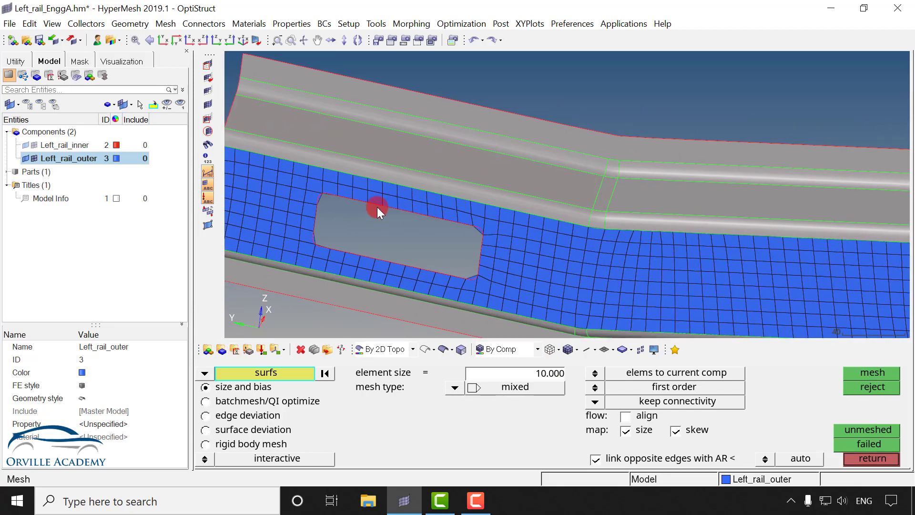
{"action": "left_click", "coordinate": [420, 181]}
{"action": "left_click", "coordinate": [561, 166]}
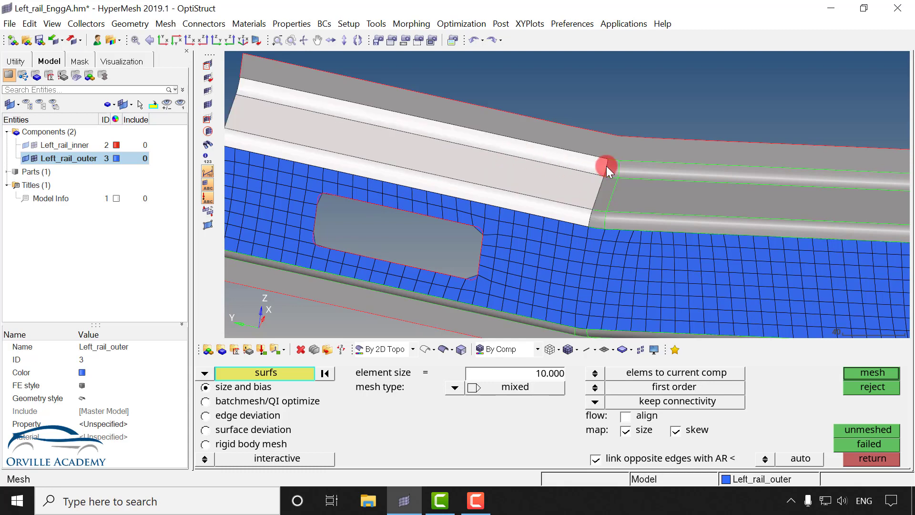
{"action": "middle_click", "coordinate": [562, 184]}
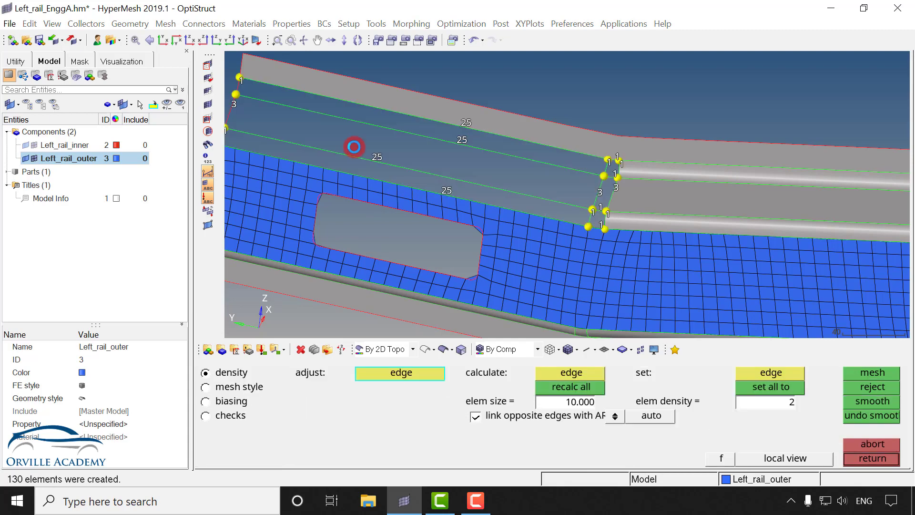
{"action": "right_click_drag", "start_coordinate": [395, 154], "coordinate": [496, 167], "text": "ctrl"}
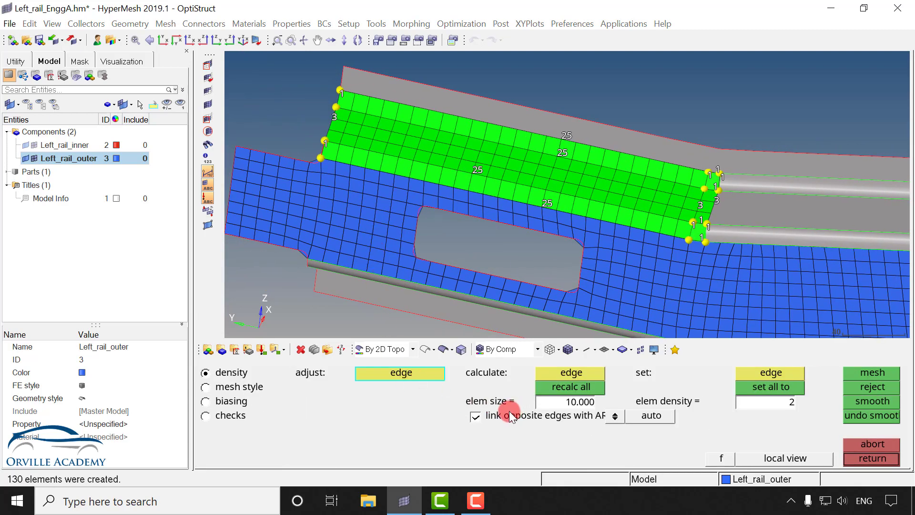
Step: Set the end-edge density of both fillets to 2, remesh the section and accept the mesh
{"action": "left_click", "coordinate": [761, 376]}
{"action": "scroll", "coordinate": [329, 142], "scroll_direction": "up", "scroll_amount": 2}
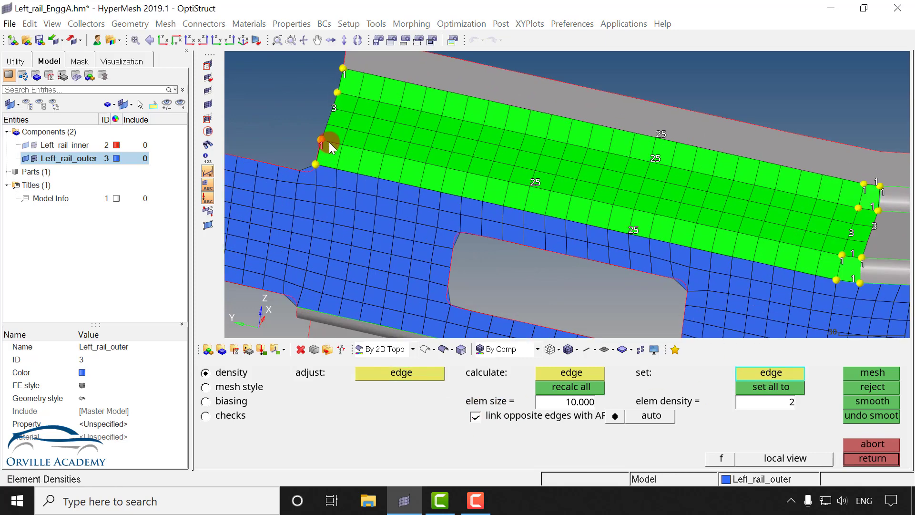
{"action": "left_click", "coordinate": [338, 149]}
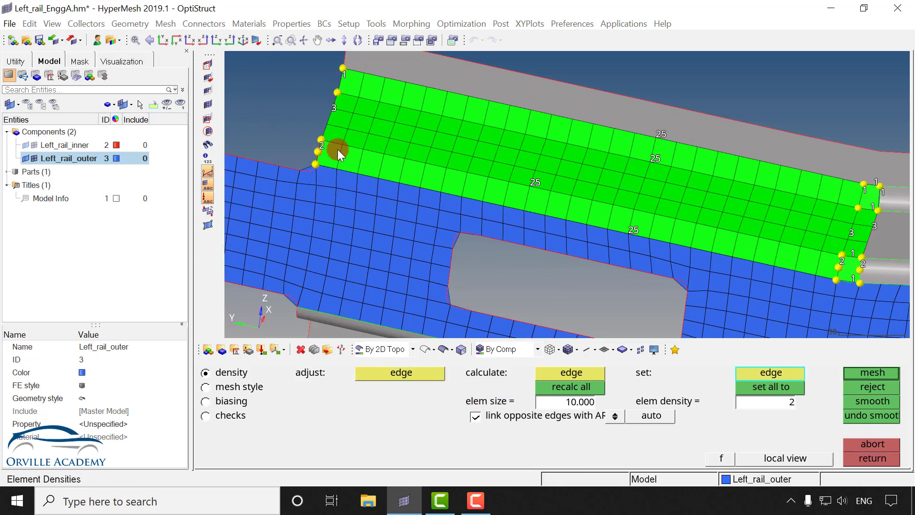
{"action": "left_click", "coordinate": [341, 71]}
{"action": "middle_click", "coordinate": [399, 139]}
{"action": "middle_click", "coordinate": [486, 158]}
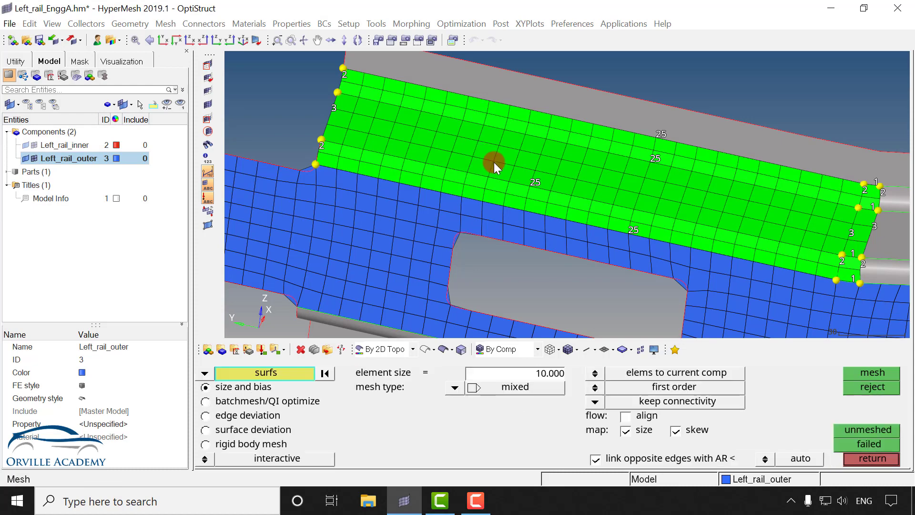
Step: Mesh the middle section's upper wall, both fillets and the next bend's narrow strips at element size 10, and accept it
{"action": "right_click_drag", "start_coordinate": [639, 206], "coordinate": [346, 177], "text": "ctrl"}
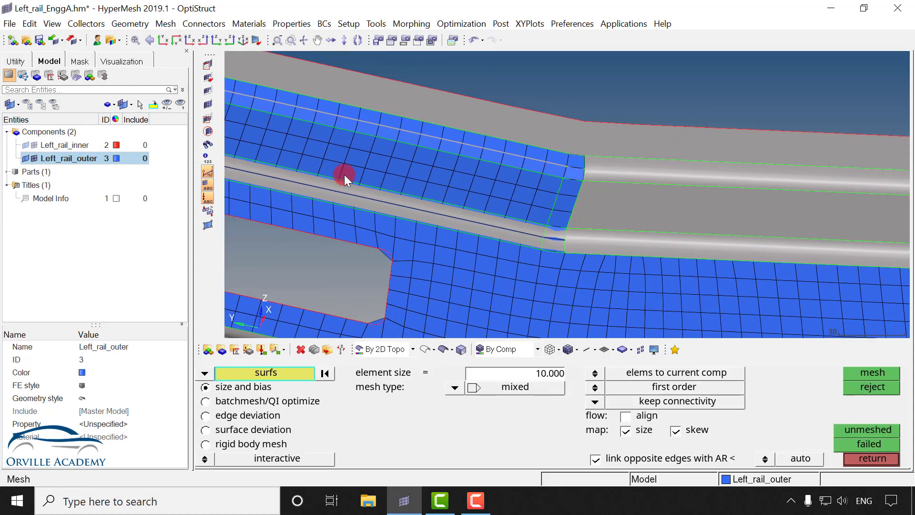
{"action": "right_click_drag", "start_coordinate": [835, 253], "coordinate": [525, 219], "text": "ctrl"}
{"action": "left_click", "coordinate": [737, 224]}
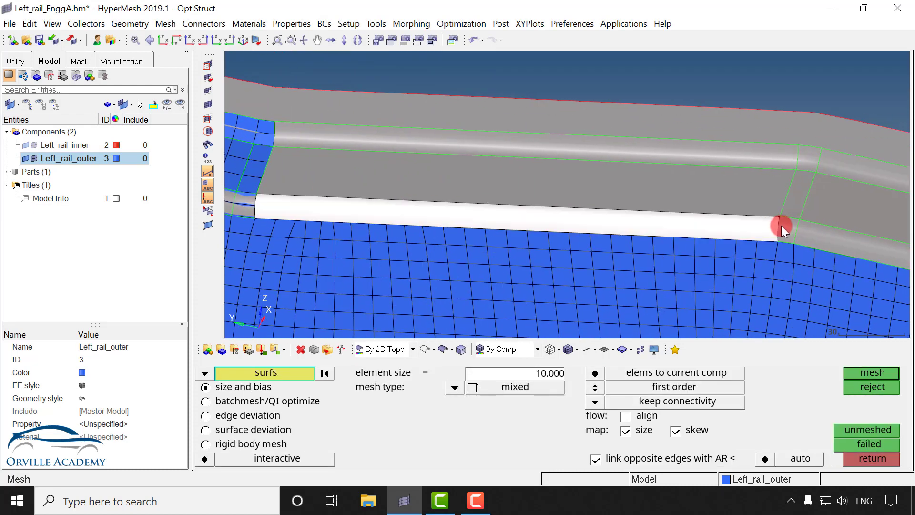
{"action": "left_click", "coordinate": [783, 227]}
{"action": "left_click", "coordinate": [796, 202]}
{"action": "left_click", "coordinate": [773, 193]}
{"action": "left_click", "coordinate": [773, 165]}
{"action": "left_click", "coordinate": [808, 159]}
{"action": "middle_click", "coordinate": [709, 191]}
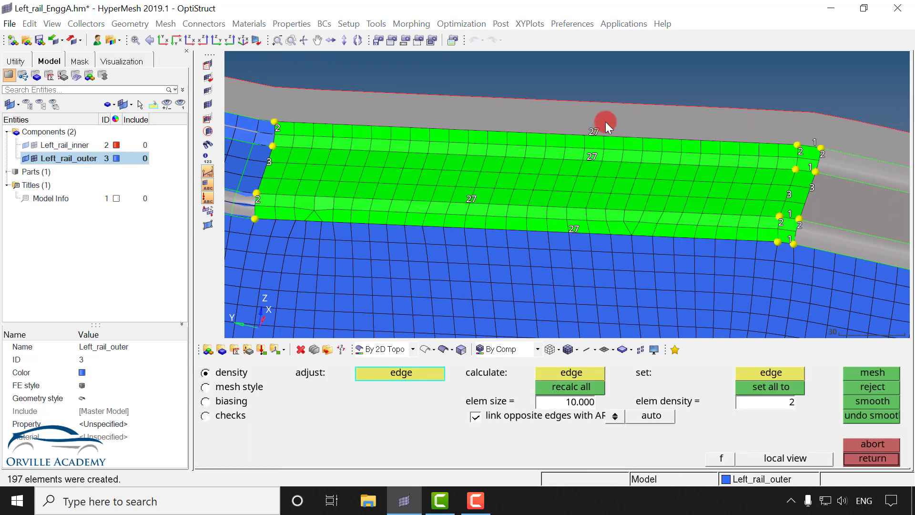
{"action": "middle_click", "coordinate": [316, 214]}
Step: Hide the outer rail's geometry and remesh the patch of elements around the triangle just past the first bend at size 10
{"action": "right_click_drag", "start_coordinate": [357, 225], "coordinate": [494, 232], "text": "ctrl"}
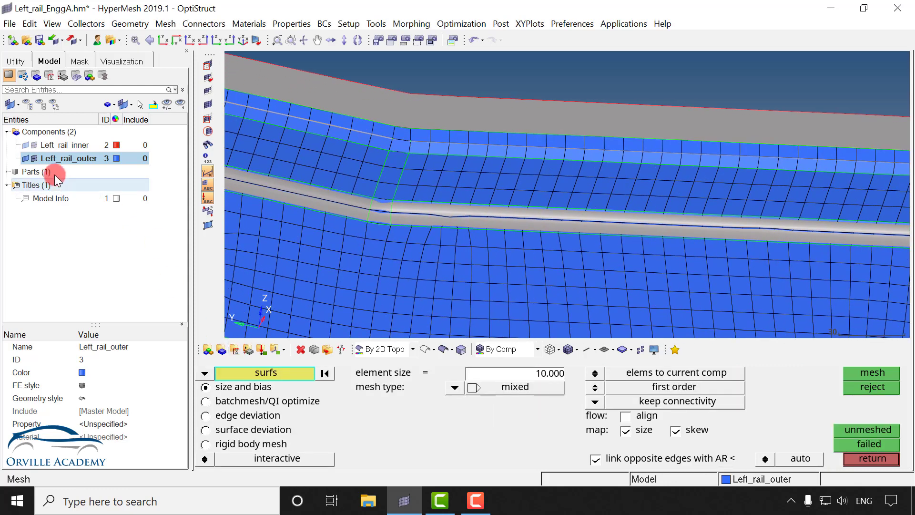
{"action": "left_click", "coordinate": [24, 159]}
{"action": "left_click_drag", "start_coordinate": [518, 285], "coordinate": [492, 257], "text": "ctrl"}
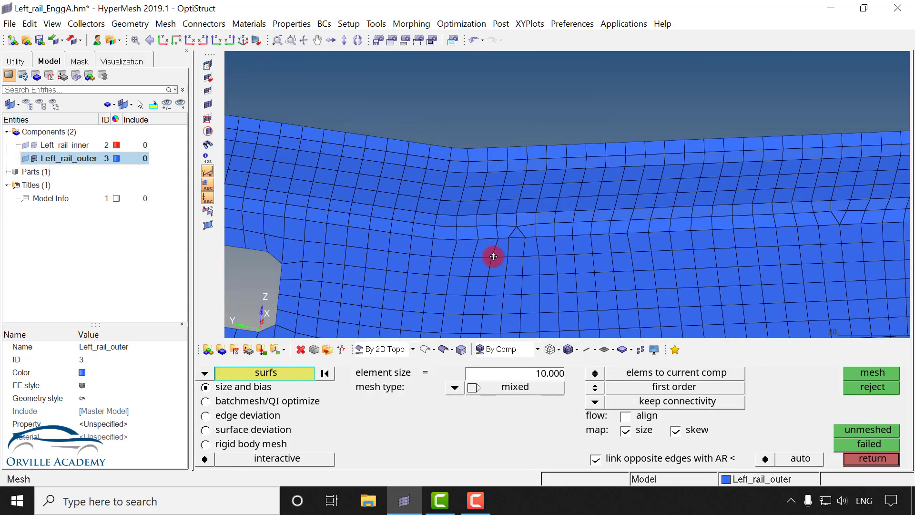
{"action": "left_click", "coordinate": [205, 373]}
{"action": "left_click", "coordinate": [241, 386]}
{"action": "left_click_drag", "start_coordinate": [453, 191], "coordinate": [585, 234], "text": "shift"}
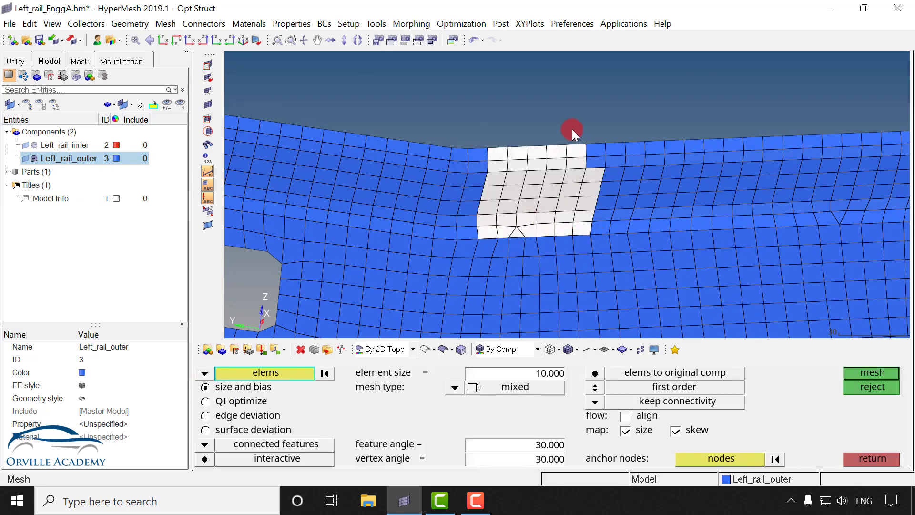
{"action": "left_click_drag", "start_coordinate": [572, 130], "coordinate": [607, 166], "text": "shift"}
{"action": "middle_click", "coordinate": [532, 219]}
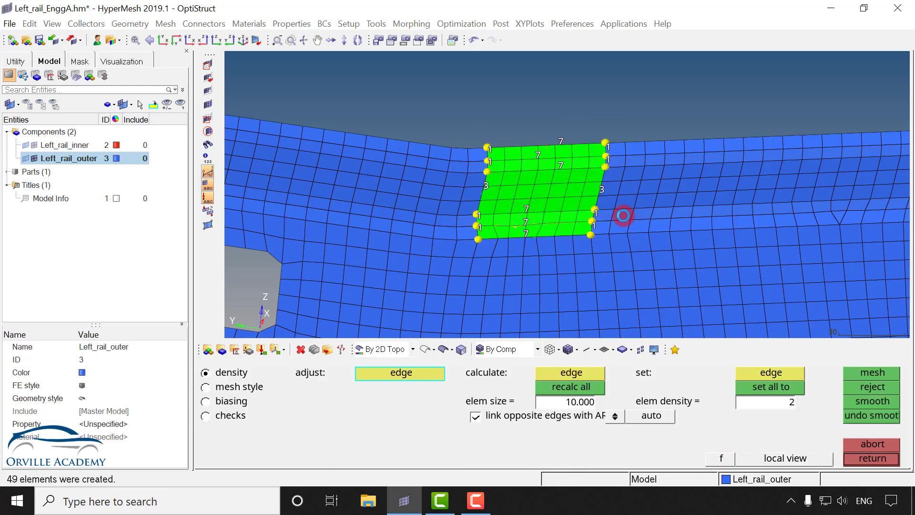
{"action": "middle_click", "coordinate": [575, 218]}
Step: Remesh the block of elements around the remaining triangle before the second bend at size 10 and accept it
{"action": "right_click_drag", "start_coordinate": [608, 217], "coordinate": [362, 244], "text": "ctrl"}
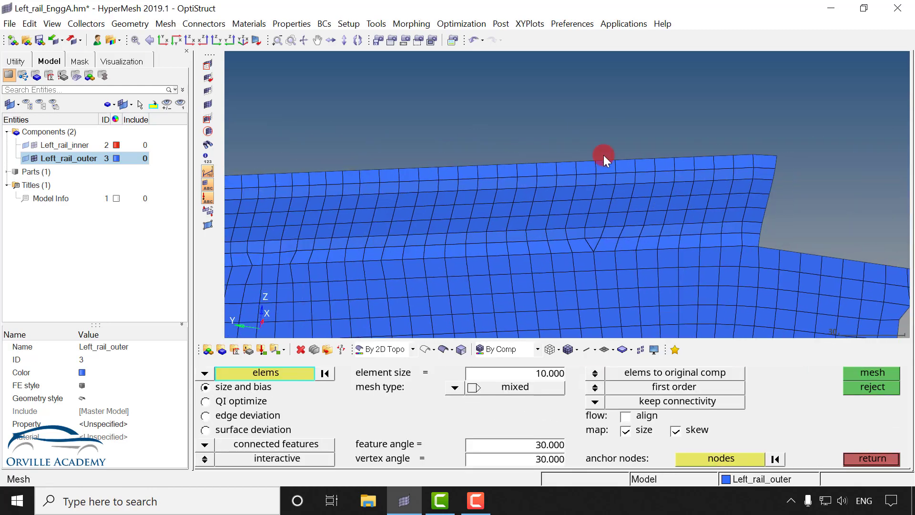
{"action": "left_click_drag", "start_coordinate": [550, 156], "coordinate": [657, 248], "text": "shift"}
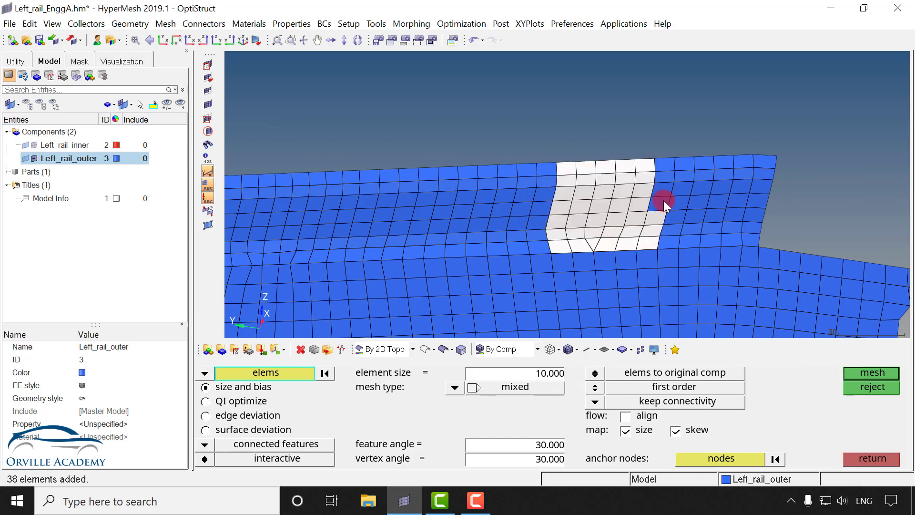
{"action": "middle_click", "coordinate": [593, 203]}
{"action": "middle_click", "coordinate": [564, 234]}
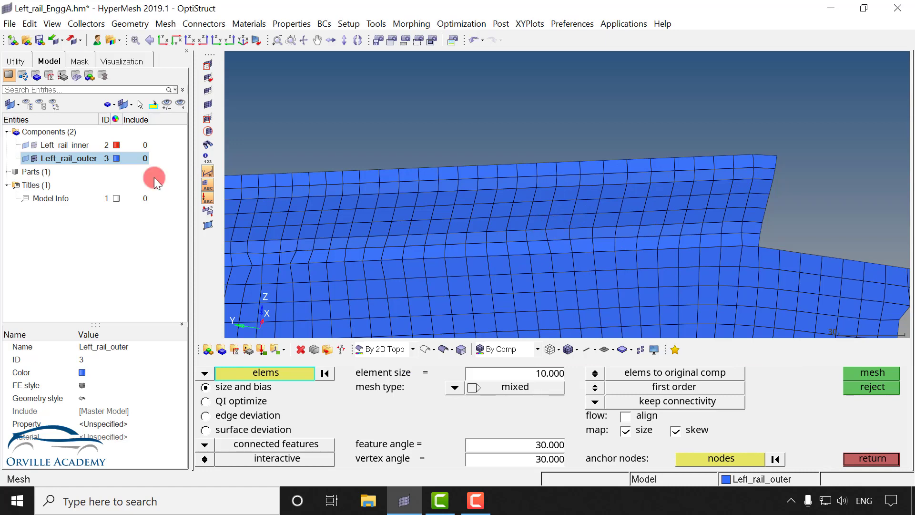
Step: Show the outer rail's geometry and mesh the upper wall and both fillets of the section beyond the second bend at size 10
{"action": "left_click", "coordinate": [30, 158]}
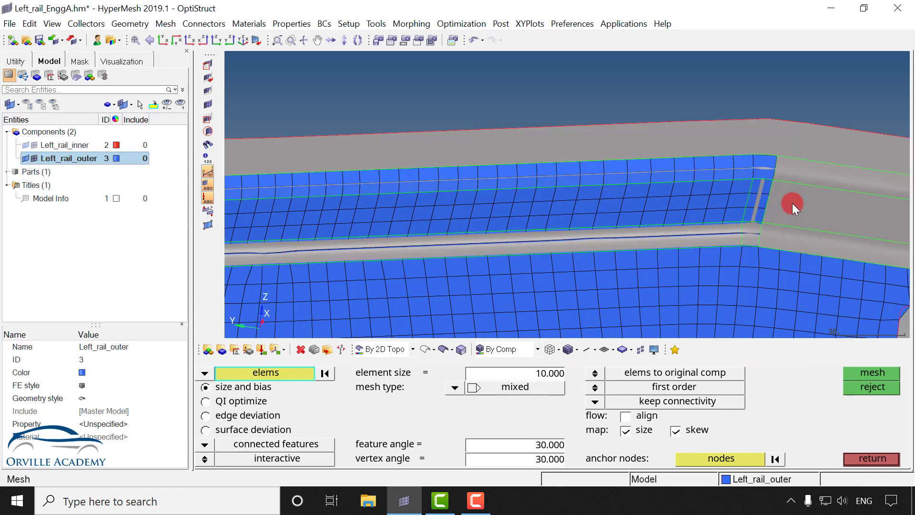
{"action": "scroll", "coordinate": [792, 204], "scroll_direction": "down", "scroll_amount": 1, "text": "ctrl"}
{"action": "right_click_drag", "start_coordinate": [792, 203], "coordinate": [495, 210], "text": "ctrl"}
{"action": "scroll", "coordinate": [641, 221], "scroll_direction": "down", "scroll_amount": 1, "text": "ctrl"}
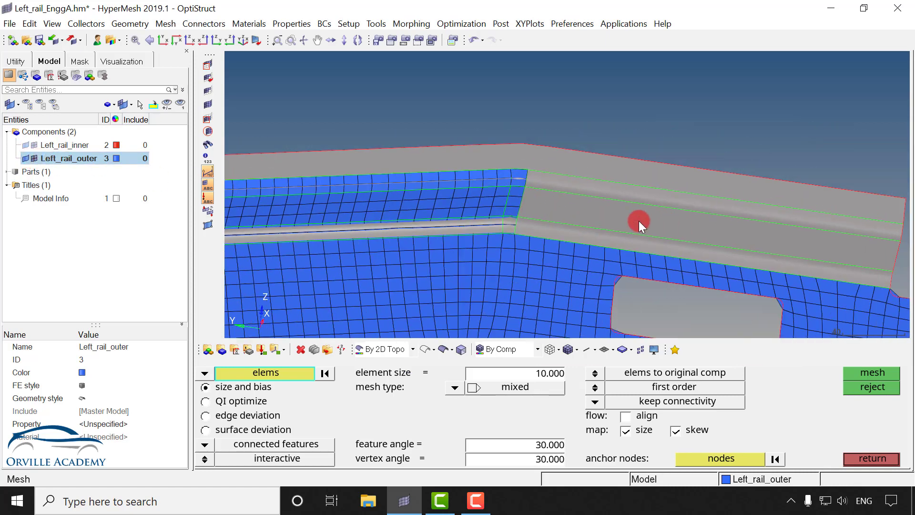
{"action": "right_click_drag", "start_coordinate": [635, 232], "coordinate": [609, 234], "text": "ctrl"}
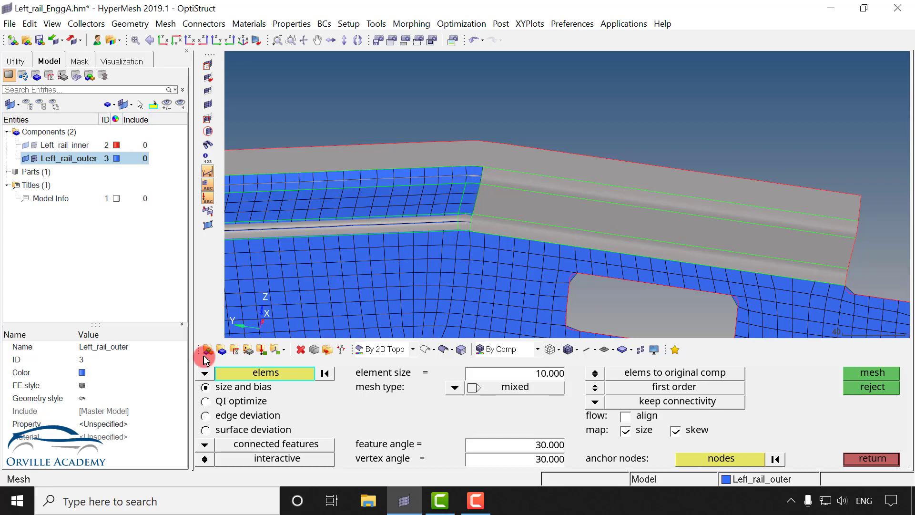
{"action": "left_click", "coordinate": [204, 373]}
{"action": "left_click", "coordinate": [236, 398]}
{"action": "left_click", "coordinate": [489, 213]}
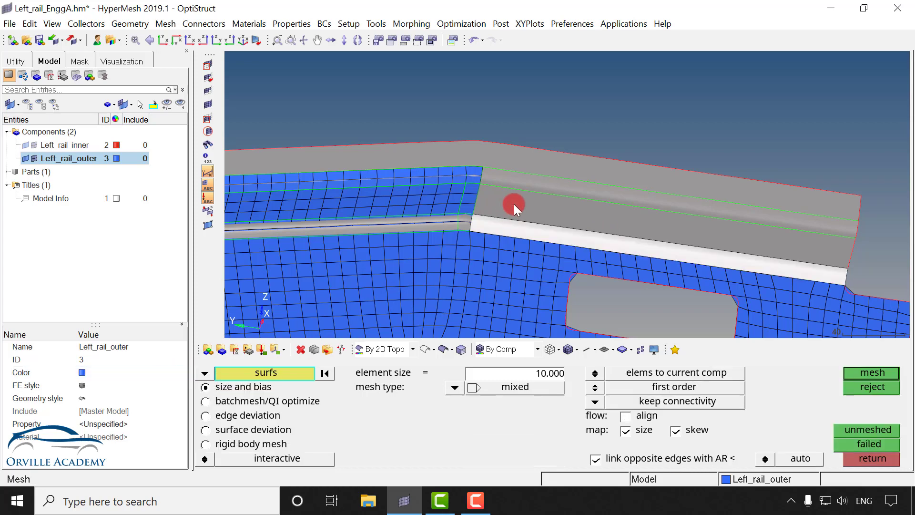
{"action": "middle_click", "coordinate": [530, 195]}
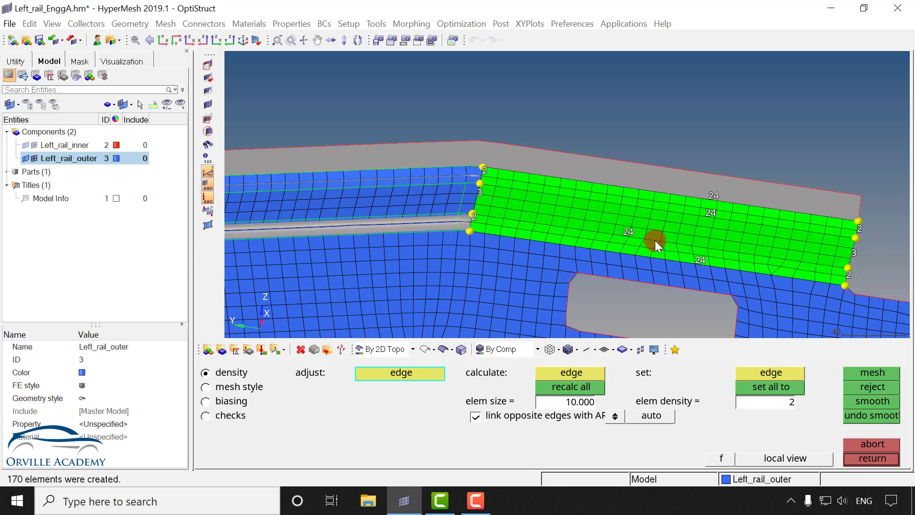
Step: Remesh and accept the section beyond the second bend using the mesh style options, and hide the outer rail's geometry
{"action": "left_click", "coordinate": [208, 387]}
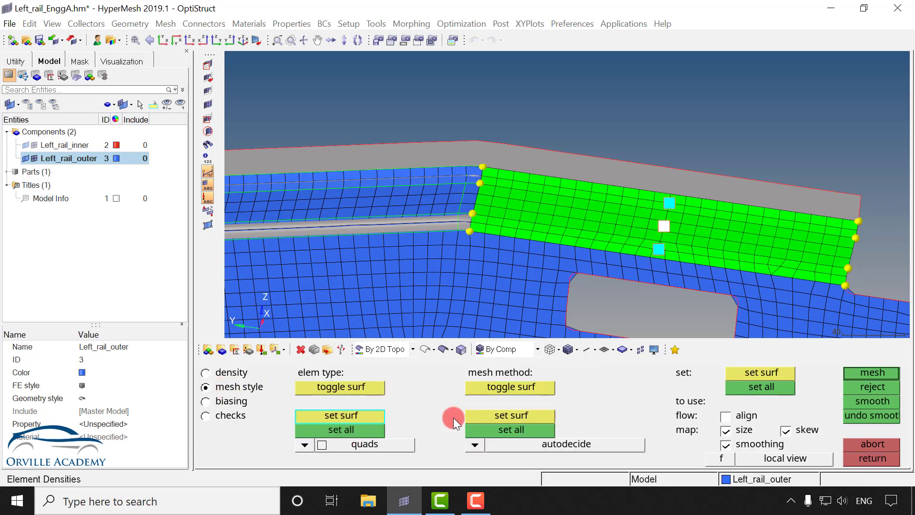
{"action": "left_click", "coordinate": [860, 372]}
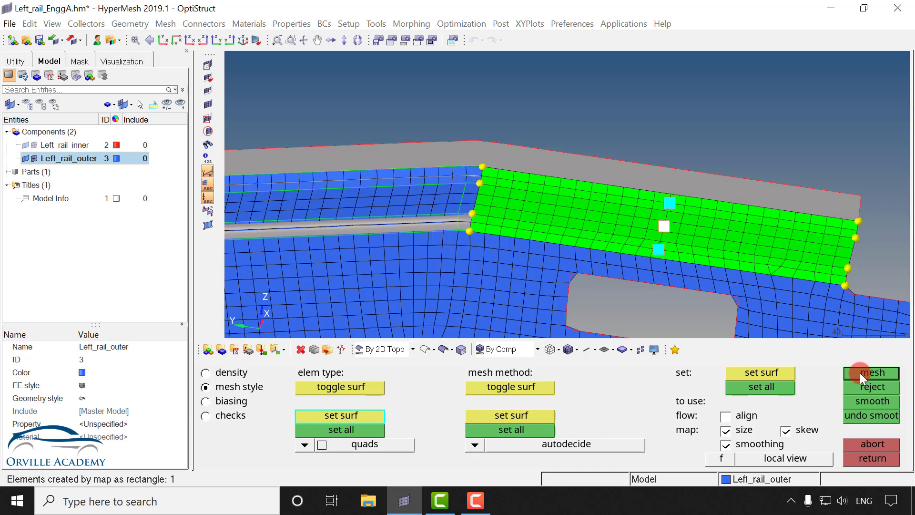
{"action": "left_click", "coordinate": [863, 374]}
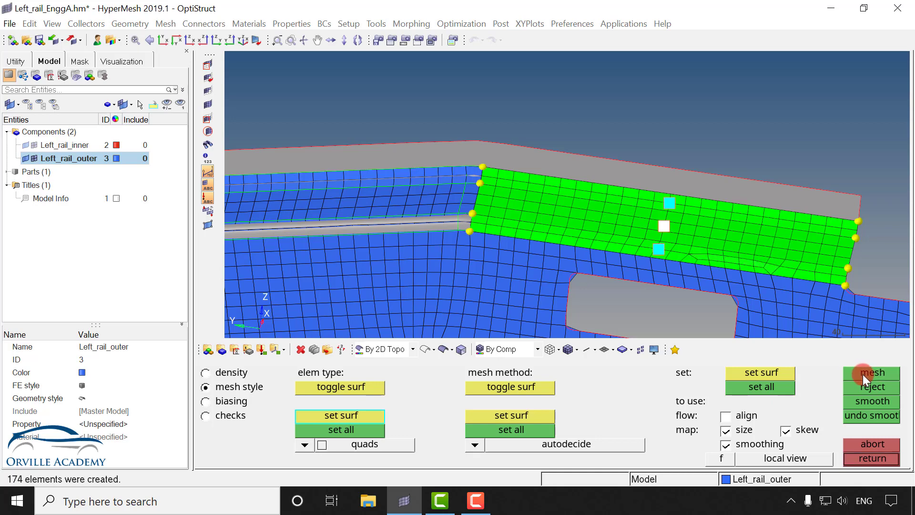
{"action": "left_click", "coordinate": [870, 459]}
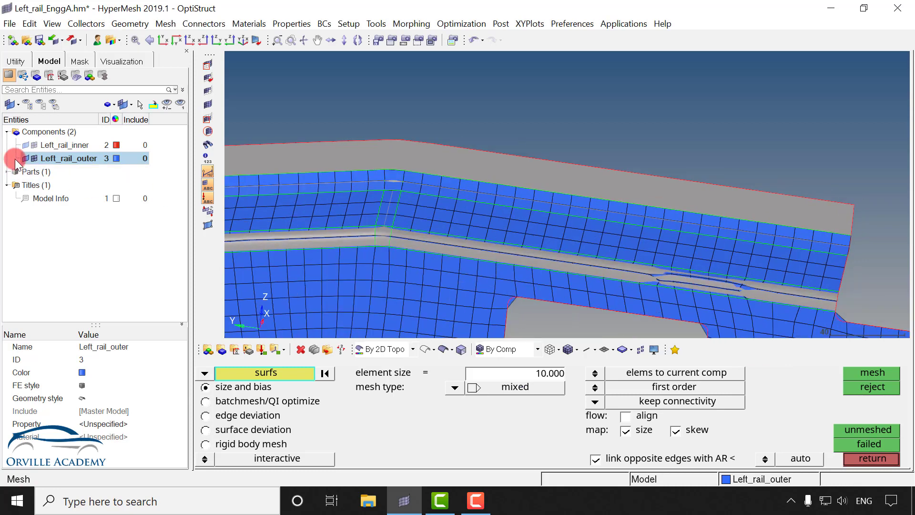
{"action": "left_click", "coordinate": [27, 158]}
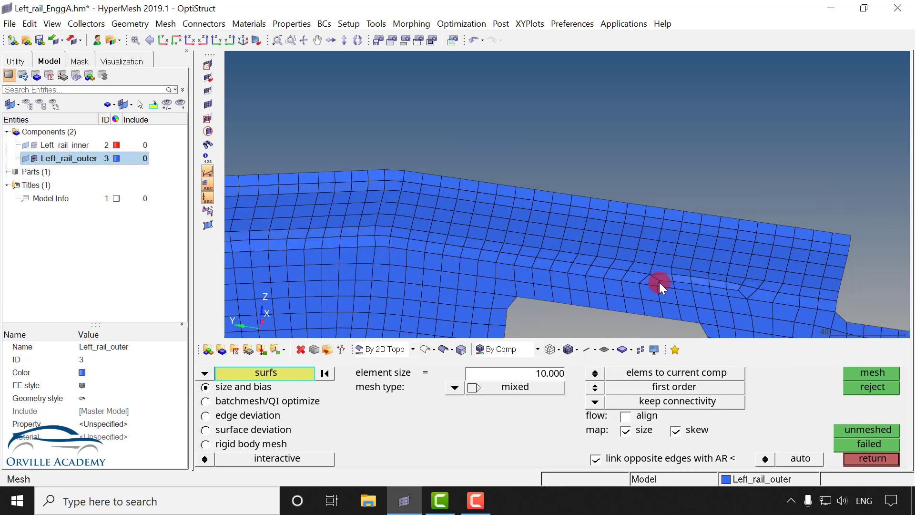
Step: Try to remesh the two rows of elements along the lower fillet beyond the second bend at size 10 with a changed mesh style
{"action": "left_click", "coordinate": [205, 372]}
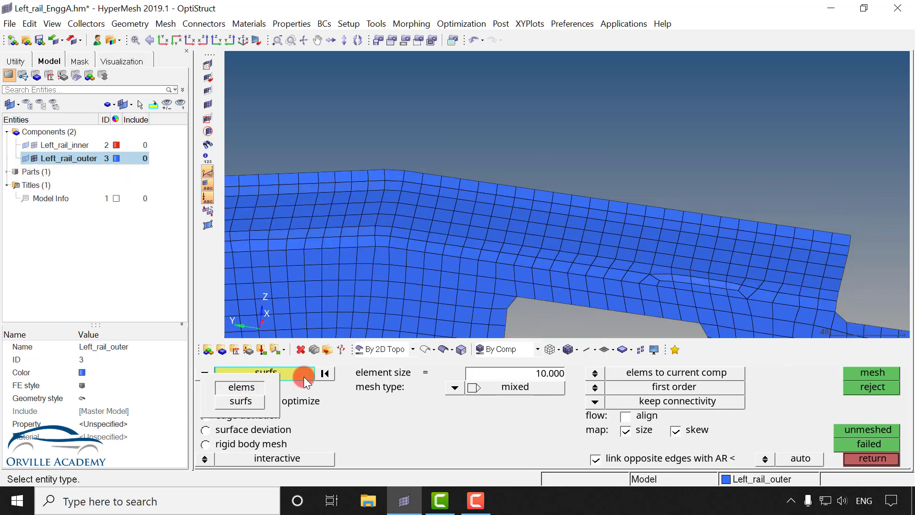
{"action": "left_click", "coordinate": [242, 385]}
{"action": "left_click", "coordinate": [627, 262]}
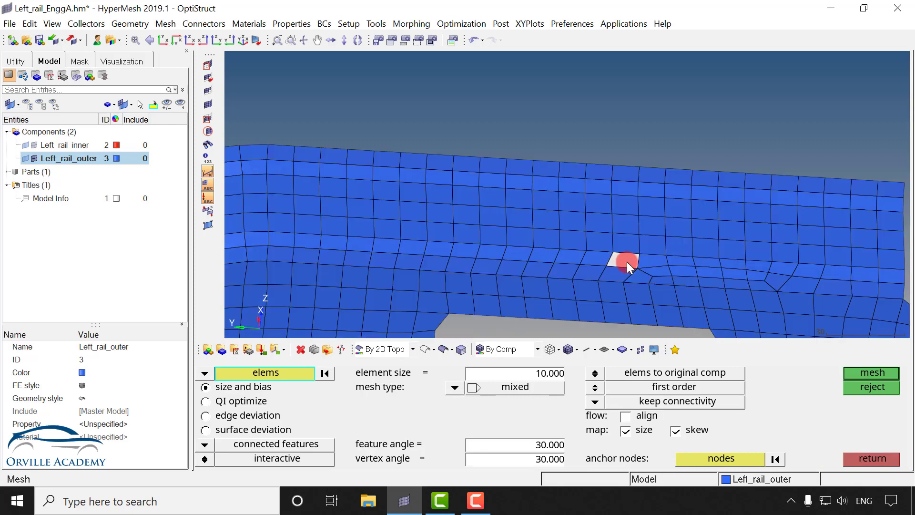
{"action": "left_click", "coordinate": [621, 272]}
{"action": "left_click_drag", "start_coordinate": [639, 260], "coordinate": [841, 288], "text": "shift"}
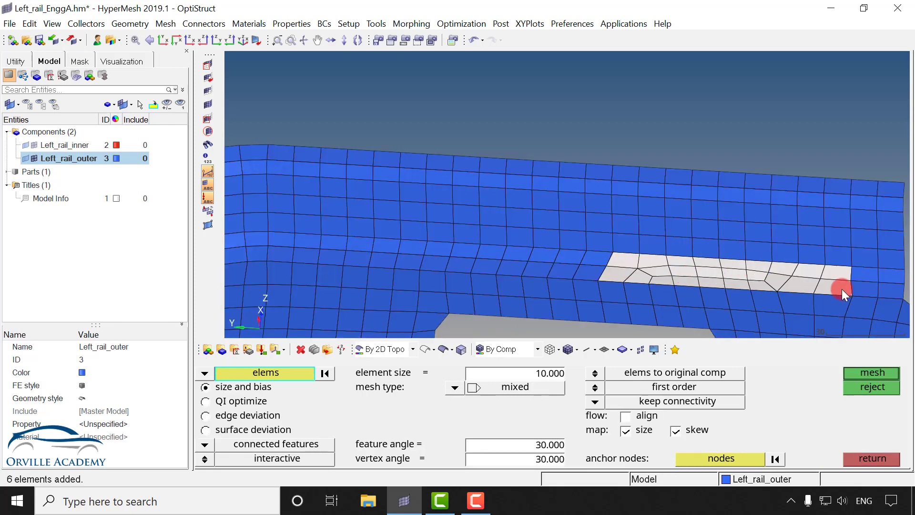
{"action": "left_click_drag", "start_coordinate": [551, 255], "coordinate": [588, 264], "text": "shift"}
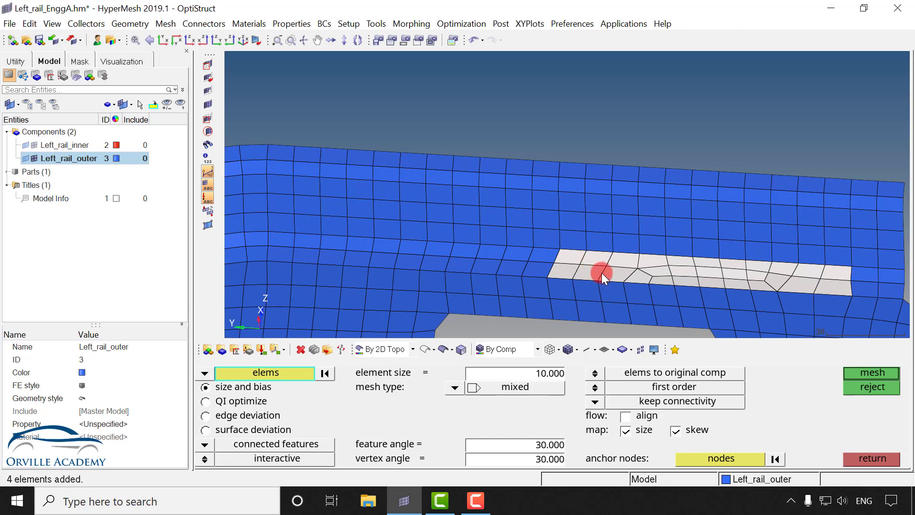
{"action": "middle_click", "coordinate": [664, 278]}
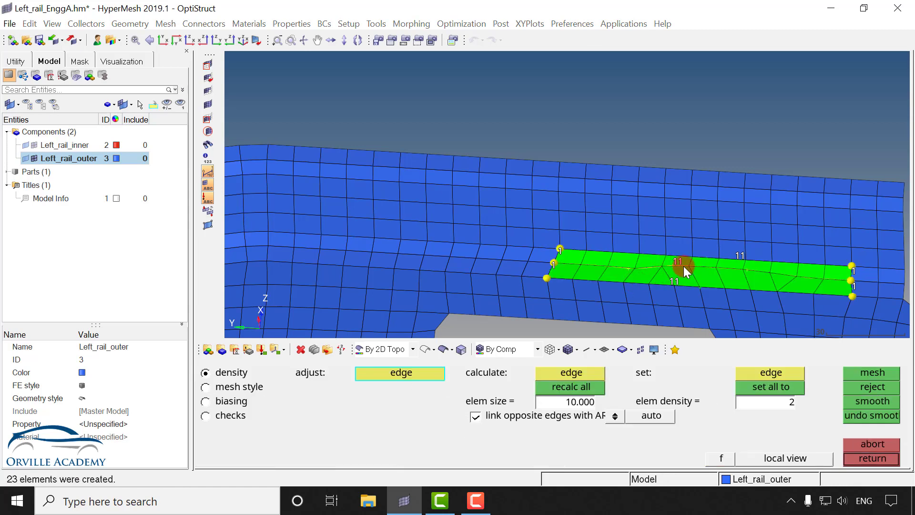
{"action": "left_click", "coordinate": [234, 387]}
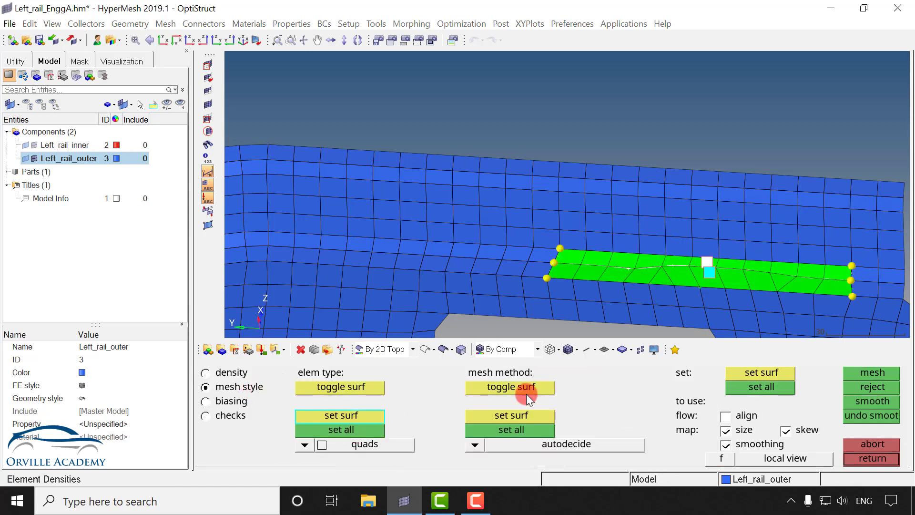
{"action": "left_click", "coordinate": [526, 394]}
{"action": "left_click", "coordinate": [868, 373]}
{"action": "left_click", "coordinate": [864, 445]}
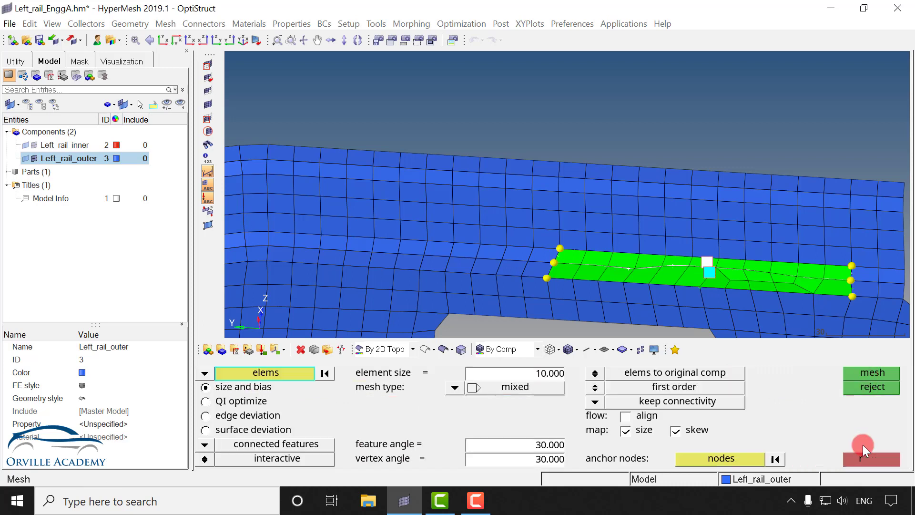
Step: Remesh the lower-fillet elements around the distorted patch beyond the second bend at size 10 and accept the result
{"action": "left_click_drag", "start_coordinate": [605, 262], "coordinate": [714, 287], "text": "shift"}
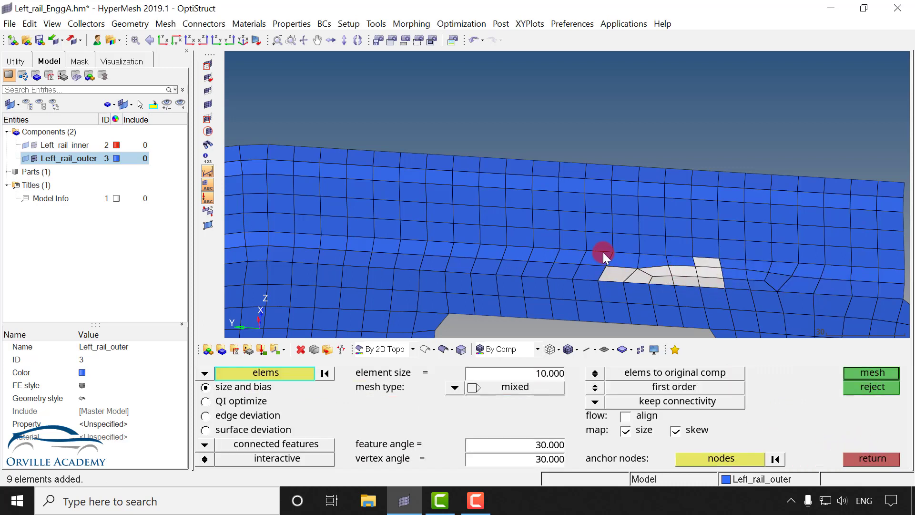
{"action": "left_click_drag", "start_coordinate": [603, 254], "coordinate": [685, 279], "text": "shift"}
{"action": "left_click_drag", "start_coordinate": [576, 251], "coordinate": [615, 278], "text": "shift"}
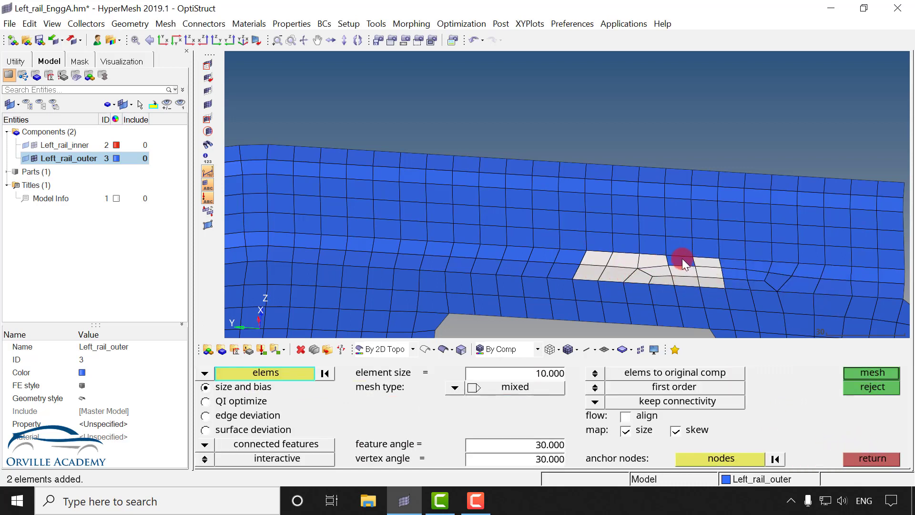
{"action": "left_click_drag", "start_coordinate": [722, 259], "coordinate": [817, 272], "text": "shift"}
{"action": "middle_click", "coordinate": [730, 270]}
{"action": "middle_click", "coordinate": [728, 274]}
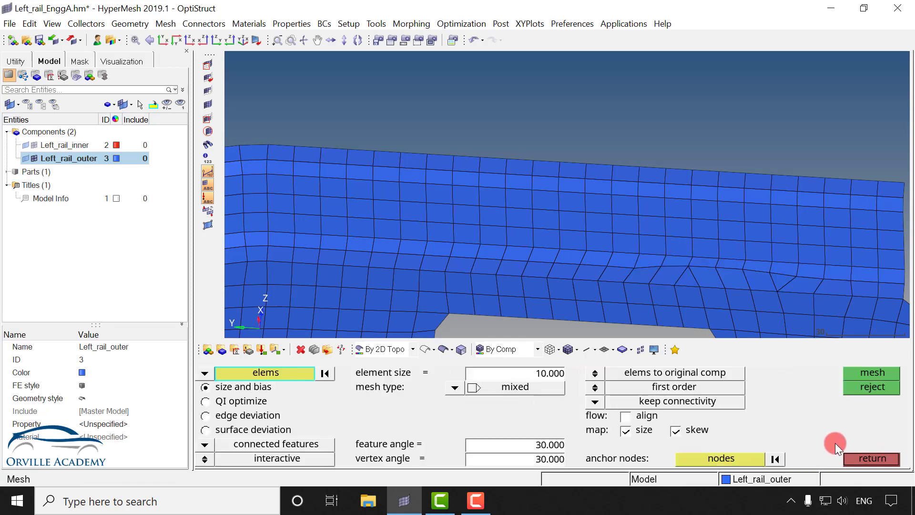
{"action": "left_click", "coordinate": [871, 457]}
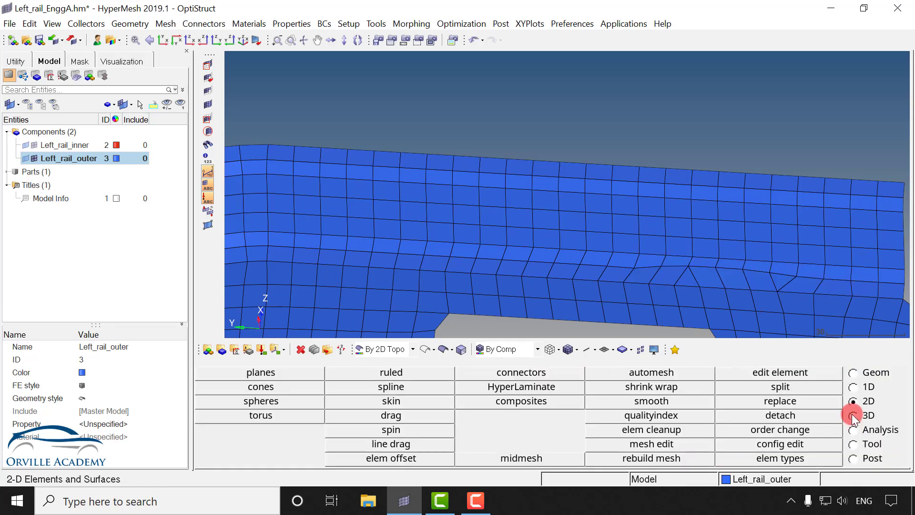
Step: Move one triangle along the lower fillet onto the other with the quality index drag tria element tool to eliminate the pair
{"action": "left_click", "coordinate": [642, 409]}
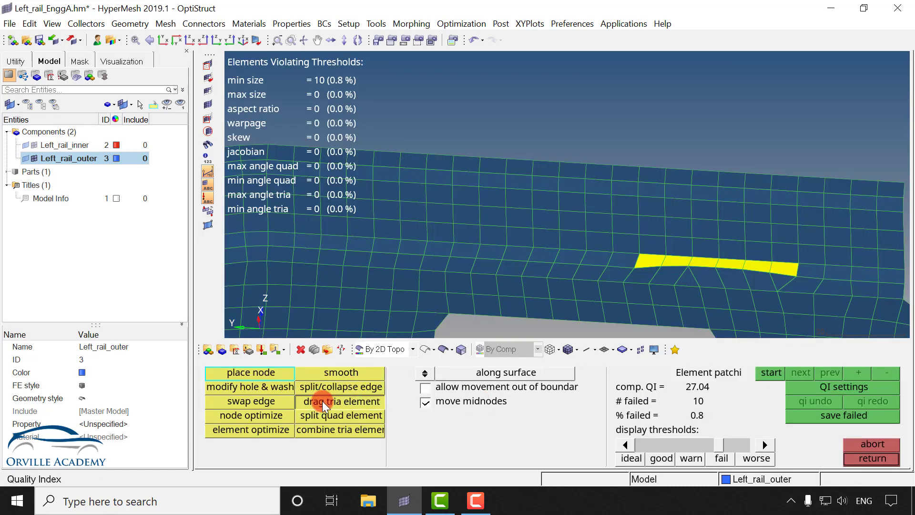
{"action": "left_click", "coordinate": [323, 406]}
{"action": "left_click_drag", "start_coordinate": [687, 274], "coordinate": [786, 278]}
{"action": "key", "text": "Escape"}
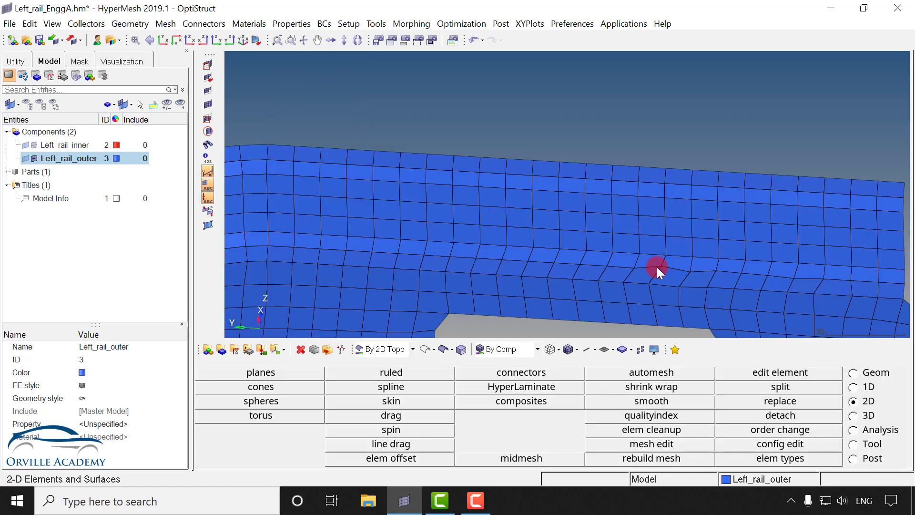
Step: Show the outer rail's geometry and set automesh to work on surfaces
{"action": "left_click", "coordinate": [26, 159]}
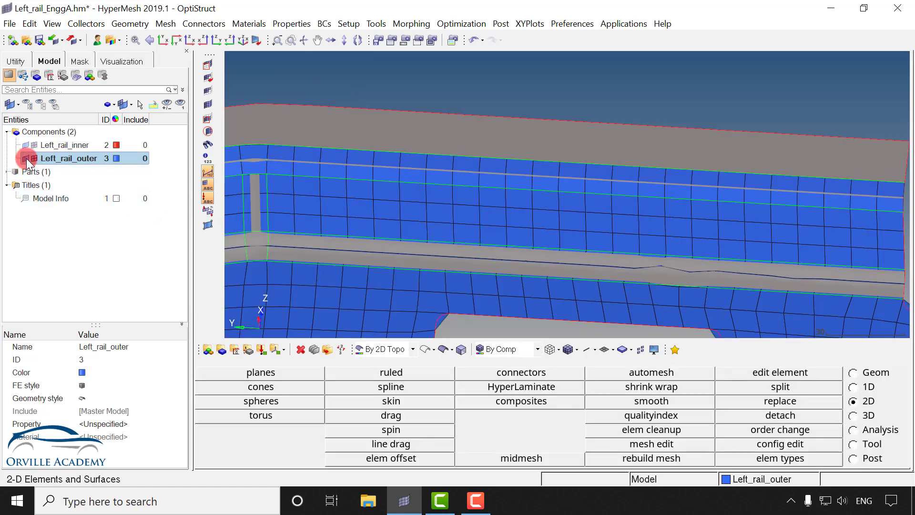
{"action": "scroll", "coordinate": [676, 185], "scroll_direction": "down", "scroll_amount": 2}
{"action": "key", "text": "F12"}
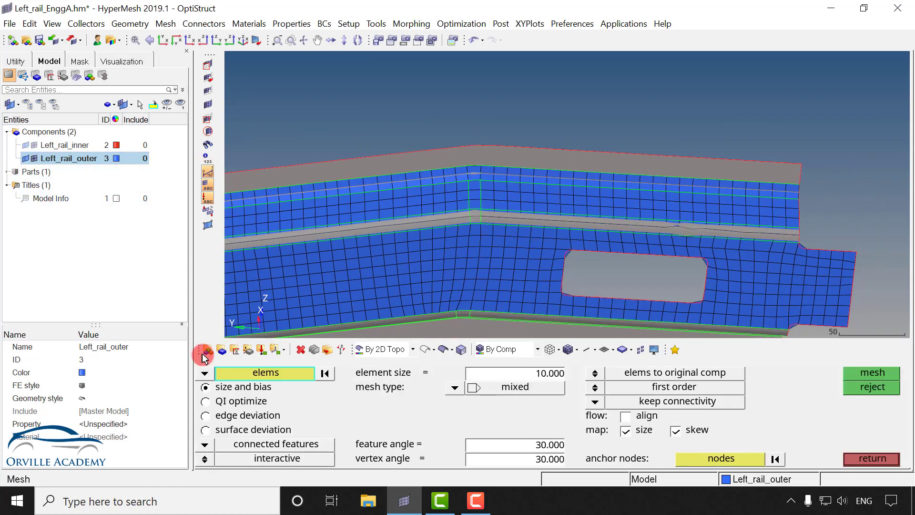
{"action": "left_click", "coordinate": [205, 373]}
{"action": "left_click", "coordinate": [244, 404]}
Step: Try to mesh the whole upper flange as one surface at size 10, testing outer-edge densities of 80 and 78
{"action": "left_click", "coordinate": [667, 163]}
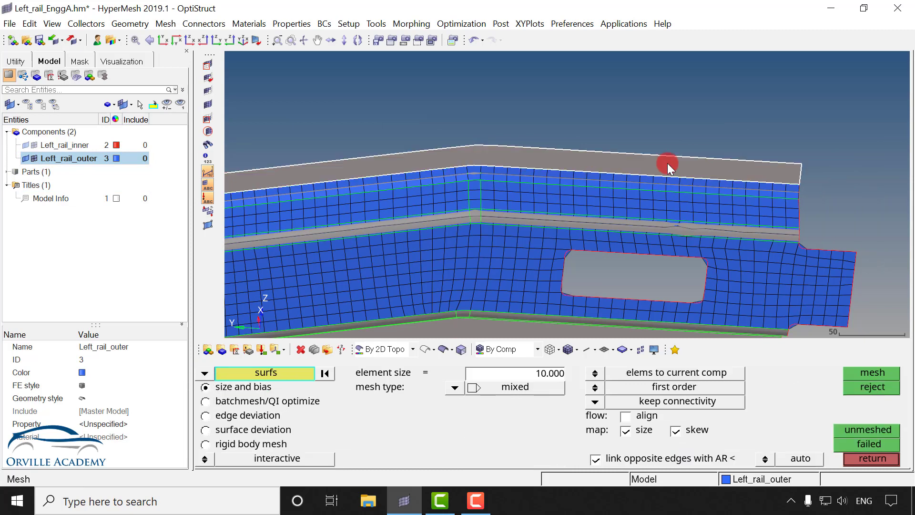
{"action": "scroll", "coordinate": [480, 207], "scroll_direction": "down", "scroll_amount": 2, "text": "ctrl"}
{"action": "right_click_drag", "start_coordinate": [375, 200], "coordinate": [617, 201], "text": "ctrl"}
{"action": "middle_click", "coordinate": [454, 206]}
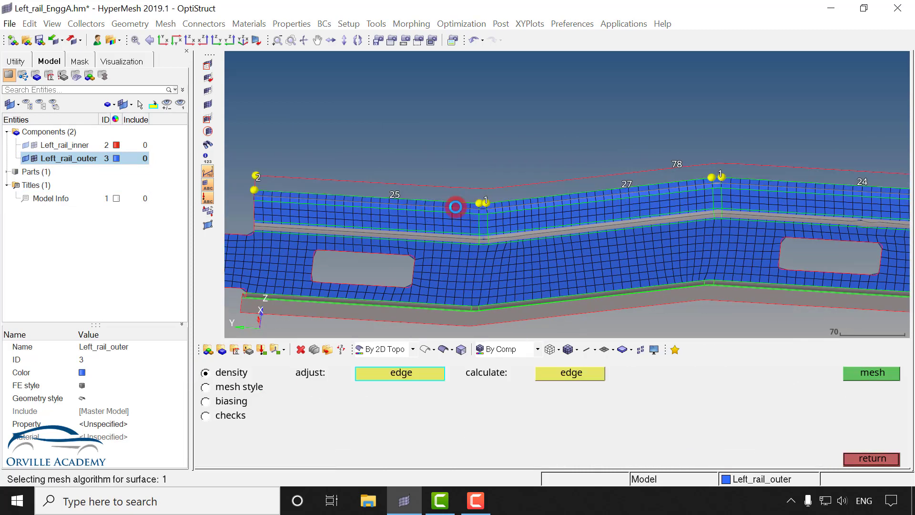
{"action": "scroll", "coordinate": [475, 196], "scroll_direction": "up", "scroll_amount": 2, "text": "ctrl"}
{"action": "right_click_drag", "start_coordinate": [608, 182], "coordinate": [492, 190], "text": "ctrl"}
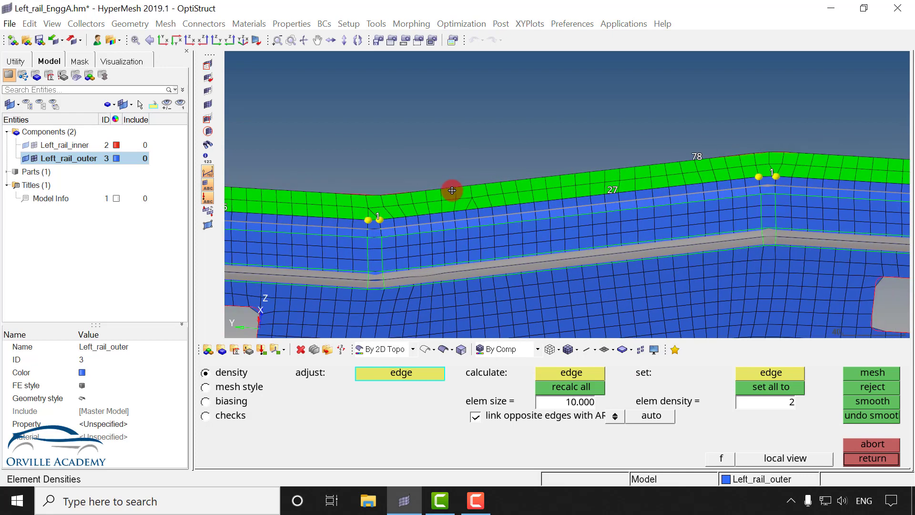
{"action": "left_click", "coordinate": [697, 152]}
{"action": "left_click", "coordinate": [697, 152]}
{"action": "middle_click", "coordinate": [626, 176]}
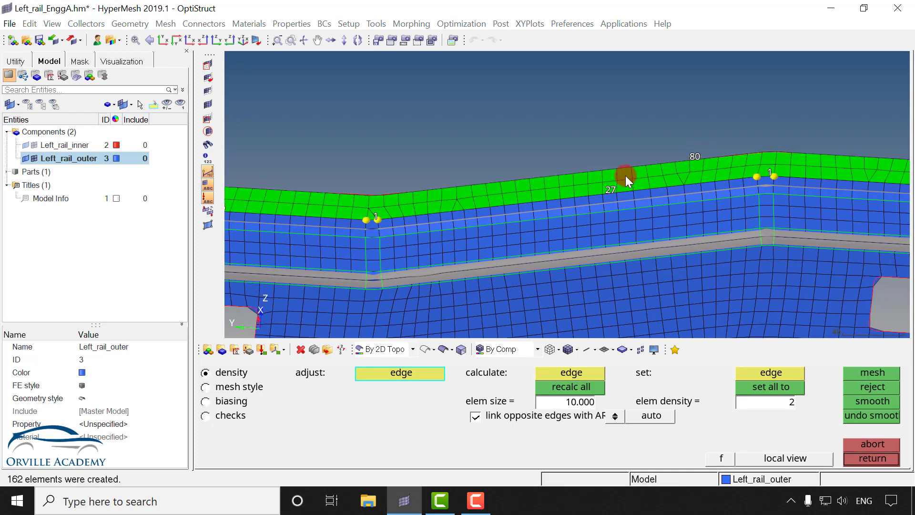
{"action": "scroll", "coordinate": [536, 196], "scroll_direction": "down", "scroll_amount": 2}
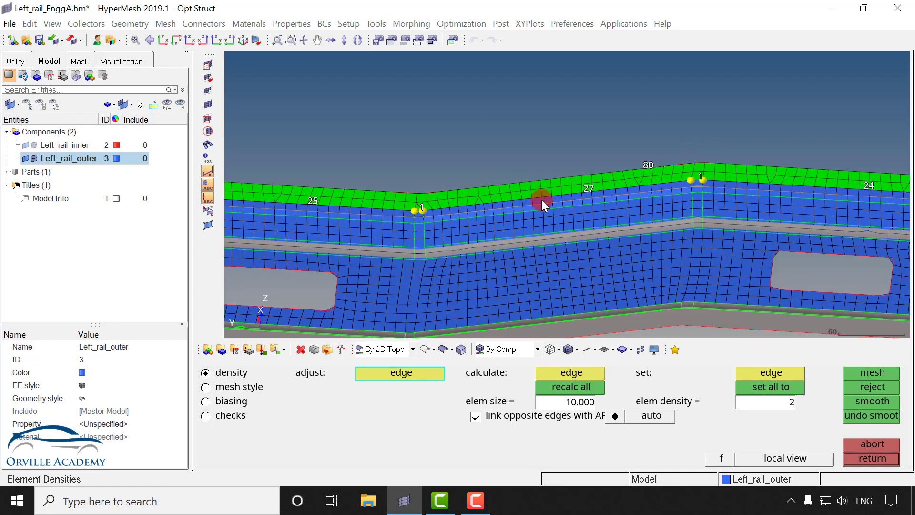
{"action": "right_click", "coordinate": [642, 161]}
{"action": "right_click", "coordinate": [642, 162]}
{"action": "middle_click", "coordinate": [605, 190]}
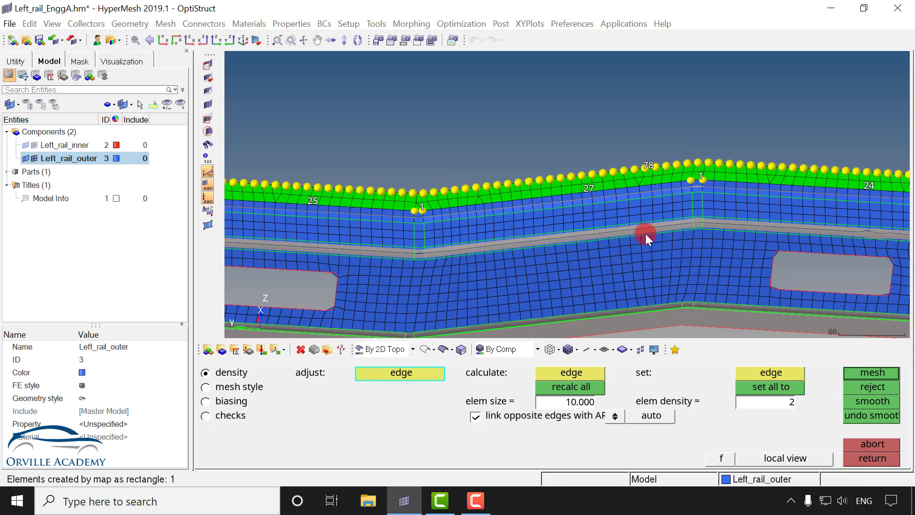
{"action": "left_click", "coordinate": [873, 440]}
Step: Split the upper flange surface from the two nodes at the first bend to its outer edge
{"action": "key", "text": "F11"}
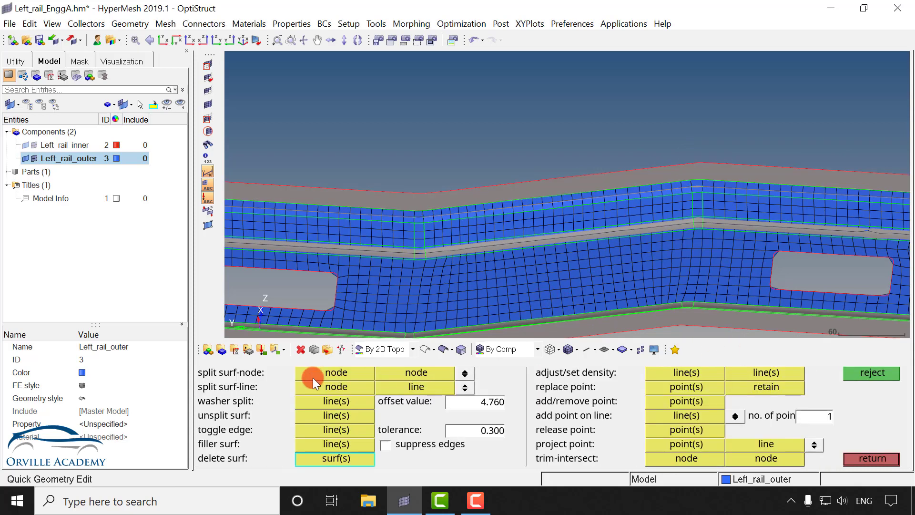
{"action": "left_click", "coordinate": [336, 387]}
{"action": "scroll", "coordinate": [402, 245], "scroll_direction": "up", "scroll_amount": 3}
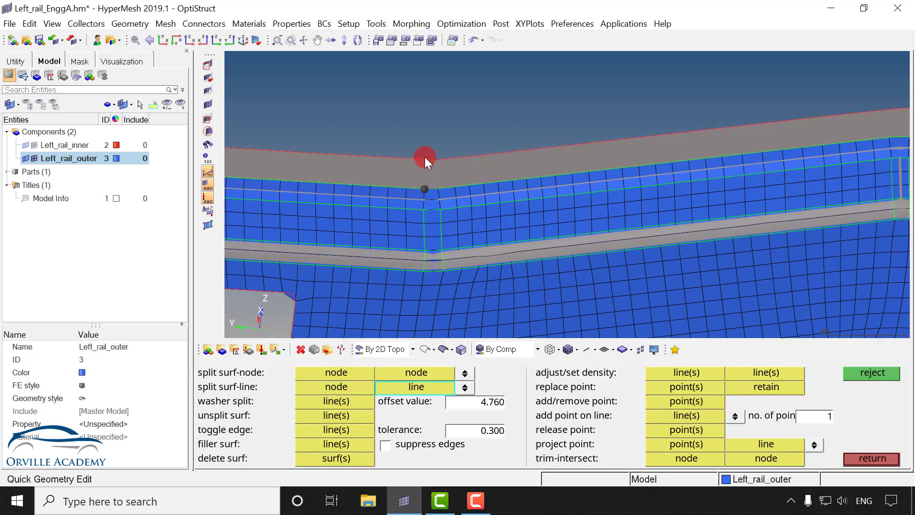
{"action": "scroll", "coordinate": [432, 185], "scroll_direction": "up", "scroll_amount": 2}
{"action": "left_click", "coordinate": [445, 197]}
{"action": "left_click", "coordinate": [443, 141]}
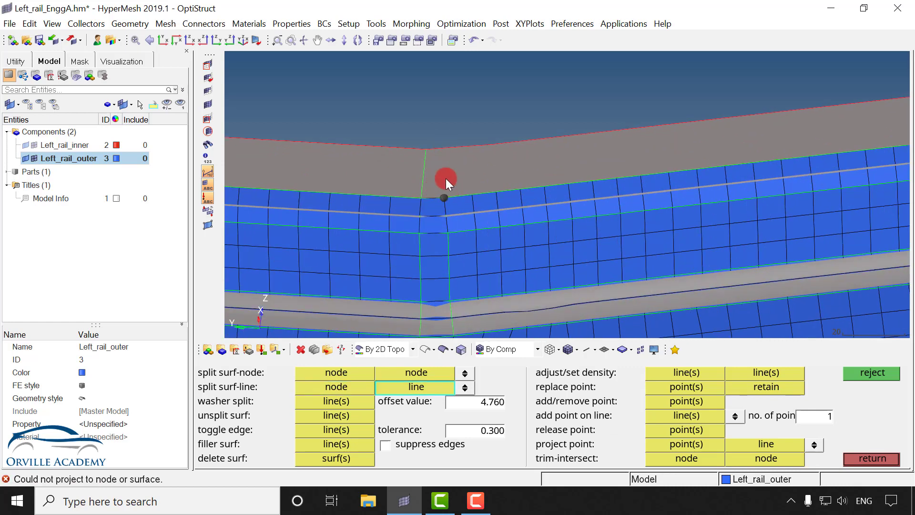
{"action": "left_click", "coordinate": [442, 149]}
{"action": "scroll", "coordinate": [518, 203], "scroll_direction": "down", "scroll_amount": 2}
Step: Split the upper flange surface from the two nodes at the second bend to its outer edge
{"action": "right_click_drag", "start_coordinate": [518, 203], "coordinate": [287, 242], "text": "ctrl"}
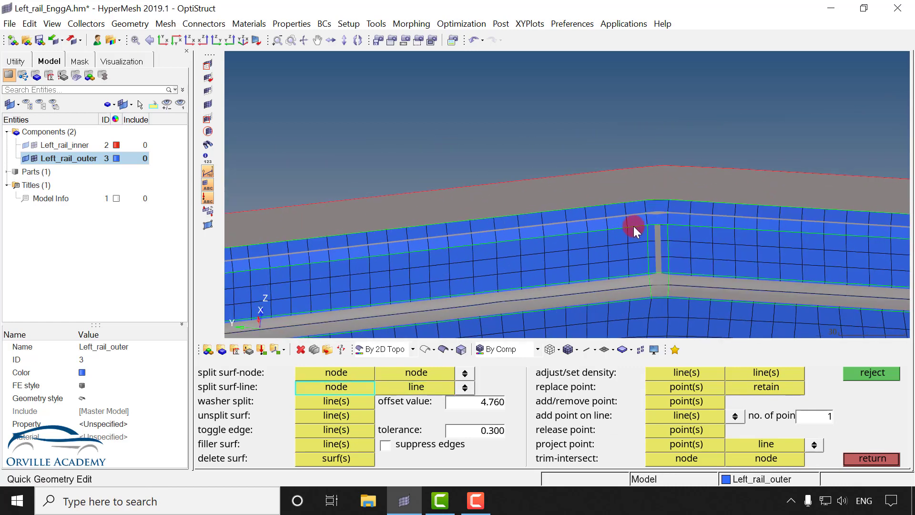
{"action": "scroll", "coordinate": [645, 197], "scroll_direction": "up", "scroll_amount": 1}
{"action": "left_click", "coordinate": [645, 198]}
{"action": "left_click", "coordinate": [634, 159]}
{"action": "left_click", "coordinate": [674, 206]}
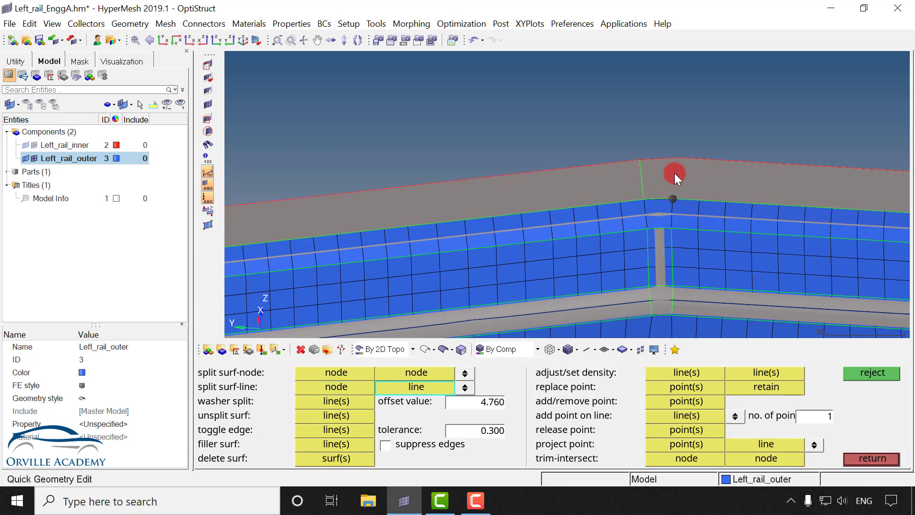
{"action": "left_click", "coordinate": [679, 167]}
Step: Mesh the upper flange section beyond the second bend at size 10 and accept it
{"action": "scroll", "coordinate": [625, 199], "scroll_direction": "down", "scroll_amount": 1}
{"action": "right_click_drag", "start_coordinate": [738, 194], "coordinate": [334, 195], "text": "ctrl"}
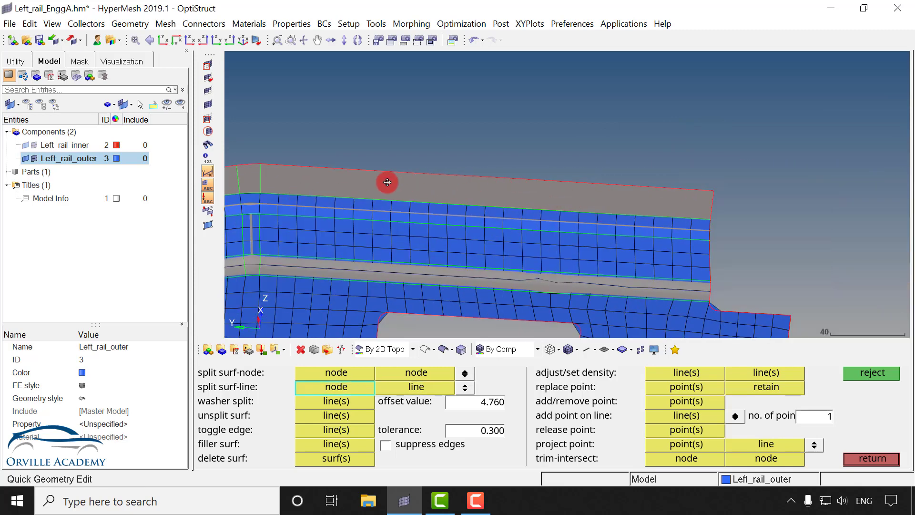
{"action": "key", "text": "F12"}
{"action": "left_click", "coordinate": [367, 208]}
{"action": "right_click", "coordinate": [367, 207]}
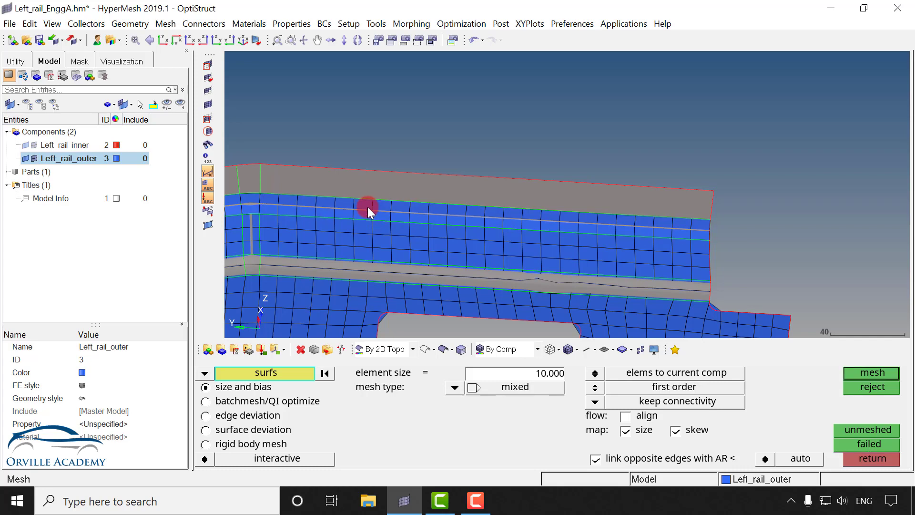
{"action": "left_click", "coordinate": [359, 190]}
{"action": "middle_click", "coordinate": [334, 205]}
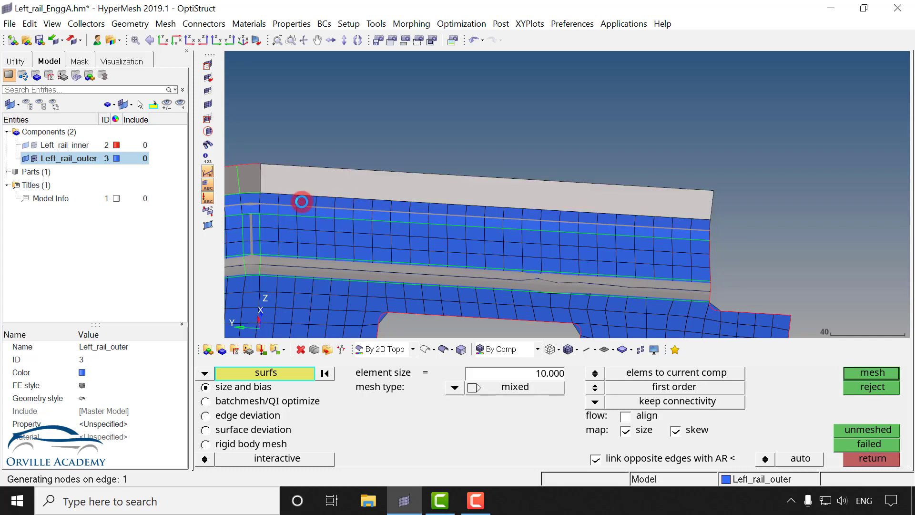
{"action": "right_click_drag", "start_coordinate": [314, 202], "coordinate": [663, 204], "text": "ctrl"}
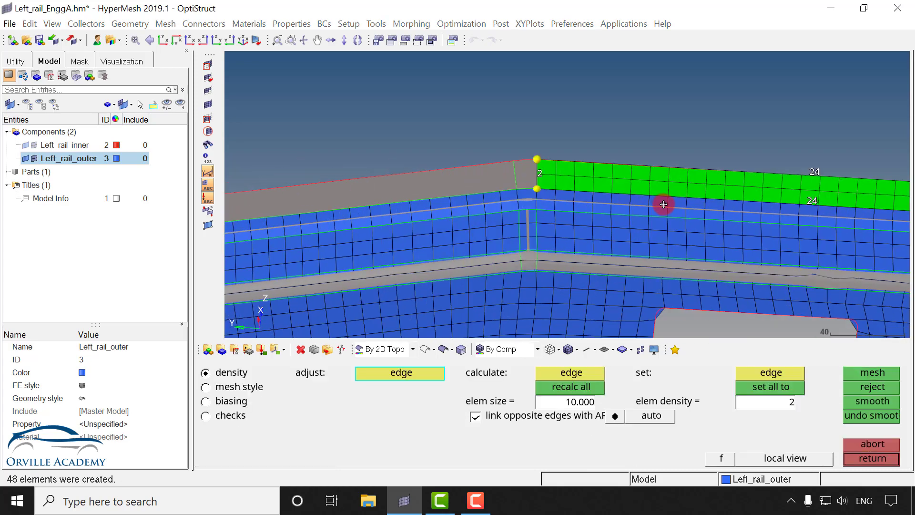
{"action": "middle_click", "coordinate": [526, 174]}
Step: Mesh the upper flange between the bends, including the second bend's strip, at size 10 and accept it
{"action": "left_click", "coordinate": [476, 180]}
{"action": "middle_click", "coordinate": [458, 198]}
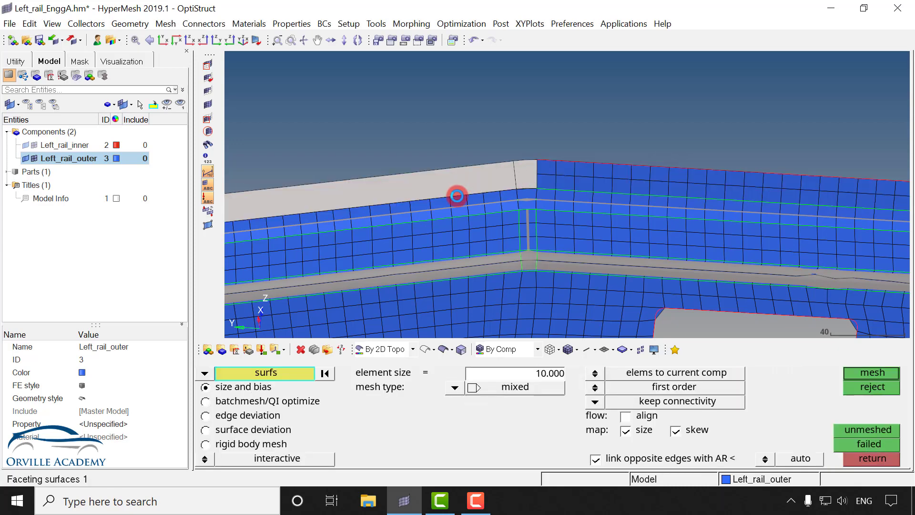
{"action": "right_click_drag", "start_coordinate": [394, 220], "coordinate": [727, 183], "text": "ctrl"}
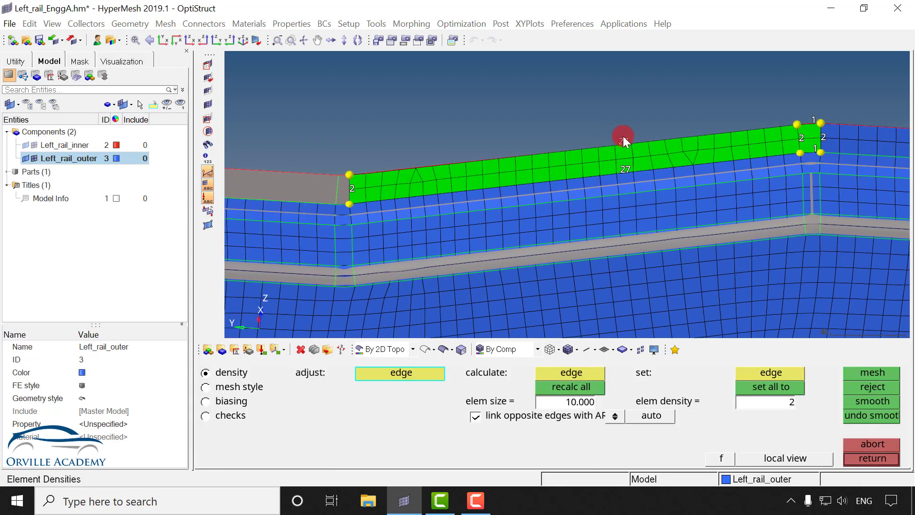
{"action": "middle_click", "coordinate": [547, 175]}
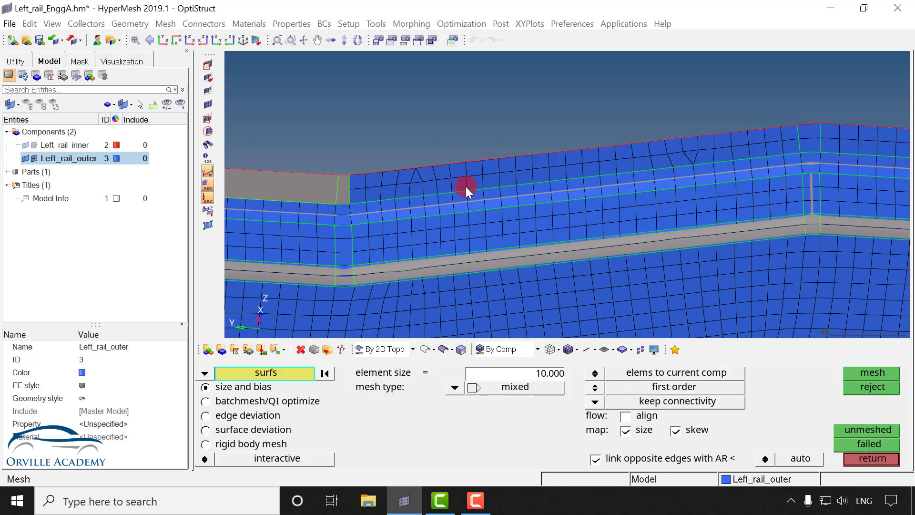
Step: Mesh the remaining upper flange section before the first bend, including the bend's strip, at size 10 and accept it
{"action": "right_click_drag", "start_coordinate": [465, 188], "coordinate": [594, 175], "text": "ctrl"}
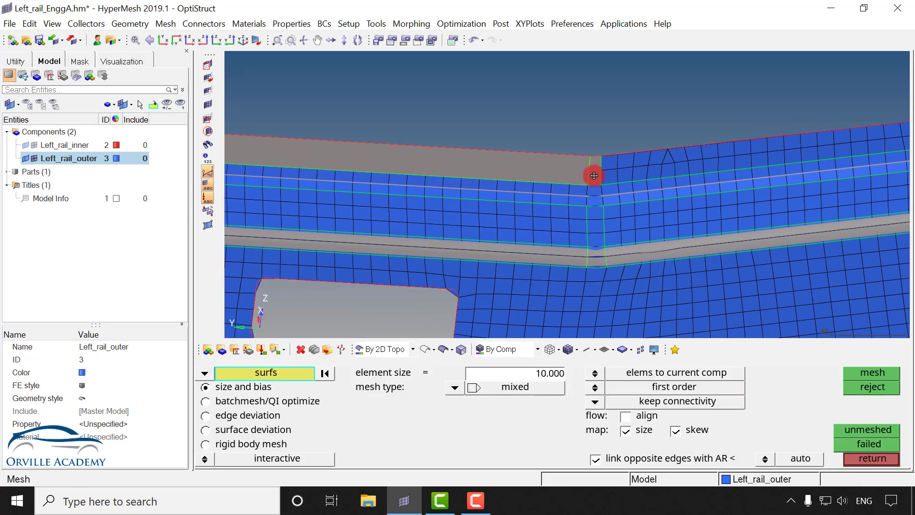
{"action": "left_click", "coordinate": [594, 173]}
{"action": "left_click", "coordinate": [529, 165]}
{"action": "middle_click", "coordinate": [416, 200]}
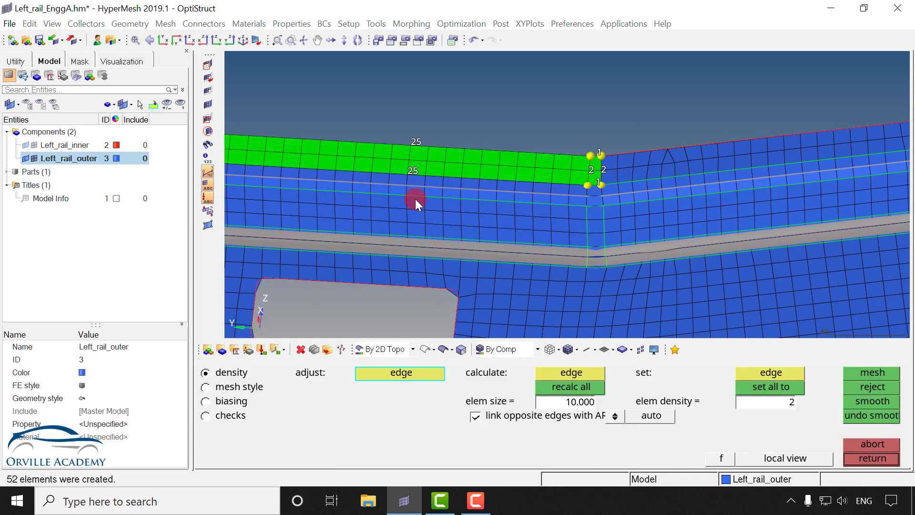
{"action": "right_click_drag", "start_coordinate": [477, 192], "coordinate": [677, 182], "text": "ctrl"}
{"action": "right_click_drag", "start_coordinate": [393, 178], "coordinate": [351, 190], "text": "ctrl"}
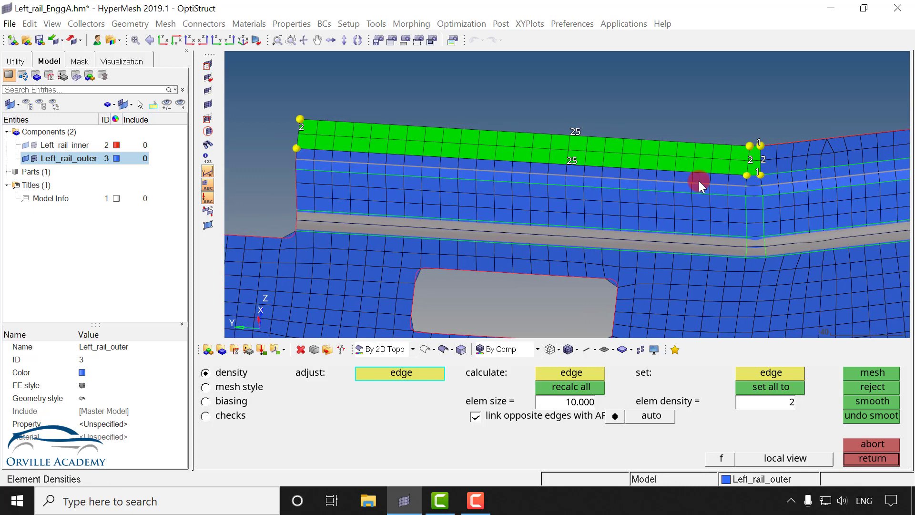
{"action": "middle_click", "coordinate": [734, 183]}
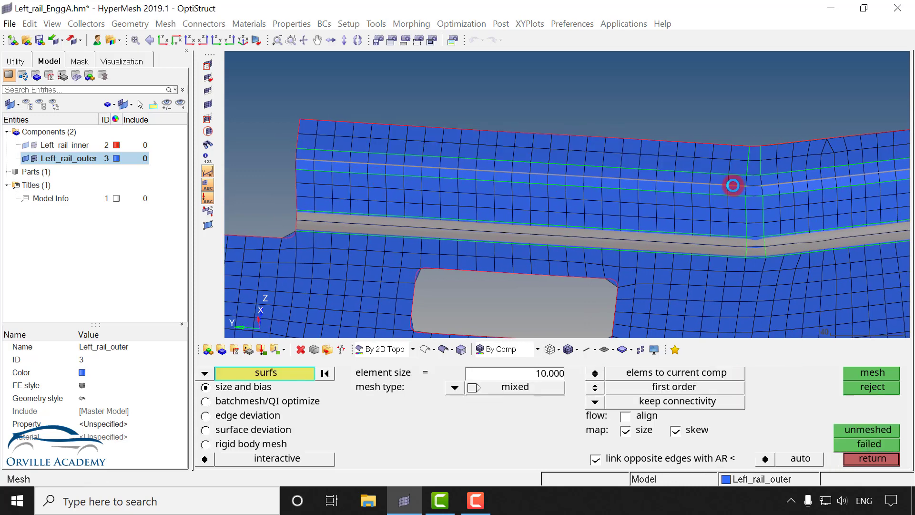
{"action": "right_click_drag", "start_coordinate": [735, 184], "coordinate": [698, 200], "text": "ctrl"}
{"action": "left_click", "coordinate": [874, 458]}
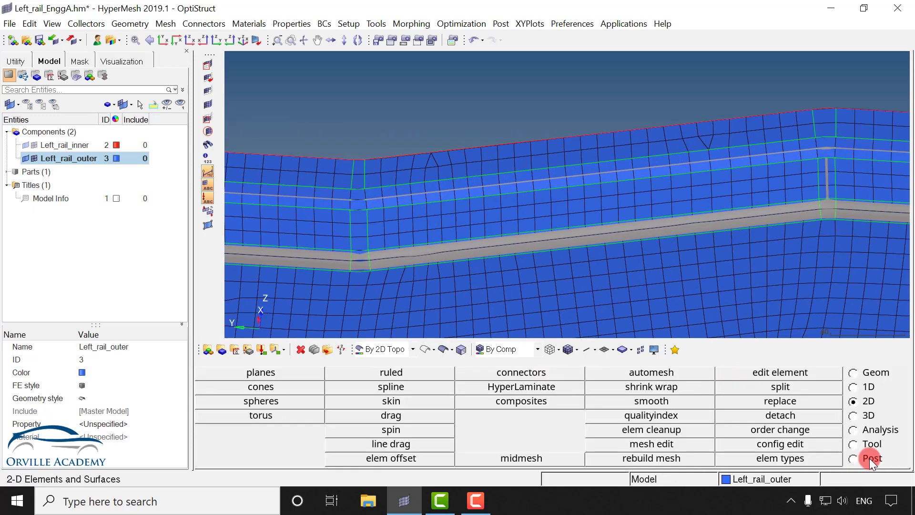
Step: Drag the triangles in the upper flange mesh between the two bends so that they merge into quads
{"action": "left_click", "coordinate": [651, 415]}
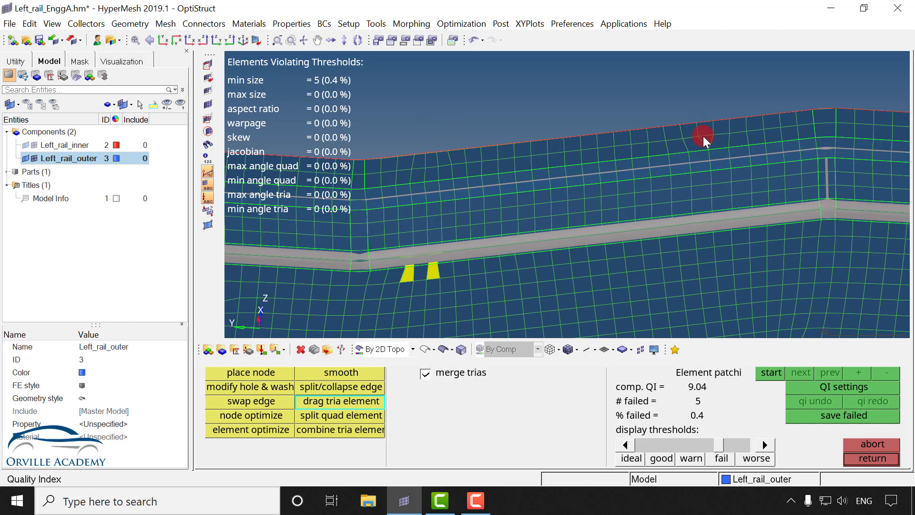
{"action": "left_click_drag", "start_coordinate": [704, 136], "coordinate": [697, 104]}
{"action": "key", "text": "Escape"}
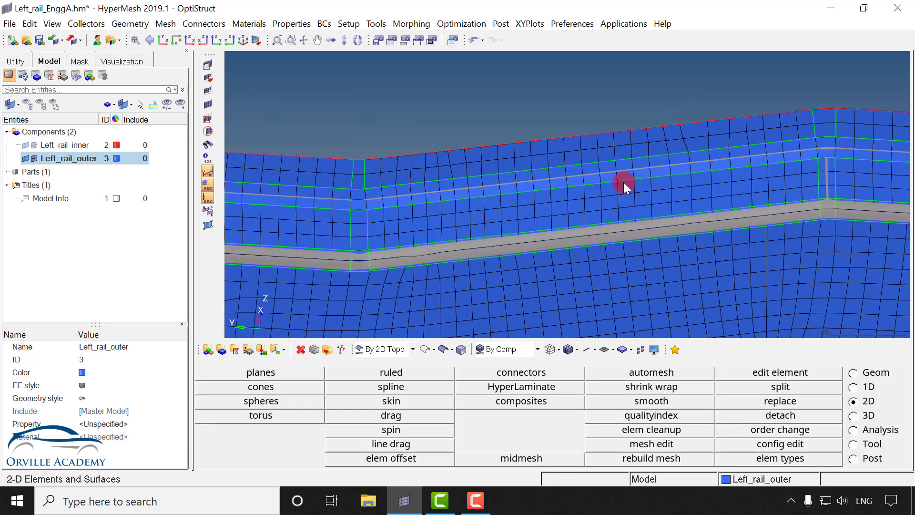
Step: Colour the elements by element quality and focus on the failing ones along the fillet near the first bend
{"action": "left_click_drag", "start_coordinate": [474, 232], "coordinate": [565, 300], "text": "ctrl"}
{"action": "left_click", "coordinate": [537, 351]}
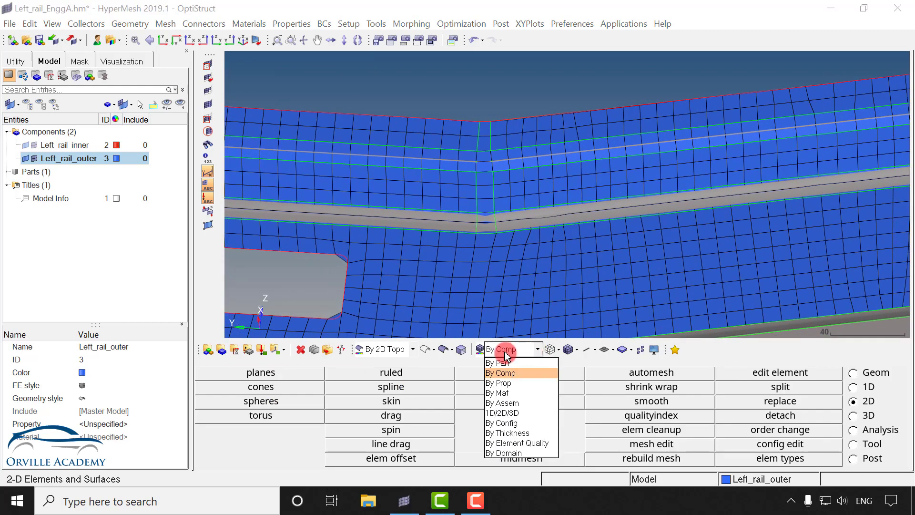
{"action": "left_click", "coordinate": [502, 427]}
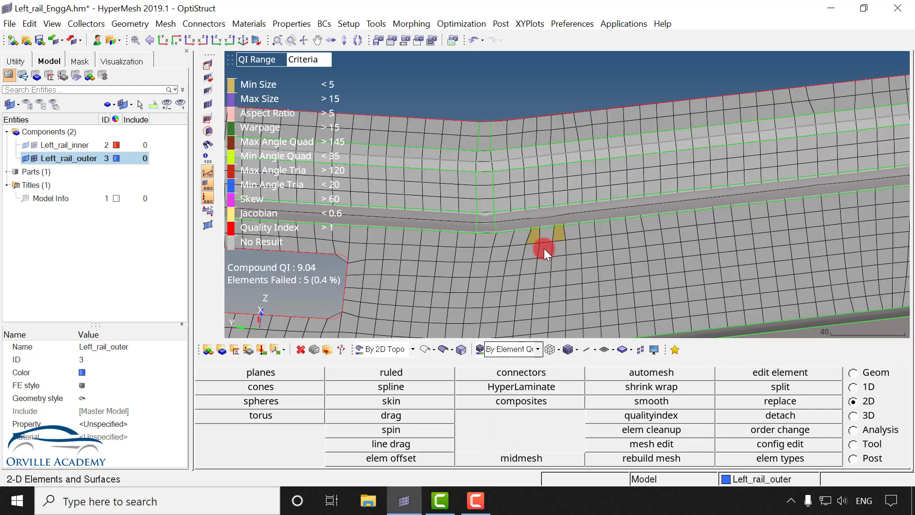
{"action": "scroll", "coordinate": [529, 232], "scroll_direction": "up", "scroll_amount": 2}
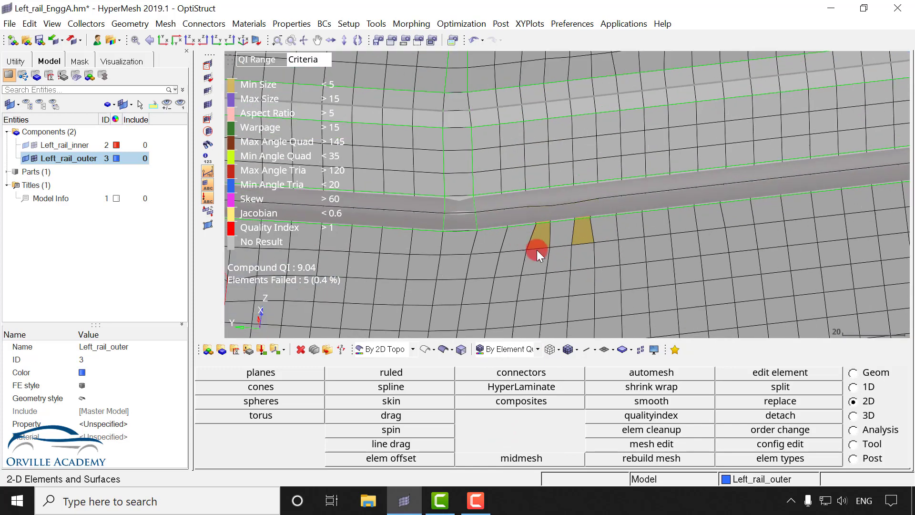
Step: Move the nodes of the undersized elements along the fillet edge near the first bend to meet the minimum size
{"action": "left_click", "coordinate": [645, 420]}
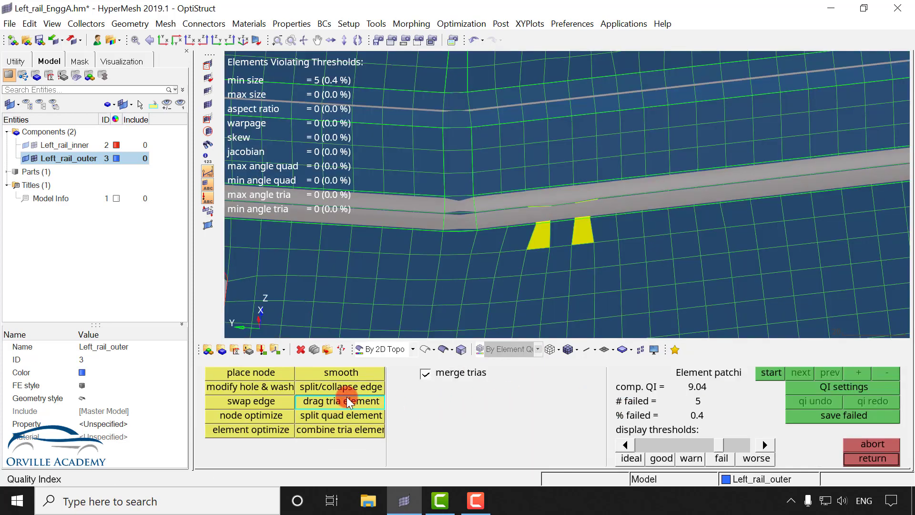
{"action": "left_click", "coordinate": [281, 374]}
{"action": "scroll", "coordinate": [506, 248], "scroll_direction": "up", "scroll_amount": 2}
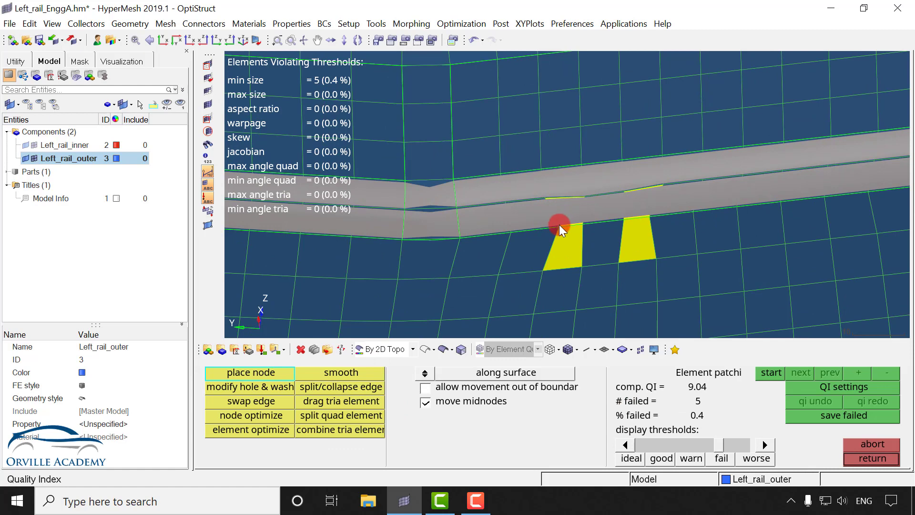
{"action": "left_click_drag", "start_coordinate": [557, 225], "coordinate": [660, 216]}
{"action": "scroll", "coordinate": [558, 181], "scroll_direction": "down", "scroll_amount": 5}
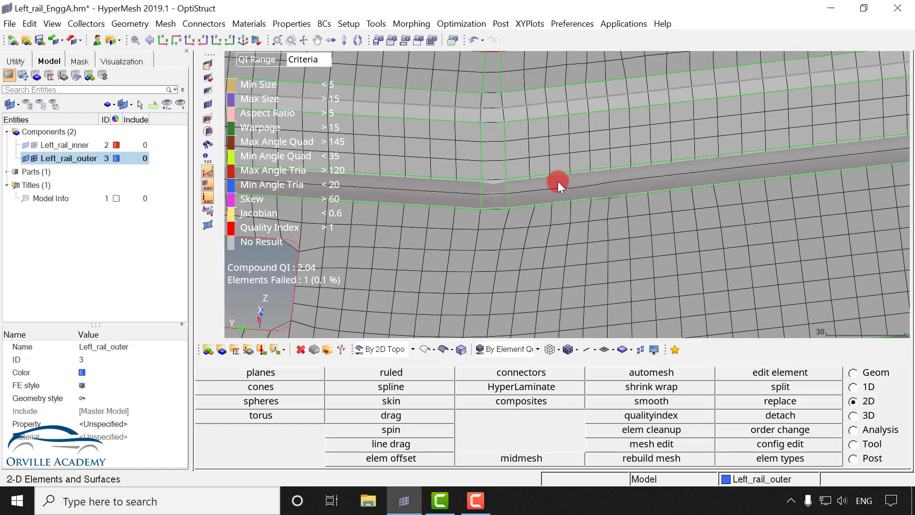
Step: Smooth all displayed elements repeatedly with the shape corrected method at 1 iteration
{"action": "scroll", "coordinate": [542, 201], "scroll_direction": "down", "scroll_amount": 3}
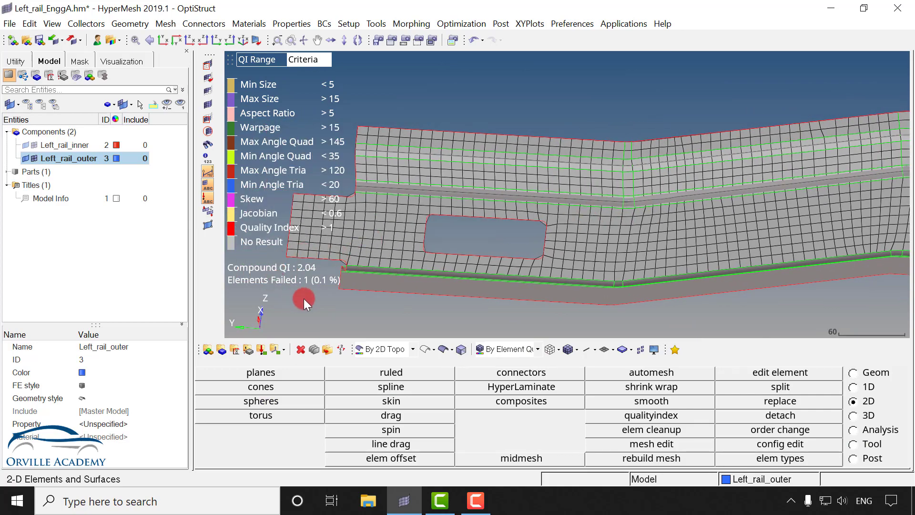
{"action": "scroll", "coordinate": [669, 241], "scroll_direction": "up", "scroll_amount": 5}
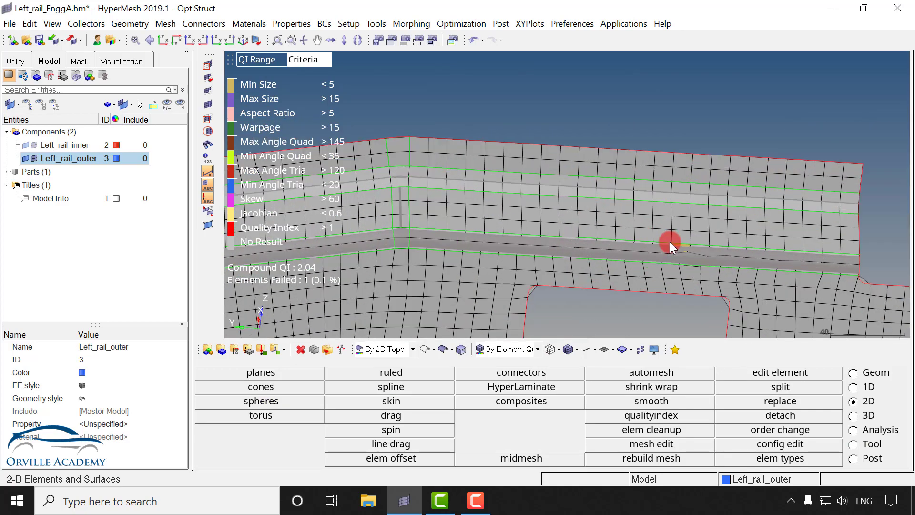
{"action": "right_click_drag", "start_coordinate": [713, 244], "coordinate": [701, 204], "text": "ctrl"}
{"action": "key", "text": "shift+F12"}
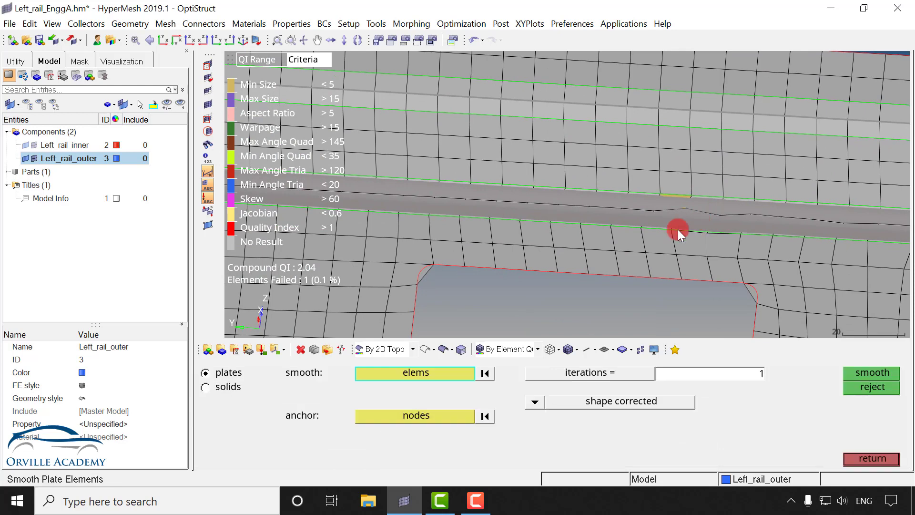
{"action": "left_click", "coordinate": [428, 374]}
{"action": "left_click", "coordinate": [280, 401]}
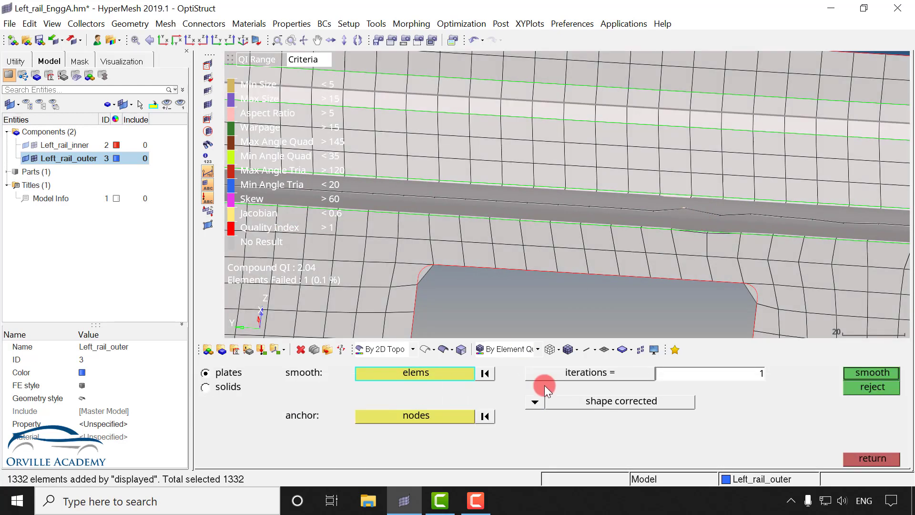
{"action": "left_click", "coordinate": [865, 373]}
{"action": "left_click", "coordinate": [866, 373]}
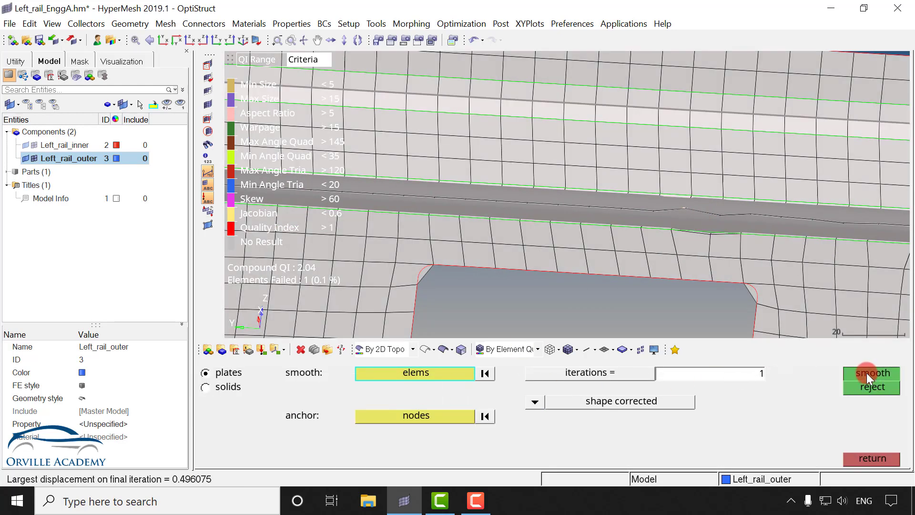
{"action": "left_click", "coordinate": [866, 372]}
{"action": "left_click", "coordinate": [867, 372]}
{"action": "left_click", "coordinate": [867, 373]}
{"action": "left_click", "coordinate": [866, 373]}
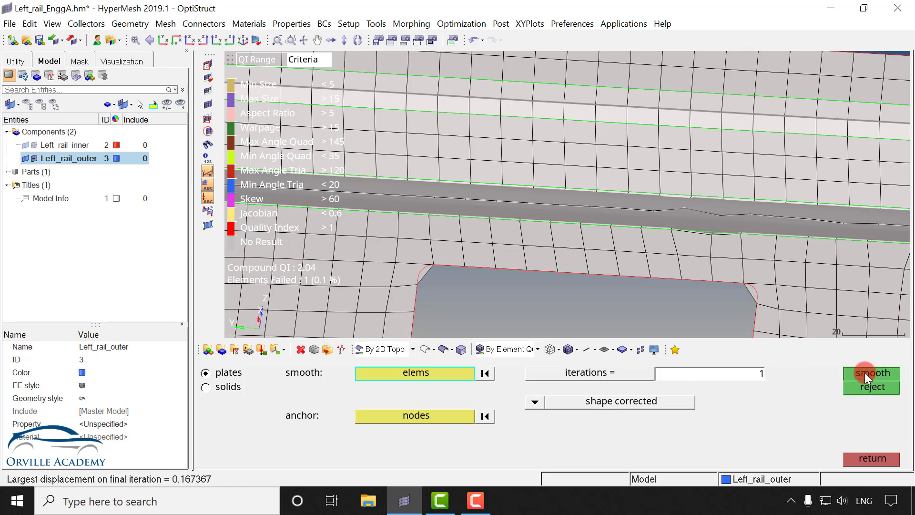
{"action": "left_click", "coordinate": [865, 373]}
{"action": "left_click", "coordinate": [865, 373]}
{"action": "left_click", "coordinate": [851, 458]}
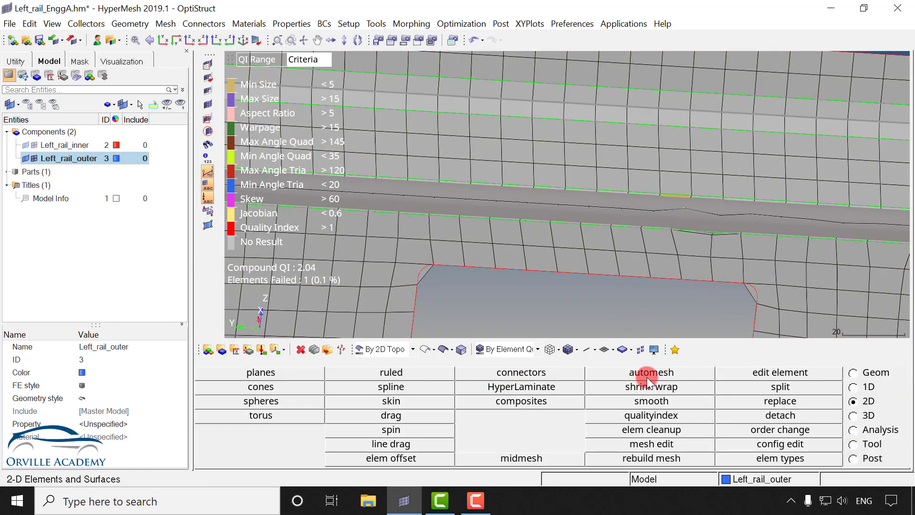
Step: Move the fillet node of the undersized element above the opening beyond the second bend to meet the minimum size
{"action": "left_click", "coordinate": [681, 413]}
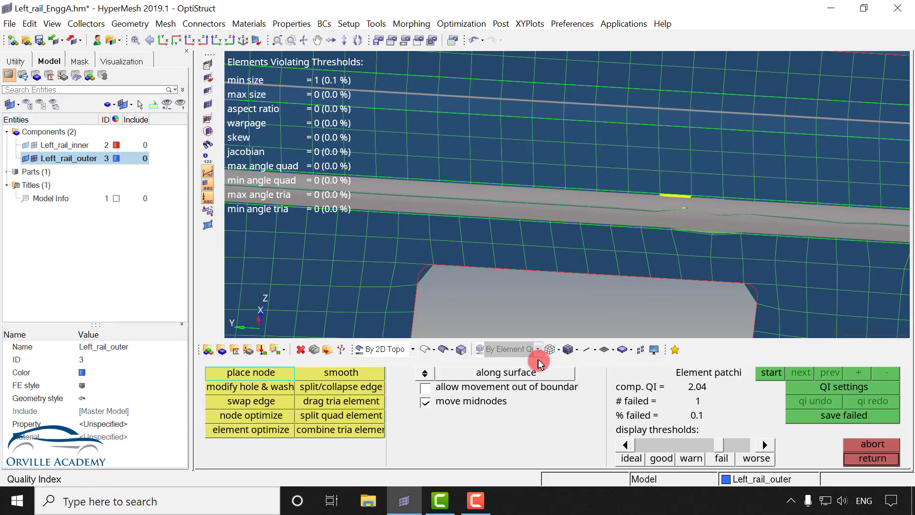
{"action": "left_click_drag", "start_coordinate": [684, 211], "coordinate": [685, 211]}
{"action": "left_click", "coordinate": [872, 459]}
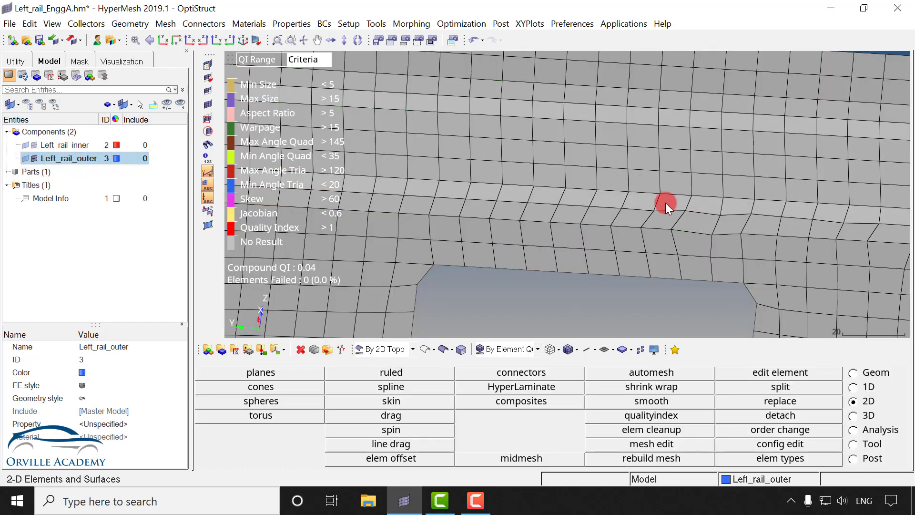
Step: Smooth all displayed elements repeatedly with the autodecide method at 1 iteration
{"action": "scroll", "coordinate": [662, 210], "scroll_direction": "down", "scroll_amount": 2}
{"action": "key", "text": "shift+F12"}
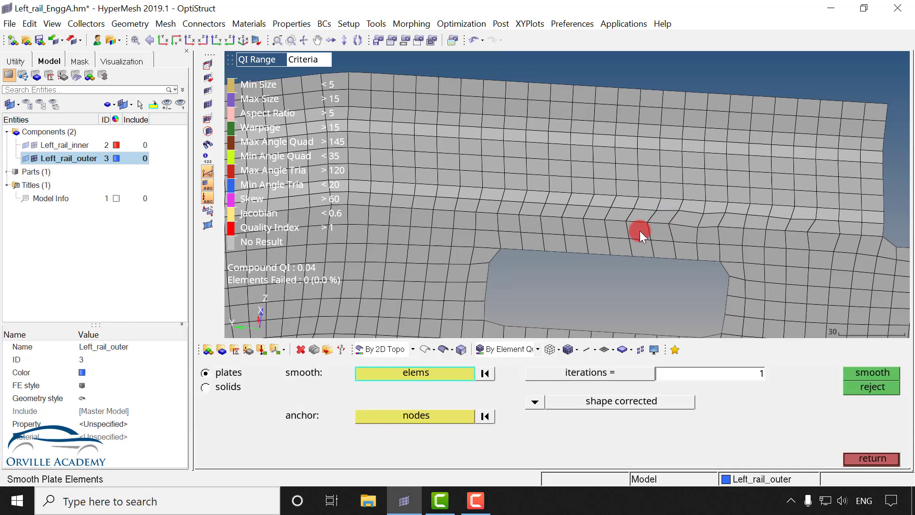
{"action": "left_click", "coordinate": [419, 374]}
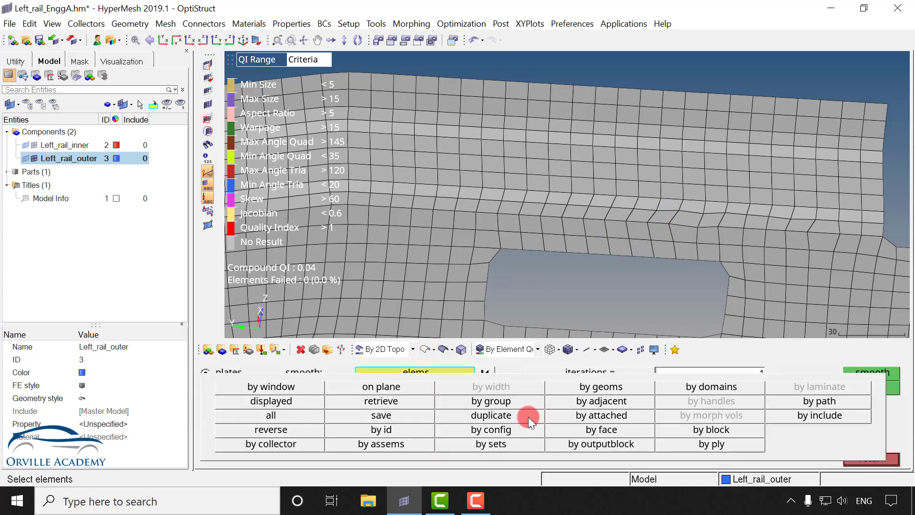
{"action": "left_click", "coordinate": [293, 399]}
{"action": "left_click", "coordinate": [865, 375]}
{"action": "left_click", "coordinate": [865, 374]}
{"action": "left_click", "coordinate": [864, 375]}
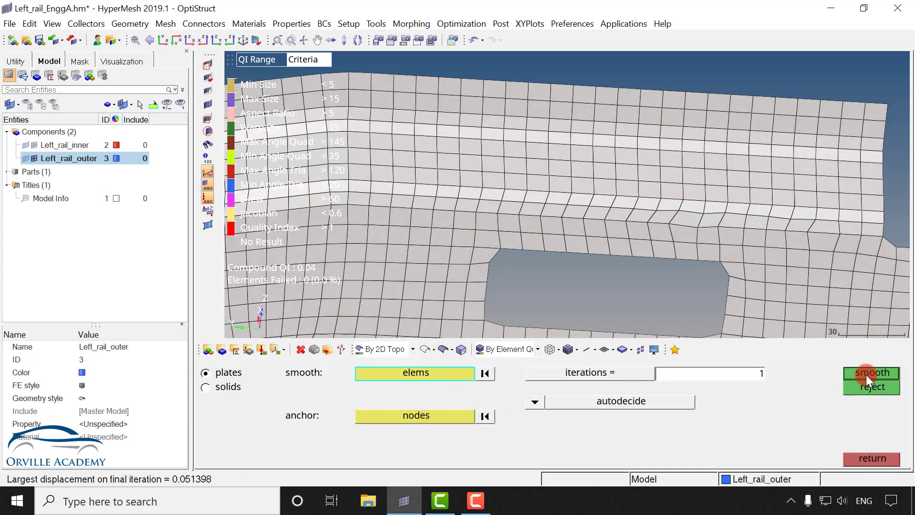
{"action": "left_click", "coordinate": [866, 374]}
Step: Switch the smoothing method to size corrected and smooth the selected elements repeatedly at 1 iteration
{"action": "left_click", "coordinate": [536, 402]}
{"action": "left_click", "coordinate": [534, 403]}
{"action": "left_click", "coordinate": [863, 374]}
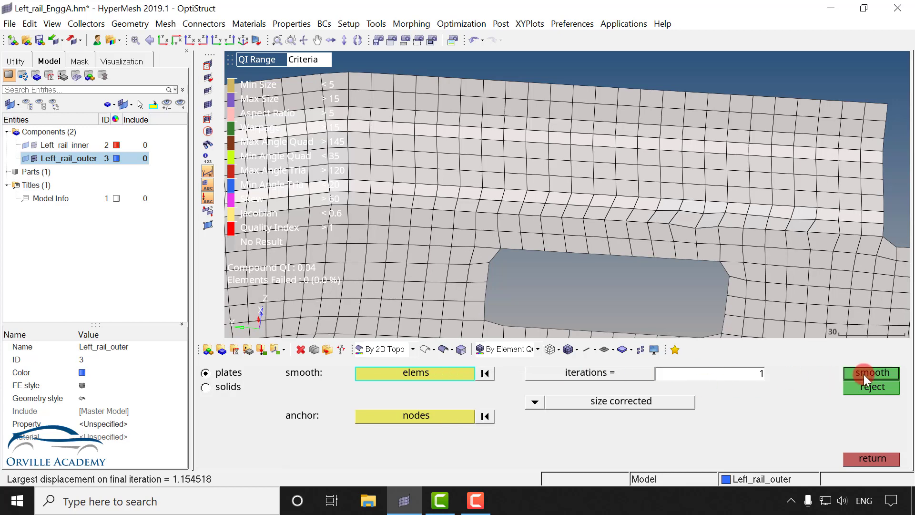
{"action": "left_click", "coordinate": [864, 374]}
{"action": "left_click", "coordinate": [867, 375]}
{"action": "left_click", "coordinate": [868, 375]}
{"action": "left_click", "coordinate": [868, 376]}
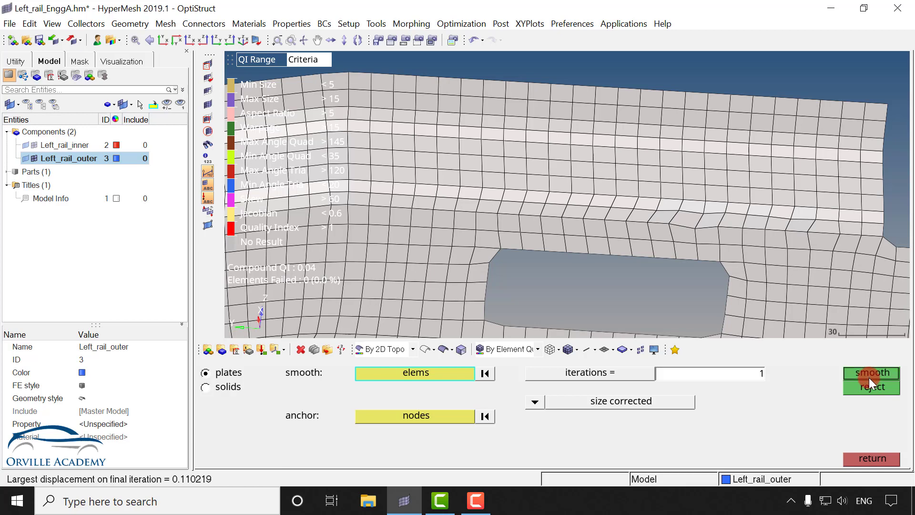
{"action": "left_click", "coordinate": [876, 458]}
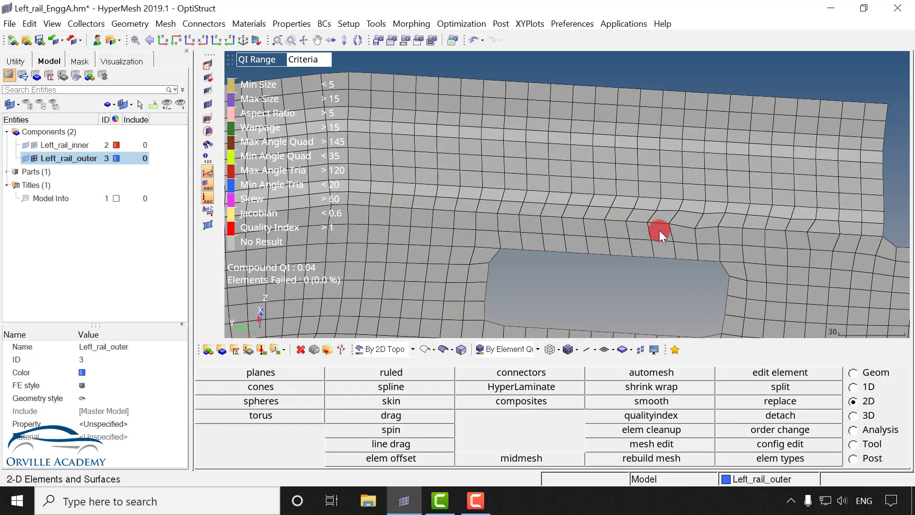
Step: Check the mesh flow along the rail and show the geometry of Left_rail_outer with the mesh
{"action": "scroll", "coordinate": [653, 226], "scroll_direction": "down", "scroll_amount": 3, "text": "ctrl"}
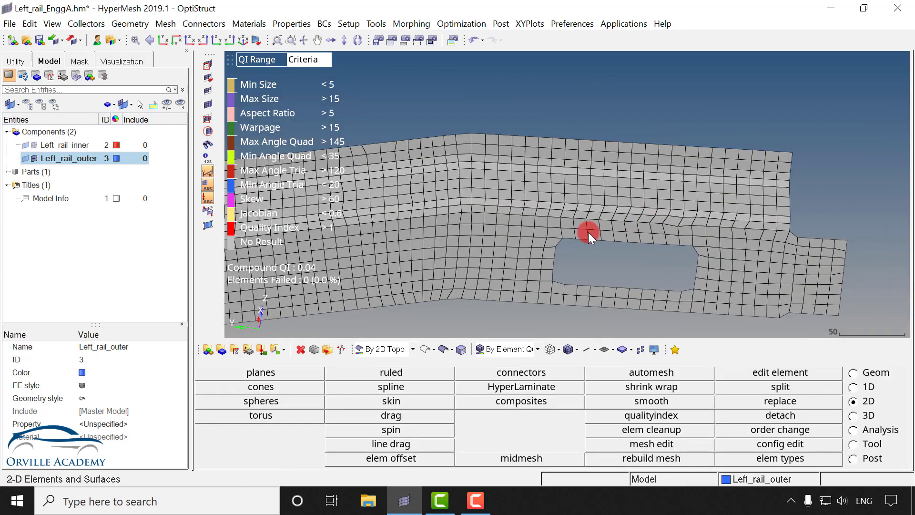
{"action": "right_click_drag", "start_coordinate": [589, 232], "coordinate": [781, 222], "text": "ctrl"}
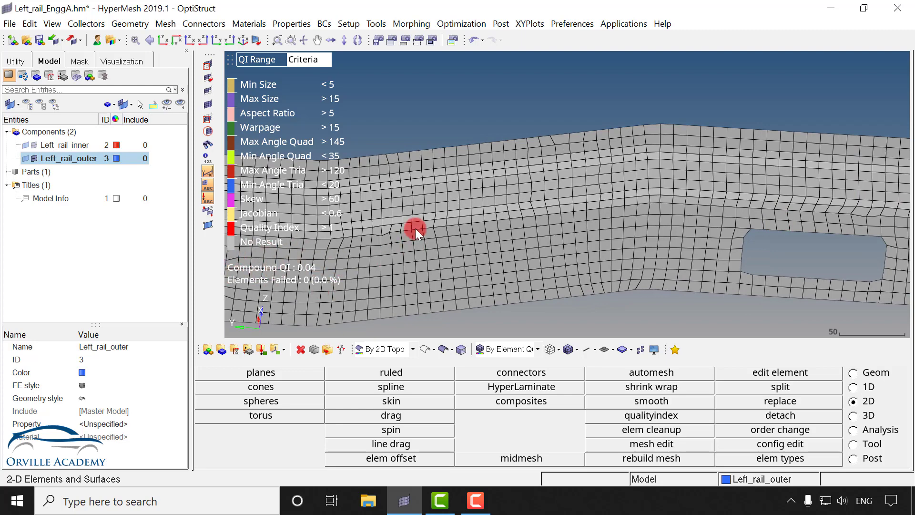
{"action": "right_click_drag", "start_coordinate": [416, 241], "coordinate": [539, 235], "text": "ctrl"}
{"action": "mouse_move", "coordinate": [538, 235]}
{"action": "left_mouse_down", "text": "ctrl"}
{"action": "mouse_move", "coordinate": [562, 252]}
{"action": "mouse_move", "coordinate": [572, 239]}
{"action": "mouse_move", "coordinate": [559, 210]}
{"action": "mouse_move", "coordinate": [595, 236]}
{"action": "mouse_move", "coordinate": [674, 239]}
{"action": "mouse_move", "coordinate": [592, 169]}
{"action": "mouse_move", "coordinate": [605, 215]}
{"action": "mouse_move", "coordinate": [625, 206]}
{"action": "mouse_move", "coordinate": [548, 262]}
{"action": "mouse_move", "coordinate": [576, 235]}
{"action": "mouse_move", "coordinate": [492, 216]}
{"action": "mouse_move", "coordinate": [482, 192]}
{"action": "mouse_move", "coordinate": [479, 200]}
{"action": "left_mouse_up", "text": "ctrl"}
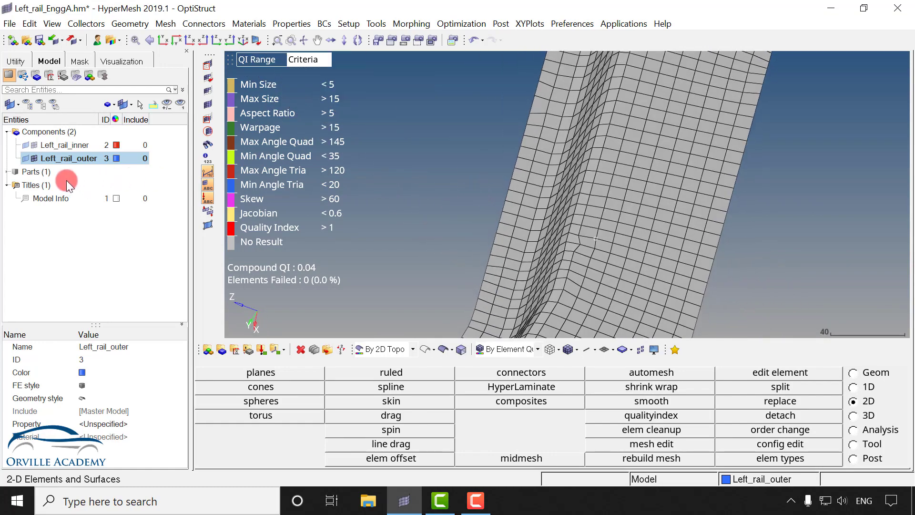
{"action": "left_click", "coordinate": [26, 158]}
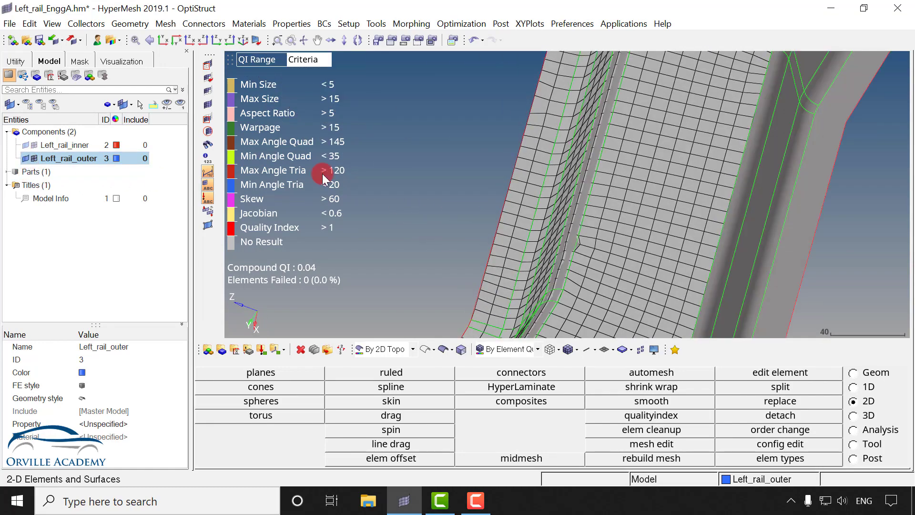
Step: Project the stray mesh node at the upper fillet edge, just before the bend, onto the geometry line along the line normal
{"action": "left_click_drag", "start_coordinate": [572, 261], "coordinate": [616, 255], "text": "ctrl"}
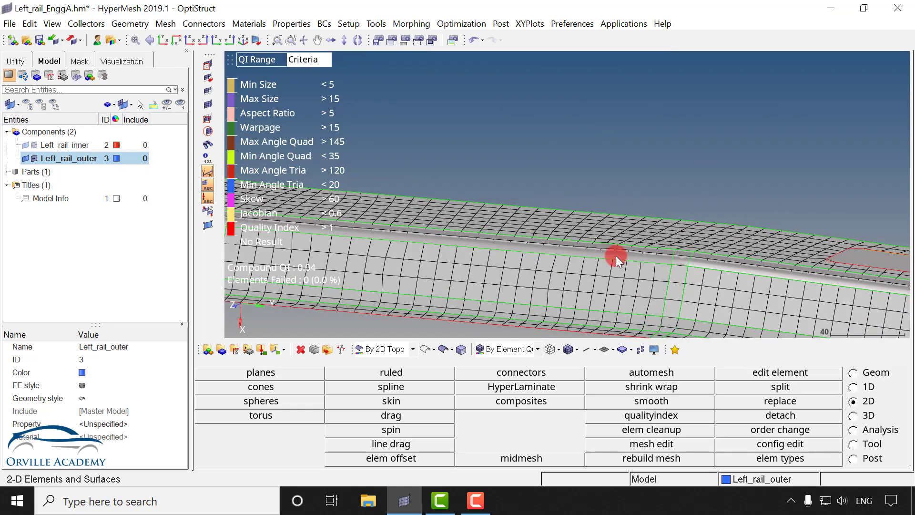
{"action": "left_click_drag", "start_coordinate": [668, 279], "coordinate": [613, 256], "text": "ctrl"}
{"action": "scroll", "coordinate": [615, 255], "scroll_direction": "up", "scroll_amount": 3}
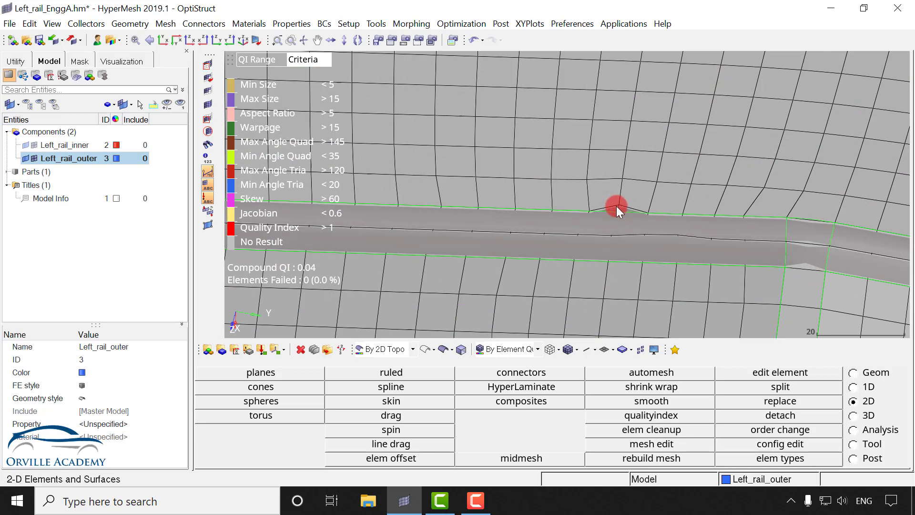
{"action": "key", "text": "shift+F7"}
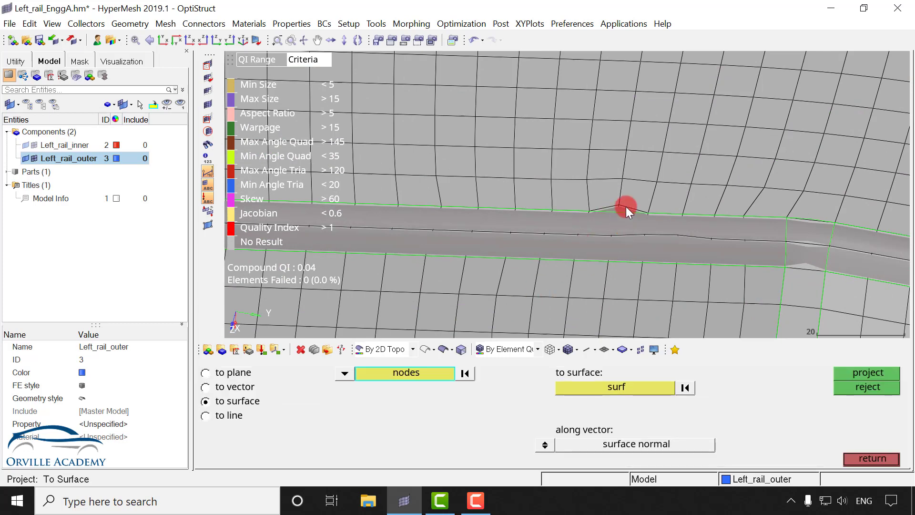
{"action": "left_click", "coordinate": [233, 415]}
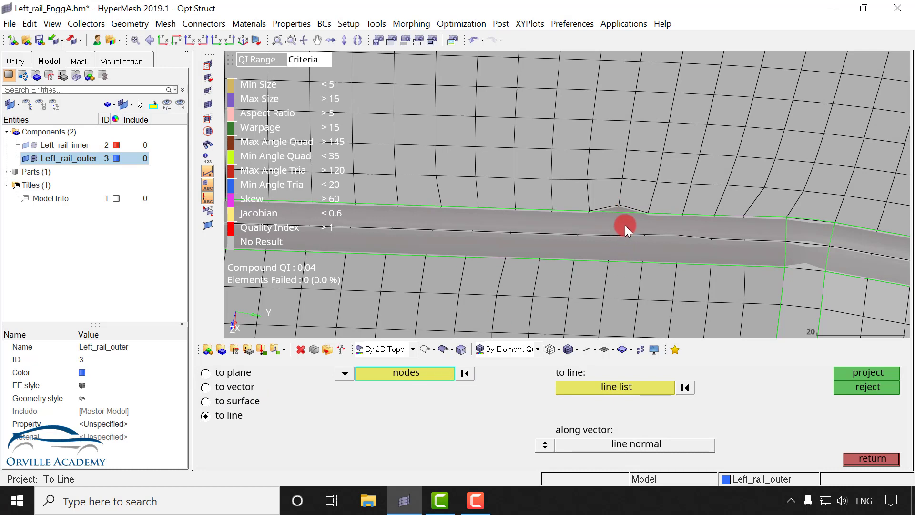
{"action": "left_click", "coordinate": [619, 204]}
{"action": "left_click", "coordinate": [617, 388]}
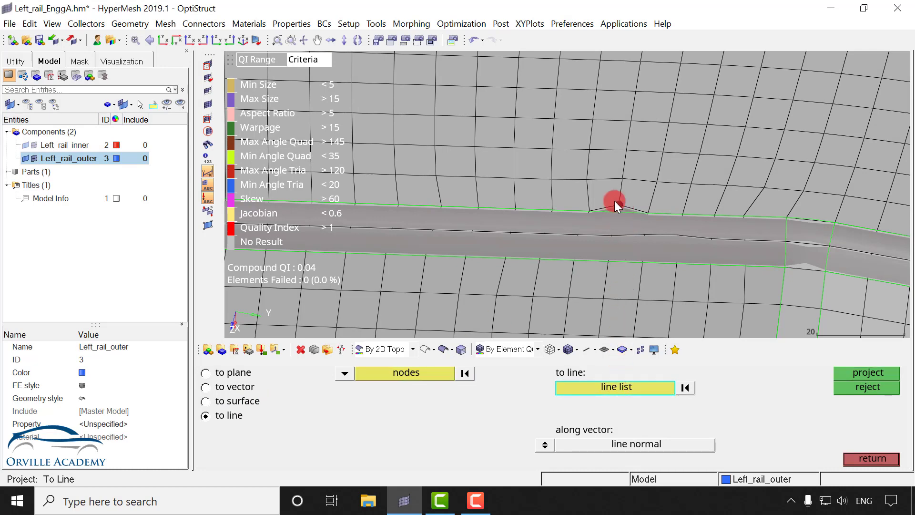
{"action": "left_click", "coordinate": [616, 210]}
{"action": "left_click", "coordinate": [862, 374]}
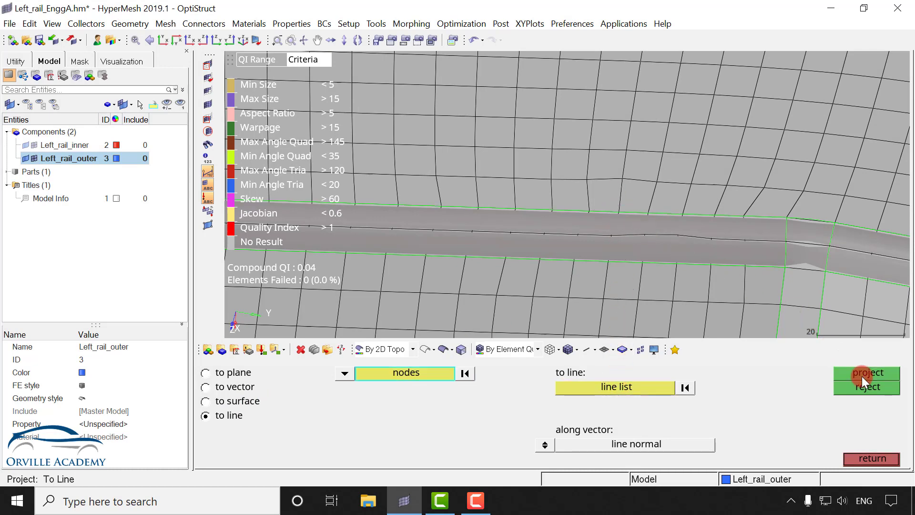
{"action": "left_click", "coordinate": [849, 457]}
Step: Align the skewed free-edge node of the lower flange, just past the first bend, with the two nodes above it in its column
{"action": "scroll", "coordinate": [452, 195], "scroll_direction": "up", "scroll_amount": 3}
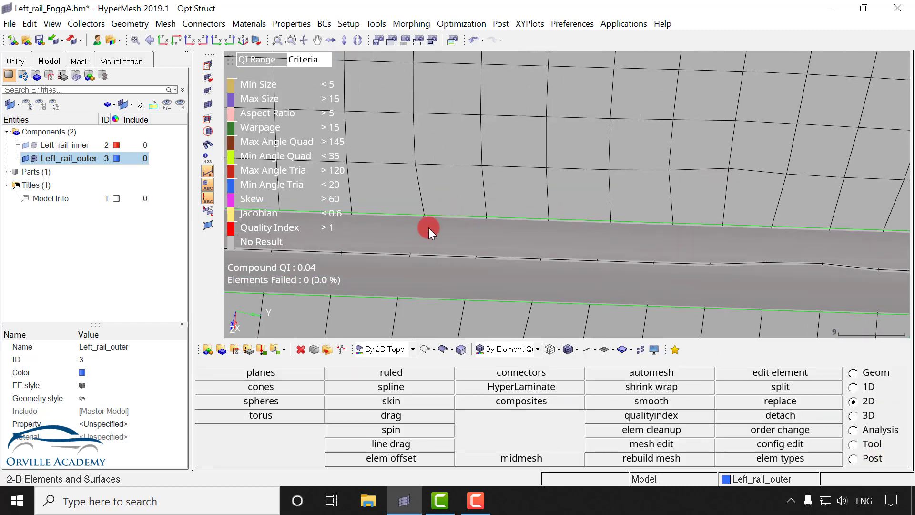
{"action": "scroll", "coordinate": [502, 207], "scroll_direction": "down", "scroll_amount": 5}
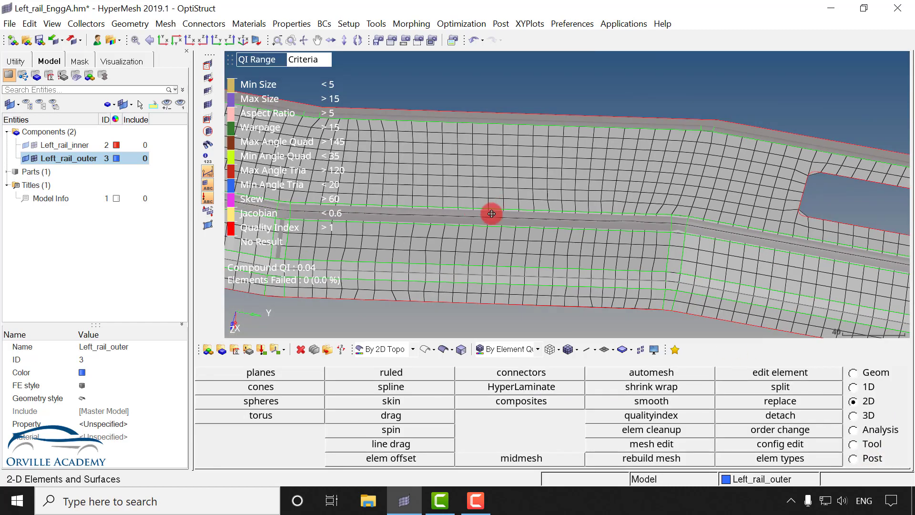
{"action": "right_click_drag", "start_coordinate": [492, 213], "coordinate": [687, 244], "text": "ctrl"}
{"action": "right_click_drag", "start_coordinate": [545, 231], "coordinate": [700, 186], "text": "ctrl"}
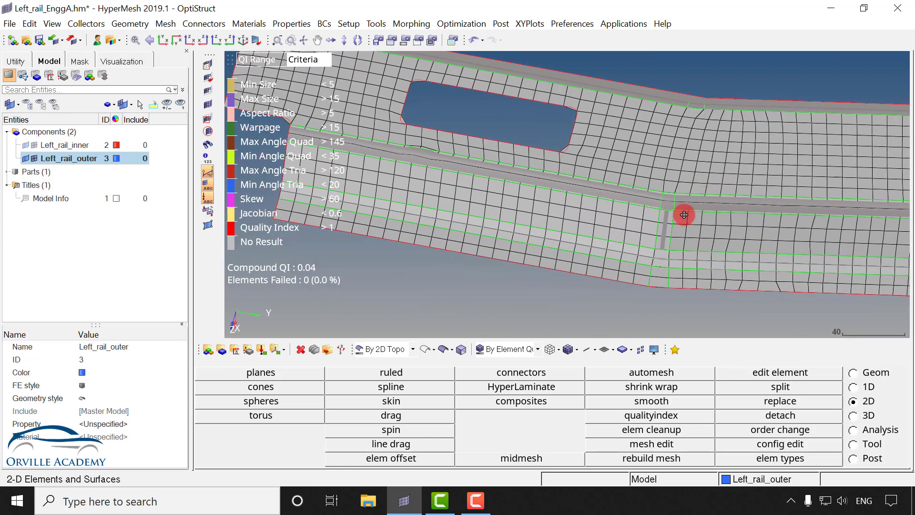
{"action": "scroll", "coordinate": [776, 293], "scroll_direction": "up", "scroll_amount": 1}
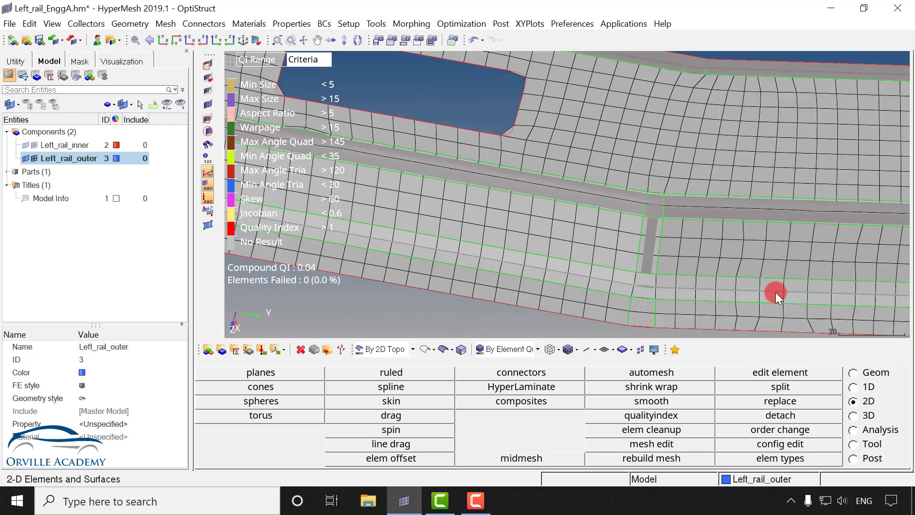
{"action": "right_click_drag", "start_coordinate": [780, 302], "coordinate": [670, 227], "text": "ctrl"}
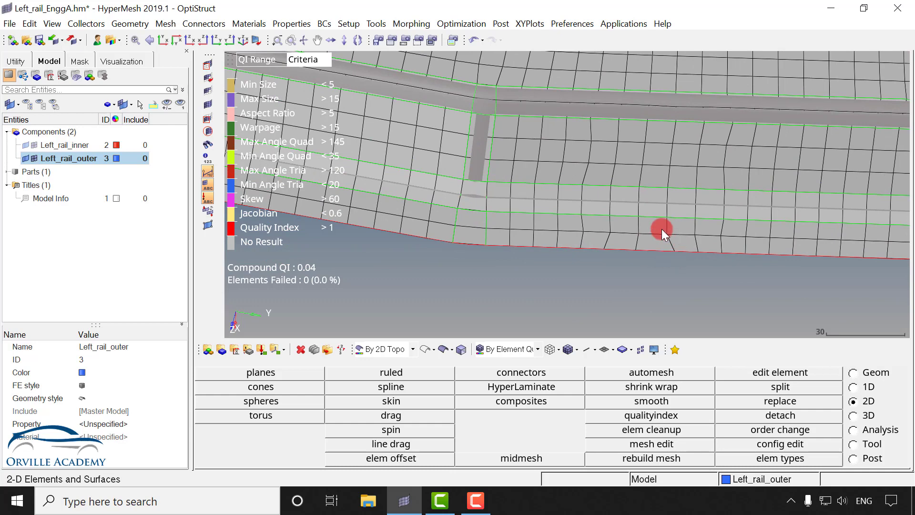
{"action": "key", "text": "F7"}
{"action": "left_click", "coordinate": [667, 217]}
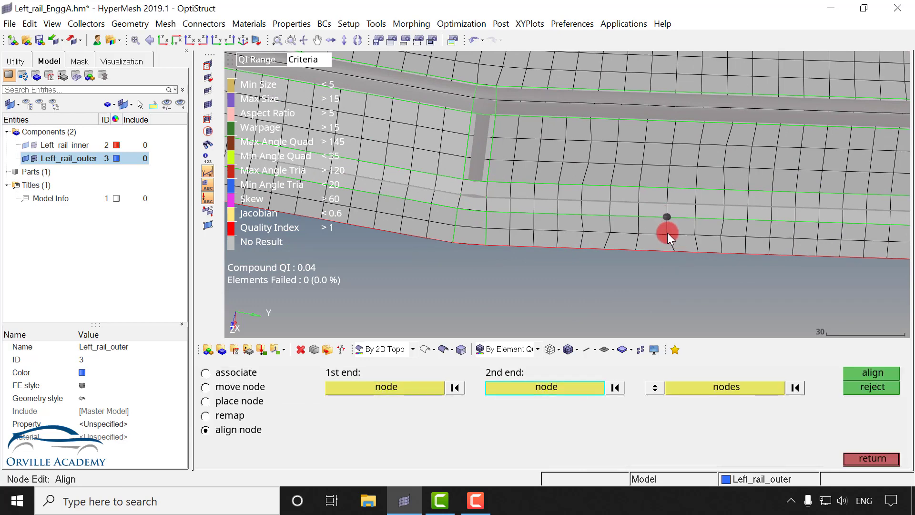
{"action": "left_click", "coordinate": [667, 233]}
{"action": "left_click", "coordinate": [671, 253]}
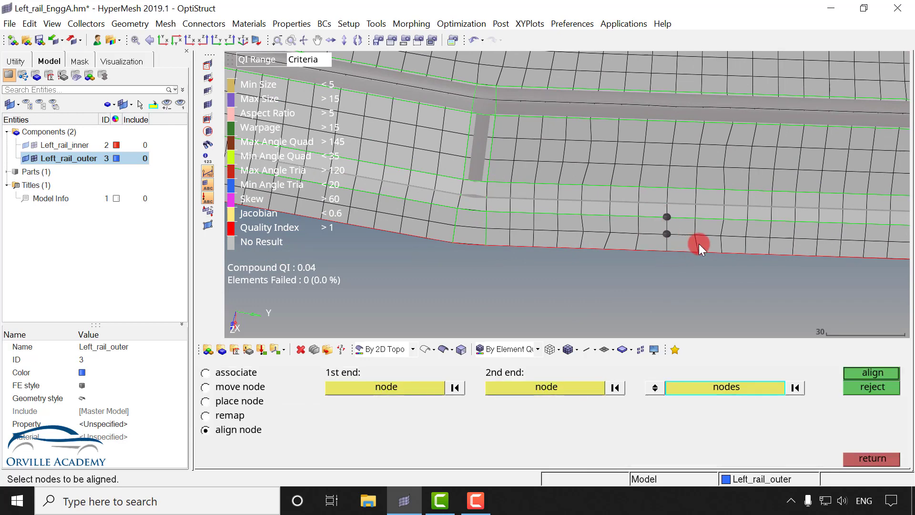
Step: Straighten the skewed node columns of the lower flange just before the second bend by aligning their free-edge nodes with the nodes above
{"action": "right_click_drag", "start_coordinate": [669, 241], "coordinate": [572, 230], "text": "ctrl"}
{"action": "right_click_drag", "start_coordinate": [710, 248], "coordinate": [494, 236], "text": "ctrl"}
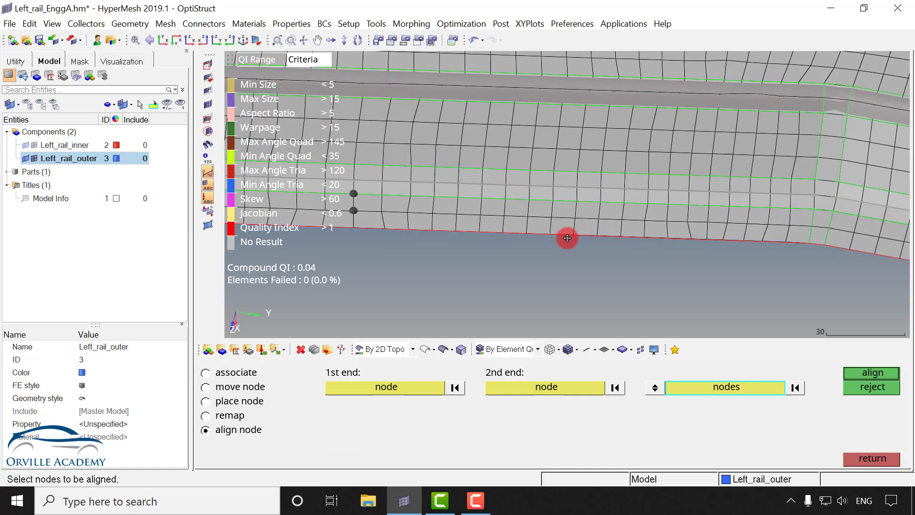
{"action": "scroll", "coordinate": [685, 215], "scroll_direction": "up", "scroll_amount": 2}
{"action": "middle_click", "coordinate": [693, 207]}
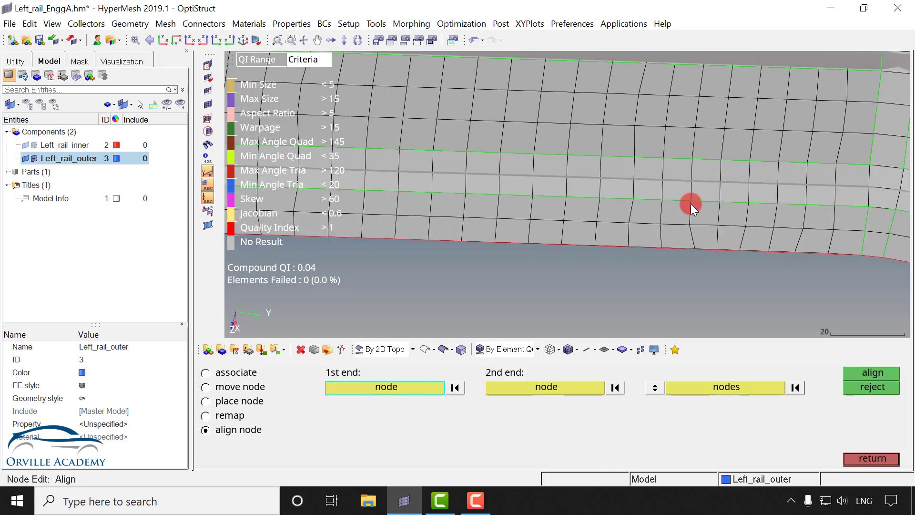
{"action": "left_click", "coordinate": [691, 201]}
{"action": "left_click", "coordinate": [689, 224]}
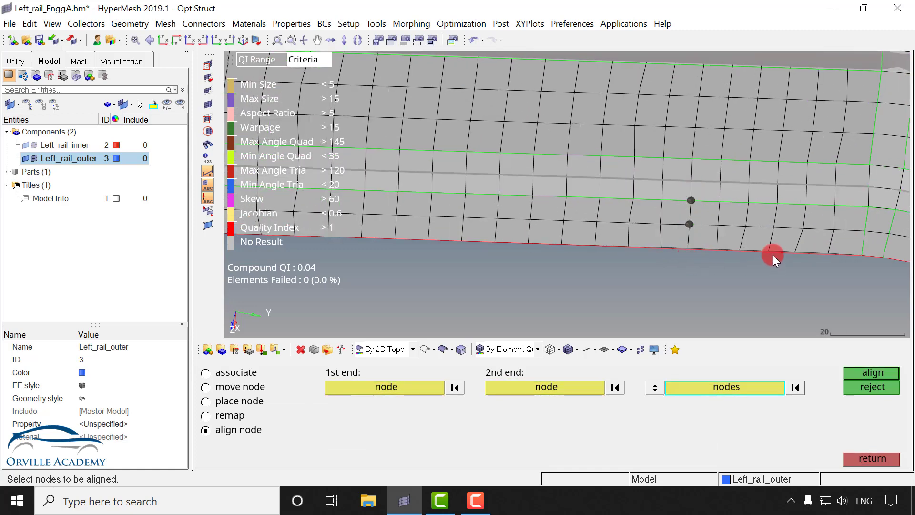
{"action": "right_click_drag", "start_coordinate": [774, 254], "coordinate": [617, 247], "text": "ctrl"}
{"action": "middle_click", "coordinate": [656, 235]}
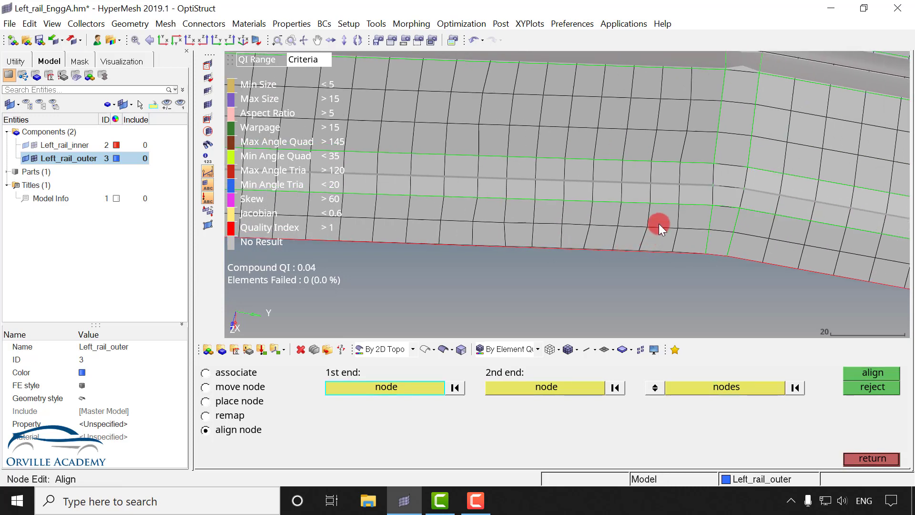
{"action": "left_click", "coordinate": [650, 203]}
{"action": "left_click", "coordinate": [647, 227]}
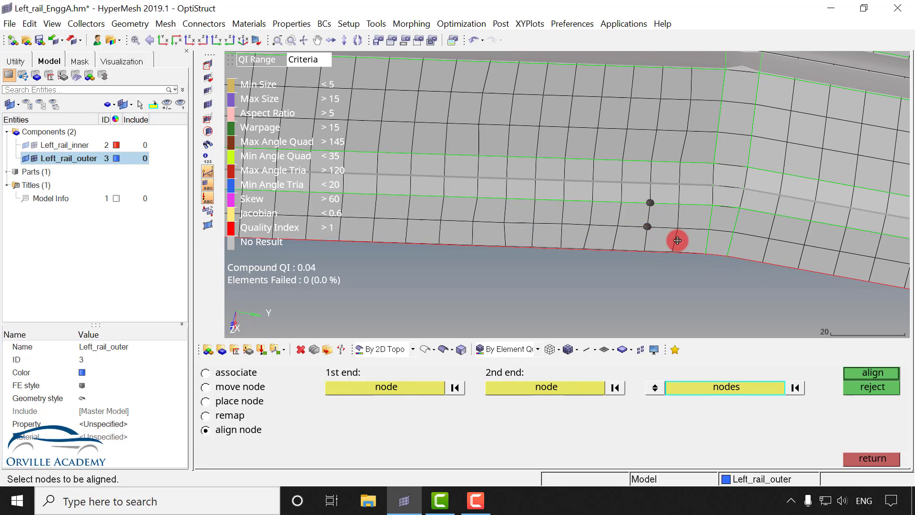
{"action": "scroll", "coordinate": [672, 242], "scroll_direction": "down", "scroll_amount": 3, "text": "ctrl"}
{"action": "right_click_drag", "start_coordinate": [843, 256], "coordinate": [530, 229], "text": "ctrl"}
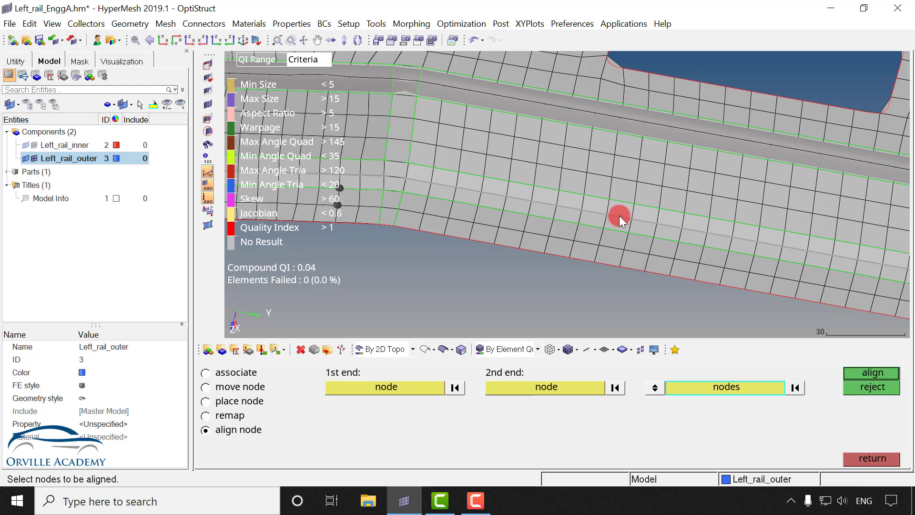
{"action": "scroll", "coordinate": [625, 216], "scroll_direction": "down", "scroll_amount": 2}
{"action": "scroll", "coordinate": [625, 216], "scroll_direction": "down", "scroll_amount": 1}
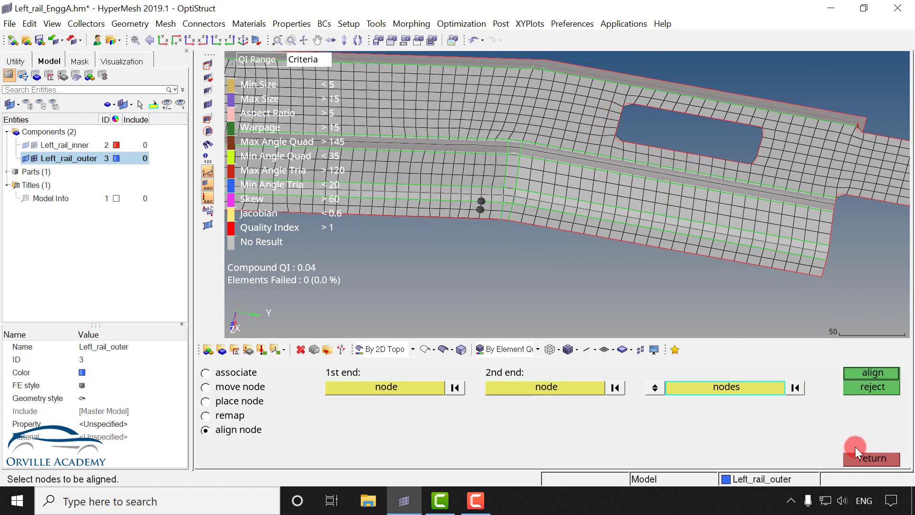
{"action": "left_click", "coordinate": [864, 458]}
Step: Automesh the unmeshed side wall and its two fillets beside the first opening at element size 10 with mixed elements, including adjoining bend patches
{"action": "scroll", "coordinate": [553, 184], "scroll_direction": "down", "scroll_amount": 3}
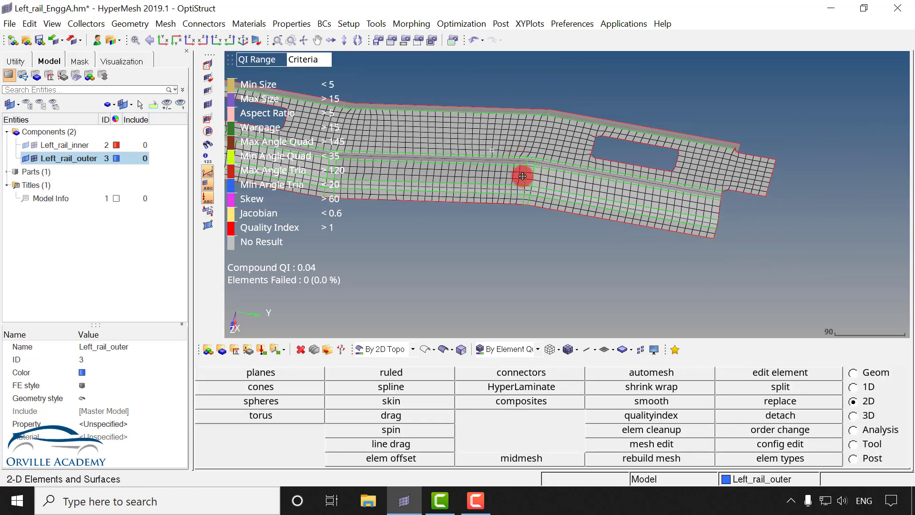
{"action": "left_click_drag", "start_coordinate": [523, 176], "coordinate": [485, 138], "text": "ctrl"}
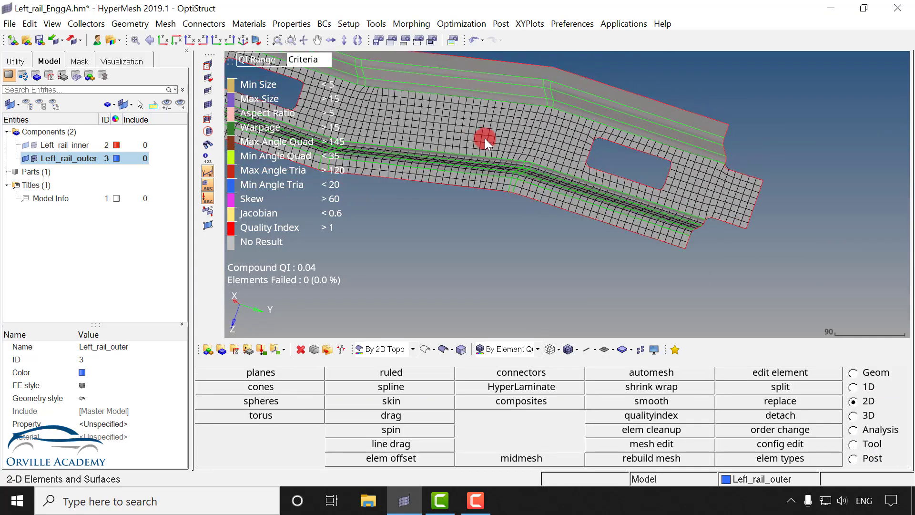
{"action": "scroll", "coordinate": [512, 155], "scroll_direction": "down", "scroll_amount": 2, "text": "ctrl"}
{"action": "right_click_drag", "start_coordinate": [491, 143], "coordinate": [664, 224], "text": "ctrl"}
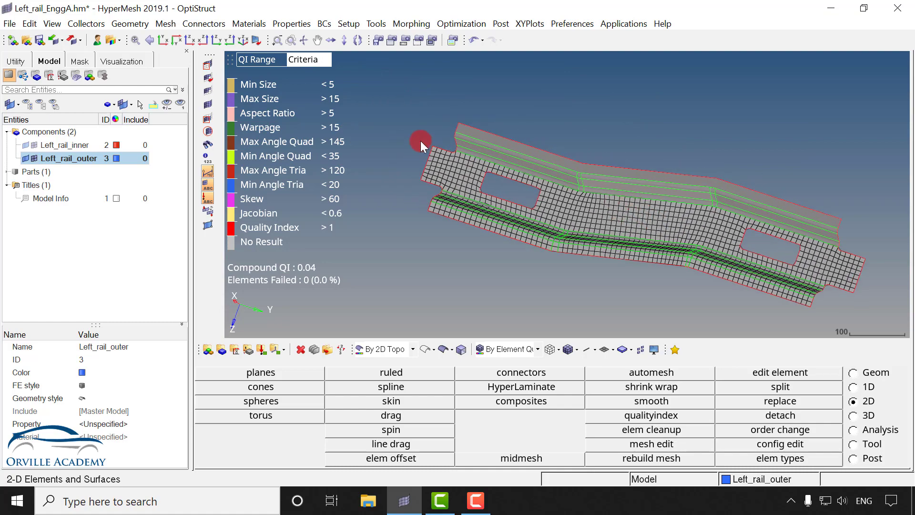
{"action": "scroll", "coordinate": [434, 145], "scroll_direction": "up", "scroll_amount": 4, "text": "ctrl"}
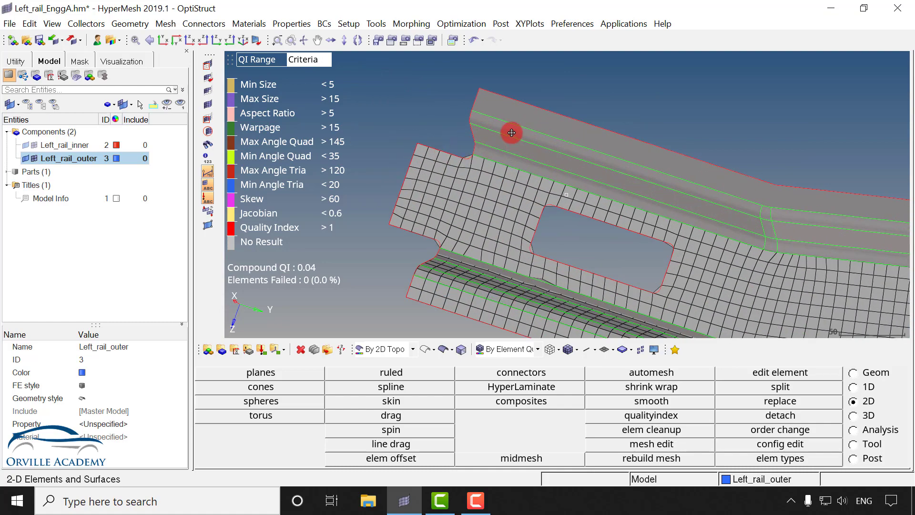
{"action": "mouse_move", "coordinate": [507, 152]}
{"action": "left_mouse_down", "text": "ctrl"}
{"action": "mouse_move", "coordinate": [465, 153]}
{"action": "mouse_move", "coordinate": [650, 181]}
{"action": "left_mouse_up", "text": "ctrl"}
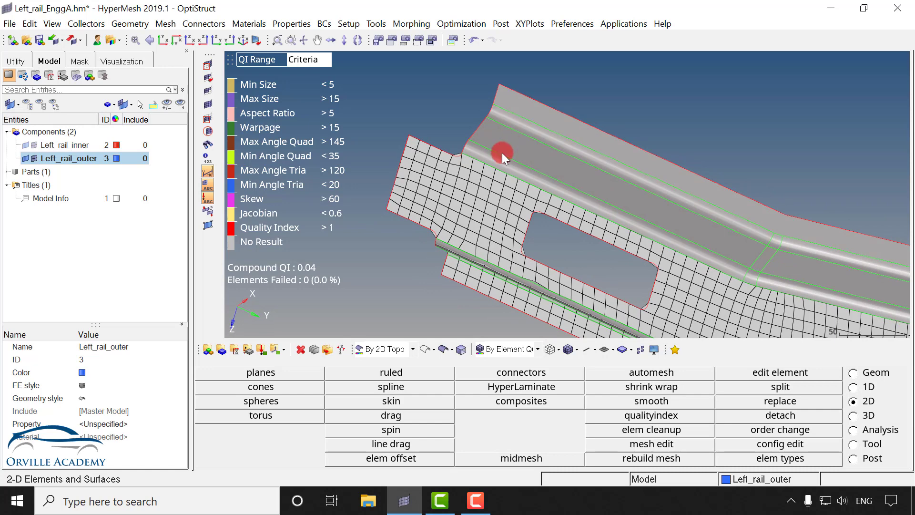
{"action": "key", "text": "F12"}
{"action": "scroll", "coordinate": [716, 260], "scroll_direction": "up", "scroll_amount": 2, "text": "ctrl"}
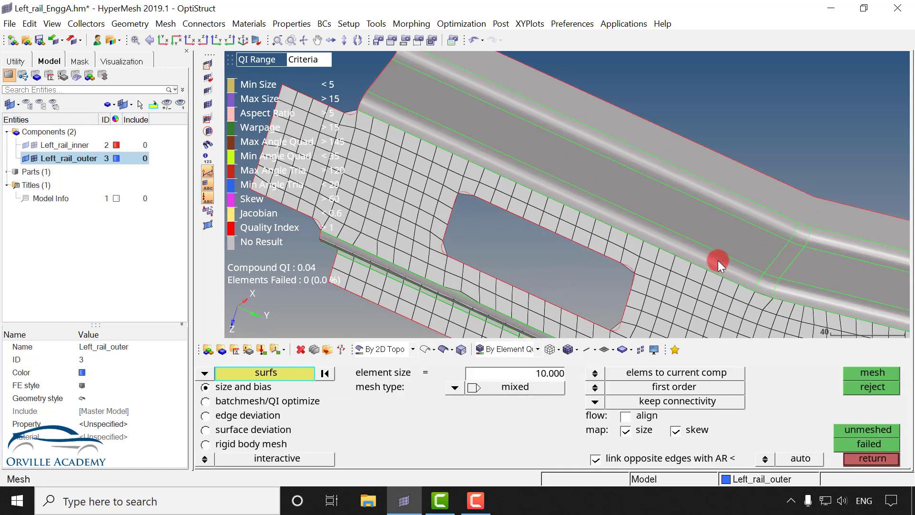
{"action": "left_click", "coordinate": [719, 261]}
{"action": "left_click", "coordinate": [746, 248]}
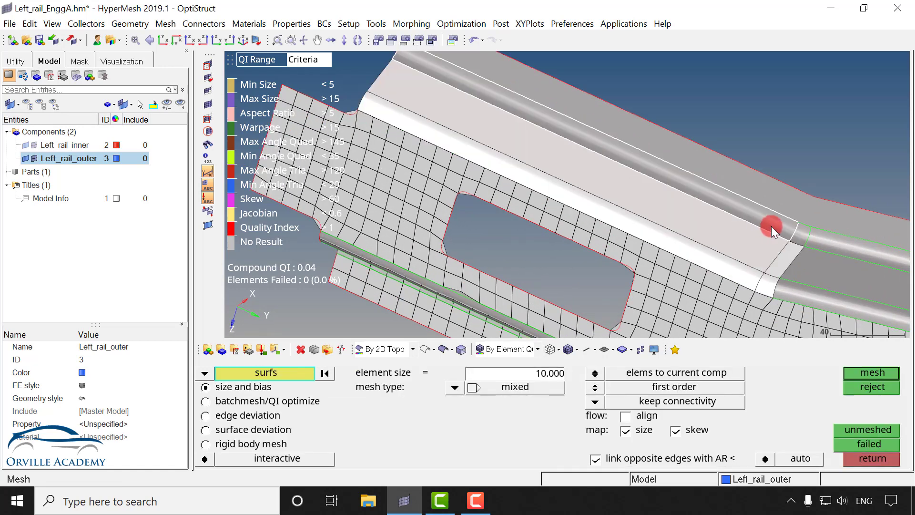
{"action": "middle_click", "coordinate": [771, 240]}
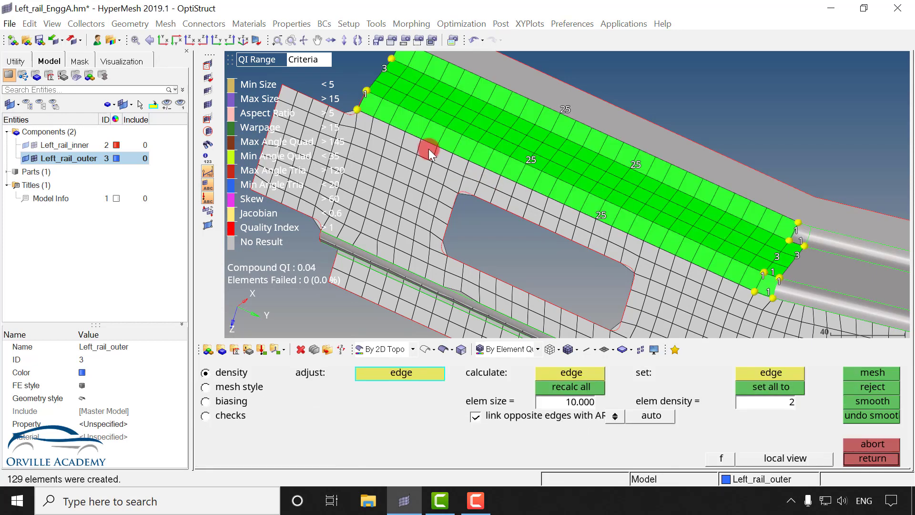
Step: Set the density across both fillets of the new side wall mesh to 2, remesh and accept it
{"action": "left_click", "coordinate": [367, 96]}
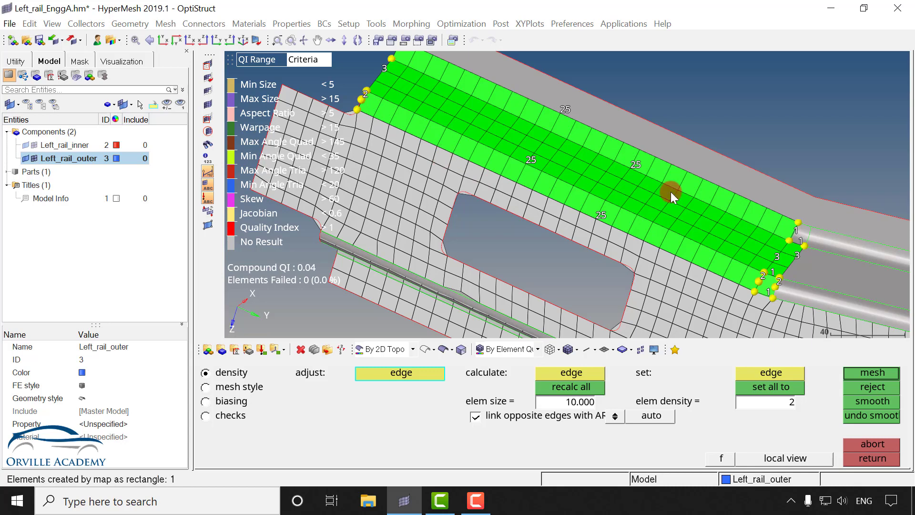
{"action": "right_click_drag", "start_coordinate": [444, 100], "coordinate": [445, 164], "text": "ctrl"}
{"action": "left_click", "coordinate": [405, 110]}
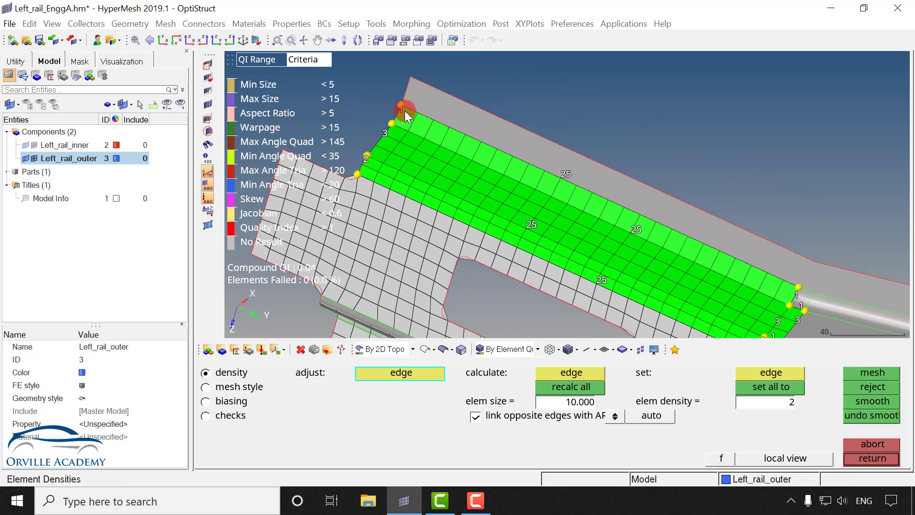
{"action": "middle_click", "coordinate": [498, 153]}
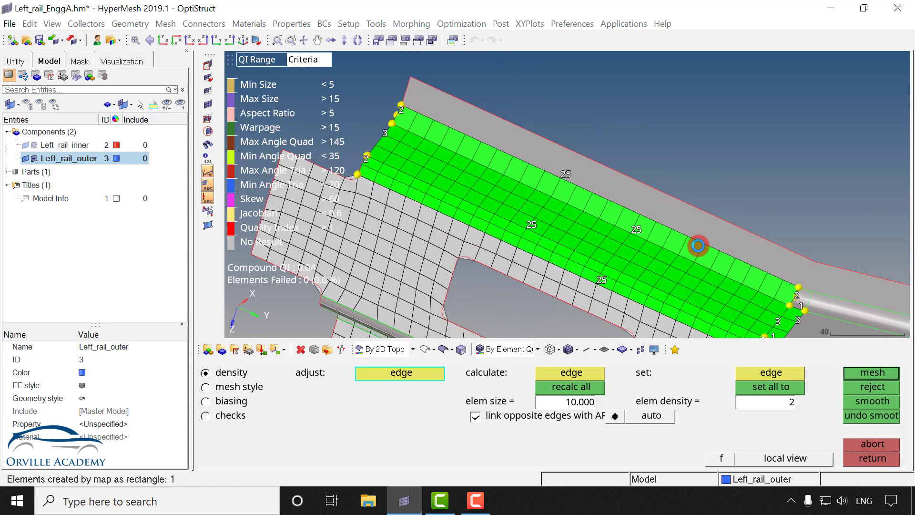
{"action": "right_click_drag", "start_coordinate": [688, 224], "coordinate": [606, 157], "text": "ctrl"}
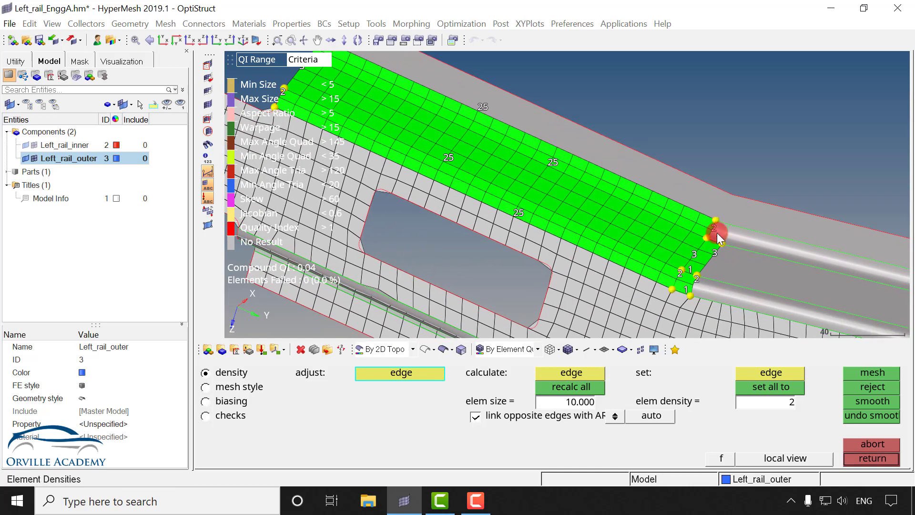
{"action": "left_click", "coordinate": [854, 458]}
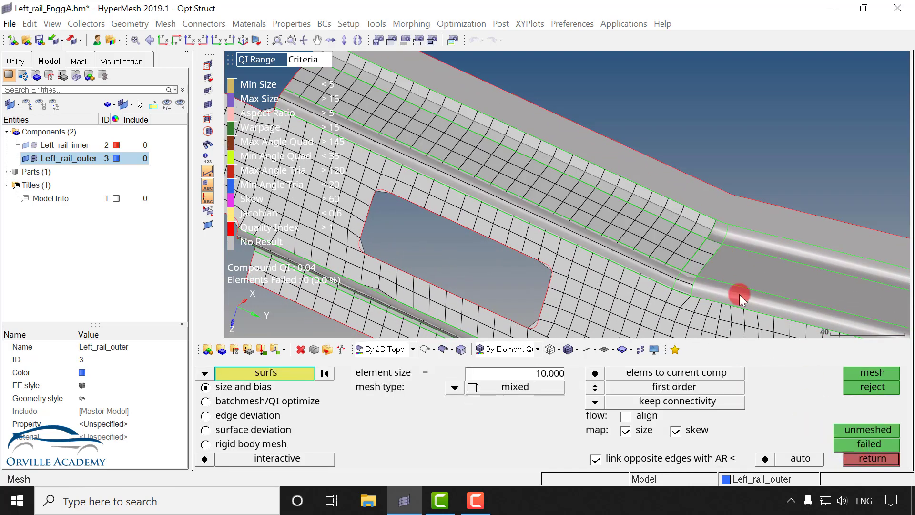
Step: Automesh the narrow bend patches at the end of the first side wall mesh and accept them
{"action": "middle_click", "coordinate": [719, 238]}
{"action": "middle_click", "coordinate": [725, 242]}
{"action": "right_click_drag", "start_coordinate": [679, 226], "coordinate": [526, 150], "text": "ctrl"}
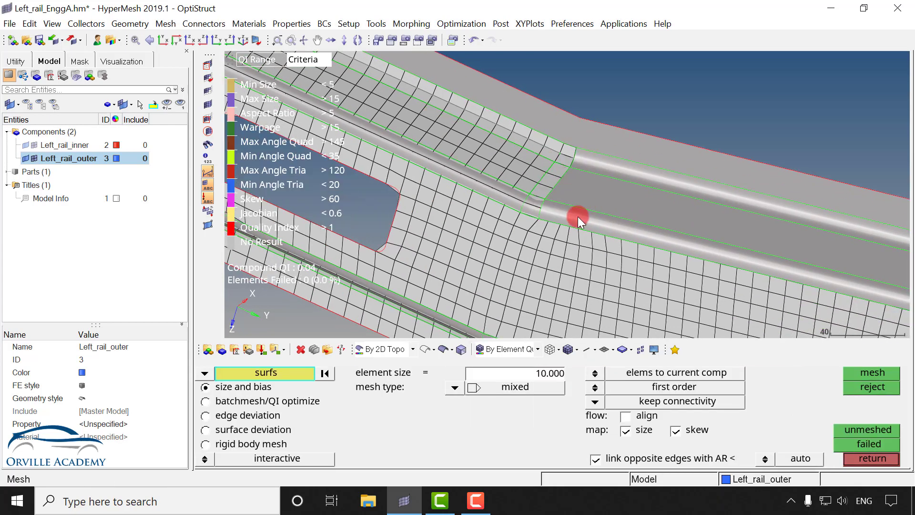
Step: Automesh the middle side wall section and its two fillets between the bends at element size 10
{"action": "left_click", "coordinate": [577, 218]}
{"action": "left_click", "coordinate": [592, 197]}
{"action": "left_click", "coordinate": [616, 169]}
{"action": "middle_click", "coordinate": [614, 193]}
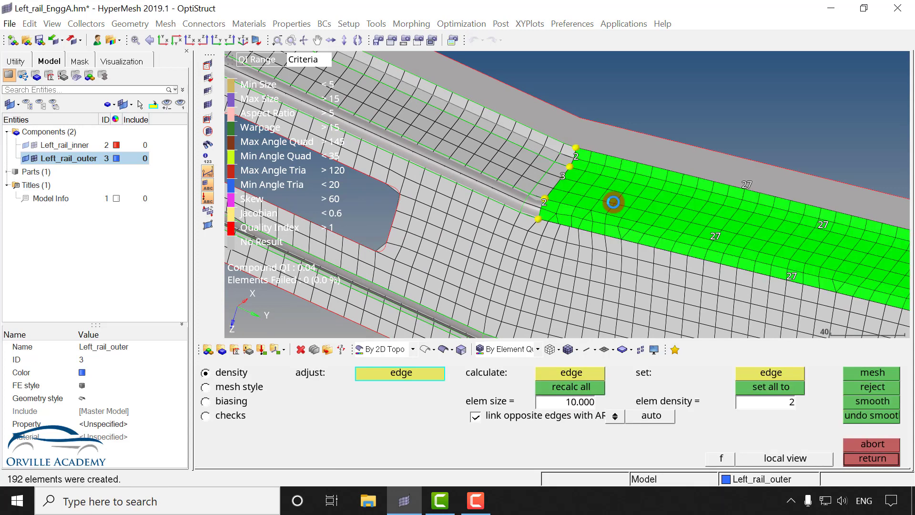
{"action": "right_click_drag", "start_coordinate": [650, 233], "coordinate": [563, 181], "text": "ctrl"}
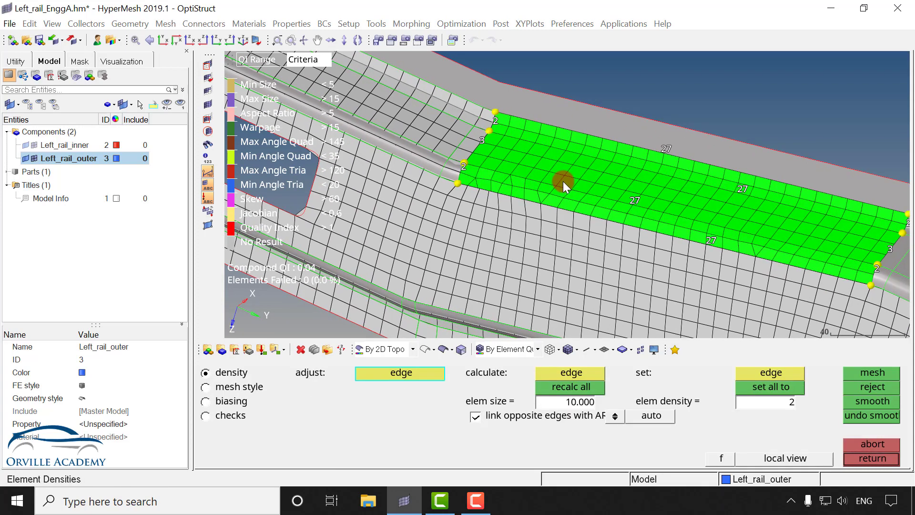
Step: Set the element type of the three middle side wall surfaces to mixed, remesh them and accept the mesh
{"action": "left_click", "coordinate": [210, 384]}
{"action": "left_click", "coordinate": [868, 373]}
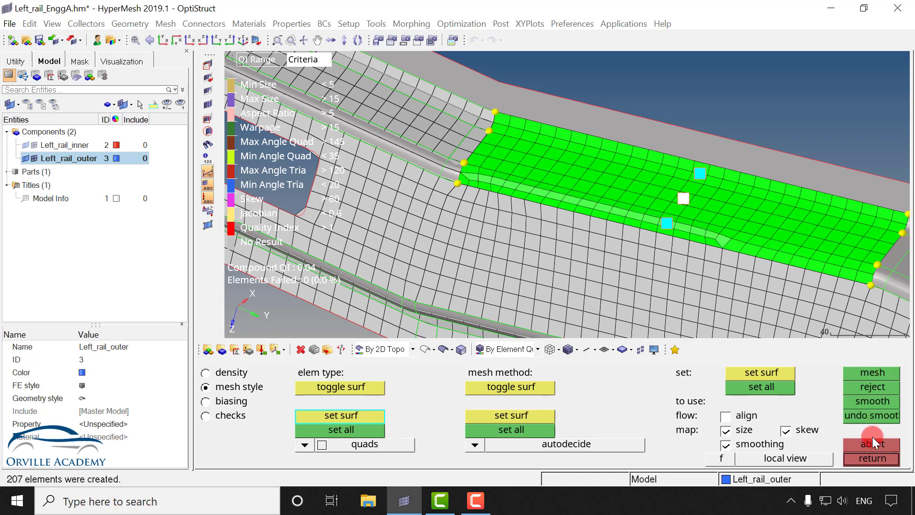
{"action": "left_click", "coordinate": [304, 446]}
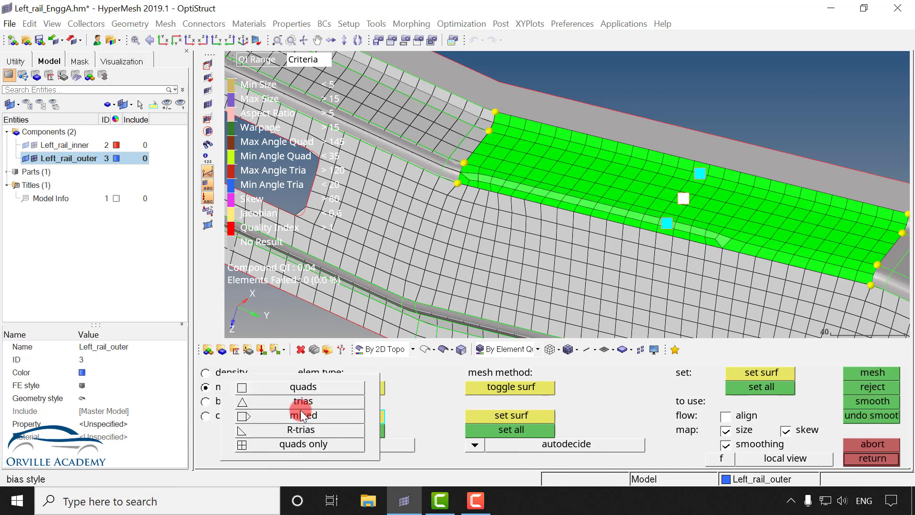
{"action": "left_click", "coordinate": [315, 416]}
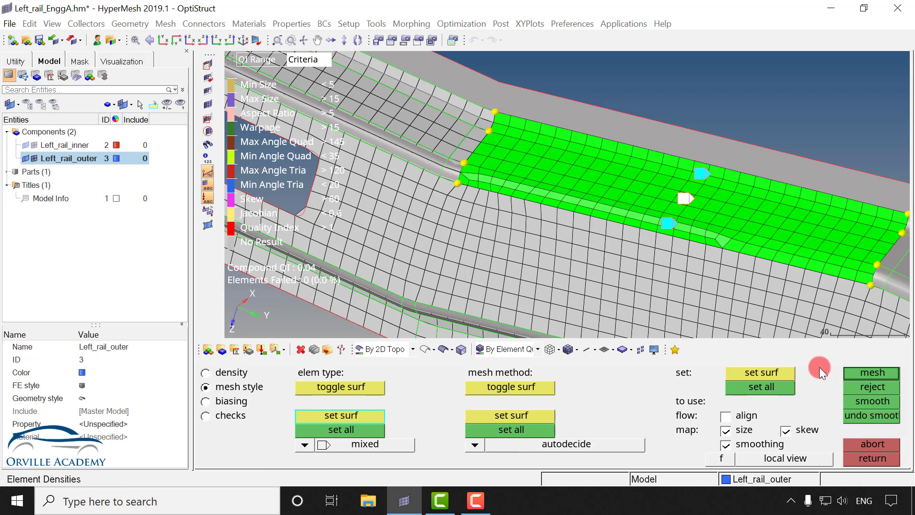
{"action": "left_click", "coordinate": [858, 372]}
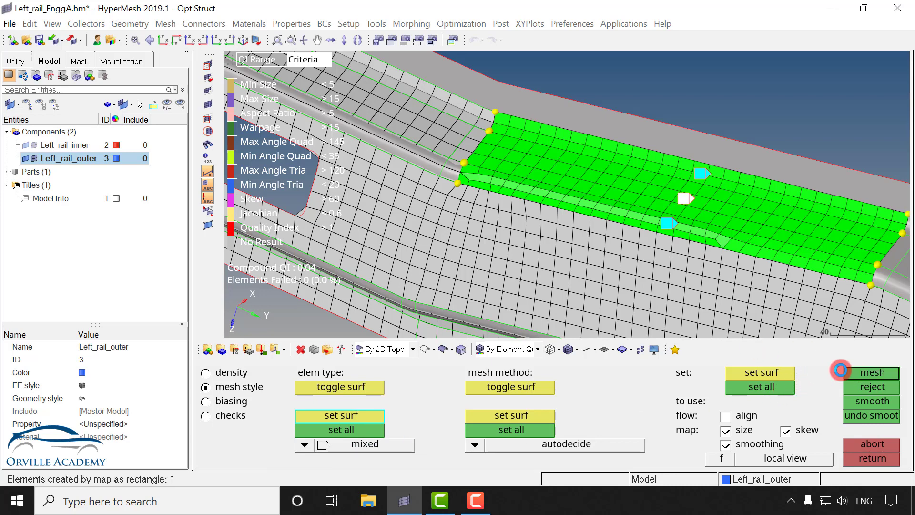
{"action": "middle_click", "coordinate": [521, 183]}
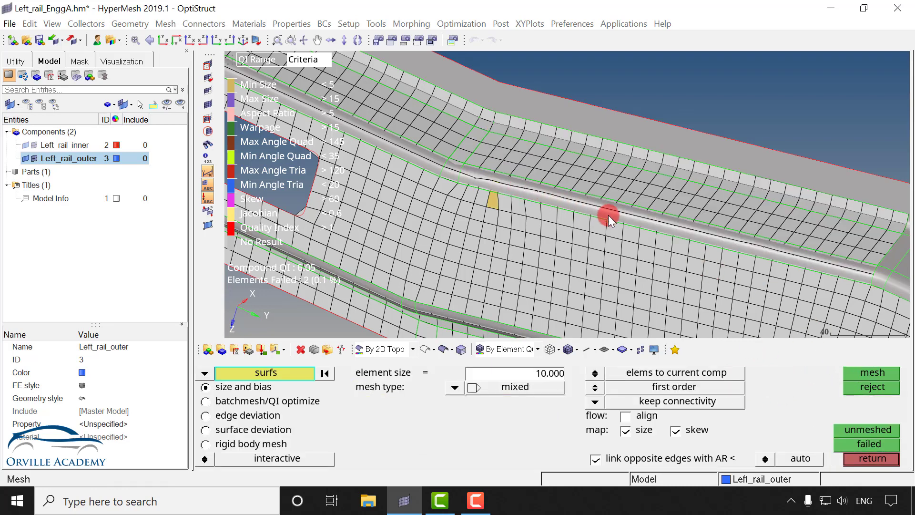
Step: Automesh the three narrow patches at the second side wall bend with element size 10 and accept the mesh
{"action": "scroll", "coordinate": [517, 193], "scroll_direction": "down", "scroll_amount": 2, "text": "ctrl"}
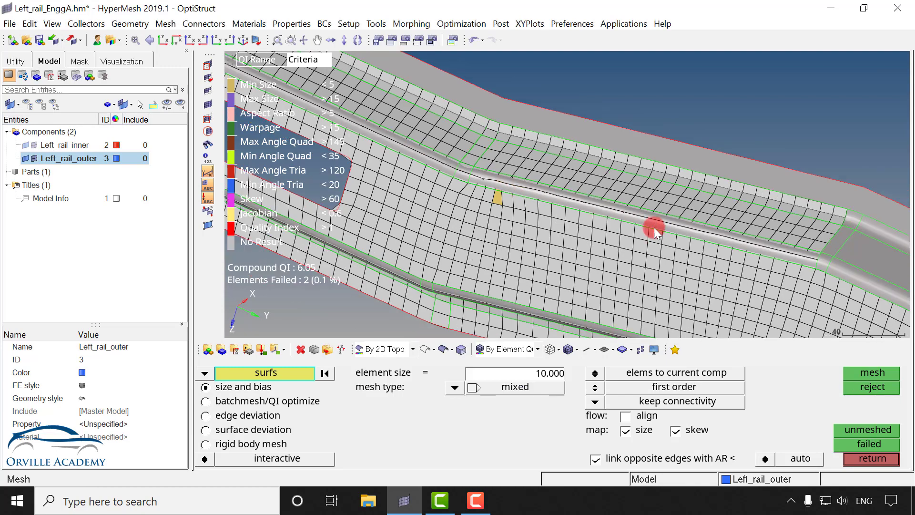
{"action": "right_click_drag", "start_coordinate": [672, 228], "coordinate": [438, 167], "text": "ctrl"}
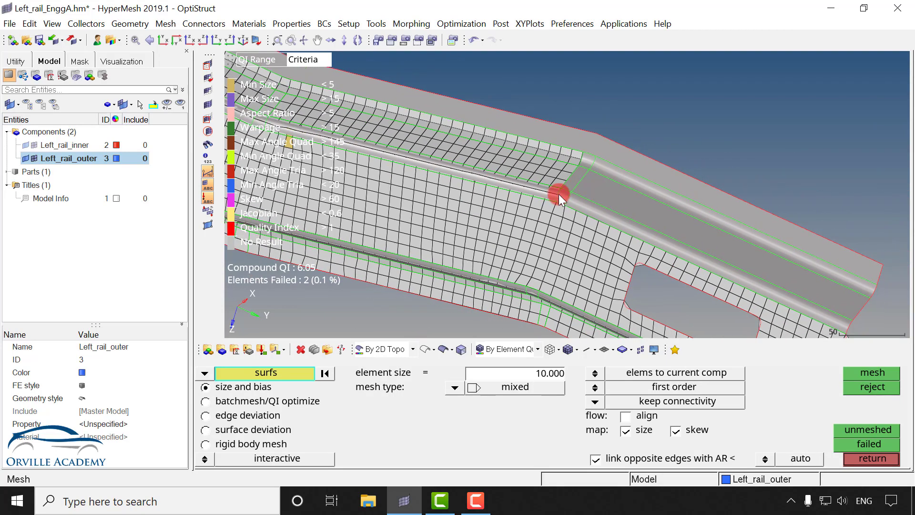
{"action": "scroll", "coordinate": [560, 194], "scroll_direction": "up", "scroll_amount": 3}
{"action": "left_click", "coordinate": [652, 204]}
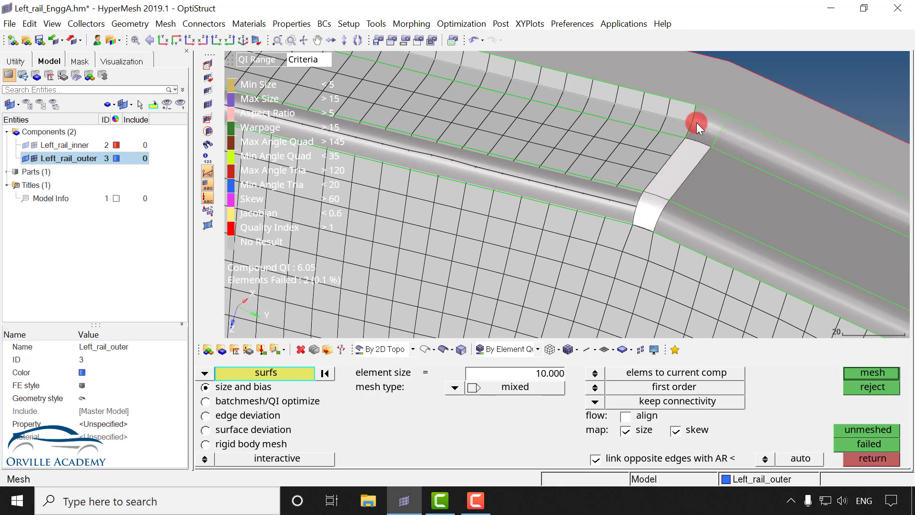
{"action": "middle_click", "coordinate": [690, 156]}
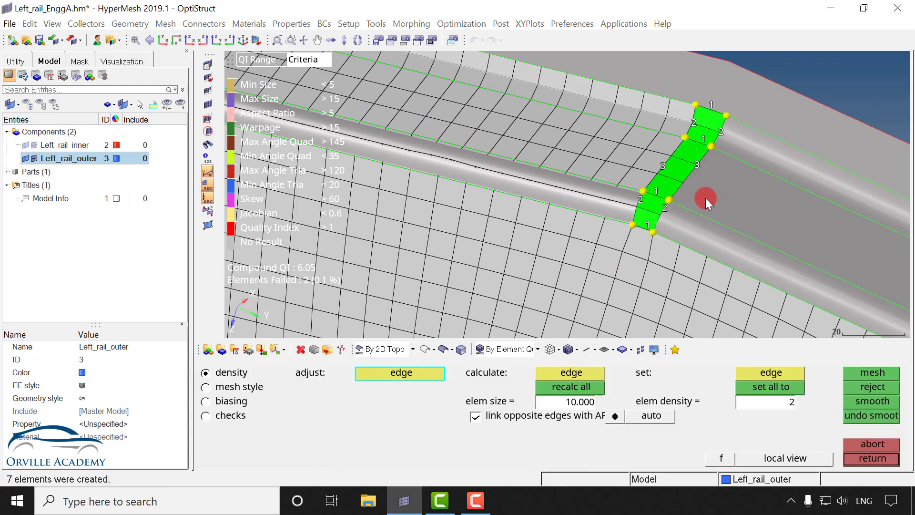
{"action": "middle_click", "coordinate": [682, 210]}
Step: Automesh the last side wall section and its two fillets, from the second bend to the rail end, and accept the mesh
{"action": "left_click", "coordinate": [684, 222]}
{"action": "left_click", "coordinate": [727, 190]}
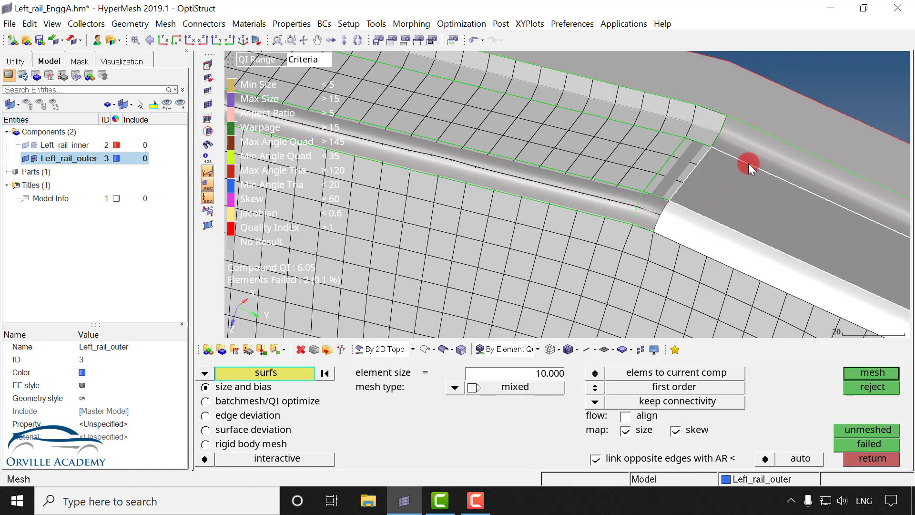
{"action": "left_click", "coordinate": [749, 158]}
{"action": "right_click_drag", "start_coordinate": [724, 184], "coordinate": [470, 88], "text": "ctrl"}
{"action": "scroll", "coordinate": [470, 88], "scroll_direction": "down", "scroll_amount": 3, "text": "ctrl"}
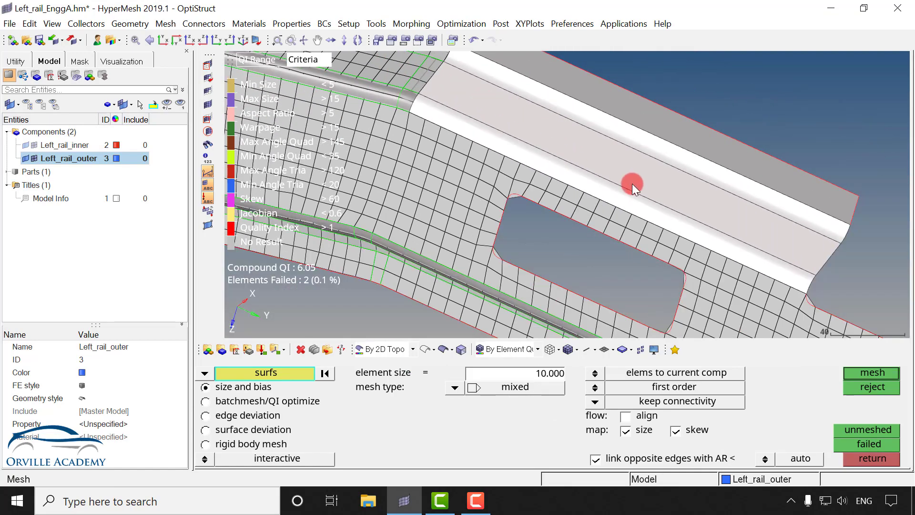
{"action": "middle_click", "coordinate": [633, 184]}
{"action": "middle_click", "coordinate": [604, 156]}
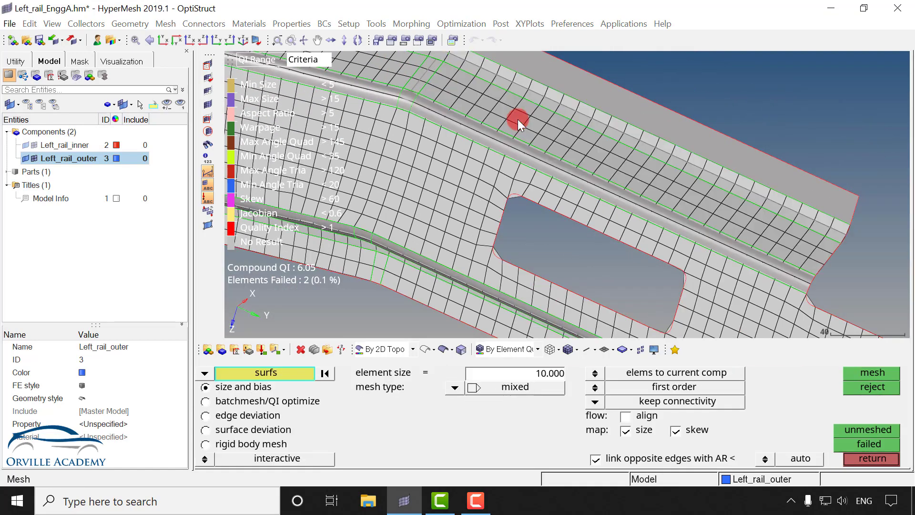
Step: Hide the geometry of Left_rail_outer and open the quality index tools for the mesh failures near the first bend
{"action": "right_click_drag", "start_coordinate": [472, 110], "coordinate": [763, 212], "text": "ctrl"}
{"action": "right_click_drag", "start_coordinate": [489, 114], "coordinate": [700, 178], "text": "ctrl"}
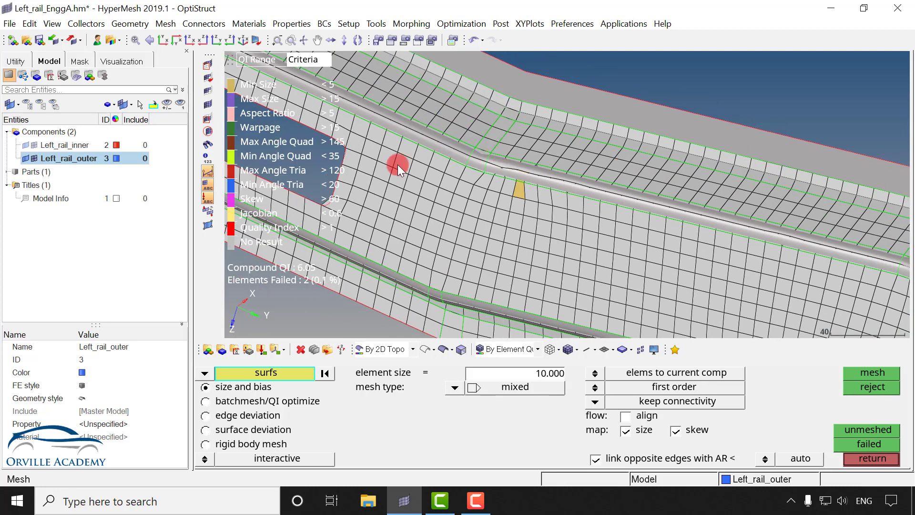
{"action": "left_click", "coordinate": [24, 158]}
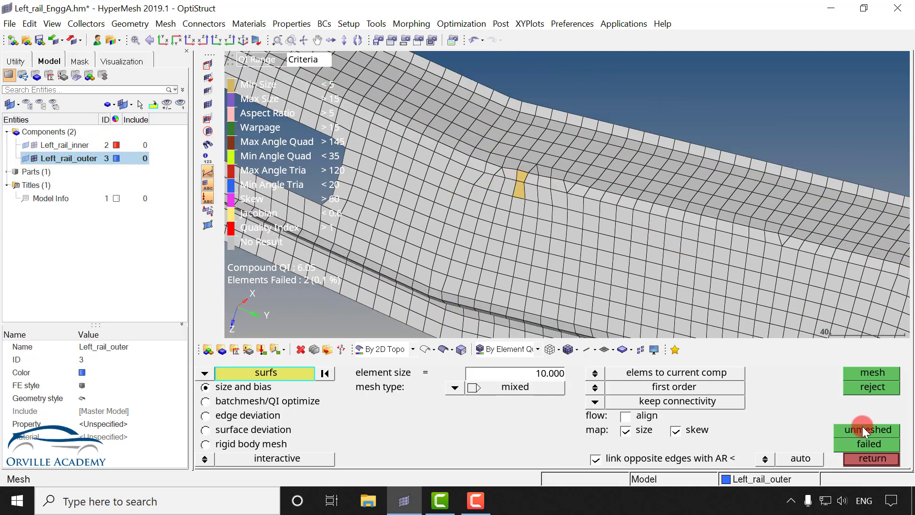
{"action": "left_click", "coordinate": [862, 457]}
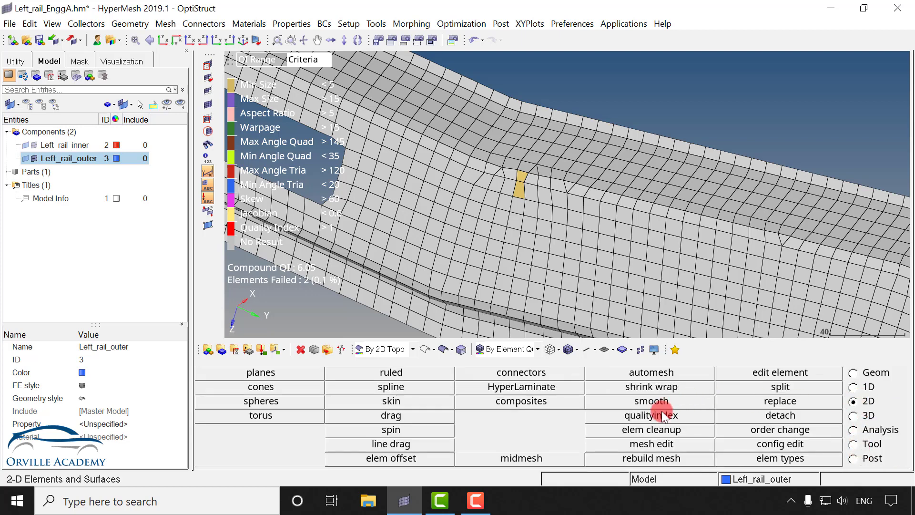
{"action": "left_click", "coordinate": [628, 406]}
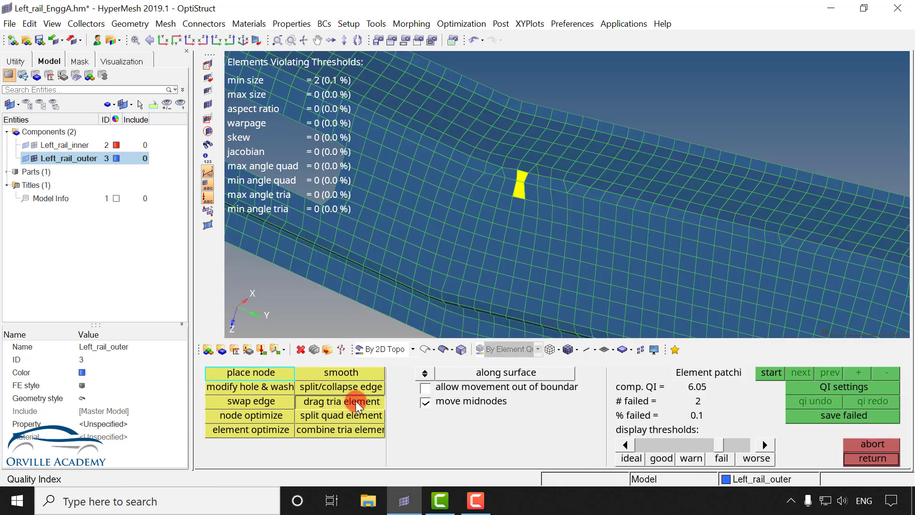
Step: Use the drag tria element tool with merge trias enabled to remove the stray triangles along the side wall fillet between the bends
{"action": "left_click", "coordinate": [341, 401]}
{"action": "left_click", "coordinate": [520, 169]}
{"action": "scroll", "coordinate": [516, 169], "scroll_direction": "up", "scroll_amount": 3}
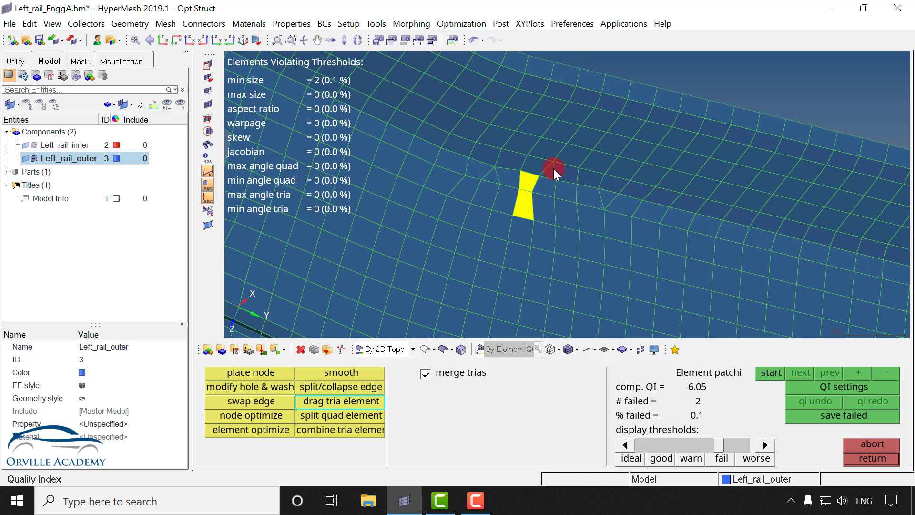
{"action": "left_click", "coordinate": [614, 182]}
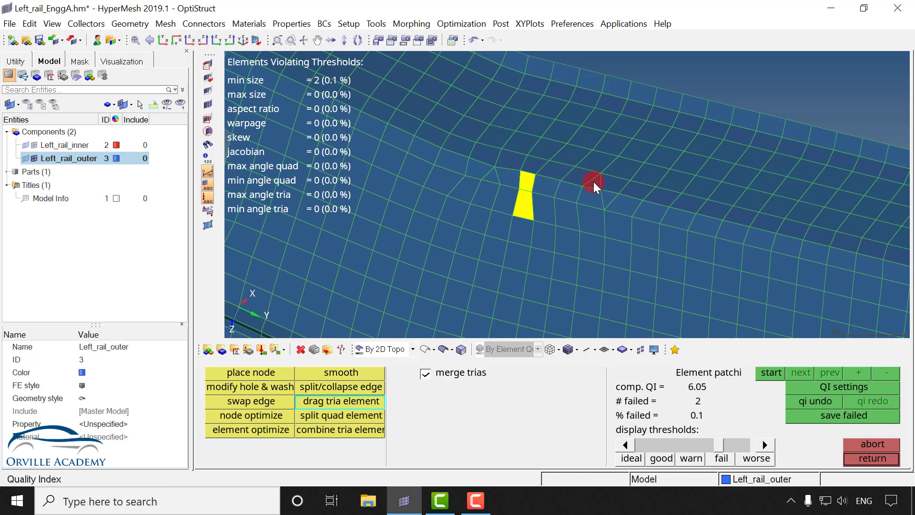
{"action": "mouse_move", "coordinate": [594, 182]}
{"action": "left_mouse_down"}
{"action": "mouse_move", "coordinate": [608, 185]}
{"action": "mouse_move", "coordinate": [606, 194]}
{"action": "left_mouse_up"}
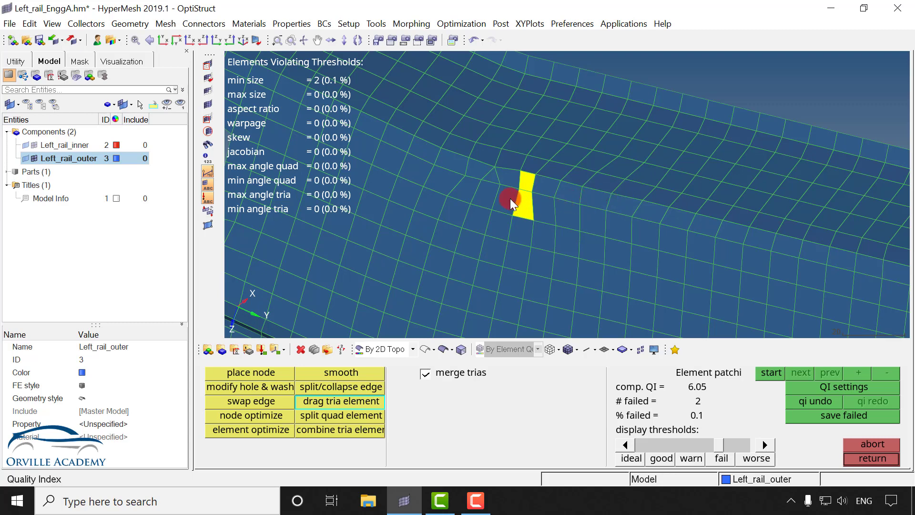
{"action": "left_click_drag", "start_coordinate": [495, 182], "coordinate": [501, 153]}
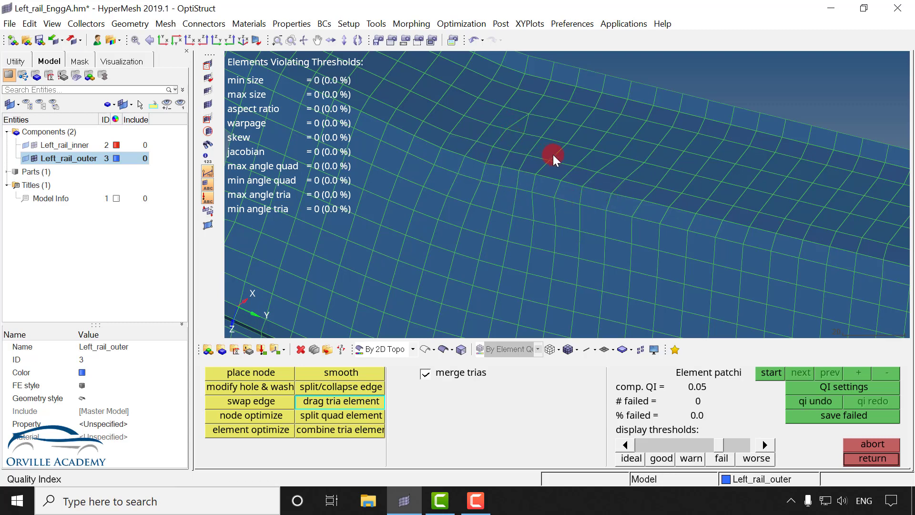
{"action": "right_click_drag", "start_coordinate": [621, 183], "coordinate": [492, 183], "text": "ctrl"}
{"action": "left_click_drag", "start_coordinate": [832, 285], "coordinate": [385, 129]}
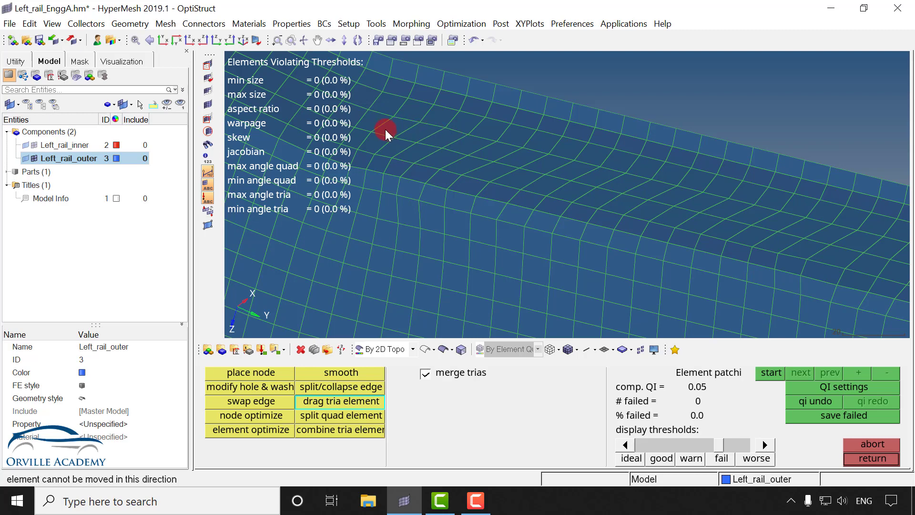
Step: Smooth all displayed elements with QI optimization at a target quality index of 0.200, then leave the quality index tools
{"action": "scroll", "coordinate": [458, 149], "scroll_direction": "down", "scroll_amount": 3, "text": "ctrl"}
{"action": "left_click_drag", "start_coordinate": [539, 227], "coordinate": [548, 233], "text": "ctrl"}
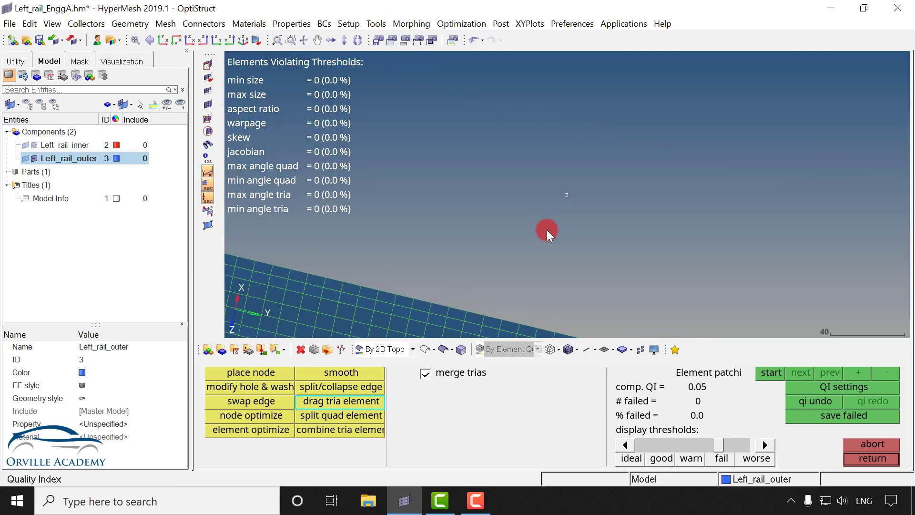
{"action": "right_click_drag", "start_coordinate": [611, 286], "coordinate": [560, 51], "text": "ctrl"}
{"action": "scroll", "coordinate": [603, 194], "scroll_direction": "down", "scroll_amount": 2, "text": "ctrl"}
{"action": "scroll", "coordinate": [625, 209], "scroll_direction": "up", "scroll_amount": 1, "text": "ctrl"}
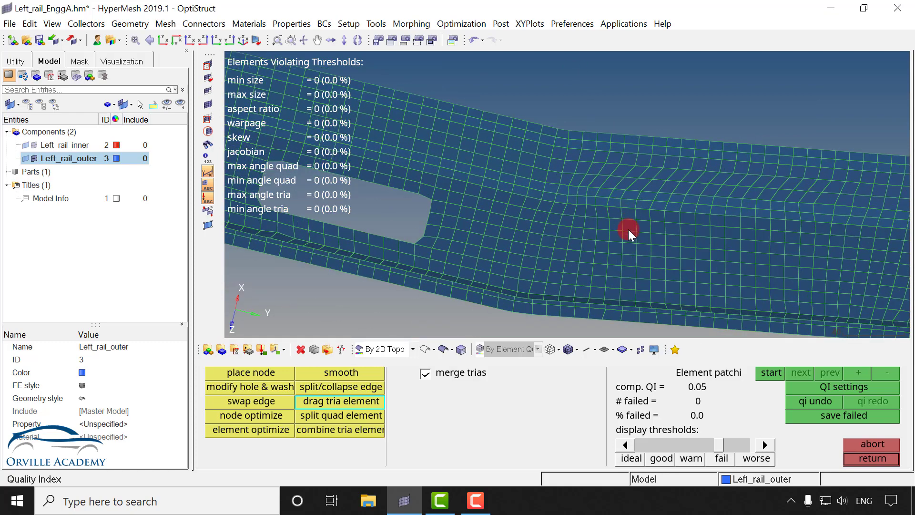
{"action": "left_click", "coordinate": [341, 372]}
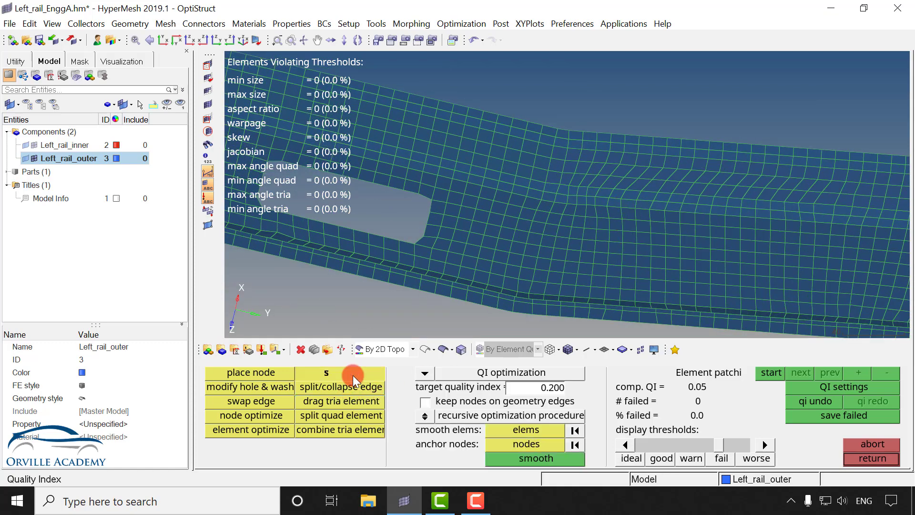
{"action": "left_click", "coordinate": [526, 430]}
{"action": "left_click", "coordinate": [285, 402]}
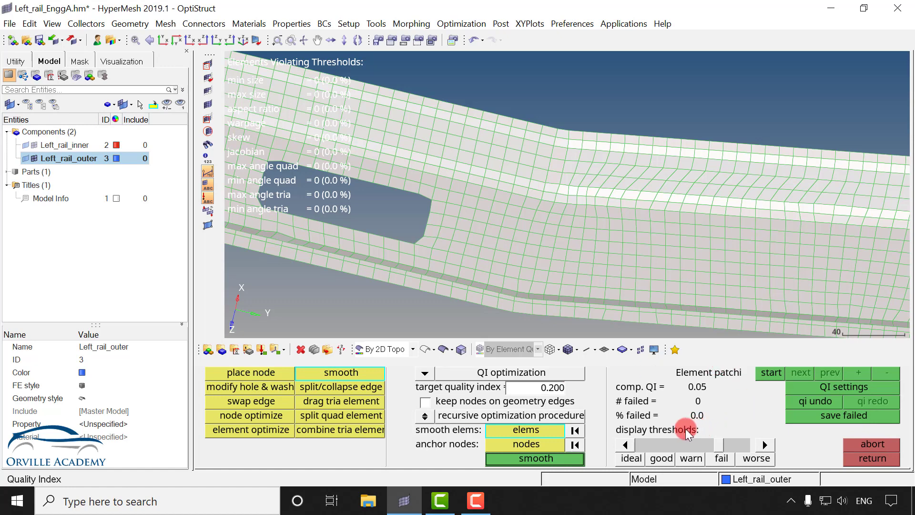
{"action": "left_click", "coordinate": [559, 461]}
{"action": "left_click", "coordinate": [559, 461]}
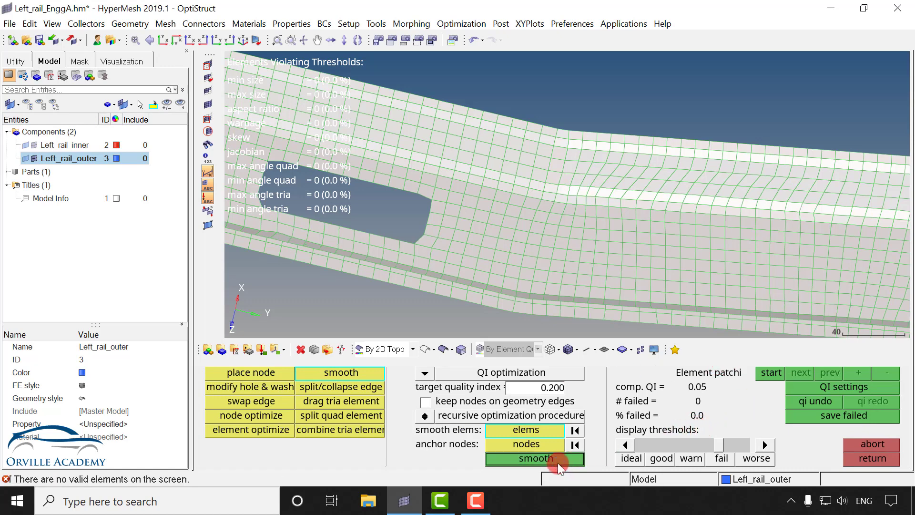
{"action": "left_click", "coordinate": [851, 458]}
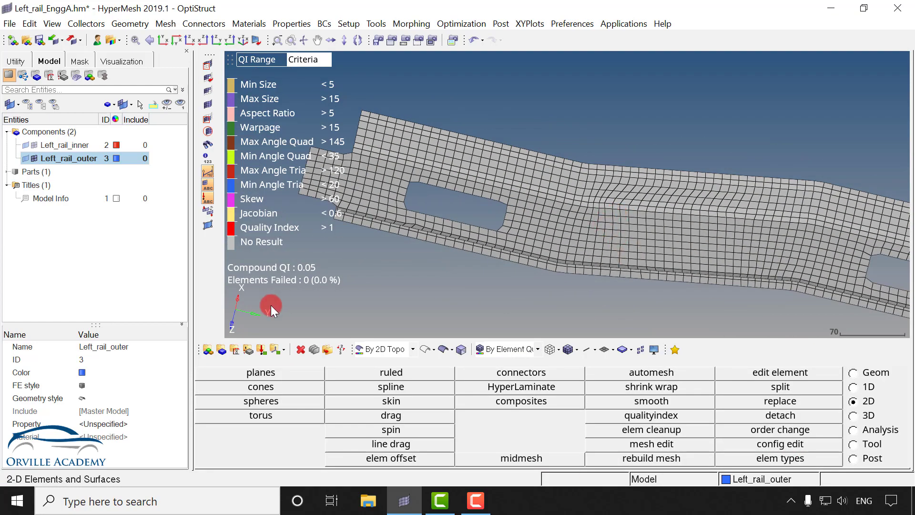
Step: Show the Left_rail_outer geometry and automesh the unmeshed upper flange at element size 10 with mixed elements
{"action": "left_click_drag", "start_coordinate": [654, 185], "coordinate": [650, 180], "text": "ctrl"}
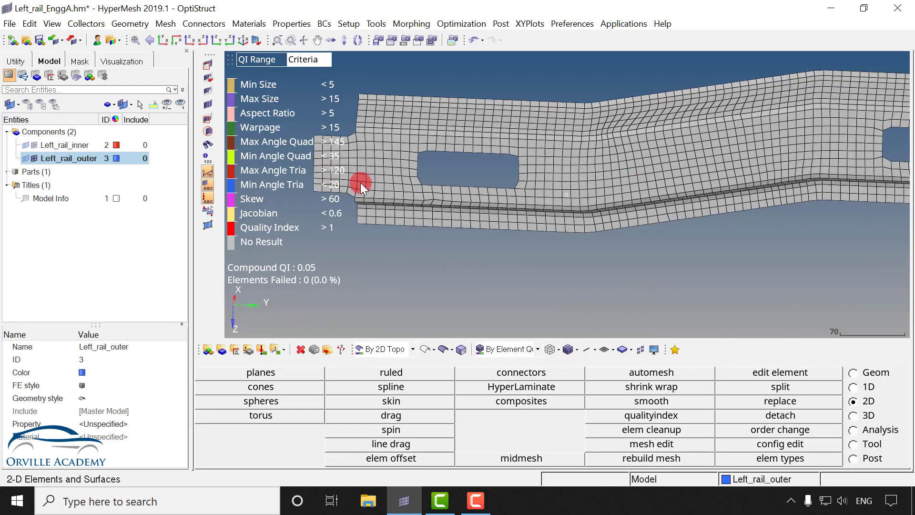
{"action": "left_click", "coordinate": [27, 158]}
{"action": "right_click_drag", "start_coordinate": [535, 112], "coordinate": [554, 212], "text": "ctrl"}
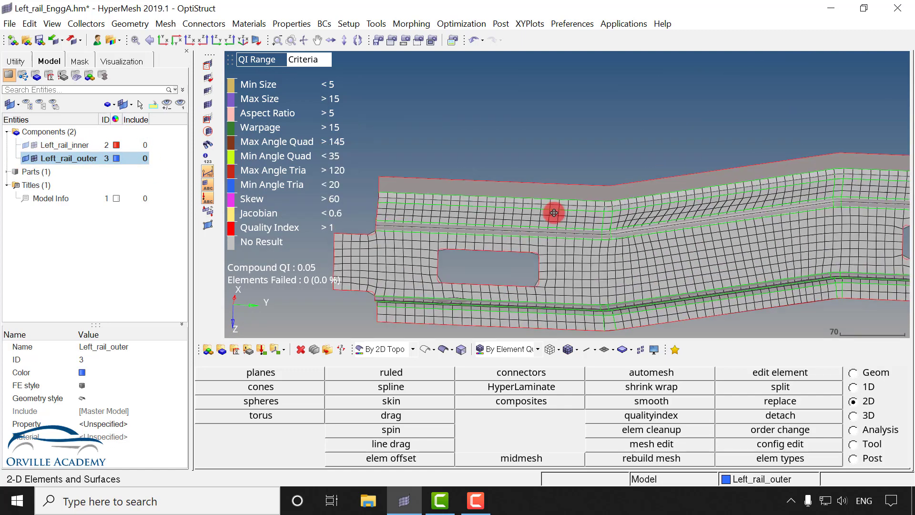
{"action": "scroll", "coordinate": [613, 208], "scroll_direction": "up", "scroll_amount": 3, "text": "ctrl"}
{"action": "key", "text": "F12"}
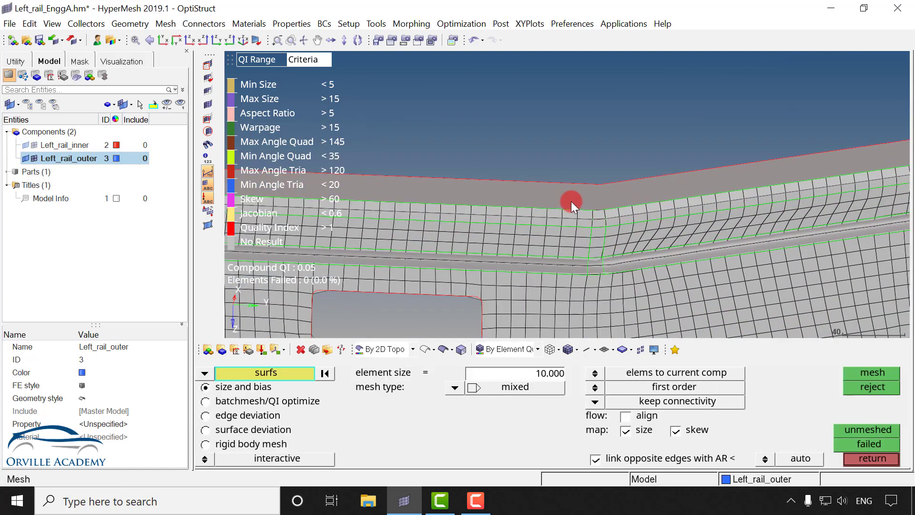
{"action": "left_click", "coordinate": [539, 203]}
{"action": "middle_click", "coordinate": [541, 203]}
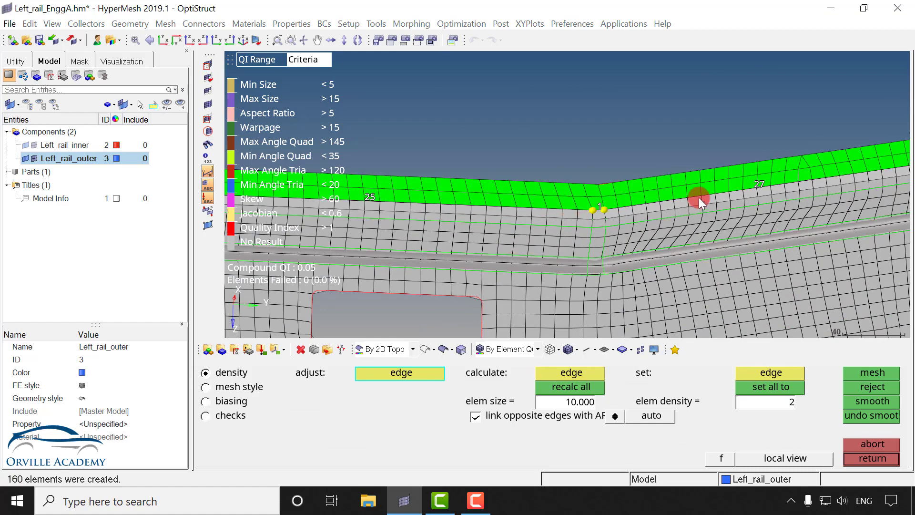
{"action": "left_click_drag", "start_coordinate": [559, 193], "coordinate": [534, 216], "text": "ctrl"}
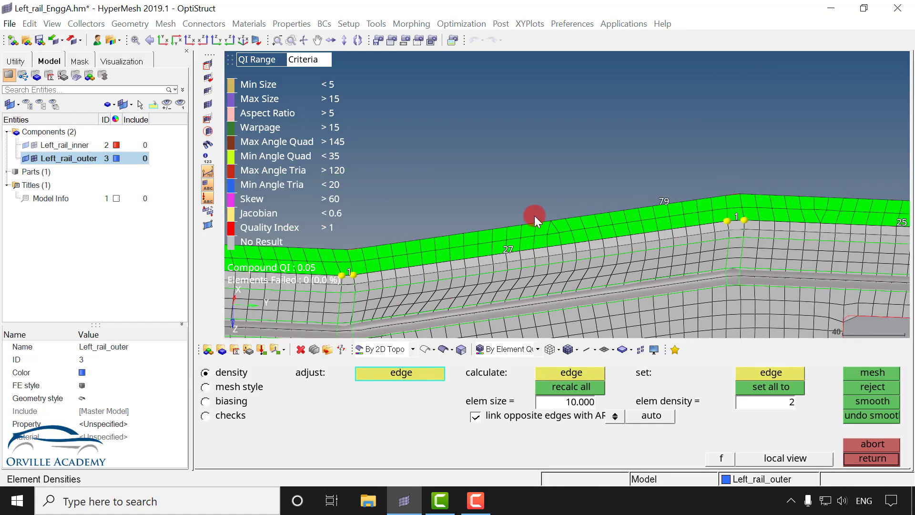
Step: Accept the upper flange surface mesh of the outer rail and switch the remeshing target from surfaces to elements
{"action": "mouse_move", "coordinate": [667, 203]}
{"action": "left_mouse_down", "text": "ctrl"}
{"action": "mouse_move", "coordinate": [591, 245]}
{"action": "mouse_move", "coordinate": [485, 217]}
{"action": "mouse_move", "coordinate": [537, 208]}
{"action": "mouse_move", "coordinate": [526, 197]}
{"action": "mouse_move", "coordinate": [594, 189]}
{"action": "left_mouse_up", "text": "ctrl"}
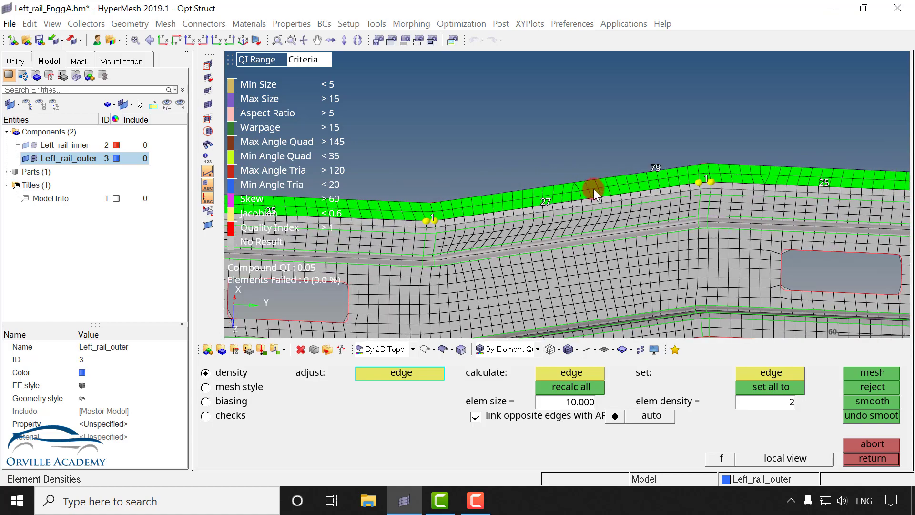
{"action": "middle_click", "coordinate": [572, 202]}
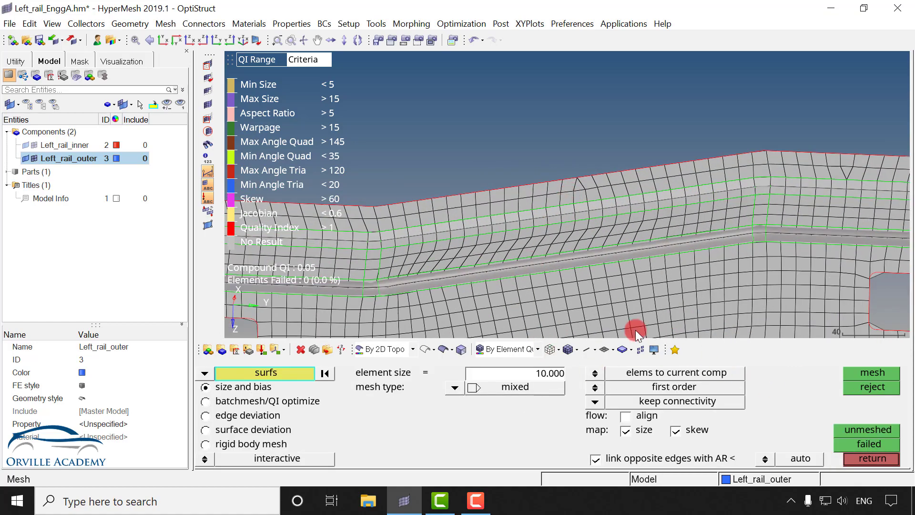
{"action": "left_click", "coordinate": [205, 372]}
{"action": "left_click", "coordinate": [242, 384]}
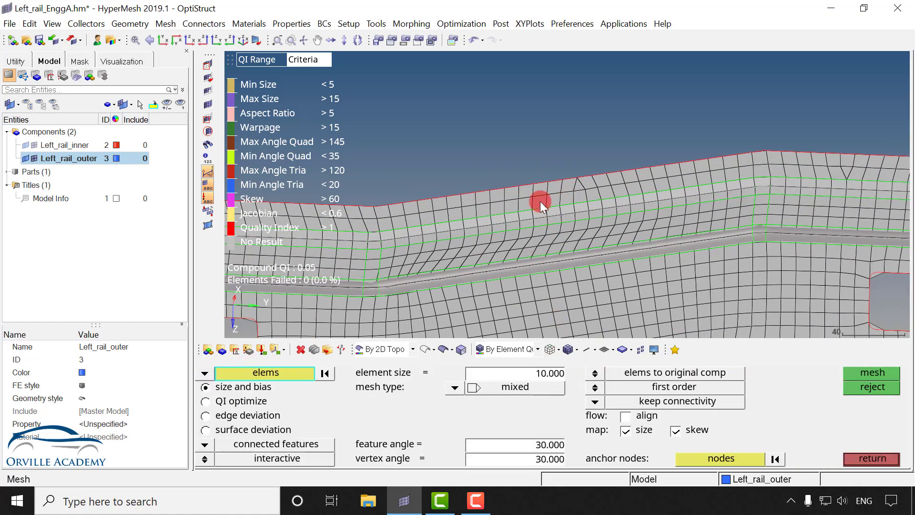
Step: Remesh the elements around the irregular triangle in the upper flange's sloped section with an element size of 10
{"action": "left_click_drag", "start_coordinate": [539, 201], "coordinate": [655, 214], "text": "ctrl"}
{"action": "scroll", "coordinate": [583, 172], "scroll_direction": "up", "scroll_amount": 2, "text": "ctrl"}
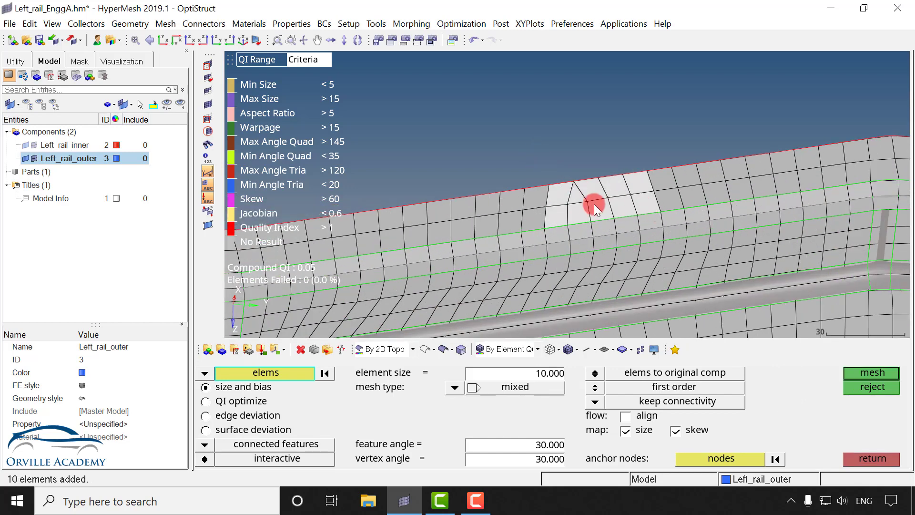
{"action": "left_click_drag", "start_coordinate": [506, 185], "coordinate": [542, 216], "text": "shift"}
{"action": "middle_click", "coordinate": [568, 182]}
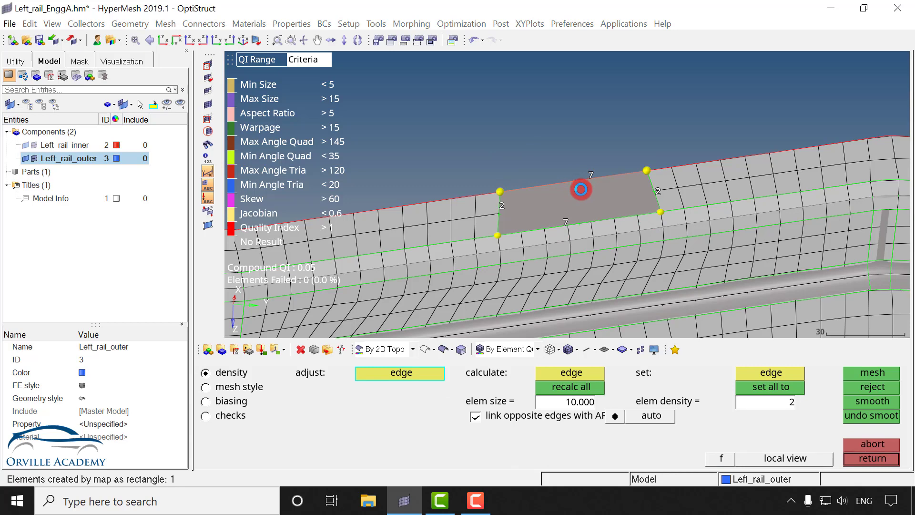
{"action": "middle_click", "coordinate": [580, 190]}
{"action": "middle_click", "coordinate": [579, 204]}
Step: Remesh the elements around the V-shaped irregularity in the upper flange just beyond the bend with an element size of 10
{"action": "right_click_drag", "start_coordinate": [734, 214], "coordinate": [316, 238], "text": "ctrl"}
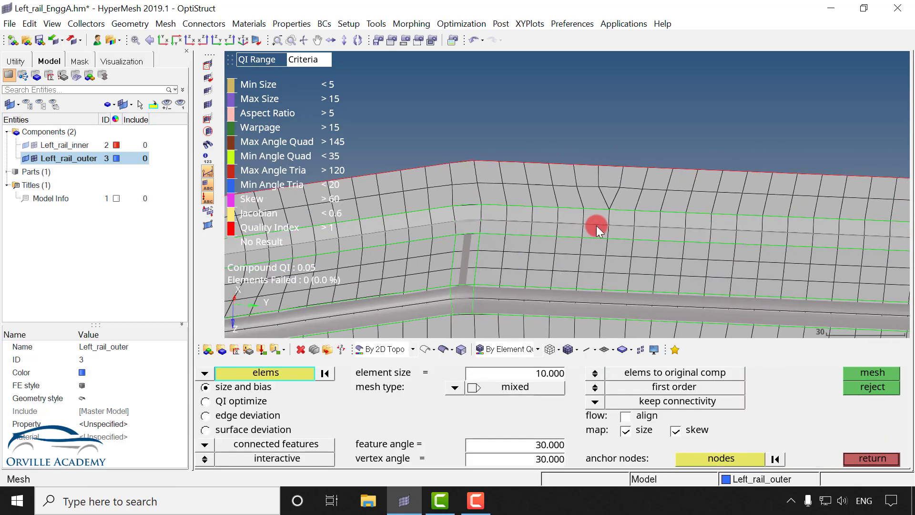
{"action": "left_click_drag", "start_coordinate": [556, 147], "coordinate": [691, 209], "text": "shift"}
{"action": "middle_click", "coordinate": [590, 192]}
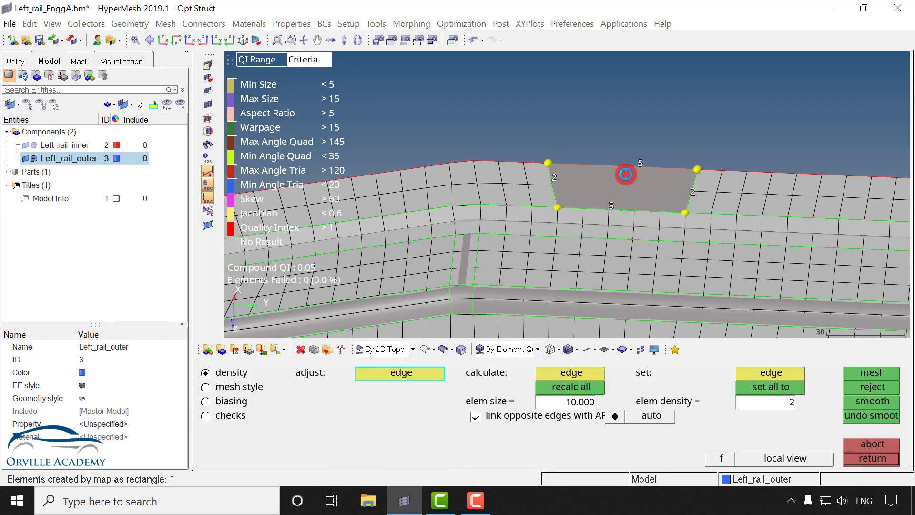
{"action": "middle_click", "coordinate": [630, 170]}
{"action": "middle_click", "coordinate": [602, 184]}
Step: Hide the Left_rail_outer geometry while keeping its elements displayed
{"action": "scroll", "coordinate": [590, 189], "scroll_direction": "down", "scroll_amount": 3, "text": "ctrl"}
{"action": "scroll", "coordinate": [574, 204], "scroll_direction": "down", "scroll_amount": 3, "text": "ctrl"}
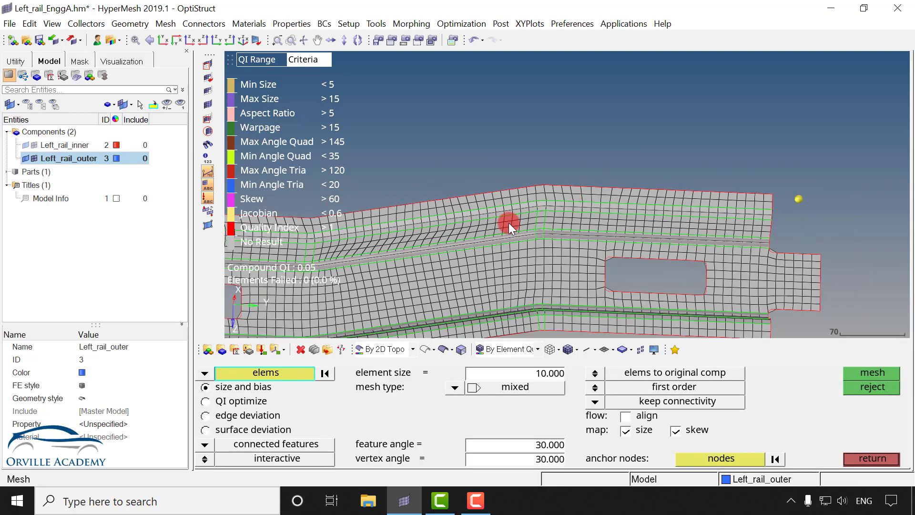
{"action": "right_click_drag", "start_coordinate": [444, 226], "coordinate": [626, 176], "text": "ctrl"}
{"action": "right_click_drag", "start_coordinate": [509, 191], "coordinate": [610, 192], "text": "ctrl"}
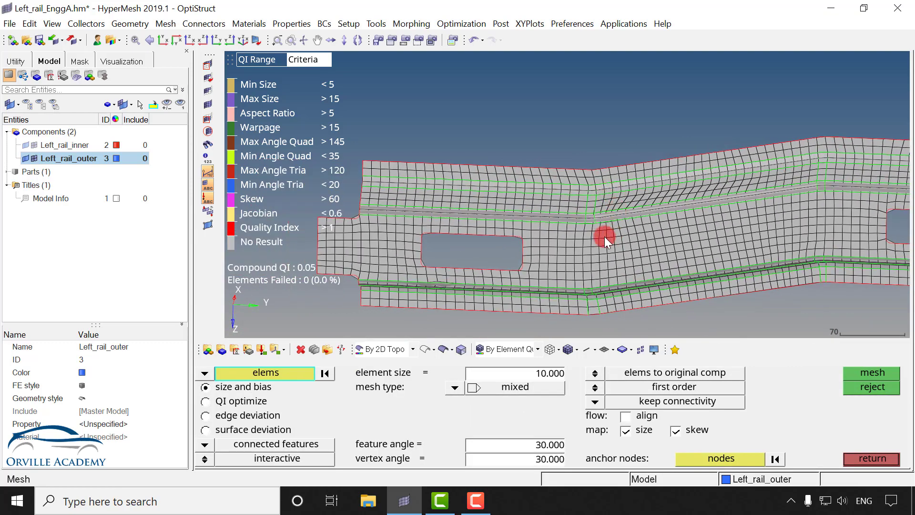
{"action": "left_click_drag", "start_coordinate": [595, 253], "coordinate": [606, 238], "text": "ctrl"}
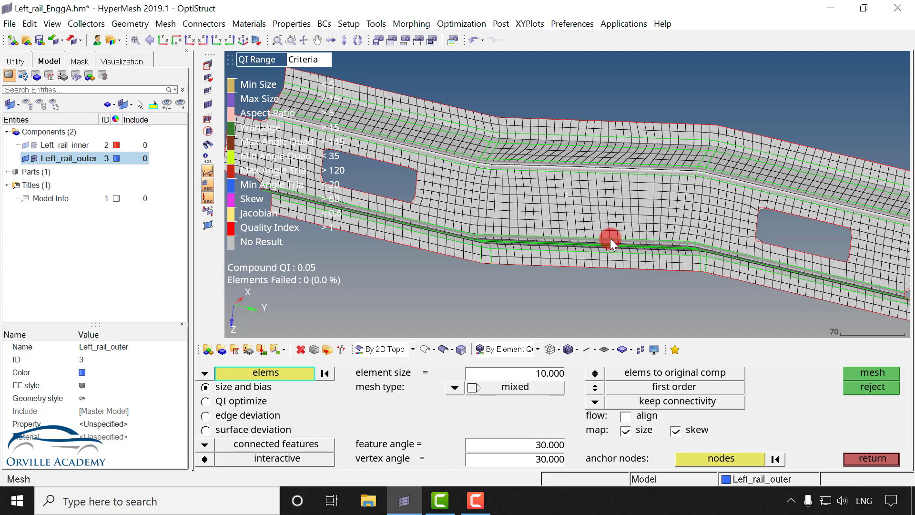
{"action": "left_click", "coordinate": [26, 159]}
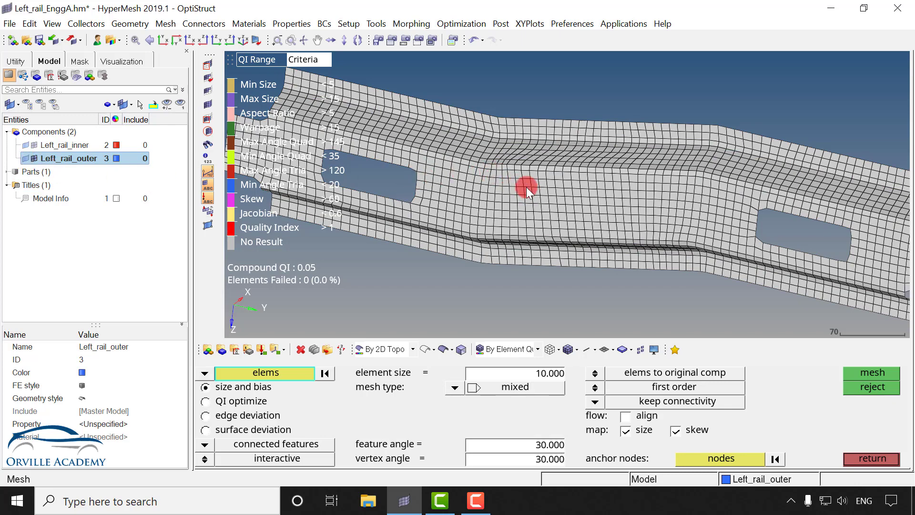
Step: Examine the outer rail's mesh around the slots, bends and flanges, and across the whole part
{"action": "scroll", "coordinate": [527, 187], "scroll_direction": "up", "scroll_amount": 1}
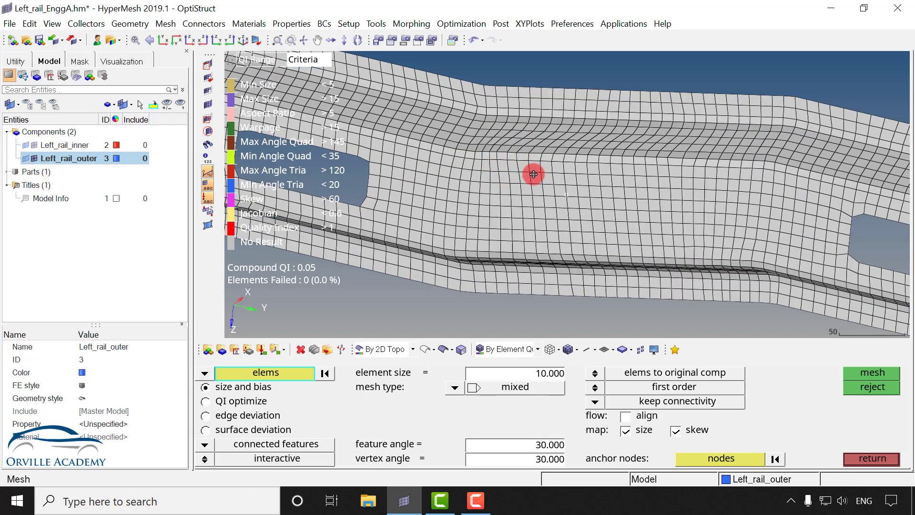
{"action": "left_click_drag", "start_coordinate": [534, 174], "coordinate": [712, 202], "text": "ctrl"}
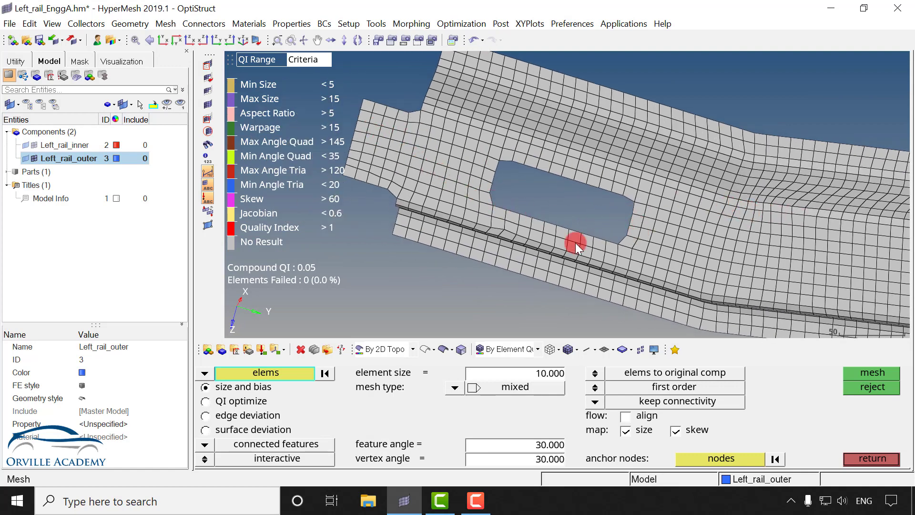
{"action": "left_click_drag", "start_coordinate": [548, 225], "coordinate": [658, 178], "text": "ctrl"}
{"action": "left_click_drag", "start_coordinate": [588, 167], "coordinate": [572, 176], "text": "ctrl"}
{"action": "right_click_drag", "start_coordinate": [610, 211], "coordinate": [667, 133], "text": "ctrl"}
{"action": "scroll", "coordinate": [644, 170], "scroll_direction": "down", "scroll_amount": 3, "text": "ctrl"}
{"action": "left_click_drag", "start_coordinate": [609, 173], "coordinate": [602, 172], "text": "ctrl"}
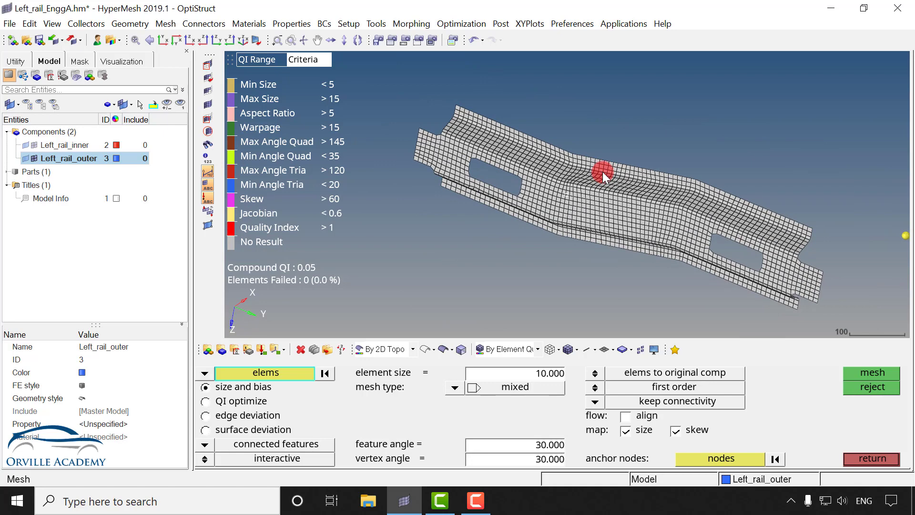
Step: Check all displayed outer rail elements for duplicate nodes with an equivalence preview at a 0.010 tolerance
{"action": "key", "text": "shift+F3"}
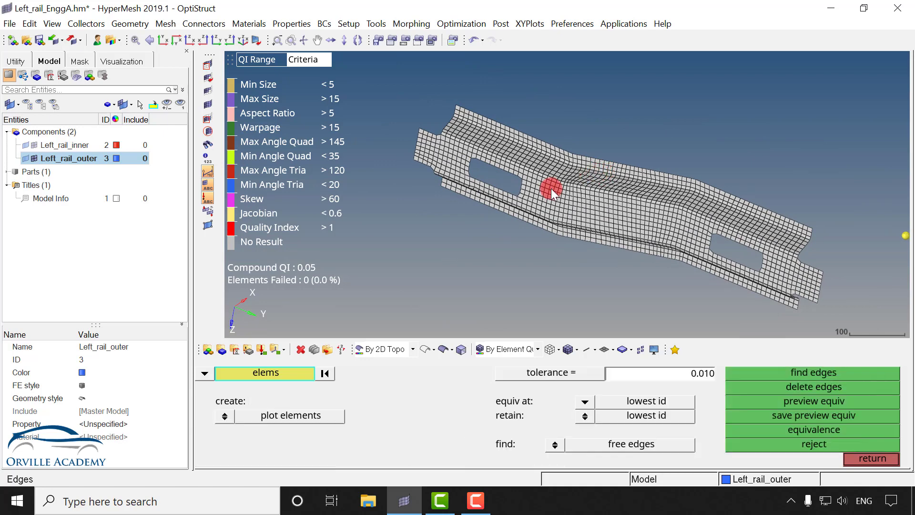
{"action": "left_click", "coordinate": [292, 380]}
{"action": "left_click", "coordinate": [297, 406]}
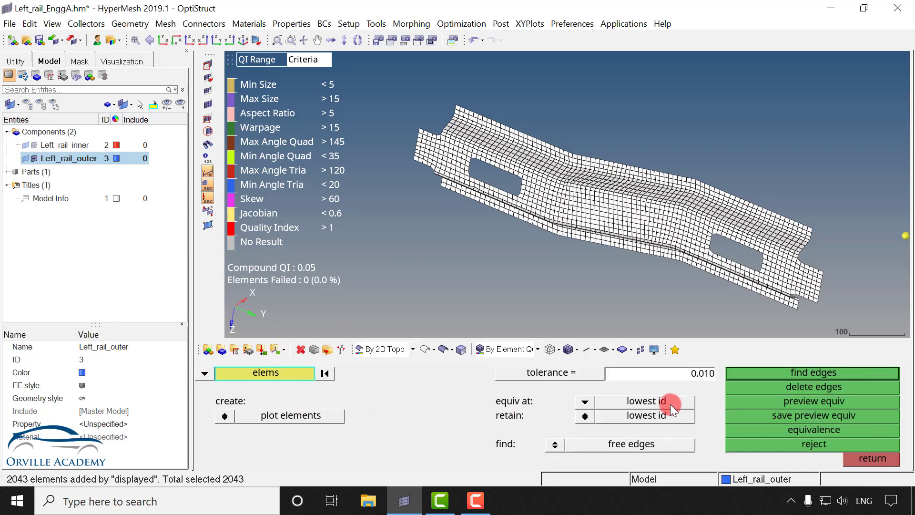
{"action": "left_click", "coordinate": [808, 400]}
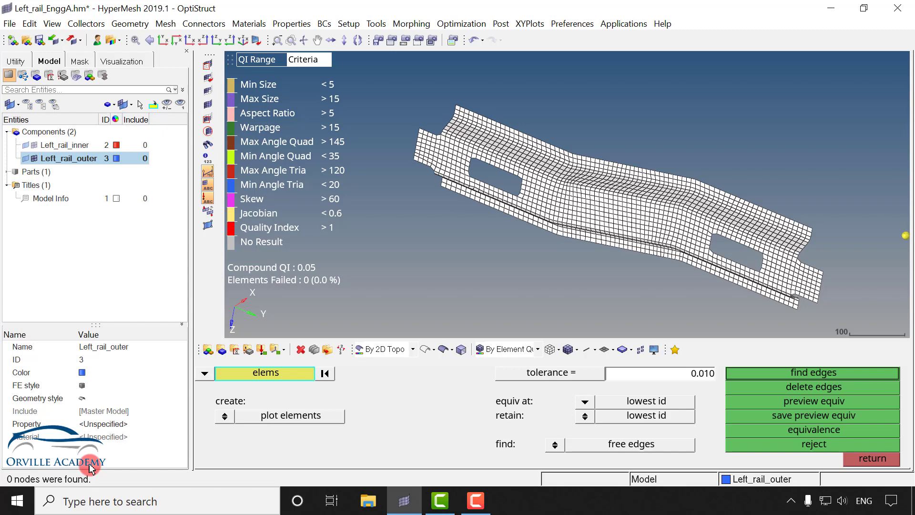
Step: Isolate only the Left_rail_inner component and color the elements by component
{"action": "left_click", "coordinate": [71, 145]}
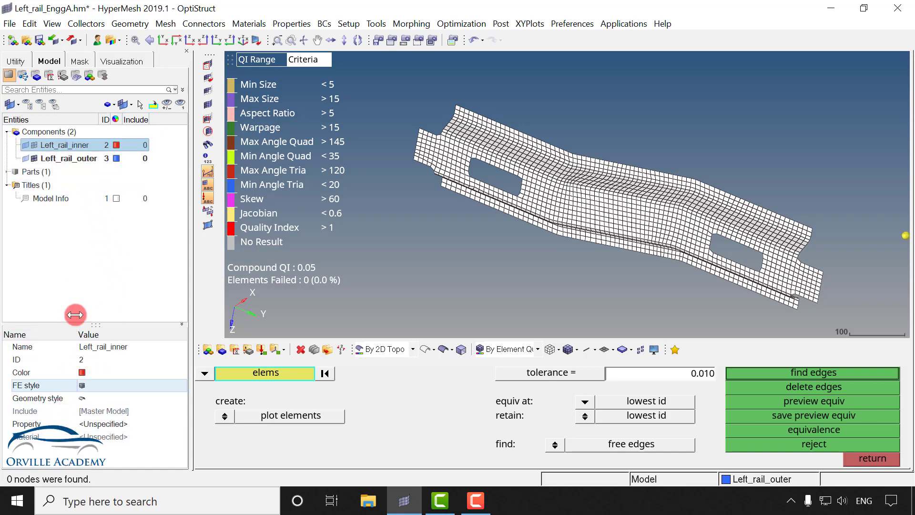
{"action": "right_click", "coordinate": [82, 145]}
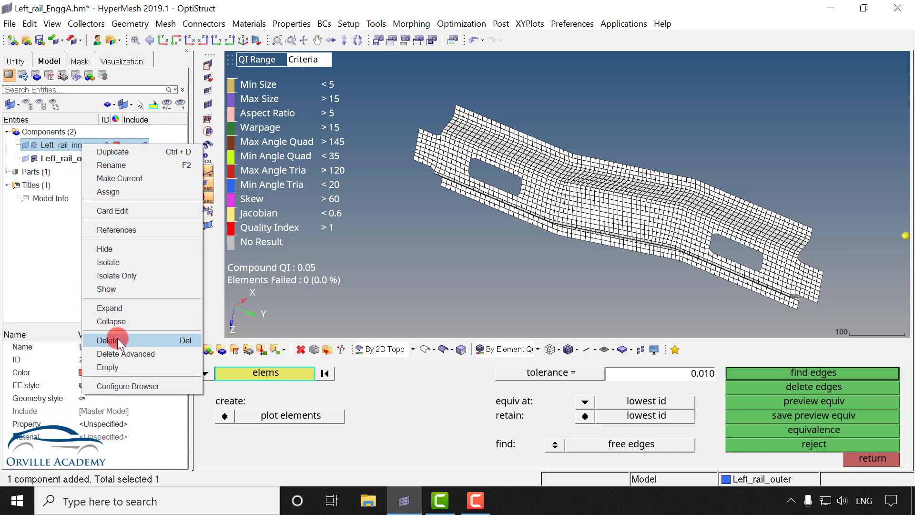
{"action": "left_click", "coordinate": [128, 276]}
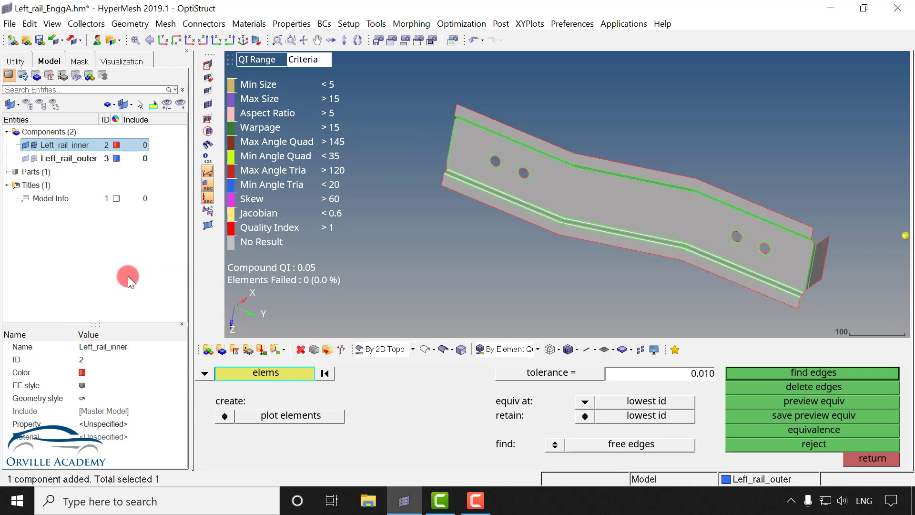
{"action": "left_click", "coordinate": [538, 351]}
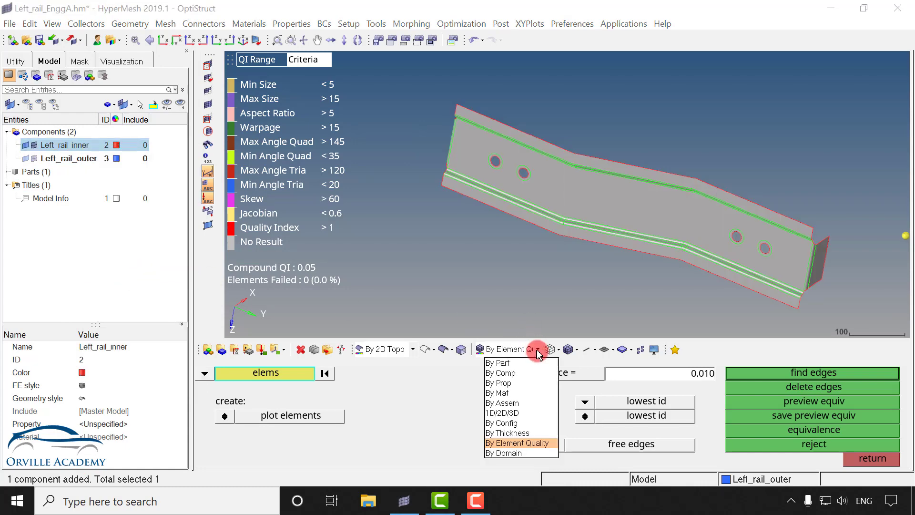
{"action": "left_click", "coordinate": [524, 373]}
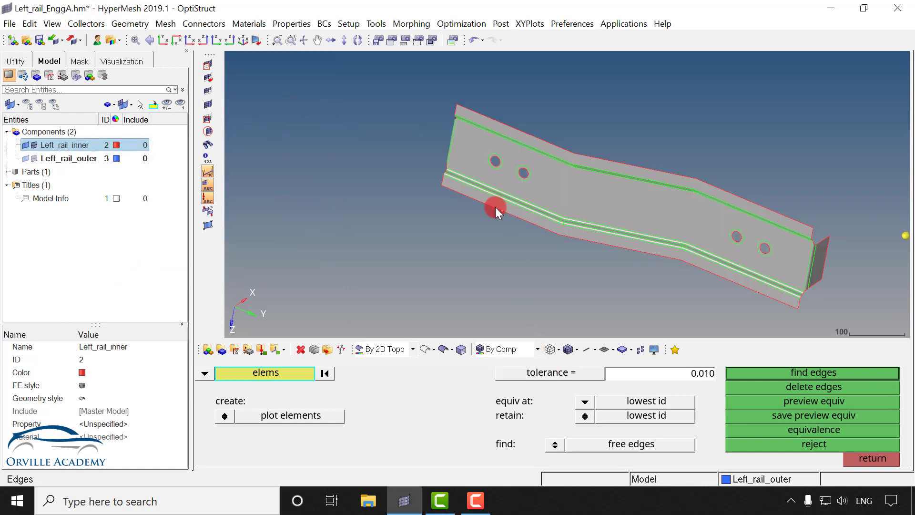
Step: Show the inner rail's round holes in an isometric view and set the mesh tool to work on surfaces
{"action": "left_click", "coordinate": [242, 41]}
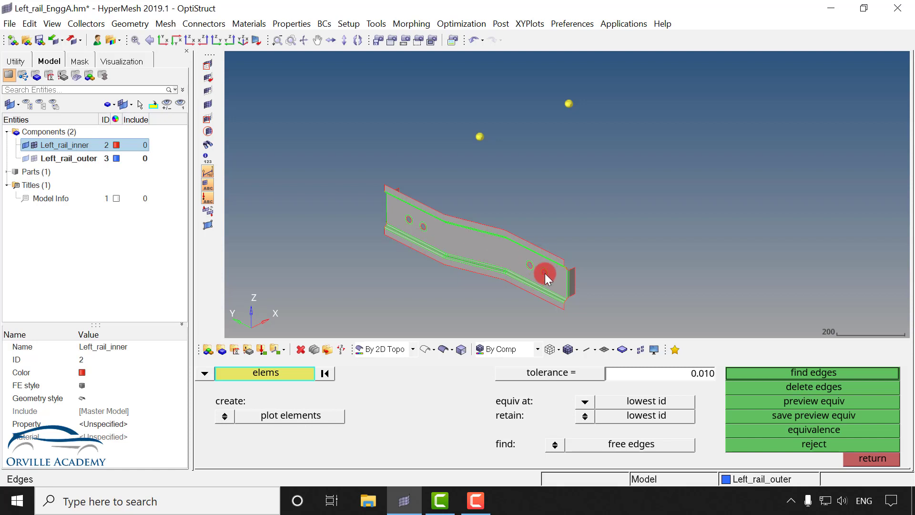
{"action": "scroll", "coordinate": [544, 275], "scroll_direction": "up", "scroll_amount": 5}
{"action": "key", "text": "F12"}
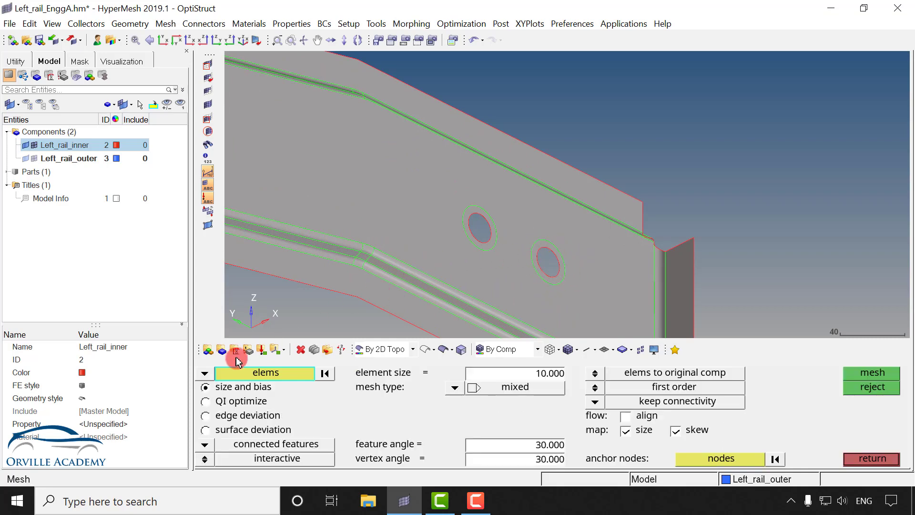
{"action": "left_click", "coordinate": [205, 372]}
{"action": "left_click", "coordinate": [241, 393]}
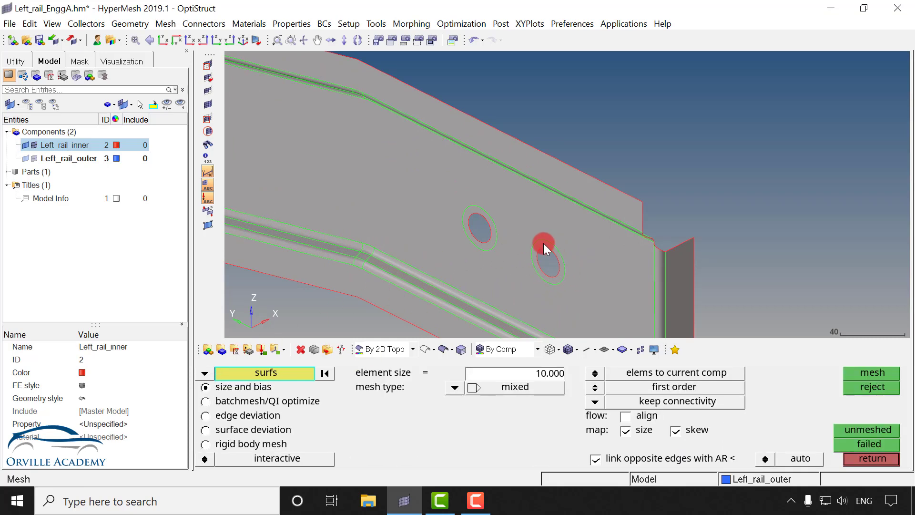
Step: Mesh the washer rings of the inner rail's holes and set both edges of the endmost ring to 8 elements
{"action": "left_click", "coordinate": [543, 244]}
{"action": "middle_click", "coordinate": [532, 264]}
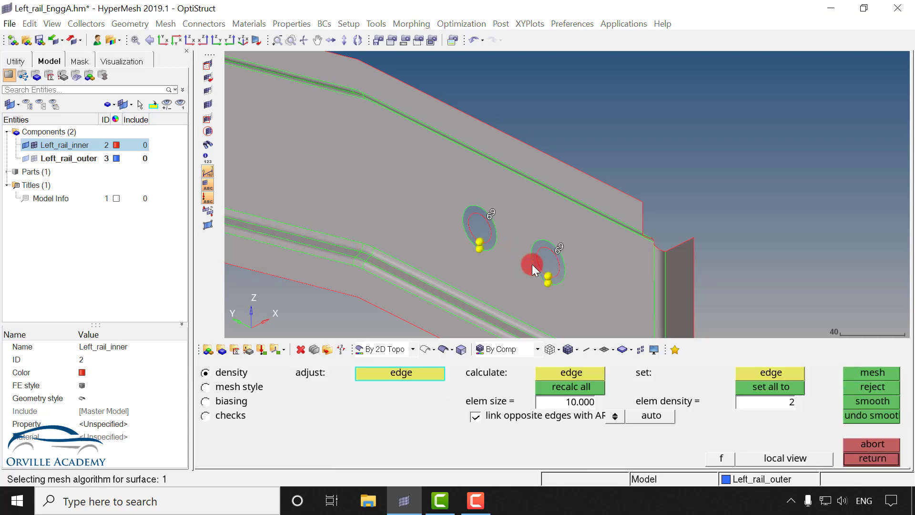
{"action": "mouse_move", "coordinate": [491, 272]}
{"action": "left_mouse_down", "text": "ctrl"}
{"action": "mouse_move", "coordinate": [384, 260]}
{"action": "mouse_move", "coordinate": [460, 266]}
{"action": "mouse_move", "coordinate": [419, 266]}
{"action": "mouse_move", "coordinate": [500, 253]}
{"action": "mouse_move", "coordinate": [494, 216]}
{"action": "left_mouse_up", "text": "ctrl"}
{"action": "right_click", "coordinate": [494, 217]}
{"action": "left_click", "coordinate": [498, 234]}
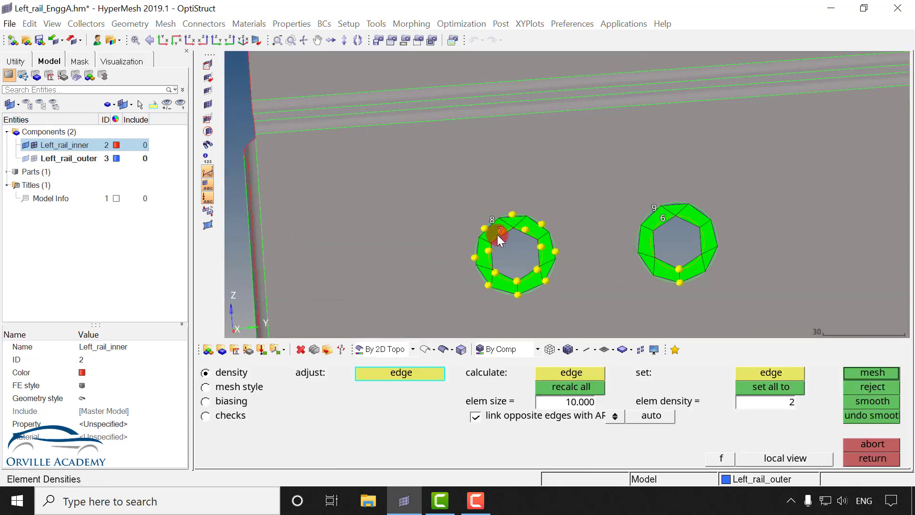
{"action": "left_click", "coordinate": [502, 236]}
{"action": "middle_click", "coordinate": [515, 252]}
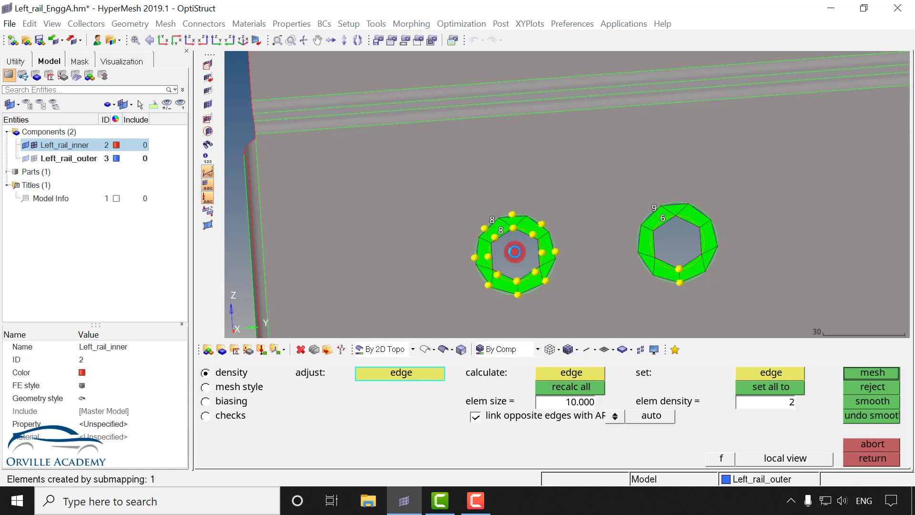
Step: Set both edges of the second hole's washer ring to 8 elements, remesh it and accept the mesh
{"action": "right_click", "coordinate": [651, 206]}
{"action": "left_click", "coordinate": [662, 218]}
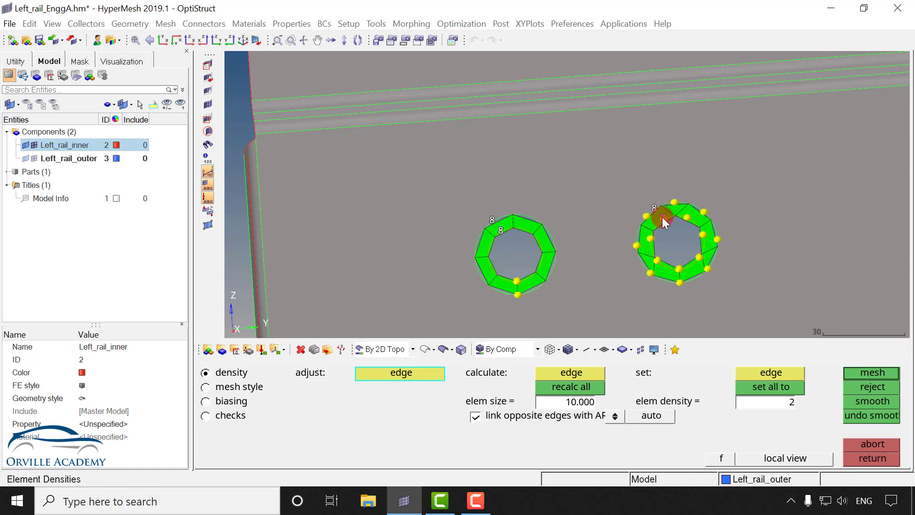
{"action": "left_click", "coordinate": [663, 219]}
{"action": "middle_click", "coordinate": [616, 240]}
{"action": "scroll", "coordinate": [595, 238], "scroll_direction": "down", "scroll_amount": 3, "text": "ctrl"}
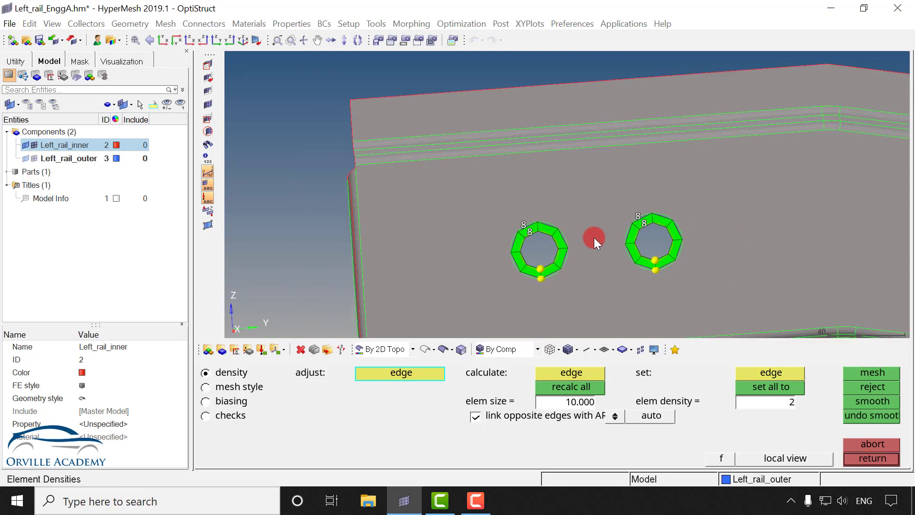
{"action": "right_click_drag", "start_coordinate": [618, 232], "coordinate": [357, 191], "text": "ctrl"}
{"action": "key", "text": "Escape"}
Step: Review the component of the meshed washer rings and undo their mesh
{"action": "right_click_drag", "start_coordinate": [609, 204], "coordinate": [229, 188], "text": "ctrl"}
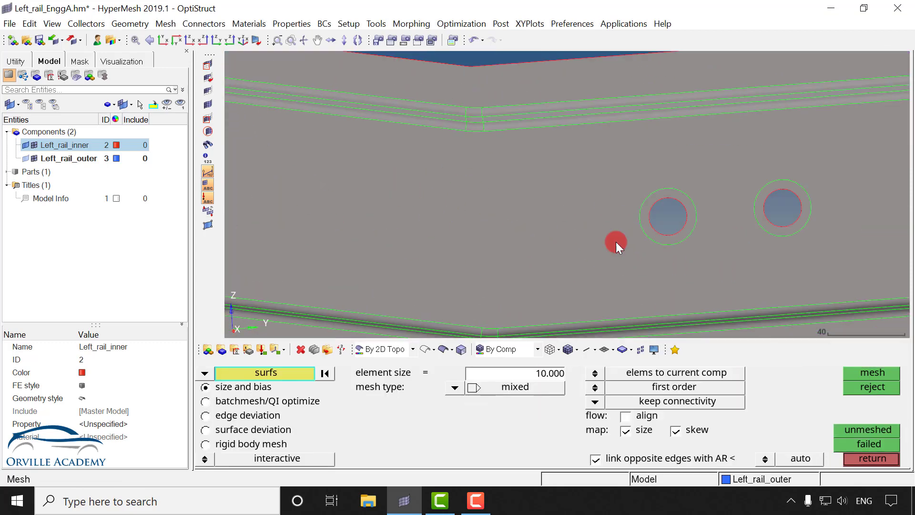
{"action": "scroll", "coordinate": [616, 242], "scroll_direction": "down", "scroll_amount": 3, "text": "ctrl"}
{"action": "right_click_drag", "start_coordinate": [462, 214], "coordinate": [808, 235], "text": "ctrl"}
{"action": "scroll", "coordinate": [519, 240], "scroll_direction": "up", "scroll_amount": 3, "text": "ctrl"}
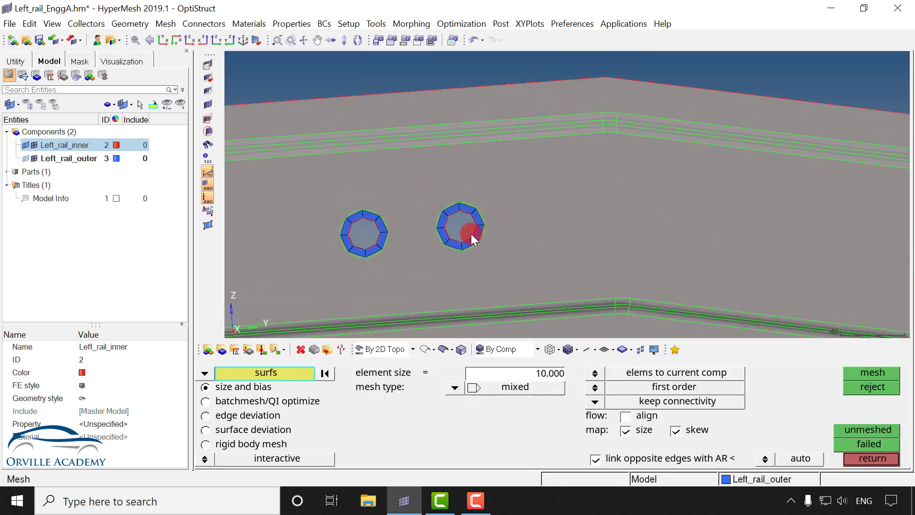
{"action": "right_click_drag", "start_coordinate": [470, 235], "coordinate": [509, 240], "text": "ctrl"}
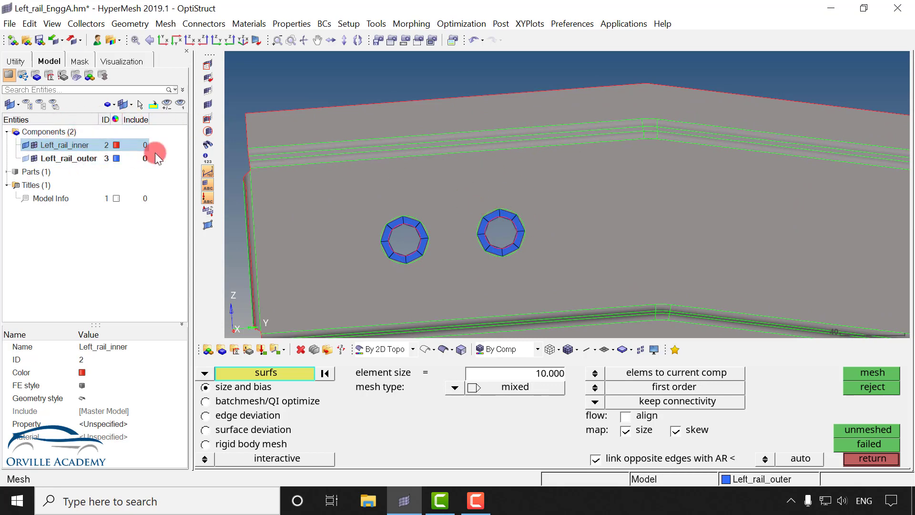
{"action": "key", "text": "ctrl+z"}
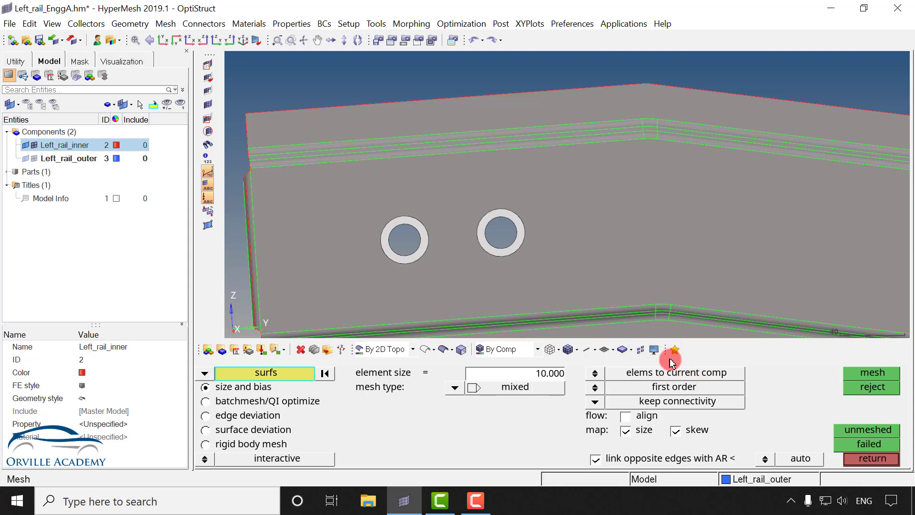
Step: Set the mesh destination to elems to surf comp
{"action": "left_click", "coordinate": [596, 373]}
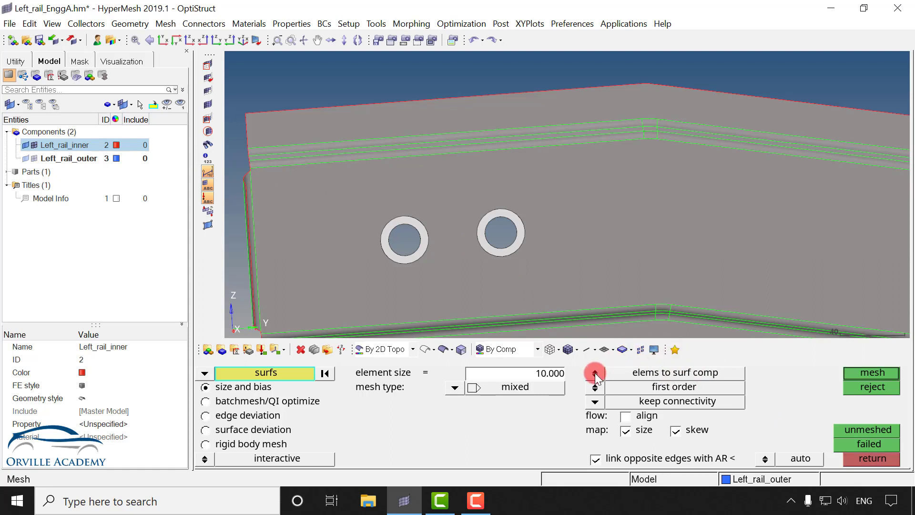
Step: Mesh the washer rings of the first hole pair and set both edges of the endmost ring to 8 elements
{"action": "middle_click", "coordinate": [393, 229]}
{"action": "left_click", "coordinate": [389, 215]}
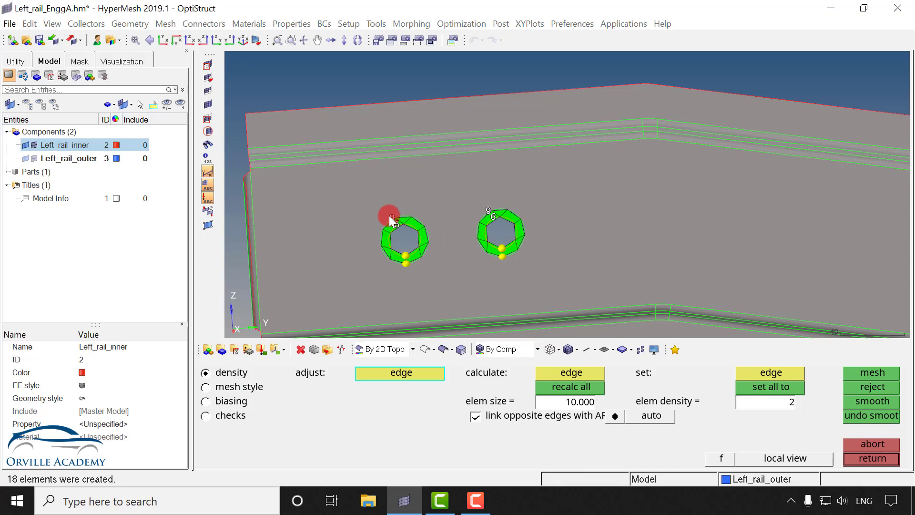
{"action": "scroll", "coordinate": [389, 215], "scroll_direction": "up", "scroll_amount": 2, "text": "ctrl"}
{"action": "right_click", "coordinate": [391, 218]}
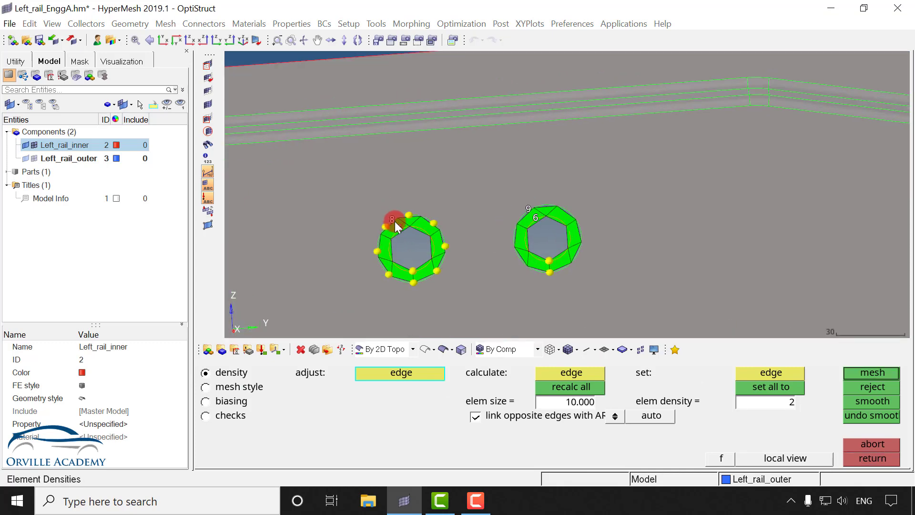
{"action": "double_click", "coordinate": [419, 236]}
{"action": "scroll", "coordinate": [391, 220], "scroll_direction": "up", "scroll_amount": 2, "text": "ctrl"}
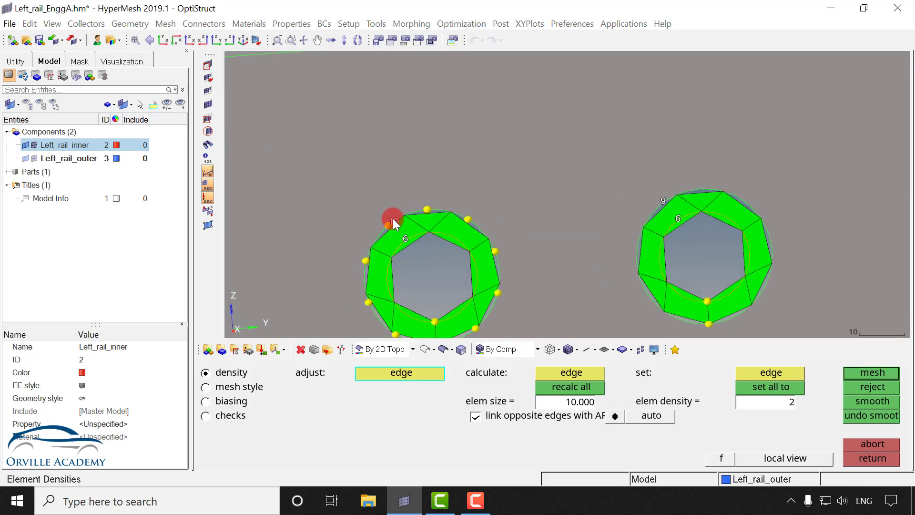
{"action": "right_click", "coordinate": [393, 219]}
{"action": "right_click", "coordinate": [392, 219]}
{"action": "double_click", "coordinate": [407, 242]}
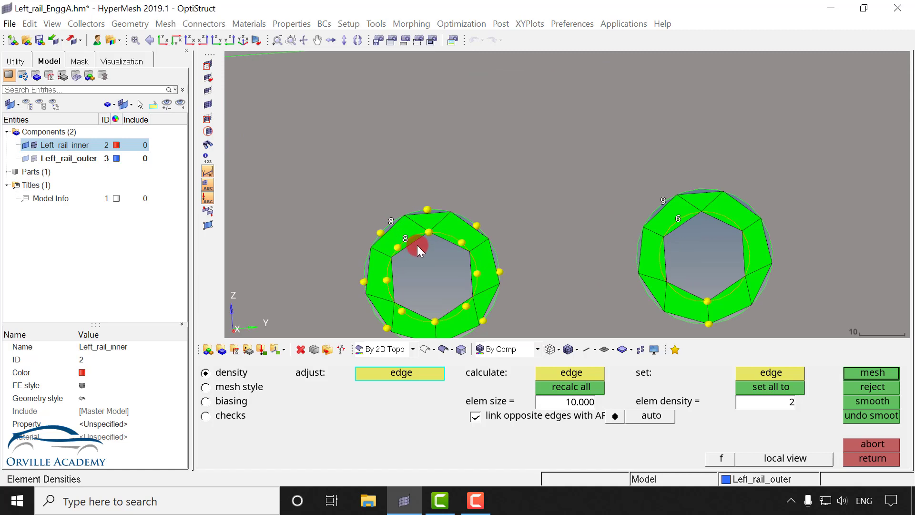
Step: Set both edges of the pair's second washer ring to 8 elements, remesh the rings and accept the mesh
{"action": "right_click_drag", "start_coordinate": [536, 249], "coordinate": [380, 235], "text": "ctrl"}
{"action": "right_click", "coordinate": [499, 181]}
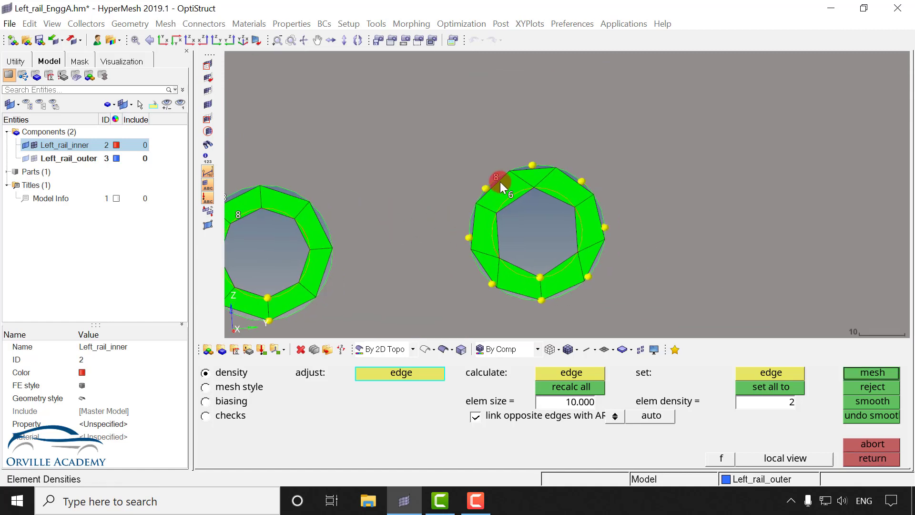
{"action": "left_click", "coordinate": [508, 196]}
{"action": "left_click", "coordinate": [509, 197]}
{"action": "middle_click", "coordinate": [517, 220]}
{"action": "middle_click", "coordinate": [517, 222]}
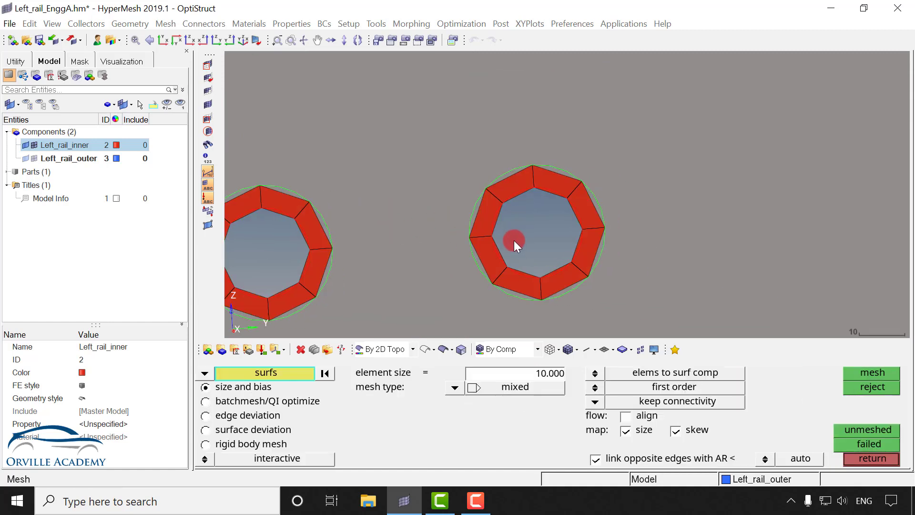
Step: Mesh the inner washer ring of the hole pair at the rail's opposite end with 8 elements on both edges
{"action": "scroll", "coordinate": [517, 220], "scroll_direction": "down", "scroll_amount": 1, "text": "ctrl"}
{"action": "right_click_drag", "start_coordinate": [462, 222], "coordinate": [200, 184], "text": "ctrl"}
{"action": "scroll", "coordinate": [479, 222], "scroll_direction": "down", "scroll_amount": 6, "text": "ctrl"}
{"action": "right_click_drag", "start_coordinate": [901, 236], "coordinate": [549, 231], "text": "ctrl"}
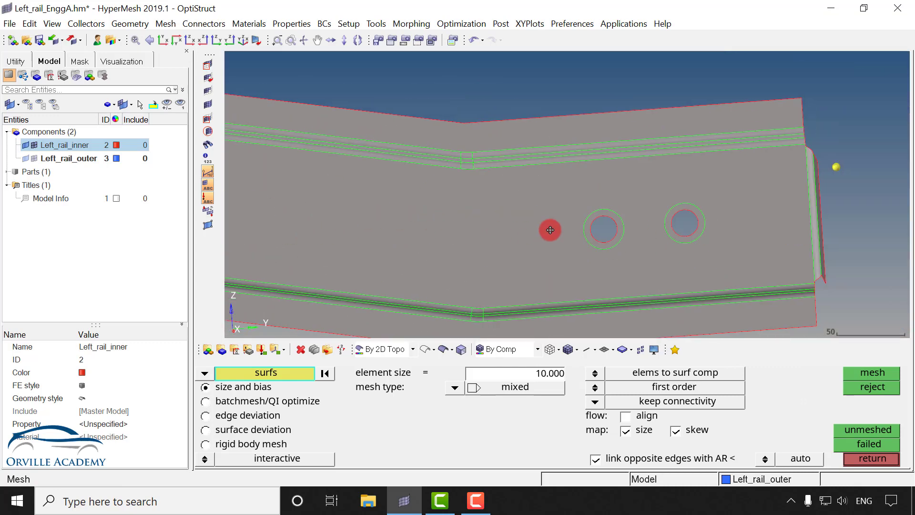
{"action": "scroll", "coordinate": [610, 235], "scroll_direction": "up", "scroll_amount": 3, "text": "ctrl"}
{"action": "left_click", "coordinate": [613, 244]}
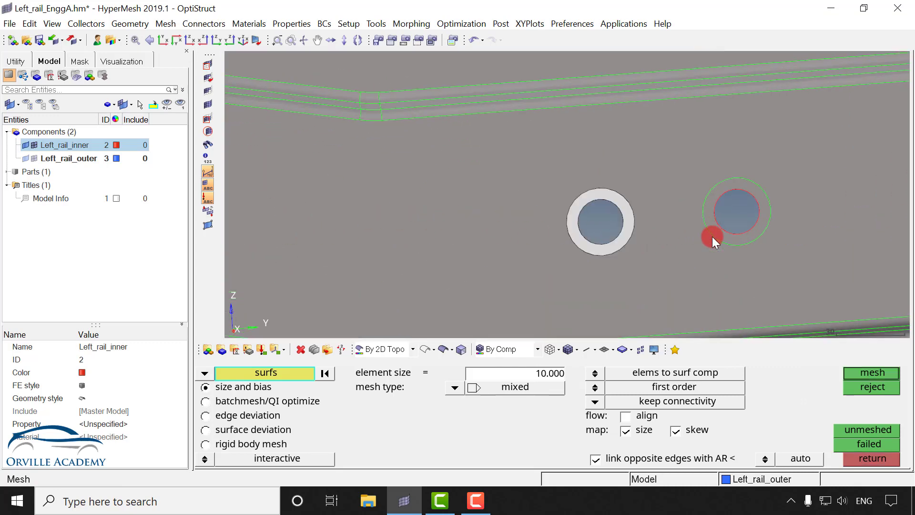
{"action": "middle_click", "coordinate": [712, 237]}
{"action": "left_click", "coordinate": [578, 190]}
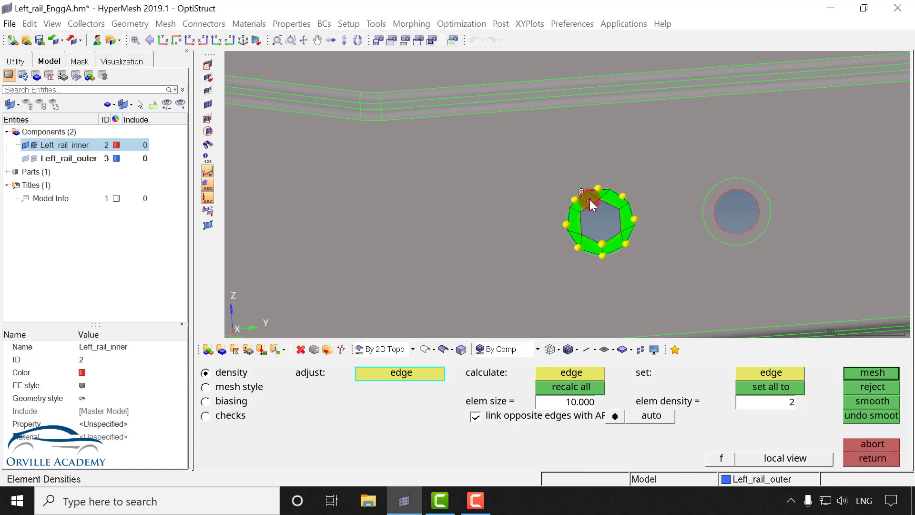
{"action": "middle_click", "coordinate": [599, 218]}
{"action": "middle_click", "coordinate": [600, 220]}
Step: Mesh the remaining washer ring nearest the rail end with 8 elements on both edges
{"action": "left_click", "coordinate": [719, 199]}
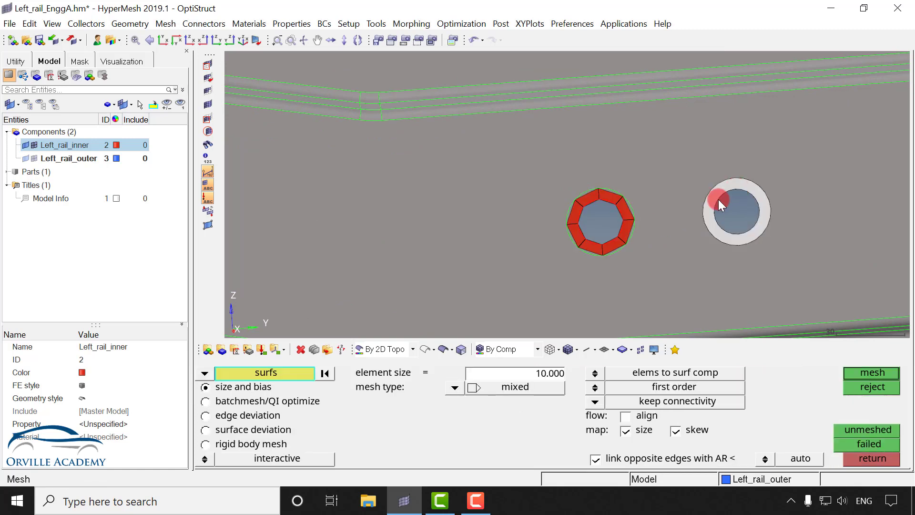
{"action": "middle_click", "coordinate": [719, 200]}
{"action": "left_click", "coordinate": [726, 192]}
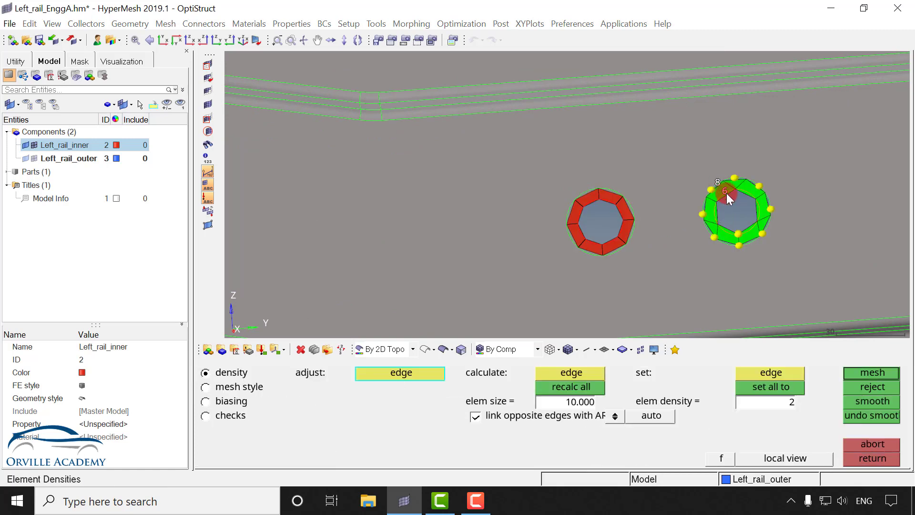
{"action": "middle_click", "coordinate": [677, 224]}
{"action": "middle_click", "coordinate": [668, 235]}
{"action": "scroll", "coordinate": [715, 233], "scroll_direction": "down", "scroll_amount": 2}
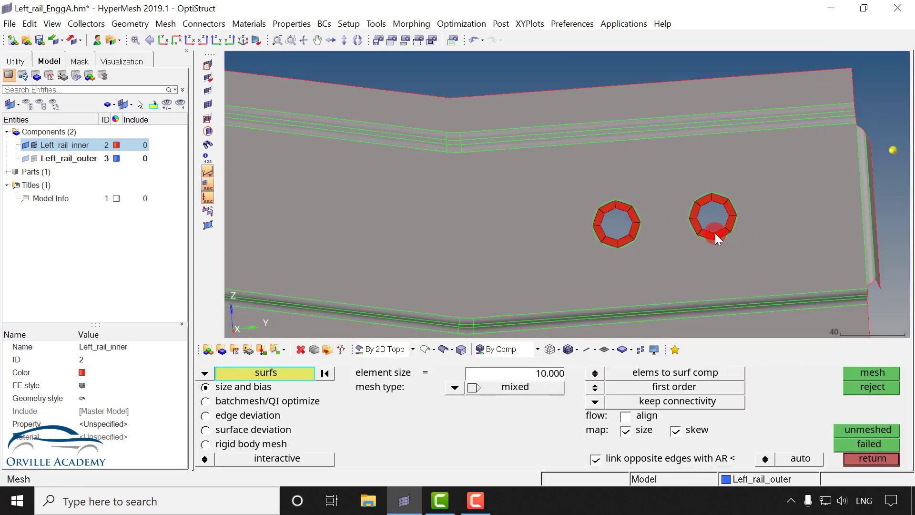
{"action": "right_click_drag", "start_coordinate": [715, 233], "coordinate": [608, 234], "text": "ctrl"}
Step: In Quick Geometry Edit, split the surfaces from the endmost meshed ring across the bend to the end flange's outer edge using multiple lines
{"action": "key", "text": "F11"}
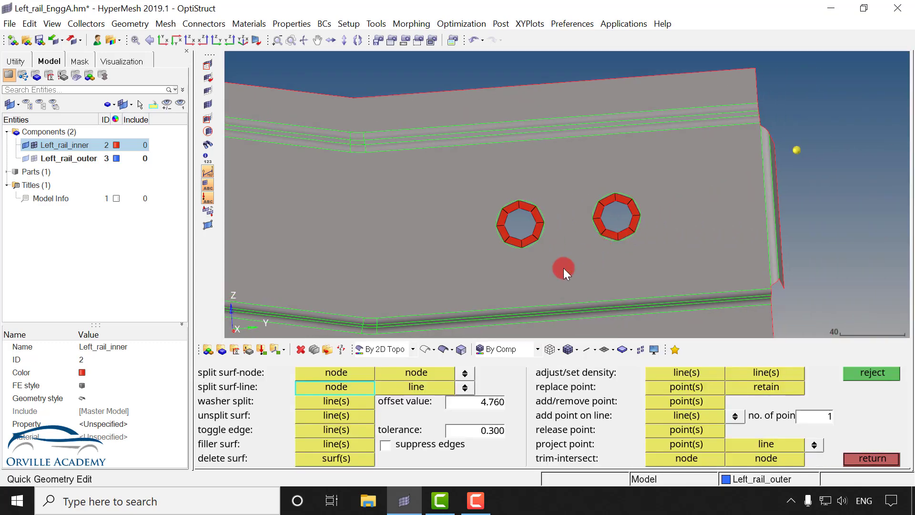
{"action": "scroll", "coordinate": [640, 212], "scroll_direction": "up", "scroll_amount": 2}
{"action": "left_click", "coordinate": [660, 221]}
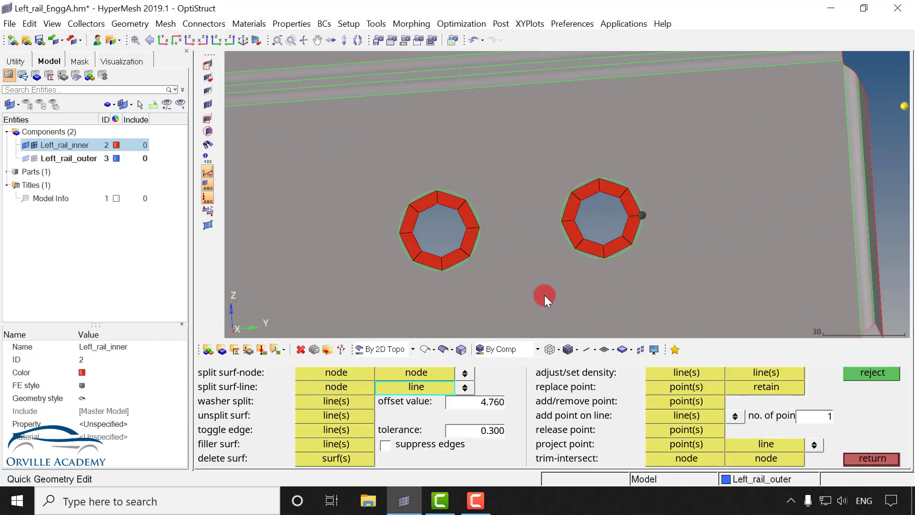
{"action": "left_click", "coordinate": [469, 389]}
{"action": "scroll", "coordinate": [653, 221], "scroll_direction": "down", "scroll_amount": 2}
{"action": "left_click_drag", "start_coordinate": [708, 193], "coordinate": [723, 176], "text": "ctrl"}
{"action": "left_click", "coordinate": [734, 193]}
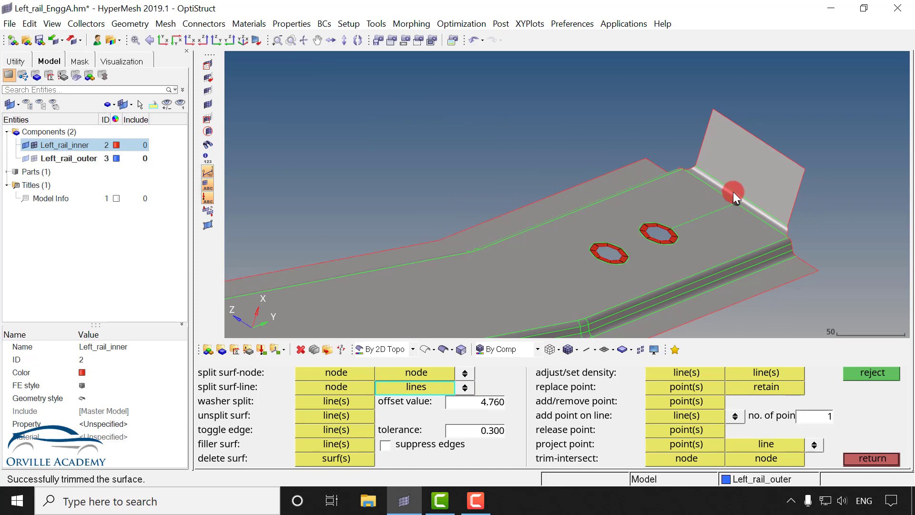
{"action": "left_click", "coordinate": [764, 150]}
Step: Split the web surface between the two washer rings of this hole pair with a node-to-node cut
{"action": "scroll", "coordinate": [729, 166], "scroll_direction": "down", "scroll_amount": 2}
{"action": "right_click_drag", "start_coordinate": [524, 222], "coordinate": [656, 156], "text": "ctrl"}
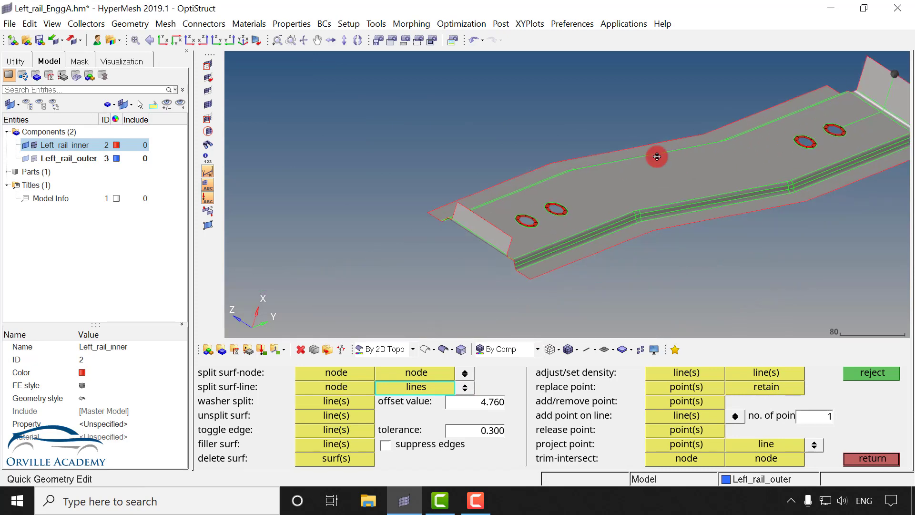
{"action": "left_click_drag", "start_coordinate": [609, 258], "coordinate": [773, 148], "text": "ctrl"}
{"action": "right_click", "coordinate": [773, 127]}
{"action": "scroll", "coordinate": [777, 108], "scroll_direction": "up", "scroll_amount": 3, "text": "ctrl"}
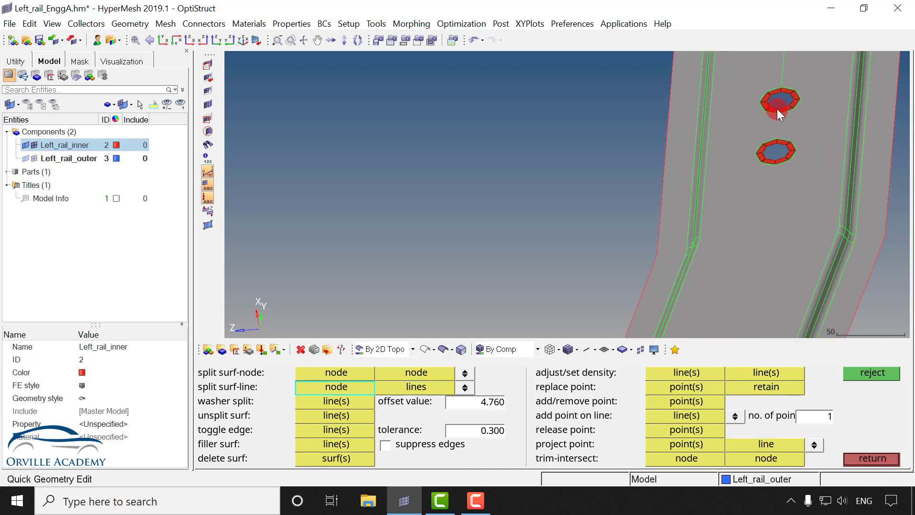
{"action": "right_click_drag", "start_coordinate": [782, 114], "coordinate": [752, 180], "text": "ctrl"}
{"action": "left_click", "coordinate": [341, 373]}
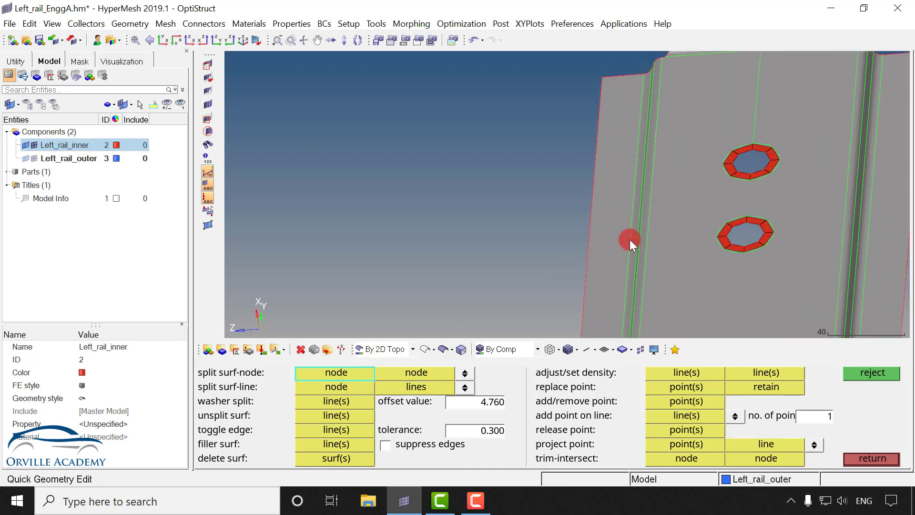
{"action": "left_click", "coordinate": [746, 179]}
{"action": "left_click", "coordinate": [752, 215]}
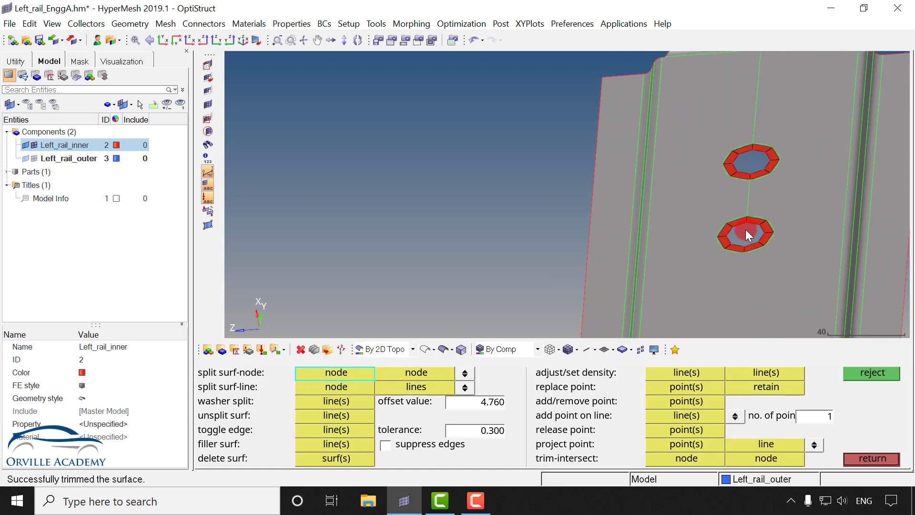
Step: Split the web surface lengthwise between the facing washer rings of the two hole pairs, node to node
{"action": "scroll", "coordinate": [738, 248], "scroll_direction": "down", "scroll_amount": 2, "text": "ctrl"}
{"action": "right_click_drag", "start_coordinate": [732, 274], "coordinate": [742, 138], "text": "ctrl"}
{"action": "scroll", "coordinate": [691, 236], "scroll_direction": "down", "scroll_amount": 1, "text": "ctrl"}
{"action": "right_click_drag", "start_coordinate": [694, 262], "coordinate": [700, 237], "text": "ctrl"}
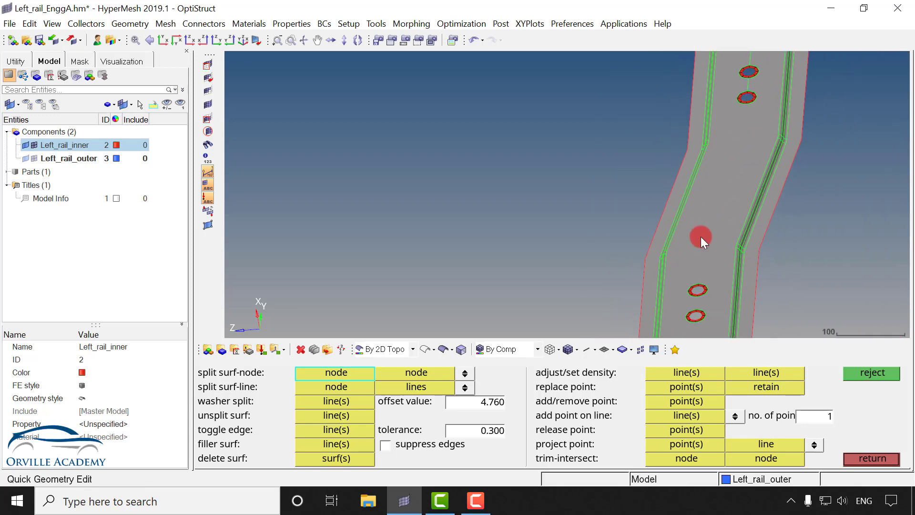
{"action": "scroll", "coordinate": [699, 281], "scroll_direction": "up", "scroll_amount": 4, "text": "ctrl"}
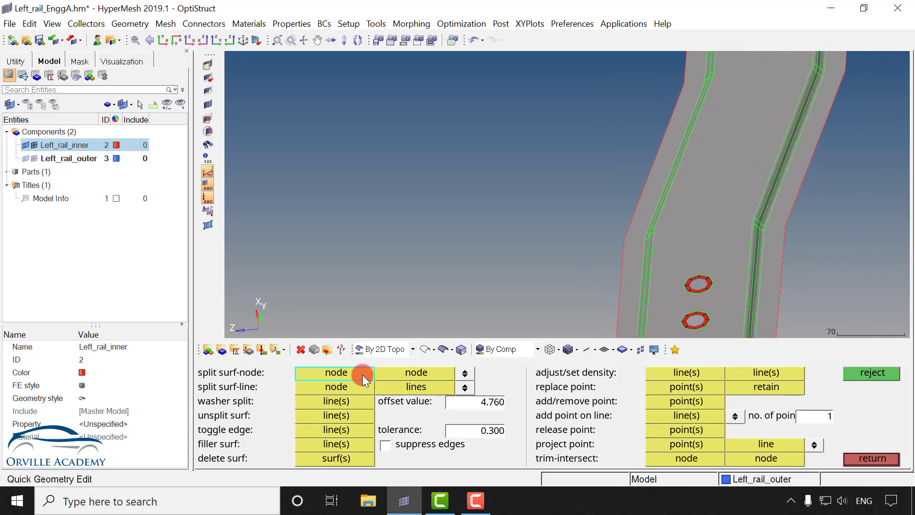
{"action": "left_click", "coordinate": [700, 276]}
{"action": "scroll", "coordinate": [726, 200], "scroll_direction": "down", "scroll_amount": 3, "text": "ctrl"}
{"action": "mouse_move", "coordinate": [766, 105]}
{"action": "right_mouse_down", "text": "ctrl"}
{"action": "mouse_move", "coordinate": [729, 270]}
{"action": "mouse_move", "coordinate": [777, 95]}
{"action": "right_mouse_up", "text": "ctrl"}
{"action": "scroll", "coordinate": [722, 193], "scroll_direction": "up", "scroll_amount": 3, "text": "ctrl"}
{"action": "left_click", "coordinate": [746, 170]}
Step: Split the web surface between the two washer rings of the other hole pair, picking nodes on their outer edges
{"action": "scroll", "coordinate": [736, 193], "scroll_direction": "down", "scroll_amount": 4, "text": "ctrl"}
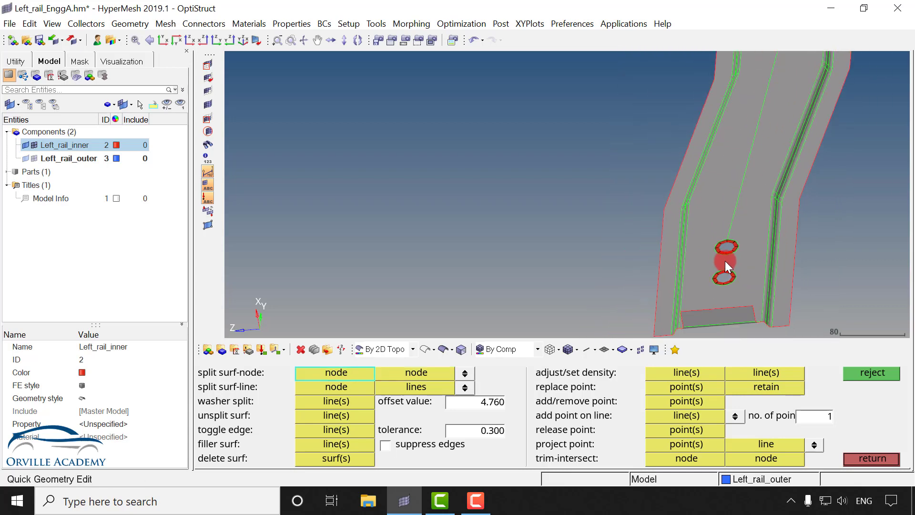
{"action": "scroll", "coordinate": [721, 258], "scroll_direction": "up", "scroll_amount": 3, "text": "ctrl"}
{"action": "scroll", "coordinate": [718, 250], "scroll_direction": "up", "scroll_amount": 2, "text": "ctrl"}
{"action": "left_click", "coordinate": [738, 238]}
{"action": "left_click", "coordinate": [748, 289]}
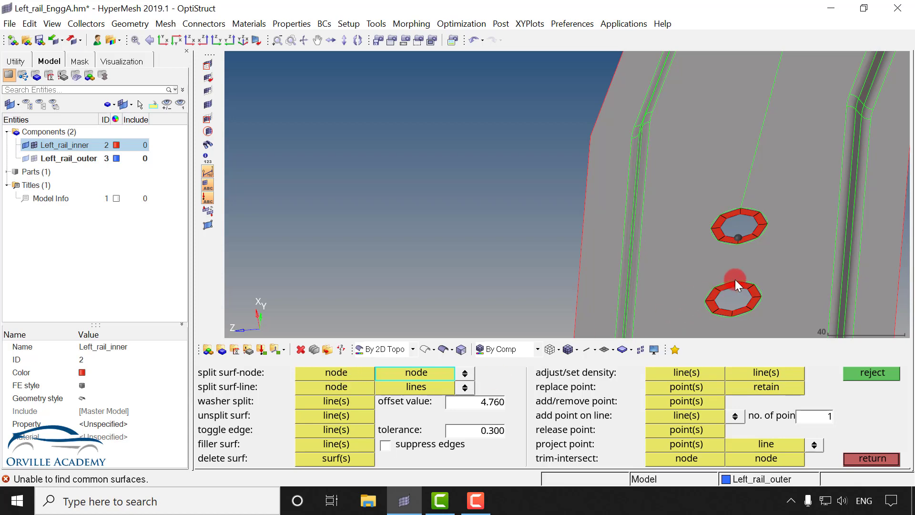
{"action": "left_click_drag", "start_coordinate": [736, 282], "coordinate": [557, 121], "text": "ctrl"}
{"action": "left_click_drag", "start_coordinate": [461, 127], "coordinate": [453, 207], "text": "ctrl"}
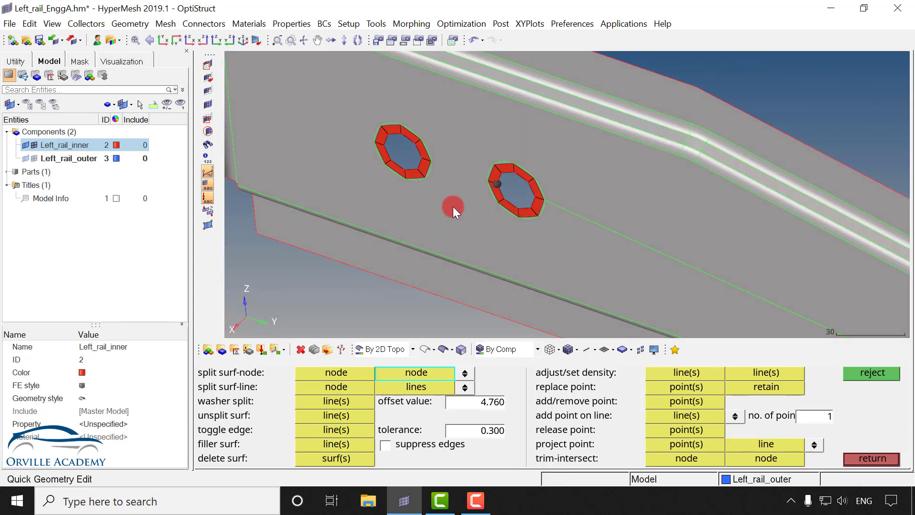
{"action": "left_click", "coordinate": [335, 370]}
{"action": "scroll", "coordinate": [494, 184], "scroll_direction": "up", "scroll_amount": 3, "text": "ctrl"}
{"action": "left_click", "coordinate": [484, 177]}
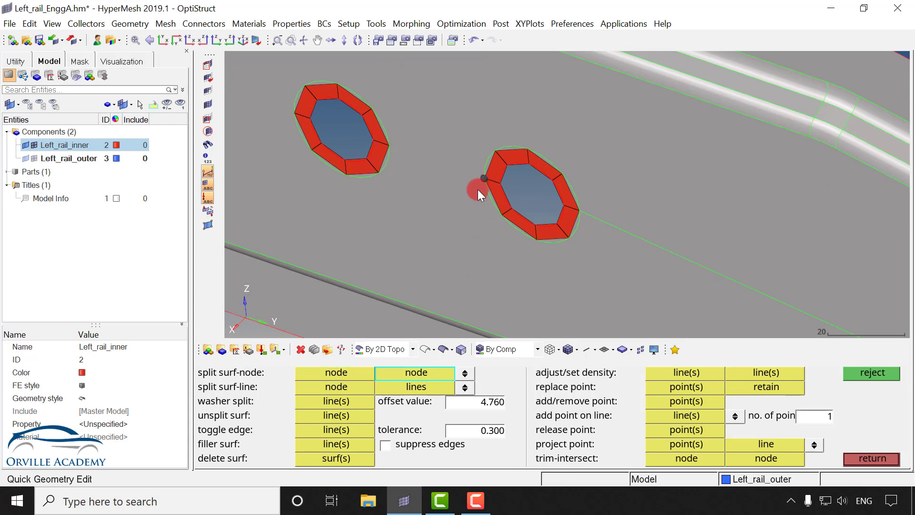
Step: Split the surfaces from this pair's endmost washer ring across the bend to the adjacent end flange's outer edge
{"action": "scroll", "coordinate": [392, 173], "scroll_direction": "down", "scroll_amount": 3, "text": "ctrl"}
{"action": "right_click_drag", "start_coordinate": [392, 173], "coordinate": [498, 258], "text": "ctrl"}
{"action": "left_click", "coordinate": [337, 386]}
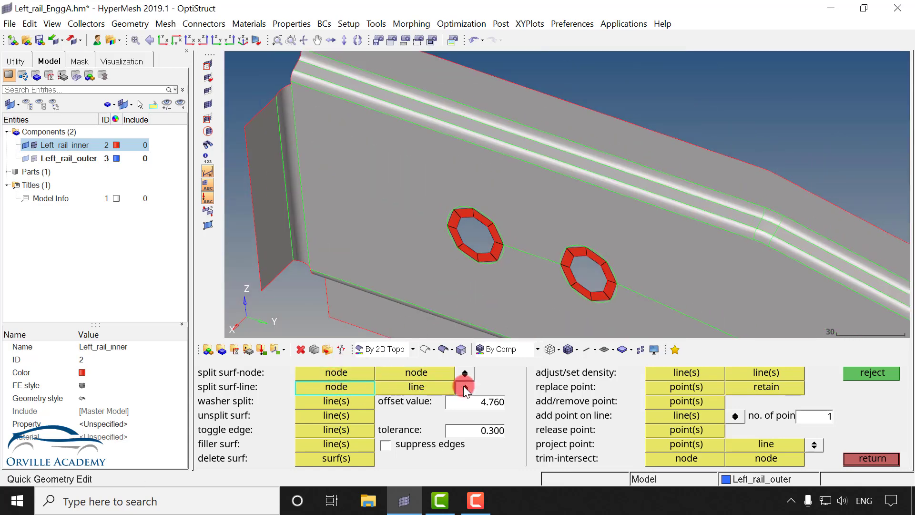
{"action": "left_click", "coordinate": [441, 220]}
{"action": "left_click", "coordinate": [298, 202]}
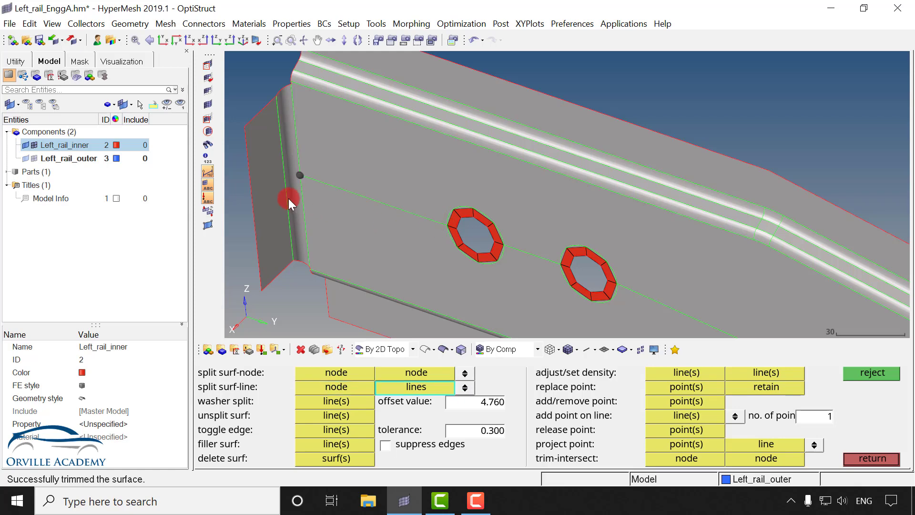
{"action": "scroll", "coordinate": [353, 205], "scroll_direction": "down", "scroll_amount": 4, "text": "ctrl"}
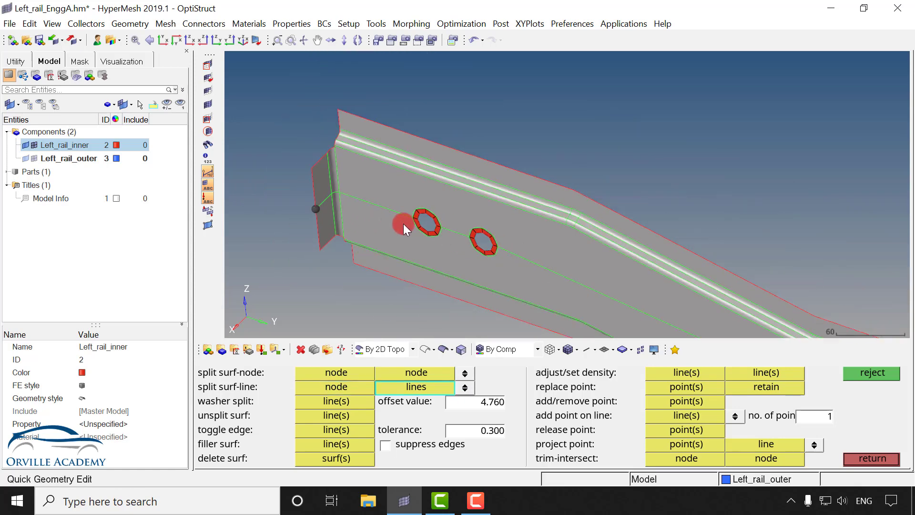
{"action": "right_click_drag", "start_coordinate": [503, 257], "coordinate": [494, 161], "text": "ctrl"}
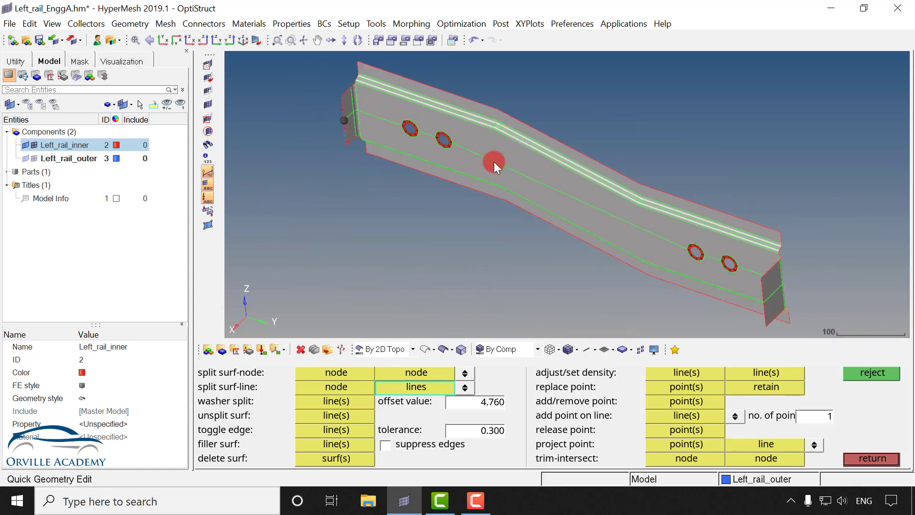
Step: Split the surfaces from the top node of the endmost washer ring across the upper bend lines to the upper flange's outer edge
{"action": "left_click", "coordinate": [575, 222]}
{"action": "scroll", "coordinate": [365, 106], "scroll_direction": "up", "scroll_amount": 2, "text": "ctrl"}
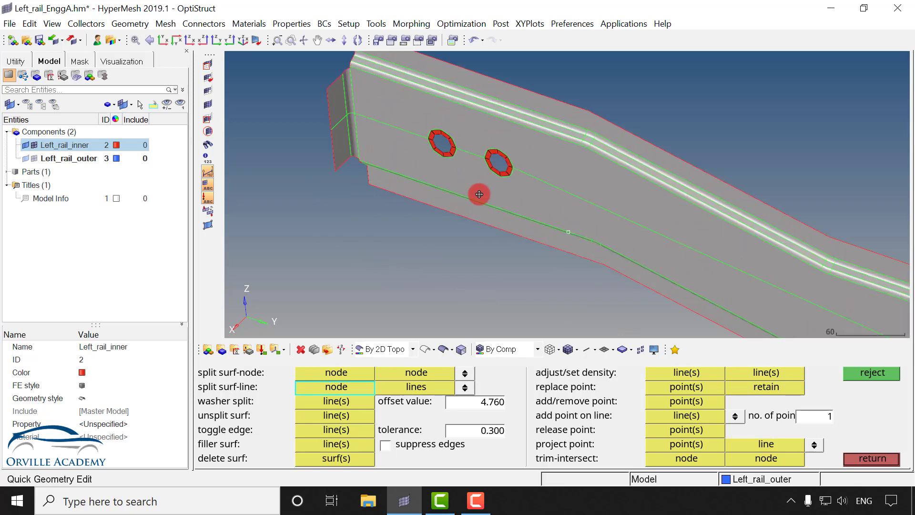
{"action": "scroll", "coordinate": [434, 153], "scroll_direction": "up", "scroll_amount": 2, "text": "ctrl"}
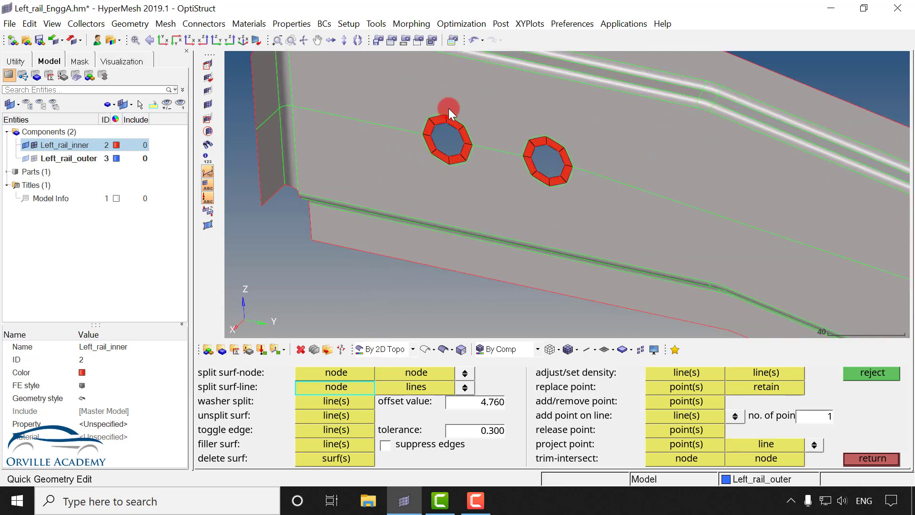
{"action": "left_click", "coordinate": [449, 113]}
{"action": "left_click_drag", "start_coordinate": [449, 114], "coordinate": [470, 225], "text": "ctrl"}
{"action": "left_click", "coordinate": [462, 182]}
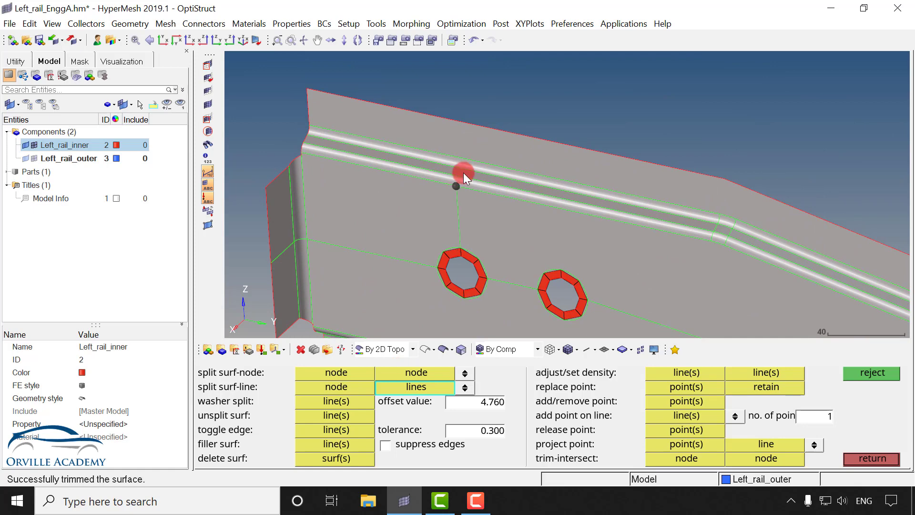
{"action": "scroll", "coordinate": [460, 163], "scroll_direction": "up", "scroll_amount": 1, "text": "ctrl"}
{"action": "scroll", "coordinate": [461, 163], "scroll_direction": "up", "scroll_amount": 1, "text": "ctrl"}
{"action": "left_click", "coordinate": [471, 157]}
{"action": "left_click", "coordinate": [491, 96]}
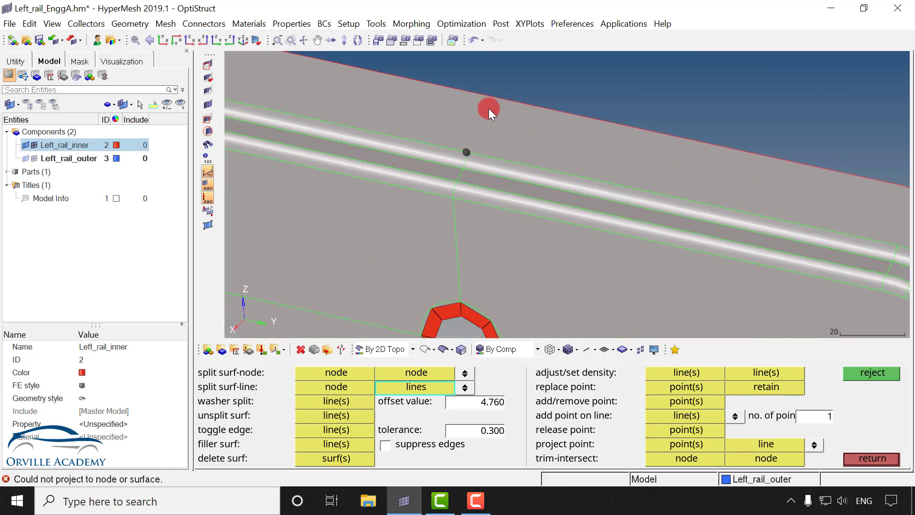
{"action": "left_click", "coordinate": [487, 99]}
Step: Split the surfaces from the bottom node of the endmost washer ring across the lower bend lines to the lower flange's outer edge
{"action": "scroll", "coordinate": [476, 163], "scroll_direction": "down", "scroll_amount": 2, "text": "ctrl"}
{"action": "right_click_drag", "start_coordinate": [463, 324], "coordinate": [508, 238], "text": "ctrl"}
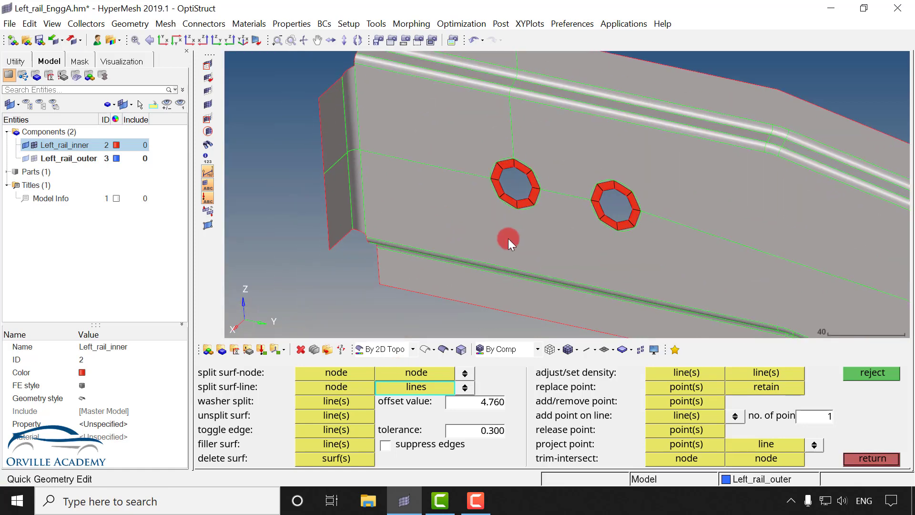
{"action": "right_click", "coordinate": [494, 254]}
{"action": "left_click_drag", "start_coordinate": [504, 254], "coordinate": [547, 216], "text": "ctrl"}
{"action": "scroll", "coordinate": [553, 221], "scroll_direction": "up", "scroll_amount": 2, "text": "ctrl"}
{"action": "left_click", "coordinate": [554, 221]}
{"action": "right_click_drag", "start_coordinate": [547, 247], "coordinate": [528, 160], "text": "ctrl"}
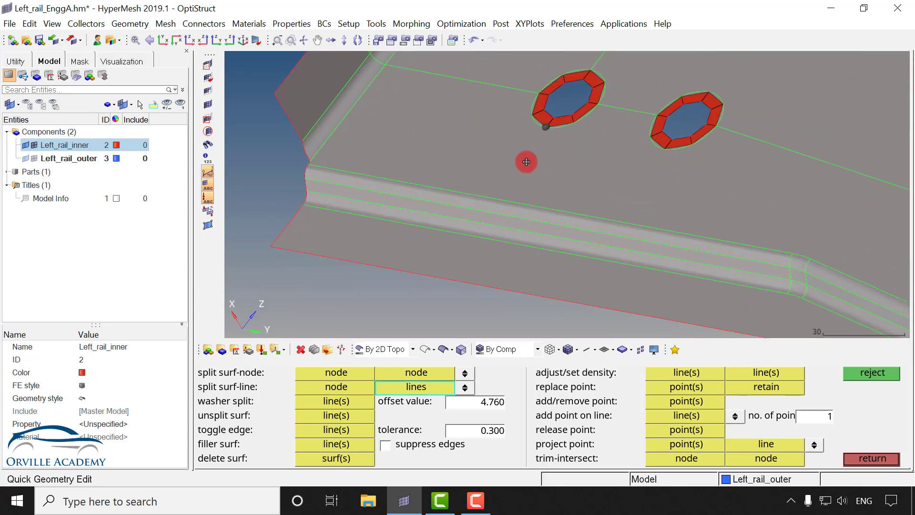
{"action": "left_click", "coordinate": [506, 198]}
{"action": "left_click", "coordinate": [489, 226]}
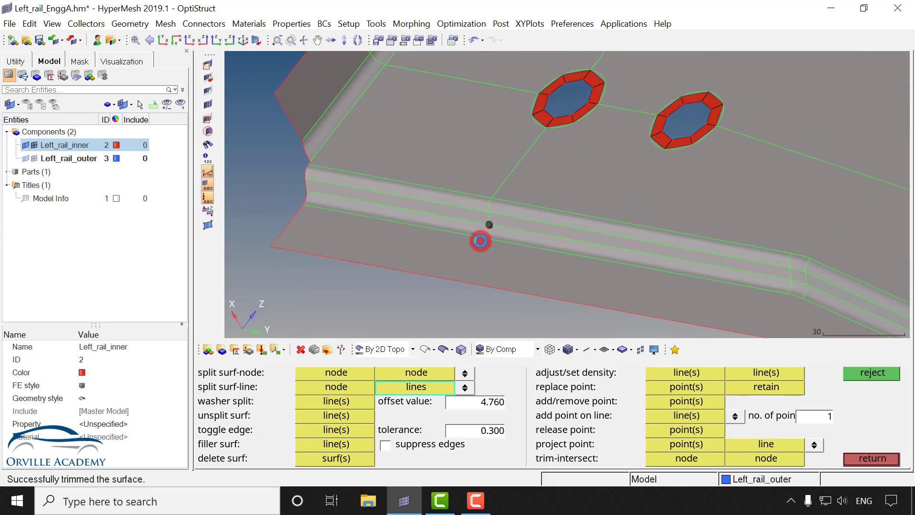
Step: Split the surfaces from the bottom node of this pair's second washer ring across the lower bend to the lower flange's outer edge
{"action": "scroll", "coordinate": [650, 146], "scroll_direction": "up", "scroll_amount": 2, "text": "ctrl"}
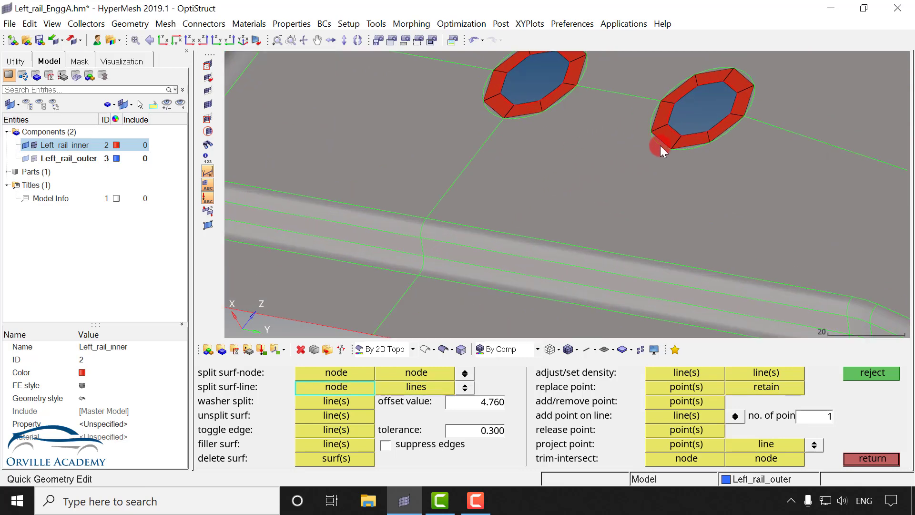
{"action": "left_click", "coordinate": [669, 148]}
{"action": "right_click_drag", "start_coordinate": [647, 231], "coordinate": [618, 147], "text": "ctrl"}
{"action": "left_click", "coordinate": [590, 169]}
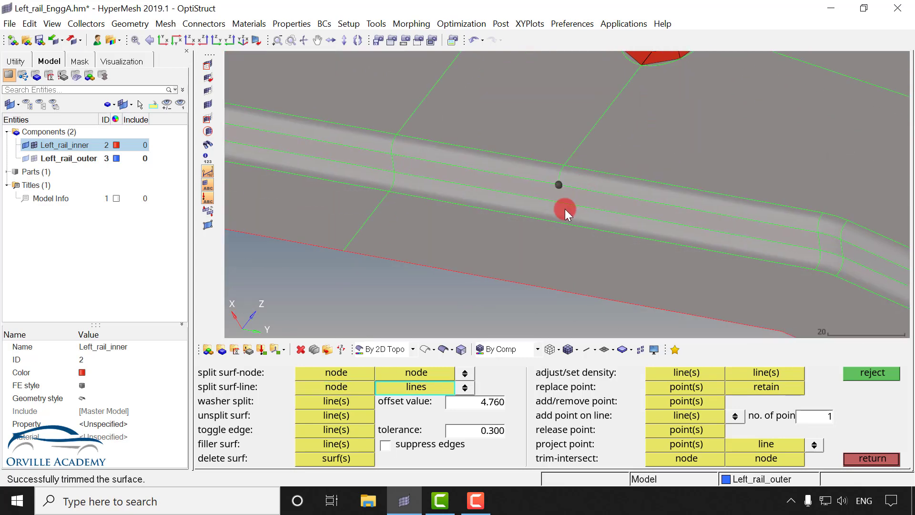
{"action": "left_click", "coordinate": [551, 225]}
{"action": "left_click", "coordinate": [530, 285]}
Step: Split the surfaces from the top node of the same washer ring across the upper bend to the upper flange's outer edge
{"action": "right_click_drag", "start_coordinate": [576, 202], "coordinate": [478, 348], "text": "ctrl"}
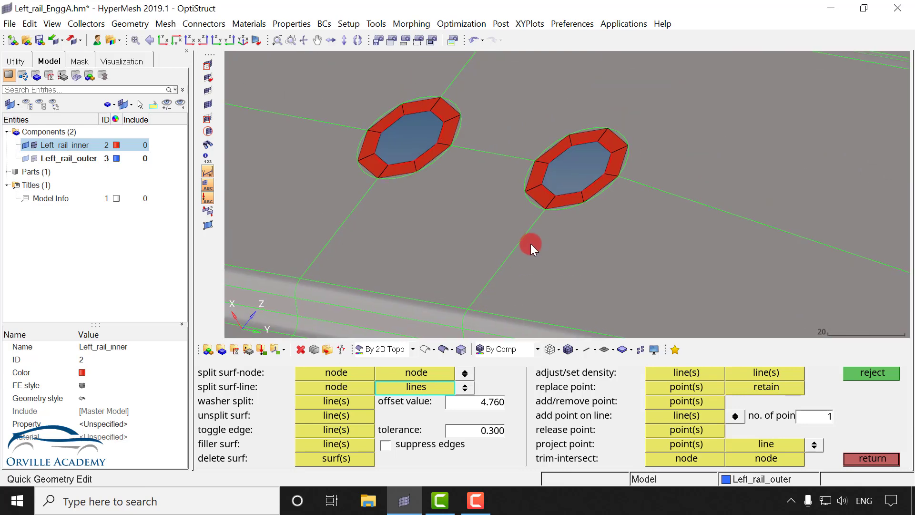
{"action": "middle_click", "coordinate": [530, 244]}
{"action": "right_click_drag", "start_coordinate": [585, 149], "coordinate": [512, 295], "text": "ctrl"}
{"action": "left_click", "coordinate": [532, 276]}
{"action": "left_click", "coordinate": [587, 165]}
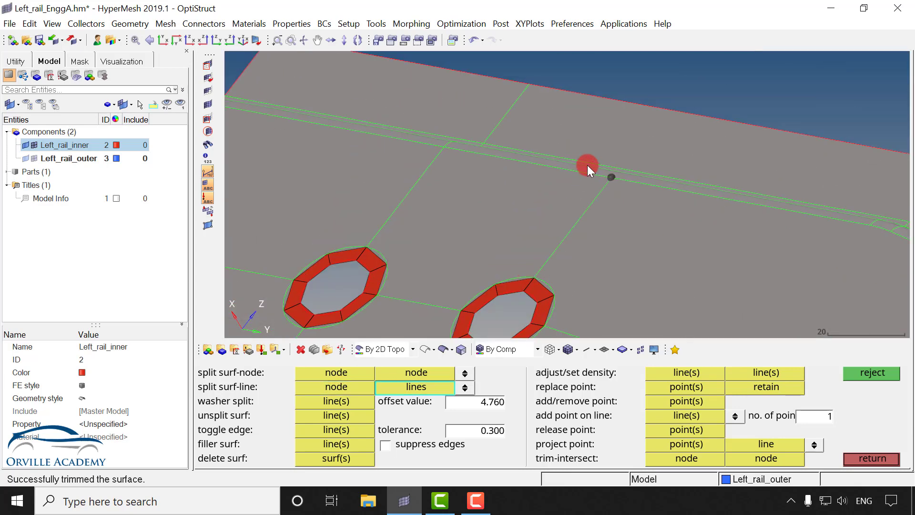
{"action": "left_click_drag", "start_coordinate": [605, 164], "coordinate": [567, 219], "text": "ctrl"}
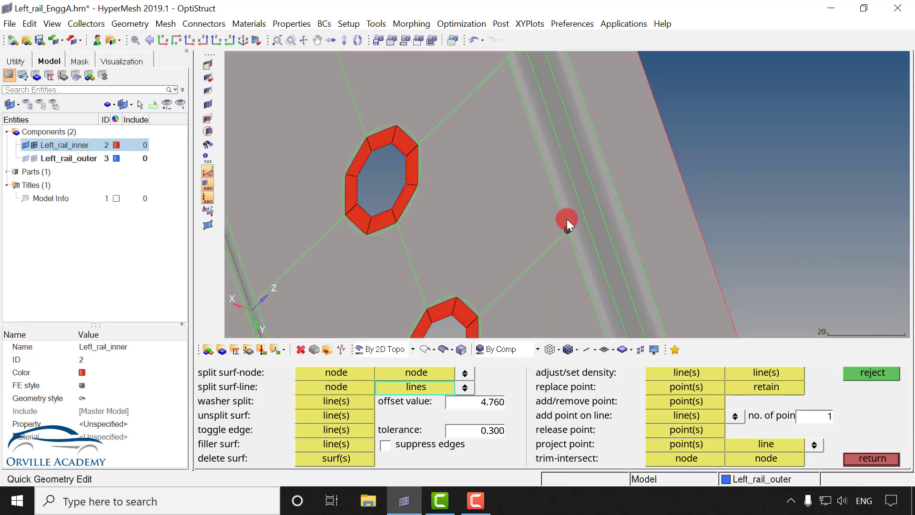
{"action": "left_click", "coordinate": [586, 222]}
{"action": "left_click", "coordinate": [627, 217]}
{"action": "left_click", "coordinate": [680, 196]}
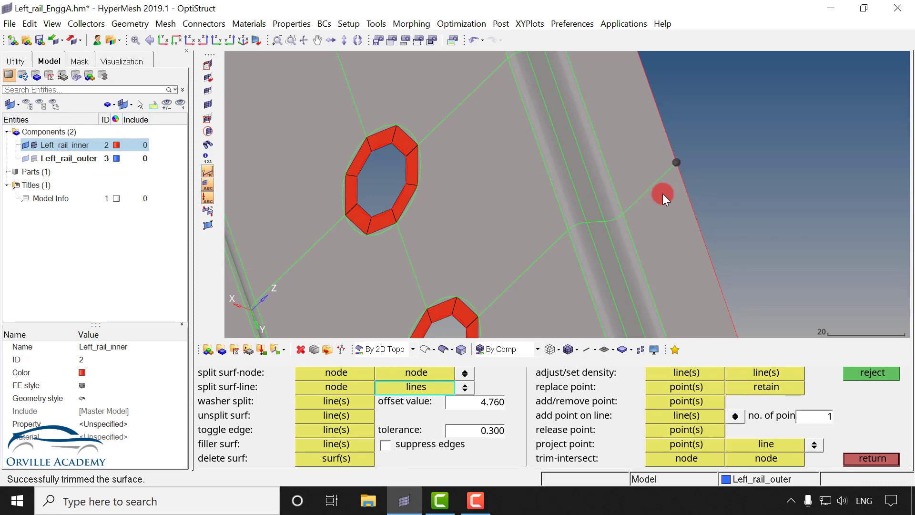
Step: Split the surfaces from the inner washer ring of the hole pair at the rail's other end, across the upper bend to the flange edge
{"action": "scroll", "coordinate": [619, 198], "scroll_direction": "down", "scroll_amount": 3, "text": "ctrl"}
{"action": "right_click_drag", "start_coordinate": [570, 270], "coordinate": [582, 148], "text": "ctrl"}
{"action": "middle_click", "coordinate": [616, 297]}
{"action": "right_click_drag", "start_coordinate": [616, 297], "coordinate": [596, 122], "text": "ctrl"}
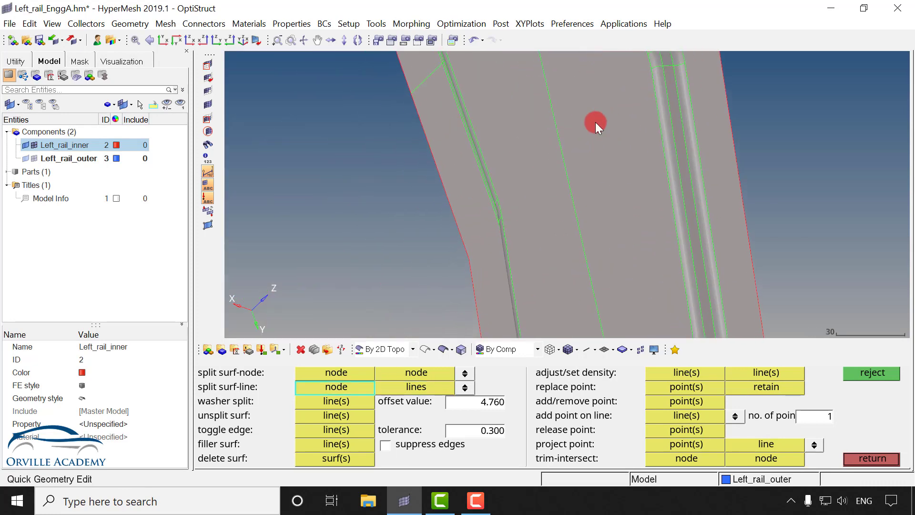
{"action": "scroll", "coordinate": [606, 148], "scroll_direction": "down", "scroll_amount": 2, "text": "ctrl"}
{"action": "right_click_drag", "start_coordinate": [605, 301], "coordinate": [592, 143], "text": "ctrl"}
{"action": "right_click_drag", "start_coordinate": [616, 224], "coordinate": [589, 44], "text": "ctrl"}
{"action": "scroll", "coordinate": [646, 182], "scroll_direction": "up", "scroll_amount": 1, "text": "ctrl"}
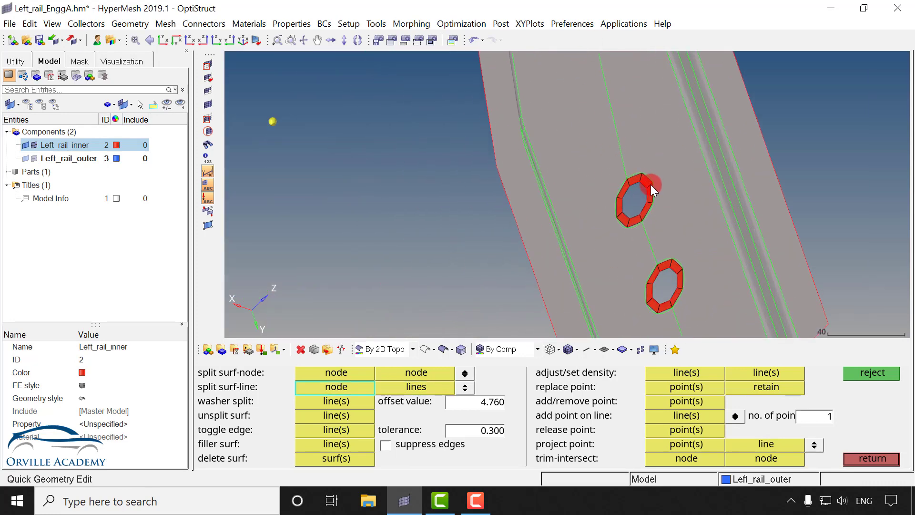
{"action": "left_click", "coordinate": [658, 182]}
{"action": "scroll", "coordinate": [709, 171], "scroll_direction": "up", "scroll_amount": 1, "text": "ctrl"}
{"action": "left_click", "coordinate": [715, 165]}
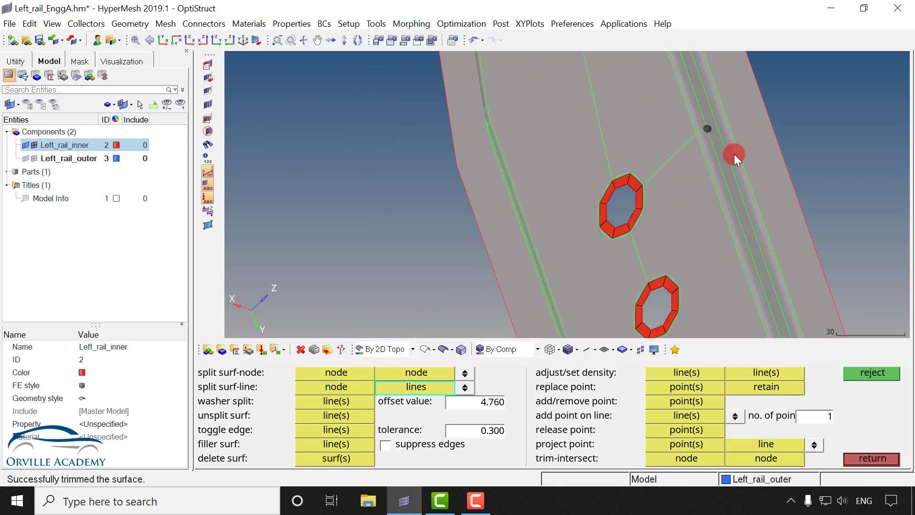
{"action": "left_click", "coordinate": [773, 153]}
{"action": "middle_click", "coordinate": [602, 218]}
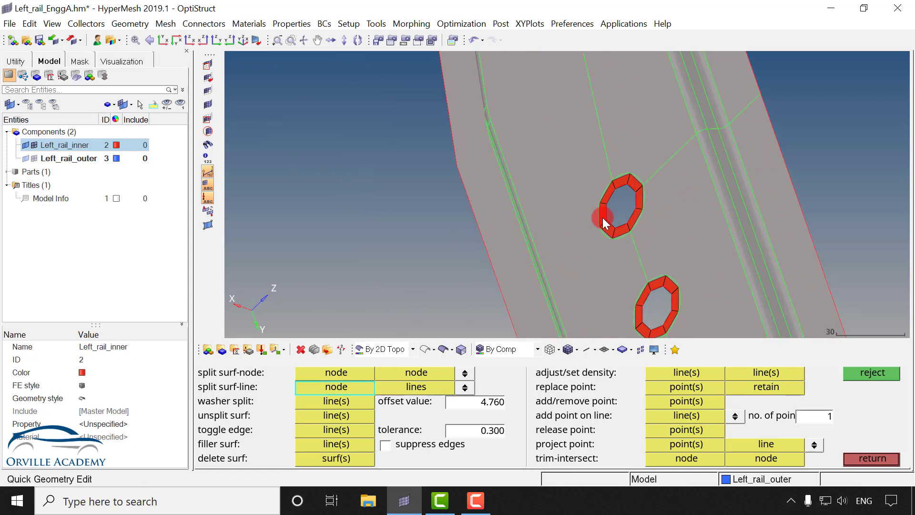
Step: Split the surfaces from that pair's endmost washer ring across the upper bend lines to the upper flange's outer edge
{"action": "right_click_drag", "start_coordinate": [602, 217], "coordinate": [560, 135], "text": "ctrl"}
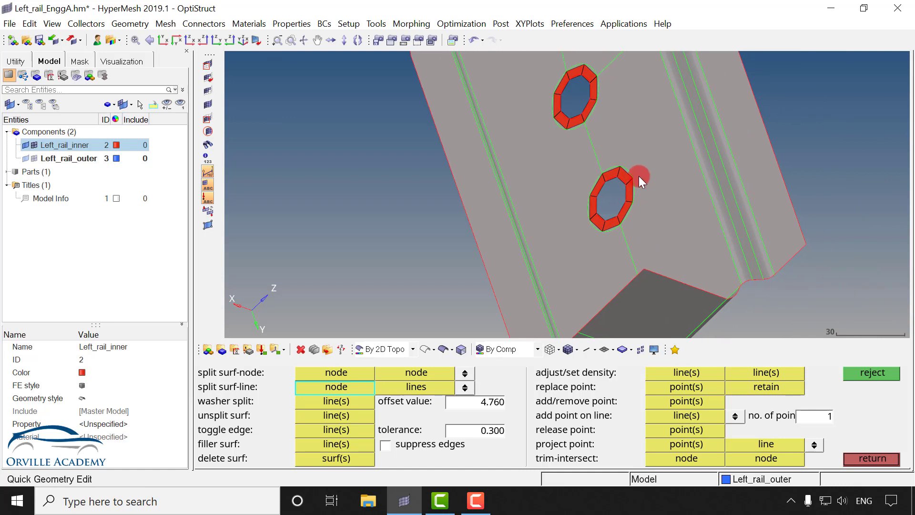
{"action": "left_click", "coordinate": [633, 177]}
{"action": "left_click", "coordinate": [699, 169]}
{"action": "left_click", "coordinate": [715, 171]}
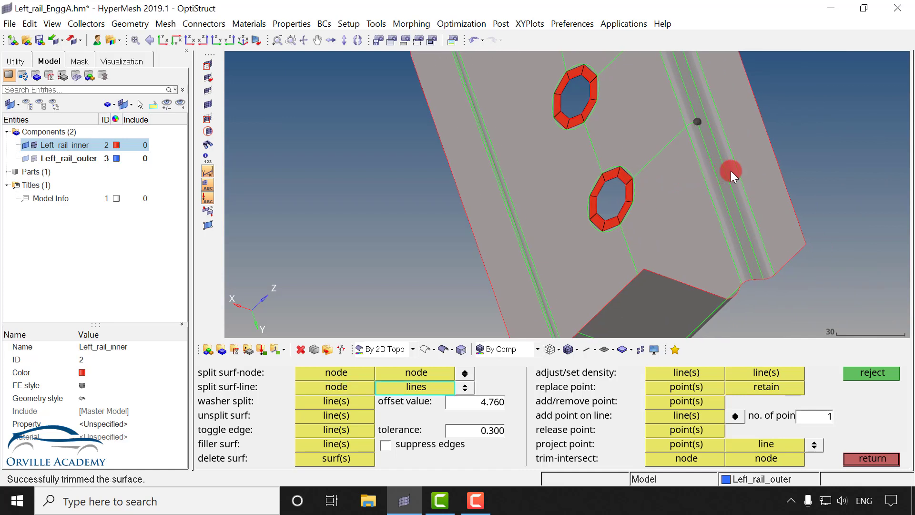
{"action": "left_click", "coordinate": [730, 171]}
{"action": "left_click", "coordinate": [739, 169]}
{"action": "left_click", "coordinate": [775, 156]}
{"action": "right_click_drag", "start_coordinate": [573, 188], "coordinate": [714, 195], "text": "ctrl"}
{"action": "middle_click", "coordinate": [651, 156]}
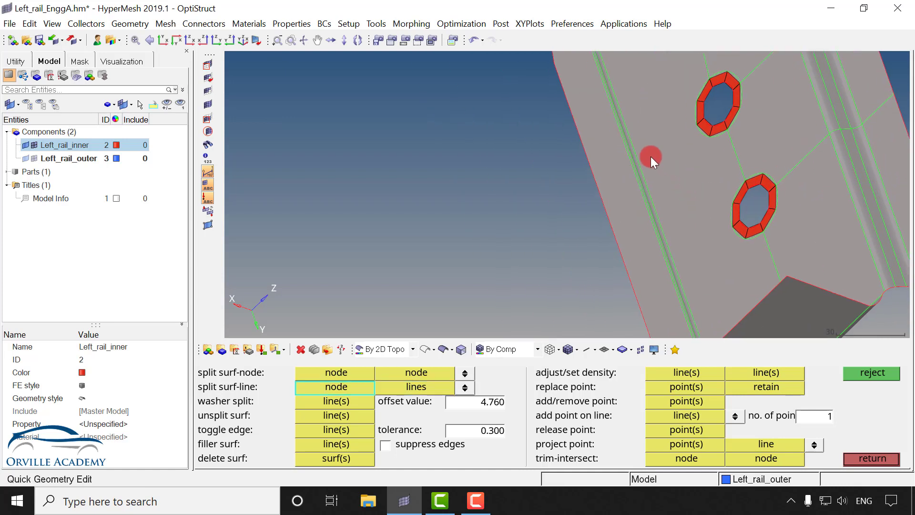
Step: Split the surfaces from the bottom node of that pair's inner washer ring across the lower bend to the lower flange's outer edge
{"action": "left_click_drag", "start_coordinate": [616, 154], "coordinate": [705, 137], "text": "ctrl"}
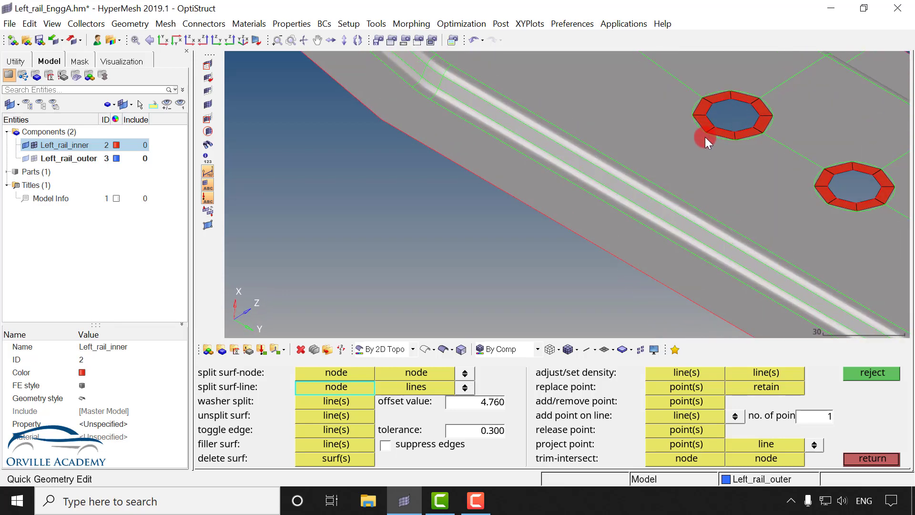
{"action": "left_click", "coordinate": [709, 136]}
{"action": "left_click", "coordinate": [643, 188]}
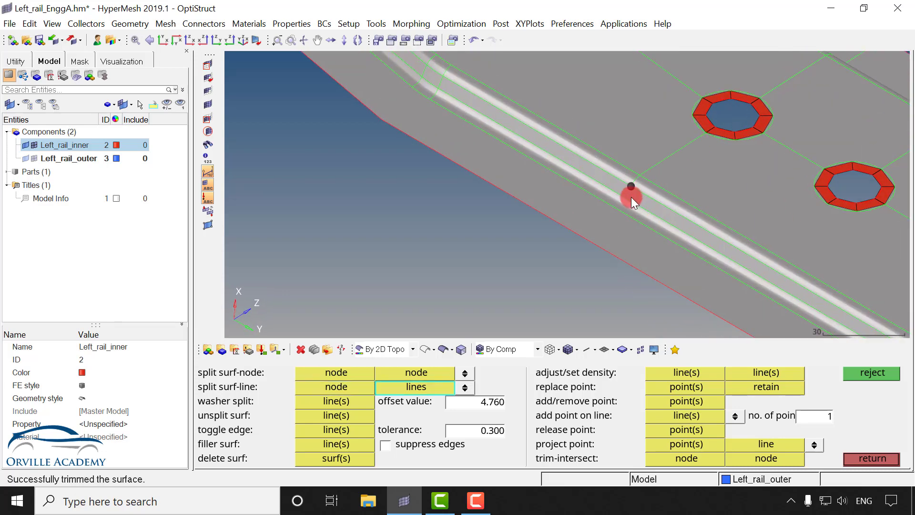
{"action": "left_click", "coordinate": [624, 207]}
{"action": "left_click", "coordinate": [587, 244]}
Step: Split the surfaces from the bottom node of that pair's endmost washer ring across the lower bend to the lower flange's outer edge
{"action": "right_click_drag", "start_coordinate": [753, 216], "coordinate": [591, 156], "text": "ctrl"}
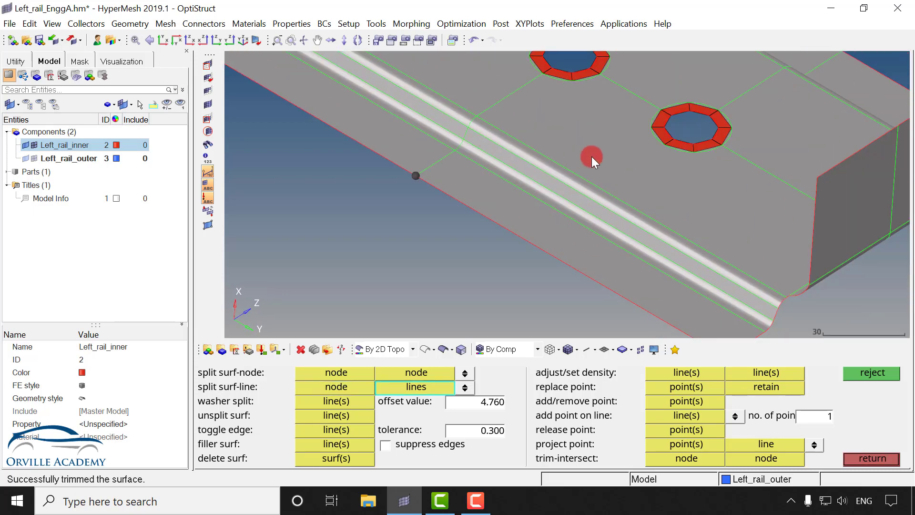
{"action": "middle_click", "coordinate": [659, 146]}
{"action": "left_click", "coordinate": [608, 191]}
{"action": "left_click", "coordinate": [574, 225]}
{"action": "middle_click", "coordinate": [457, 150]}
Step: Mesh the upper web surface between the first end flange and its nearest washer ring with element size 10 and mixed mesh type
{"action": "scroll", "coordinate": [457, 150], "scroll_direction": "down", "scroll_amount": 2, "text": "ctrl"}
{"action": "right_click_drag", "start_coordinate": [499, 200], "coordinate": [540, 207], "text": "ctrl"}
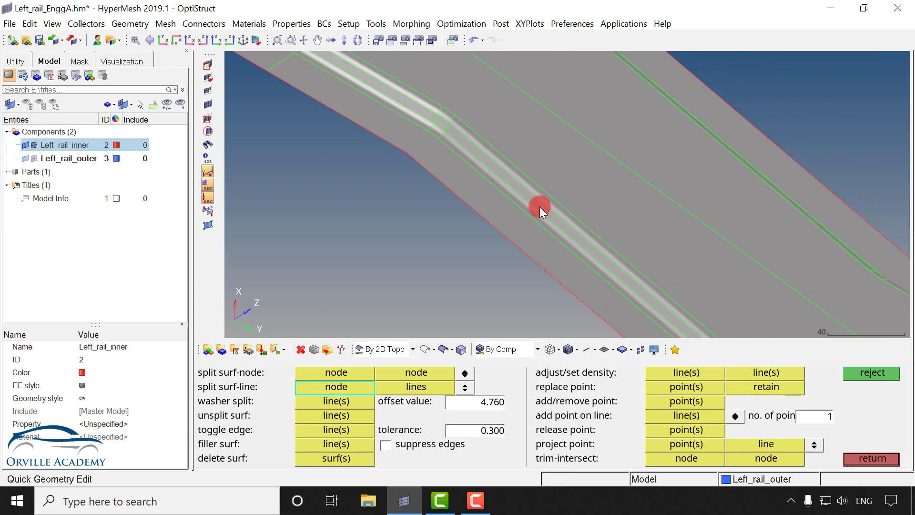
{"action": "scroll", "coordinate": [498, 182], "scroll_direction": "down", "scroll_amount": 3, "text": "ctrl"}
{"action": "right_click_drag", "start_coordinate": [405, 128], "coordinate": [507, 262], "text": "ctrl"}
{"action": "scroll", "coordinate": [472, 173], "scroll_direction": "up", "scroll_amount": 4, "text": "ctrl"}
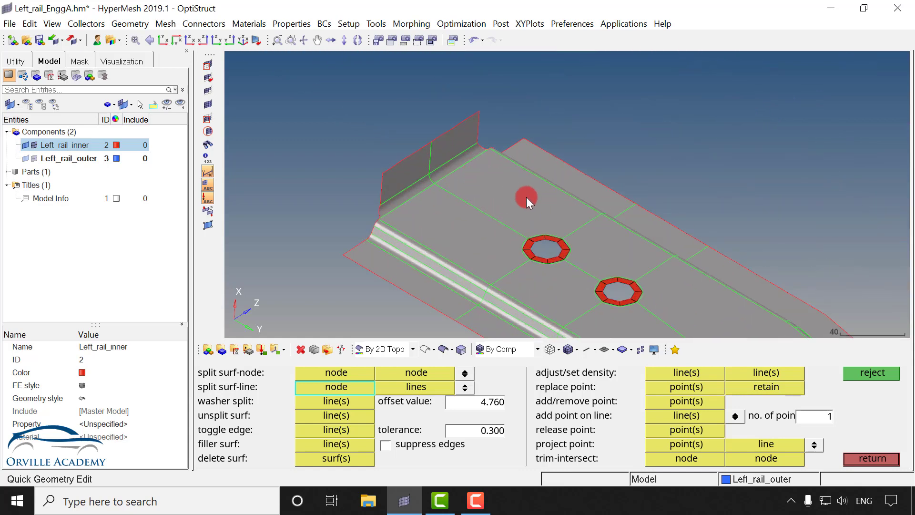
{"action": "key", "text": "F12"}
{"action": "left_click", "coordinate": [511, 204]}
{"action": "middle_click", "coordinate": [510, 204]}
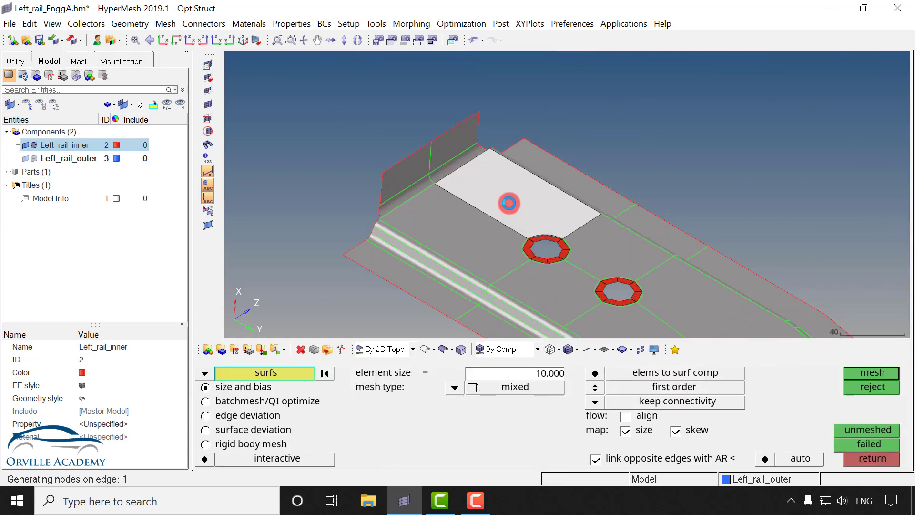
{"action": "left_click_drag", "start_coordinate": [468, 180], "coordinate": [469, 161], "text": "ctrl"}
{"action": "scroll", "coordinate": [451, 159], "scroll_direction": "up", "scroll_amount": 2, "text": "ctrl"}
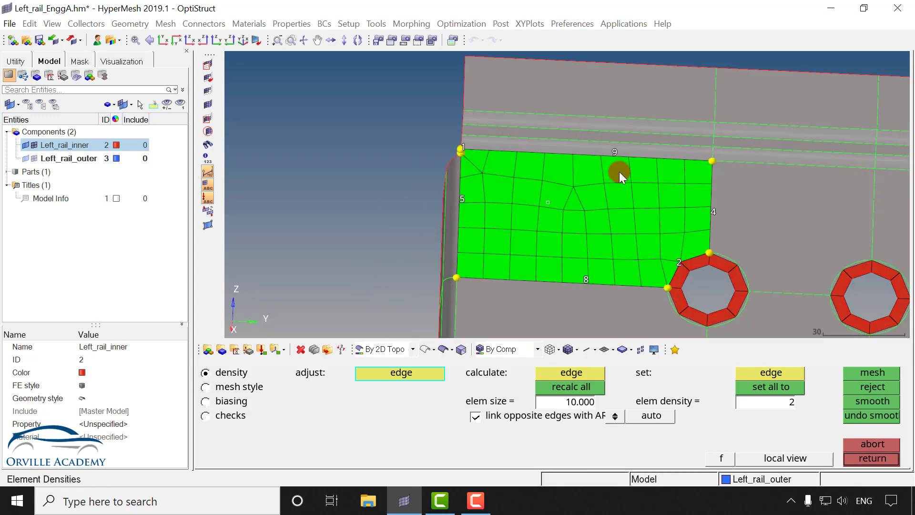
Step: Try an edge density of 10 on the patch's upper edge and 9 on its lower edge, restoring each count
{"action": "left_click", "coordinate": [616, 156]}
{"action": "middle_click", "coordinate": [592, 171]}
{"action": "right_click", "coordinate": [613, 150]}
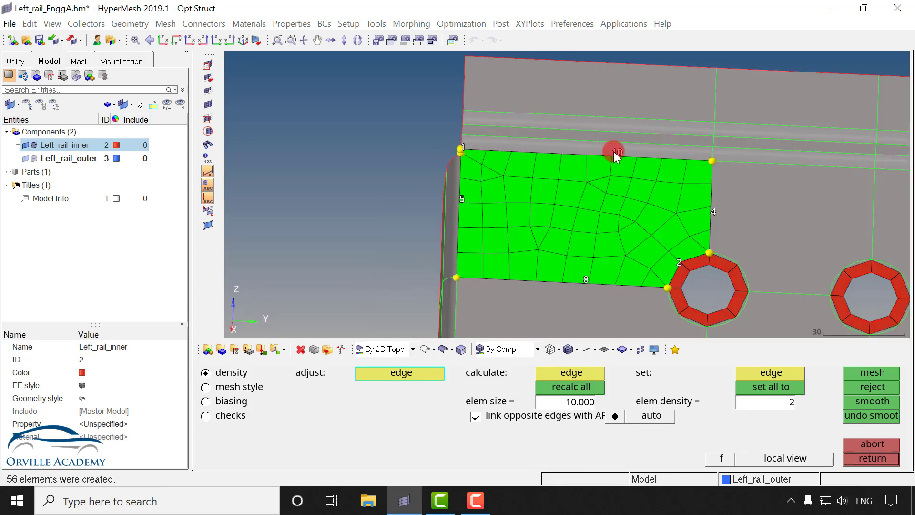
{"action": "middle_click", "coordinate": [600, 188]}
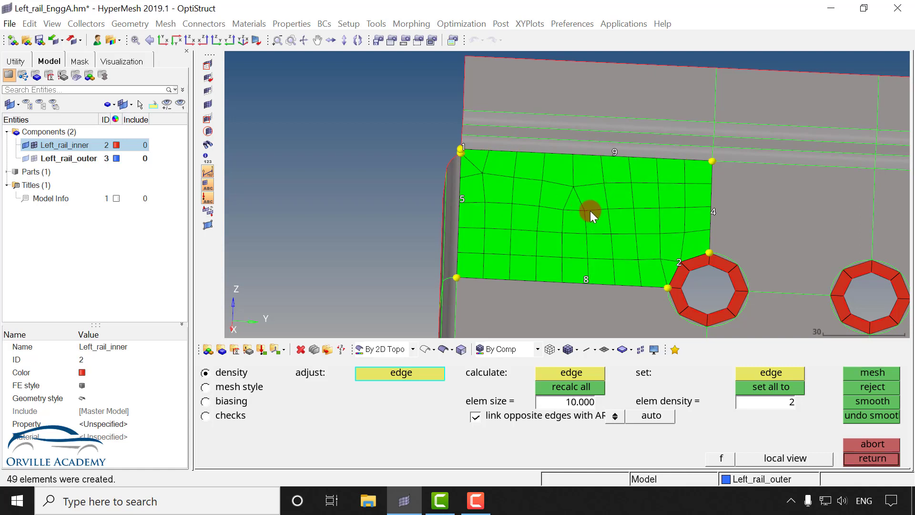
{"action": "left_click", "coordinate": [585, 284]}
{"action": "middle_click", "coordinate": [585, 284]}
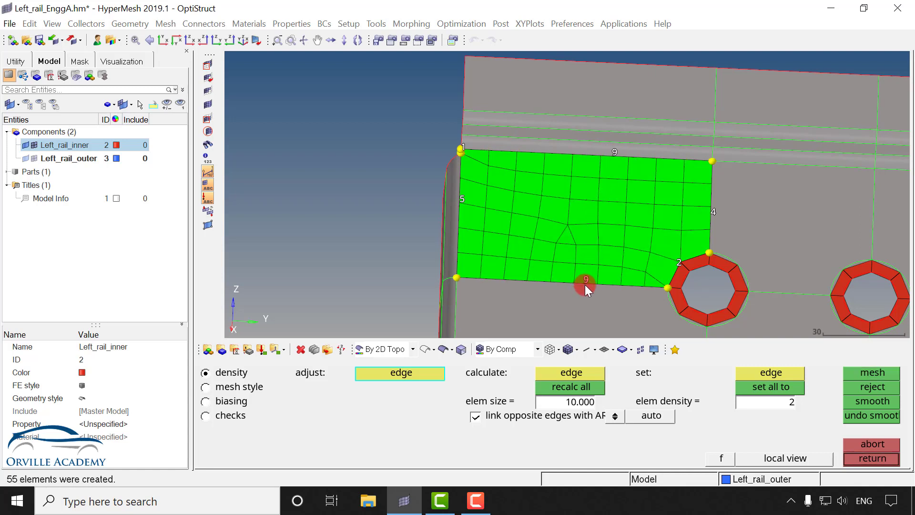
{"action": "right_click", "coordinate": [586, 280]}
{"action": "middle_click", "coordinate": [589, 281]}
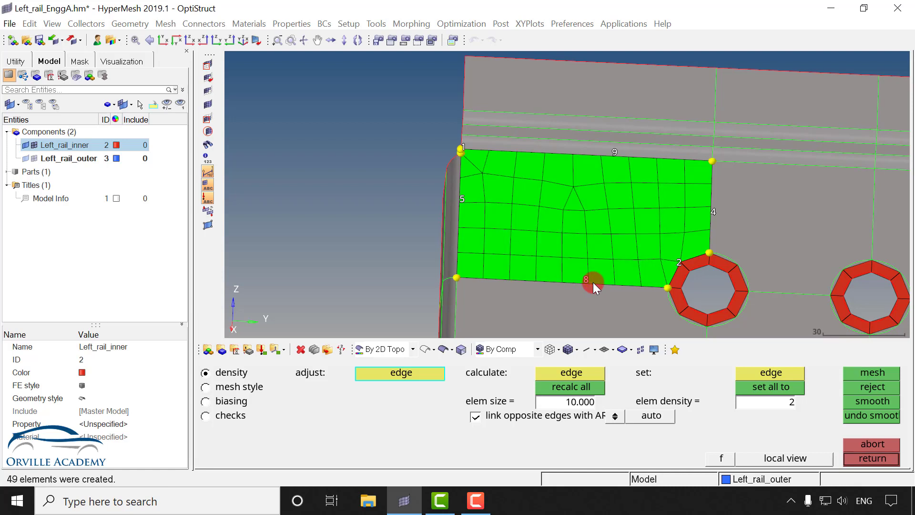
Step: Accept the patch mesh, then remesh the element block around the triangle at its upper edge with 6 elements along that edge
{"action": "middle_click", "coordinate": [565, 234]}
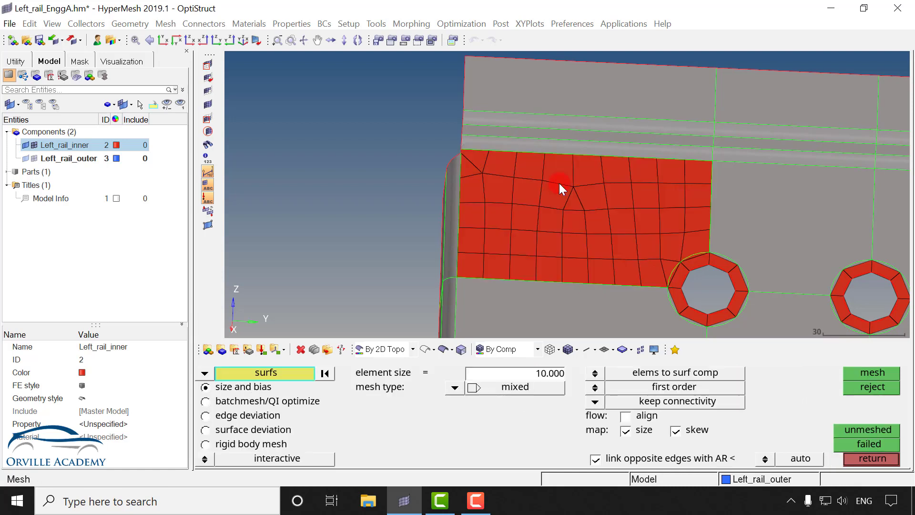
{"action": "left_click", "coordinate": [513, 142]}
{"action": "right_click", "coordinate": [488, 242]}
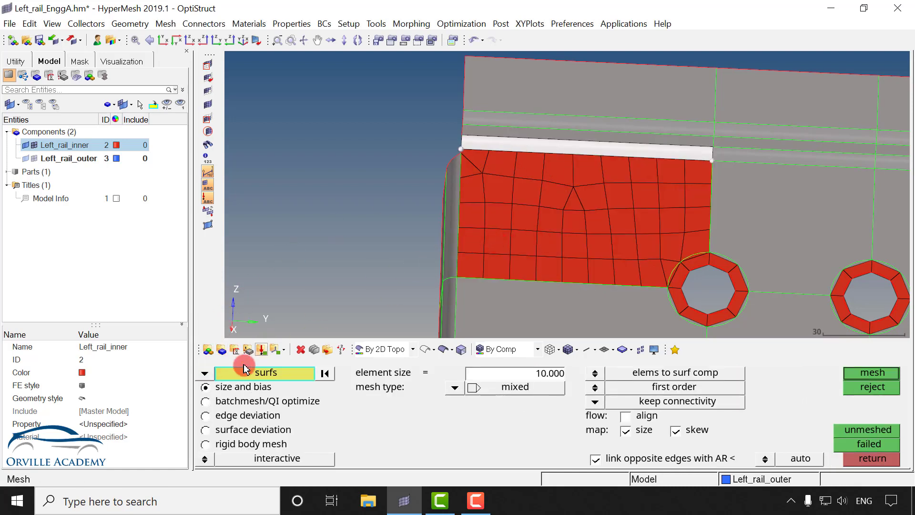
{"action": "left_click", "coordinate": [219, 377]}
{"action": "left_click", "coordinate": [237, 391]}
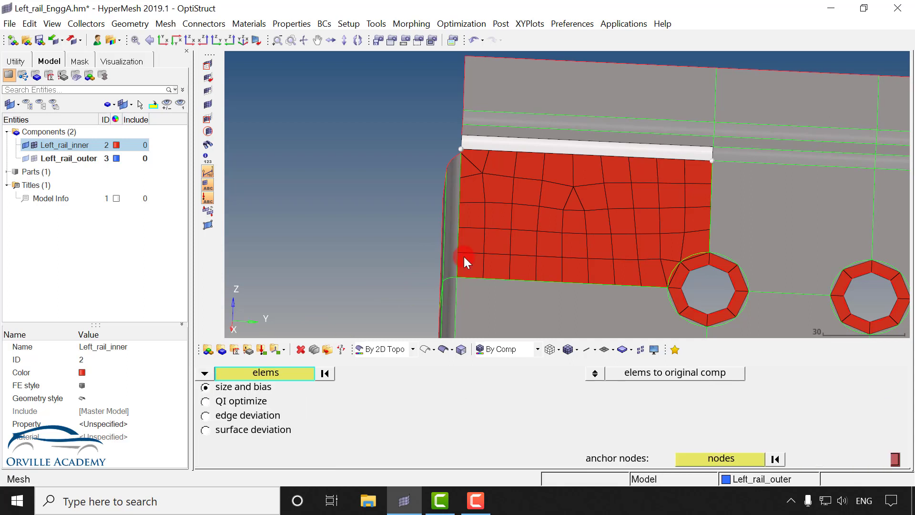
{"action": "left_click_drag", "start_coordinate": [527, 134], "coordinate": [654, 230], "text": "shift"}
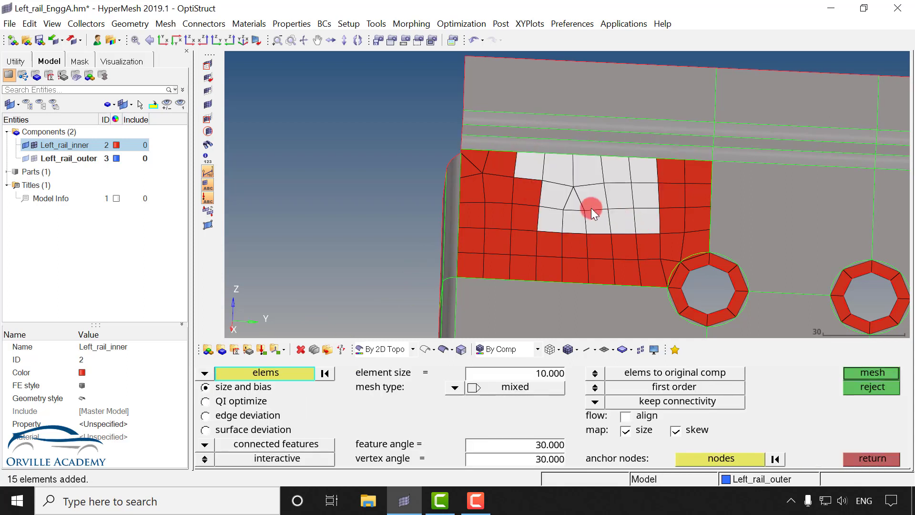
{"action": "middle_click", "coordinate": [580, 197]}
{"action": "left_click", "coordinate": [598, 152]}
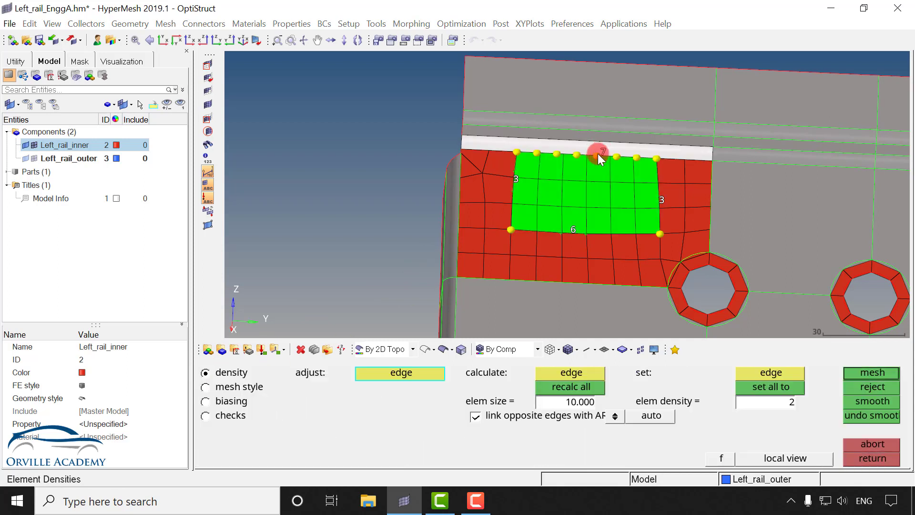
{"action": "right_click", "coordinate": [602, 156]}
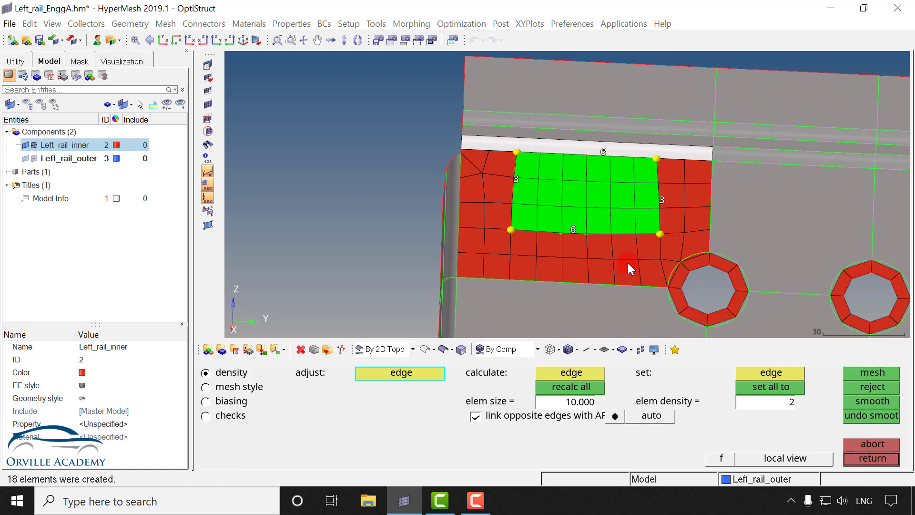
{"action": "right_click_drag", "start_coordinate": [628, 262], "coordinate": [588, 191], "text": "ctrl"}
{"action": "middle_click", "coordinate": [600, 186]}
Step: Accept the remeshed block, then remesh the two lowest element rows of the web patch beside the washer ring
{"action": "left_click_drag", "start_coordinate": [527, 172], "coordinate": [638, 242], "text": "shift"}
{"action": "left_click_drag", "start_coordinate": [473, 170], "coordinate": [560, 234], "text": "shift"}
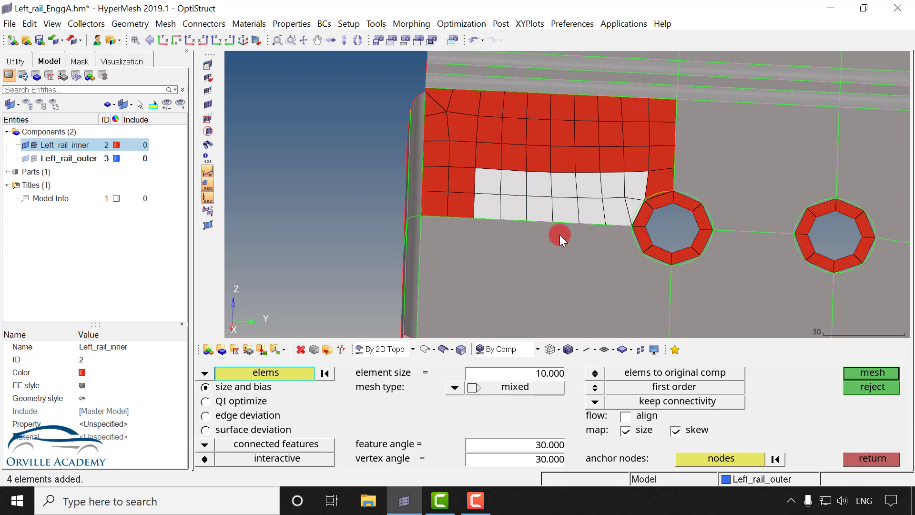
{"action": "middle_click", "coordinate": [550, 218]}
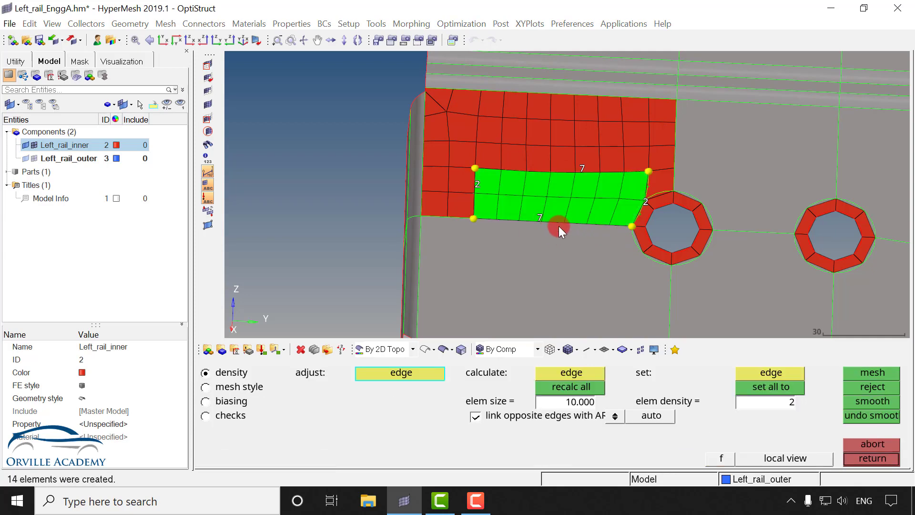
{"action": "middle_click", "coordinate": [558, 226]}
{"action": "right_click_drag", "start_coordinate": [476, 130], "coordinate": [566, 221], "text": "ctrl"}
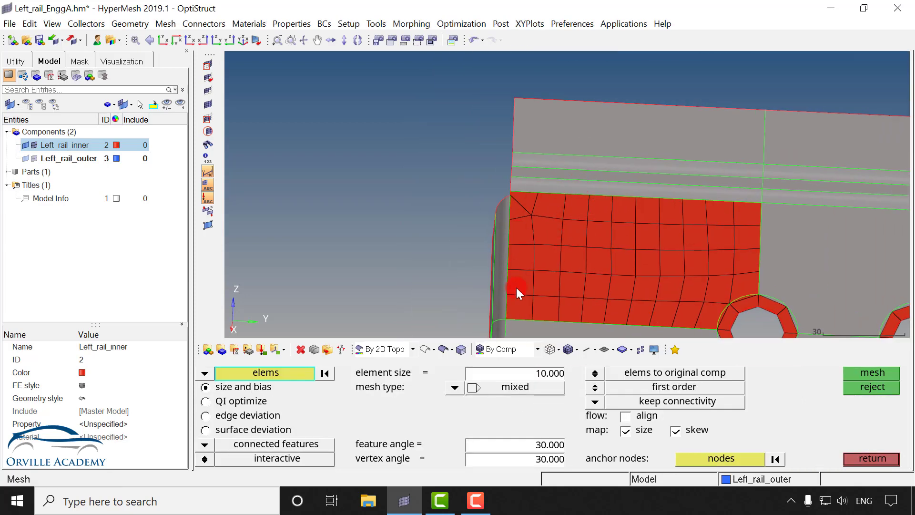
Step: Mesh the bend surface bordering the web patch at element size 10 with an edge density of 2 across its width
{"action": "left_click_drag", "start_coordinate": [516, 288], "coordinate": [474, 304], "text": "ctrl"}
{"action": "scroll", "coordinate": [566, 299], "scroll_direction": "up", "scroll_amount": 2, "text": "ctrl"}
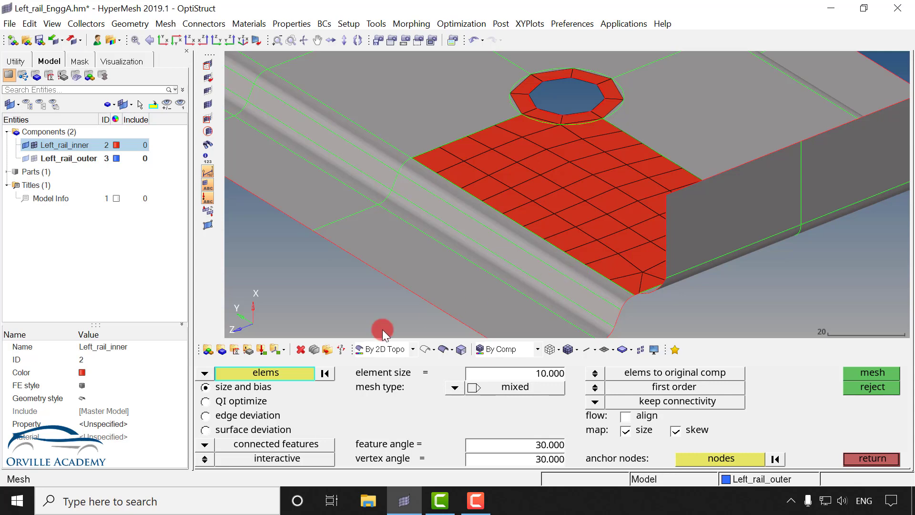
{"action": "left_click", "coordinate": [205, 373]}
{"action": "left_click", "coordinate": [240, 401]}
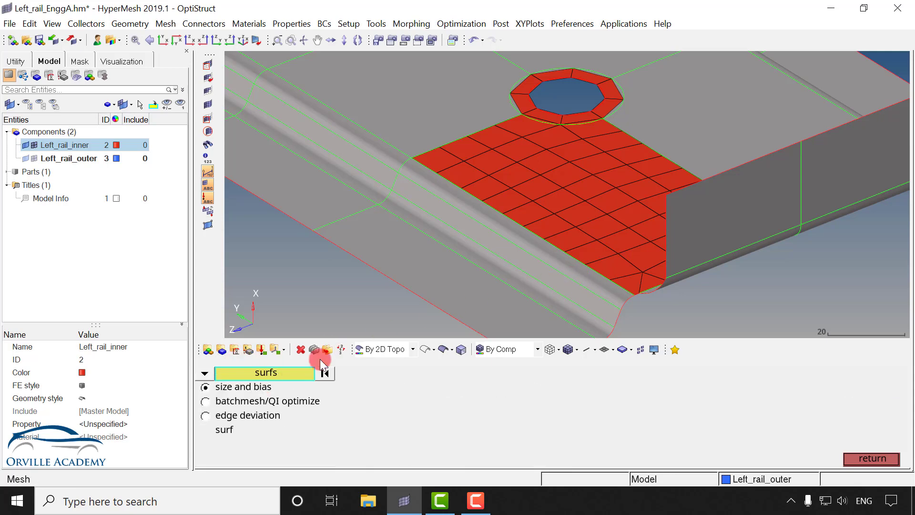
{"action": "left_click", "coordinate": [505, 231]}
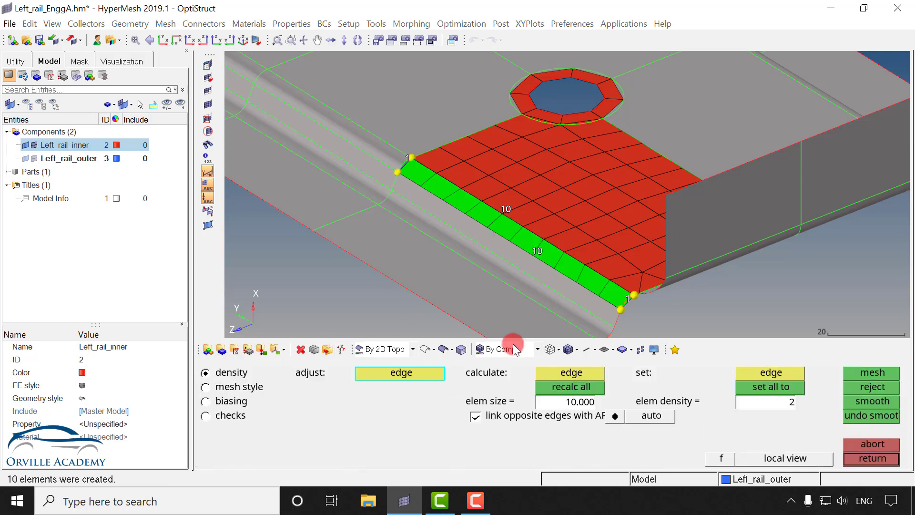
{"action": "left_click", "coordinate": [758, 372]}
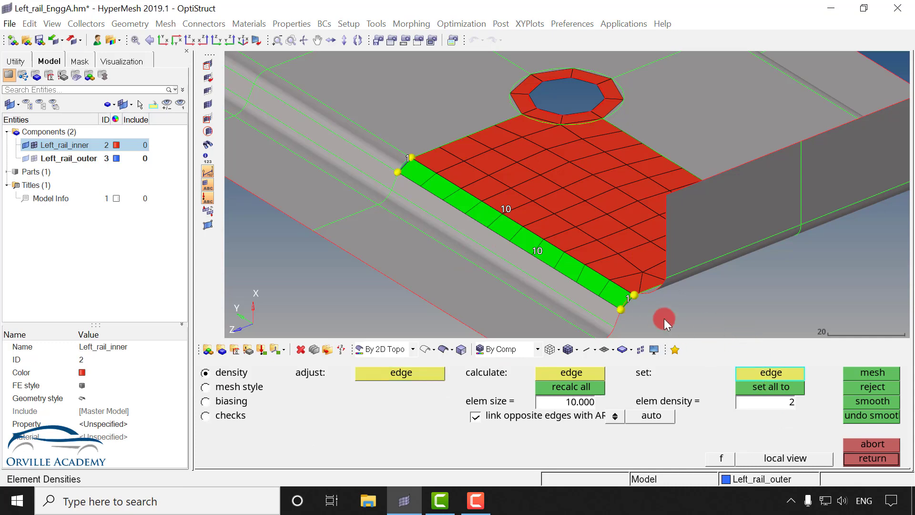
{"action": "left_click", "coordinate": [631, 301]}
{"action": "middle_click", "coordinate": [631, 301]}
{"action": "middle_click", "coordinate": [631, 302]}
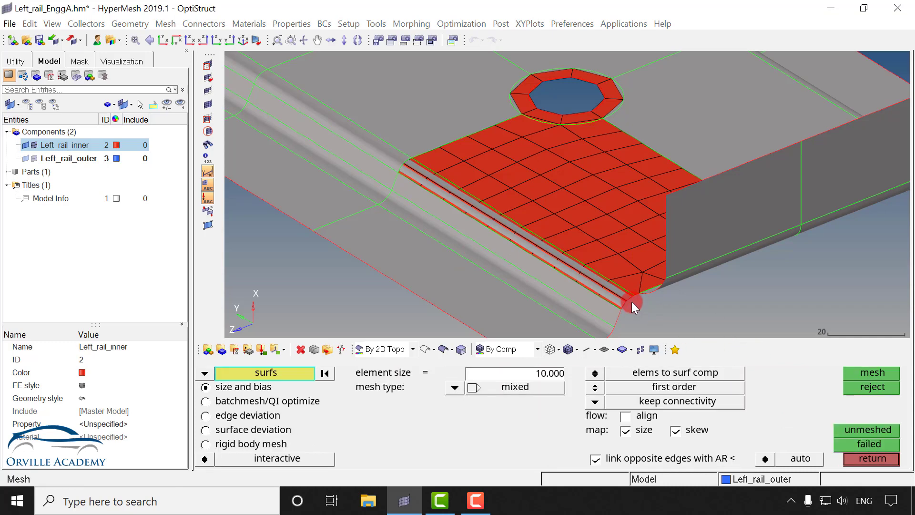
Step: Measure the two-node distance across one element row at the open end of the bend mesh
{"action": "scroll", "coordinate": [630, 299], "scroll_direction": "up", "scroll_amount": 3}
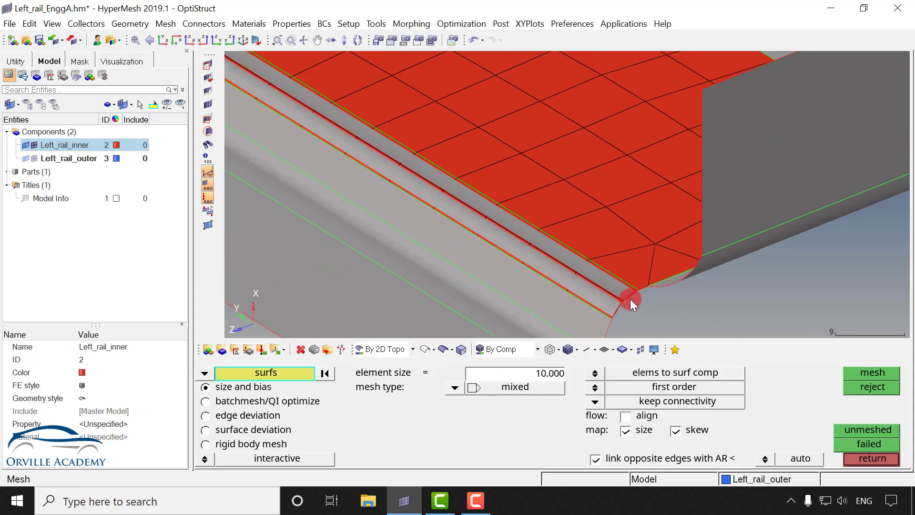
{"action": "key", "text": "F4"}
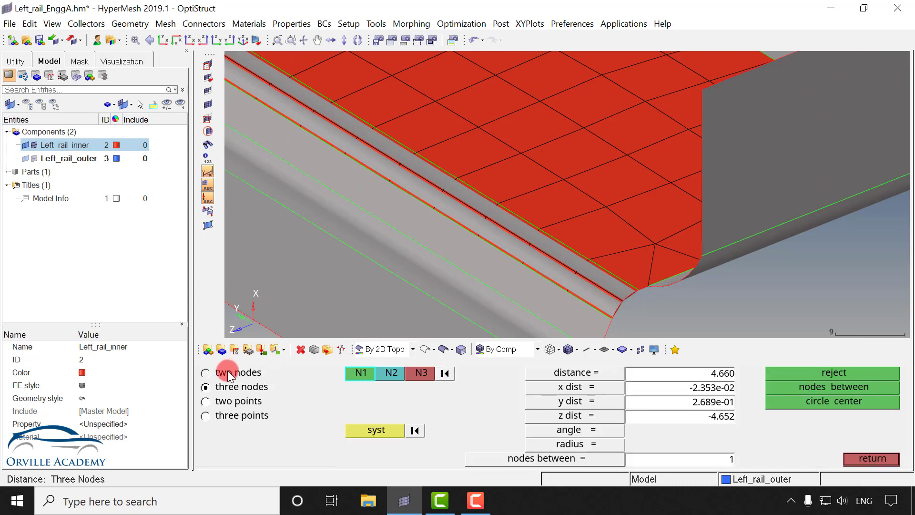
{"action": "left_click", "coordinate": [227, 372]}
{"action": "left_click", "coordinate": [637, 293]}
{"action": "left_click", "coordinate": [640, 290]}
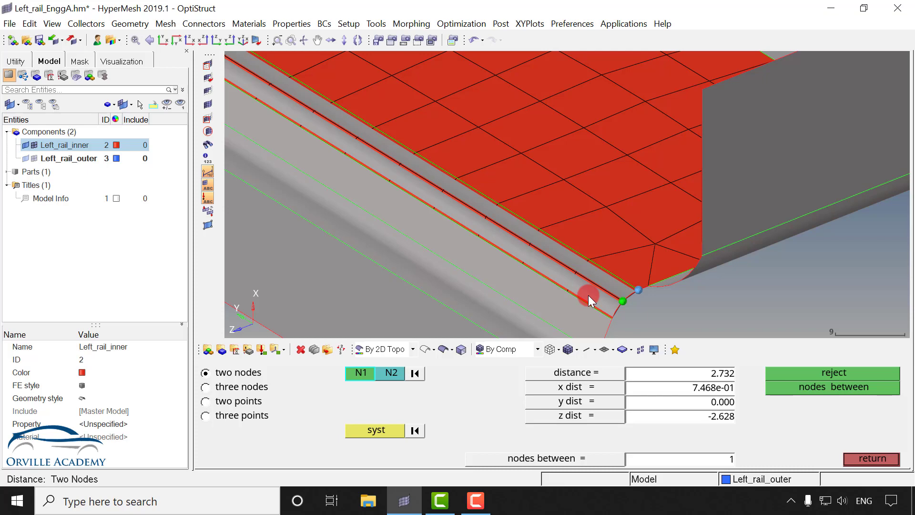
Step: Colour the elements by element quality to examine the bend mesh against the size criteria
{"action": "left_click", "coordinate": [537, 348]}
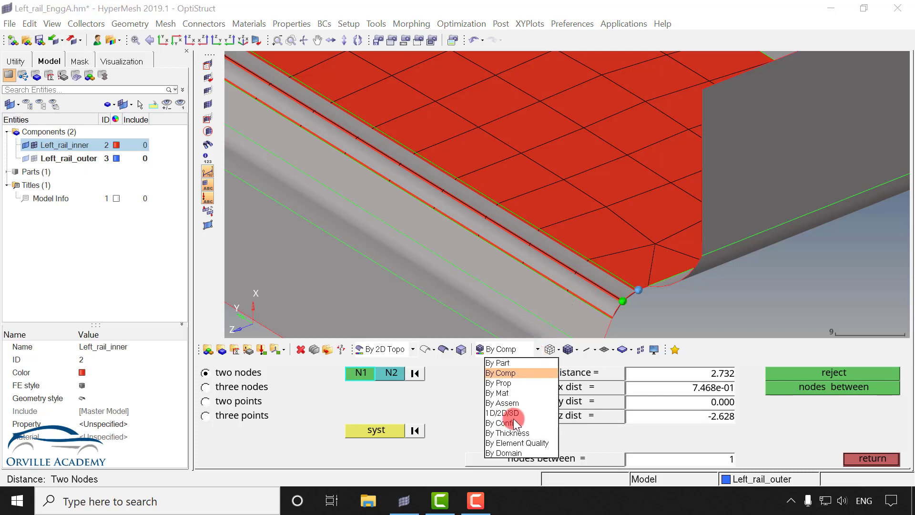
{"action": "left_click", "coordinate": [517, 443]}
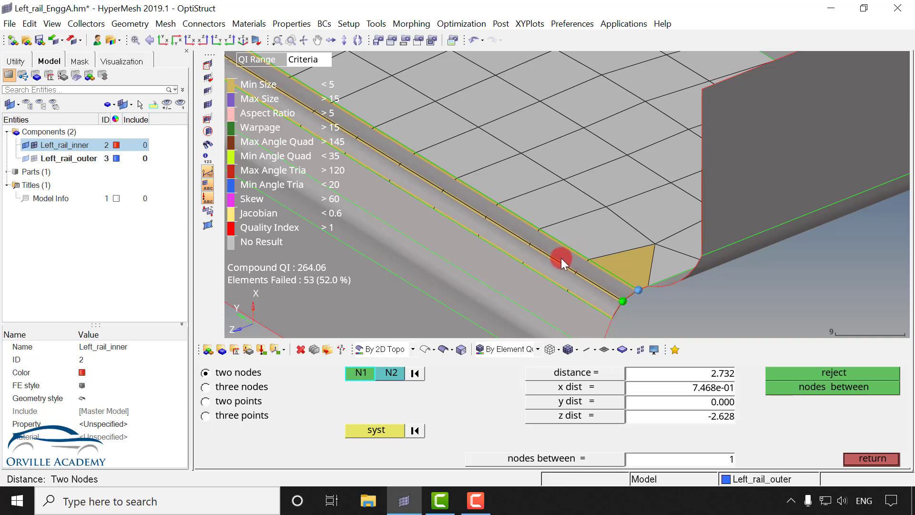
{"action": "scroll", "coordinate": [565, 265], "scroll_direction": "down", "scroll_amount": 2, "text": "ctrl"}
{"action": "right_click_drag", "start_coordinate": [538, 247], "coordinate": [620, 245], "text": "ctrl"}
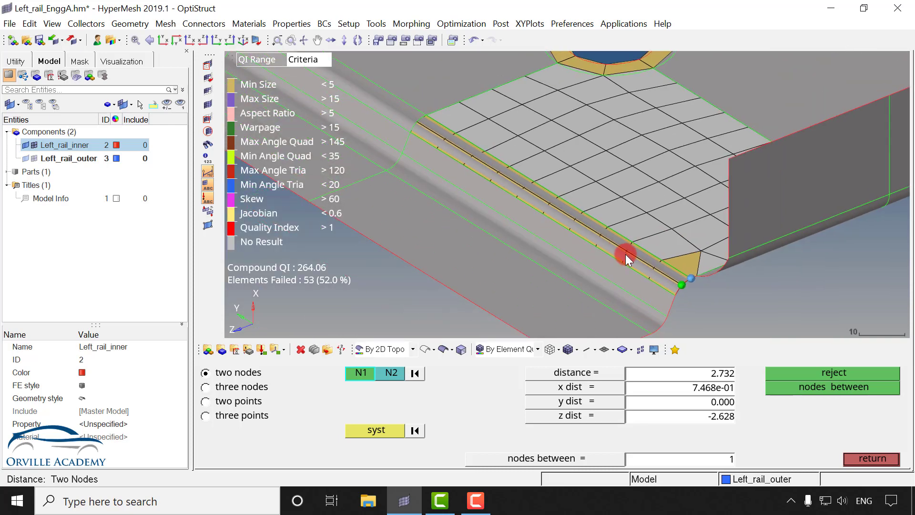
Step: Remesh the bend surface with one element across its width and mesh the narrow sloped surface adjoining it
{"action": "key", "text": "F12"}
{"action": "left_click", "coordinate": [614, 246]}
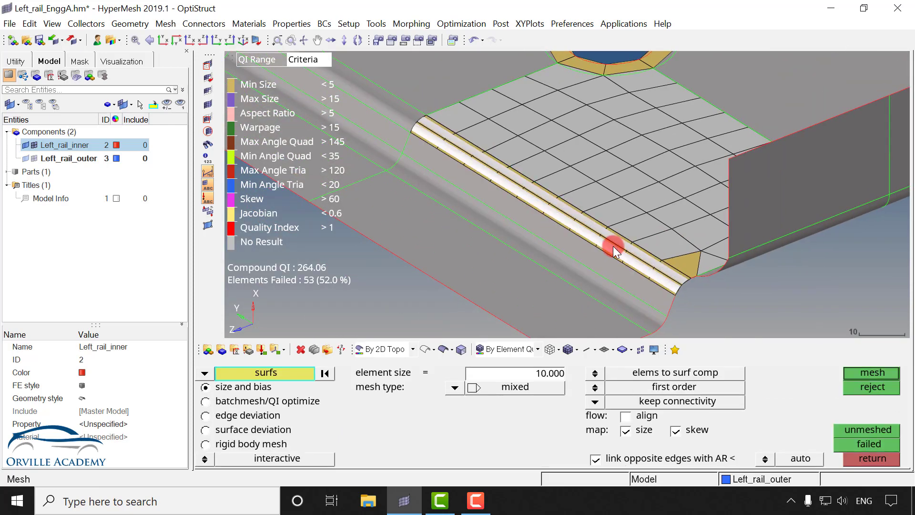
{"action": "middle_click", "coordinate": [613, 246]}
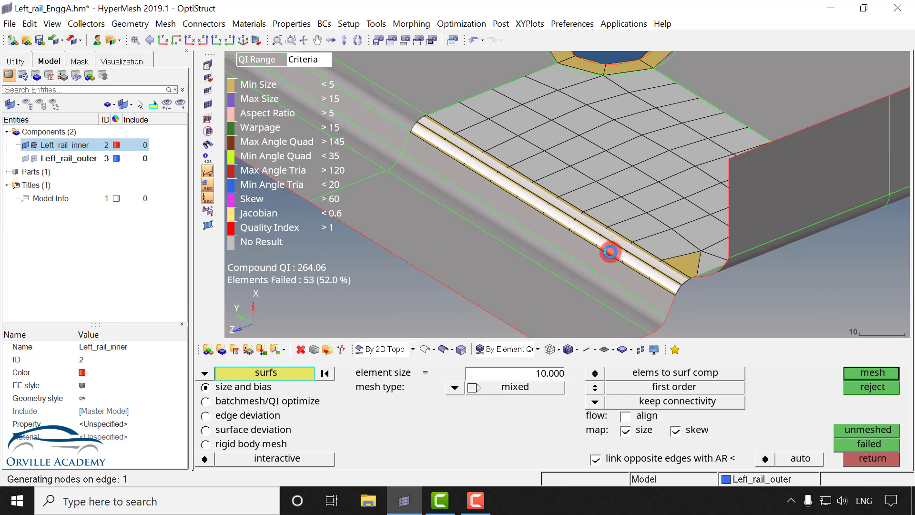
{"action": "middle_click", "coordinate": [566, 234]}
{"action": "left_click", "coordinate": [572, 252]}
{"action": "middle_click", "coordinate": [572, 264]}
{"action": "middle_click", "coordinate": [568, 265]}
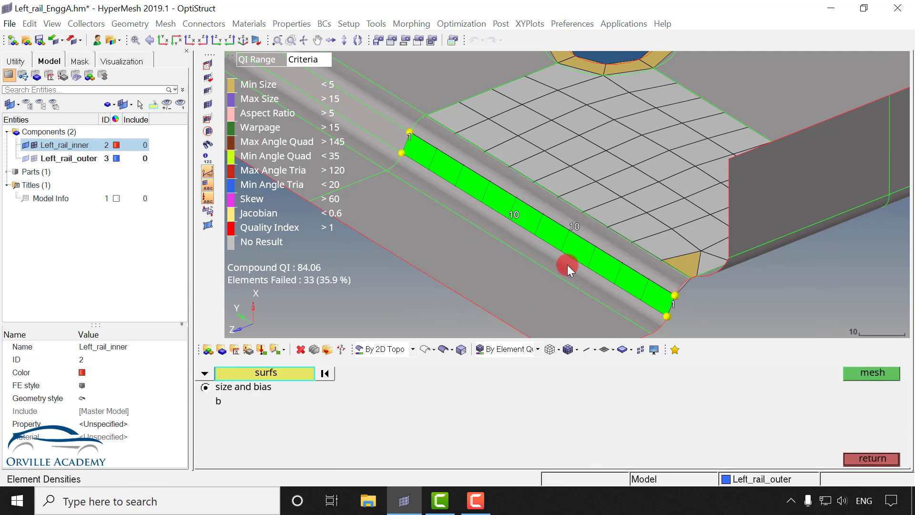
Step: Mesh the second bend surface, next to the outer flange, with an edge density of 2 across its width
{"action": "right_click_drag", "start_coordinate": [560, 227], "coordinate": [553, 202], "text": "ctrl"}
{"action": "left_click", "coordinate": [580, 258]}
{"action": "middle_click", "coordinate": [580, 259]}
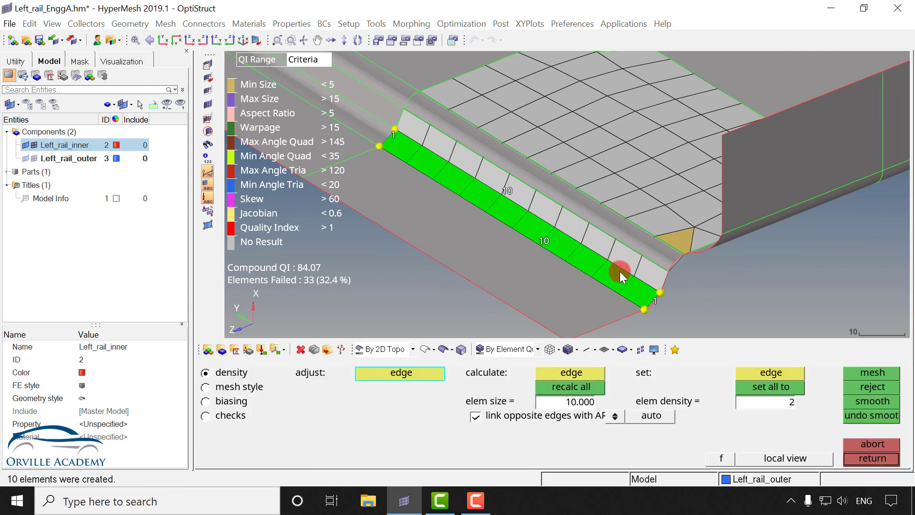
{"action": "left_click", "coordinate": [740, 378]}
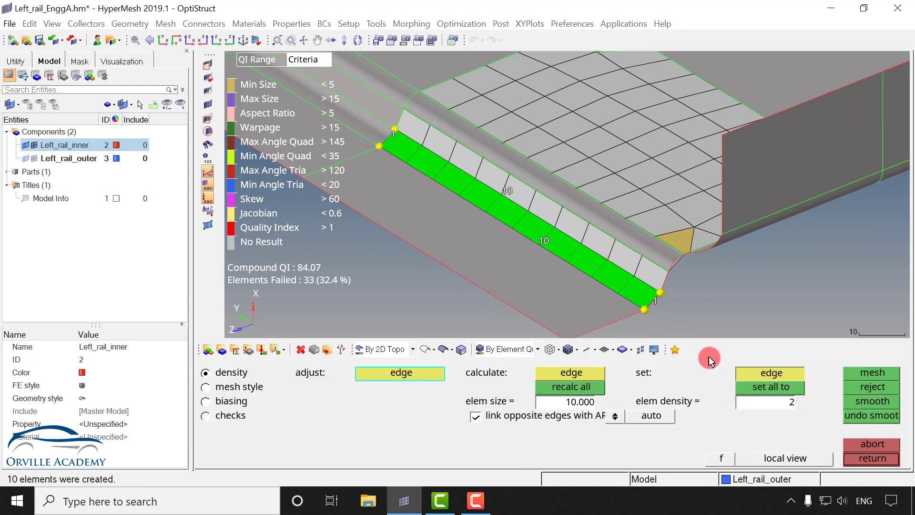
{"action": "left_click", "coordinate": [655, 303]}
{"action": "middle_click", "coordinate": [655, 303]}
{"action": "middle_click", "coordinate": [657, 307]}
{"action": "scroll", "coordinate": [656, 302], "scroll_direction": "up", "scroll_amount": 3}
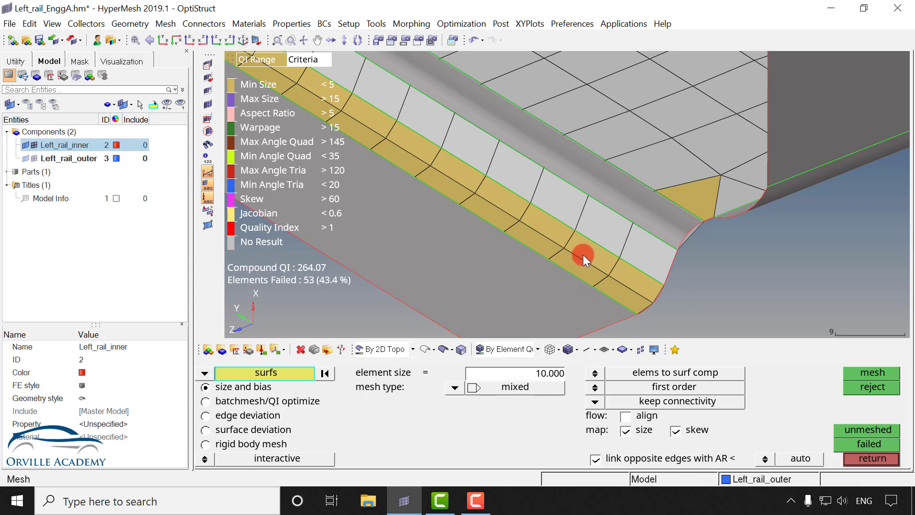
{"action": "scroll", "coordinate": [679, 241], "scroll_direction": "up", "scroll_amount": 2}
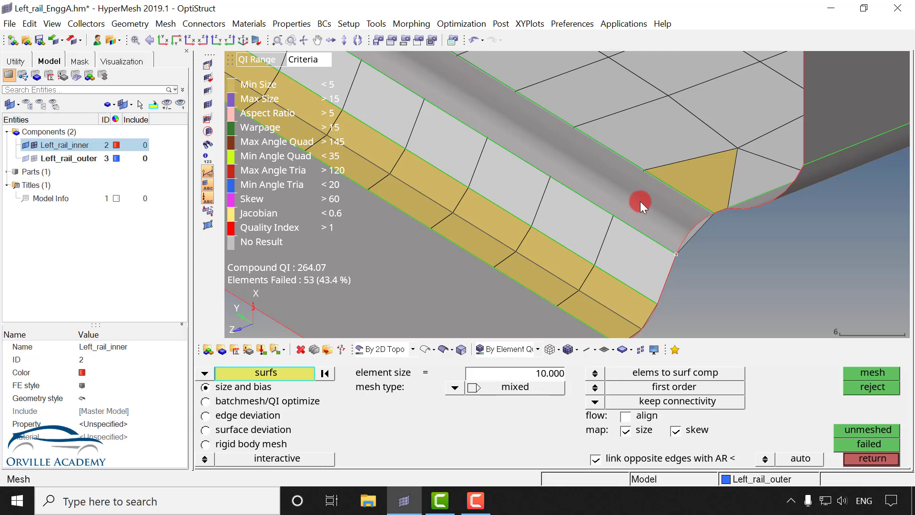
Step: Remesh the bend surface next to the outer flange with a single element across its width
{"action": "left_click", "coordinate": [559, 276]}
{"action": "middle_click", "coordinate": [596, 278]}
{"action": "middle_click", "coordinate": [596, 279]}
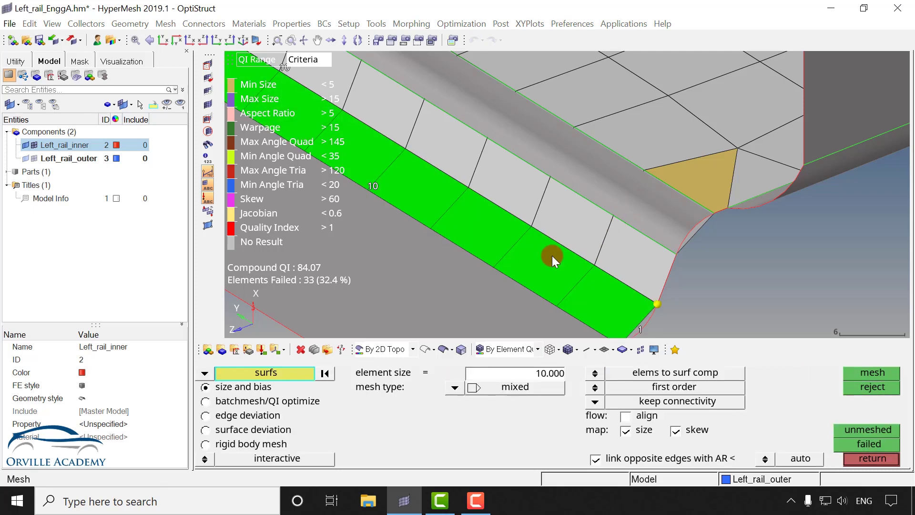
Step: Colour the elements by component again and mesh the outer flange surface of this end section with element size 10
{"action": "scroll", "coordinate": [552, 256], "scroll_direction": "down", "scroll_amount": 2, "text": "ctrl"}
{"action": "right_click_drag", "start_coordinate": [423, 307], "coordinate": [545, 316], "text": "ctrl"}
{"action": "left_click", "coordinate": [538, 351]}
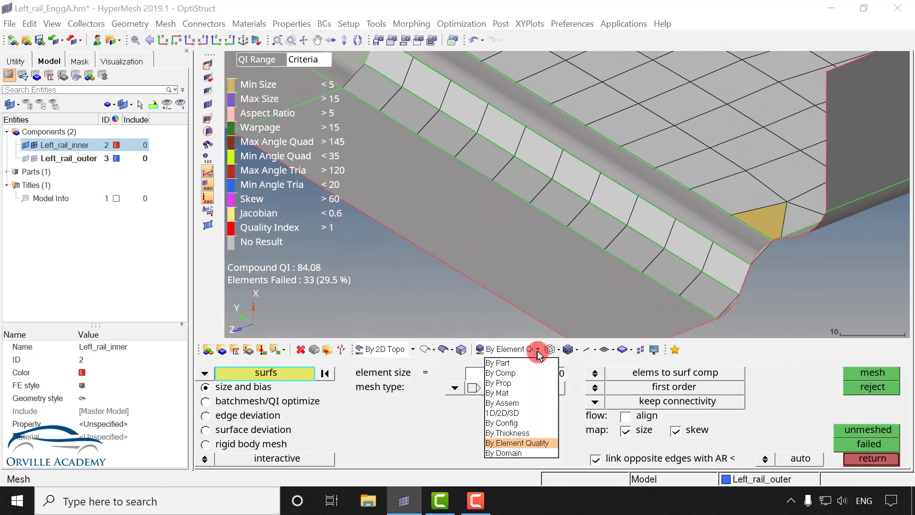
{"action": "left_click", "coordinate": [508, 370]}
{"action": "left_click", "coordinate": [545, 258]}
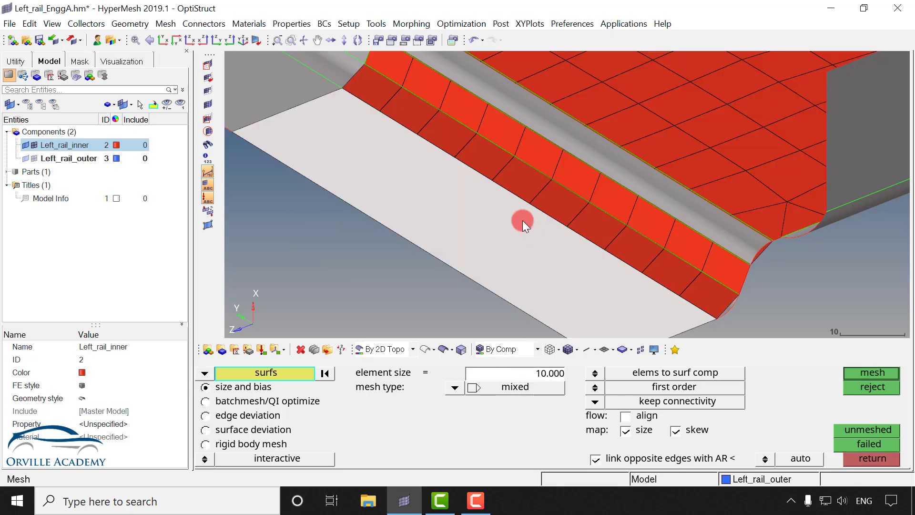
{"action": "middle_click", "coordinate": [505, 210]}
{"action": "middle_click", "coordinate": [492, 202]}
Step: Mesh the next section's five surfaces together at size 10: web between the washer rings, both bends, sloped strip and outer flange
{"action": "right_click_drag", "start_coordinate": [379, 111], "coordinate": [527, 253], "text": "ctrl"}
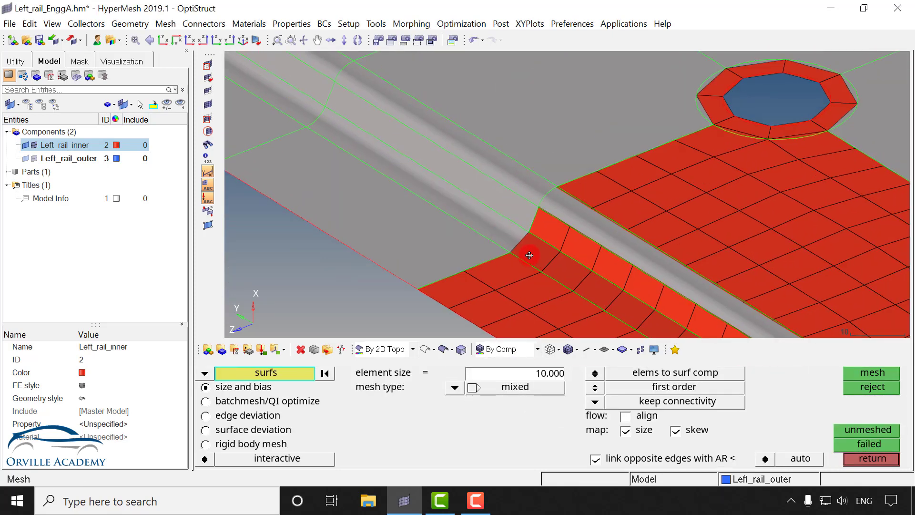
{"action": "scroll", "coordinate": [527, 253], "scroll_direction": "down", "scroll_amount": 2, "text": "ctrl"}
{"action": "right_click_drag", "start_coordinate": [482, 204], "coordinate": [525, 226], "text": "ctrl"}
{"action": "left_click", "coordinate": [572, 181]}
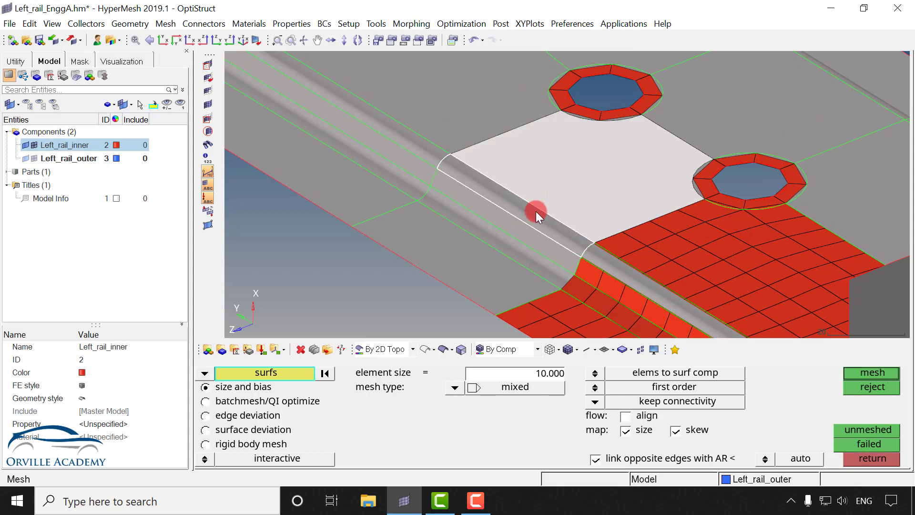
{"action": "left_click", "coordinate": [536, 211]}
{"action": "left_click", "coordinate": [519, 228]}
{"action": "left_click", "coordinate": [505, 245]}
{"action": "left_click", "coordinate": [490, 258]}
{"action": "middle_click", "coordinate": [525, 244]}
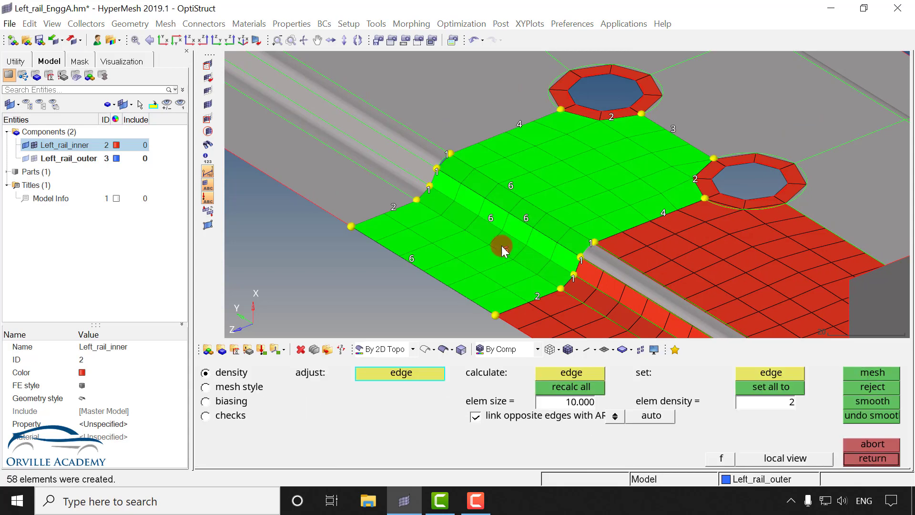
{"action": "right_click_drag", "start_coordinate": [482, 243], "coordinate": [511, 226], "text": "ctrl"}
{"action": "right_click_drag", "start_coordinate": [576, 172], "coordinate": [537, 199], "text": "ctrl"}
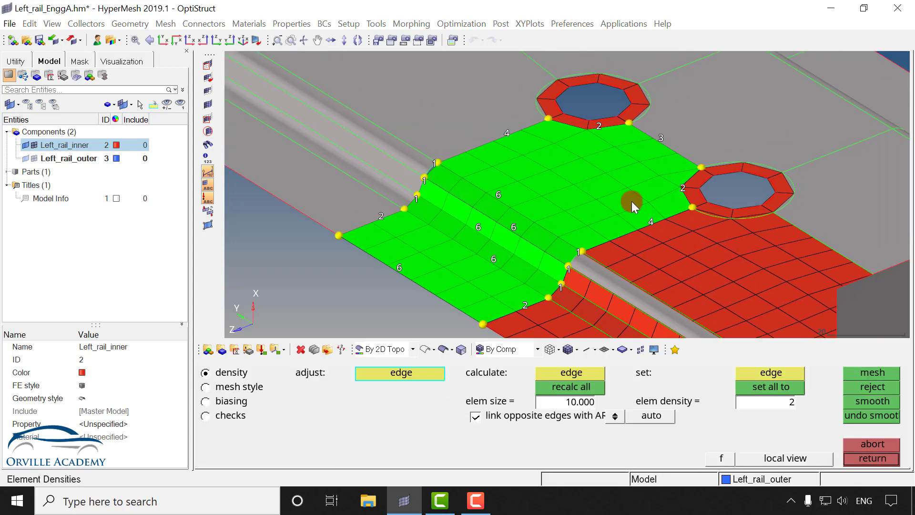
Step: Try edge densities of 4 and 5 on the edge between the two washer rings, then restore it to 3
{"action": "left_click", "coordinate": [665, 136]}
{"action": "left_click_drag", "start_coordinate": [674, 233], "coordinate": [580, 186], "text": "ctrl"}
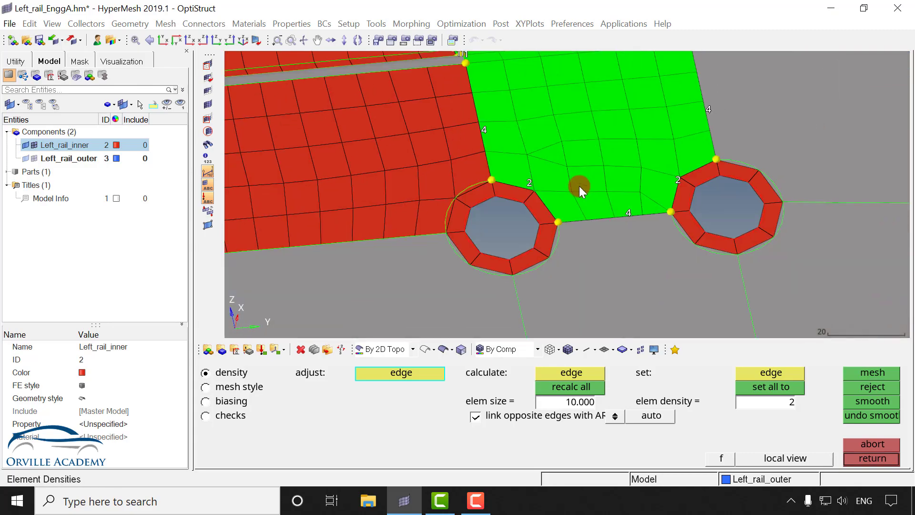
{"action": "left_click", "coordinate": [629, 212]}
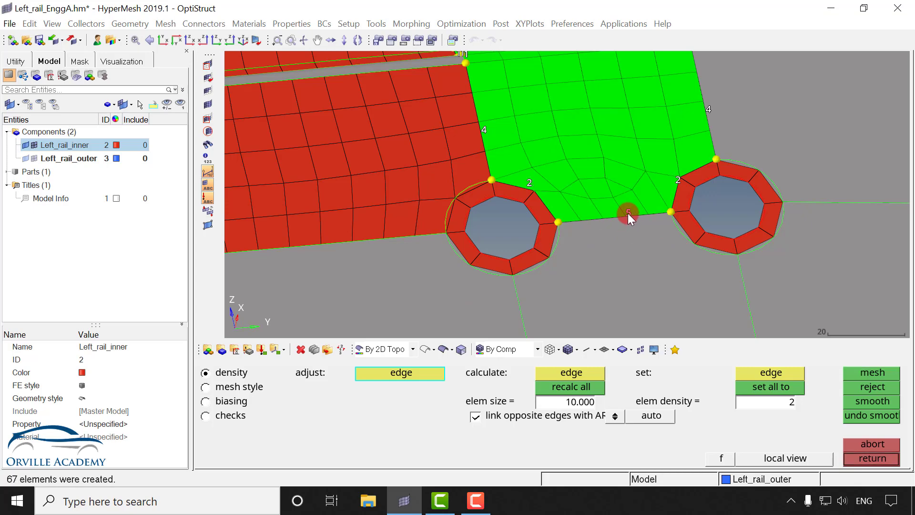
{"action": "right_click", "coordinate": [628, 213]}
{"action": "right_click", "coordinate": [629, 224]}
Step: Accept the section mesh, then remesh the two element rows between the two washer rings as an element selection at size 10
{"action": "middle_click", "coordinate": [618, 224]}
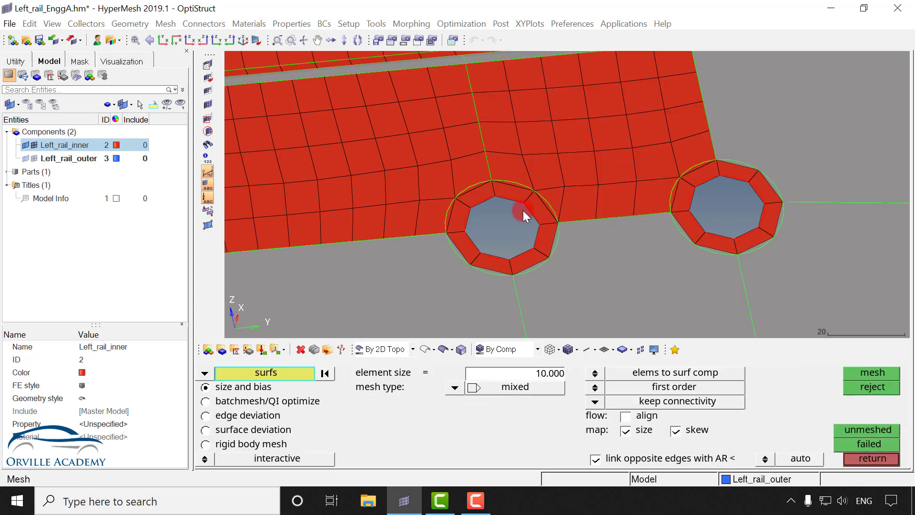
{"action": "left_click", "coordinate": [204, 373]}
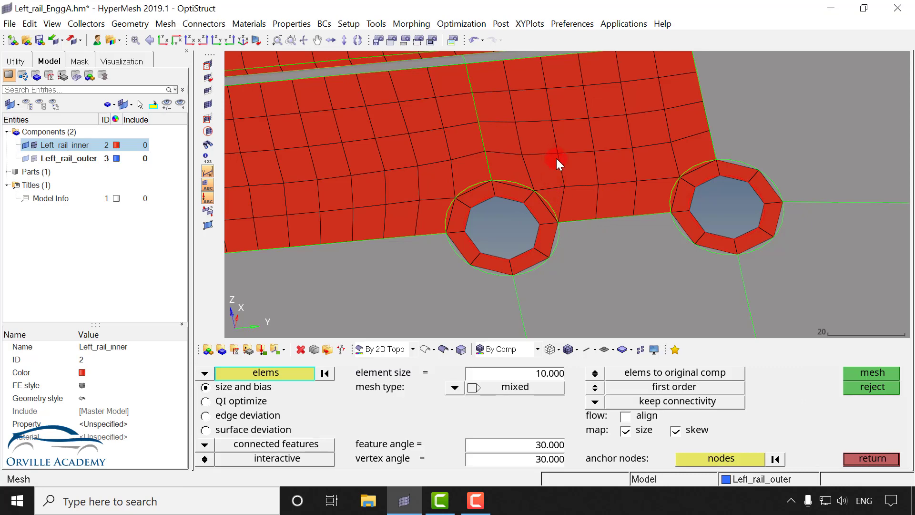
{"action": "left_click_drag", "start_coordinate": [560, 164], "coordinate": [652, 214], "text": "shift"}
{"action": "left_click", "coordinate": [537, 175]}
{"action": "left_click", "coordinate": [553, 198]}
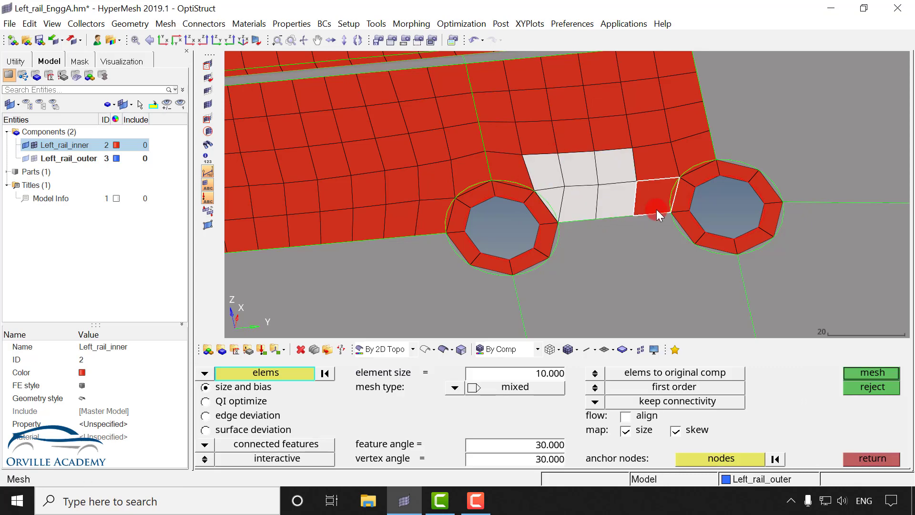
{"action": "middle_click", "coordinate": [645, 200]}
{"action": "middle_click", "coordinate": [609, 217]}
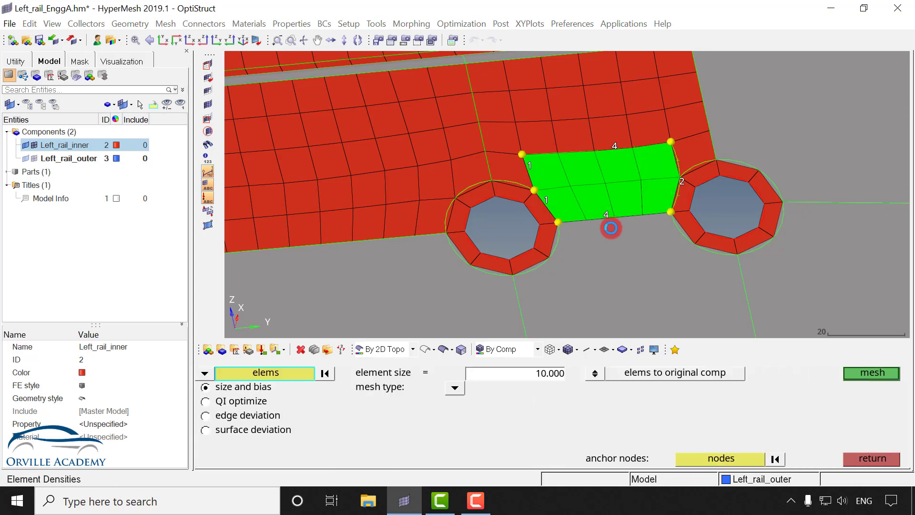
{"action": "right_click_drag", "start_coordinate": [563, 245], "coordinate": [493, 149], "text": "ctrl"}
{"action": "left_click_drag", "start_coordinate": [493, 149], "coordinate": [480, 237], "text": "ctrl"}
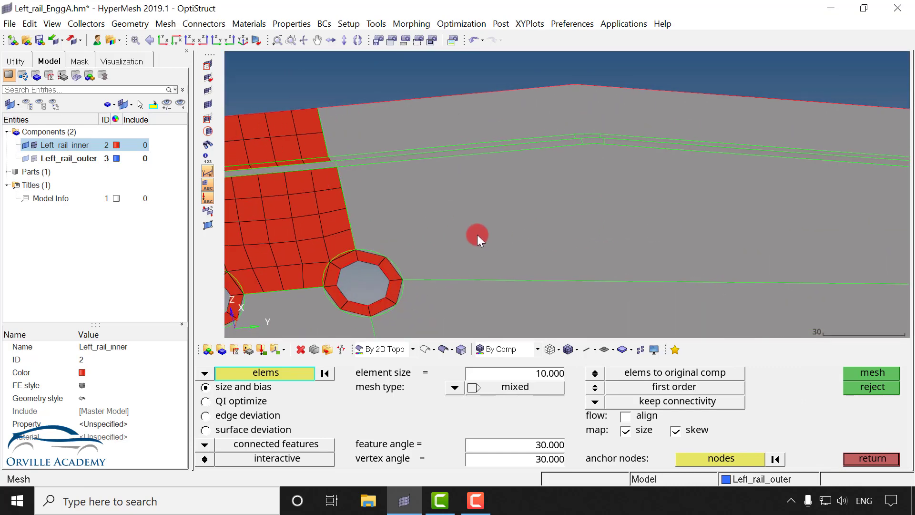
Step: Split the outer flange surface at the rail's first bend from both upper corners of the bend patches to the free edge
{"action": "left_click_drag", "start_coordinate": [599, 145], "coordinate": [590, 198], "text": "ctrl"}
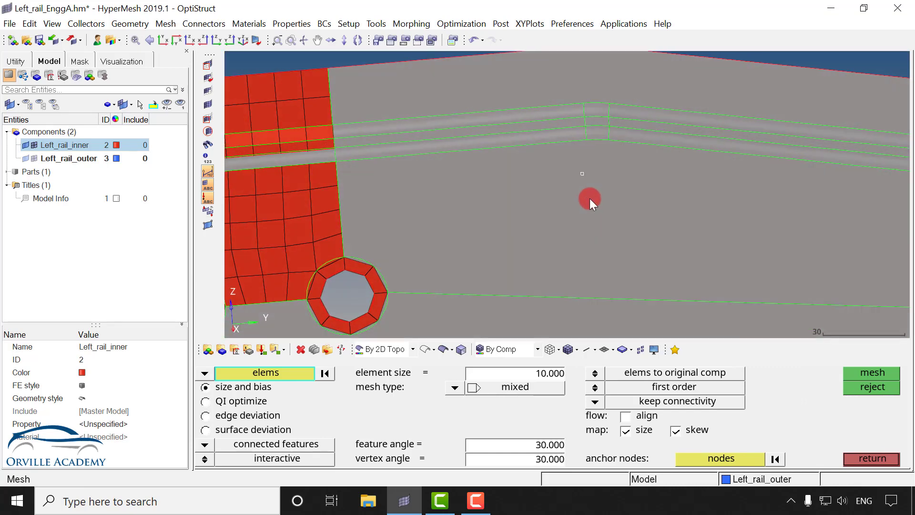
{"action": "right_click_drag", "start_coordinate": [587, 190], "coordinate": [566, 235], "text": "ctrl"}
{"action": "key", "text": "F11"}
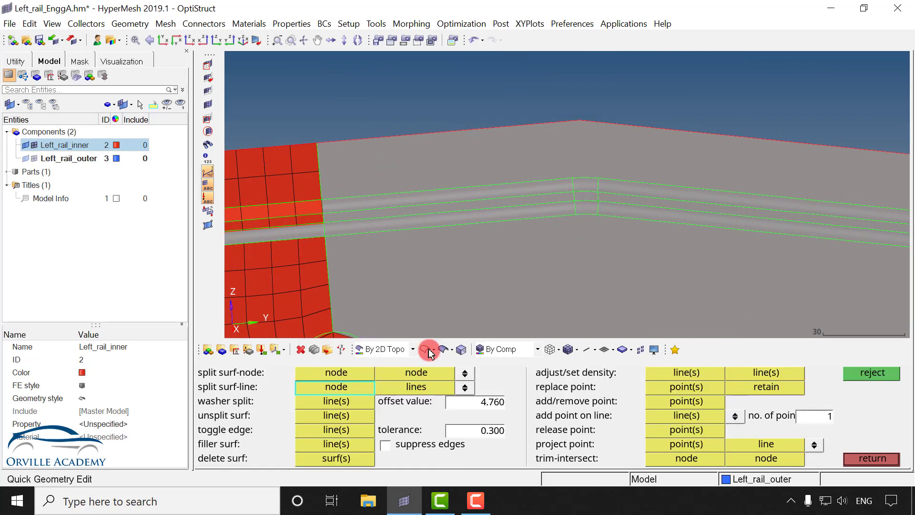
{"action": "scroll", "coordinate": [568, 172], "scroll_direction": "up", "scroll_amount": 2}
{"action": "left_click", "coordinate": [573, 179]}
{"action": "left_click", "coordinate": [568, 118]}
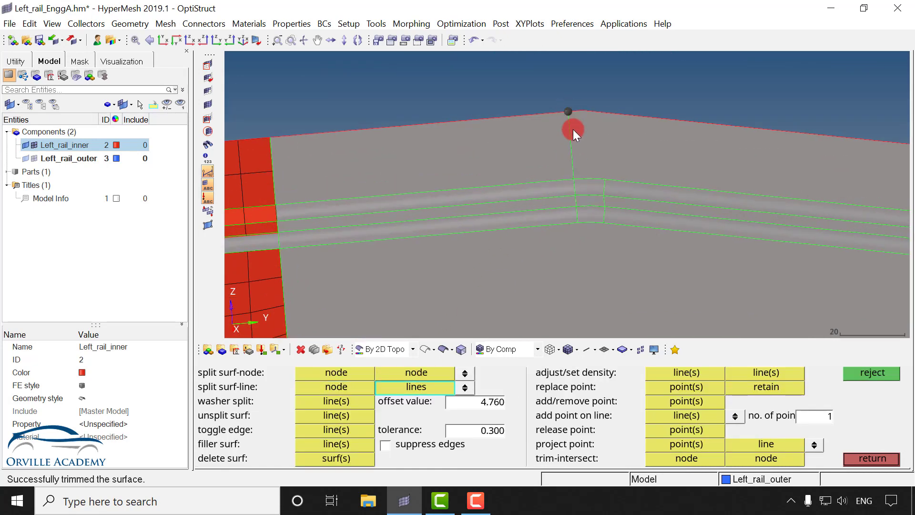
{"action": "left_click", "coordinate": [608, 175]}
{"action": "left_click", "coordinate": [617, 107]}
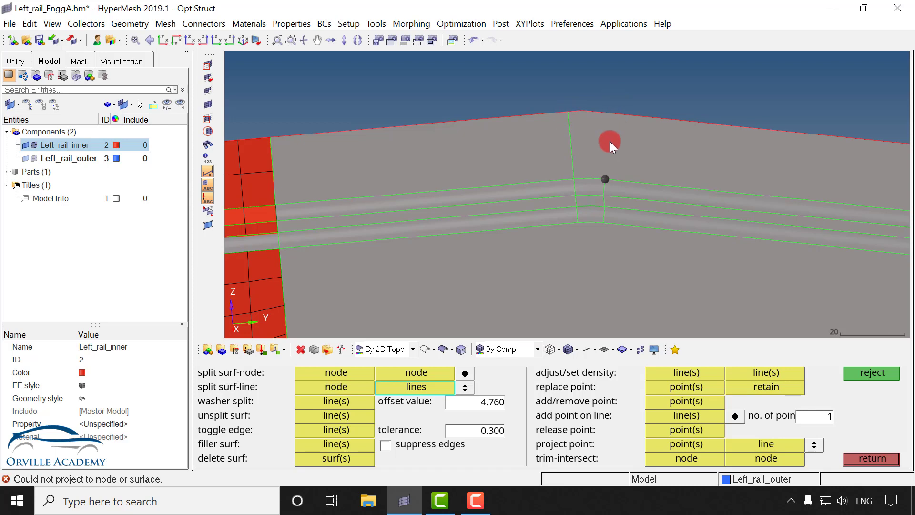
{"action": "left_click", "coordinate": [609, 181]}
{"action": "left_click", "coordinate": [601, 184]}
{"action": "left_click", "coordinate": [610, 124]}
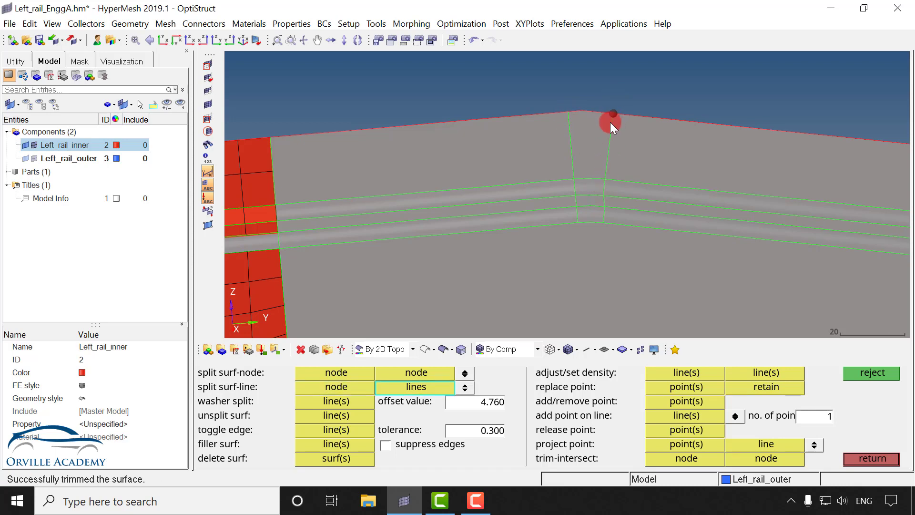
{"action": "right_click", "coordinate": [600, 157]}
Step: Split the web surface from the lower corner of the bend patches down to the lengthwise centre line
{"action": "right_click_drag", "start_coordinate": [577, 224], "coordinate": [556, 114], "text": "ctrl"}
{"action": "left_click", "coordinate": [555, 113]}
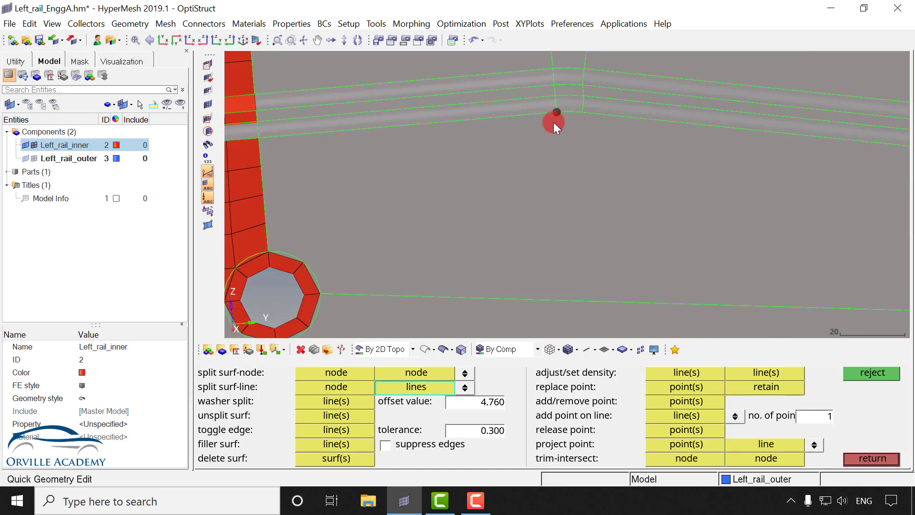
{"action": "left_click", "coordinate": [551, 299]}
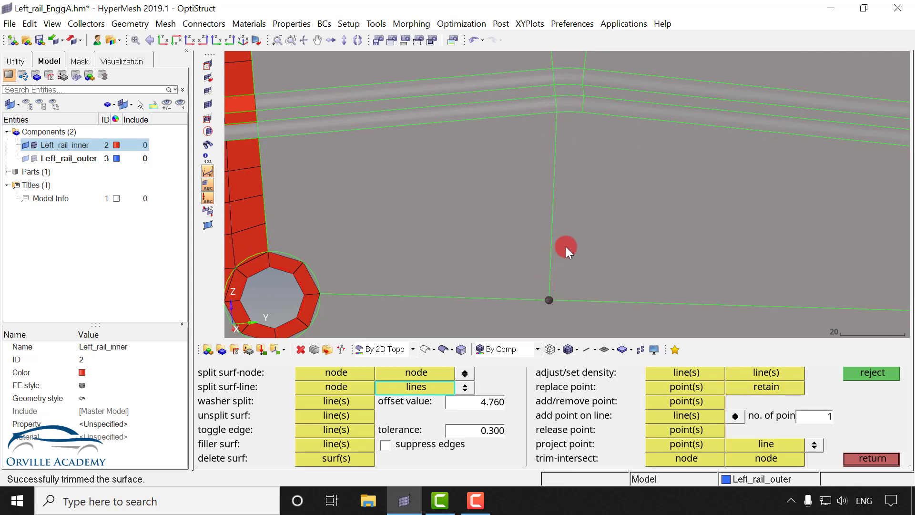
{"action": "right_click_drag", "start_coordinate": [565, 275], "coordinate": [568, 138], "text": "ctrl"}
{"action": "scroll", "coordinate": [568, 140], "scroll_direction": "down", "scroll_amount": 2}
{"action": "right_click_drag", "start_coordinate": [566, 177], "coordinate": [568, 182], "text": "ctrl"}
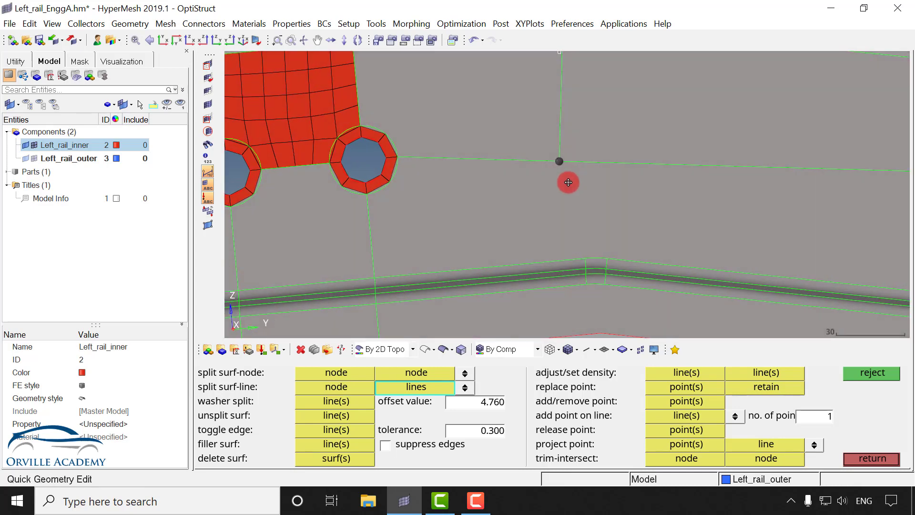
{"action": "left_click_drag", "start_coordinate": [568, 182], "coordinate": [581, 95], "text": "ctrl"}
{"action": "right_click", "coordinate": [562, 155]}
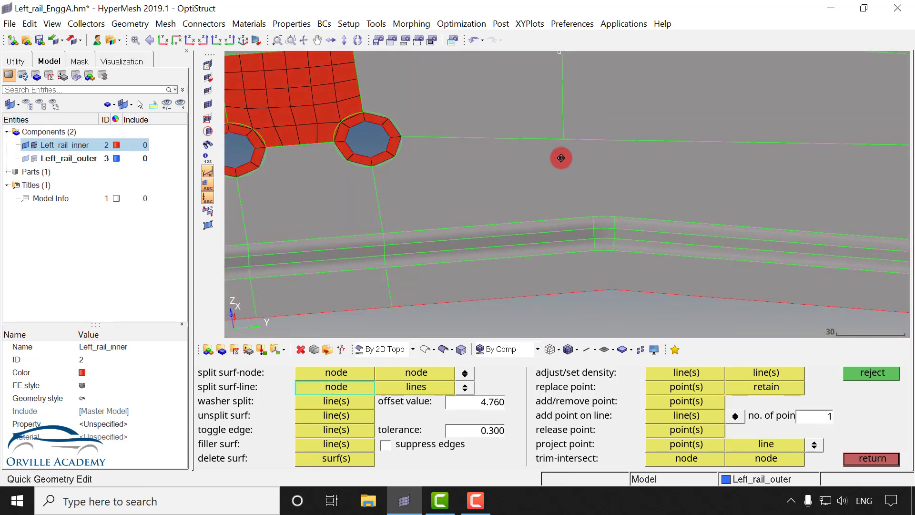
Step: Suppress the new split edge on the web below the bend
{"action": "left_click_drag", "start_coordinate": [561, 158], "coordinate": [534, 259], "text": "ctrl"}
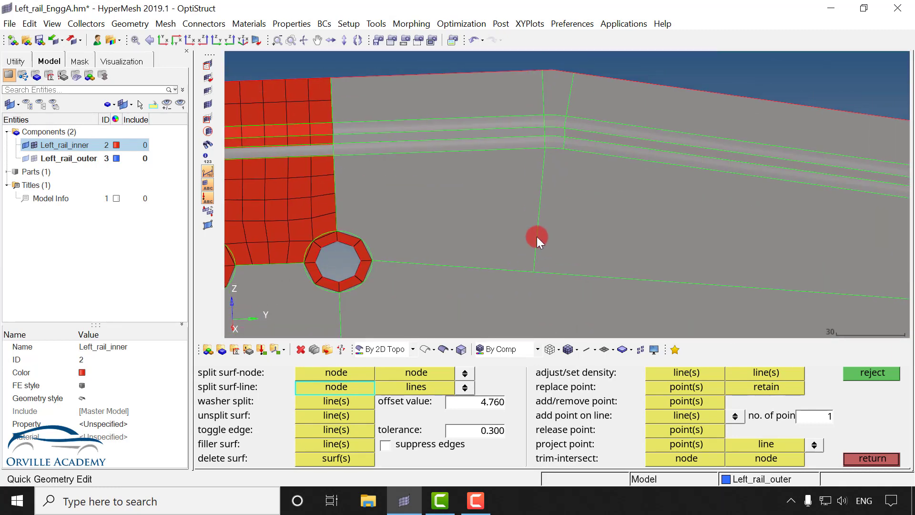
{"action": "left_click", "coordinate": [342, 427]}
{"action": "left_click", "coordinate": [538, 206]}
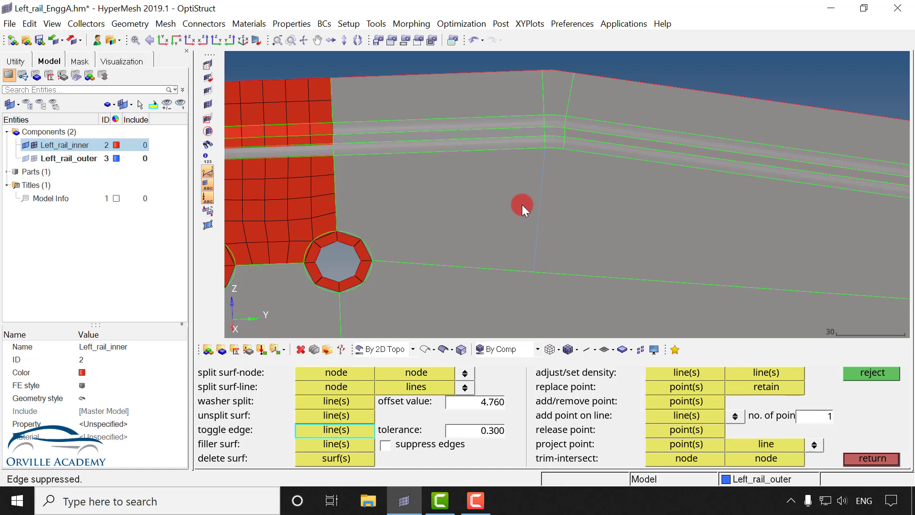
Step: Mesh the outer flange, bend and sloped strip surfaces up to and including the rail's first bend at size 10
{"action": "key", "text": "F12"}
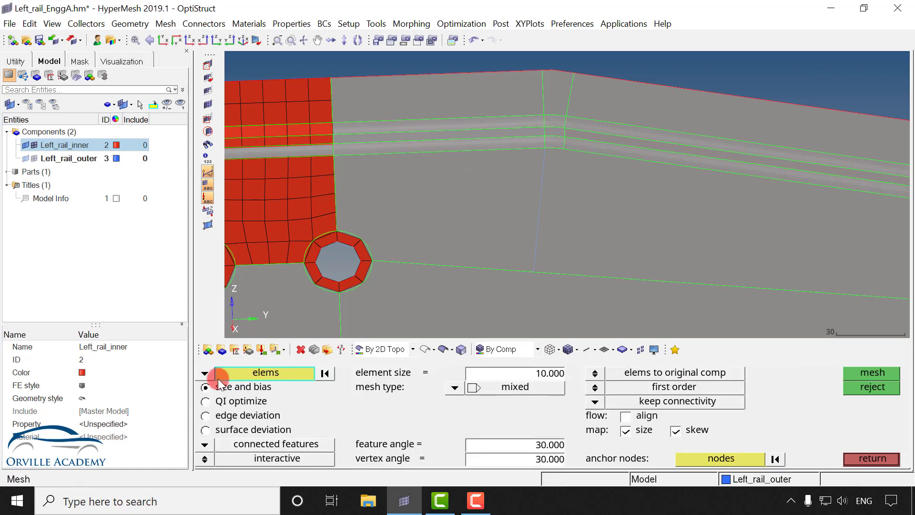
{"action": "left_click", "coordinate": [204, 373]}
{"action": "left_click", "coordinate": [239, 400]}
{"action": "left_click", "coordinate": [488, 101]}
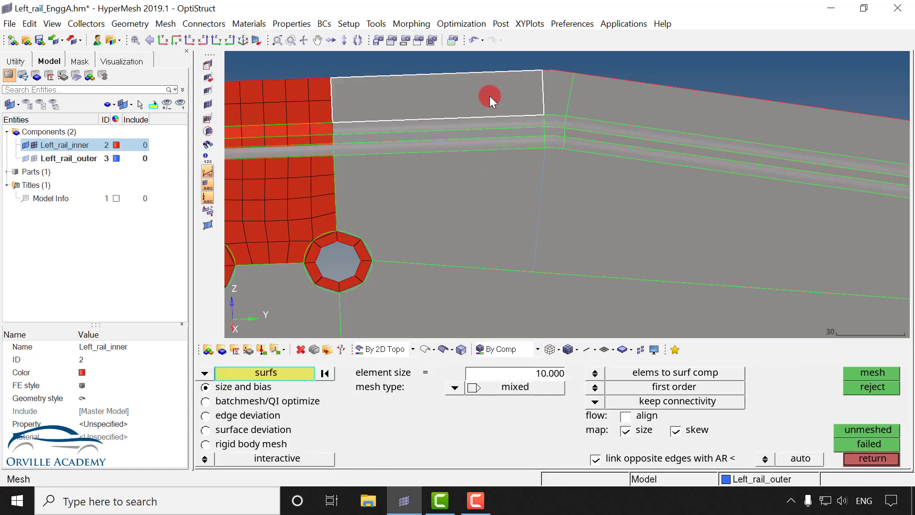
{"action": "left_click", "coordinate": [546, 94]}
{"action": "left_click", "coordinate": [524, 125]}
{"action": "scroll", "coordinate": [543, 130], "scroll_direction": "up", "scroll_amount": 2}
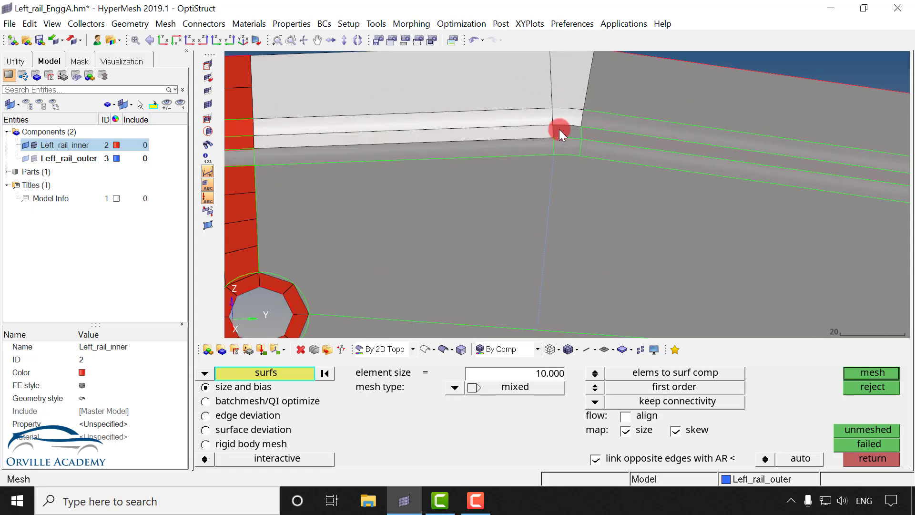
{"action": "left_click", "coordinate": [522, 145]}
{"action": "middle_click", "coordinate": [478, 219]}
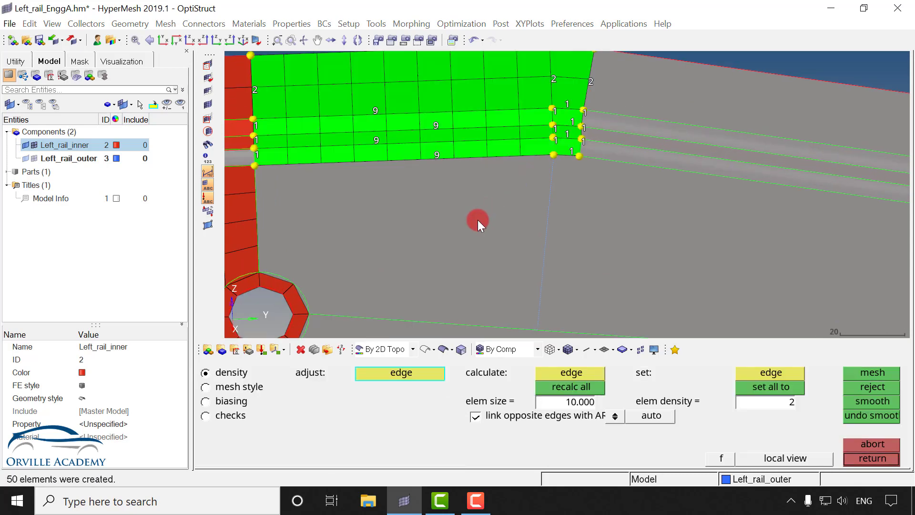
{"action": "scroll", "coordinate": [470, 181], "scroll_direction": "down", "scroll_amount": 2}
{"action": "middle_click", "coordinate": [445, 169]}
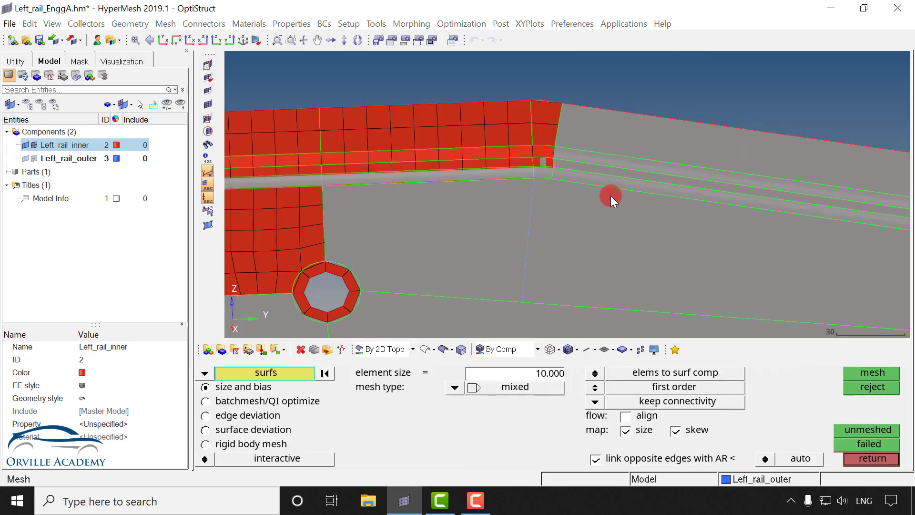
Step: Mesh the outer flange, both bends and sloped strip of the long descending section at element size 10
{"action": "right_click_drag", "start_coordinate": [529, 194], "coordinate": [286, 193], "text": "ctrl"}
{"action": "left_click", "coordinate": [457, 194]}
{"action": "left_click", "coordinate": [507, 169]}
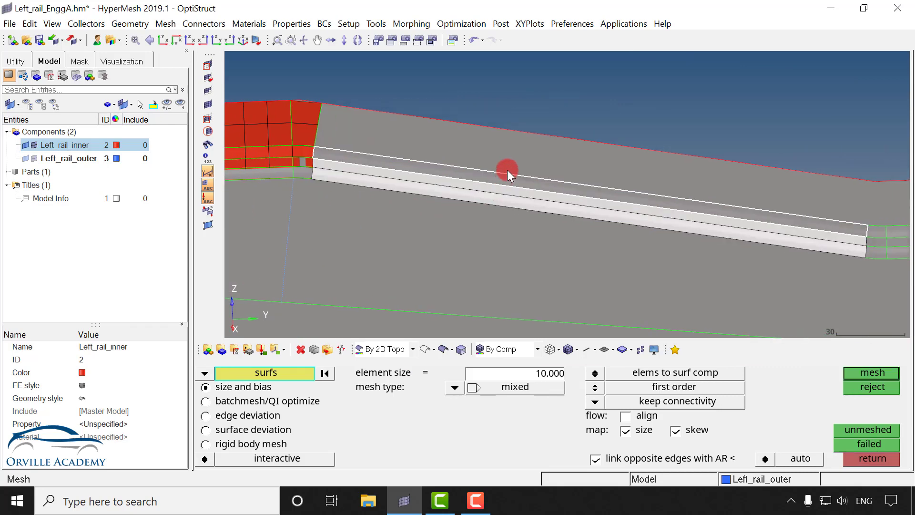
{"action": "left_click", "coordinate": [498, 159]}
{"action": "middle_click", "coordinate": [478, 163]}
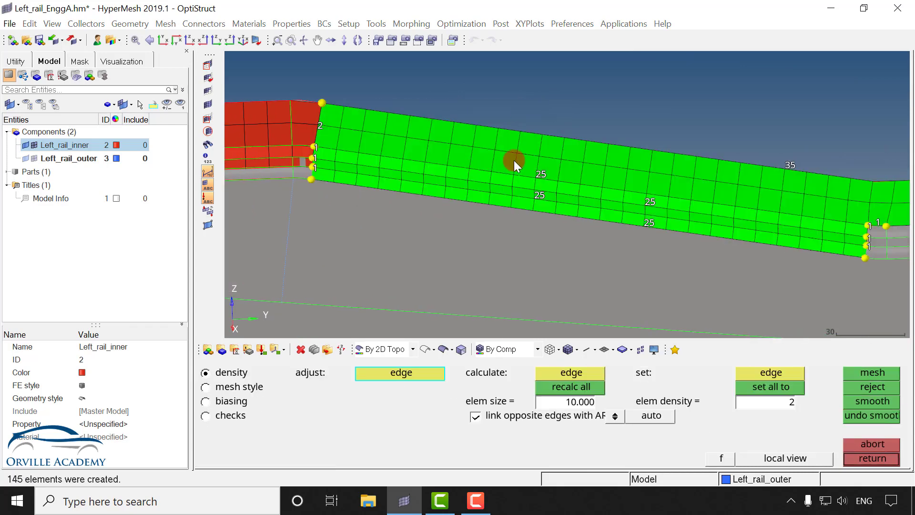
{"action": "right_click_drag", "start_coordinate": [680, 218], "coordinate": [362, 189], "text": "ctrl"}
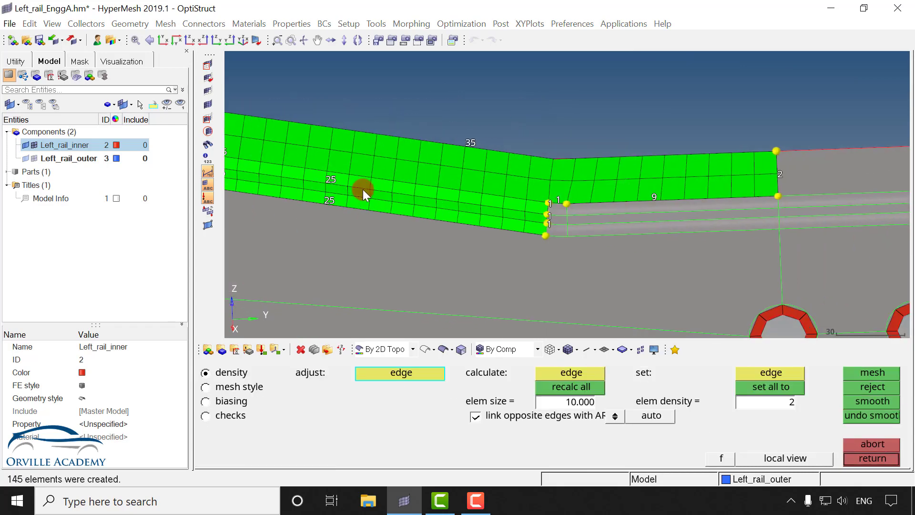
{"action": "middle_click", "coordinate": [576, 210]}
Step: Mesh the small patches at the rail's second bend and the adjoining bend and sloped strips at size 10
{"action": "scroll", "coordinate": [559, 210], "scroll_direction": "up", "scroll_amount": 2}
{"action": "left_click", "coordinate": [558, 210]}
{"action": "left_click", "coordinate": [581, 207]}
{"action": "left_click", "coordinate": [577, 223]}
{"action": "left_click", "coordinate": [552, 221]}
{"action": "left_click", "coordinate": [553, 240]}
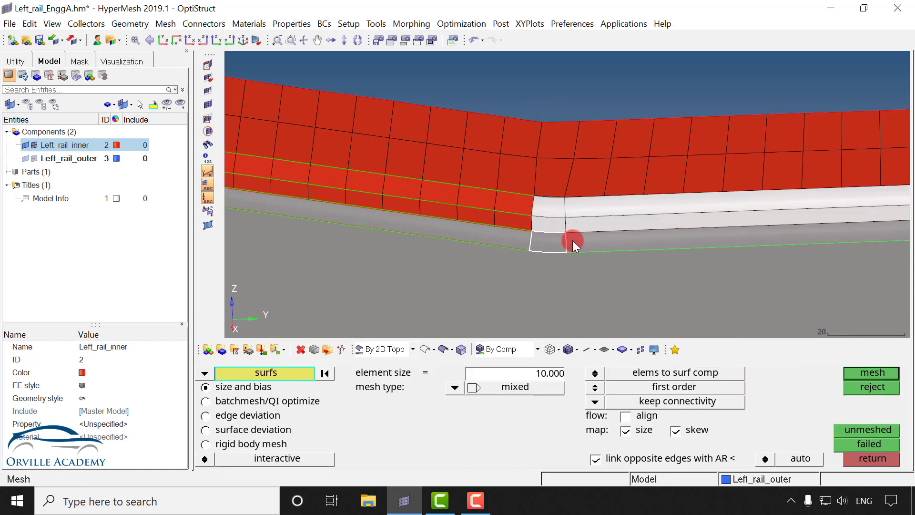
{"action": "left_click", "coordinate": [579, 241]}
{"action": "middle_click", "coordinate": [602, 239]}
{"action": "middle_click", "coordinate": [599, 237]}
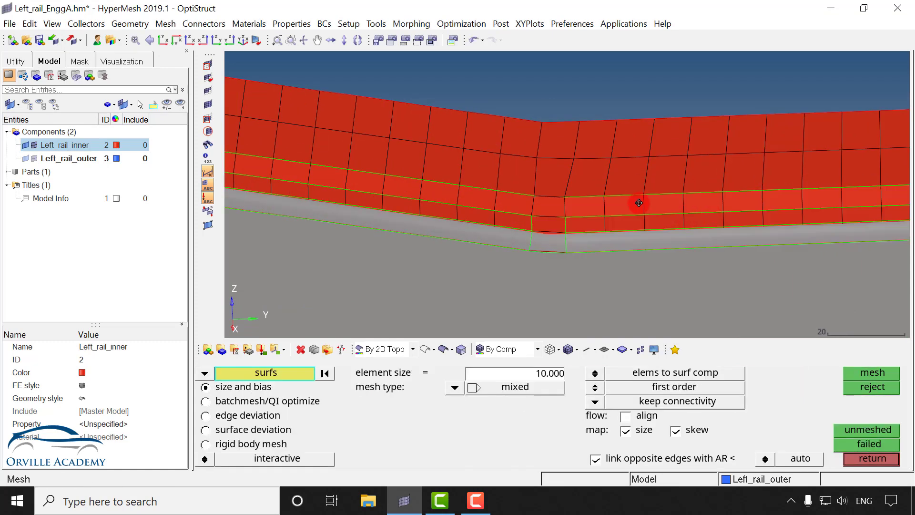
Step: Mesh the outer flange, both bends and sloped strip above the far pair of washer rings at size 10
{"action": "right_click_drag", "start_coordinate": [599, 237], "coordinate": [500, 199], "text": "ctrl"}
{"action": "scroll", "coordinate": [500, 200], "scroll_direction": "down", "scroll_amount": 1}
{"action": "left_click", "coordinate": [602, 208]}
{"action": "left_click", "coordinate": [612, 193]}
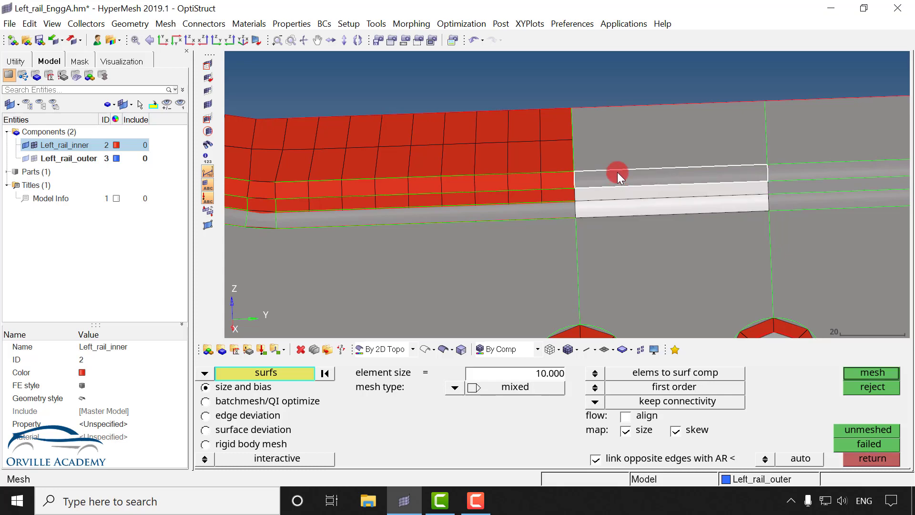
{"action": "left_click", "coordinate": [617, 173]}
{"action": "left_click", "coordinate": [613, 155]}
{"action": "middle_click", "coordinate": [608, 174]}
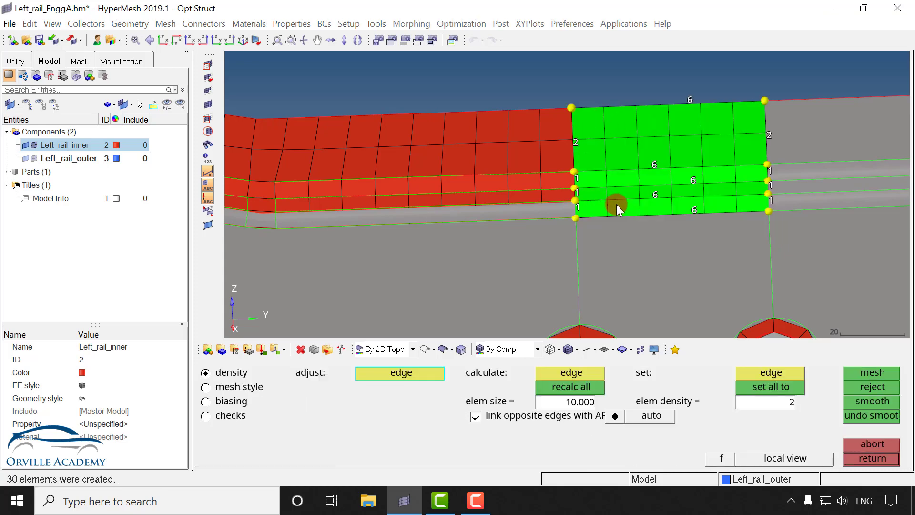
{"action": "middle_click", "coordinate": [616, 204]}
Step: Mesh the web above the far washer rings at size 10, trying a higher density between the rings and restoring it to 3
{"action": "right_click_drag", "start_coordinate": [589, 187], "coordinate": [528, 129], "text": "ctrl"}
{"action": "left_click", "coordinate": [578, 199]}
{"action": "middle_click", "coordinate": [565, 142]}
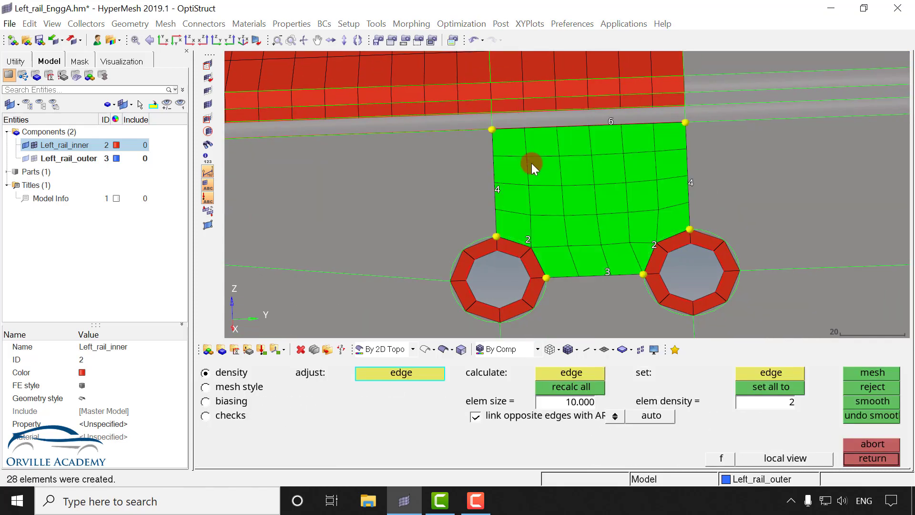
{"action": "left_click", "coordinate": [608, 276]}
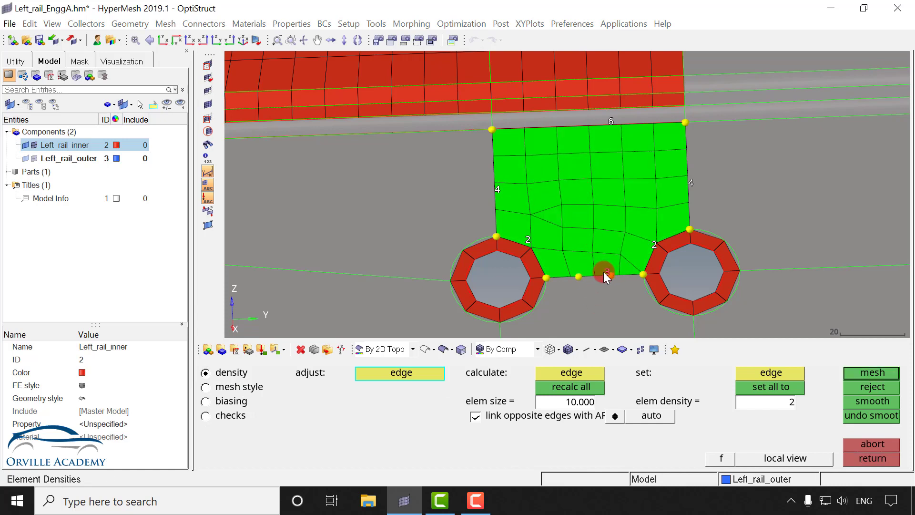
{"action": "right_click", "coordinate": [604, 272]}
{"action": "middle_click", "coordinate": [598, 250]}
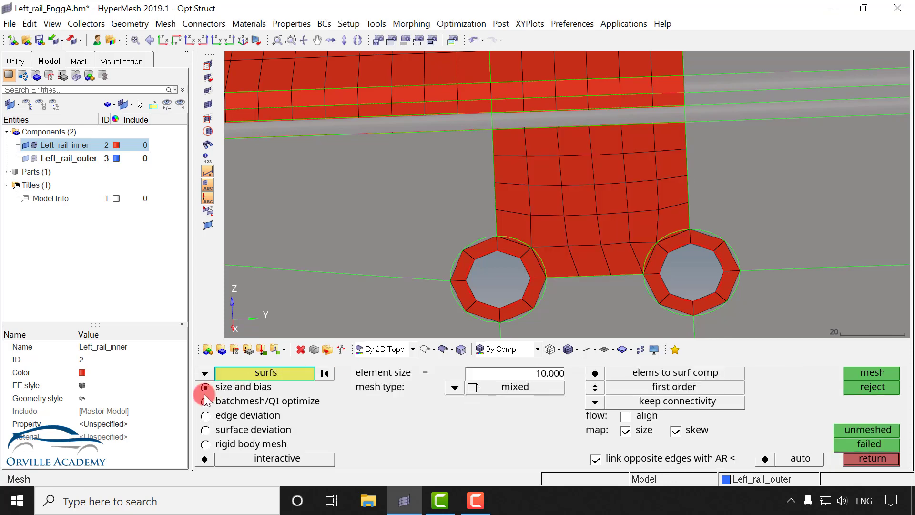
Step: Remesh the two element rows between the far washer rings as an element selection at size 10
{"action": "left_click", "coordinate": [204, 373]}
{"action": "left_click", "coordinate": [242, 387]}
{"action": "left_click_drag", "start_coordinate": [554, 221], "coordinate": [644, 277], "text": "shift"}
{"action": "middle_click", "coordinate": [597, 274]}
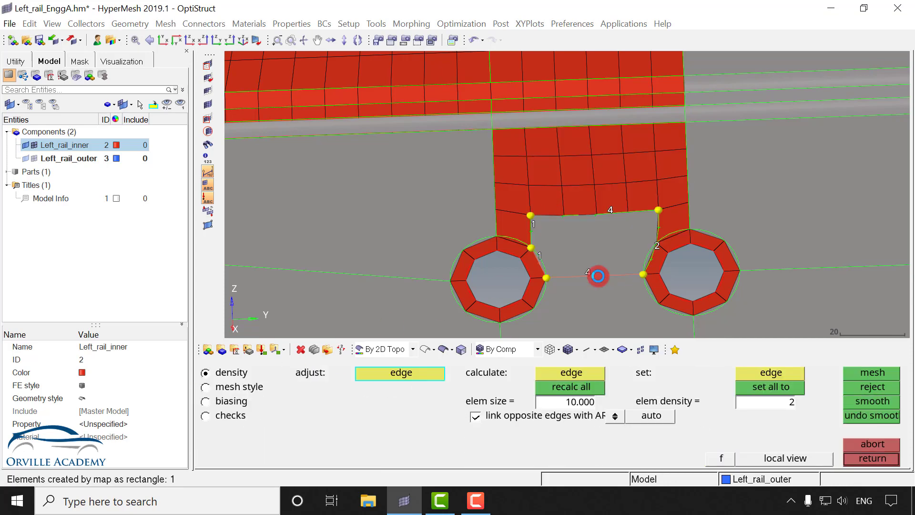
{"action": "middle_click", "coordinate": [646, 194]}
Step: Mesh the lower half of the near end section at size 10: web beside the washer ring, both bends, sloped strip and outer flange
{"action": "right_click_drag", "start_coordinate": [645, 194], "coordinate": [437, 280], "text": "ctrl"}
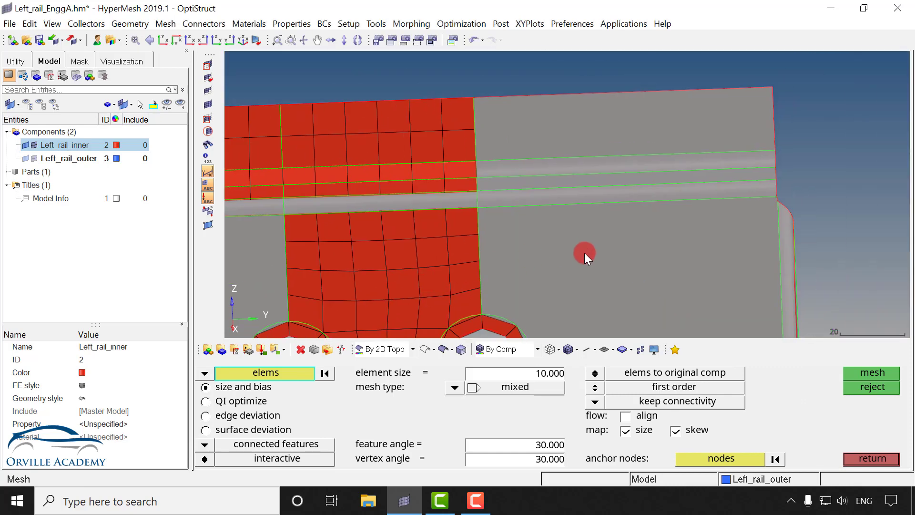
{"action": "scroll", "coordinate": [429, 262], "scroll_direction": "down", "scroll_amount": 3, "text": "ctrl"}
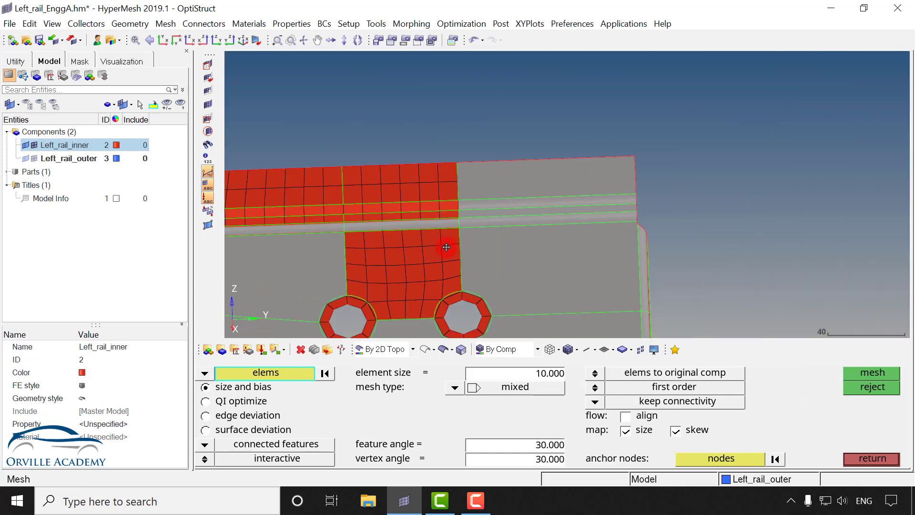
{"action": "right_click_drag", "start_coordinate": [238, 294], "coordinate": [517, 231], "text": "ctrl"}
{"action": "right_click_drag", "start_coordinate": [328, 262], "coordinate": [523, 225], "text": "ctrl"}
{"action": "scroll", "coordinate": [604, 219], "scroll_direction": "down", "scroll_amount": 2, "text": "ctrl"}
{"action": "right_click_drag", "start_coordinate": [603, 219], "coordinate": [695, 219], "text": "ctrl"}
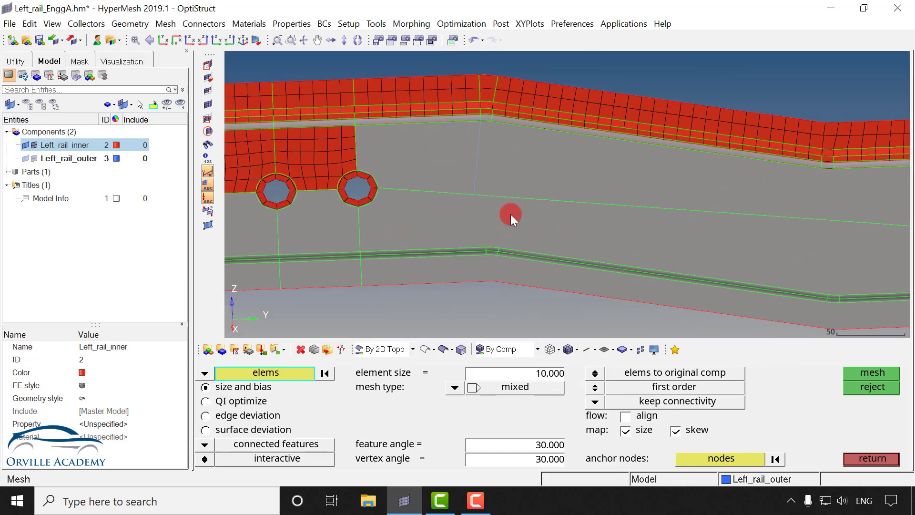
{"action": "right_click_drag", "start_coordinate": [302, 228], "coordinate": [489, 226], "text": "ctrl"}
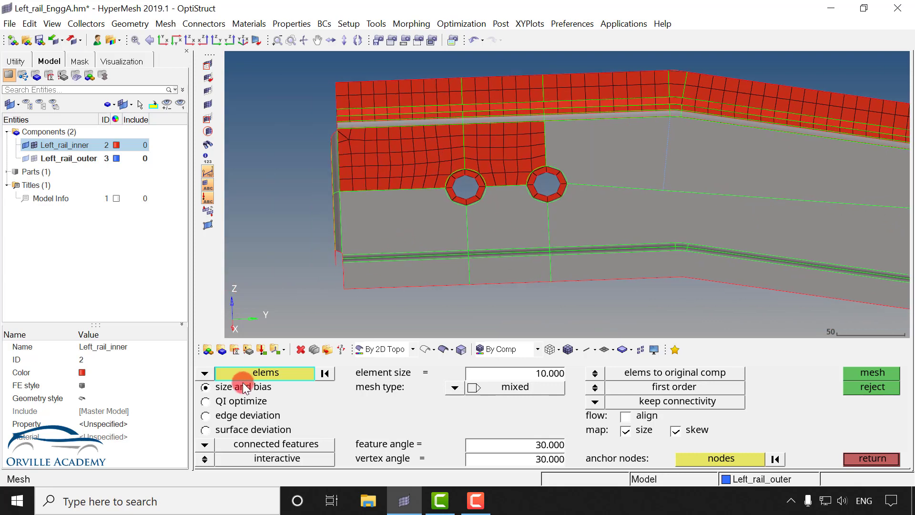
{"action": "left_click", "coordinate": [205, 373]}
{"action": "left_click", "coordinate": [246, 387]}
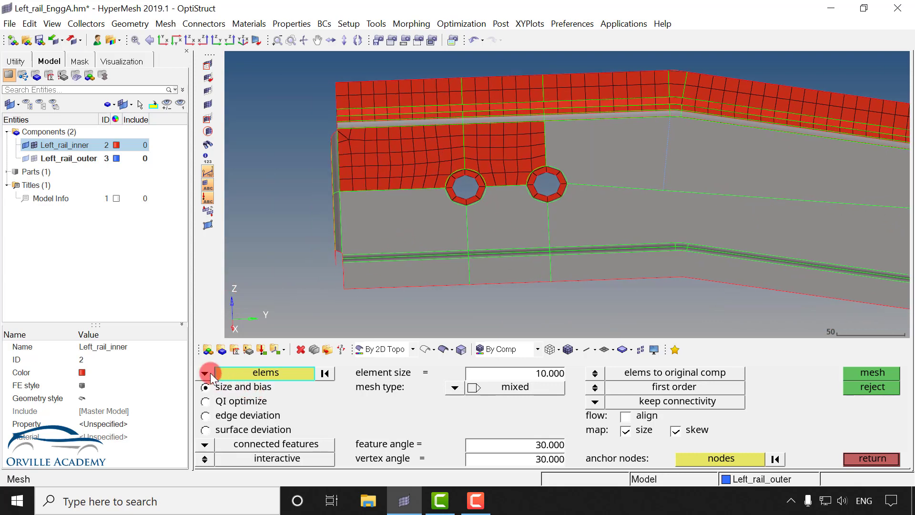
{"action": "left_click", "coordinate": [204, 372]}
{"action": "left_click", "coordinate": [241, 401]}
{"action": "left_click", "coordinate": [388, 237]}
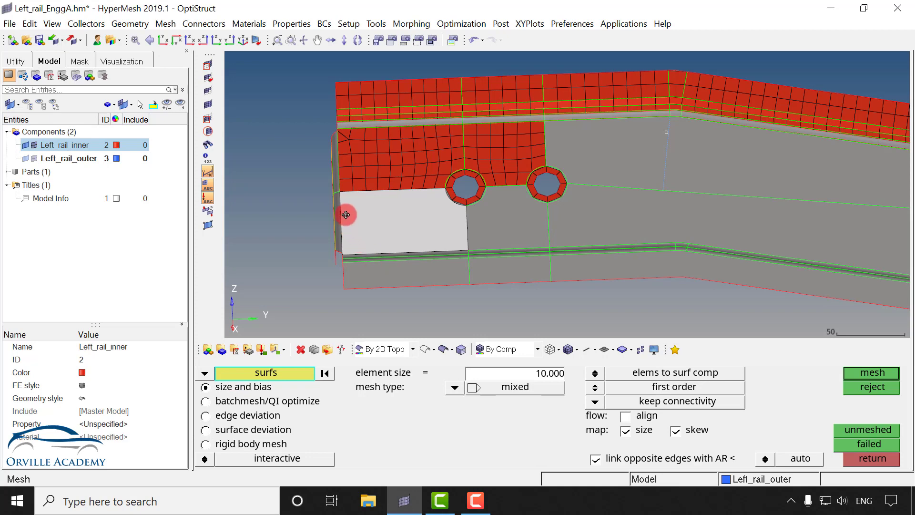
{"action": "left_click_drag", "start_coordinate": [348, 210], "coordinate": [327, 181], "text": "ctrl"}
{"action": "scroll", "coordinate": [327, 181], "scroll_direction": "up", "scroll_amount": 2}
{"action": "left_click", "coordinate": [327, 208]}
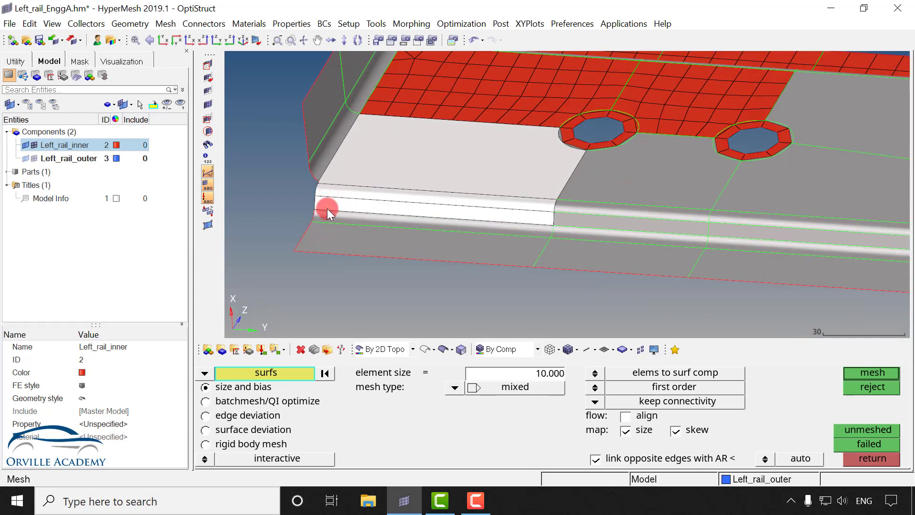
{"action": "left_click", "coordinate": [327, 222]}
{"action": "middle_click", "coordinate": [425, 226]}
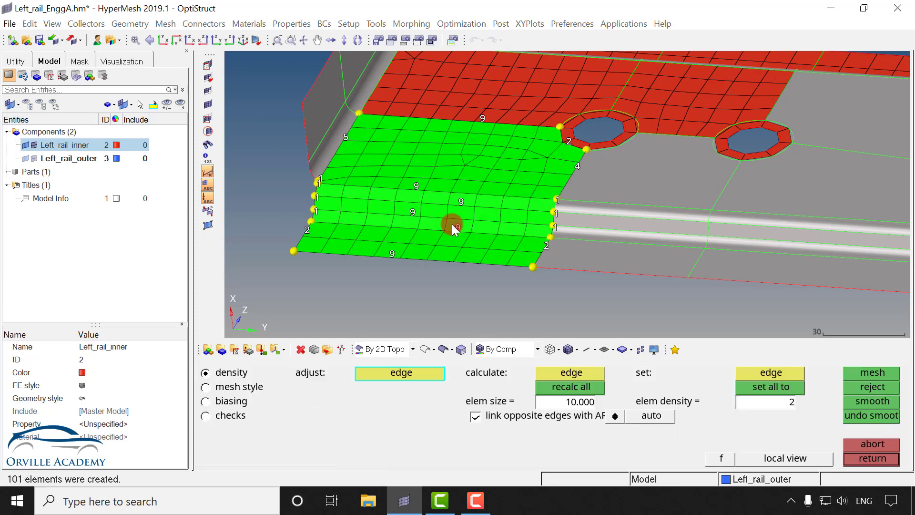
Step: Raise the linked lengthwise edge densities of the near end section's bends, sloped strip and outer flange to 10
{"action": "scroll", "coordinate": [394, 189], "scroll_direction": "up", "scroll_amount": 2}
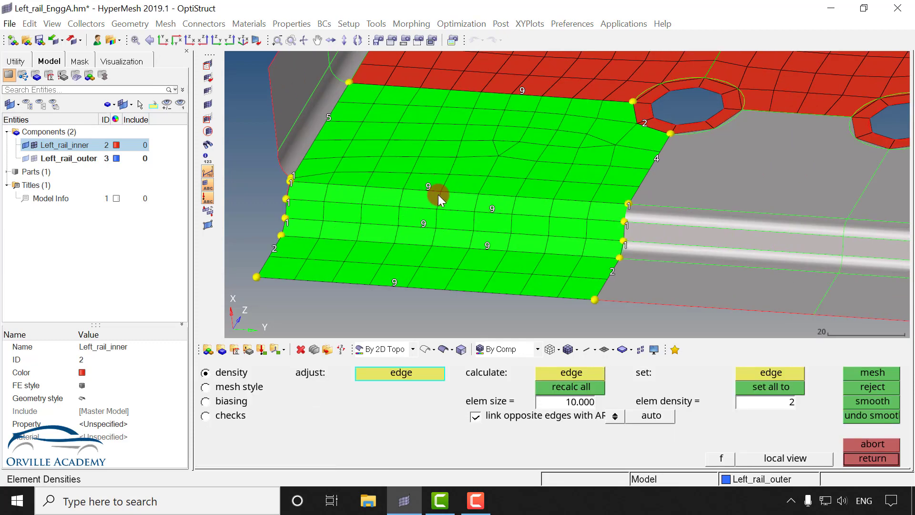
{"action": "left_click", "coordinate": [429, 196]}
{"action": "middle_click", "coordinate": [428, 197]}
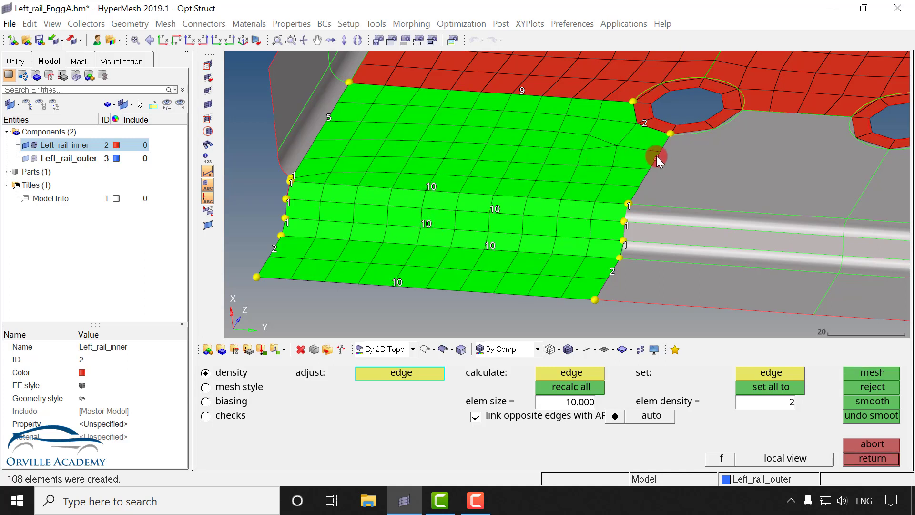
Step: Turn off opposite-edge linking, try density 5 on the web edge below the washer ring, restore it to 4 and accept the mesh
{"action": "left_click", "coordinate": [493, 416]}
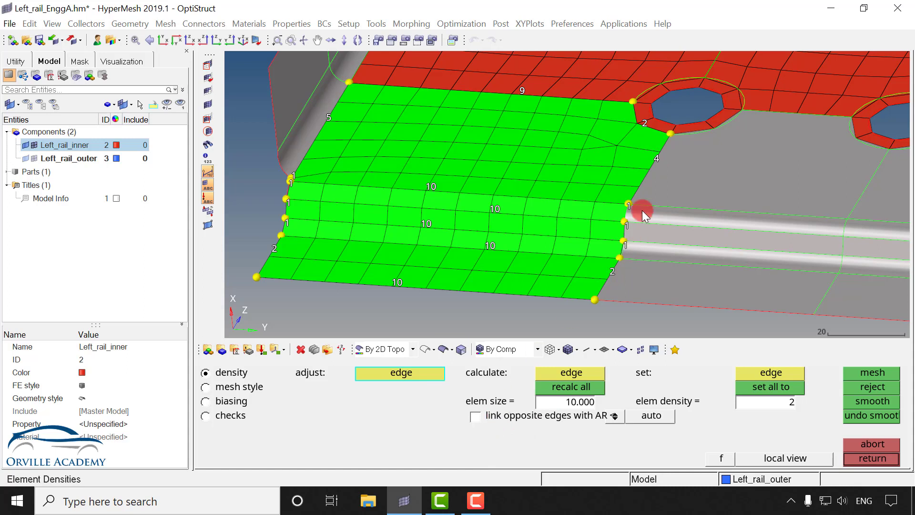
{"action": "left_click", "coordinate": [656, 170]}
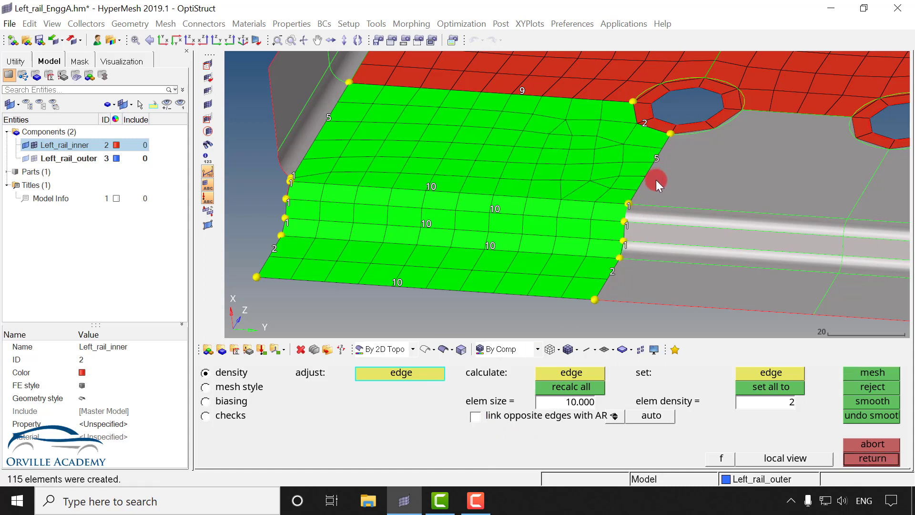
{"action": "right_click", "coordinate": [648, 170]}
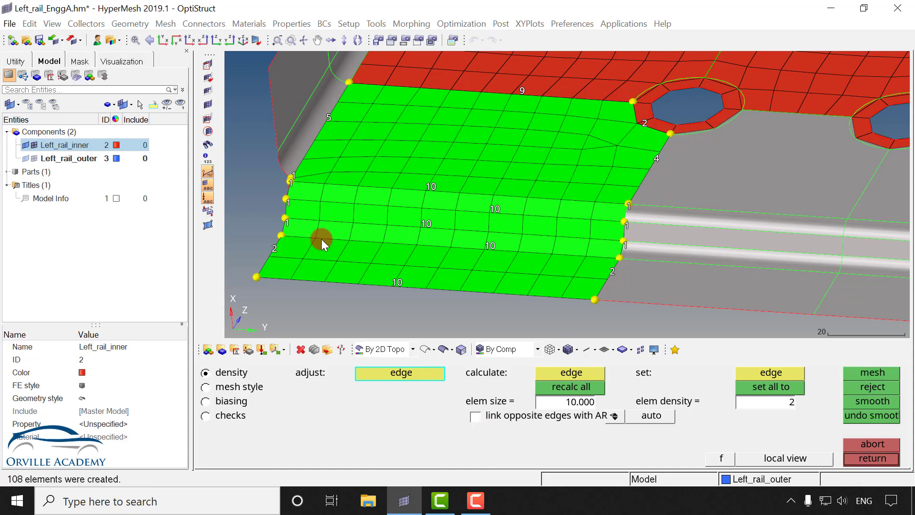
{"action": "key", "text": "Escape"}
Step: Remesh the web elements between the near washer ring and the bend as an element selection at size 10
{"action": "left_click_drag", "start_coordinate": [468, 261], "coordinate": [568, 166], "text": "ctrl"}
{"action": "right_click_drag", "start_coordinate": [568, 167], "coordinate": [494, 214], "text": "ctrl"}
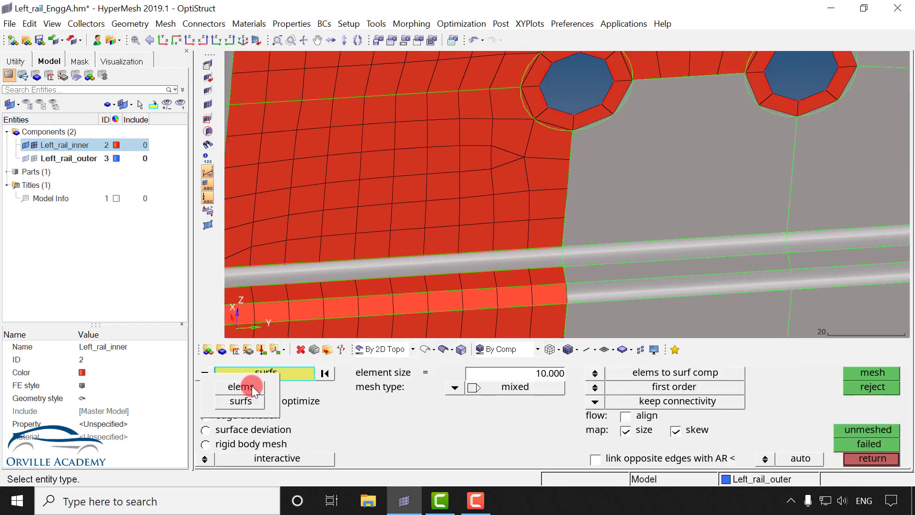
{"action": "left_click", "coordinate": [252, 385]}
{"action": "left_click_drag", "start_coordinate": [487, 136], "coordinate": [604, 239], "text": "shift"}
{"action": "left_click", "coordinate": [466, 132]}
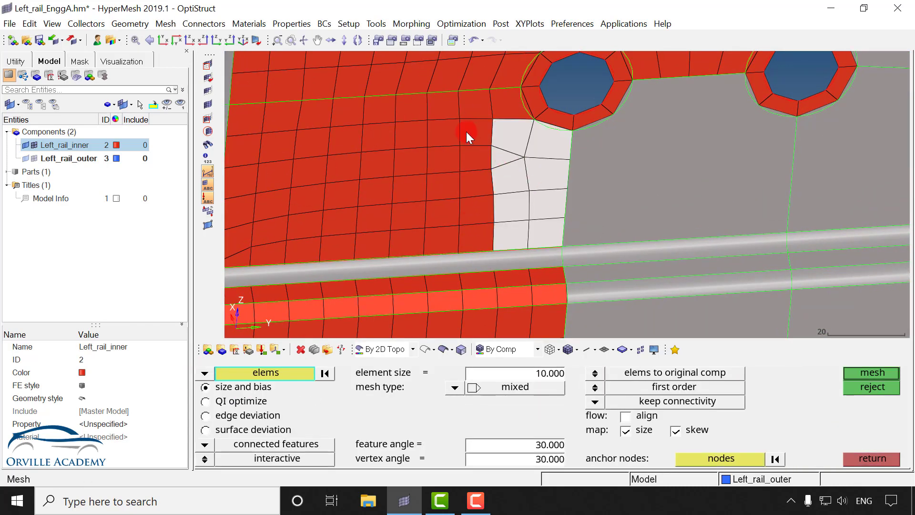
{"action": "left_click", "coordinate": [471, 152]}
{"action": "left_click", "coordinate": [472, 183]}
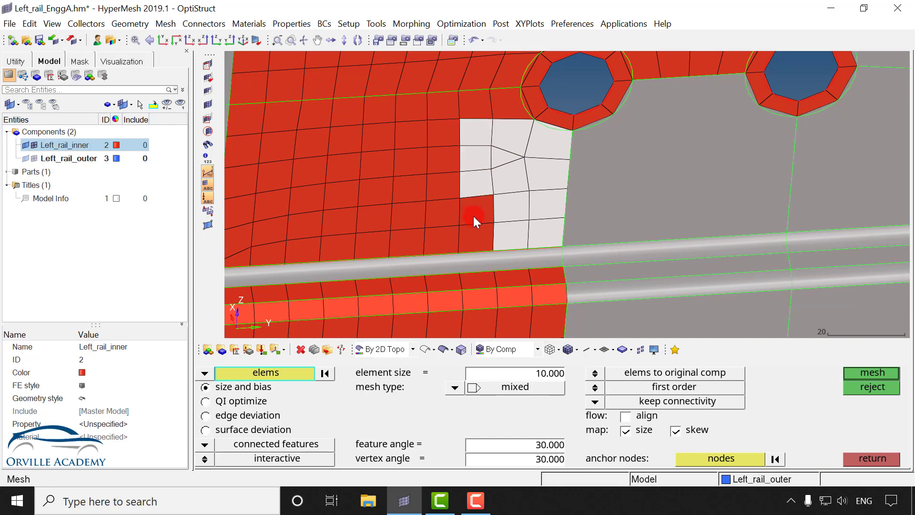
{"action": "middle_click", "coordinate": [519, 208]}
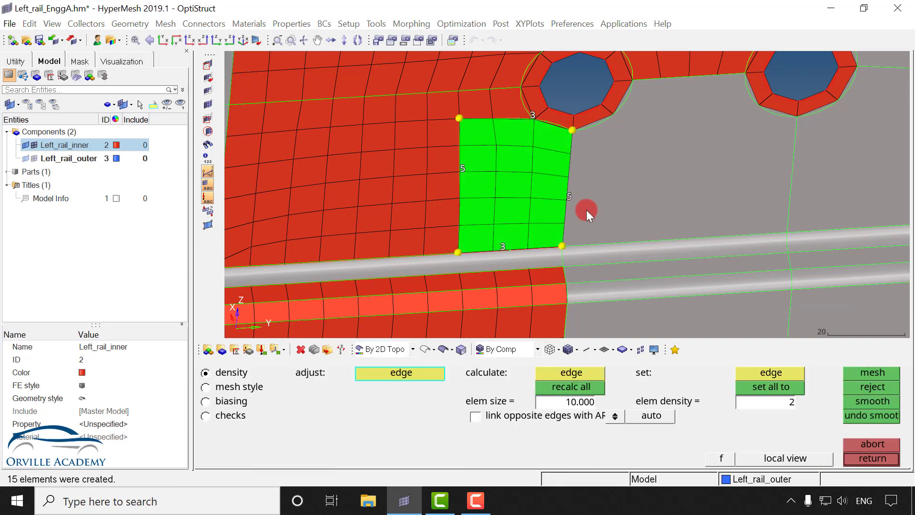
{"action": "middle_click", "coordinate": [586, 211]}
Step: Mesh the upright end flange and its bend as surfaces at size 10 with mixed elements
{"action": "right_click_drag", "start_coordinate": [358, 180], "coordinate": [725, 176], "text": "ctrl"}
{"action": "left_click_drag", "start_coordinate": [572, 264], "coordinate": [448, 196], "text": "ctrl"}
{"action": "right_click_drag", "start_coordinate": [634, 176], "coordinate": [432, 195], "text": "ctrl"}
{"action": "scroll", "coordinate": [433, 196], "scroll_direction": "up", "scroll_amount": 3, "text": "ctrl"}
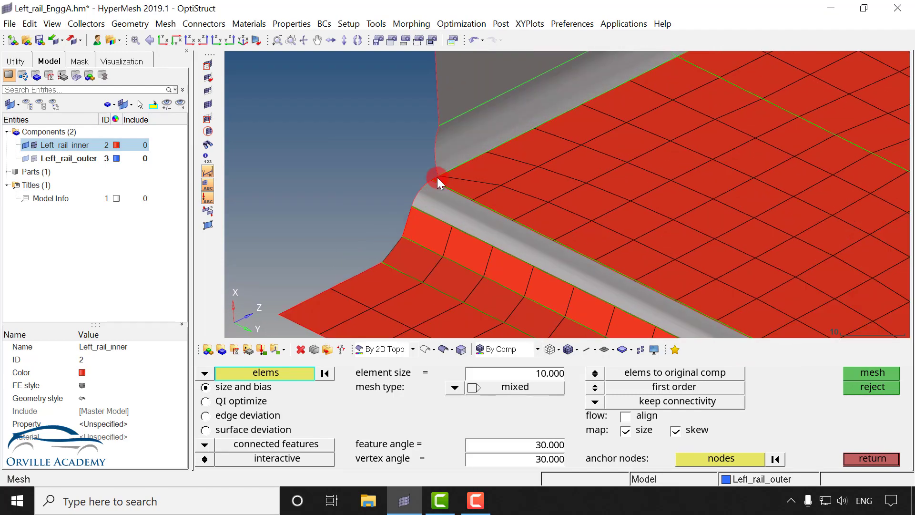
{"action": "left_click_drag", "start_coordinate": [436, 177], "coordinate": [470, 255], "text": "ctrl"}
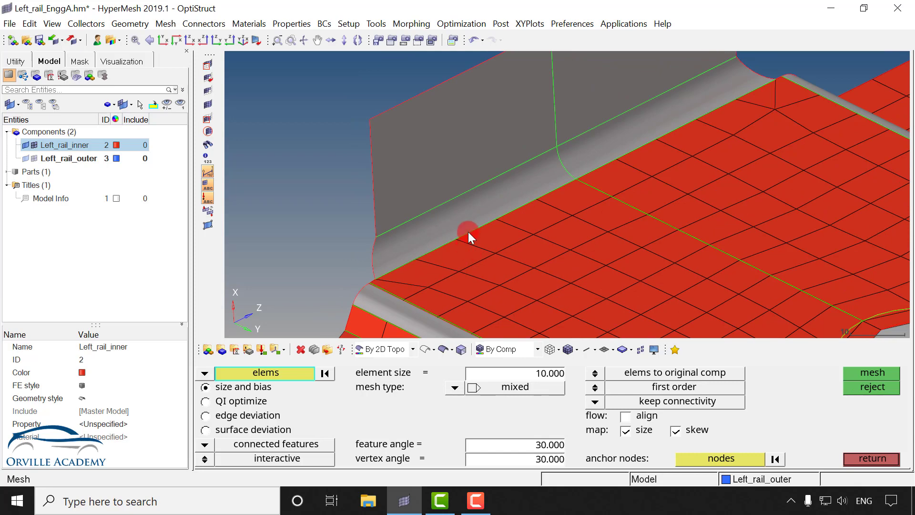
{"action": "left_click", "coordinate": [204, 374]}
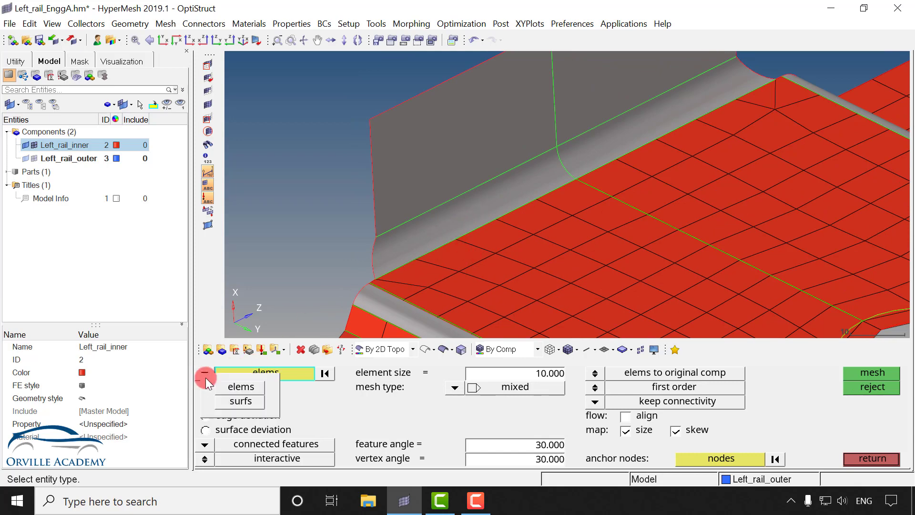
{"action": "left_click", "coordinate": [241, 400]}
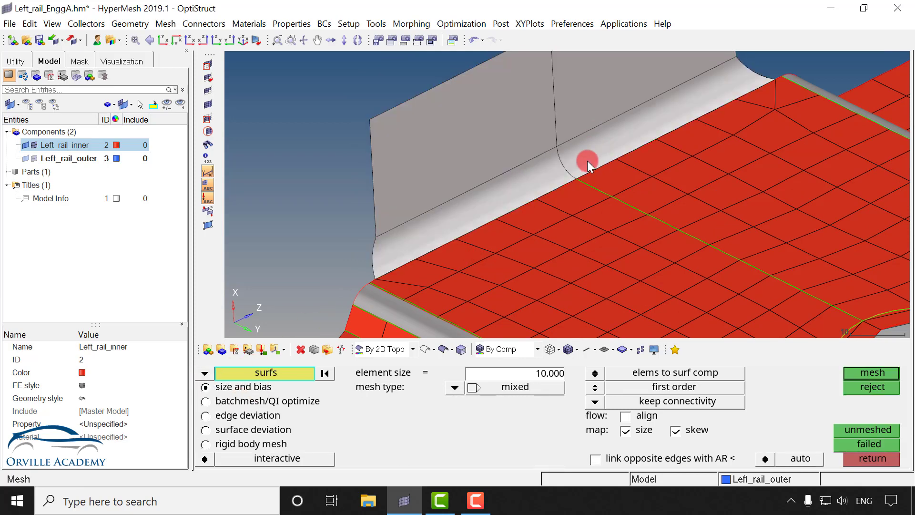
{"action": "left_click", "coordinate": [543, 180]}
{"action": "middle_click", "coordinate": [542, 181]}
{"action": "left_click_drag", "start_coordinate": [524, 182], "coordinate": [485, 259], "text": "ctrl"}
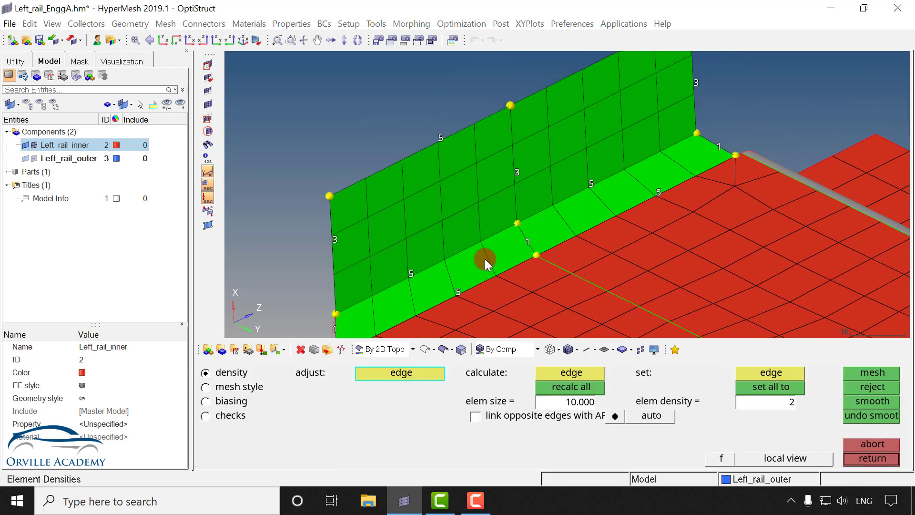
{"action": "middle_click", "coordinate": [485, 259]}
Step: Remesh the end flange's bend with a density of 2 across its width at both ends and the middle edge
{"action": "right_click_drag", "start_coordinate": [485, 259], "coordinate": [520, 187], "text": "ctrl"}
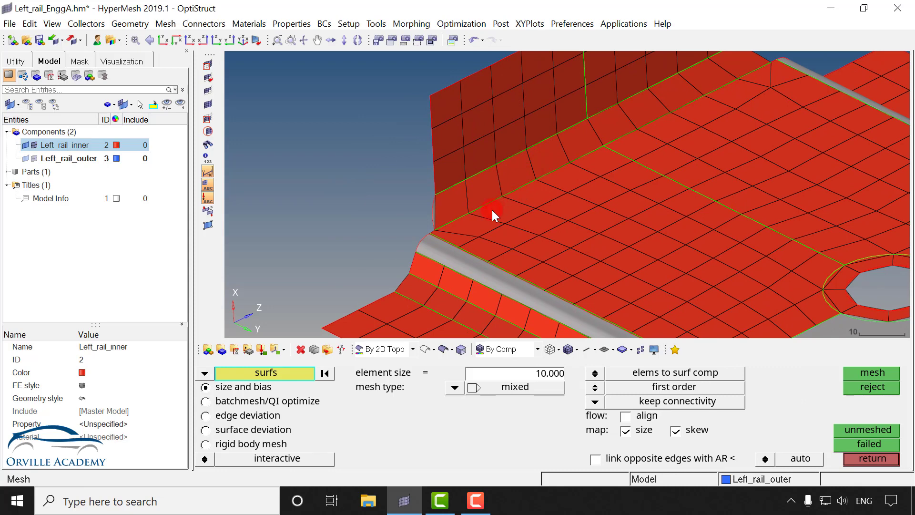
{"action": "left_click", "coordinate": [478, 209]}
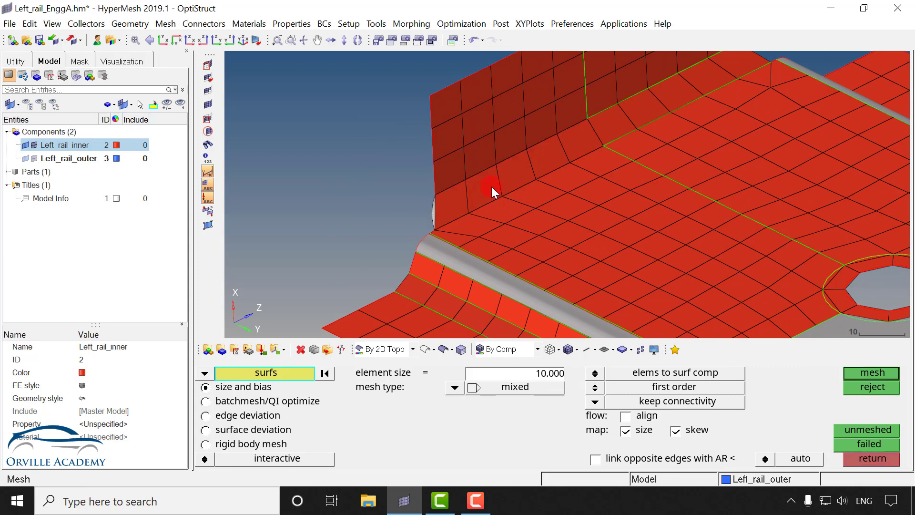
{"action": "left_click", "coordinate": [559, 159]}
{"action": "middle_click", "coordinate": [559, 159]}
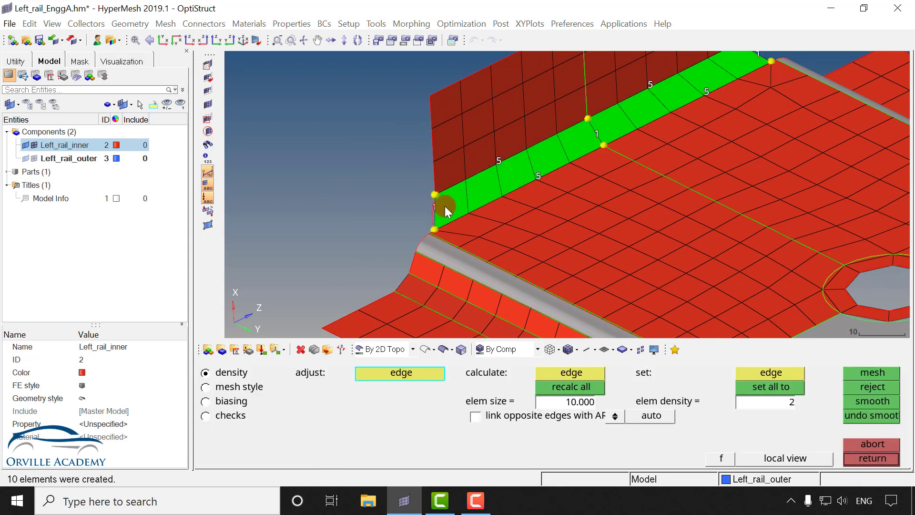
{"action": "left_click", "coordinate": [435, 208]}
{"action": "right_click_drag", "start_coordinate": [498, 196], "coordinate": [400, 267], "text": "ctrl"}
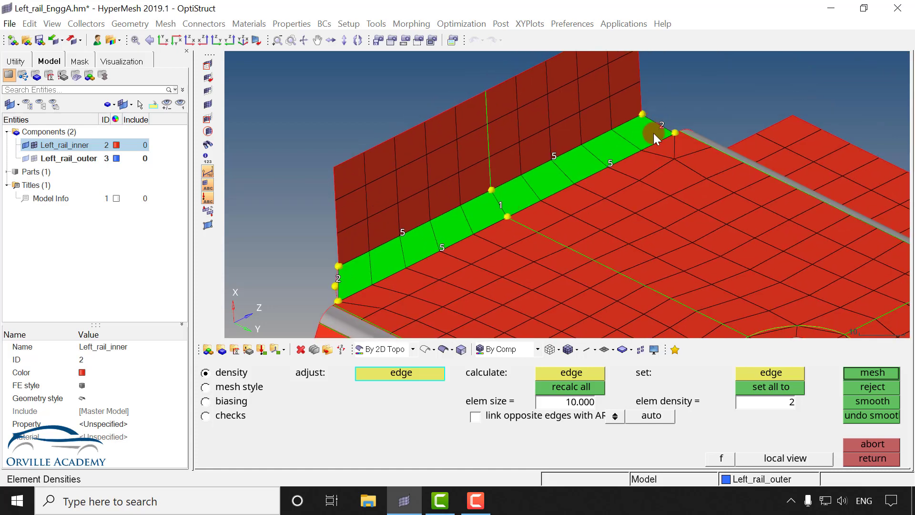
{"action": "middle_click", "coordinate": [620, 150]}
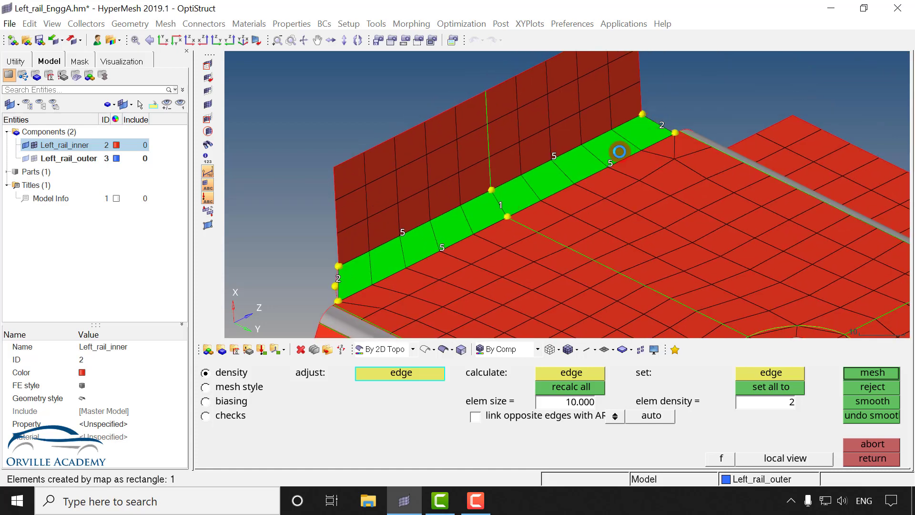
{"action": "left_click", "coordinate": [498, 203]}
{"action": "middle_click", "coordinate": [499, 219]}
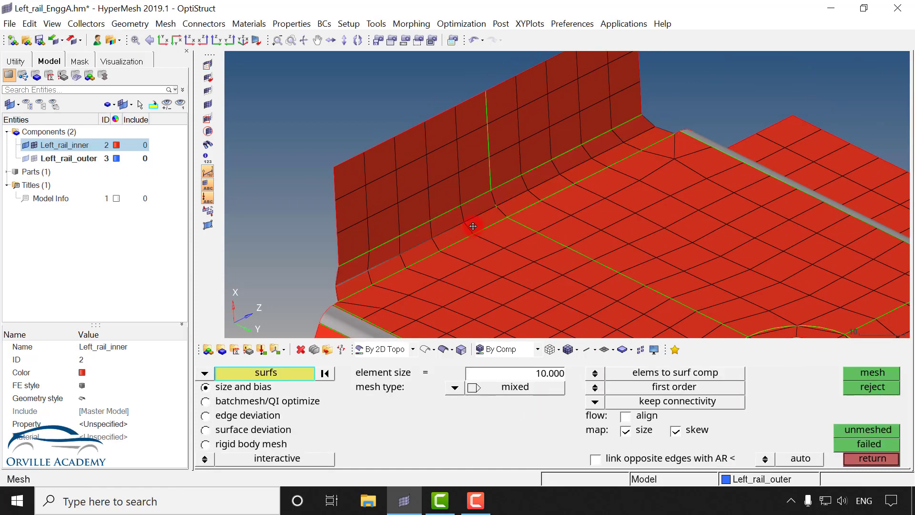
Step: Colour the elements by element quality
{"action": "right_click_drag", "start_coordinate": [473, 226], "coordinate": [514, 207], "text": "ctrl"}
{"action": "left_click", "coordinate": [538, 350]}
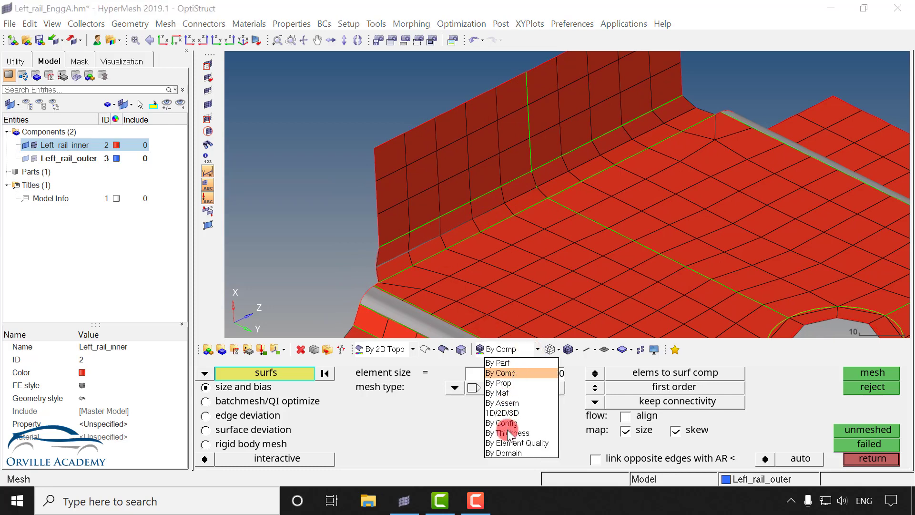
{"action": "left_click", "coordinate": [505, 442]}
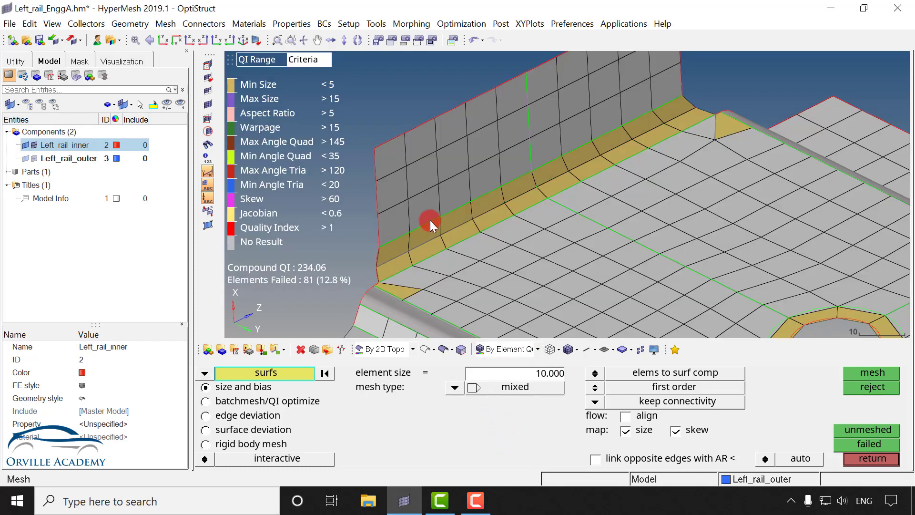
Step: Measure the node-to-node width of both element rows across the end flange's bend
{"action": "scroll", "coordinate": [432, 221], "scroll_direction": "up", "scroll_amount": 3}
{"action": "key", "text": "F4"}
{"action": "left_click", "coordinate": [447, 212]}
{"action": "left_click", "coordinate": [450, 246]}
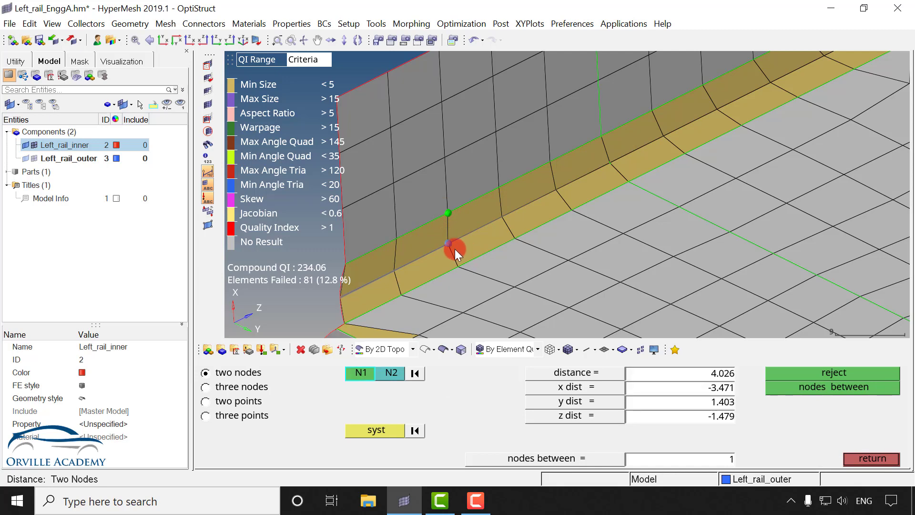
{"action": "key", "text": "Escape"}
{"action": "key", "text": "F4"}
{"action": "left_click", "coordinate": [452, 248]}
{"action": "left_click", "coordinate": [462, 262]}
{"action": "key", "text": "Escape"}
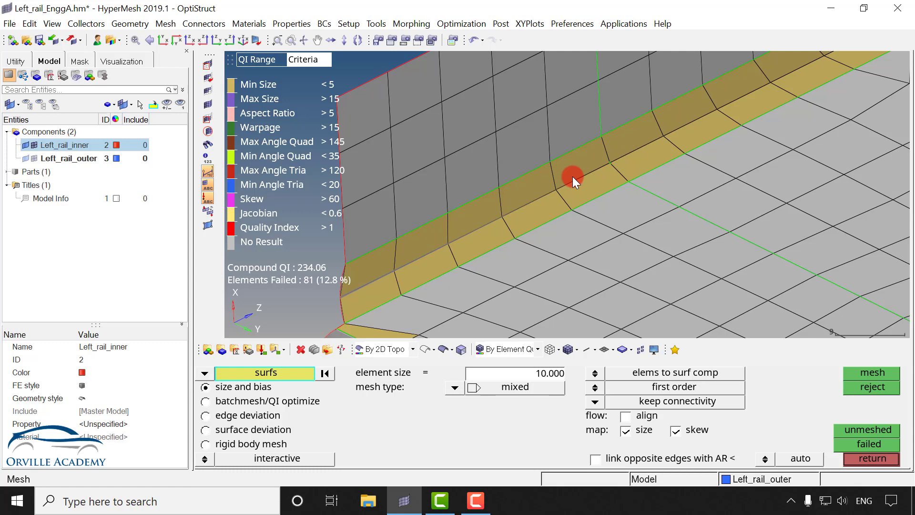
Step: Select the full row of nodes along the end flange bend's upper edge for translation
{"action": "key", "text": "shift+F4"}
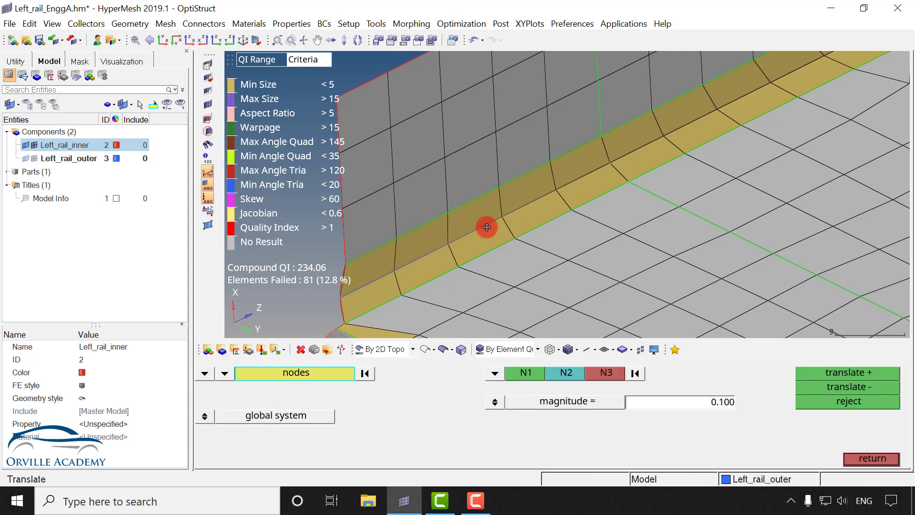
{"action": "right_click_drag", "start_coordinate": [486, 227], "coordinate": [524, 216], "text": "ctrl"}
{"action": "left_click", "coordinate": [383, 253]}
{"action": "left_click", "coordinate": [435, 227]}
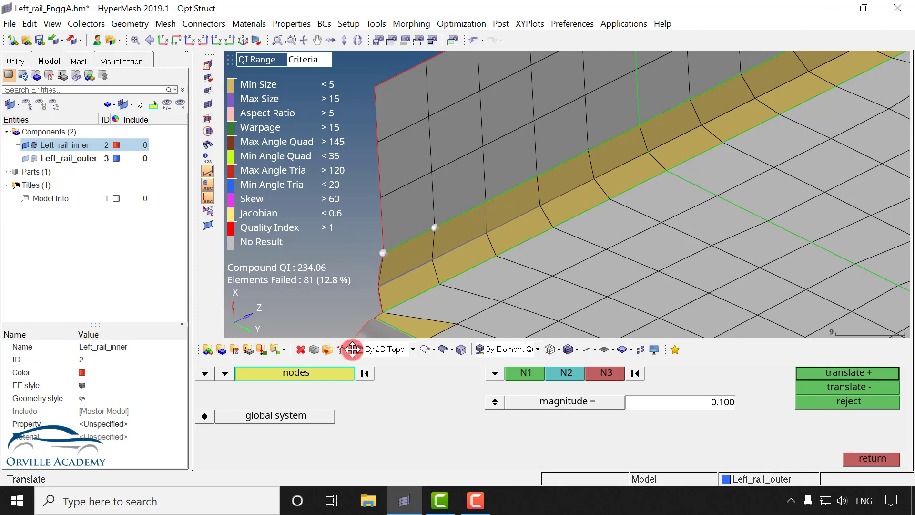
{"action": "left_click", "coordinate": [336, 373]}
{"action": "left_click", "coordinate": [833, 402]}
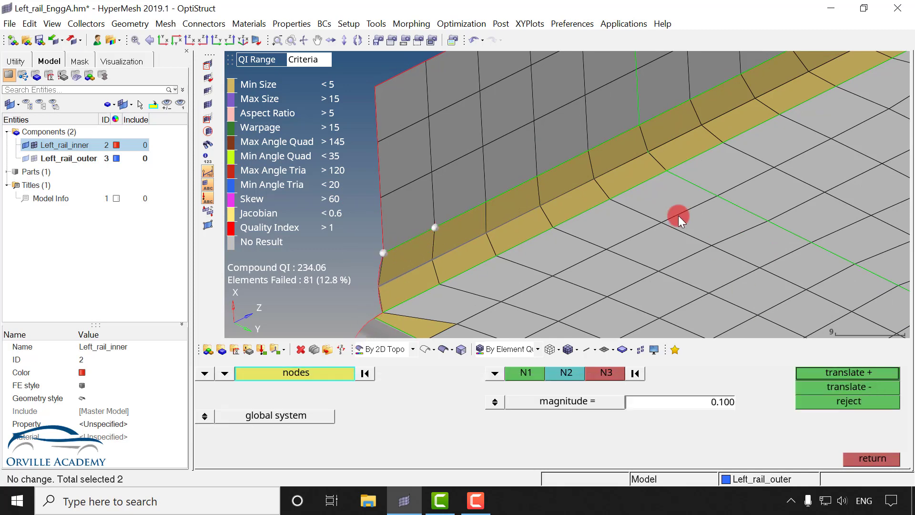
{"action": "left_click", "coordinate": [588, 153]}
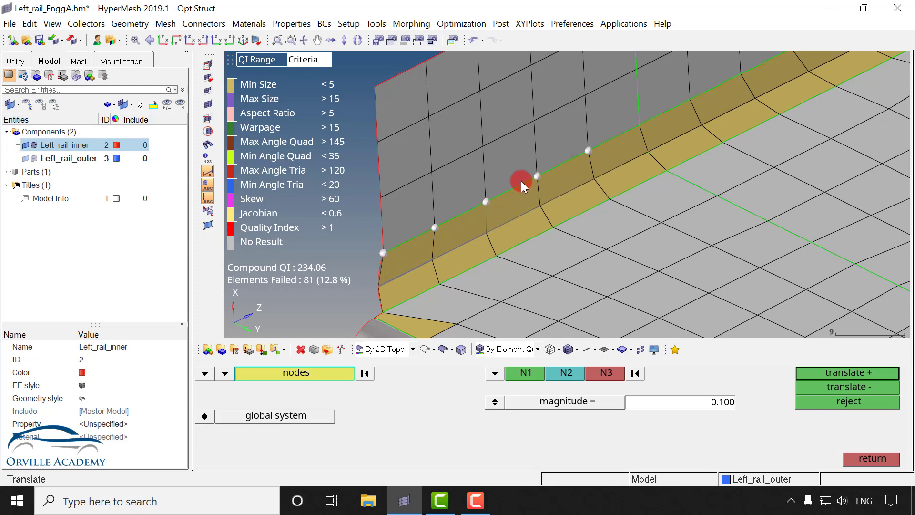
{"action": "right_click_drag", "start_coordinate": [723, 99], "coordinate": [647, 195], "text": "ctrl"}
{"action": "left_click", "coordinate": [745, 131]}
{"action": "scroll", "coordinate": [696, 151], "scroll_direction": "down", "scroll_amount": 2, "text": "ctrl"}
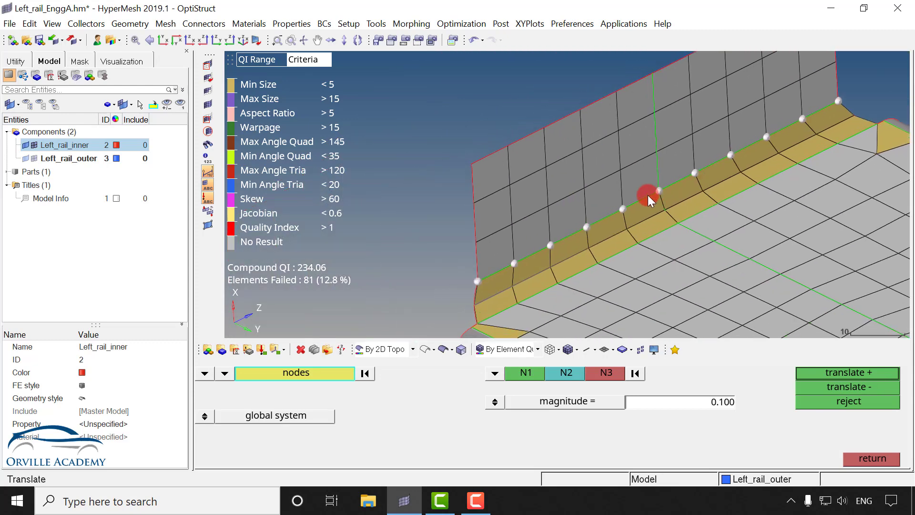
Step: Define the translation direction with two nodes up the flange's middle edge and translate the selected nodes by 0.5 in the positive direction
{"action": "left_click", "coordinate": [545, 368]}
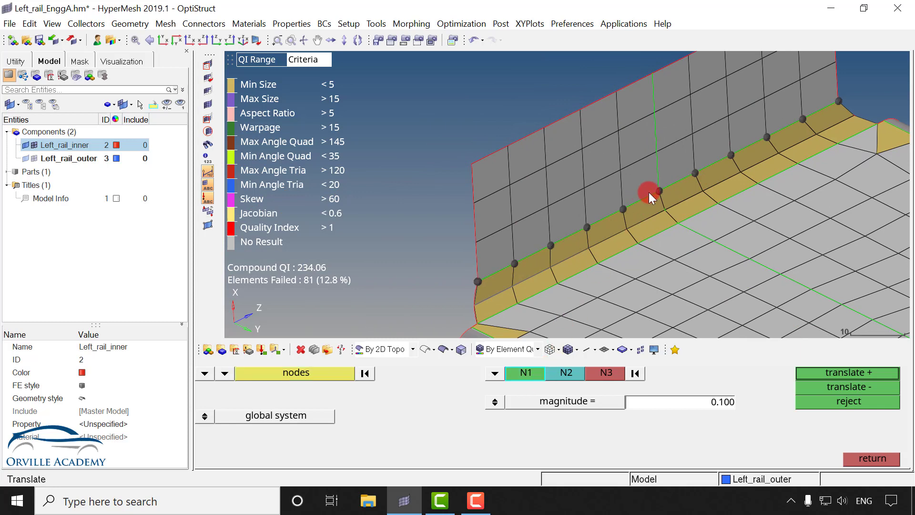
{"action": "left_click", "coordinate": [659, 191]}
{"action": "left_click", "coordinate": [657, 152]}
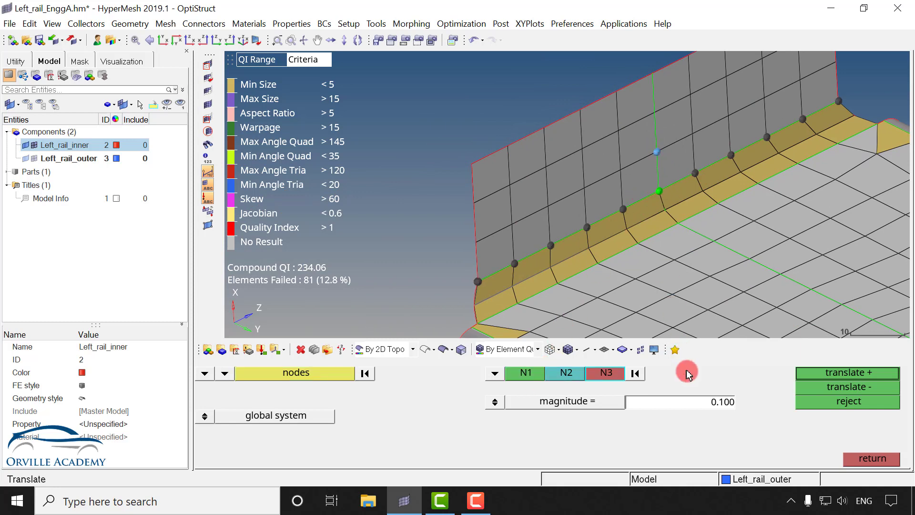
{"action": "left_click", "coordinate": [723, 402]}
{"action": "type", "text": "0.5"}
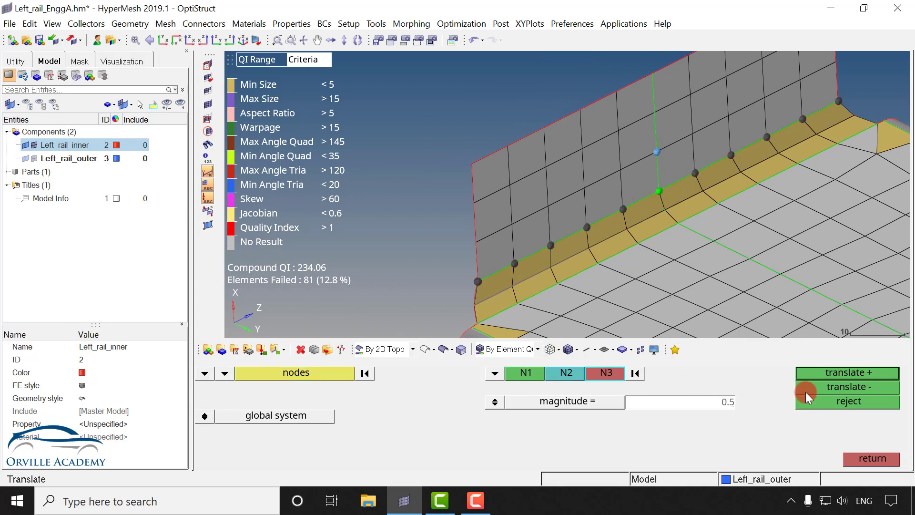
{"action": "left_click", "coordinate": [847, 372]}
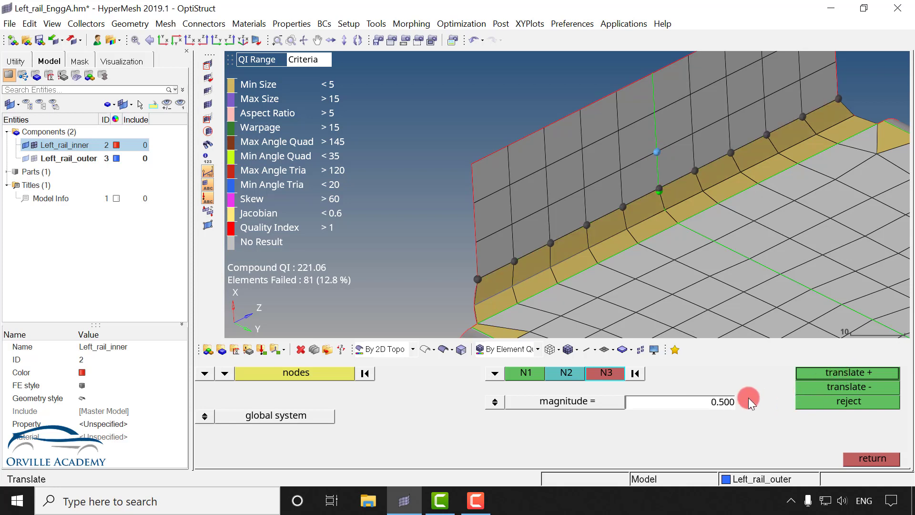
Step: Translate the selected bend-edge nodes farther up the flange in repeated increments of 0.2
{"action": "type", "text": "0.6"}
{"action": "left_click", "coordinate": [836, 372]}
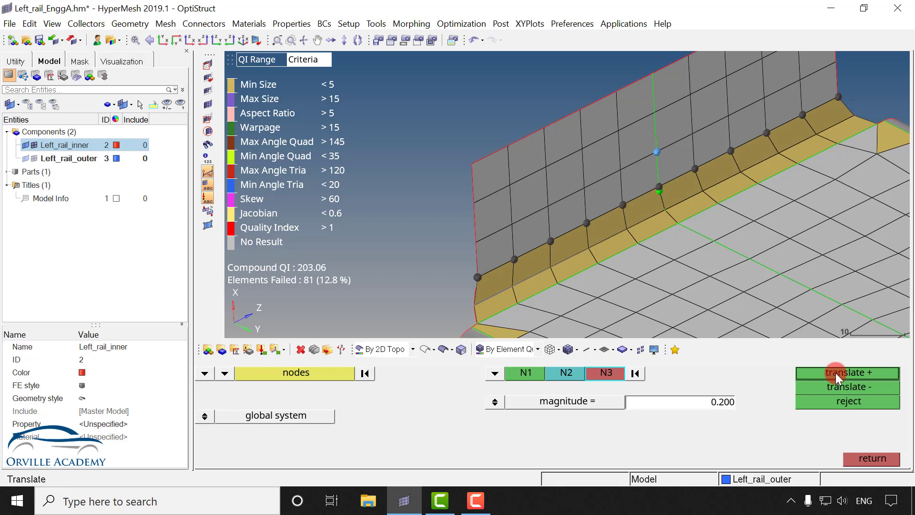
{"action": "left_click", "coordinate": [836, 373]}
{"action": "left_click", "coordinate": [837, 373]}
{"action": "left_click", "coordinate": [836, 373]}
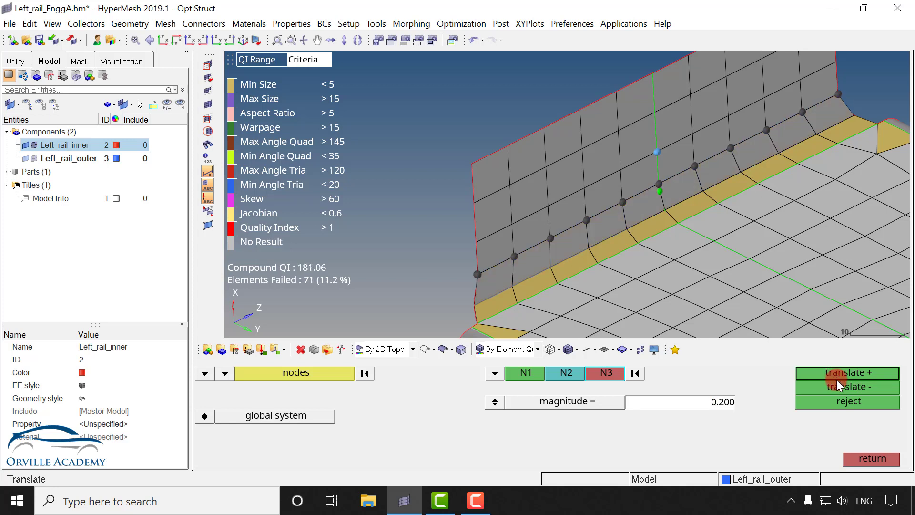
Step: Translate the selected bend-edge nodes back down the flange by 0.2, and up the flange again by 0.1
{"action": "left_click", "coordinate": [837, 386]}
{"action": "double_click", "coordinate": [722, 403]}
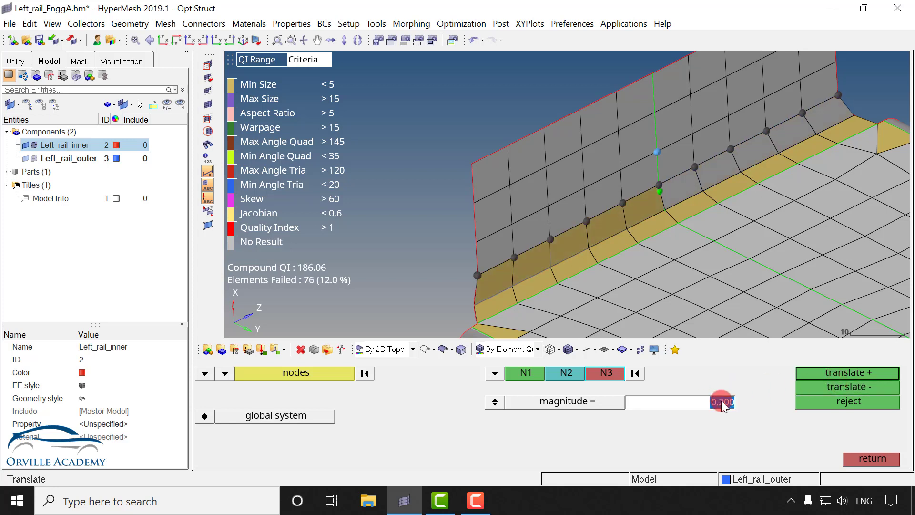
{"action": "left_click", "coordinate": [846, 373]}
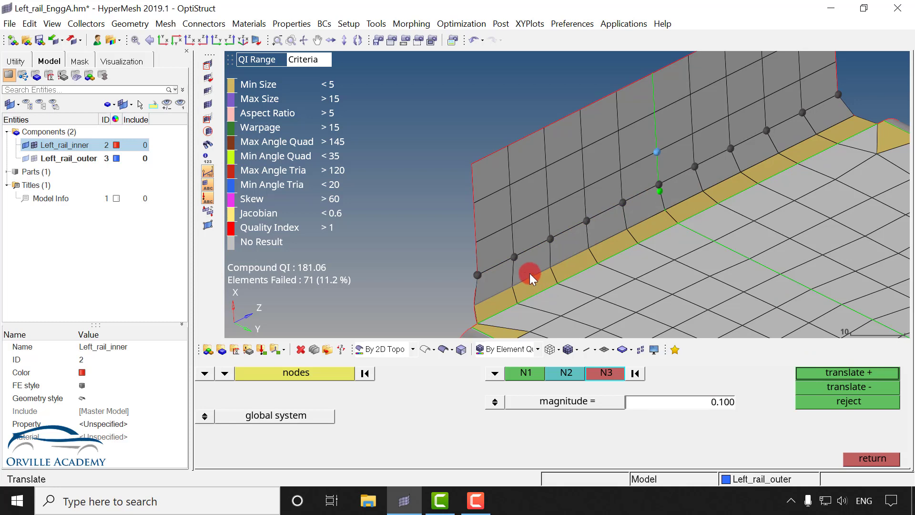
{"action": "right_click_drag", "start_coordinate": [563, 291], "coordinate": [591, 253], "text": "ctrl"}
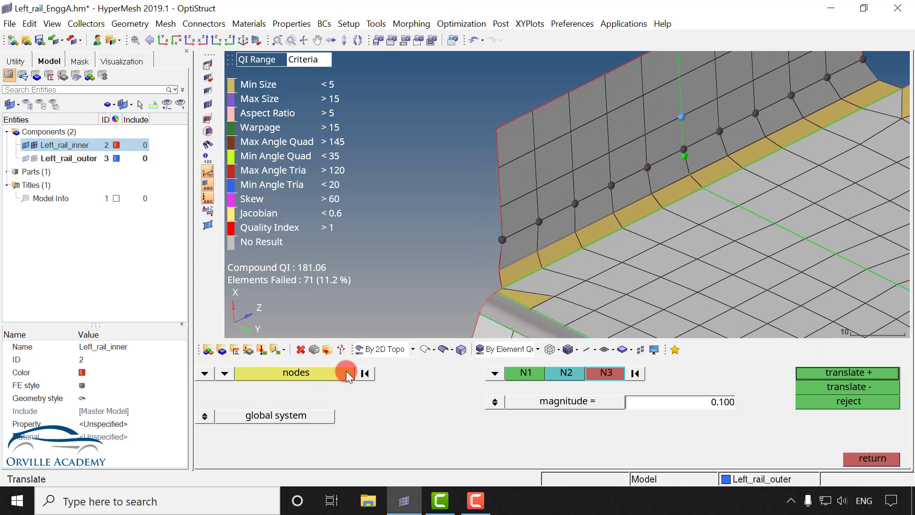
{"action": "left_click", "coordinate": [364, 373]}
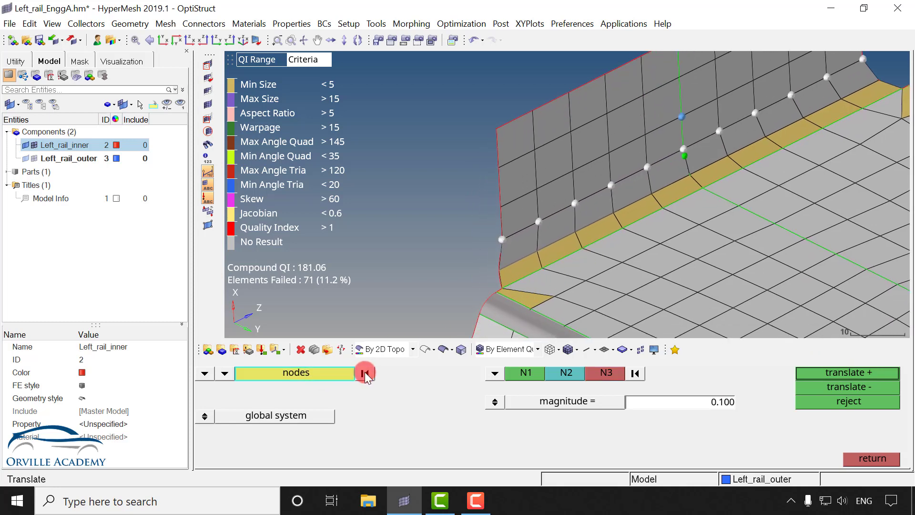
{"action": "left_click", "coordinate": [517, 282]}
{"action": "left_click", "coordinate": [534, 270]}
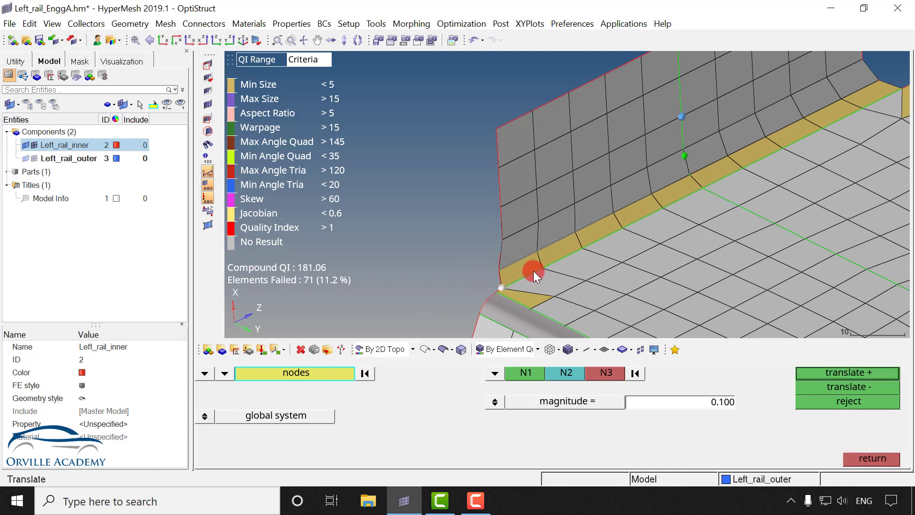
{"action": "left_click", "coordinate": [346, 373]}
{"action": "left_click", "coordinate": [815, 413]}
{"action": "left_click", "coordinate": [582, 247]}
{"action": "left_click", "coordinate": [765, 136]}
{"action": "right_click_drag", "start_coordinate": [790, 146], "coordinate": [731, 168], "text": "ctrl"}
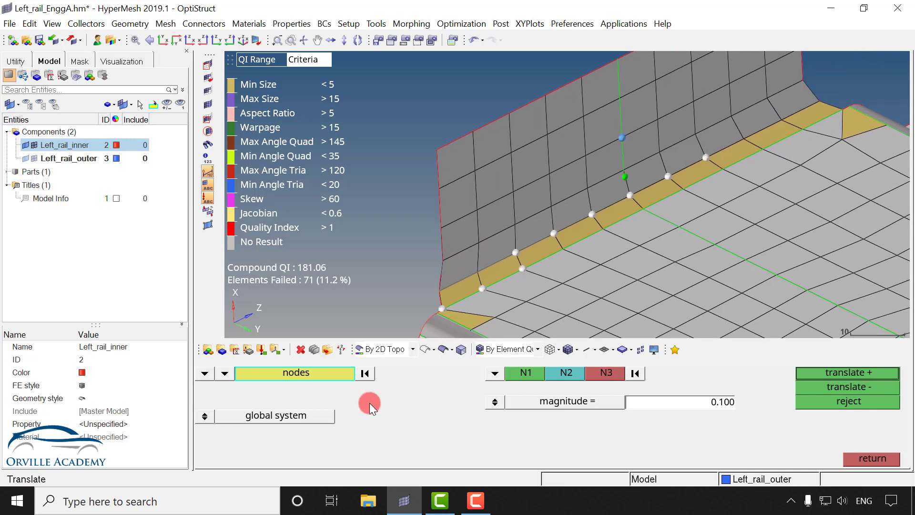
{"action": "left_click", "coordinate": [365, 376]}
{"action": "left_click", "coordinate": [335, 374]}
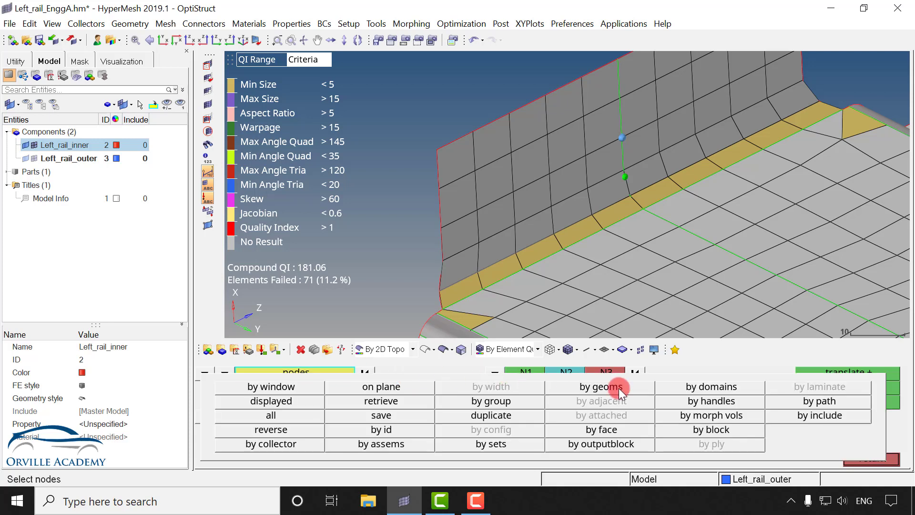
{"action": "left_click", "coordinate": [806, 400]}
{"action": "left_click", "coordinate": [441, 309]}
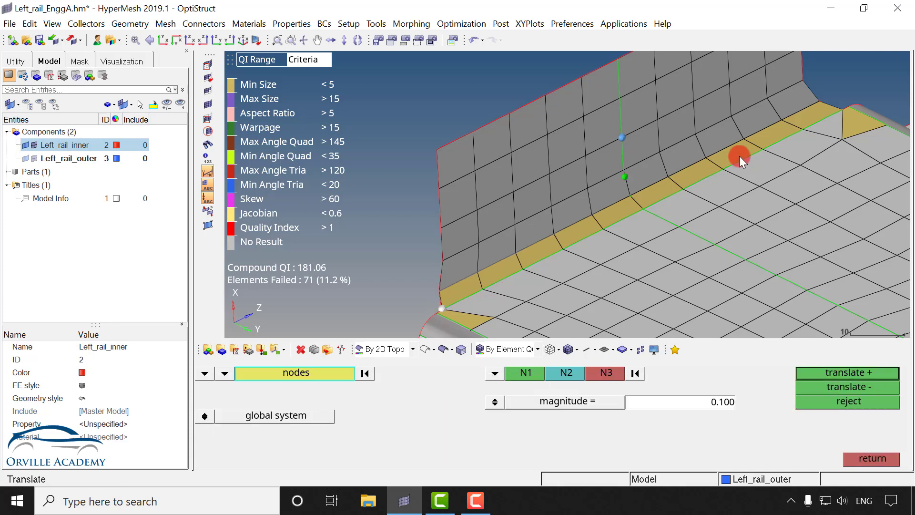
{"action": "left_click", "coordinate": [836, 106]}
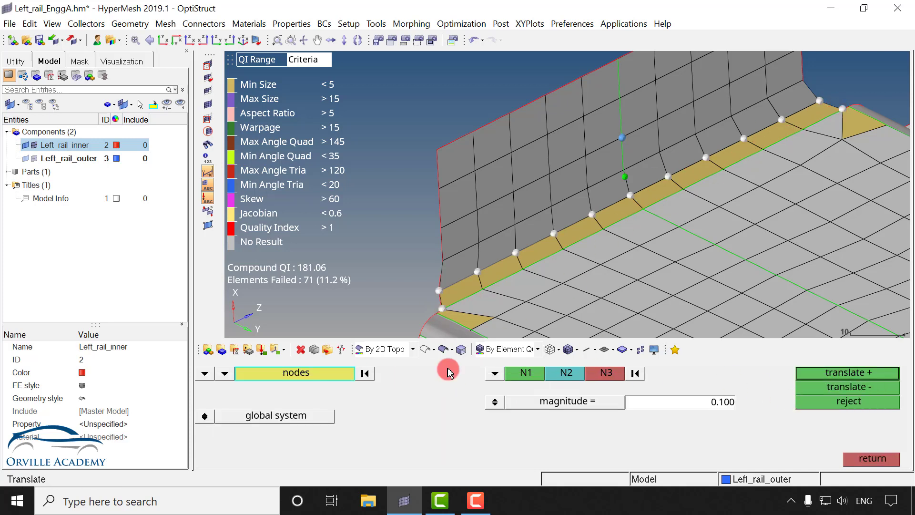
{"action": "left_click", "coordinate": [365, 373]}
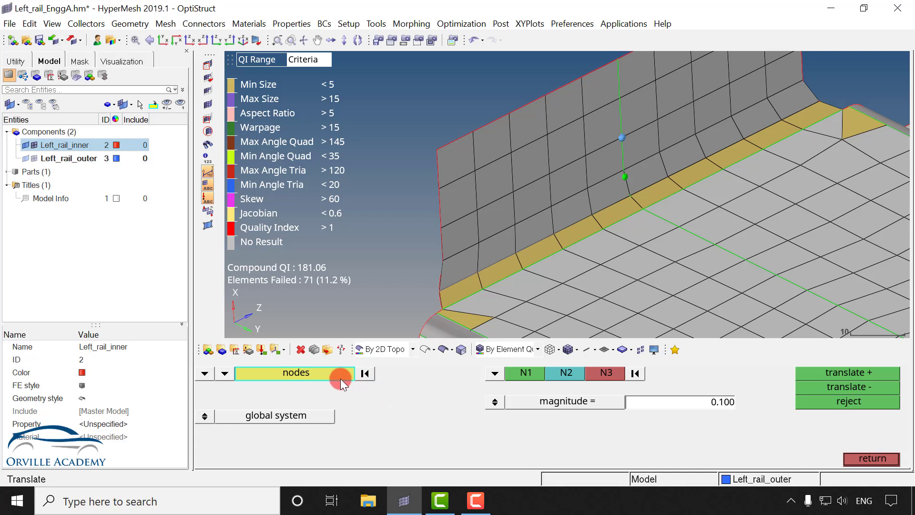
Step: Select the node row along the bend's lower edge and define the translation direction with two nodes running onto the flat face
{"action": "left_click", "coordinate": [451, 306]}
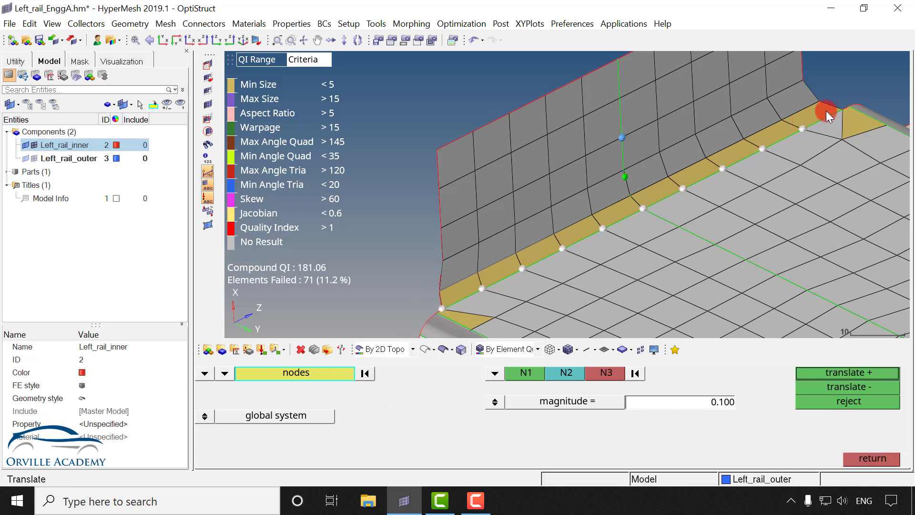
{"action": "left_click", "coordinate": [494, 374]}
{"action": "left_click", "coordinate": [532, 371]}
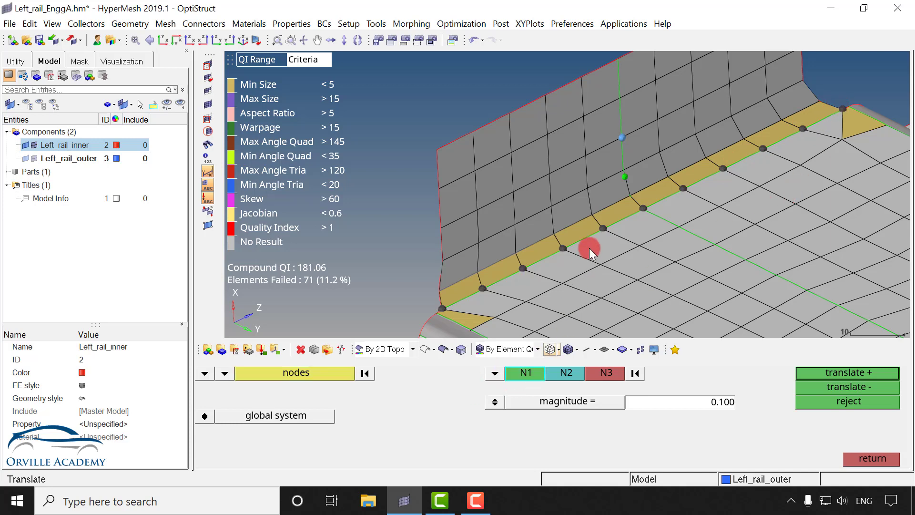
{"action": "left_click", "coordinate": [610, 227]}
{"action": "left_click", "coordinate": [643, 245]}
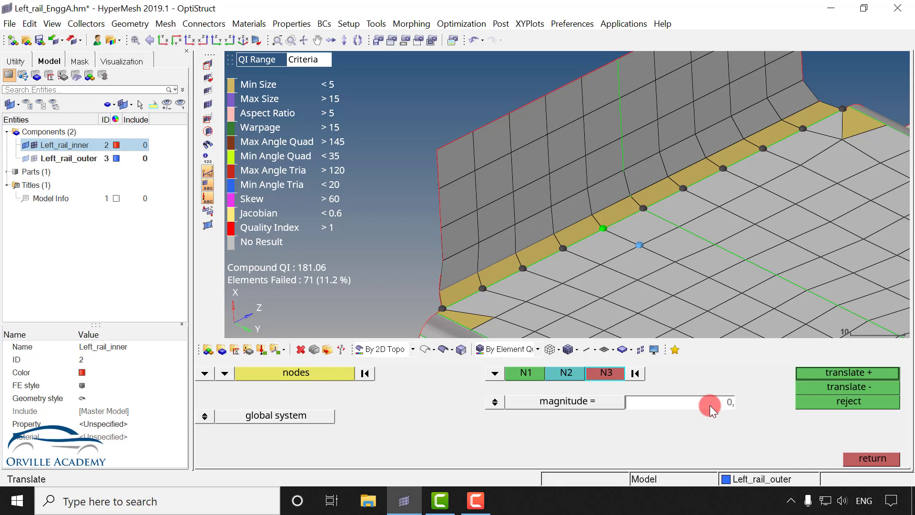
Step: Translate the lower bend-edge nodes toward the flat face four times by 0.5, and translate them back twice
{"action": "left_click", "coordinate": [839, 372]}
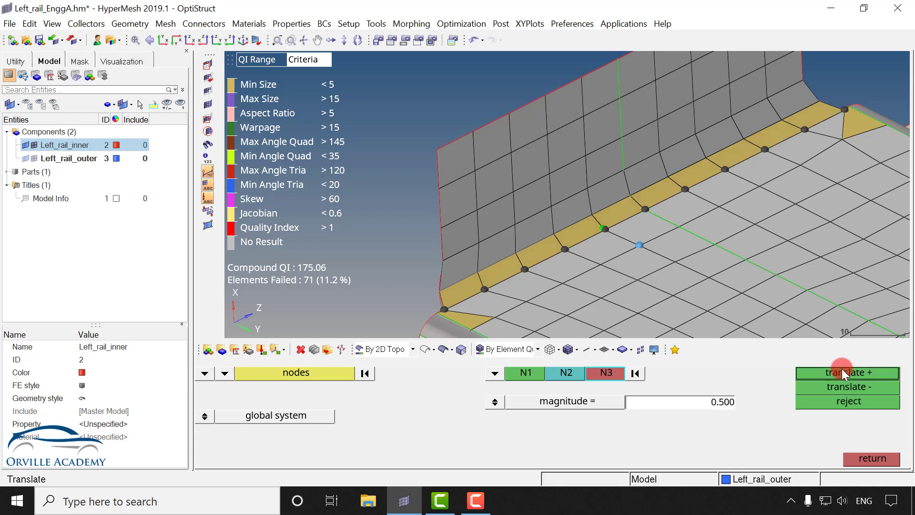
{"action": "left_click", "coordinate": [842, 372]}
{"action": "left_click", "coordinate": [842, 372]}
{"action": "left_click", "coordinate": [842, 370]}
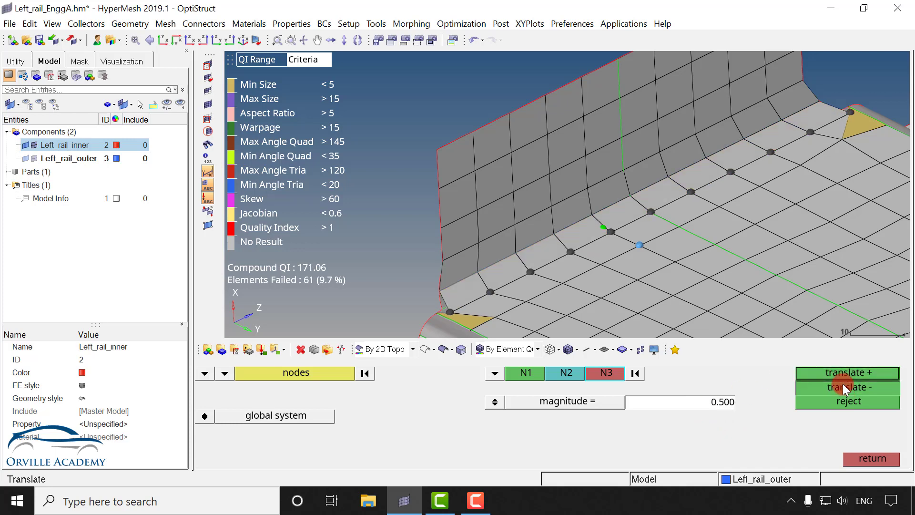
{"action": "left_click", "coordinate": [843, 385]}
{"action": "left_click", "coordinate": [843, 385]}
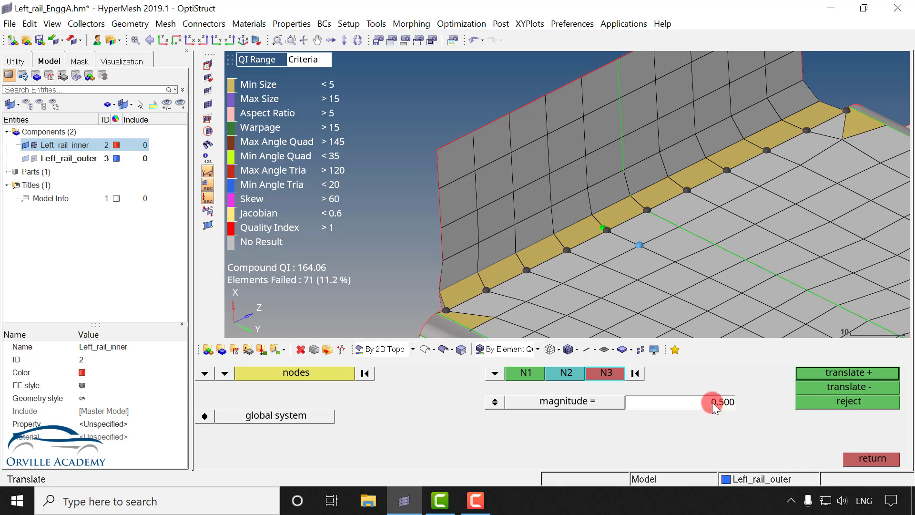
Step: Fine-tune the lower bend-edge row with two 0.2 translations forward, one 0.2 back and one 0.1 forward
{"action": "left_click", "coordinate": [860, 374]}
{"action": "left_click", "coordinate": [860, 374]}
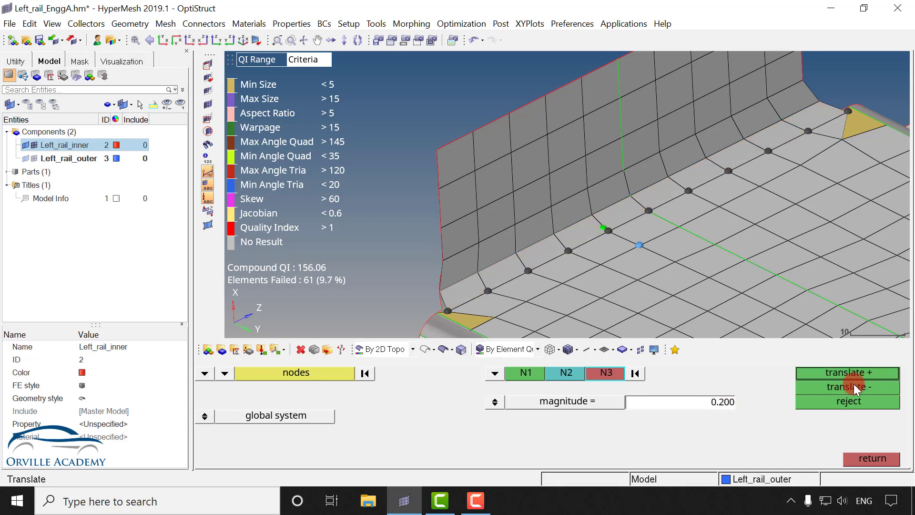
{"action": "left_click", "coordinate": [853, 386]}
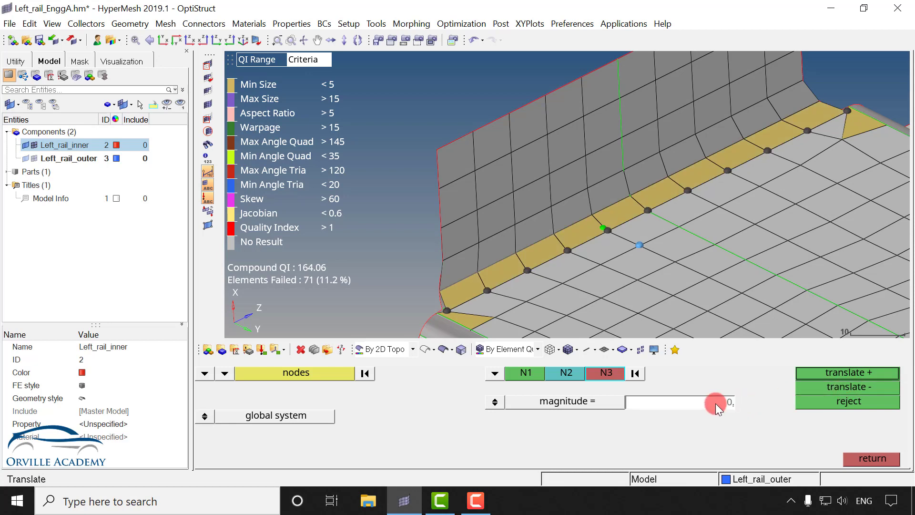
{"action": "left_click", "coordinate": [850, 370]}
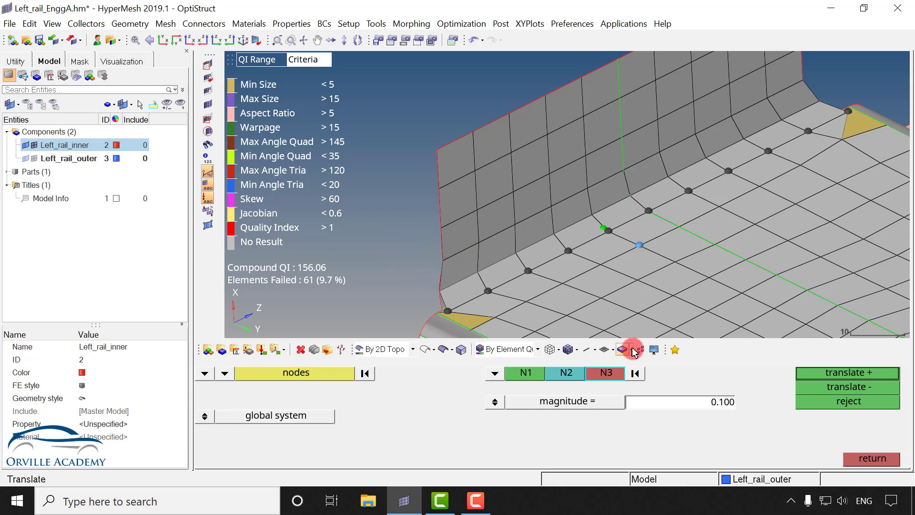
{"action": "left_click", "coordinate": [862, 459]}
Step: Measure the short element edge between the two nodes at the near corner of the bend
{"action": "right_click_drag", "start_coordinate": [531, 235], "coordinate": [596, 139], "text": "ctrl"}
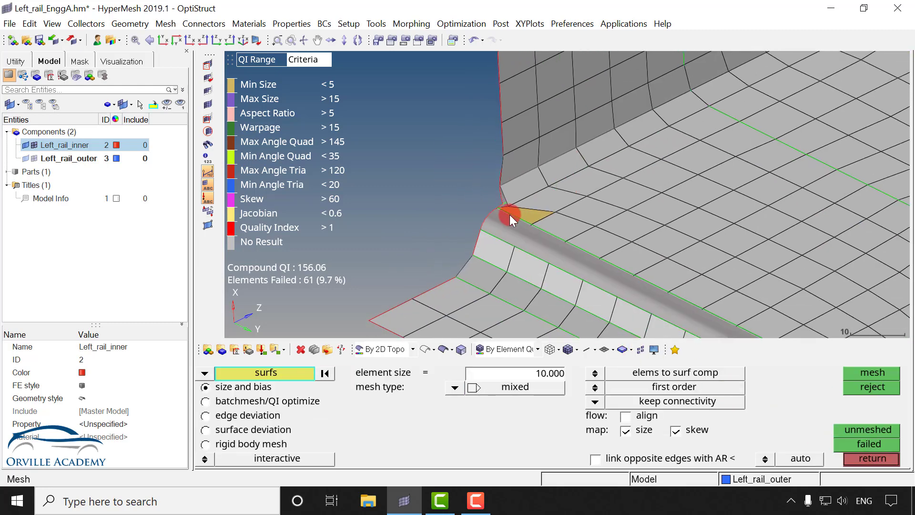
{"action": "scroll", "coordinate": [511, 209], "scroll_direction": "up", "scroll_amount": 3, "text": "ctrl"}
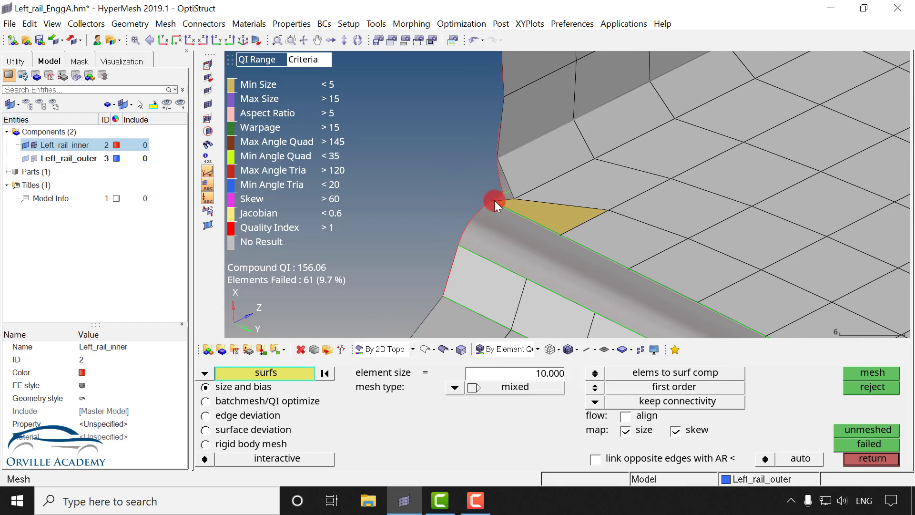
{"action": "key", "text": "F4"}
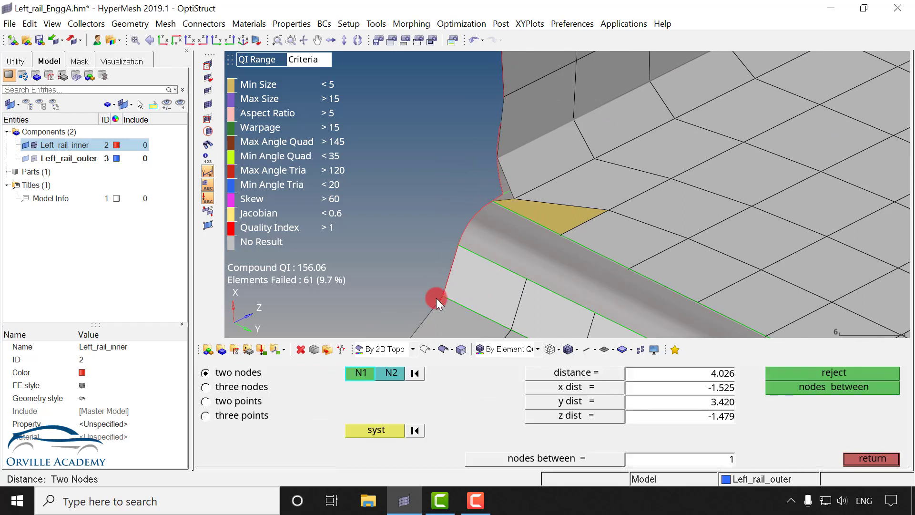
{"action": "left_click", "coordinate": [487, 201]}
{"action": "left_click", "coordinate": [514, 199]}
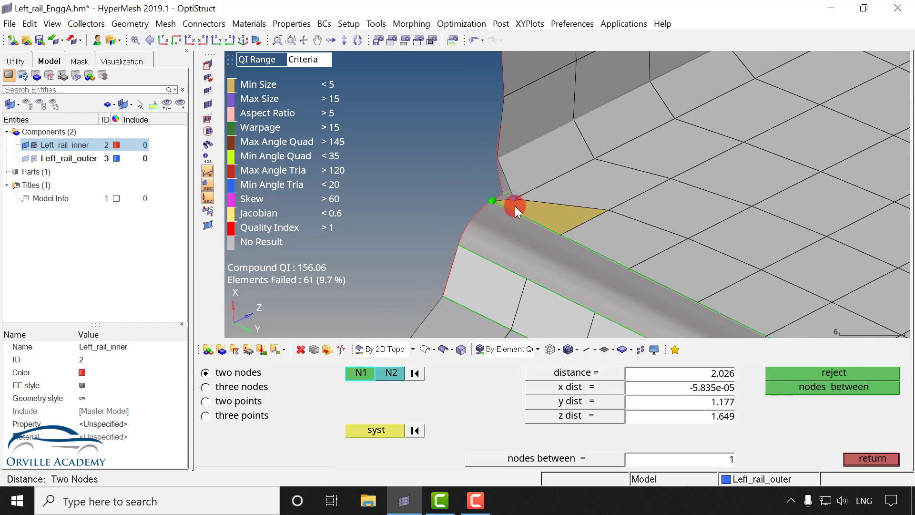
Step: Select the near-corner node for translation and define the direction from it to the next node along the bend row
{"action": "key", "text": "F12"}
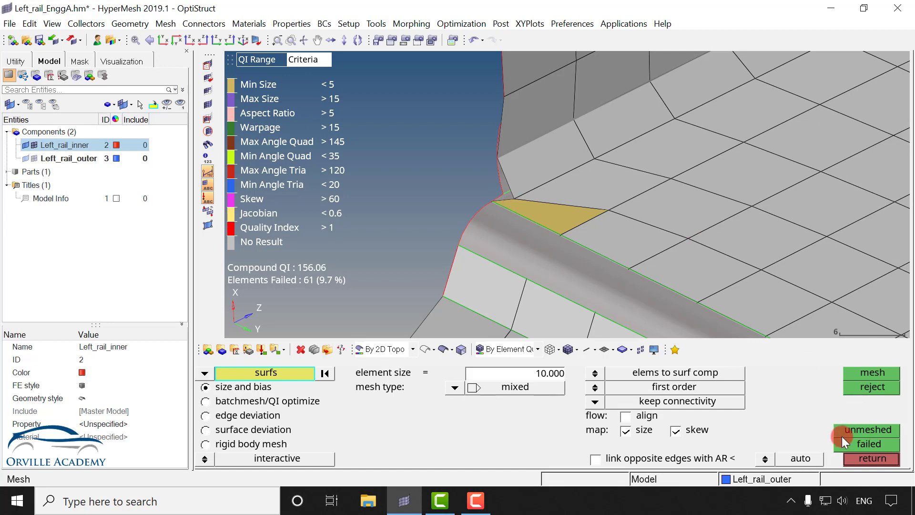
{"action": "key", "text": "shift+F4"}
{"action": "left_click", "coordinate": [523, 196]}
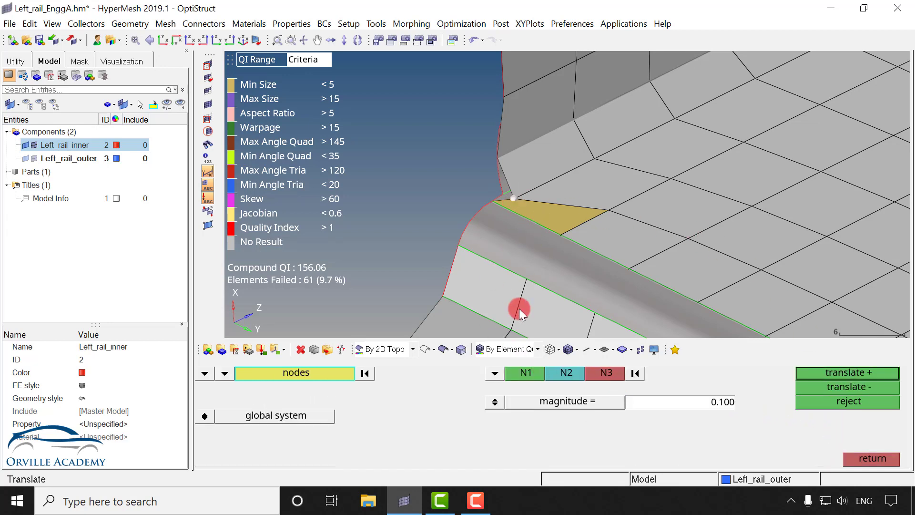
{"action": "left_click", "coordinate": [514, 196]}
{"action": "left_click", "coordinate": [590, 157]}
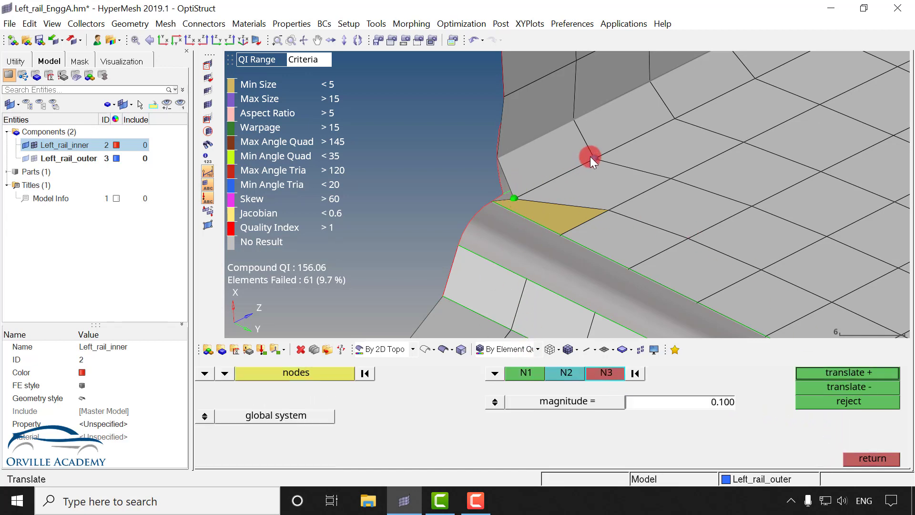
Step: Translate the near-corner node along the bend row in repeated positive increments of 0.1
{"action": "left_click", "coordinate": [875, 373]}
{"action": "left_click", "coordinate": [875, 372]}
{"action": "left_click", "coordinate": [876, 372]}
{"action": "left_click", "coordinate": [876, 372]}
{"action": "left_click", "coordinate": [876, 372]}
{"action": "left_click", "coordinate": [876, 372]}
{"action": "left_click", "coordinate": [847, 373]}
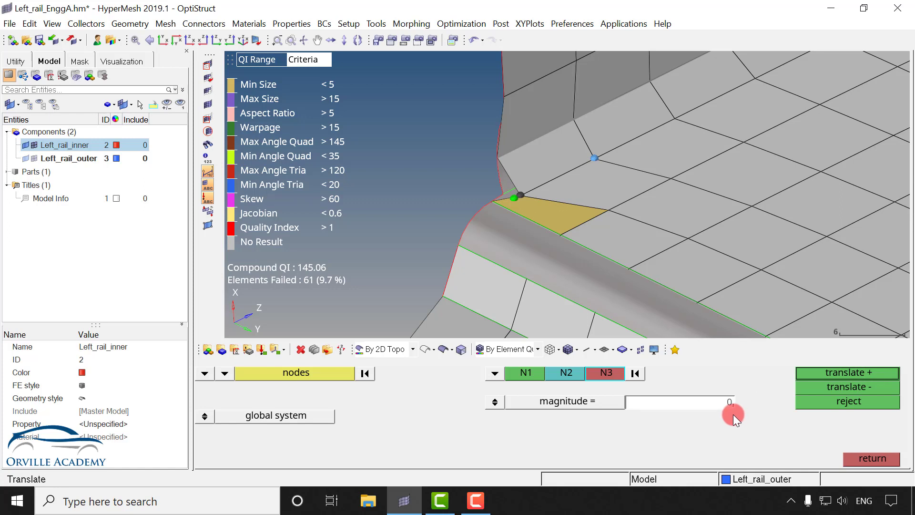
Step: Translate the near-corner node farther along the bend row in repeated increments of 0.5
{"action": "left_click", "coordinate": [828, 371]}
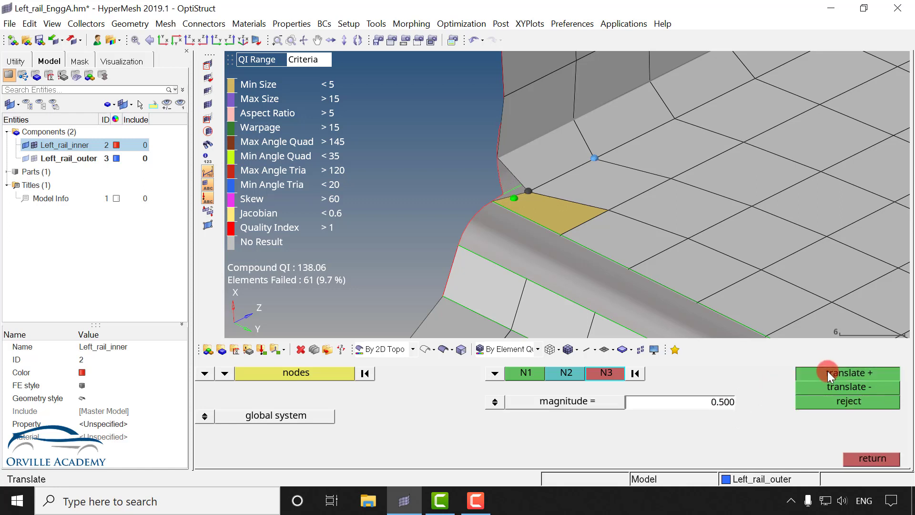
{"action": "left_click", "coordinate": [828, 371]}
{"action": "left_click", "coordinate": [828, 371]}
{"action": "left_click", "coordinate": [827, 371]}
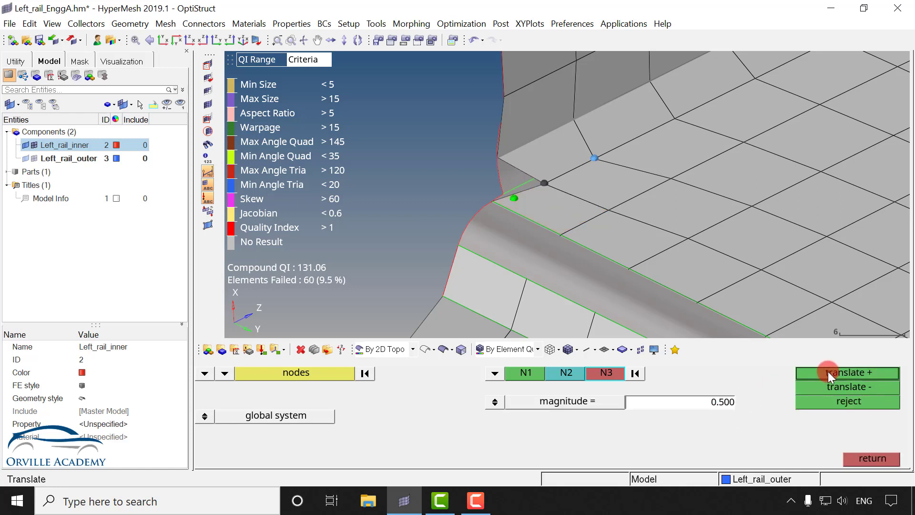
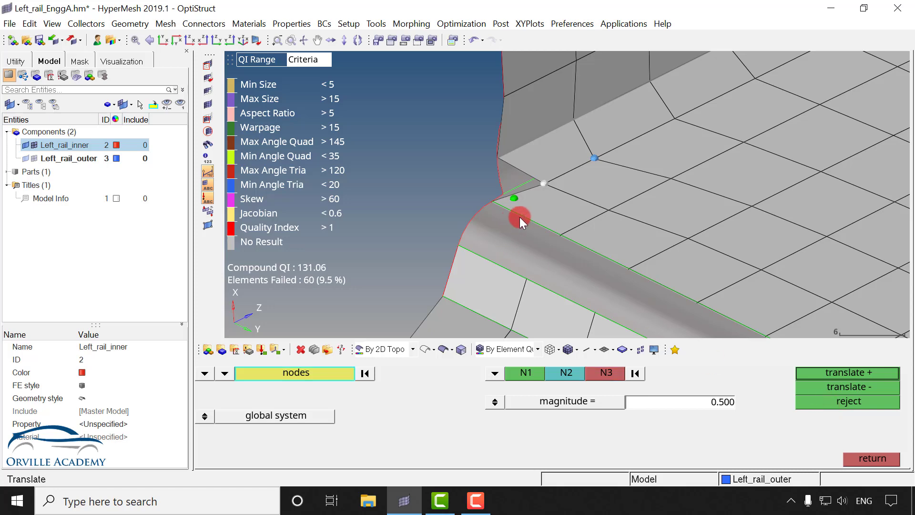
Step: Clear the node selection and select the end node of the bend row beside the failed element at the far corner
{"action": "scroll", "coordinate": [519, 216], "scroll_direction": "down", "scroll_amount": 2, "text": "ctrl"}
{"action": "right_click_drag", "start_coordinate": [646, 165], "coordinate": [456, 282], "text": "ctrl"}
{"action": "left_click", "coordinate": [365, 373]}
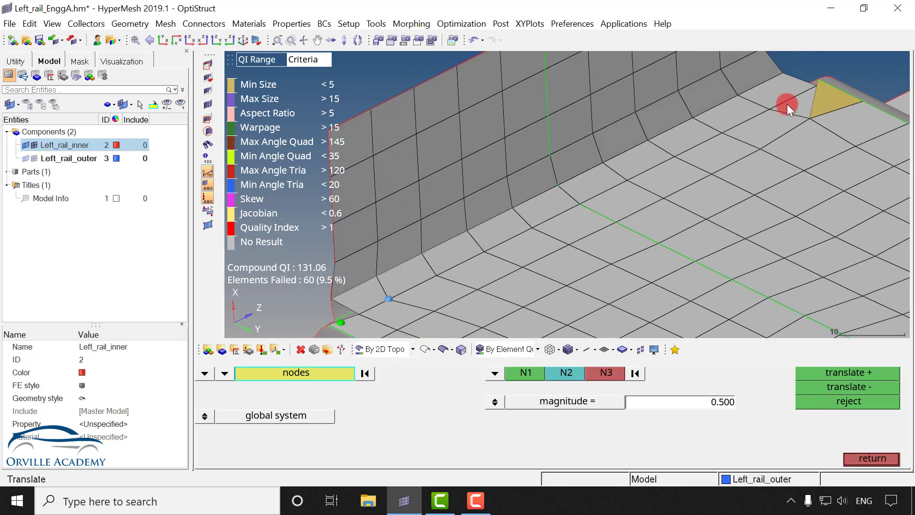
{"action": "right_click_drag", "start_coordinate": [788, 104], "coordinate": [748, 166], "text": "ctrl"}
{"action": "left_click", "coordinate": [779, 153], "text": "ctrl"}
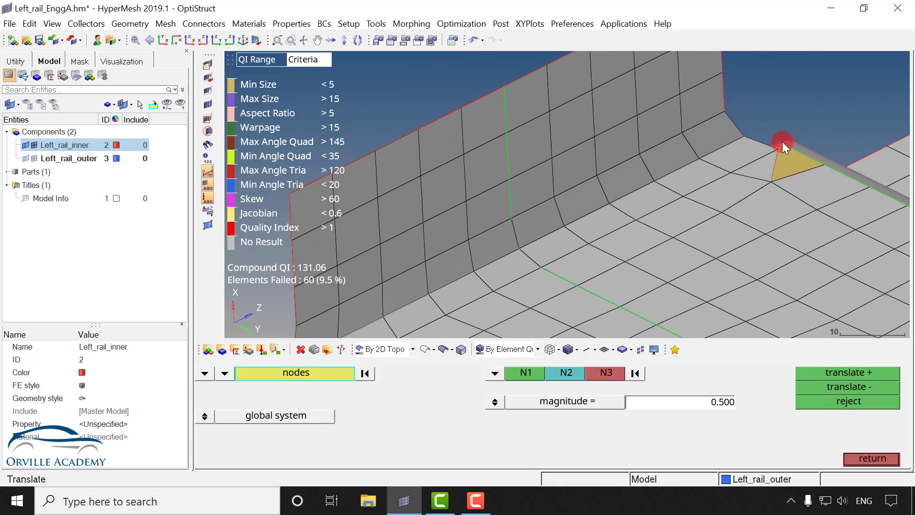
{"action": "scroll", "coordinate": [774, 149], "scroll_direction": "up", "scroll_amount": 3, "text": "ctrl"}
{"action": "left_click", "coordinate": [779, 153]}
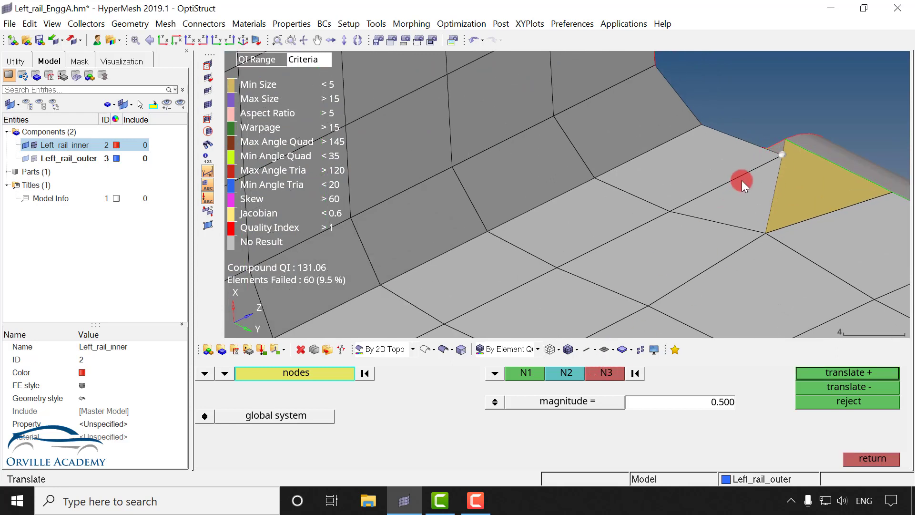
Step: Define a direction through the next two nodes of the bend row and shift the far-corner end node along it in 0.5 increments, stepping back slightly
{"action": "left_click", "coordinate": [526, 372]}
{"action": "left_click", "coordinate": [682, 205]}
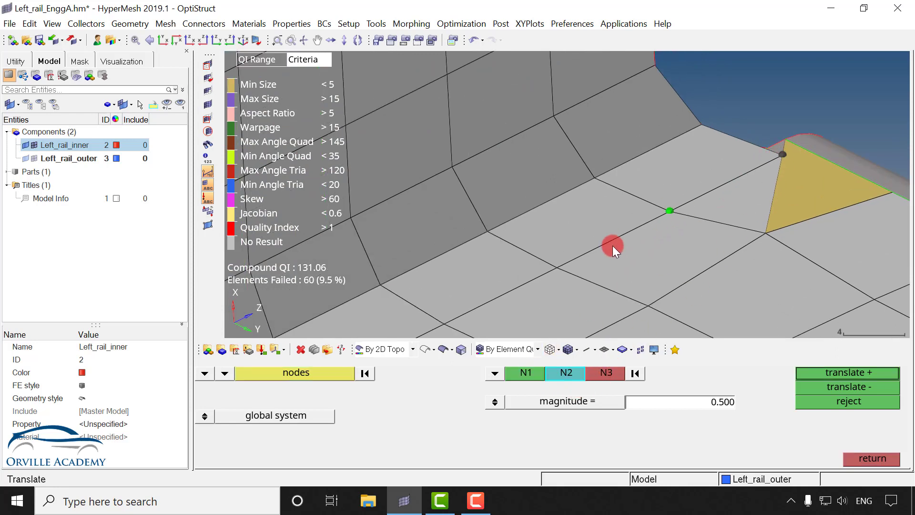
{"action": "left_click", "coordinate": [558, 267]}
{"action": "left_click", "coordinate": [832, 371]}
{"action": "left_click", "coordinate": [833, 371]}
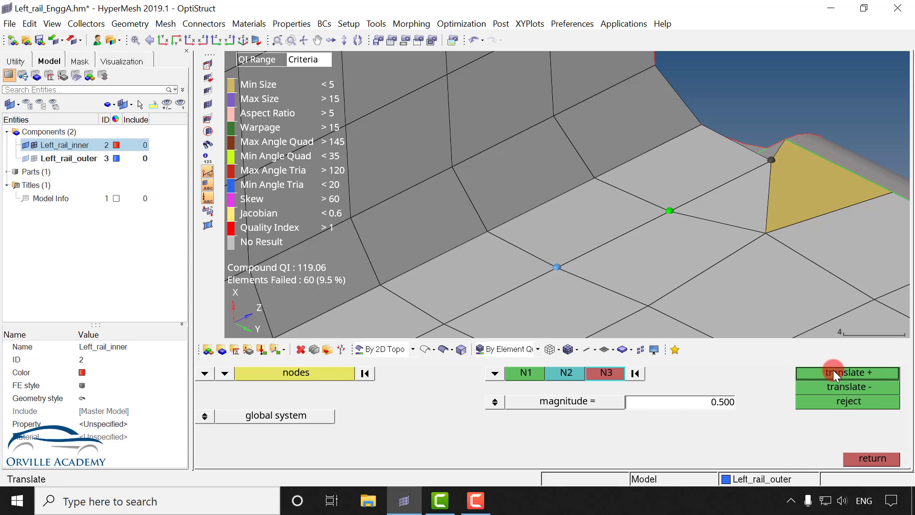
{"action": "left_click", "coordinate": [834, 372]}
{"action": "left_click", "coordinate": [834, 372]}
{"action": "left_click", "coordinate": [834, 373]}
{"action": "left_click", "coordinate": [834, 371]}
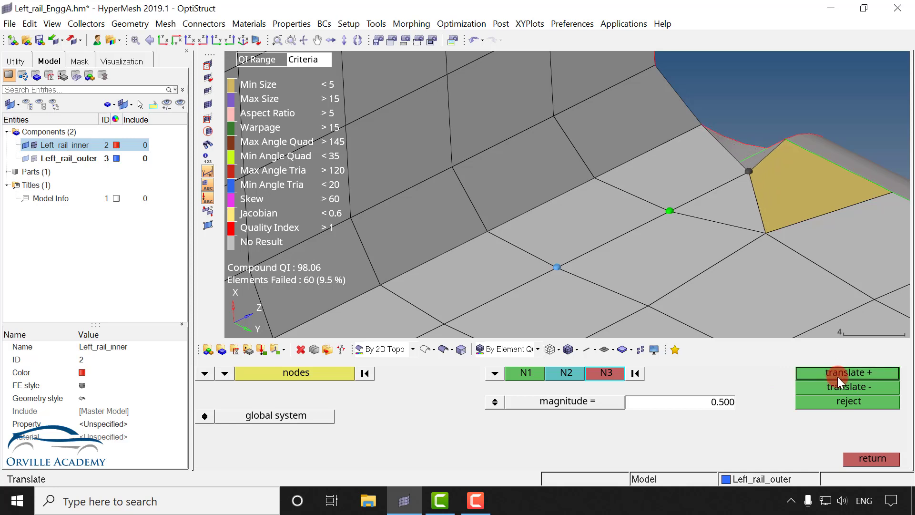
{"action": "left_click", "coordinate": [842, 387]}
{"action": "left_click", "coordinate": [840, 384]}
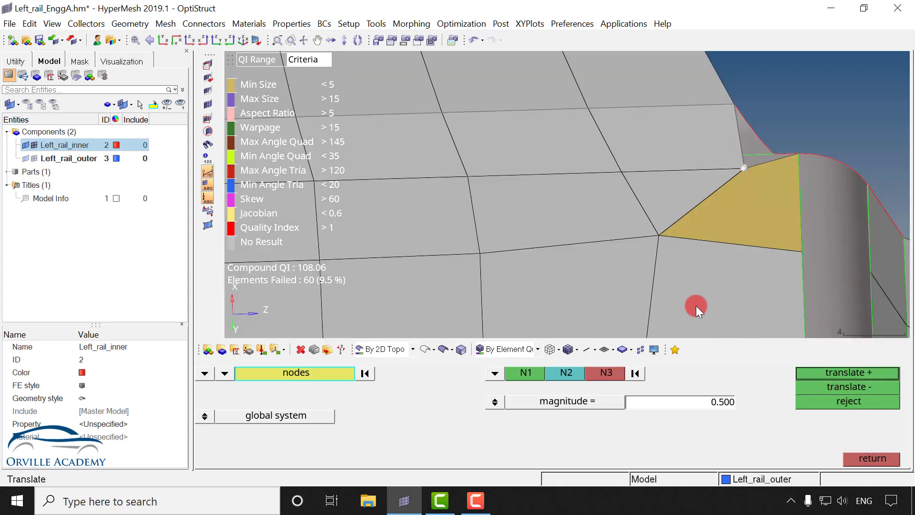
Step: Redefine the direction through the two adjacent row nodes and translate the far-corner node toward them in repeated 0.5 increments
{"action": "left_click", "coordinate": [523, 372]}
{"action": "left_click", "coordinate": [619, 170]}
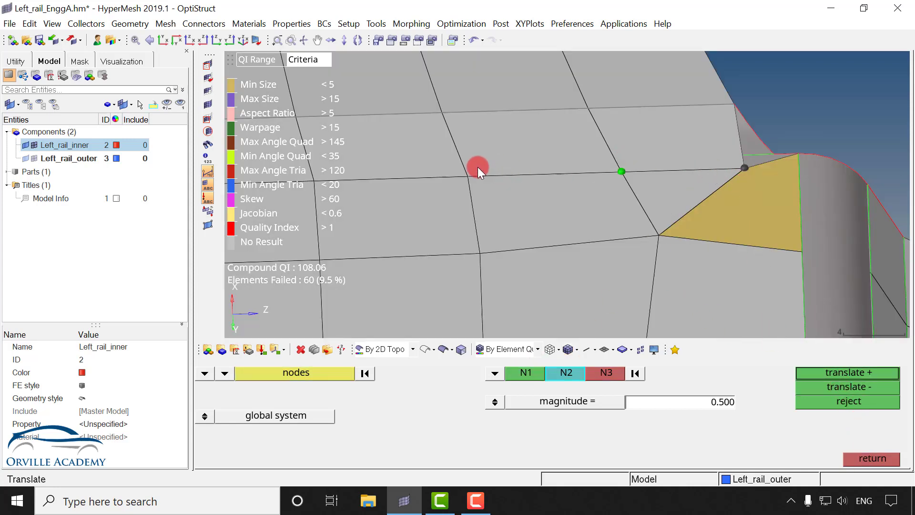
{"action": "left_click", "coordinate": [468, 175]}
{"action": "left_click", "coordinate": [847, 374]}
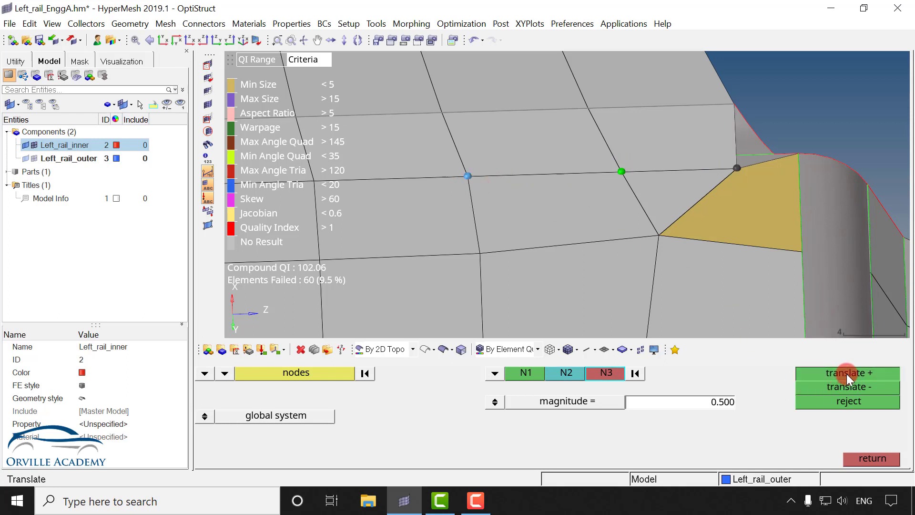
{"action": "left_click", "coordinate": [847, 373]}
{"action": "left_click", "coordinate": [848, 374]}
{"action": "left_click", "coordinate": [848, 374]}
{"action": "left_click", "coordinate": [848, 374]}
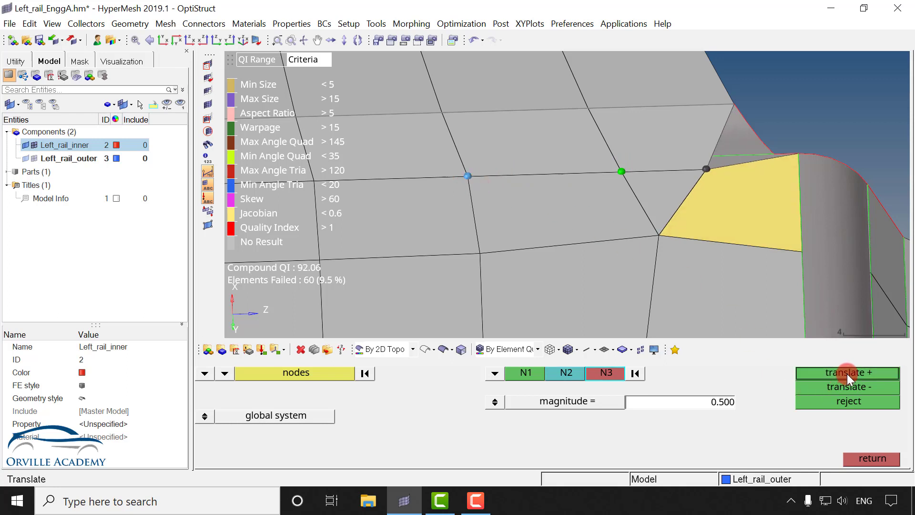
{"action": "left_click", "coordinate": [847, 374]}
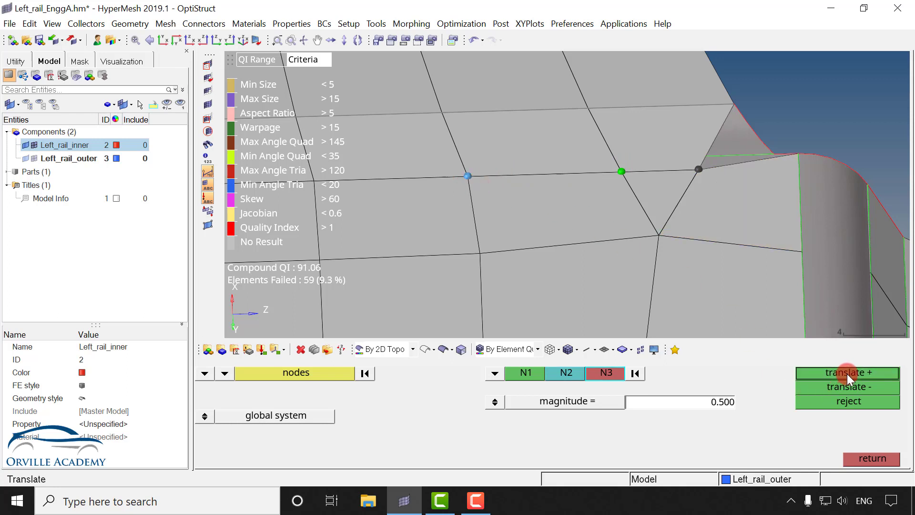
{"action": "left_click", "coordinate": [862, 456]}
Step: Mesh the web, bead and flange surfaces between the two holes' section lines on the unmeshed side with 10 mm mixed elements
{"action": "scroll", "coordinate": [686, 206], "scroll_direction": "down", "scroll_amount": 3, "text": "ctrl"}
{"action": "right_click_drag", "start_coordinate": [649, 151], "coordinate": [799, 153], "text": "ctrl"}
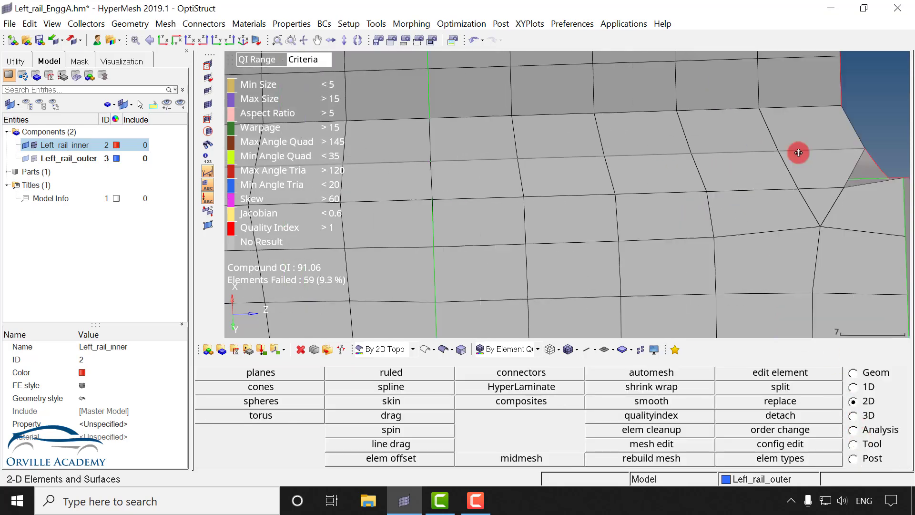
{"action": "scroll", "coordinate": [798, 152], "scroll_direction": "down", "scroll_amount": 5, "text": "ctrl"}
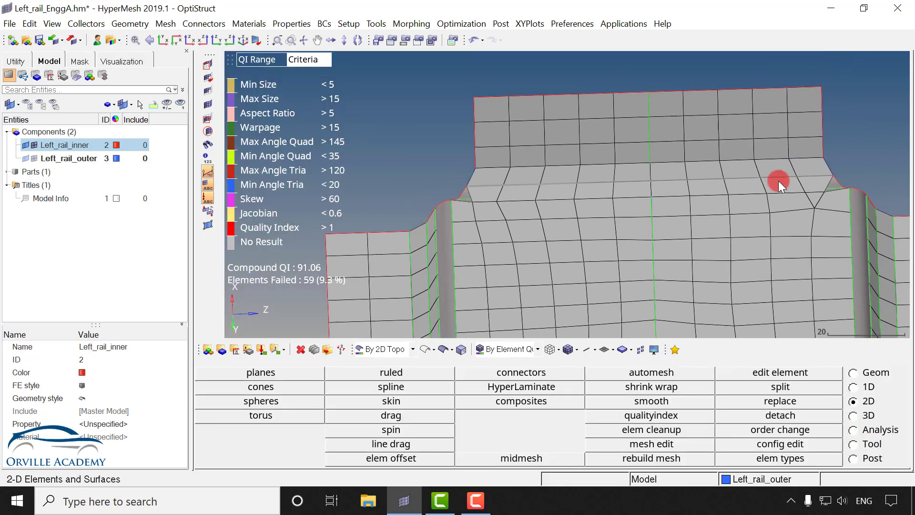
{"action": "scroll", "coordinate": [779, 181], "scroll_direction": "down", "scroll_amount": 2, "text": "ctrl"}
{"action": "right_click_drag", "start_coordinate": [765, 194], "coordinate": [749, 105], "text": "ctrl"}
{"action": "scroll", "coordinate": [746, 112], "scroll_direction": "down", "scroll_amount": 3, "text": "ctrl"}
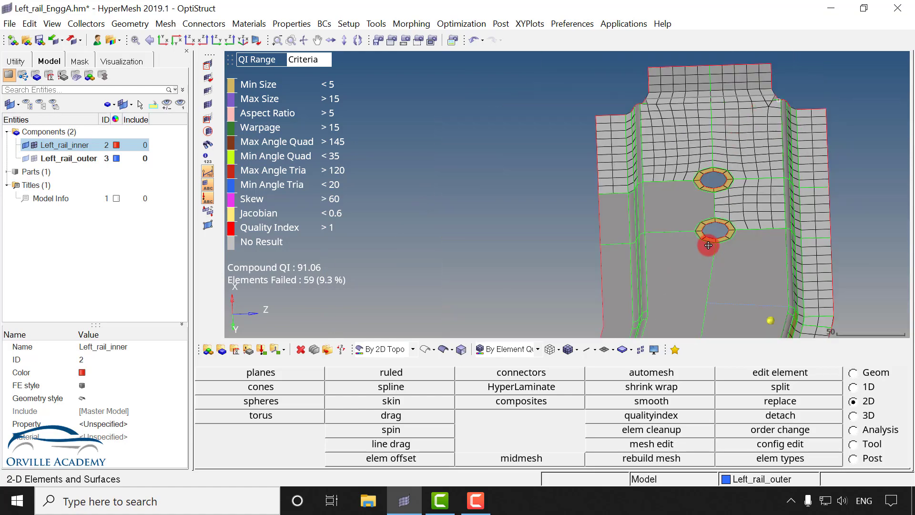
{"action": "left_click_drag", "start_coordinate": [708, 245], "coordinate": [659, 180], "text": "ctrl"}
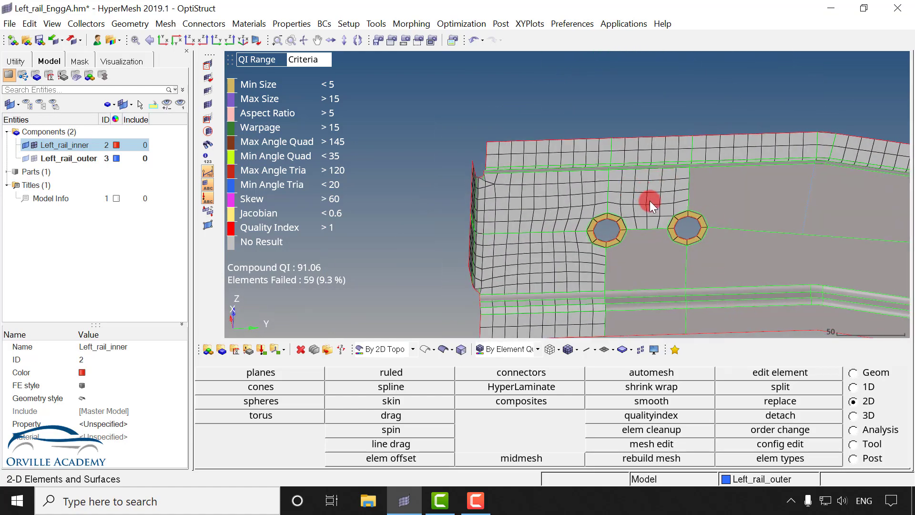
{"action": "right_click_drag", "start_coordinate": [664, 225], "coordinate": [647, 163], "text": "ctrl"}
{"action": "scroll", "coordinate": [619, 201], "scroll_direction": "up", "scroll_amount": 2, "text": "ctrl"}
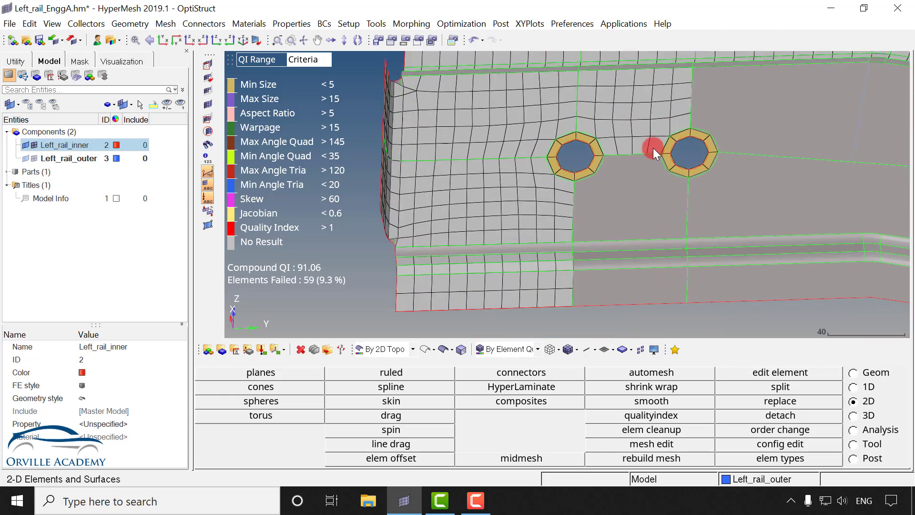
{"action": "key", "text": "F12"}
{"action": "left_click", "coordinate": [620, 208]}
{"action": "left_click", "coordinate": [619, 244]}
{"action": "left_click", "coordinate": [619, 255]}
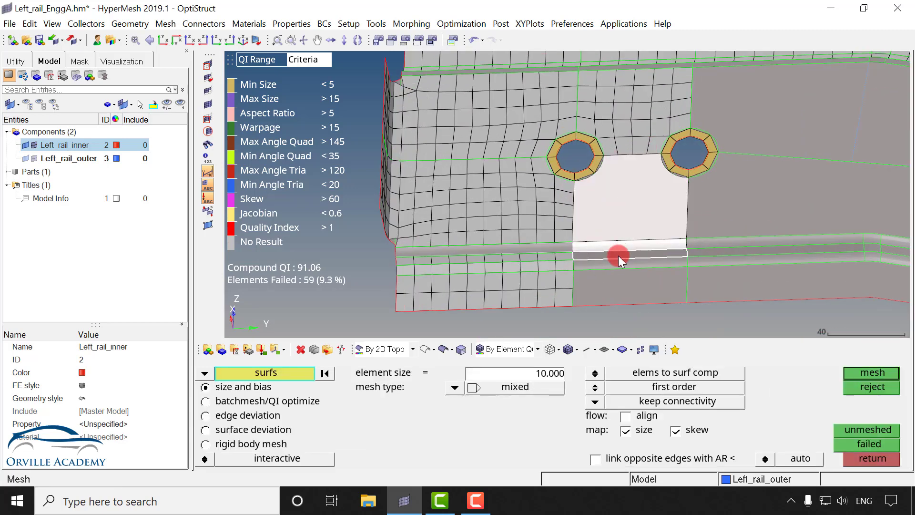
{"action": "left_click", "coordinate": [617, 264]}
{"action": "left_click", "coordinate": [613, 278]}
{"action": "middle_click", "coordinate": [621, 222]}
{"action": "scroll", "coordinate": [632, 187], "scroll_direction": "up", "scroll_amount": 1, "text": "ctrl"}
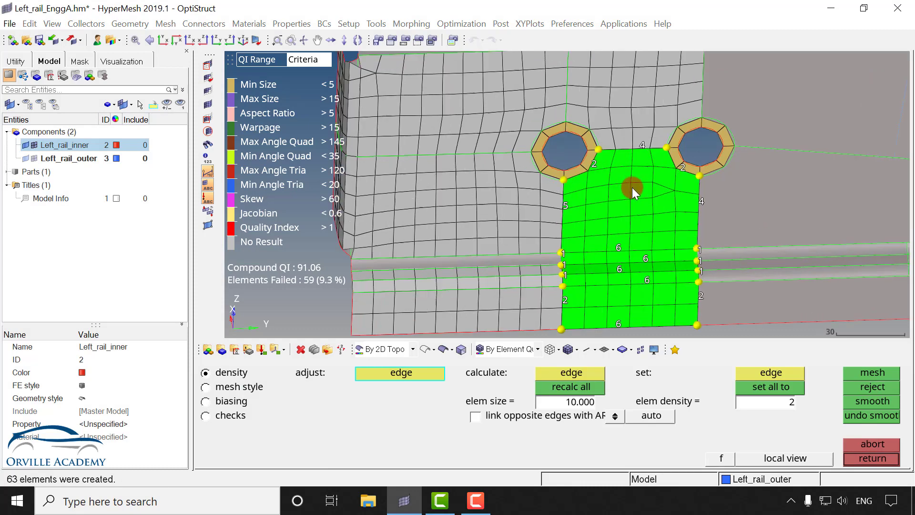
Step: Try a density of 5 on the web edge below the second hole, restore it to 4, and accept the mesh
{"action": "left_click", "coordinate": [703, 205]}
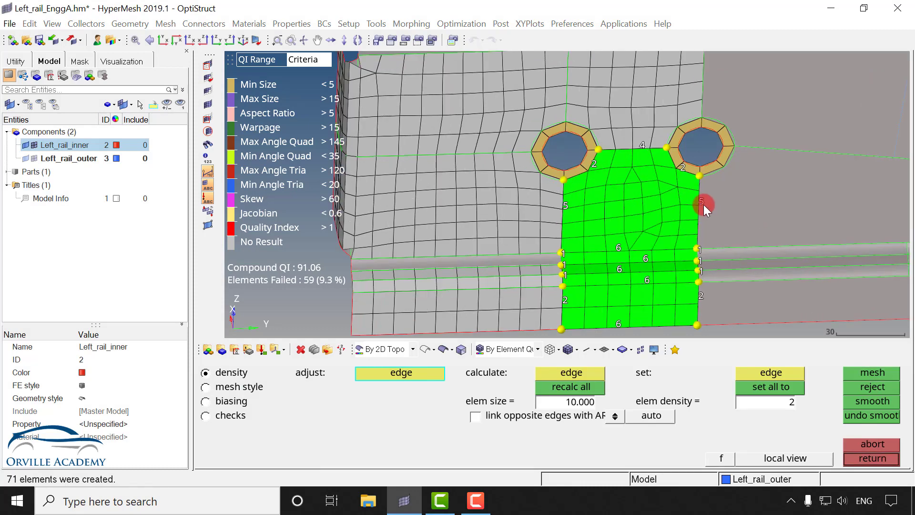
{"action": "right_click", "coordinate": [703, 205]}
{"action": "right_click_drag", "start_coordinate": [729, 220], "coordinate": [578, 208], "text": "ctrl"}
{"action": "middle_click", "coordinate": [530, 267]}
Step: Remesh the patch of distorted elements just below the second hole with a 10 mm mixed mesh
{"action": "left_click", "coordinate": [206, 372]}
{"action": "left_click", "coordinate": [242, 387]}
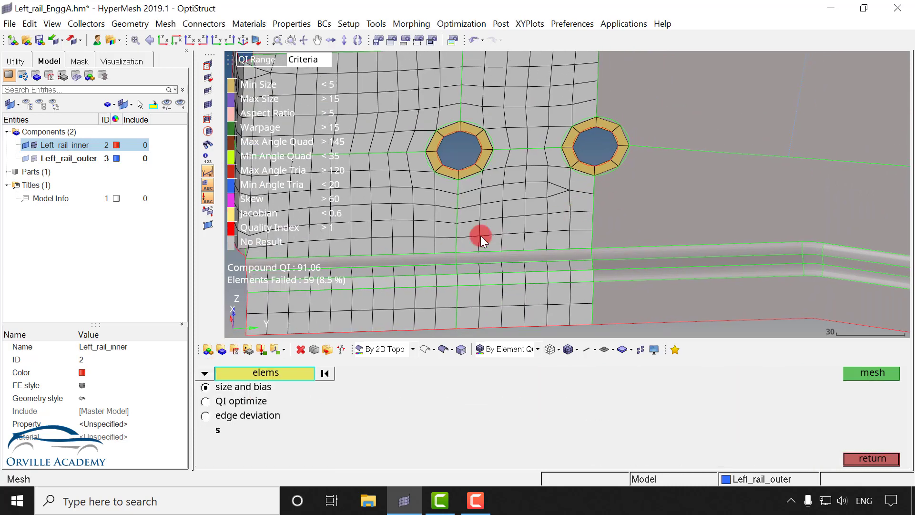
{"action": "left_click_drag", "start_coordinate": [529, 171], "coordinate": [596, 249], "text": "shift"}
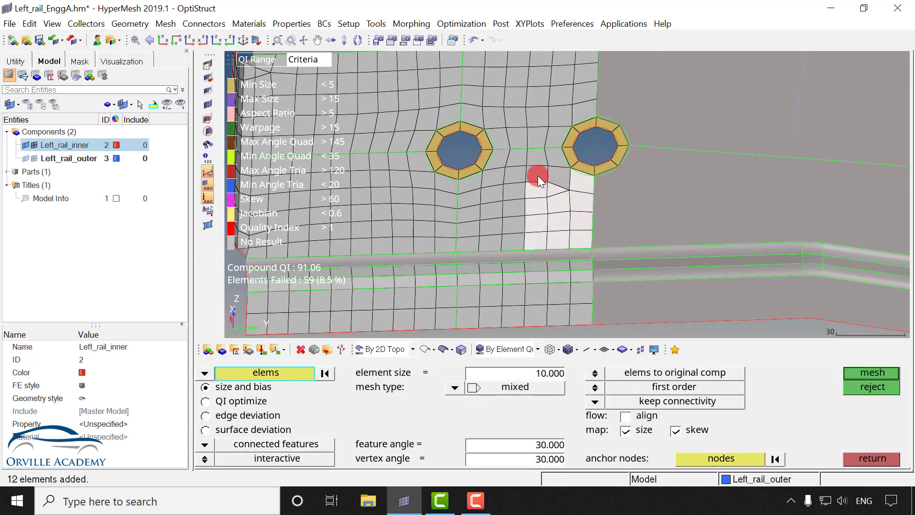
{"action": "middle_click", "coordinate": [572, 209]}
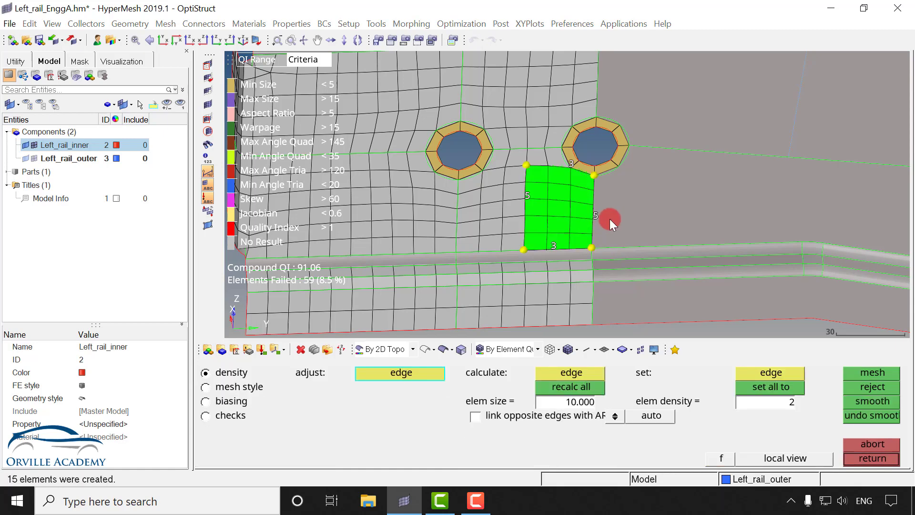
{"action": "middle_click", "coordinate": [611, 219]}
Step: Switch back to surface meshing and mesh the bead strips from the second hole's section through the first bend at 10 mm mixed
{"action": "right_click_drag", "start_coordinate": [719, 220], "coordinate": [498, 198], "text": "ctrl"}
{"action": "scroll", "coordinate": [570, 230], "scroll_direction": "down", "scroll_amount": 2, "text": "ctrl"}
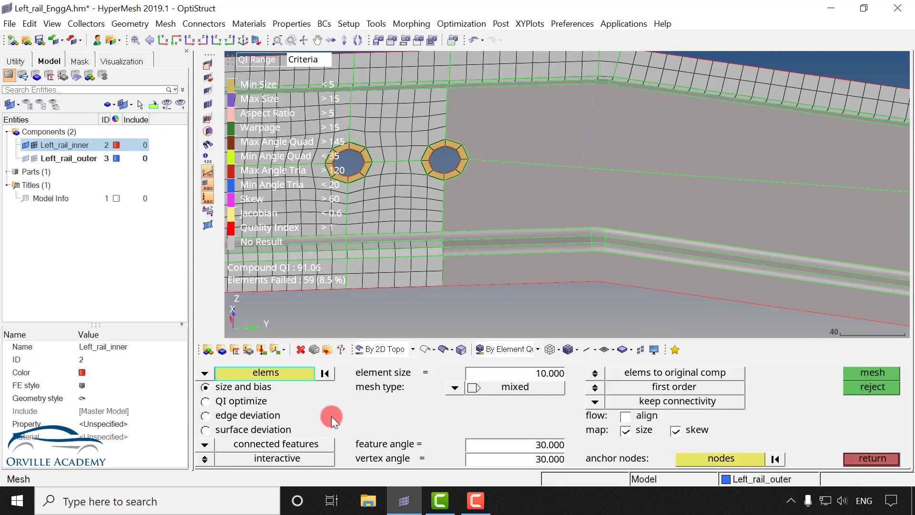
{"action": "left_click", "coordinate": [209, 373]}
{"action": "left_click", "coordinate": [250, 396]}
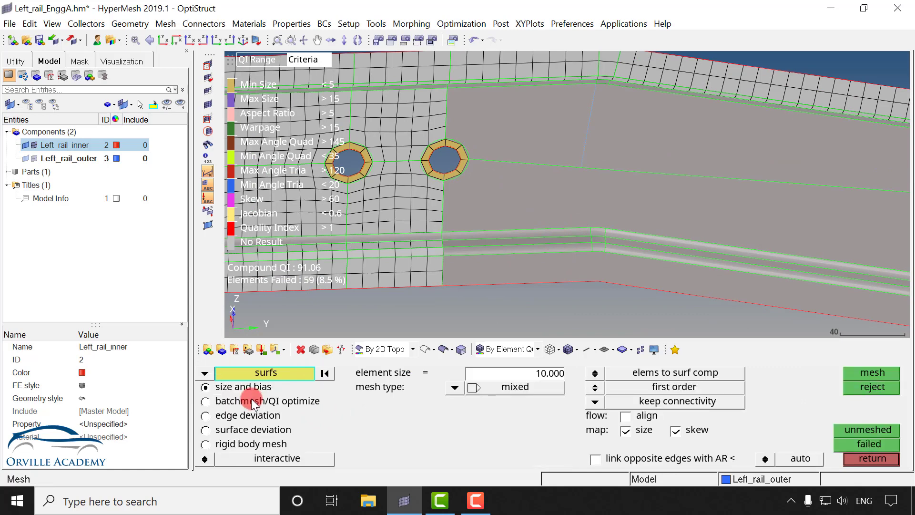
{"action": "right_click_drag", "start_coordinate": [521, 235], "coordinate": [425, 165], "text": "ctrl"}
{"action": "scroll", "coordinate": [425, 165], "scroll_direction": "up", "scroll_amount": 2, "text": "ctrl"}
{"action": "left_click", "coordinate": [454, 167]}
{"action": "left_click", "coordinate": [456, 176]}
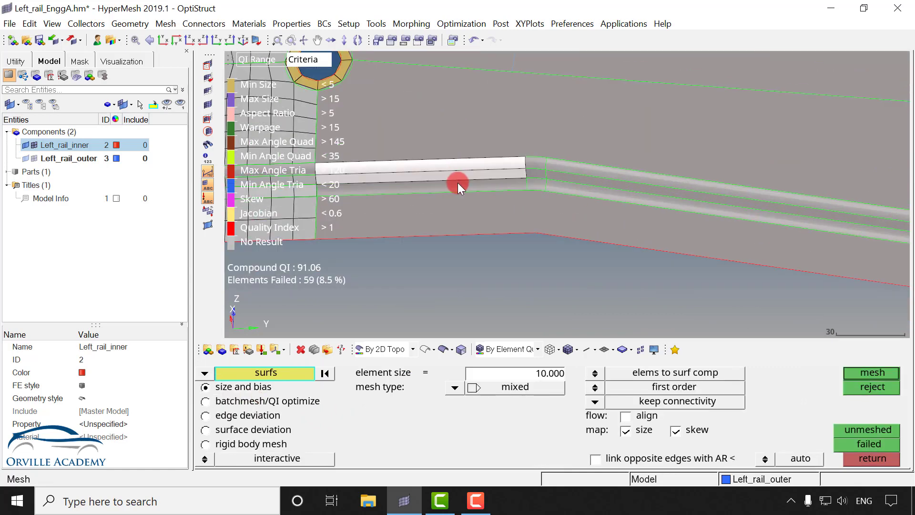
{"action": "left_click", "coordinate": [457, 182]}
{"action": "middle_click", "coordinate": [533, 184]}
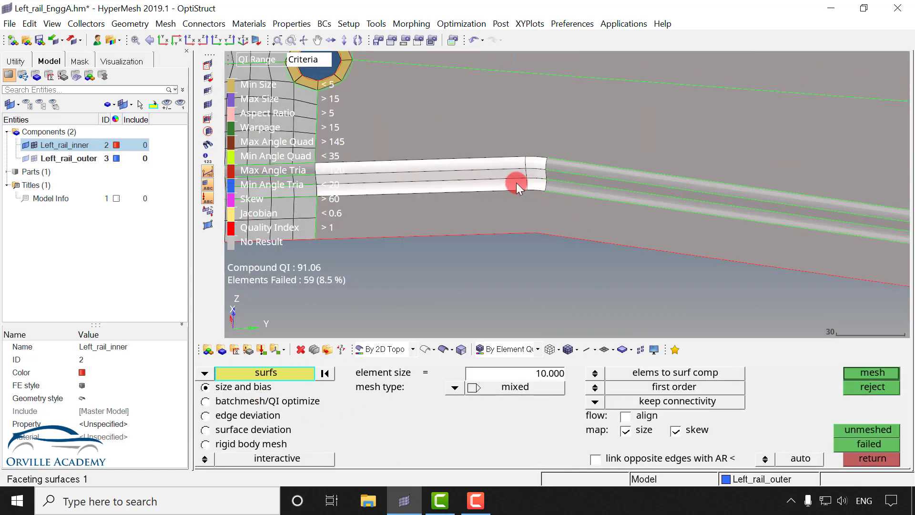
{"action": "right_click_drag", "start_coordinate": [485, 184], "coordinate": [582, 190], "text": "ctrl"}
{"action": "middle_click", "coordinate": [582, 191]}
Step: Mesh the long sloped bead strips between the two bends with 10 mm mixed elements
{"action": "right_click_drag", "start_coordinate": [706, 229], "coordinate": [548, 187], "text": "ctrl"}
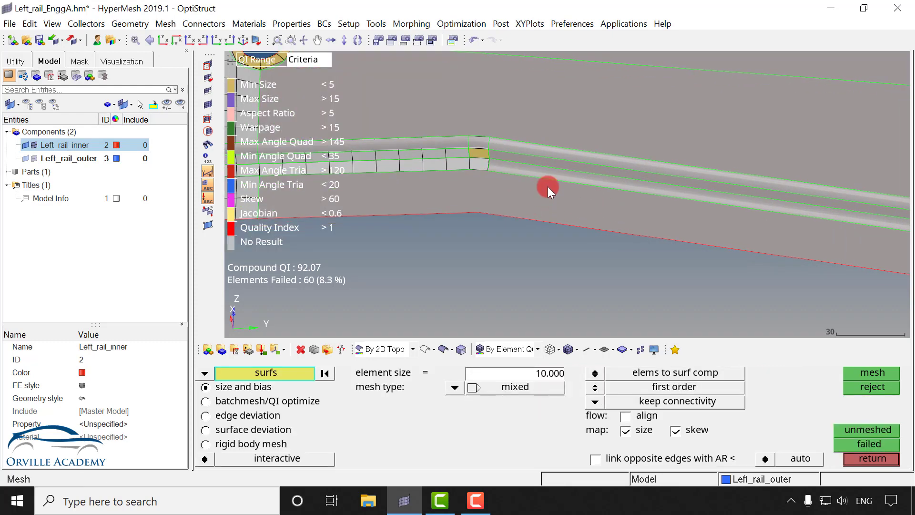
{"action": "left_click", "coordinate": [529, 167]}
{"action": "left_click", "coordinate": [530, 158]}
{"action": "left_click", "coordinate": [531, 150]}
{"action": "middle_click", "coordinate": [528, 160]}
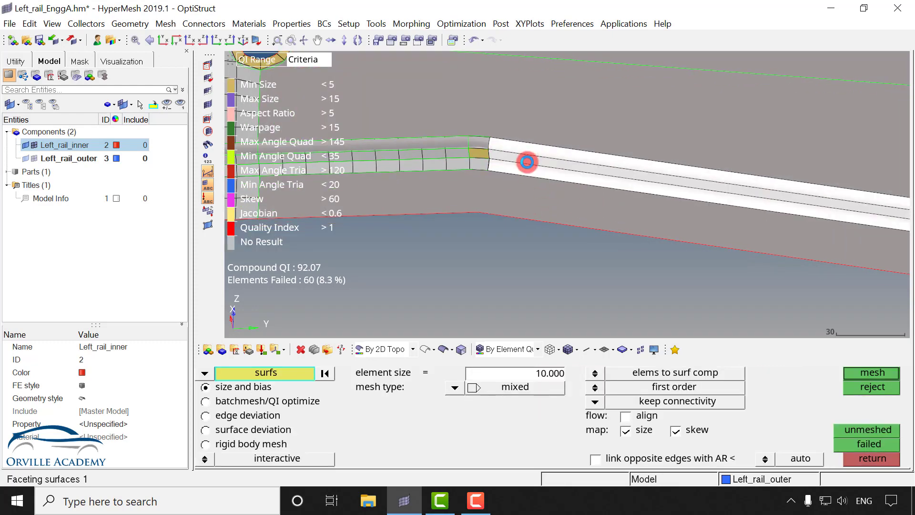
{"action": "right_click_drag", "start_coordinate": [693, 210], "coordinate": [472, 181], "text": "ctrl"}
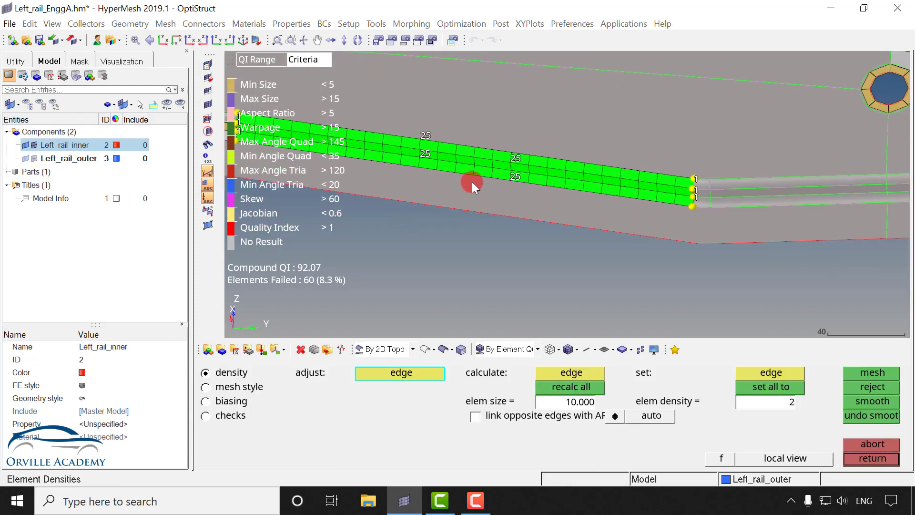
{"action": "middle_click", "coordinate": [662, 204]}
Step: Measure the short edge of a failed minimum-size element near the end of the sloped strip
{"action": "scroll", "coordinate": [677, 193], "scroll_direction": "up", "scroll_amount": 4}
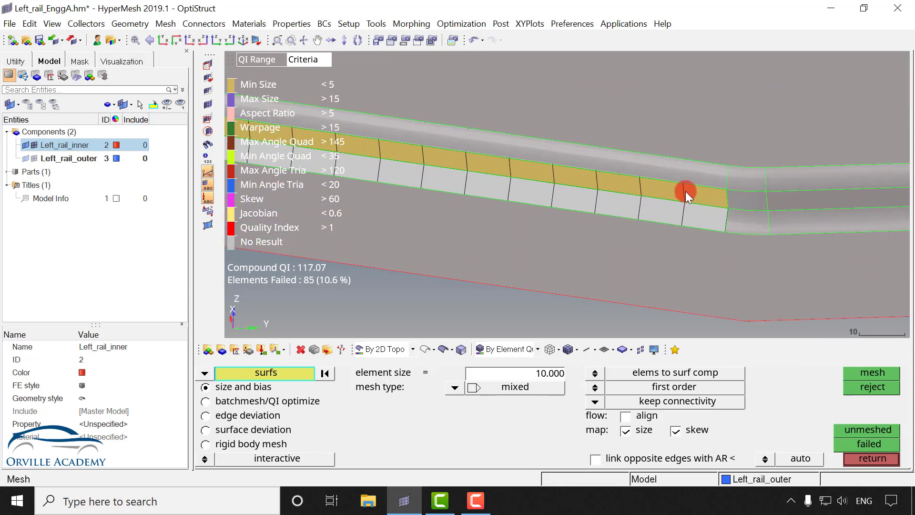
{"action": "key", "text": "F4"}
{"action": "left_click", "coordinate": [680, 192]}
{"action": "left_click", "coordinate": [682, 203]}
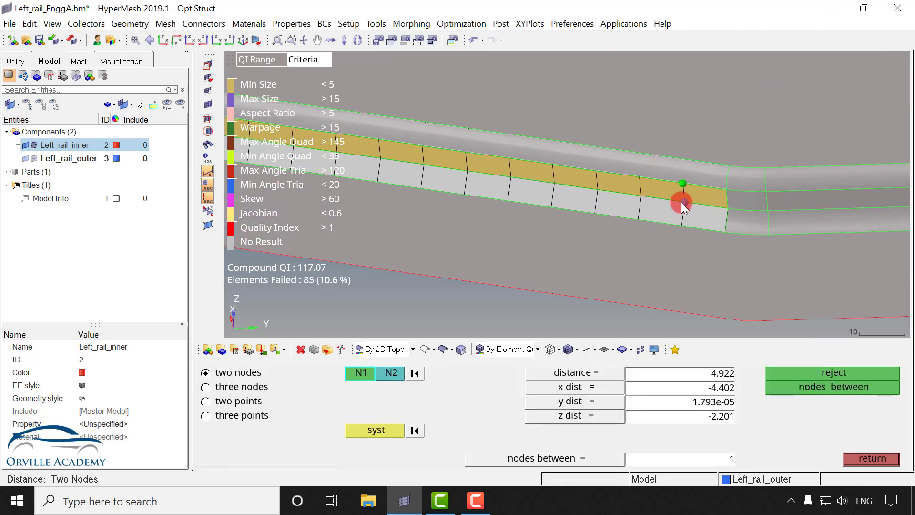
Step: Mesh the small bead patches at the second bend with 10 mm mixed elements
{"action": "key", "text": "F12"}
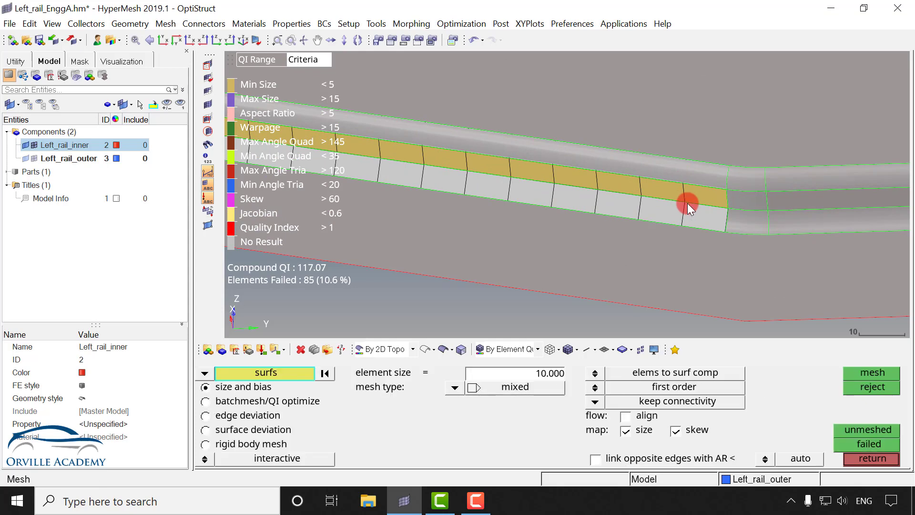
{"action": "left_click", "coordinate": [740, 189]}
{"action": "left_click", "coordinate": [732, 215]}
{"action": "middle_click", "coordinate": [732, 217]}
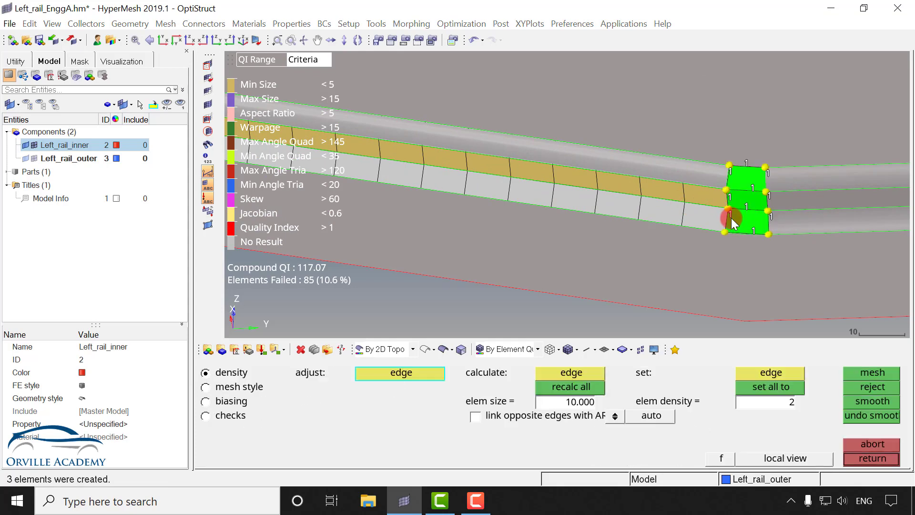
{"action": "middle_click", "coordinate": [731, 219]}
Step: Mesh the straight bead strips between the second bend and the next hole's section line with 10 mm mixed elements
{"action": "scroll", "coordinate": [713, 212], "scroll_direction": "down", "scroll_amount": 5}
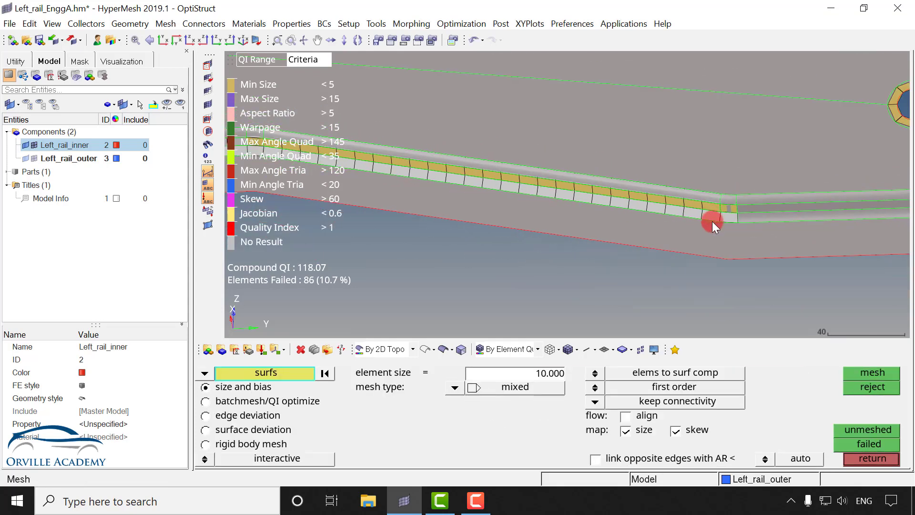
{"action": "right_click_drag", "start_coordinate": [423, 210], "coordinate": [240, 201], "text": "ctrl"}
{"action": "scroll", "coordinate": [617, 206], "scroll_direction": "up", "scroll_amount": 2}
{"action": "left_click", "coordinate": [619, 189]}
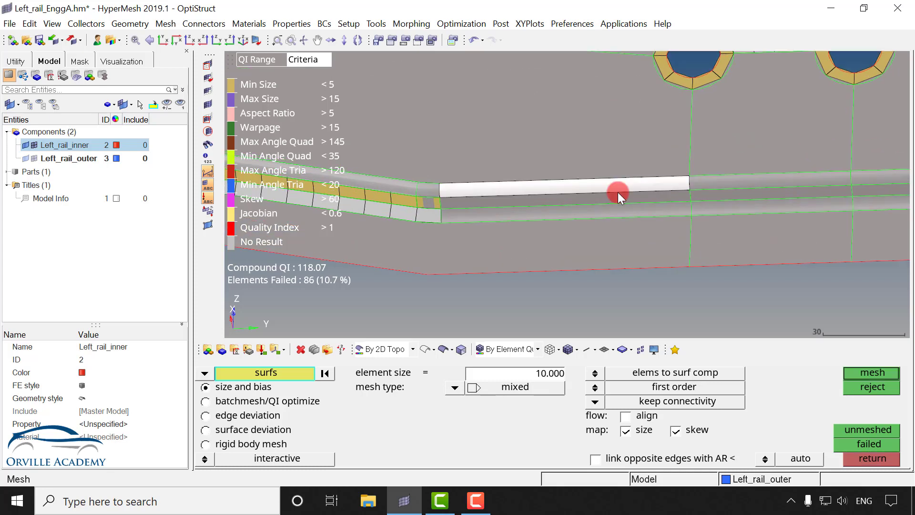
{"action": "left_click", "coordinate": [616, 202]}
{"action": "left_click", "coordinate": [611, 211]}
{"action": "middle_click", "coordinate": [608, 213]}
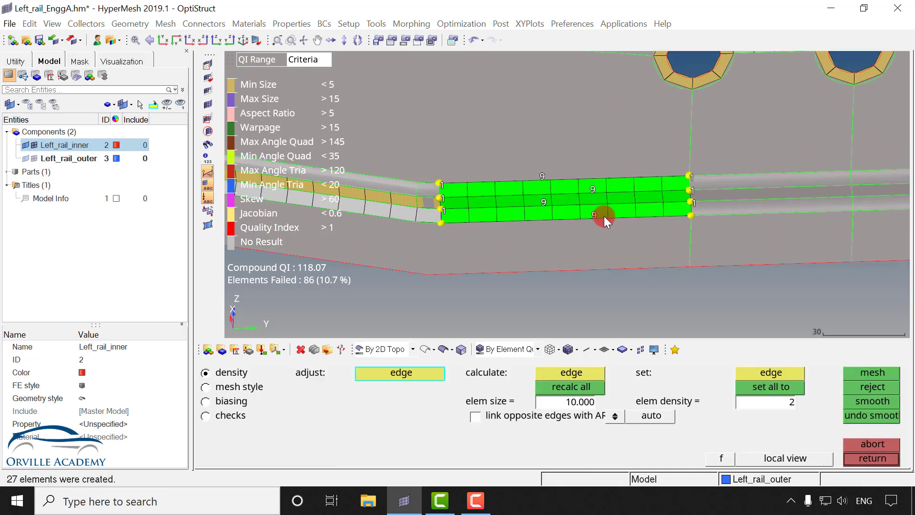
Step: Accept the narrow strip mesh, then mesh the unmeshed lower flange surfaces along the bent section with 10 mm mixed elements
{"action": "middle_click", "coordinate": [600, 218]}
{"action": "right_click_drag", "start_coordinate": [472, 247], "coordinate": [636, 230], "text": "ctrl"}
{"action": "left_click", "coordinate": [634, 232]}
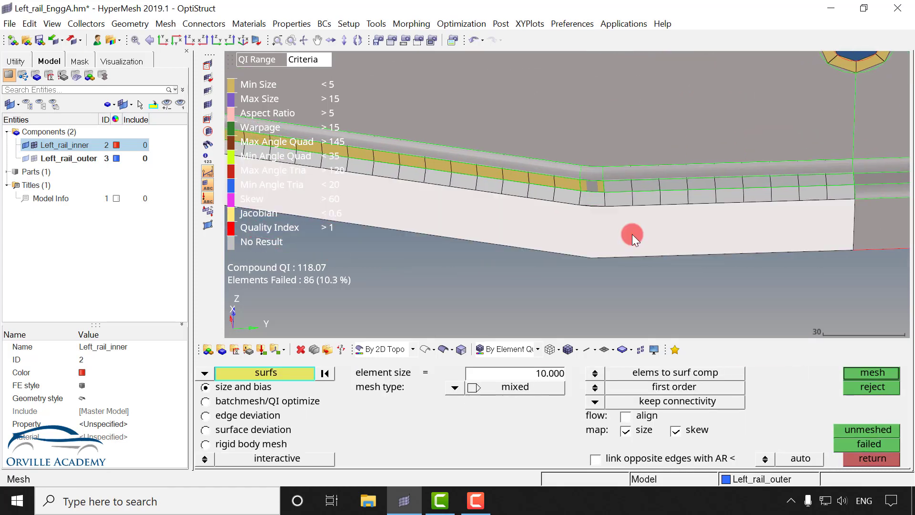
{"action": "middle_click", "coordinate": [632, 233]}
{"action": "right_click_drag", "start_coordinate": [544, 221], "coordinate": [786, 262], "text": "ctrl"}
{"action": "right_click_drag", "start_coordinate": [572, 228], "coordinate": [787, 251], "text": "ctrl"}
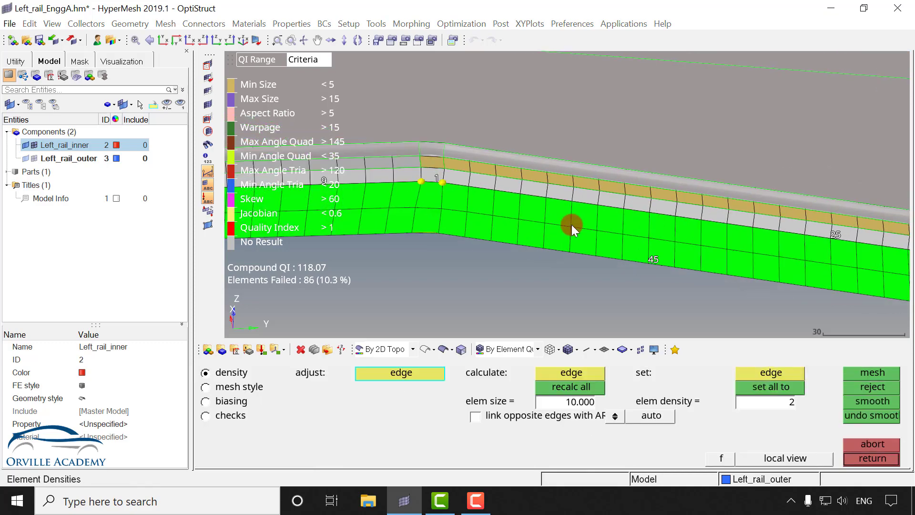
{"action": "scroll", "coordinate": [572, 224], "scroll_direction": "down", "scroll_amount": 2}
{"action": "right_click_drag", "start_coordinate": [487, 205], "coordinate": [585, 234], "text": "ctrl"}
{"action": "middle_click", "coordinate": [586, 233]}
Step: Mesh the lower half of the web between the two hole pairs with 10 mm mixed elements and accept it
{"action": "right_click_drag", "start_coordinate": [644, 205], "coordinate": [493, 229], "text": "ctrl"}
{"action": "scroll", "coordinate": [524, 224], "scroll_direction": "down", "scroll_amount": 2}
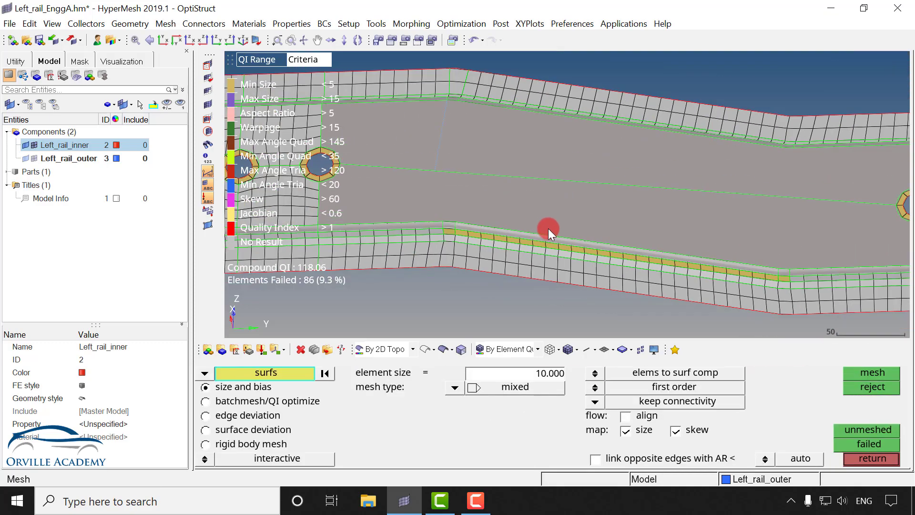
{"action": "right_click_drag", "start_coordinate": [645, 241], "coordinate": [617, 238], "text": "ctrl"}
{"action": "scroll", "coordinate": [516, 229], "scroll_direction": "down", "scroll_amount": 1}
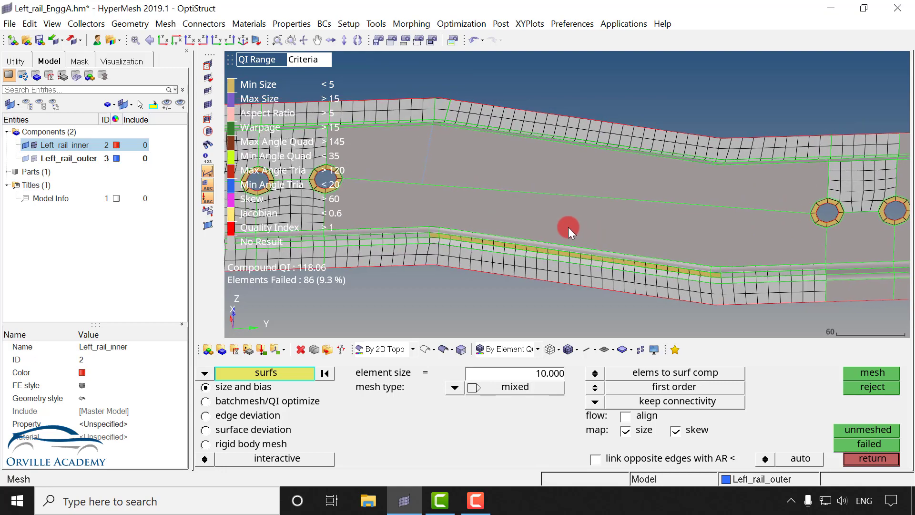
{"action": "left_click", "coordinate": [572, 229]}
{"action": "middle_click", "coordinate": [574, 230]}
{"action": "right_click_drag", "start_coordinate": [516, 229], "coordinate": [635, 230], "text": "ctrl"}
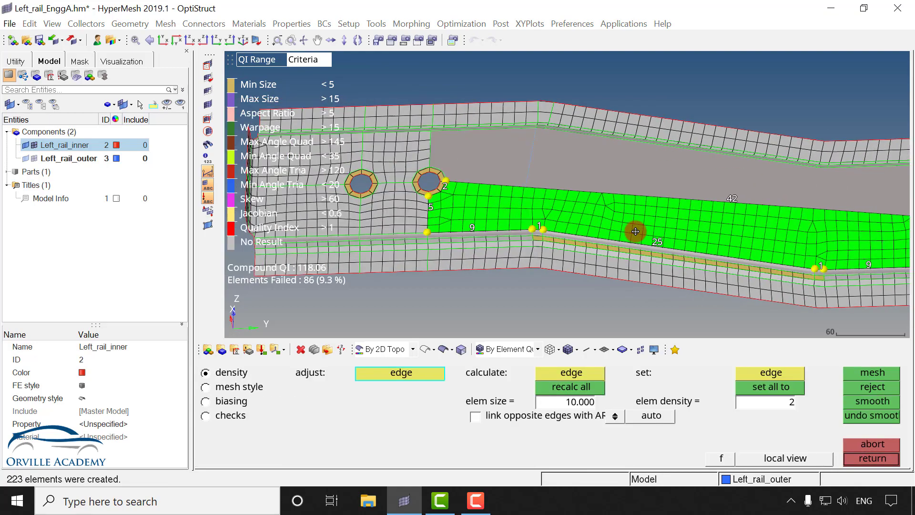
{"action": "scroll", "coordinate": [464, 190], "scroll_direction": "up", "scroll_amount": 2}
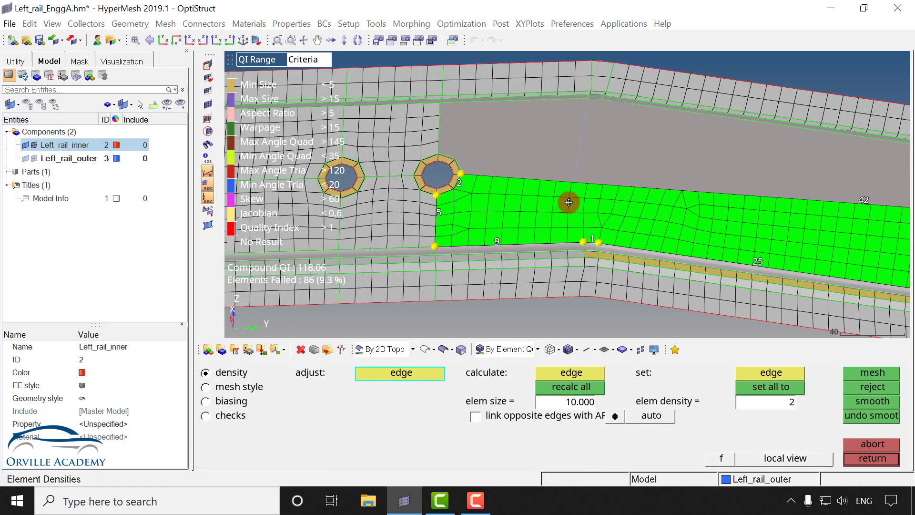
{"action": "right_click_drag", "start_coordinate": [569, 203], "coordinate": [489, 167], "text": "ctrl"}
{"action": "right_click_drag", "start_coordinate": [647, 214], "coordinate": [435, 190], "text": "ctrl"}
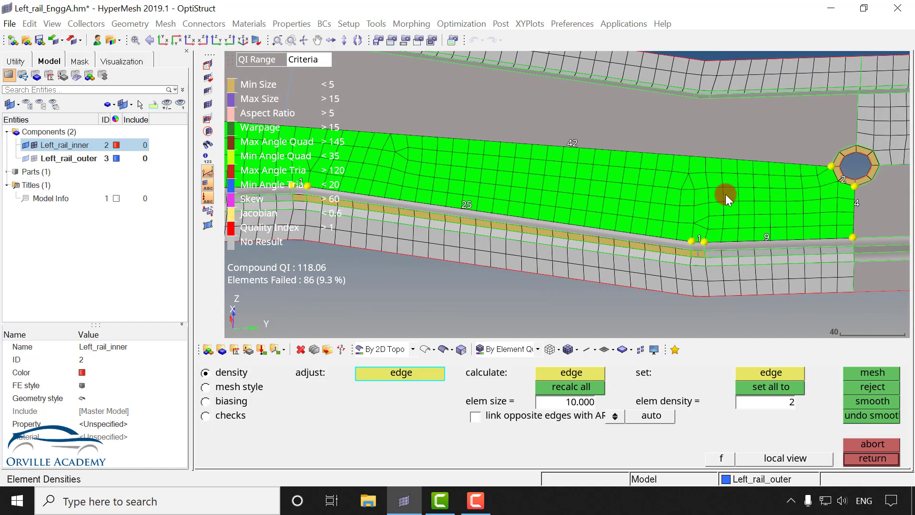
{"action": "middle_click", "coordinate": [750, 196]}
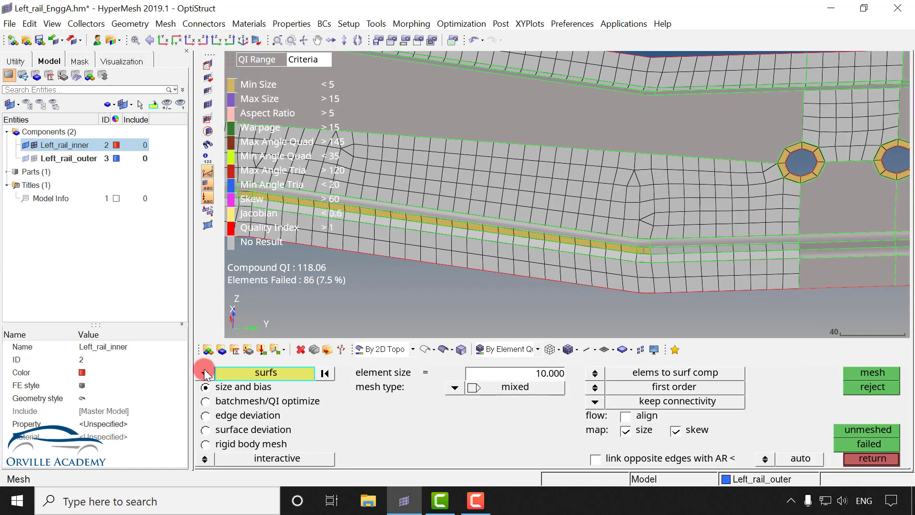
Step: Switch automeshing from surfaces to elements and remesh the irregular web elements around the right-hand bend at size 10
{"action": "left_click", "coordinate": [206, 373]}
{"action": "left_click", "coordinate": [242, 394]}
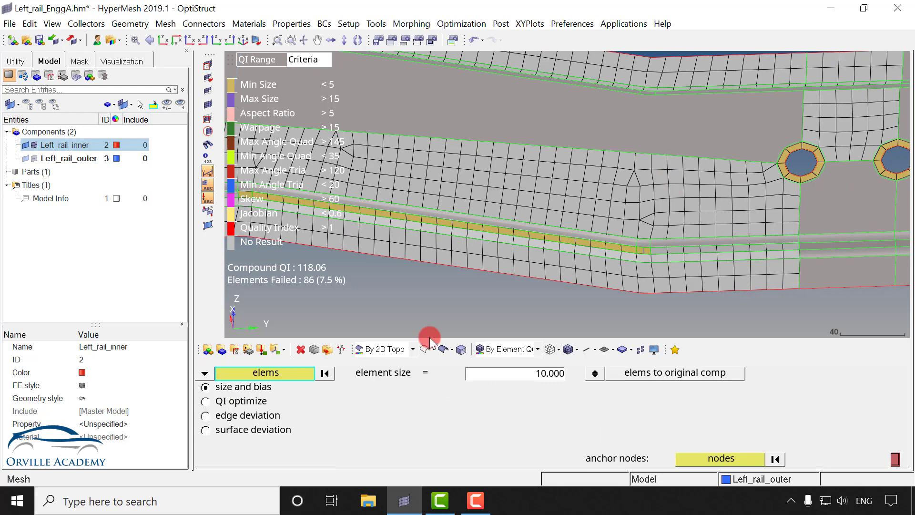
{"action": "mouse_move", "coordinate": [603, 143]}
{"action": "left_mouse_down", "text": "shift"}
{"action": "mouse_move", "coordinate": [676, 204]}
{"action": "mouse_move", "coordinate": [773, 230]}
{"action": "left_mouse_up", "text": "shift"}
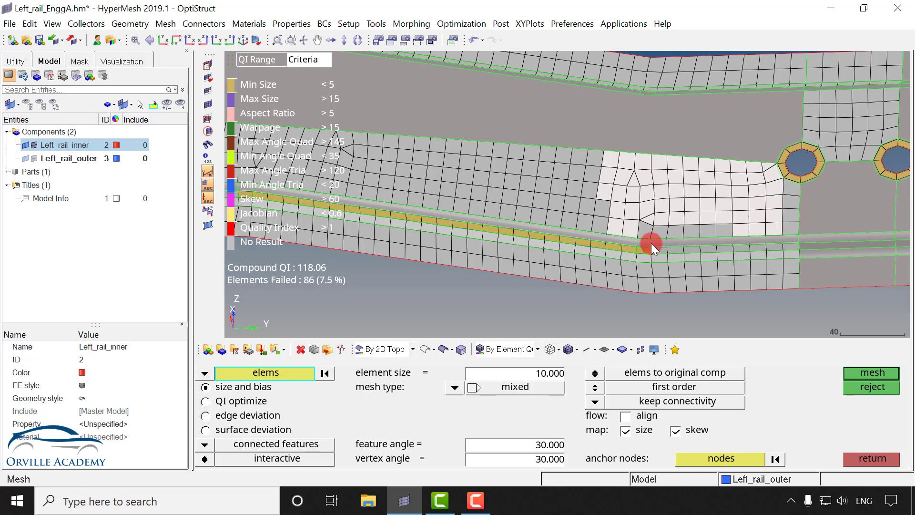
{"action": "left_click_drag", "start_coordinate": [632, 213], "coordinate": [731, 238], "text": "shift"}
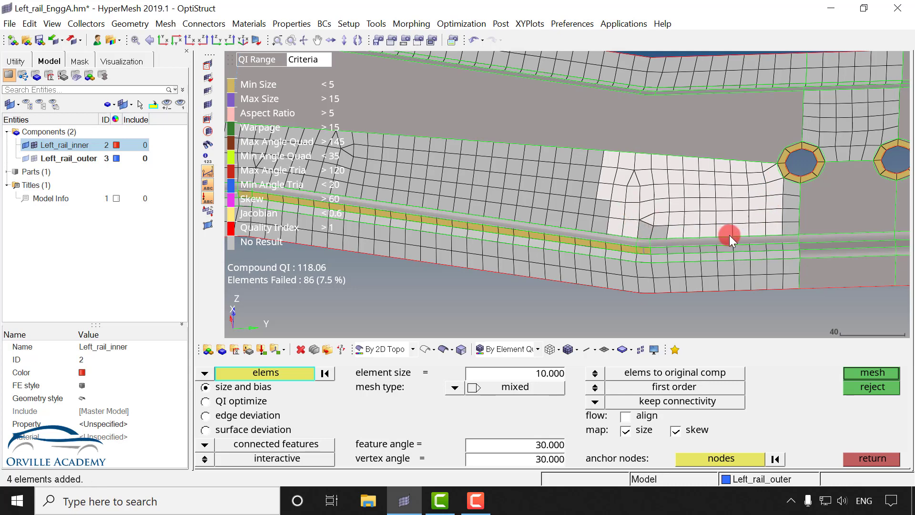
{"action": "left_click", "coordinate": [648, 230]}
{"action": "left_click", "coordinate": [602, 216]}
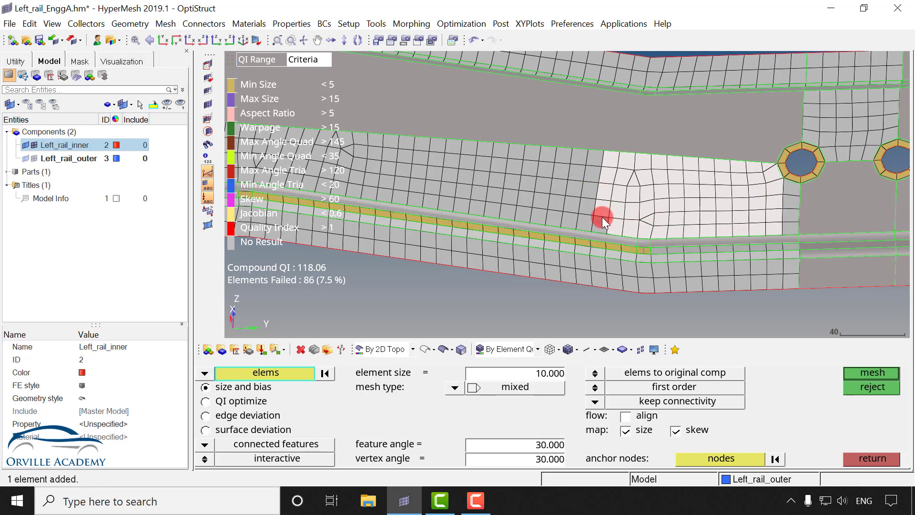
{"action": "middle_click", "coordinate": [662, 207]}
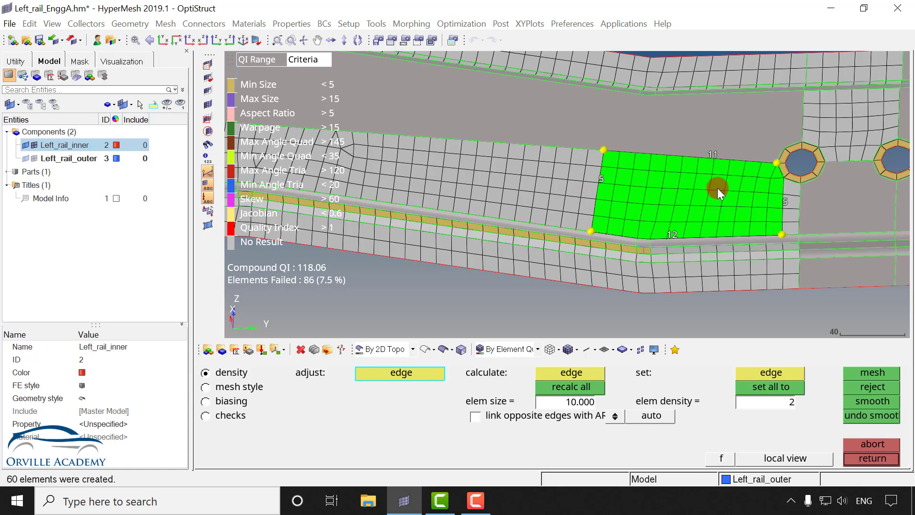
{"action": "middle_click", "coordinate": [771, 165]}
Step: Remesh the small patch of web elements directly beside the washer of the right-hand hole pair's first hole
{"action": "scroll", "coordinate": [771, 165], "scroll_direction": "up", "scroll_amount": 2}
{"action": "left_click_drag", "start_coordinate": [687, 147], "coordinate": [787, 225], "text": "shift"}
{"action": "middle_click", "coordinate": [739, 179]}
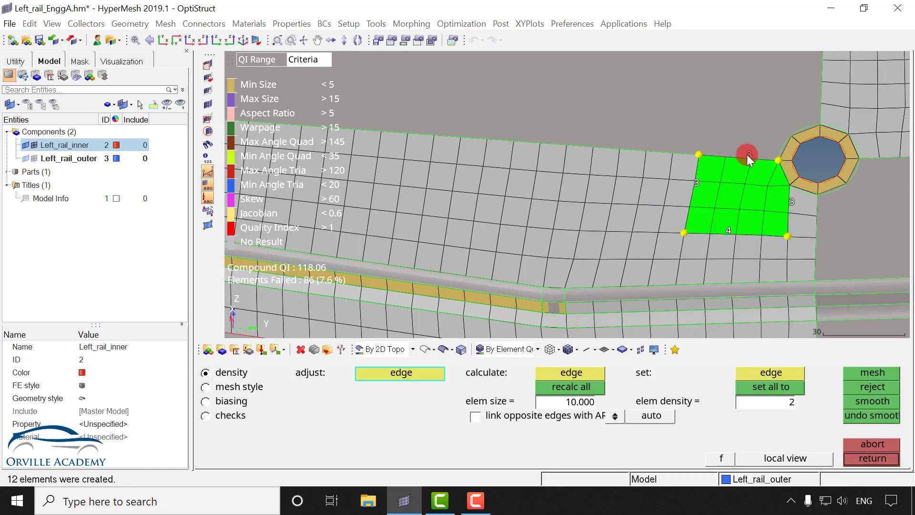
{"action": "middle_click", "coordinate": [712, 209]}
Step: Remesh the block of irregular web elements around the left-hand bend and accept the new mesh
{"action": "scroll", "coordinate": [664, 208], "scroll_direction": "down", "scroll_amount": 1}
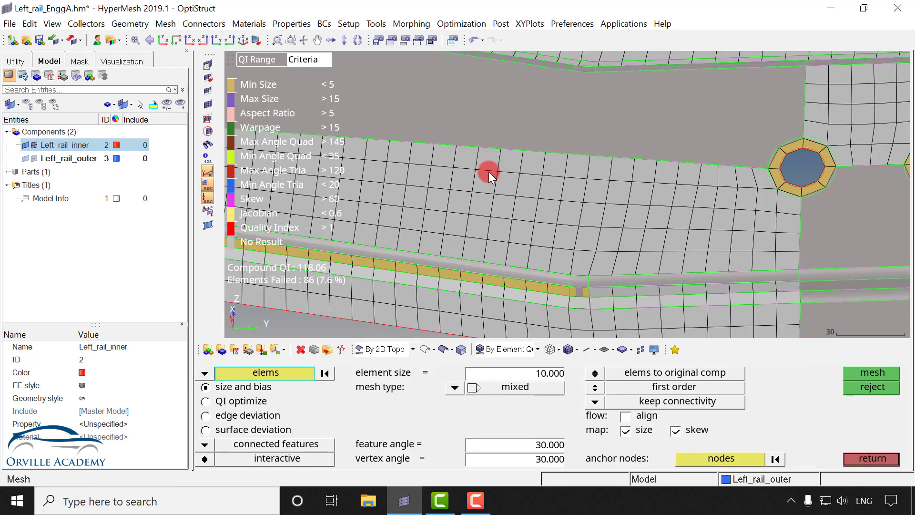
{"action": "right_click_drag", "start_coordinate": [488, 173], "coordinate": [655, 182], "text": "ctrl"}
{"action": "right_click_drag", "start_coordinate": [555, 193], "coordinate": [736, 207], "text": "ctrl"}
{"action": "left_click_drag", "start_coordinate": [516, 142], "coordinate": [719, 245], "text": "shift"}
{"action": "middle_click", "coordinate": [595, 205]}
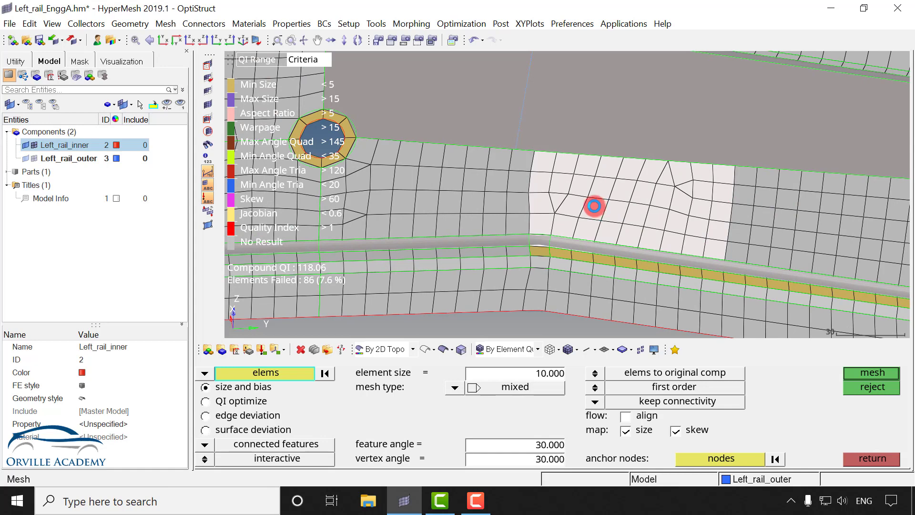
{"action": "middle_click", "coordinate": [602, 194]}
Step: Remesh the three element rows just above the lower bead, from below the left-hand pair's second hole to past the bend
{"action": "right_click_drag", "start_coordinate": [598, 206], "coordinate": [473, 169], "text": "ctrl"}
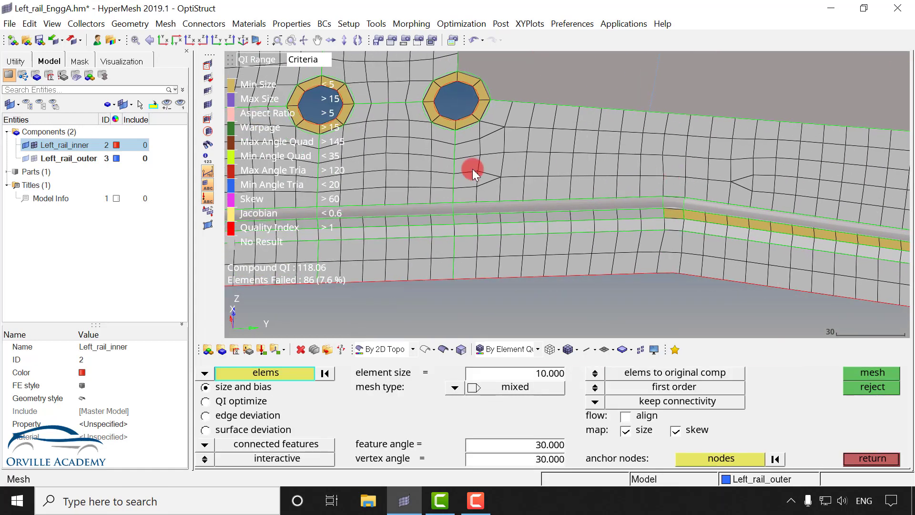
{"action": "left_click_drag", "start_coordinate": [468, 161], "coordinate": [499, 205], "text": "shift"}
{"action": "left_click_drag", "start_coordinate": [600, 165], "coordinate": [767, 201], "text": "shift"}
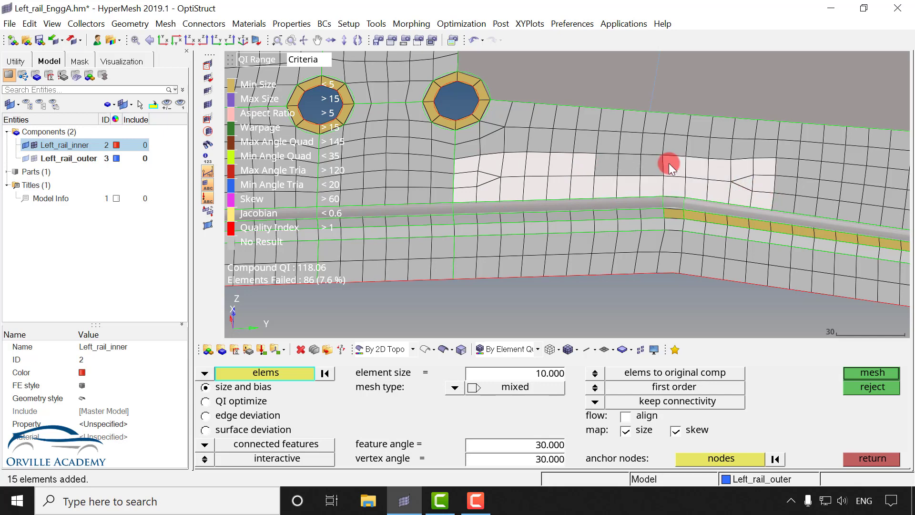
{"action": "middle_click", "coordinate": [648, 173]}
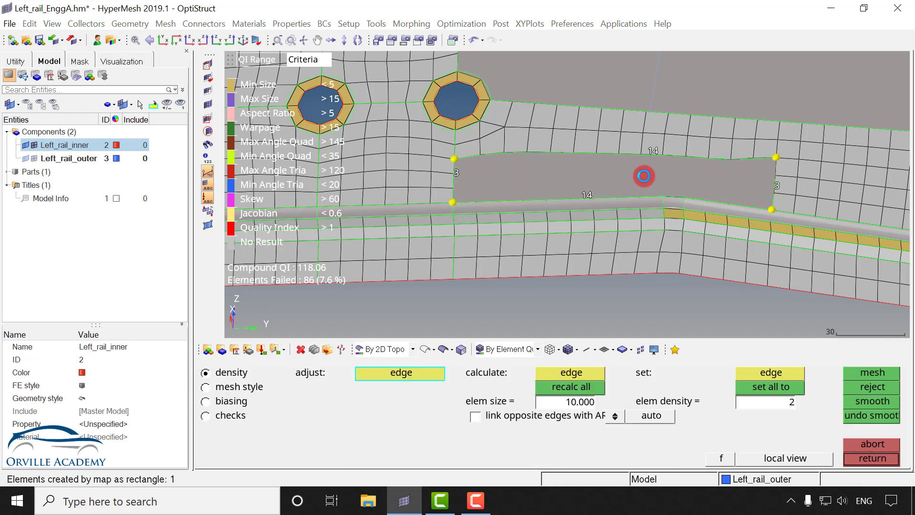
{"action": "middle_click", "coordinate": [643, 178]}
Step: Remesh the two upper rows of web elements running from the left-hand pair's second hole along the web's centre line
{"action": "left_click_drag", "start_coordinate": [491, 100], "coordinate": [714, 153], "text": "shift"}
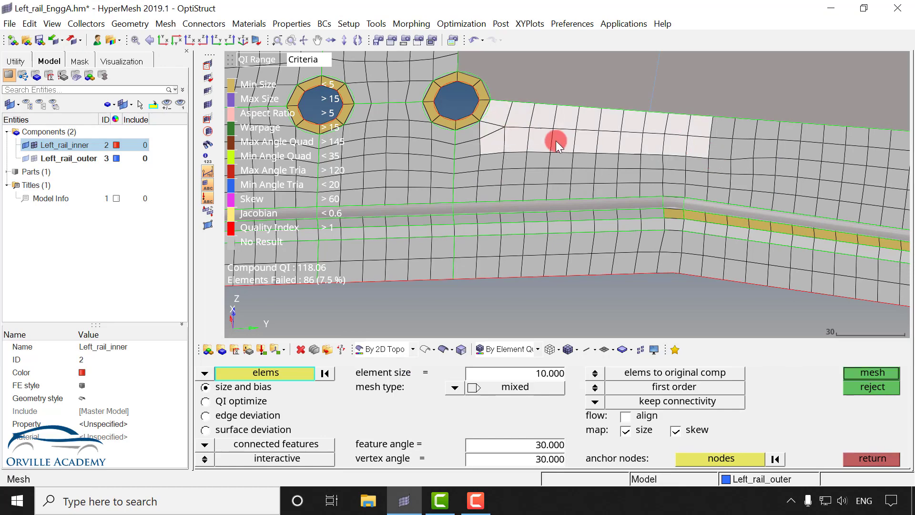
{"action": "middle_click", "coordinate": [566, 147]}
{"action": "middle_click", "coordinate": [596, 151]}
Step: Switch automeshing back to surfaces, mesh the upper half of the web between the hole pairs at size 10, and accept it
{"action": "scroll", "coordinate": [618, 153], "scroll_direction": "down", "scroll_amount": 3}
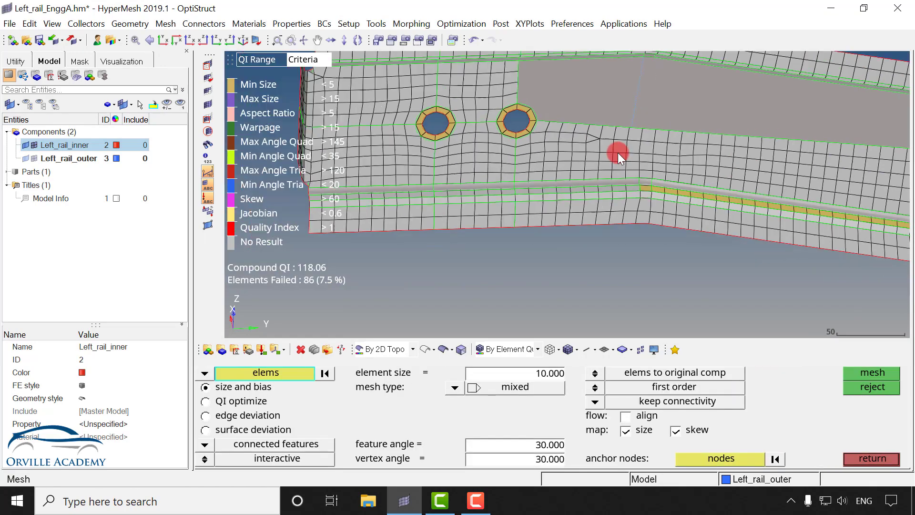
{"action": "scroll", "coordinate": [649, 163], "scroll_direction": "down", "scroll_amount": 3}
{"action": "right_click_drag", "start_coordinate": [739, 171], "coordinate": [611, 183], "text": "ctrl"}
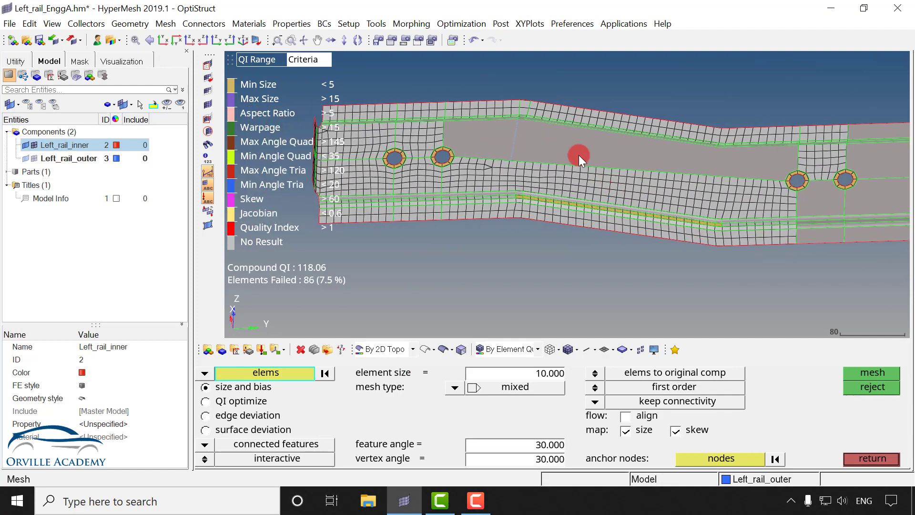
{"action": "left_click_drag", "start_coordinate": [563, 151], "coordinate": [560, 191], "text": "ctrl"}
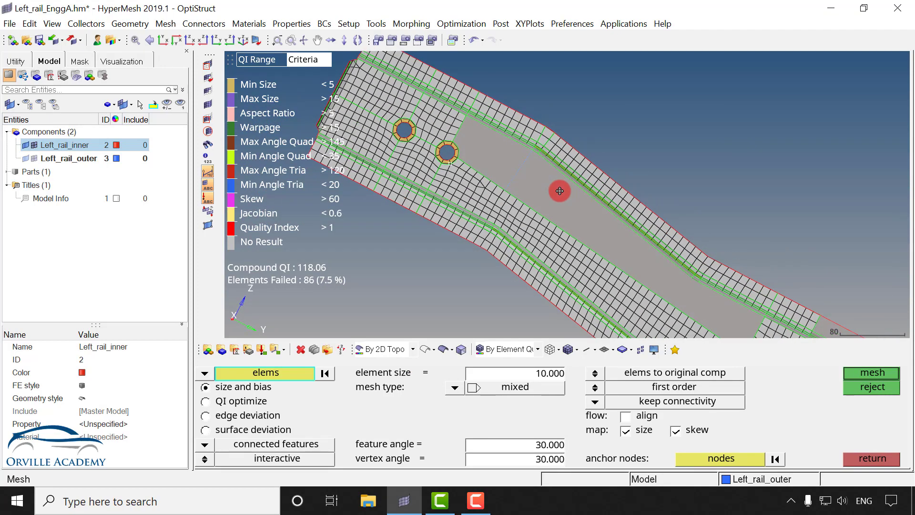
{"action": "right_click_drag", "start_coordinate": [560, 191], "coordinate": [551, 137], "text": "ctrl"}
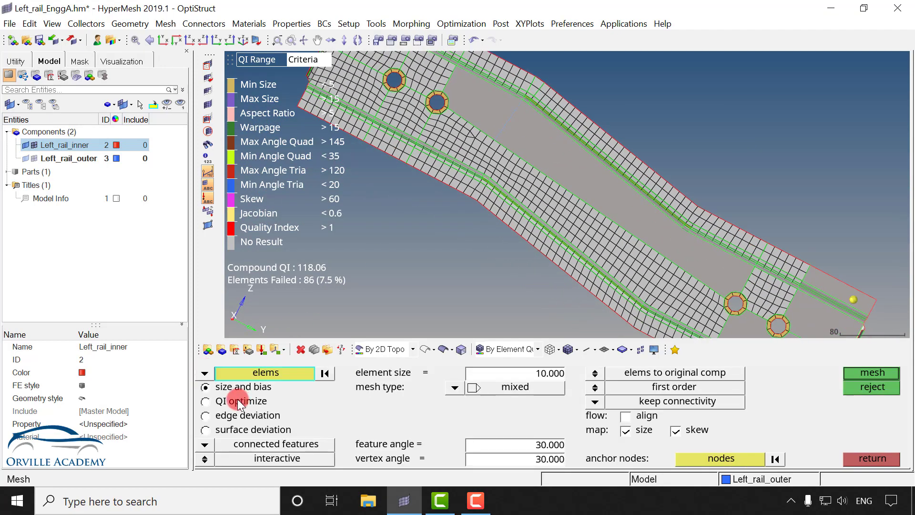
{"action": "left_click", "coordinate": [204, 372]}
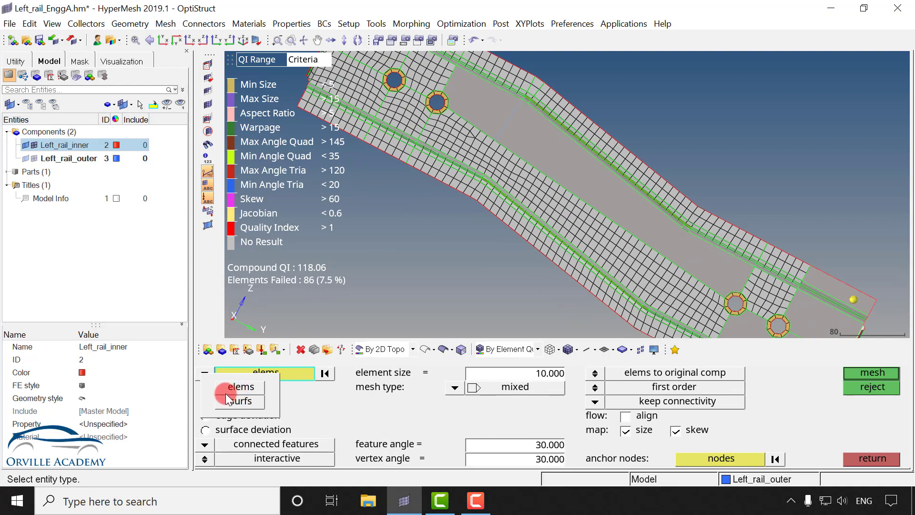
{"action": "left_click", "coordinate": [233, 401]}
{"action": "left_click_drag", "start_coordinate": [591, 241], "coordinate": [586, 198], "text": "ctrl"}
{"action": "left_click", "coordinate": [543, 204]}
{"action": "middle_click", "coordinate": [544, 204]}
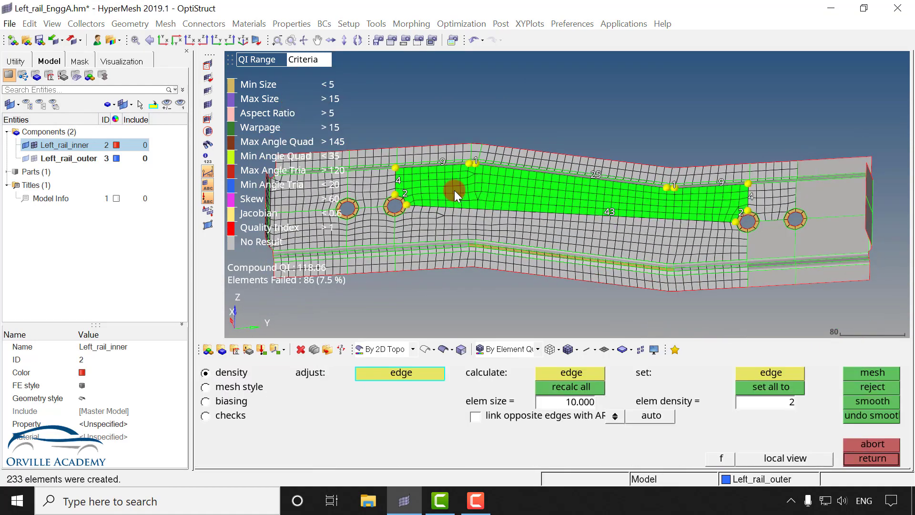
{"action": "scroll", "coordinate": [448, 192], "scroll_direction": "up", "scroll_amount": 4}
{"action": "right_click_drag", "start_coordinate": [423, 199], "coordinate": [568, 206], "text": "ctrl"}
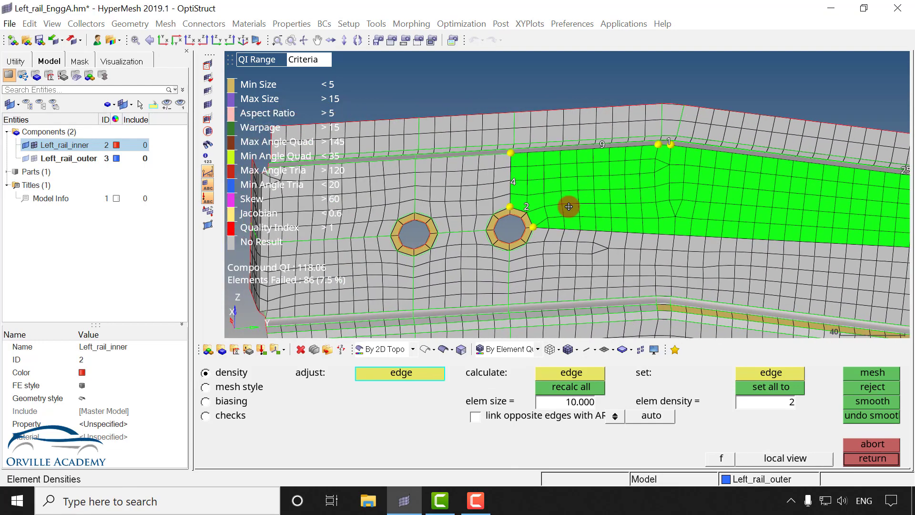
{"action": "mouse_move", "coordinate": [667, 196]}
{"action": "right_mouse_down", "text": "ctrl"}
{"action": "mouse_move", "coordinate": [592, 190]}
{"action": "mouse_move", "coordinate": [536, 200]}
{"action": "right_mouse_up", "text": "ctrl"}
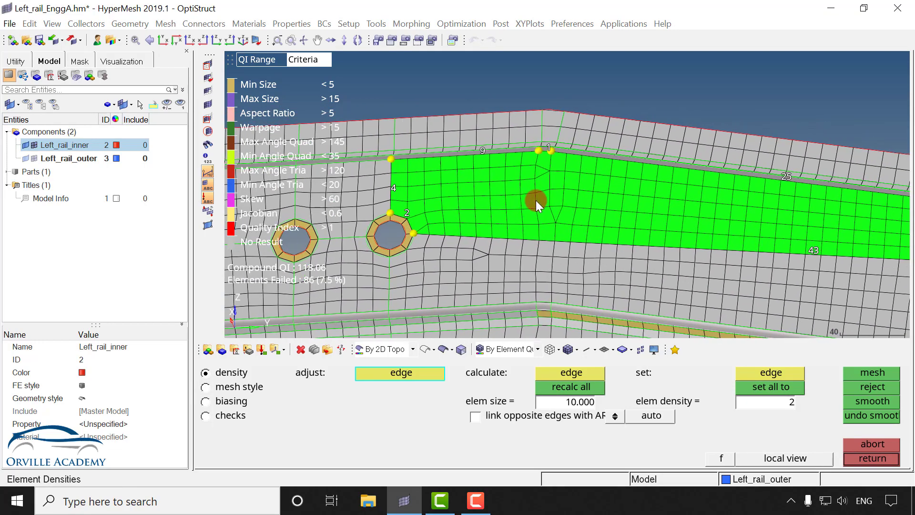
{"action": "mouse_move", "coordinate": [647, 214]}
{"action": "right_mouse_down", "text": "ctrl"}
{"action": "mouse_move", "coordinate": [488, 211]}
{"action": "mouse_move", "coordinate": [607, 169]}
{"action": "right_mouse_up", "text": "ctrl"}
{"action": "middle_click", "coordinate": [559, 194]}
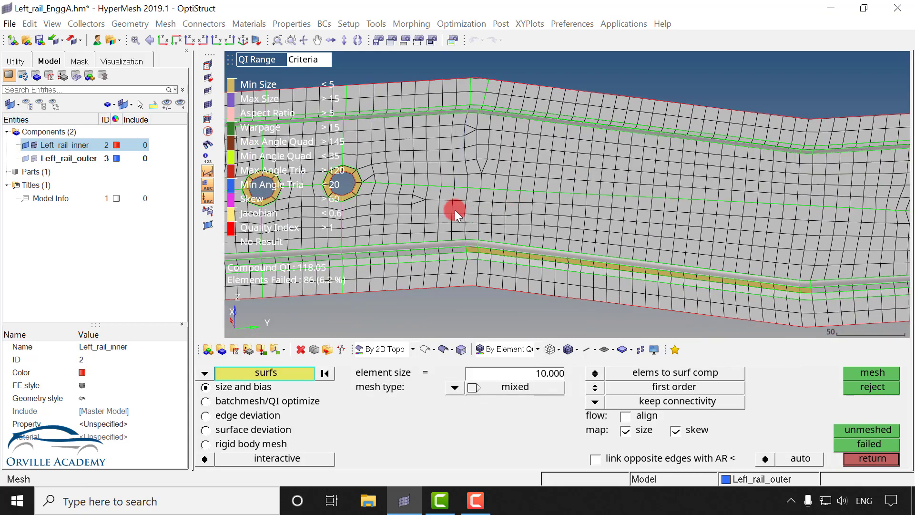
Step: Mesh the flange, bead and lower web surfaces between the right-hand pair of holes at size 10, adjusting one edge density, and accept
{"action": "right_click_drag", "start_coordinate": [490, 202], "coordinate": [570, 189], "text": "ctrl"}
{"action": "right_click_drag", "start_coordinate": [705, 205], "coordinate": [634, 194], "text": "ctrl"}
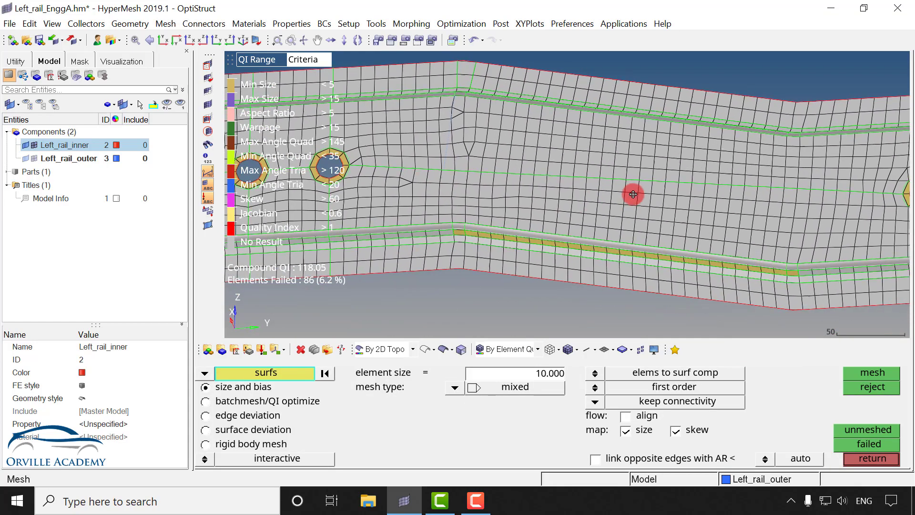
{"action": "right_click_drag", "start_coordinate": [734, 217], "coordinate": [476, 213], "text": "ctrl"}
{"action": "right_click_drag", "start_coordinate": [593, 235], "coordinate": [413, 235], "text": "ctrl"}
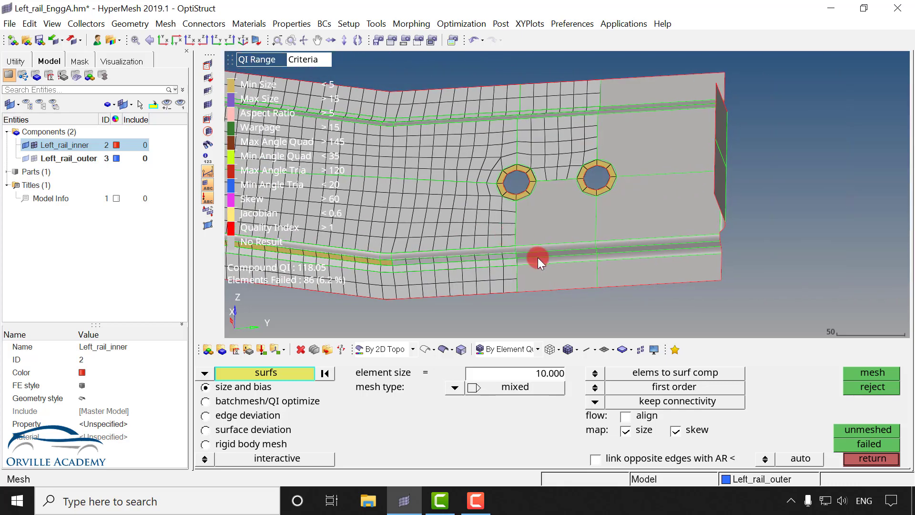
{"action": "left_click", "coordinate": [568, 269]}
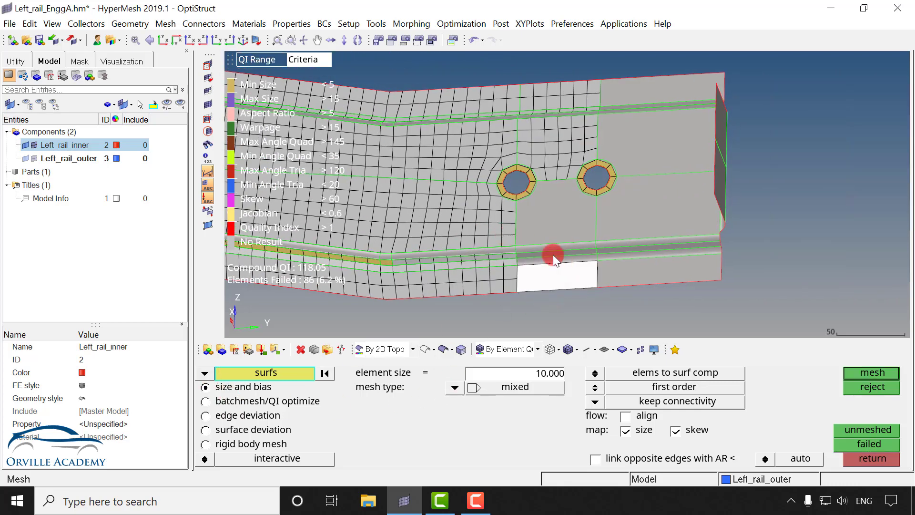
{"action": "scroll", "coordinate": [552, 256], "scroll_direction": "up", "scroll_amount": 2}
{"action": "left_click", "coordinate": [553, 247]}
{"action": "left_click", "coordinate": [556, 197]}
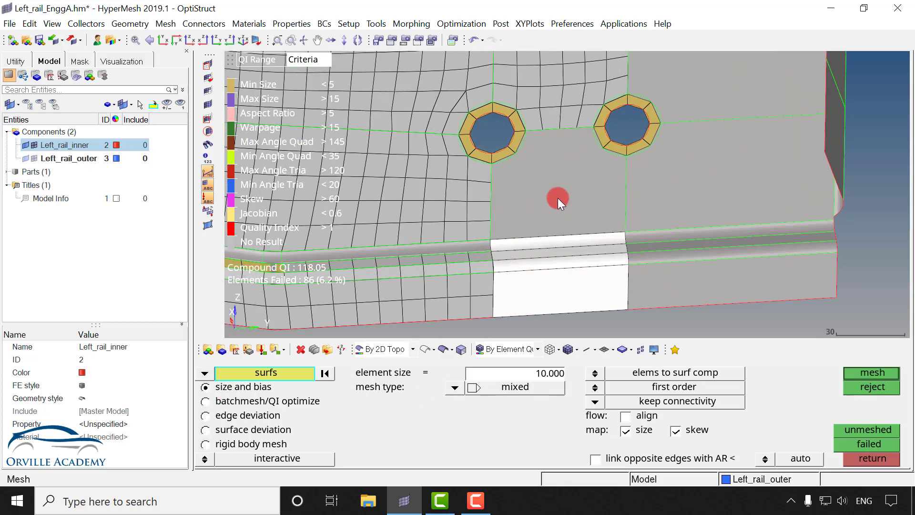
{"action": "middle_click", "coordinate": [556, 225]}
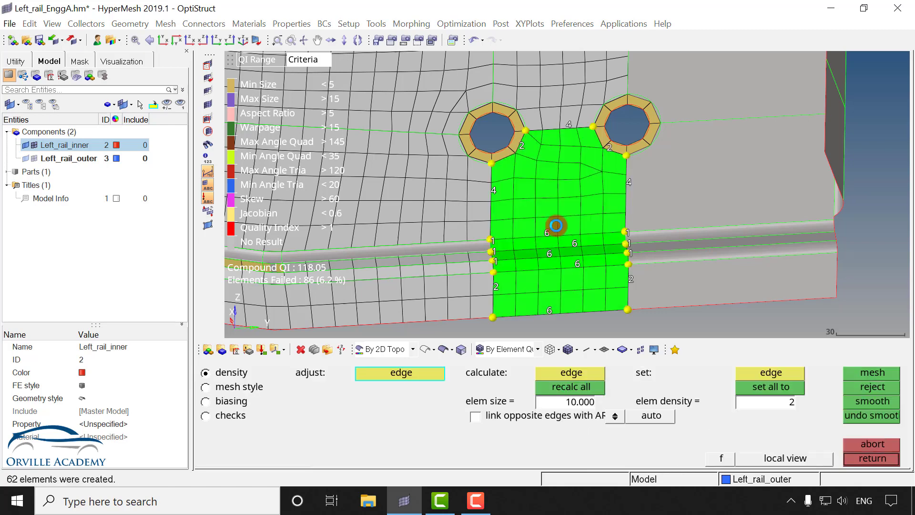
{"action": "left_click", "coordinate": [630, 183]}
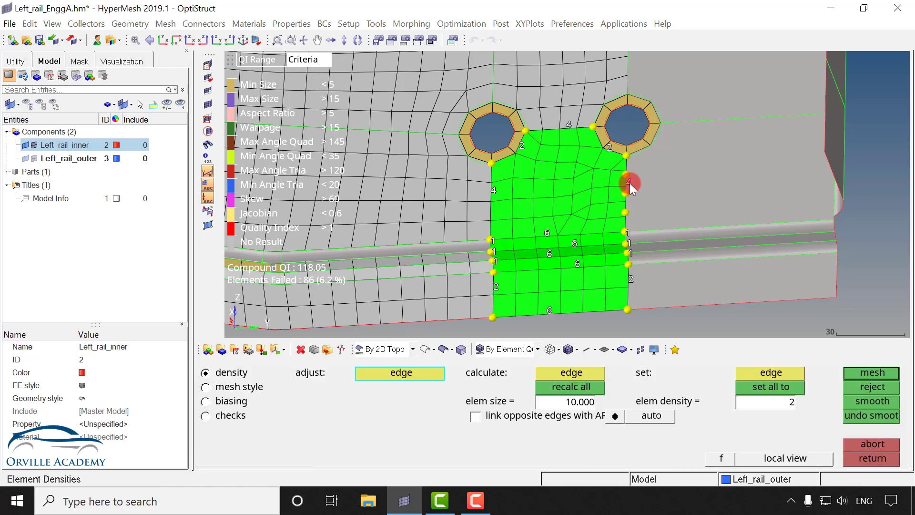
{"action": "middle_click", "coordinate": [275, 394]}
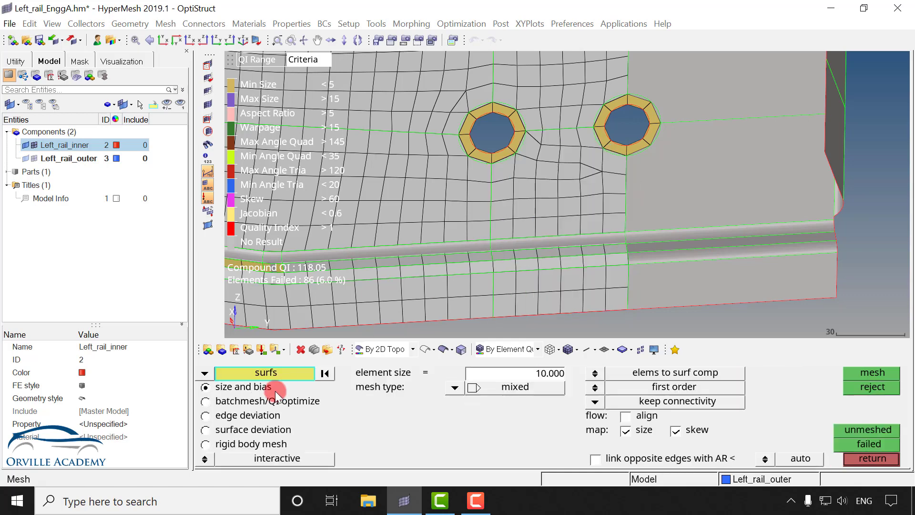
Step: Switch automeshing to elements, remesh the web block just below the right-hand pair's second hole, and accept it
{"action": "left_click", "coordinate": [207, 375]}
{"action": "left_click", "coordinate": [245, 385]}
{"action": "left_click_drag", "start_coordinate": [559, 157], "coordinate": [638, 221], "text": "shift"}
{"action": "middle_click", "coordinate": [602, 204]}
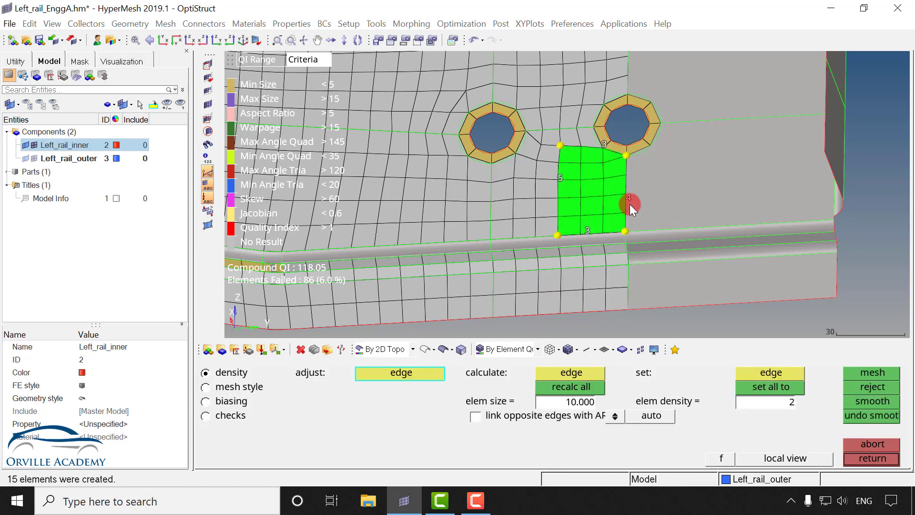
{"action": "middle_click", "coordinate": [646, 208]}
Step: Remesh the web elements between and below the right-hand pair's two holes, down to the row above the bead, and accept
{"action": "scroll", "coordinate": [600, 181], "scroll_direction": "up", "scroll_amount": 3}
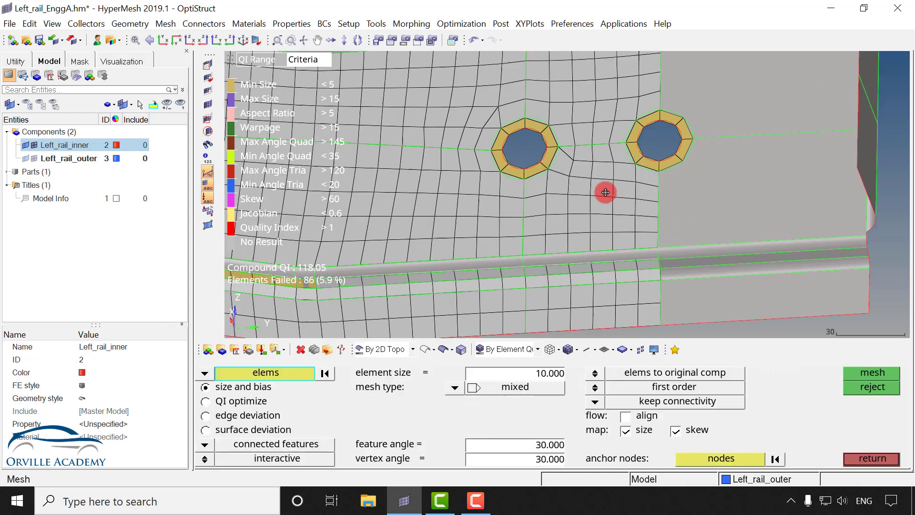
{"action": "left_click_drag", "start_coordinate": [584, 151], "coordinate": [690, 281], "text": "shift"}
{"action": "left_click", "coordinate": [683, 185]}
{"action": "left_click", "coordinate": [688, 251]}
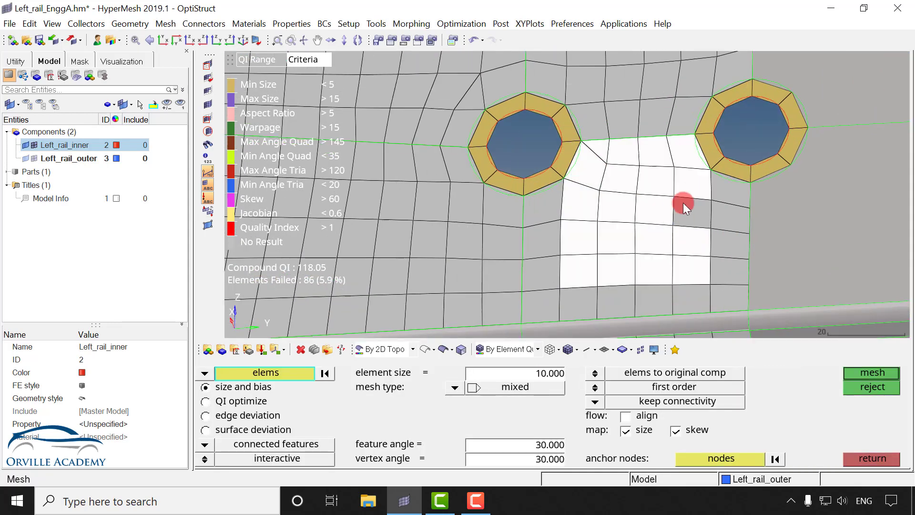
{"action": "middle_click", "coordinate": [631, 227]}
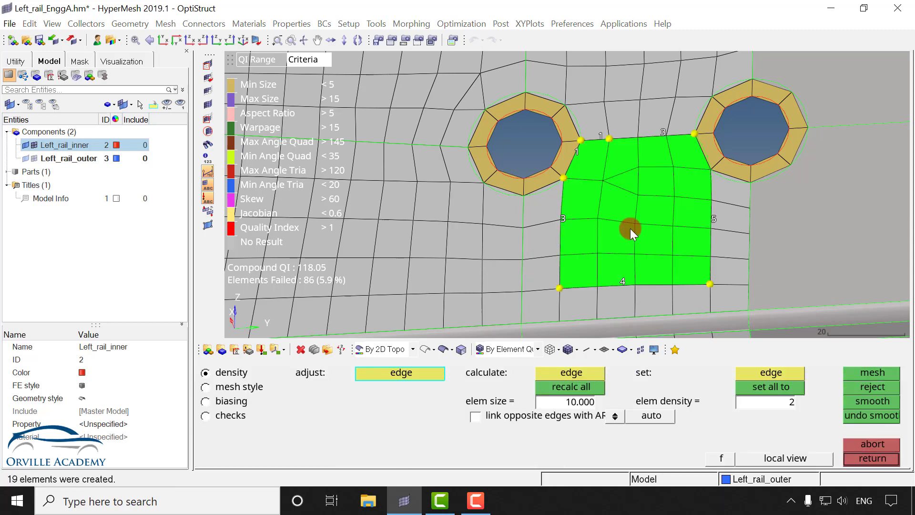
{"action": "middle_click", "coordinate": [630, 226]}
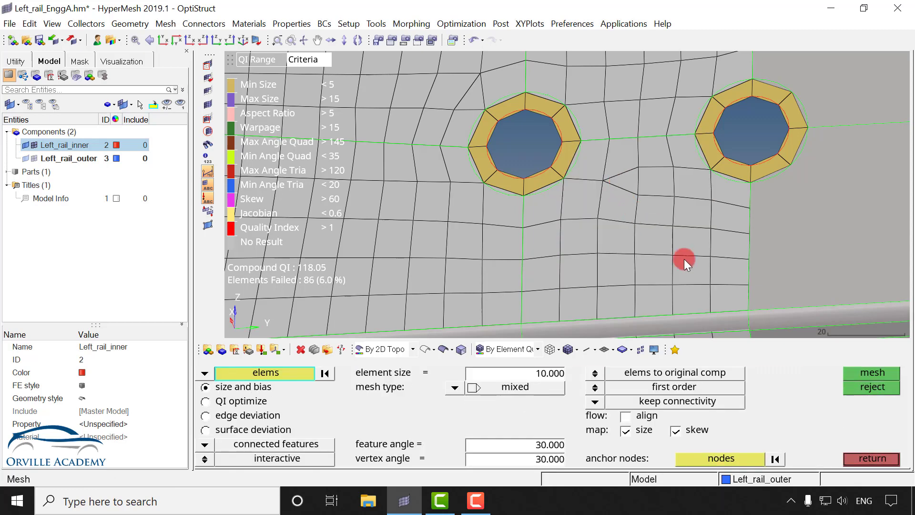
Step: Using the quality index drag tria tool with merge trias on, drag the tria below the right-hand holes toward the left-hand pair's tria
{"action": "left_click", "coordinate": [860, 460]}
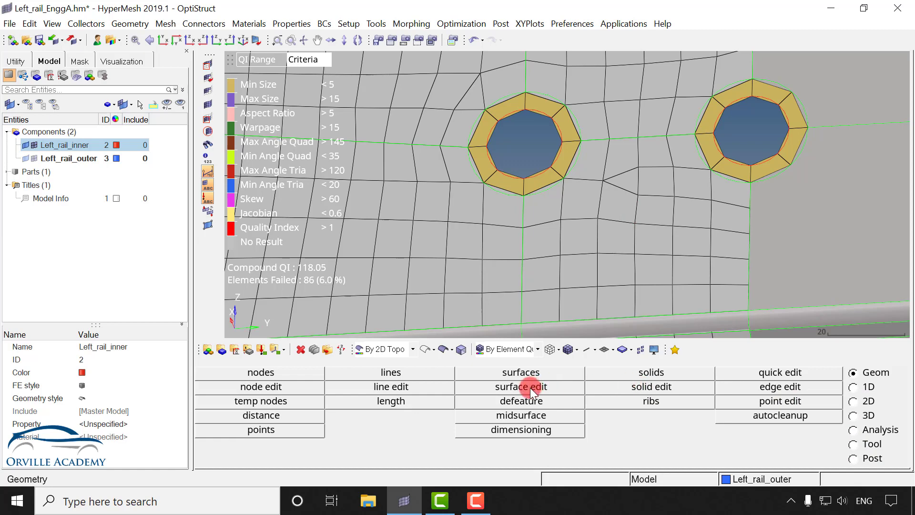
{"action": "left_click", "coordinate": [854, 401]}
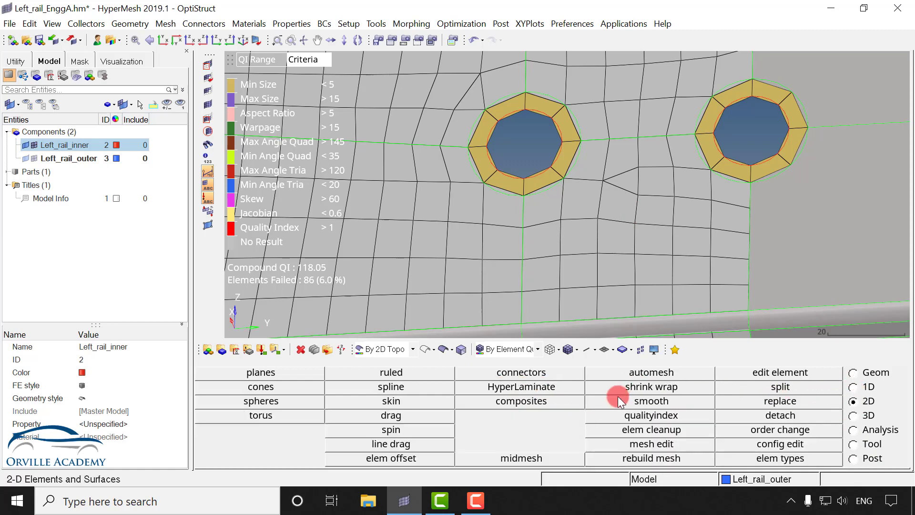
{"action": "left_click", "coordinate": [648, 414]}
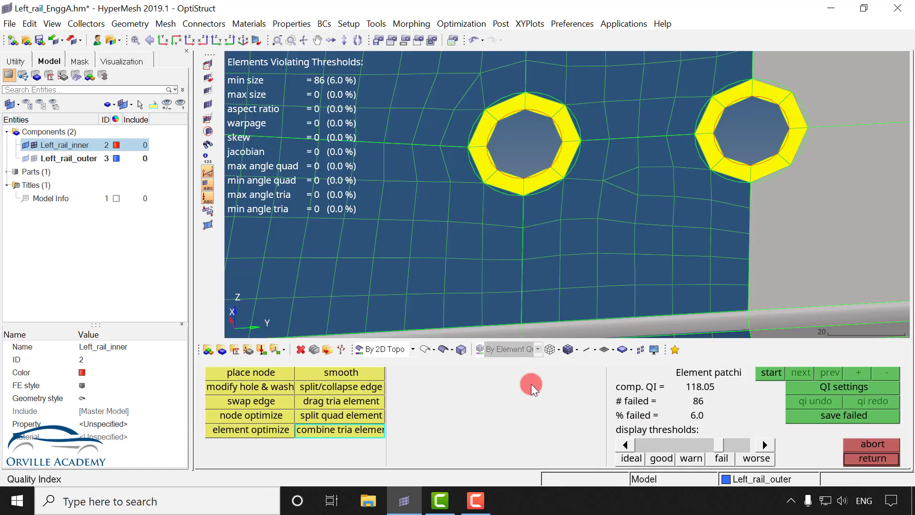
{"action": "left_click", "coordinate": [327, 406]}
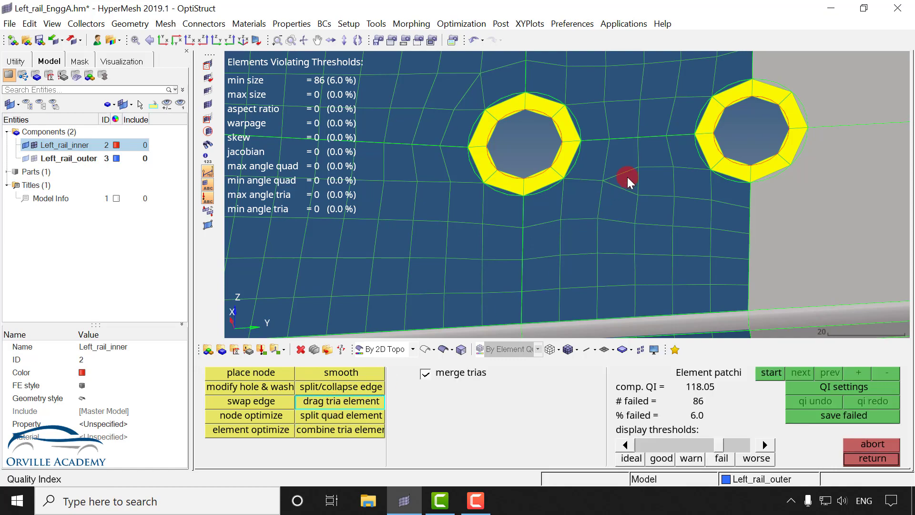
{"action": "left_click_drag", "start_coordinate": [628, 234], "coordinate": [625, 240]}
{"action": "scroll", "coordinate": [573, 238], "scroll_direction": "down", "scroll_amount": 4, "text": "ctrl"}
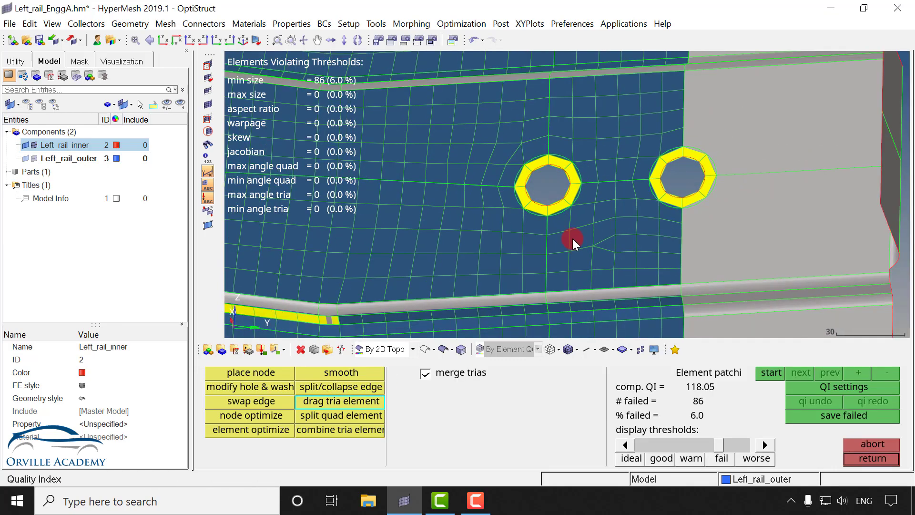
{"action": "right_click_drag", "start_coordinate": [478, 241], "coordinate": [809, 254], "text": "ctrl"}
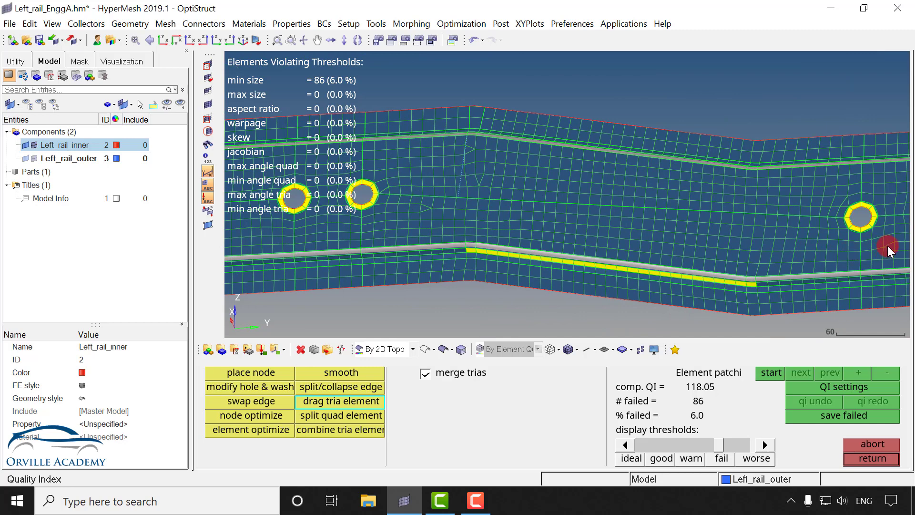
{"action": "left_click_drag", "start_coordinate": [824, 249], "coordinate": [393, 208]}
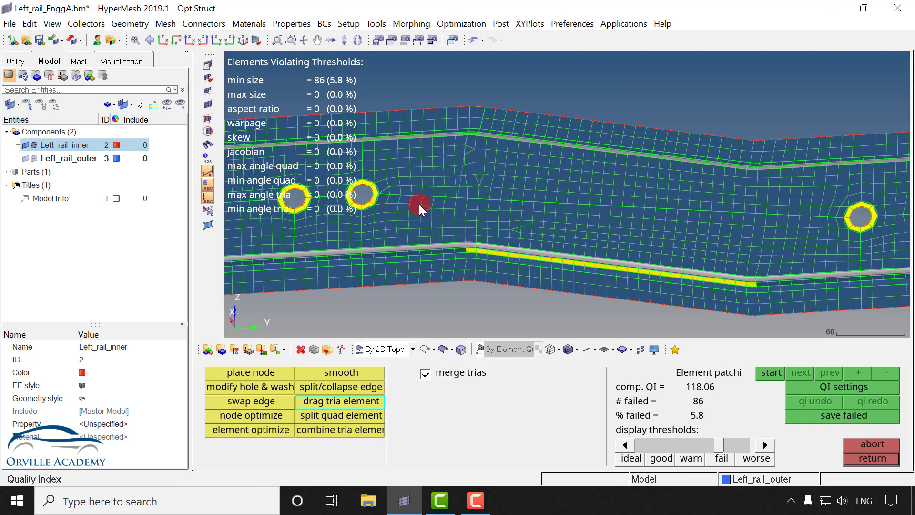
Step: Try to merge the remaining tria just past the left-hand bend by dragging it and by combining tria elements
{"action": "scroll", "coordinate": [419, 205], "scroll_direction": "up", "scroll_amount": 4}
{"action": "left_click_drag", "start_coordinate": [555, 224], "coordinate": [638, 256]}
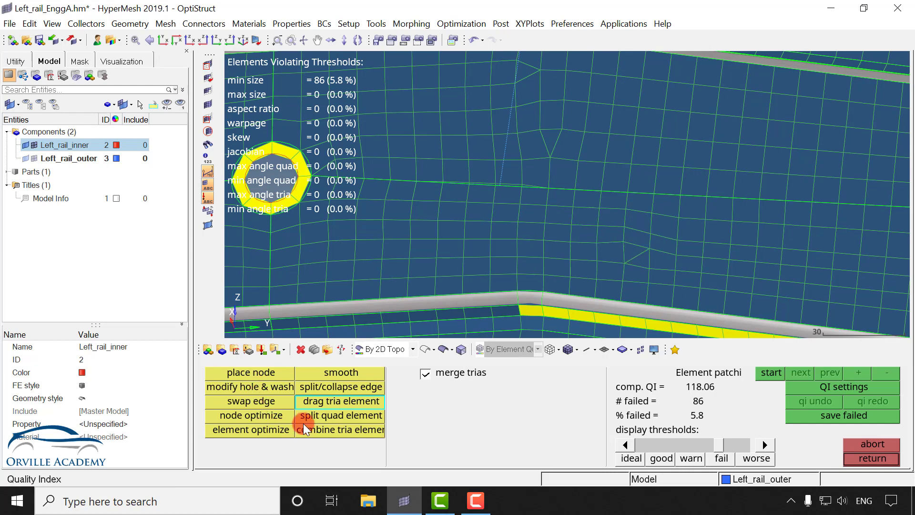
{"action": "left_click", "coordinate": [314, 429]}
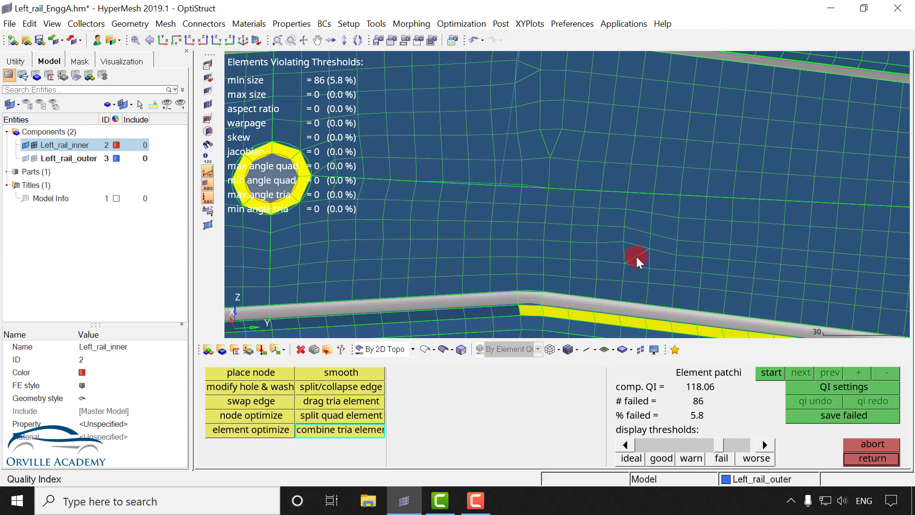
Step: Leave the quality index tools, return automeshing to surfaces, and colour the elements by component
{"action": "scroll", "coordinate": [637, 260], "scroll_direction": "down", "scroll_amount": 4, "text": "ctrl"}
{"action": "right_click_drag", "start_coordinate": [775, 265], "coordinate": [226, 236], "text": "ctrl"}
{"action": "right_click_drag", "start_coordinate": [648, 284], "coordinate": [426, 286], "text": "ctrl"}
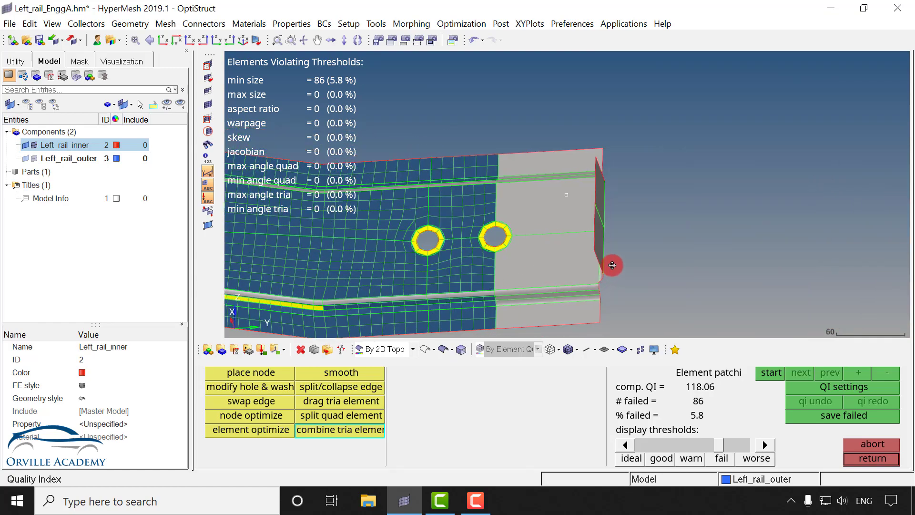
{"action": "left_click_drag", "start_coordinate": [613, 265], "coordinate": [574, 243], "text": "ctrl"}
{"action": "scroll", "coordinate": [578, 275], "scroll_direction": "up", "scroll_amount": 2, "text": "ctrl"}
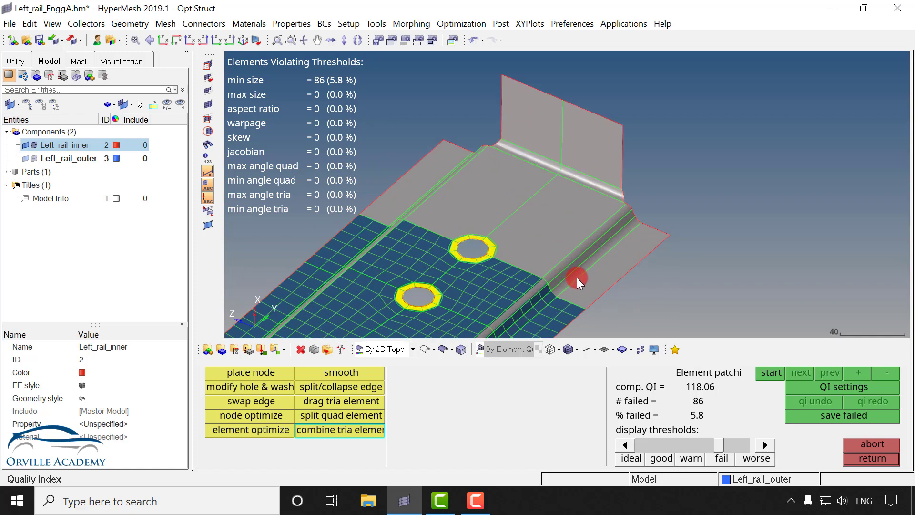
{"action": "key", "text": "Escape"}
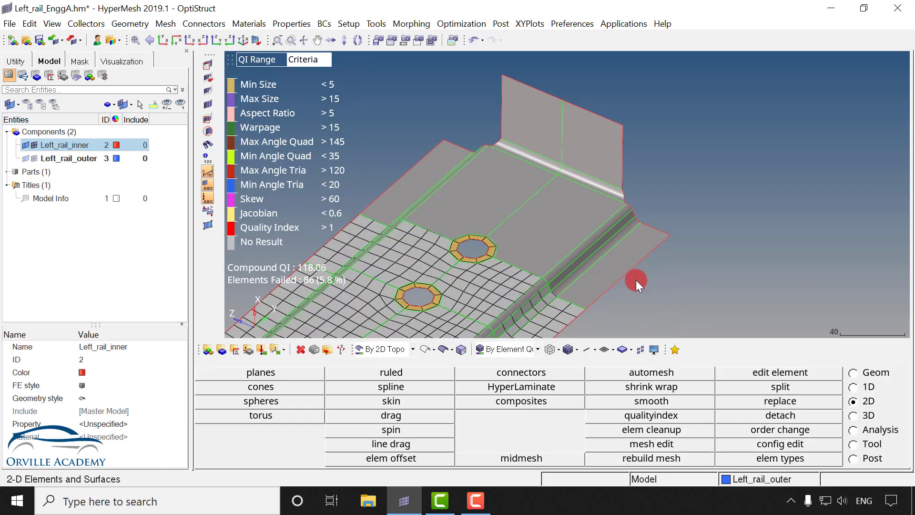
{"action": "key", "text": "F12"}
{"action": "scroll", "coordinate": [557, 280], "scroll_direction": "up", "scroll_amount": 1, "text": "ctrl"}
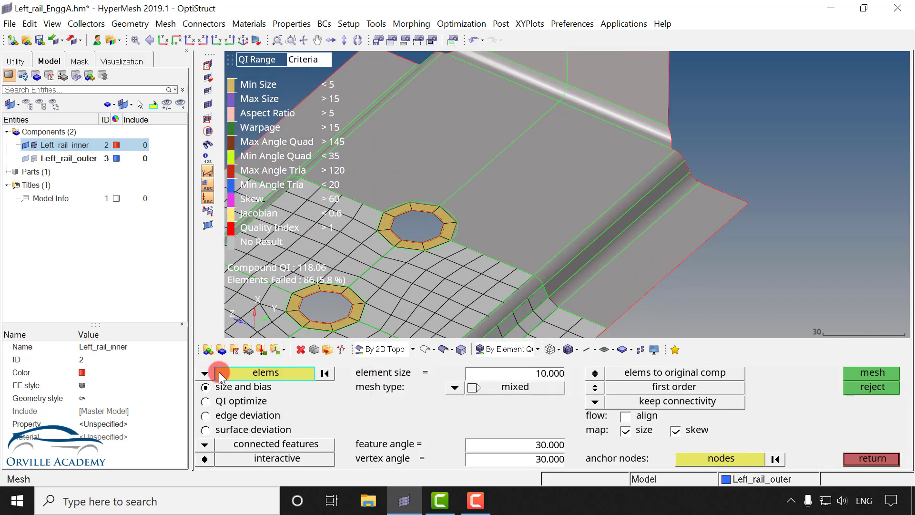
{"action": "left_click", "coordinate": [205, 372]}
{"action": "left_click", "coordinate": [239, 401]}
{"action": "left_click", "coordinate": [565, 273]}
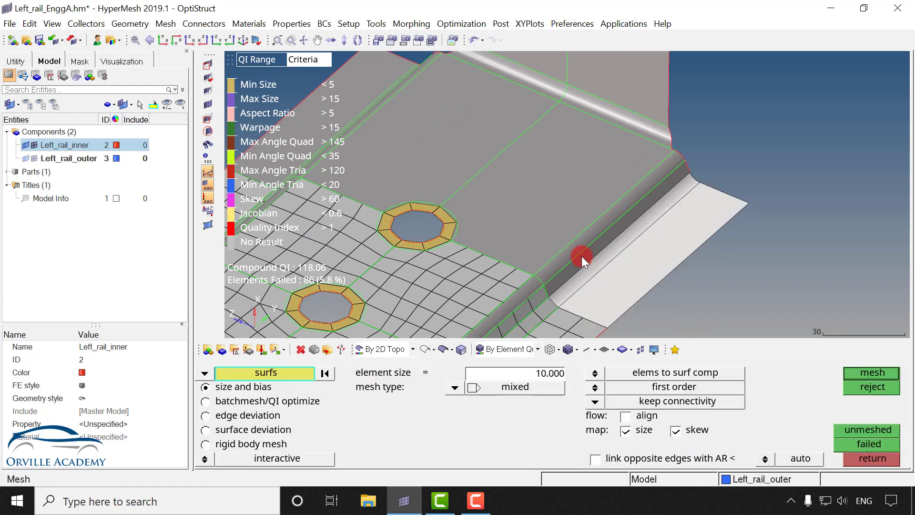
{"action": "left_click", "coordinate": [524, 358]}
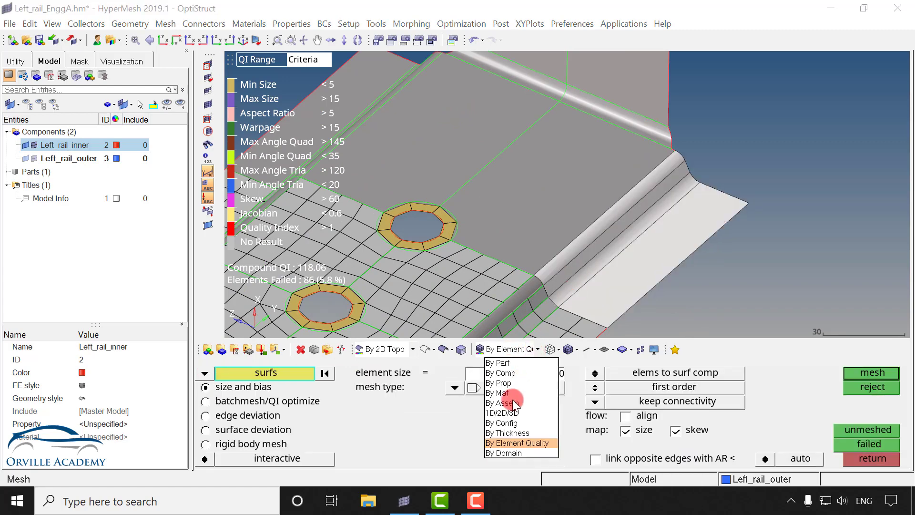
{"action": "left_click", "coordinate": [505, 374]}
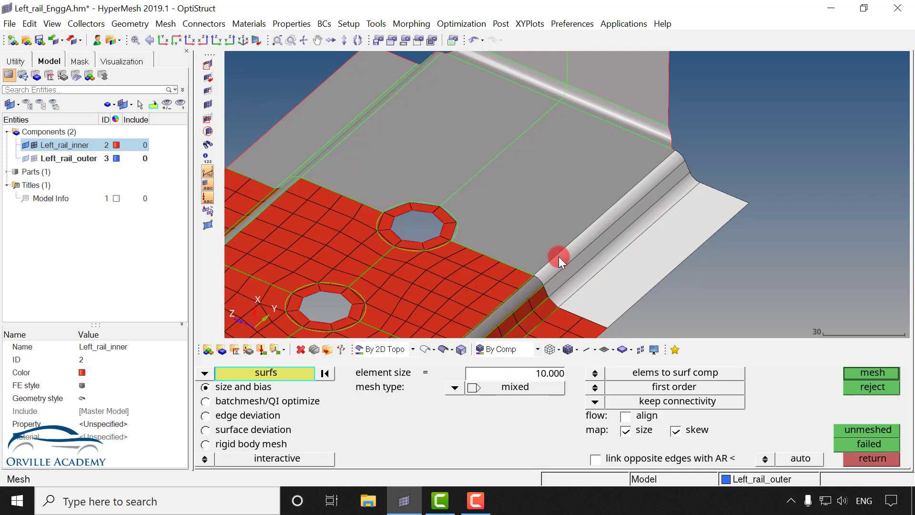
Step: Mesh the flange, bead and web surfaces between the right-hand hole pair and the end flange at size 10, and accept
{"action": "right_click_drag", "start_coordinate": [453, 185], "coordinate": [593, 183], "text": "ctrl"}
{"action": "left_click", "coordinate": [592, 182]}
{"action": "scroll", "coordinate": [546, 216], "scroll_direction": "down", "scroll_amount": 2, "text": "ctrl"}
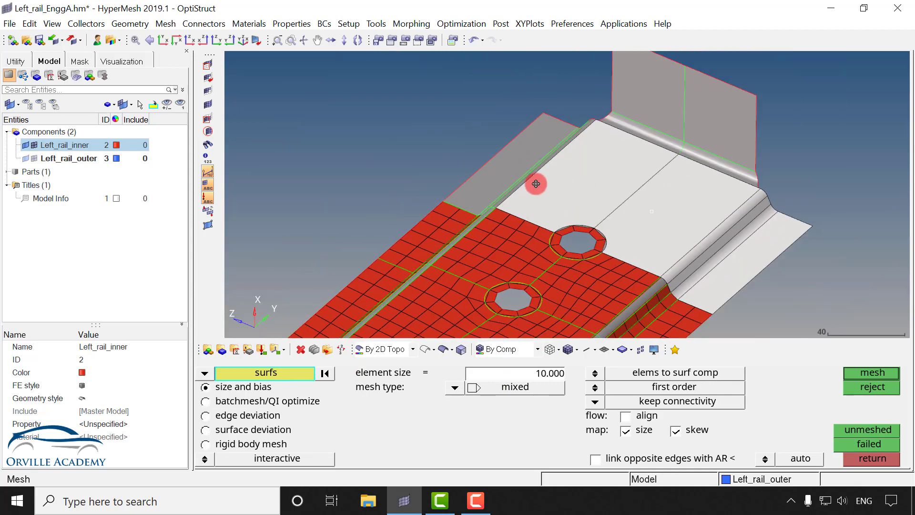
{"action": "left_click_drag", "start_coordinate": [540, 199], "coordinate": [653, 282], "text": "ctrl"}
{"action": "left_click", "coordinate": [476, 199]}
{"action": "left_click", "coordinate": [459, 204]}
{"action": "middle_click", "coordinate": [462, 209]}
{"action": "scroll", "coordinate": [476, 230], "scroll_direction": "down", "scroll_amount": 2, "text": "ctrl"}
{"action": "scroll", "coordinate": [726, 202], "scroll_direction": "up", "scroll_amount": 2}
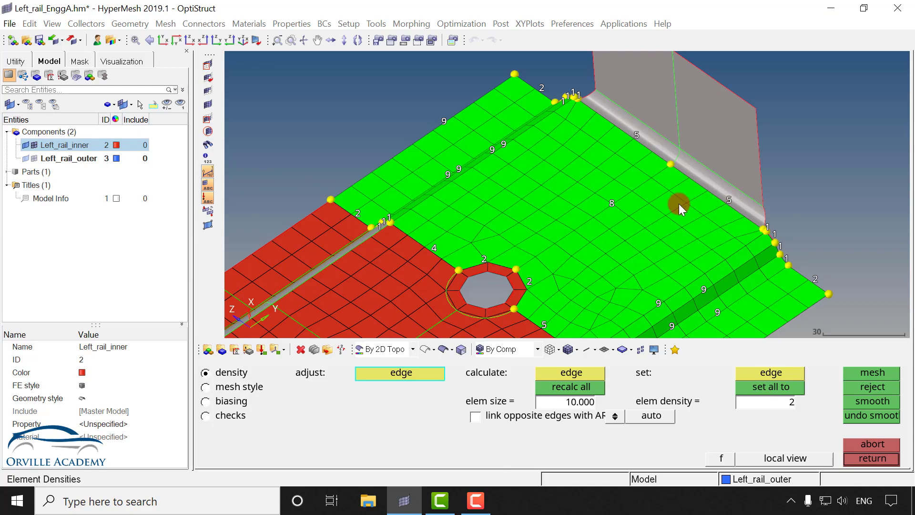
{"action": "right_click_drag", "start_coordinate": [602, 231], "coordinate": [645, 132], "text": "ctrl"}
{"action": "middle_click", "coordinate": [673, 215]}
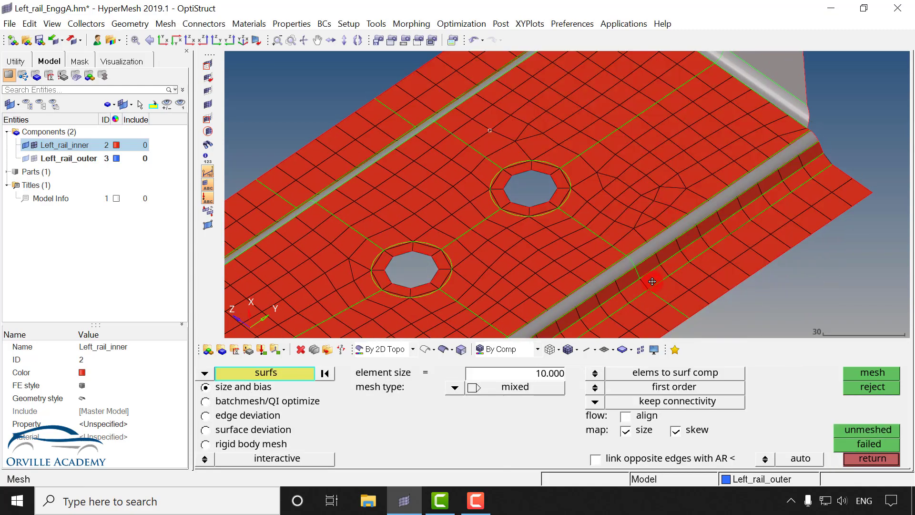
Step: Switch automeshing to elements, remesh the irregular lower web block between the right-hand pair's second hole and the rail end, and accept
{"action": "left_click_drag", "start_coordinate": [652, 284], "coordinate": [468, 258], "text": "ctrl"}
{"action": "left_click", "coordinate": [204, 373]}
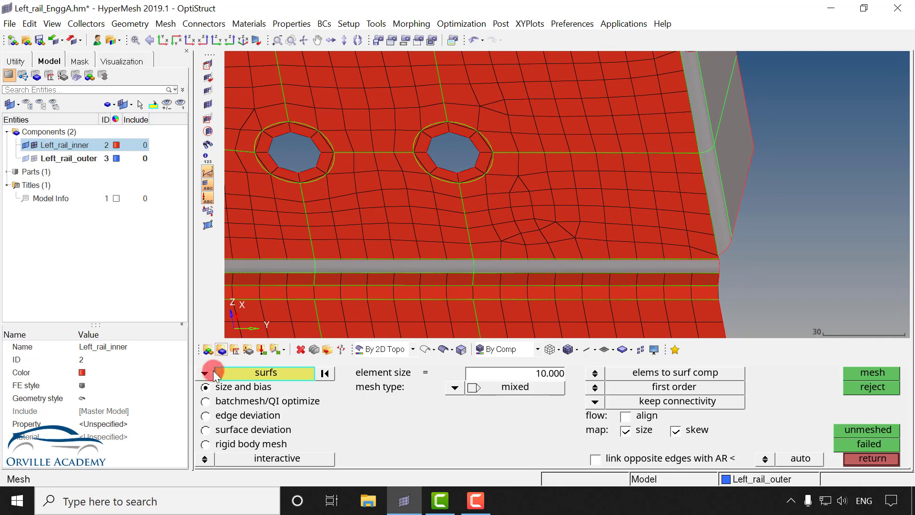
{"action": "left_click", "coordinate": [241, 387]}
{"action": "left_click_drag", "start_coordinate": [482, 164], "coordinate": [645, 254], "text": "shift"}
{"action": "left_click", "coordinate": [657, 236]}
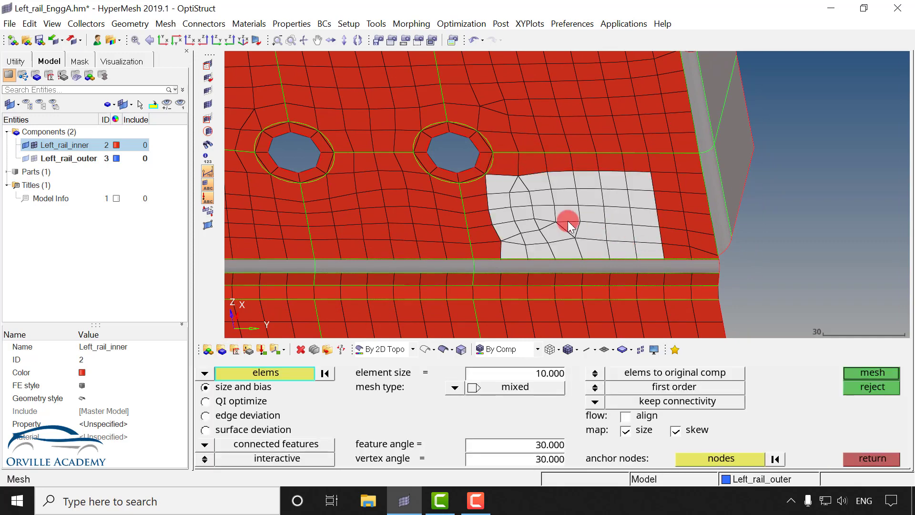
{"action": "left_click_drag", "start_coordinate": [580, 163], "coordinate": [625, 160]}
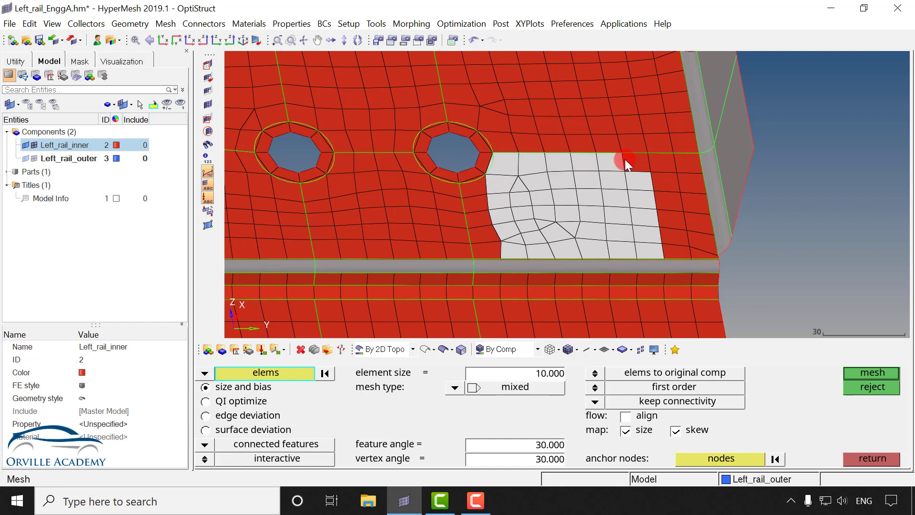
{"action": "middle_click", "coordinate": [576, 192]}
{"action": "middle_click", "coordinate": [568, 202]}
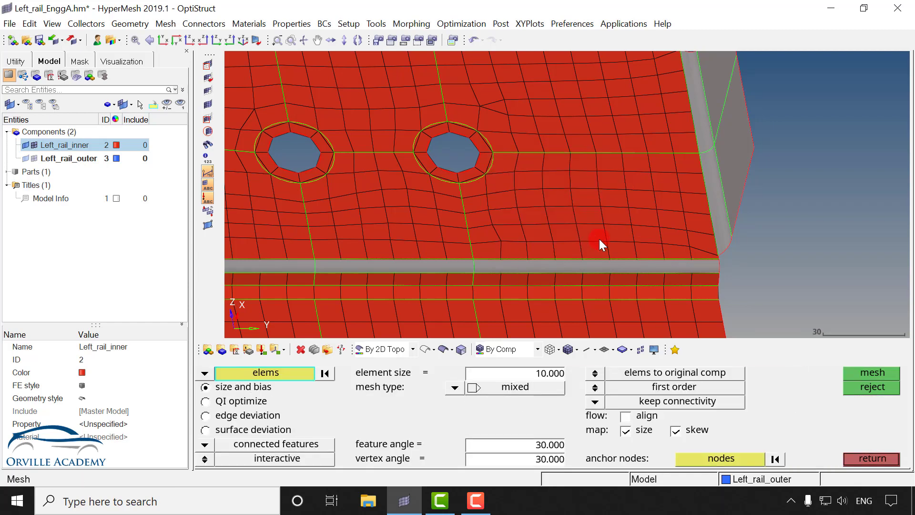
Step: Switch automeshing back to surfaces, mesh the two fillet surfaces at the base of the right-hand end flange at size 10, and accept
{"action": "left_click_drag", "start_coordinate": [682, 293], "coordinate": [592, 242], "text": "ctrl"}
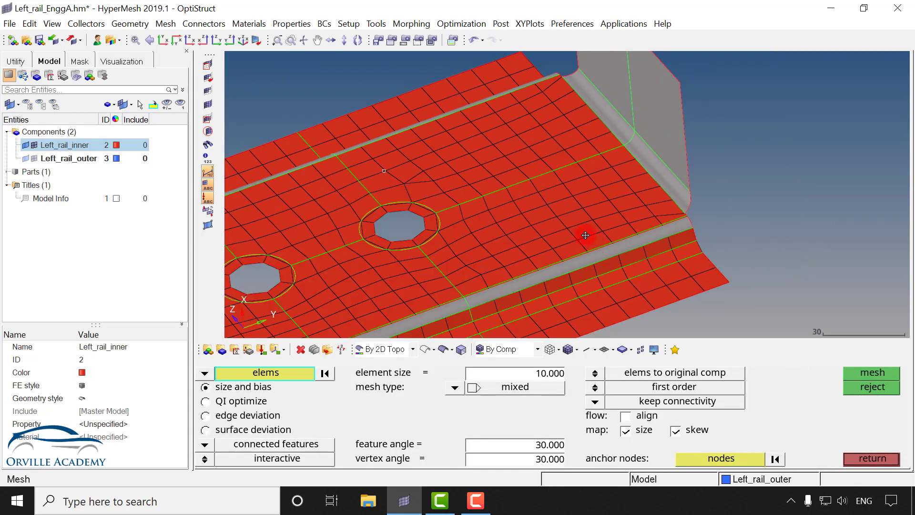
{"action": "left_click_drag", "start_coordinate": [701, 210], "coordinate": [584, 221], "text": "ctrl"}
{"action": "right_click_drag", "start_coordinate": [585, 221], "coordinate": [567, 265], "text": "ctrl"}
{"action": "left_click", "coordinate": [205, 372]}
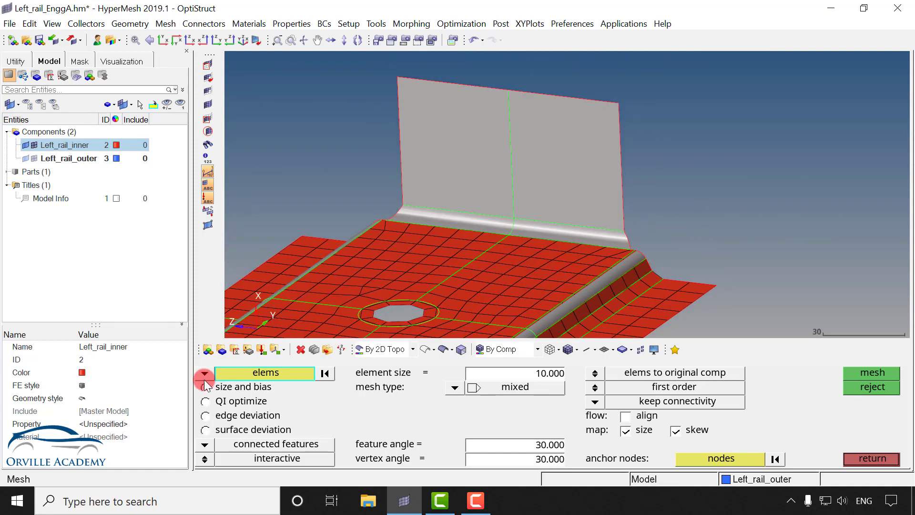
{"action": "left_click", "coordinate": [242, 408]}
{"action": "left_click", "coordinate": [591, 232]}
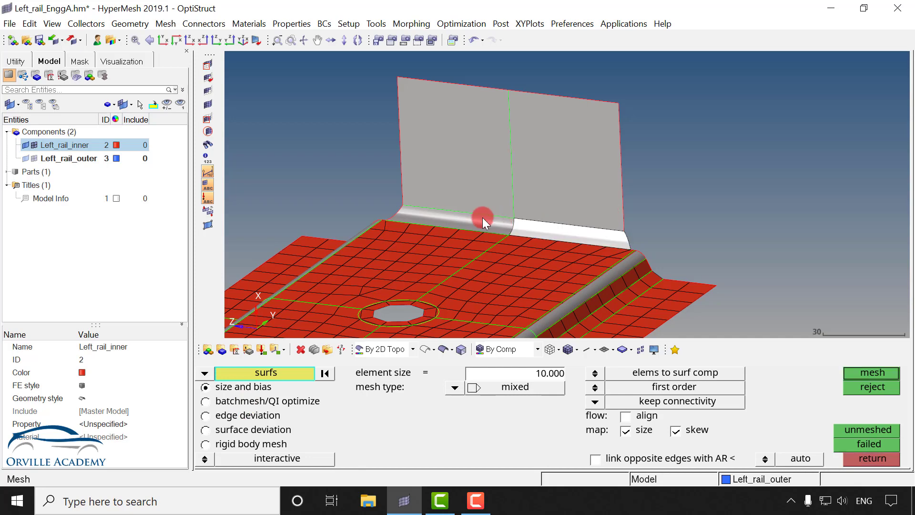
{"action": "left_click", "coordinate": [481, 221]}
{"action": "middle_click", "coordinate": [424, 210]}
{"action": "scroll", "coordinate": [404, 215], "scroll_direction": "up", "scroll_amount": 2, "text": "ctrl"}
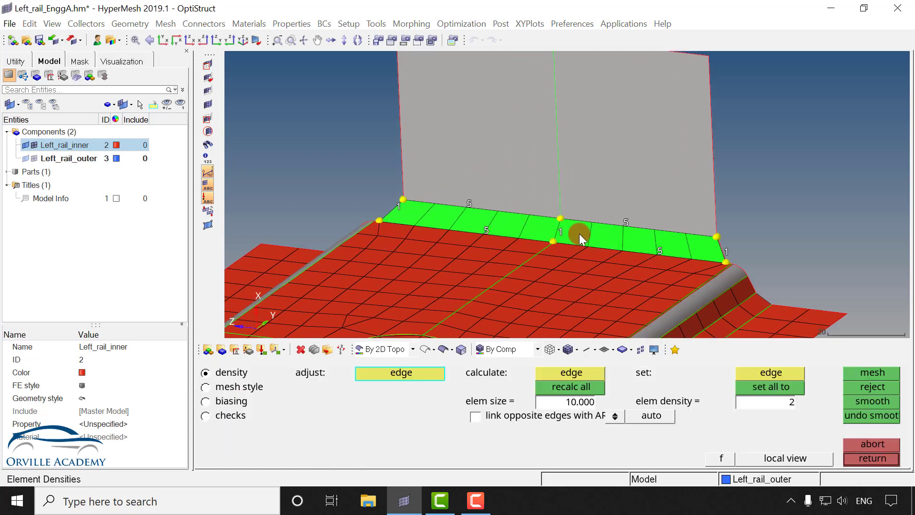
{"action": "middle_click", "coordinate": [544, 239]}
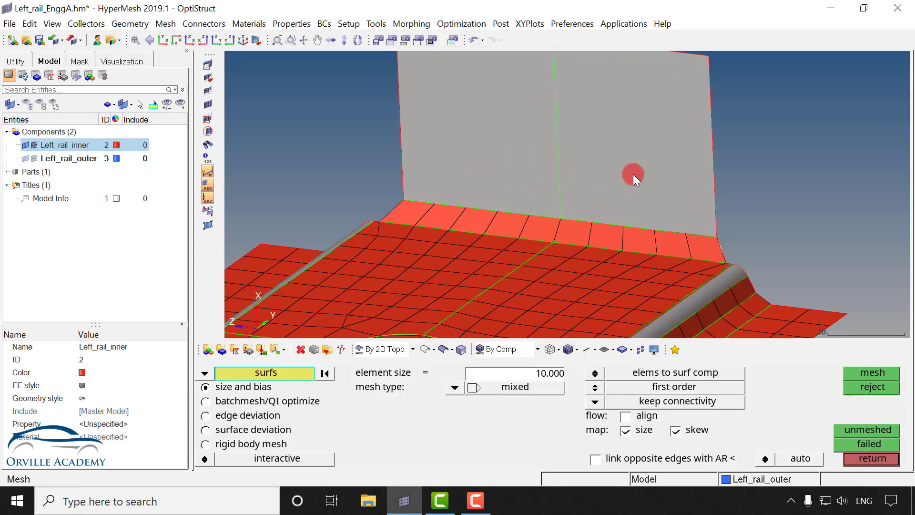
Step: Mesh both upright panels of the right-hand end flange with size 10 mixed elements and accept
{"action": "left_click", "coordinate": [560, 168]}
{"action": "middle_click", "coordinate": [542, 165]}
{"action": "middle_click", "coordinate": [527, 159]}
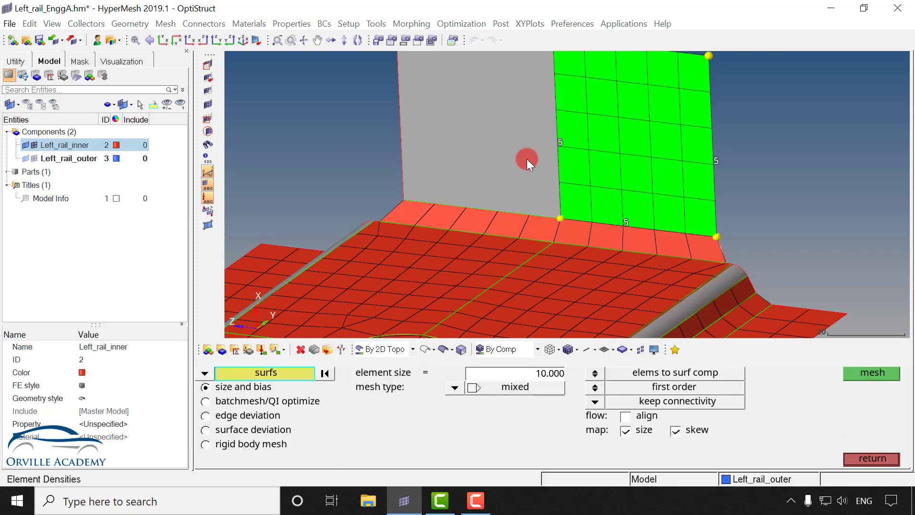
{"action": "left_click", "coordinate": [522, 156]}
{"action": "middle_click", "coordinate": [534, 170]}
{"action": "middle_click", "coordinate": [542, 185]}
{"action": "scroll", "coordinate": [565, 214], "scroll_direction": "down", "scroll_amount": 3, "text": "ctrl"}
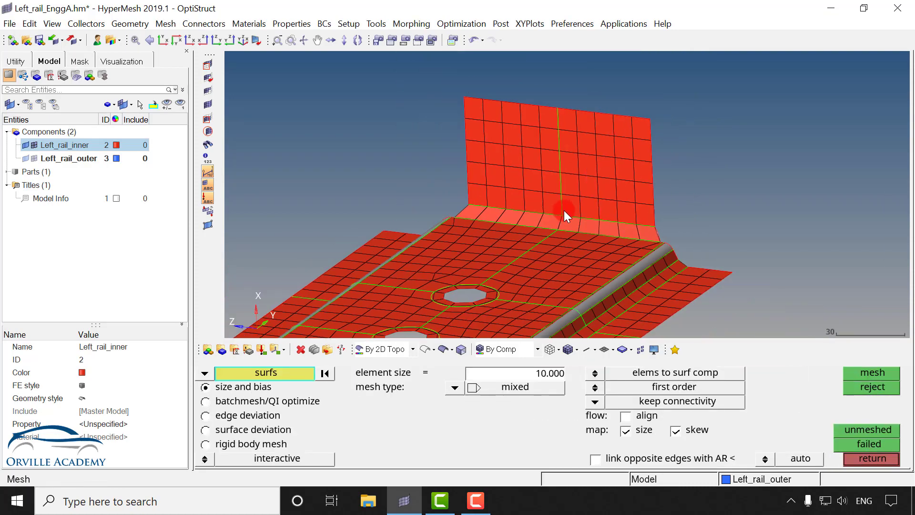
Step: Examine the mesh along the whole rail and around the fillets of both end flanges
{"action": "right_click_drag", "start_coordinate": [500, 279], "coordinate": [651, 142], "text": "ctrl"}
{"action": "right_click_drag", "start_coordinate": [415, 237], "coordinate": [578, 204], "text": "ctrl"}
{"action": "scroll", "coordinate": [579, 204], "scroll_direction": "down", "scroll_amount": 3, "text": "ctrl"}
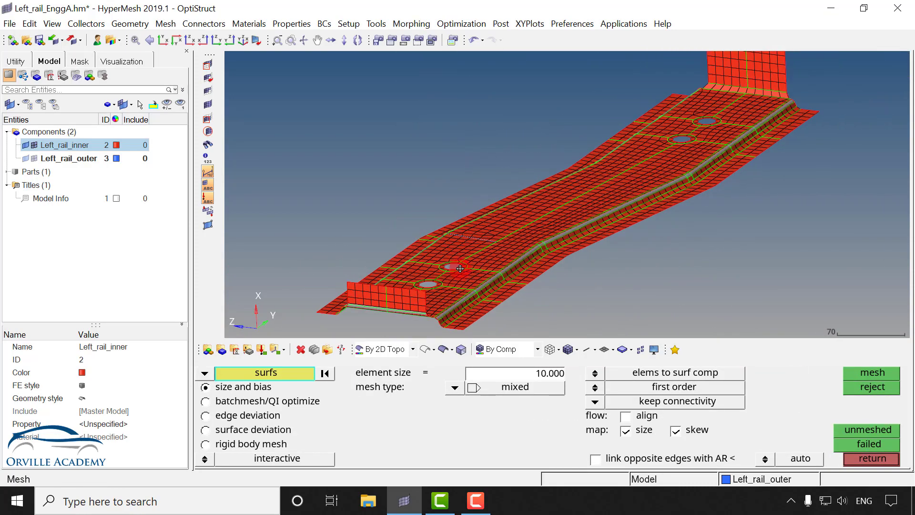
{"action": "scroll", "coordinate": [448, 273], "scroll_direction": "up", "scroll_amount": 6, "text": "ctrl"}
{"action": "left_click_drag", "start_coordinate": [462, 304], "coordinate": [352, 300], "text": "ctrl"}
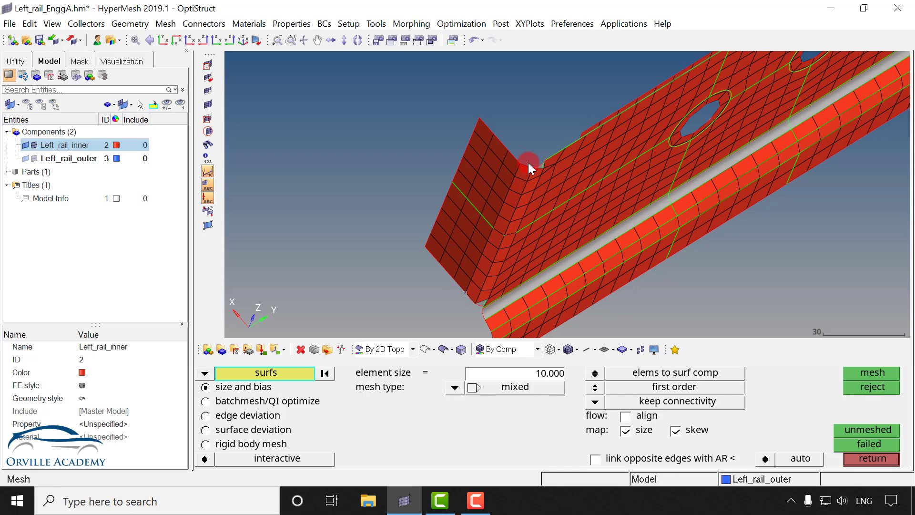
{"action": "left_click_drag", "start_coordinate": [528, 162], "coordinate": [510, 222], "text": "ctrl"}
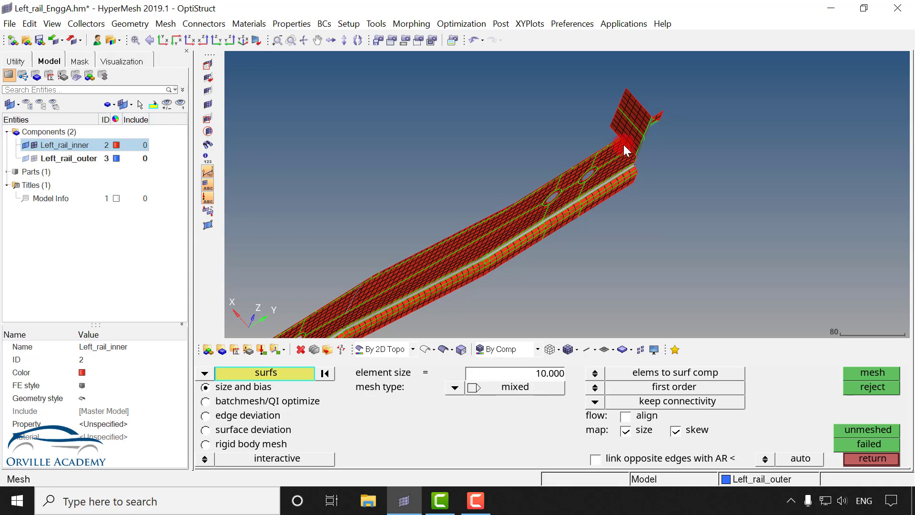
{"action": "left_click_drag", "start_coordinate": [678, 158], "coordinate": [751, 135], "text": "ctrl"}
{"action": "scroll", "coordinate": [654, 131], "scroll_direction": "up", "scroll_amount": 5, "text": "ctrl"}
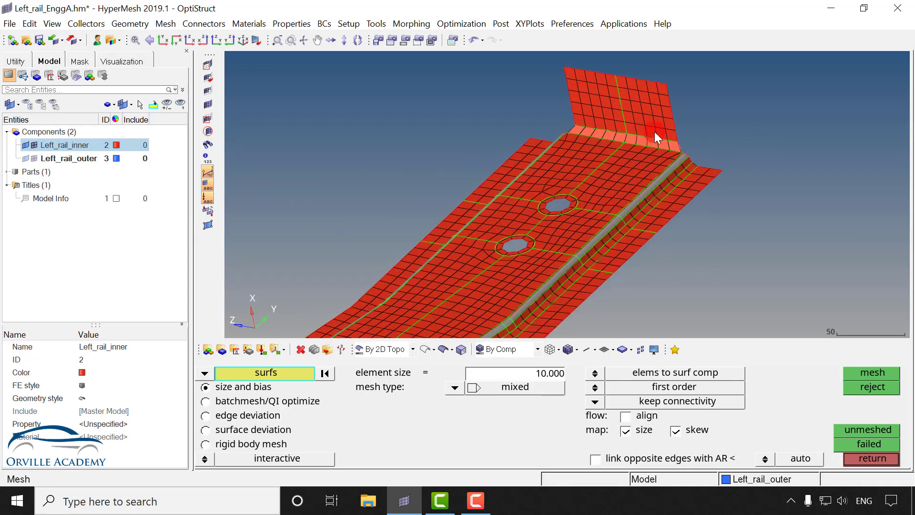
Step: Remesh the right-hand end flange's fillet strip with a density of 2 on its three short edges, and accept
{"action": "right_click_drag", "start_coordinate": [533, 202], "coordinate": [496, 288], "text": "ctrl"}
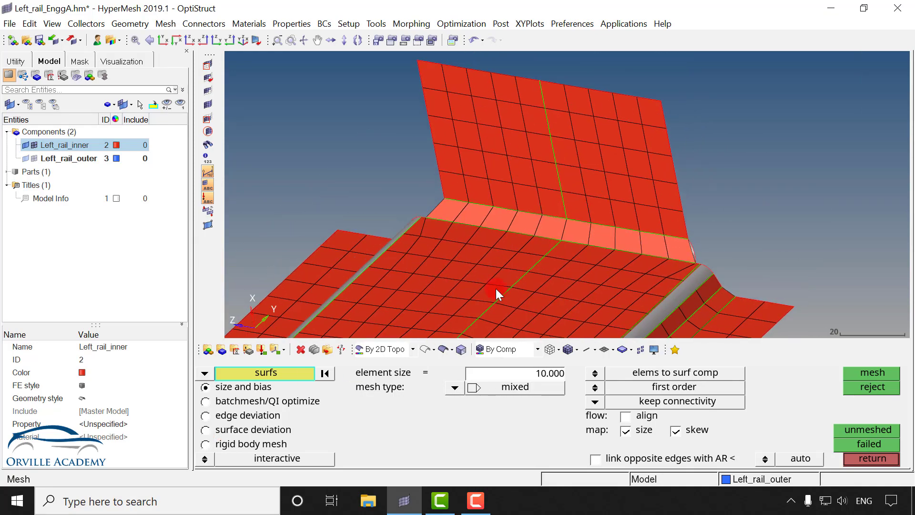
{"action": "left_click", "coordinate": [610, 239]}
{"action": "left_click", "coordinate": [542, 225]}
{"action": "middle_click", "coordinate": [631, 240]}
{"action": "scroll", "coordinate": [639, 242], "scroll_direction": "up", "scroll_amount": 1, "text": "ctrl"}
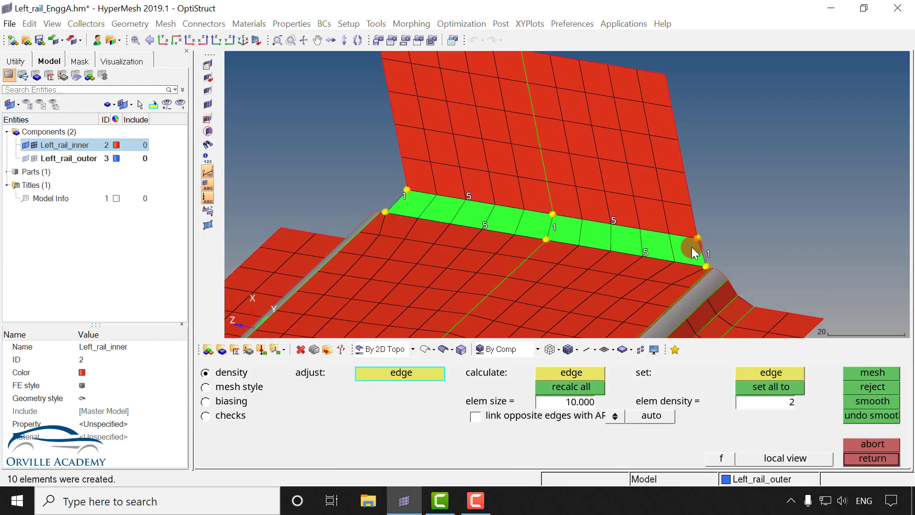
{"action": "left_click", "coordinate": [691, 247]}
{"action": "scroll", "coordinate": [516, 238], "scroll_direction": "up", "scroll_amount": 1, "text": "ctrl"}
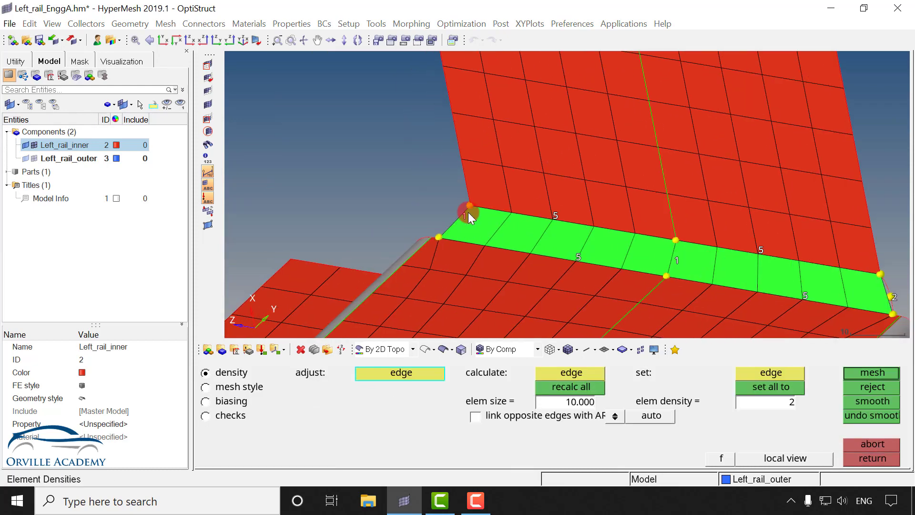
{"action": "left_click", "coordinate": [678, 265]}
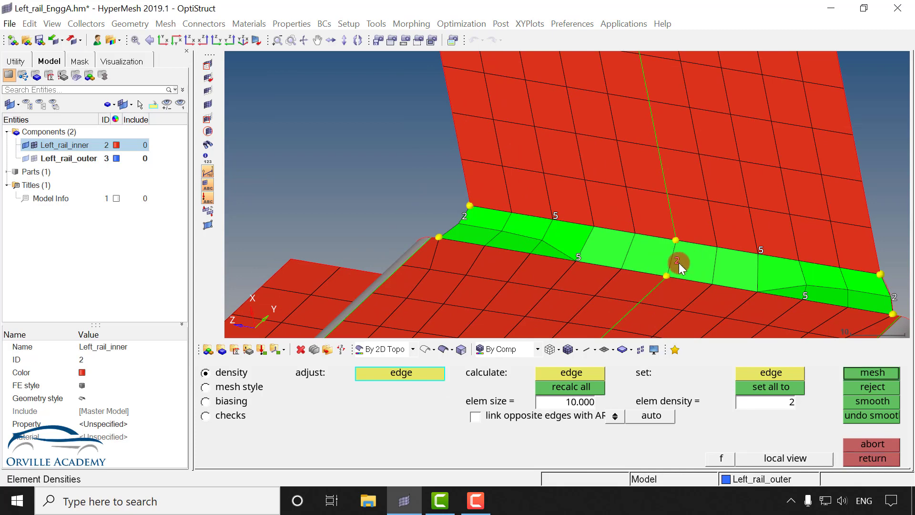
{"action": "middle_click", "coordinate": [661, 267]}
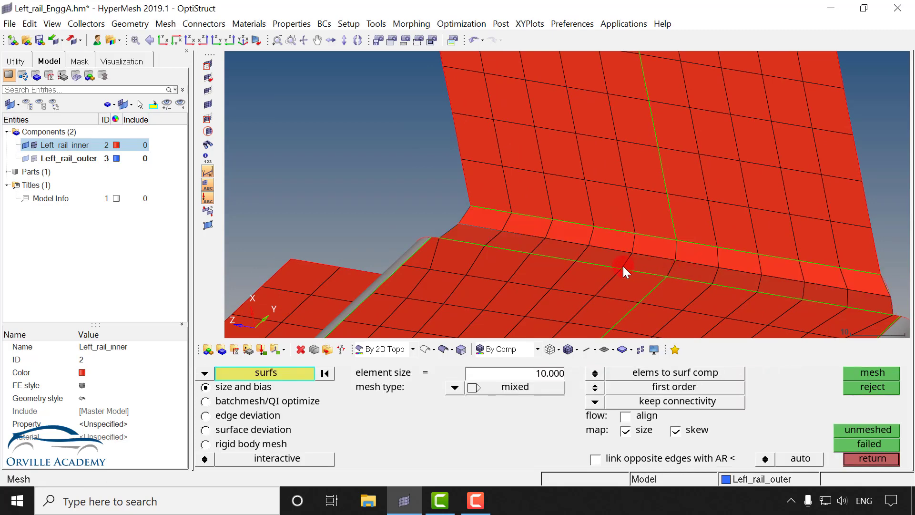
Step: Colour the elements by element quality and open the Translate tool for nodes
{"action": "left_click", "coordinate": [537, 348]}
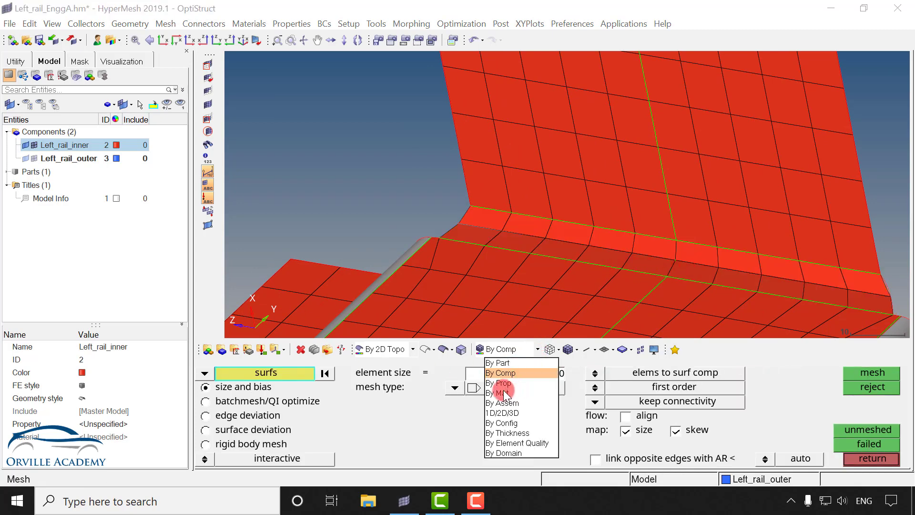
{"action": "left_click", "coordinate": [504, 444]}
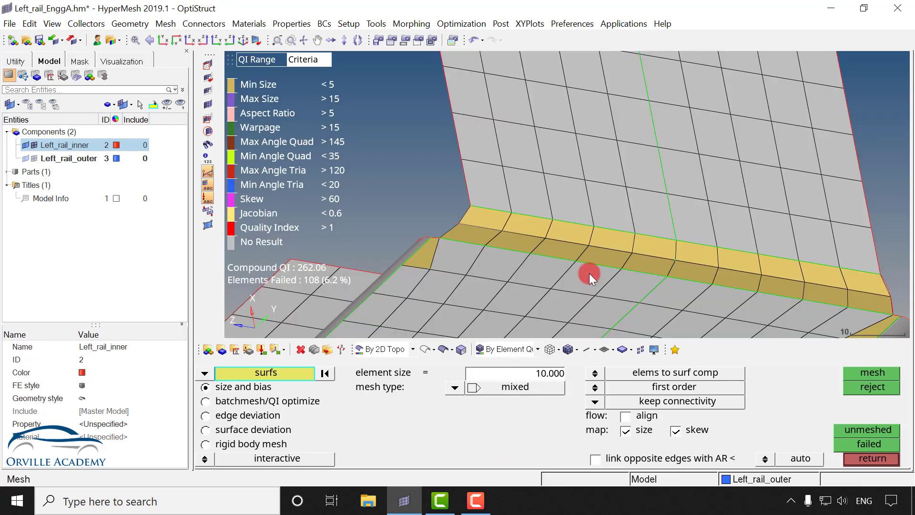
{"action": "key", "text": "shift+F4"}
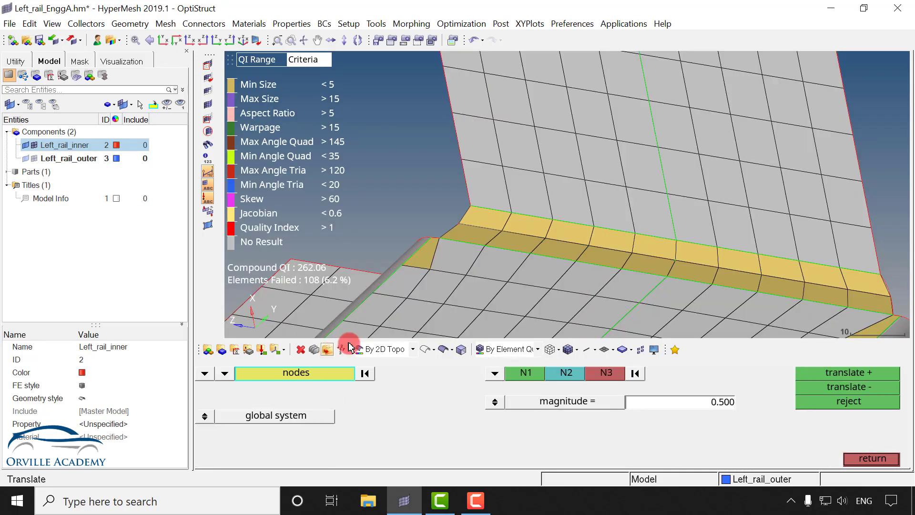
{"action": "left_click", "coordinate": [320, 375]}
{"action": "left_click", "coordinate": [814, 399]}
{"action": "left_click", "coordinate": [502, 205]}
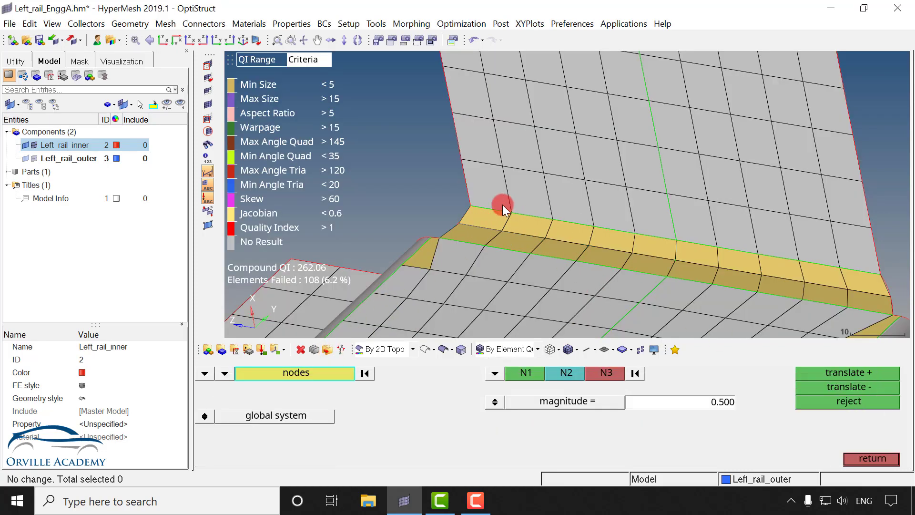
{"action": "left_click", "coordinate": [877, 279]}
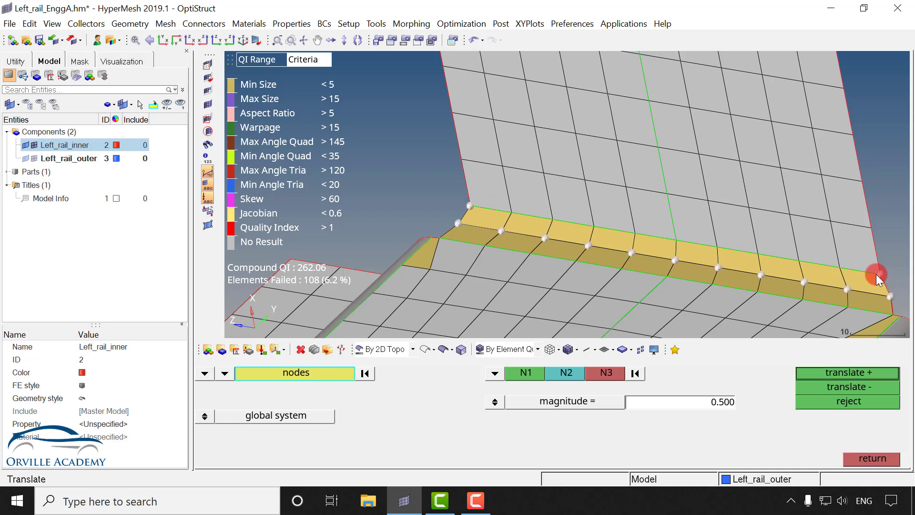
{"action": "left_click", "coordinate": [366, 373]}
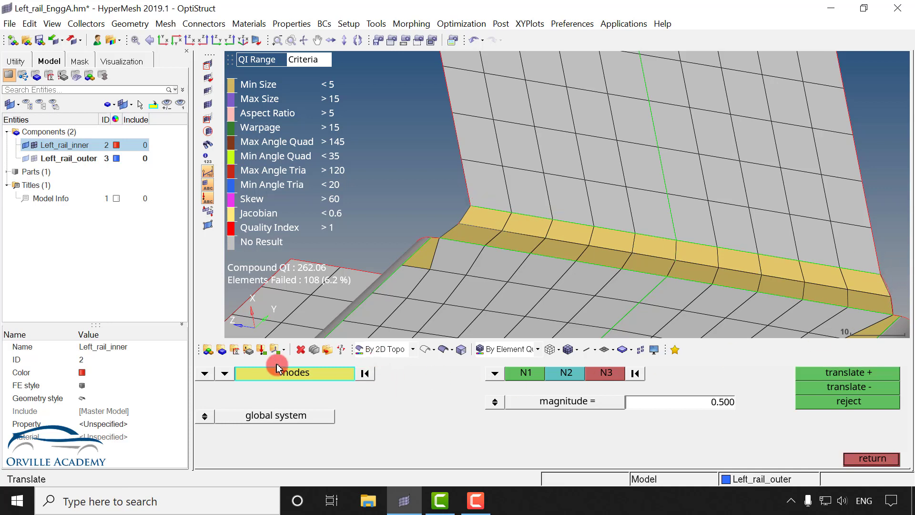
Step: Select the full row of nodes along the fillet's upper edge, where it meets the upright end flange
{"action": "left_click", "coordinate": [470, 206]}
{"action": "scroll", "coordinate": [472, 207], "scroll_direction": "up", "scroll_amount": 2}
{"action": "left_click", "coordinate": [529, 216]}
{"action": "right_click_drag", "start_coordinate": [579, 237], "coordinate": [497, 210], "text": "ctrl"}
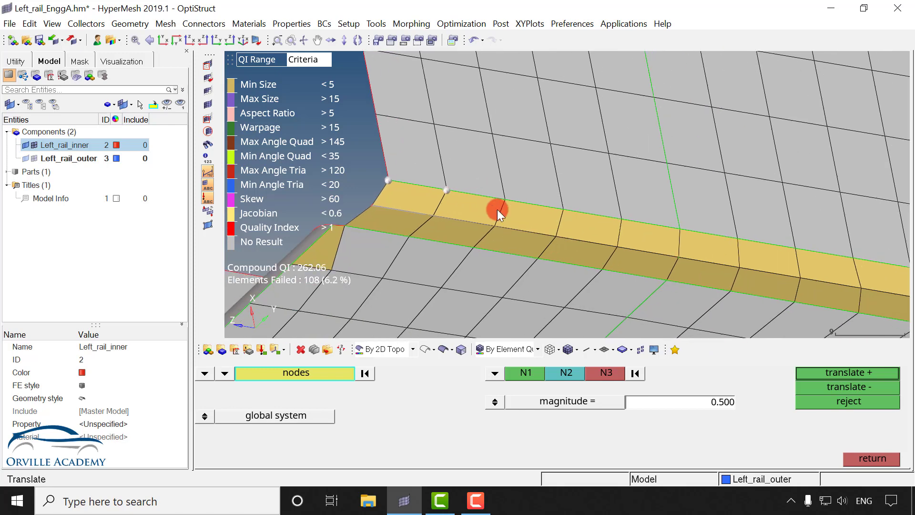
{"action": "left_click_drag", "start_coordinate": [499, 193], "coordinate": [644, 231], "text": "shift"}
{"action": "right_click_drag", "start_coordinate": [651, 253], "coordinate": [364, 170], "text": "ctrl"}
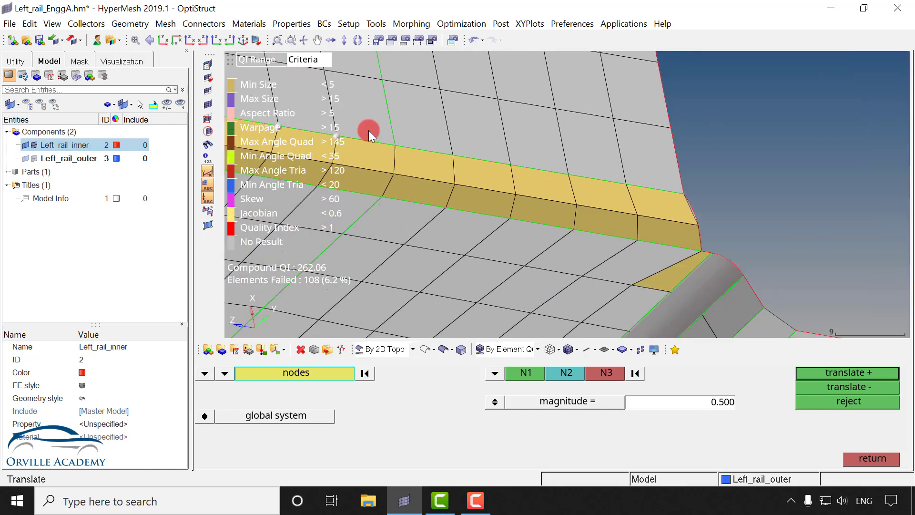
{"action": "left_click", "coordinate": [510, 166]}
{"action": "left_click_drag", "start_coordinate": [526, 154], "coordinate": [729, 202], "text": "shift"}
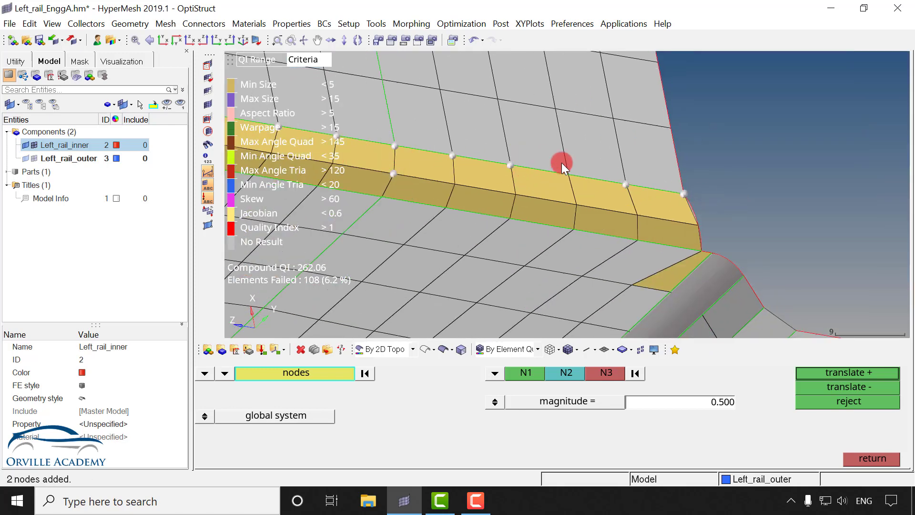
{"action": "left_click", "coordinate": [593, 178]}
{"action": "right_click_drag", "start_coordinate": [593, 178], "coordinate": [765, 234], "text": "ctrl"}
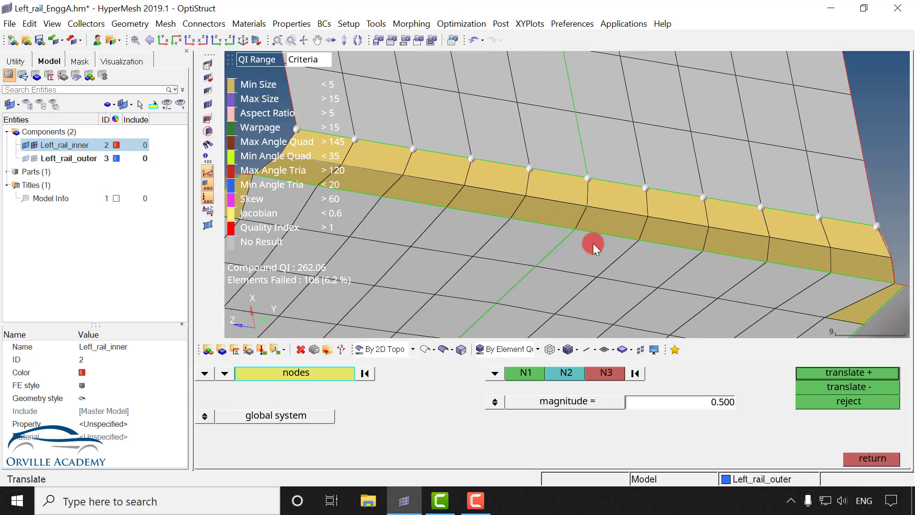
Step: Define a direction up the end flange from two nodes and translate the selected row in 0.5 increments, backing off the last one
{"action": "scroll", "coordinate": [579, 284], "scroll_direction": "down", "scroll_amount": 2}
{"action": "left_click", "coordinate": [526, 372]}
{"action": "left_click", "coordinate": [544, 201]}
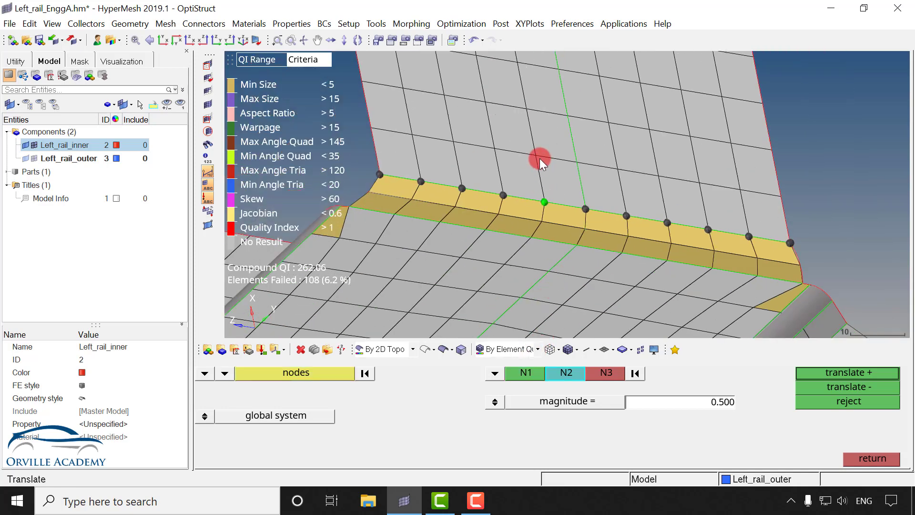
{"action": "left_click", "coordinate": [539, 158]}
{"action": "left_click", "coordinate": [830, 371]}
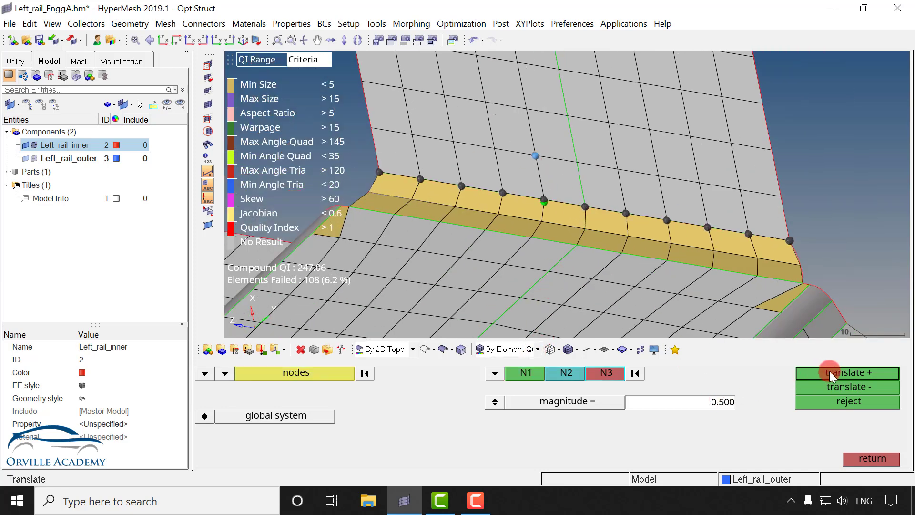
{"action": "left_click", "coordinate": [829, 371]}
{"action": "left_click", "coordinate": [829, 371]}
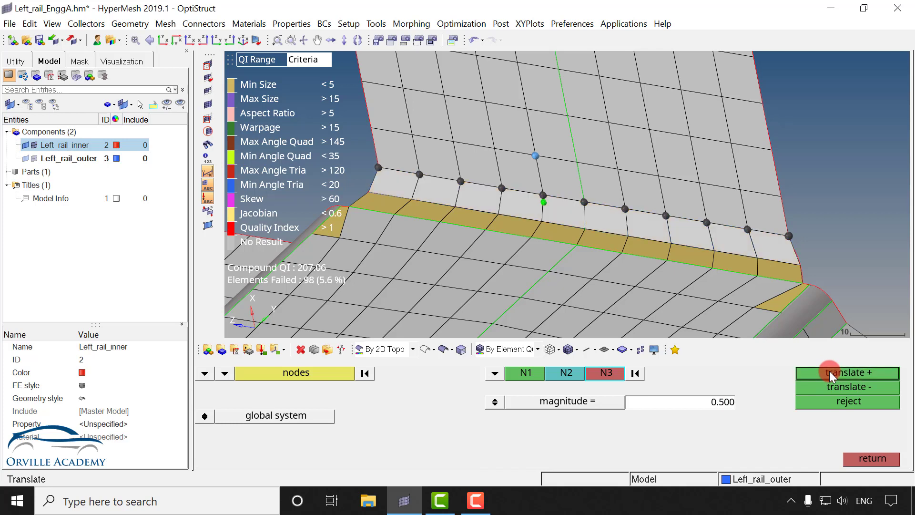
{"action": "left_click", "coordinate": [861, 386]}
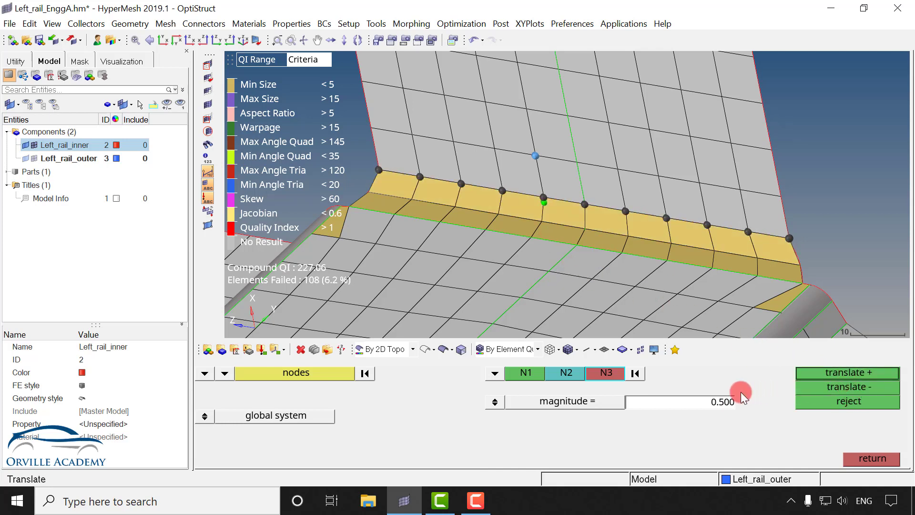
Step: Set the translation magnitude to 0.1 and nudge the row up the flange until the upper fillet elements meet the minimum size
{"action": "left_click_drag", "start_coordinate": [710, 401], "coordinate": [759, 397]}
{"action": "type", "text": "0.1"}
{"action": "left_click", "coordinate": [834, 372]}
{"action": "left_click", "coordinate": [834, 372]}
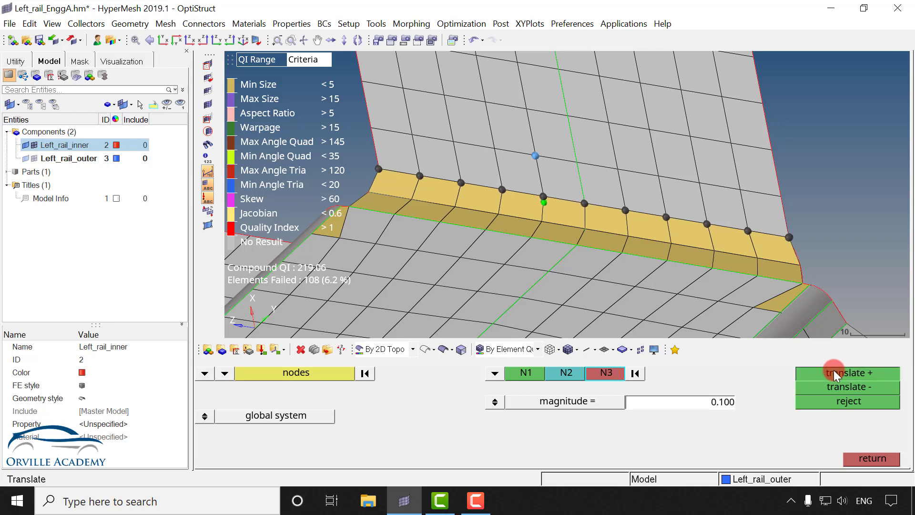
{"action": "left_click", "coordinate": [833, 371]}
{"action": "left_click", "coordinate": [833, 372]}
{"action": "left_click", "coordinate": [844, 387]}
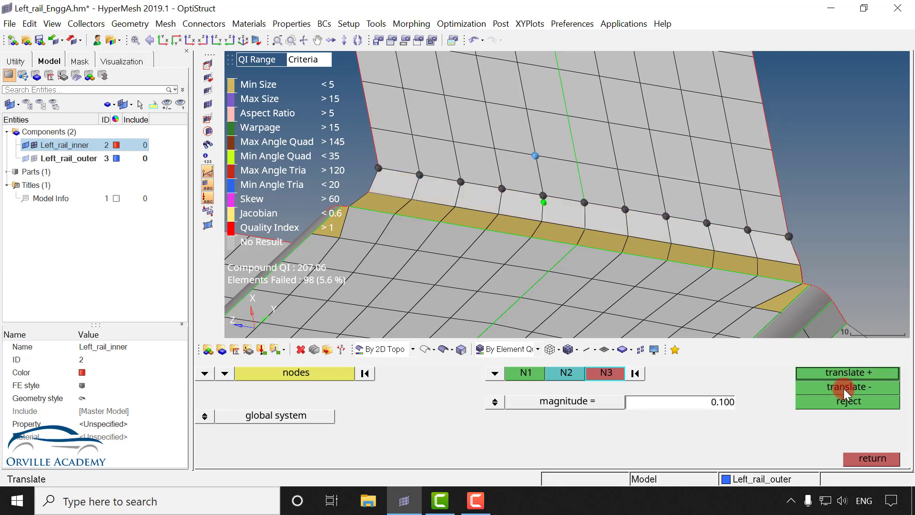
Step: Clear the node selection and select the full row of nodes along the fillet's lower edge, where it meets the web
{"action": "left_click", "coordinate": [364, 375]}
{"action": "right_click_drag", "start_coordinate": [462, 288], "coordinate": [709, 191], "text": "ctrl"}
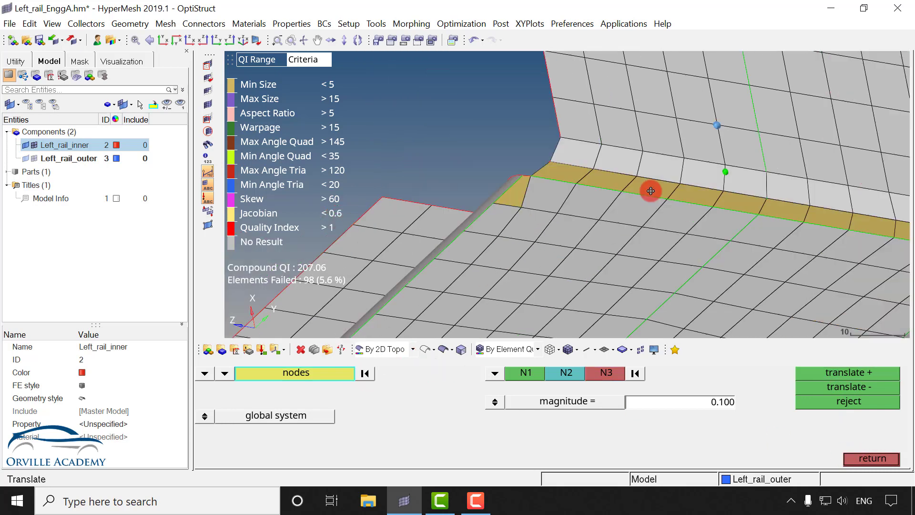
{"action": "left_click", "coordinate": [530, 174]}
{"action": "left_click", "coordinate": [576, 183]}
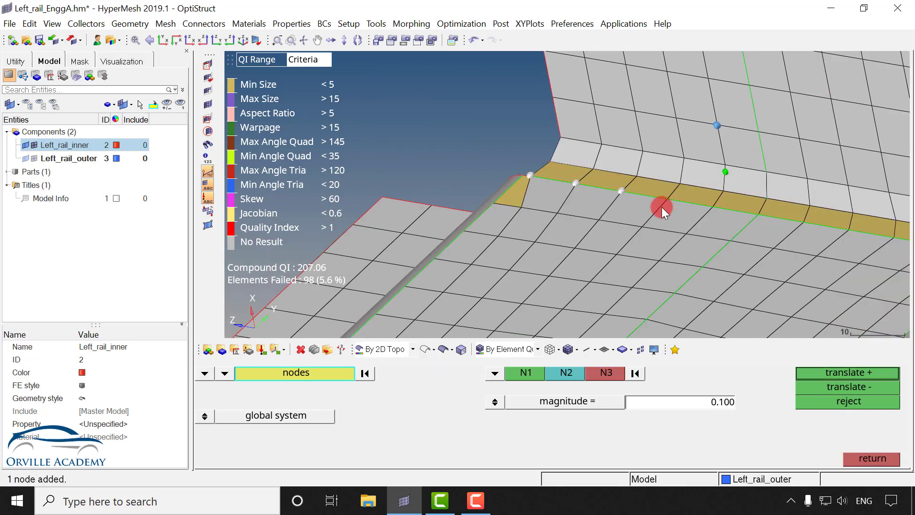
{"action": "right_click_drag", "start_coordinate": [659, 218], "coordinate": [476, 171], "text": "ctrl"}
{"action": "left_click_drag", "start_coordinate": [478, 146], "coordinate": [732, 195], "text": "shift"}
{"action": "mouse_move", "coordinate": [752, 194]}
{"action": "left_mouse_down", "text": "shift"}
{"action": "mouse_move", "coordinate": [776, 203]}
{"action": "mouse_move", "coordinate": [771, 193]}
{"action": "left_mouse_up", "text": "shift"}
{"action": "left_click", "coordinate": [803, 203]}
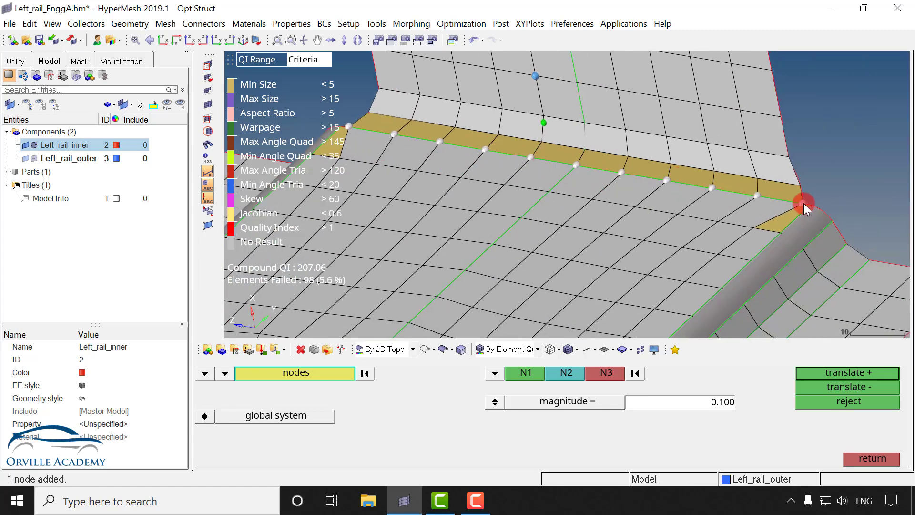
Step: Define a direction from the fillet's lower edge into the web using two nodes, and translate the row by 0.5, then 0.1 increments
{"action": "left_click", "coordinate": [526, 372]}
{"action": "scroll", "coordinate": [568, 177], "scroll_direction": "up", "scroll_amount": 1}
{"action": "left_click", "coordinate": [578, 163]}
{"action": "left_click", "coordinate": [547, 187]}
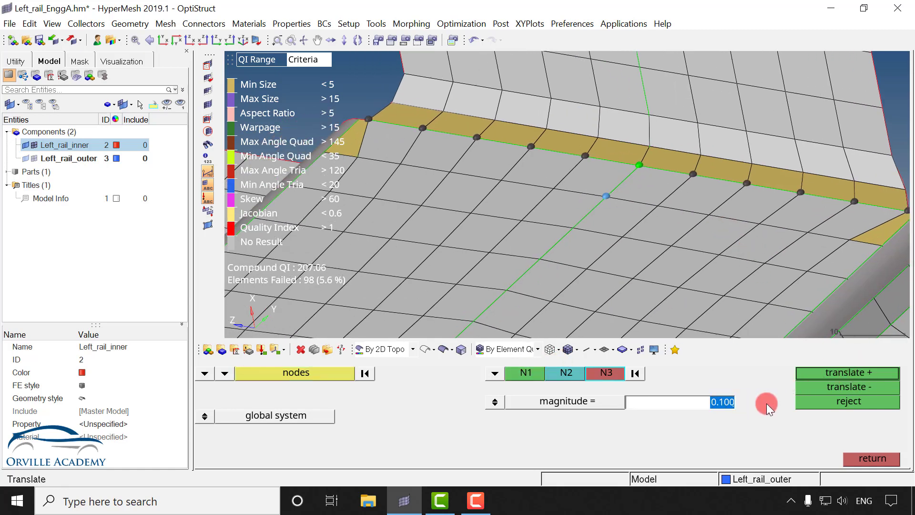
{"action": "type", "text": "0.5"}
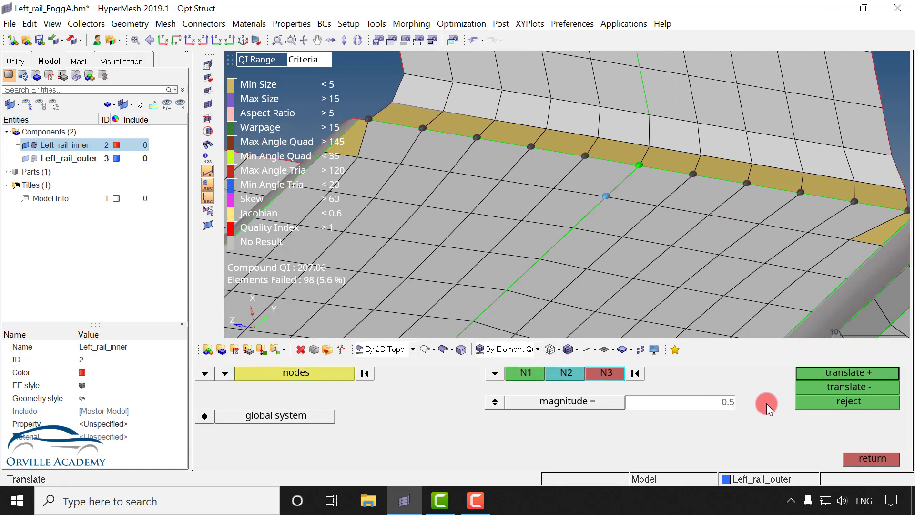
{"action": "left_click", "coordinate": [837, 371]}
{"action": "left_click", "coordinate": [837, 372]}
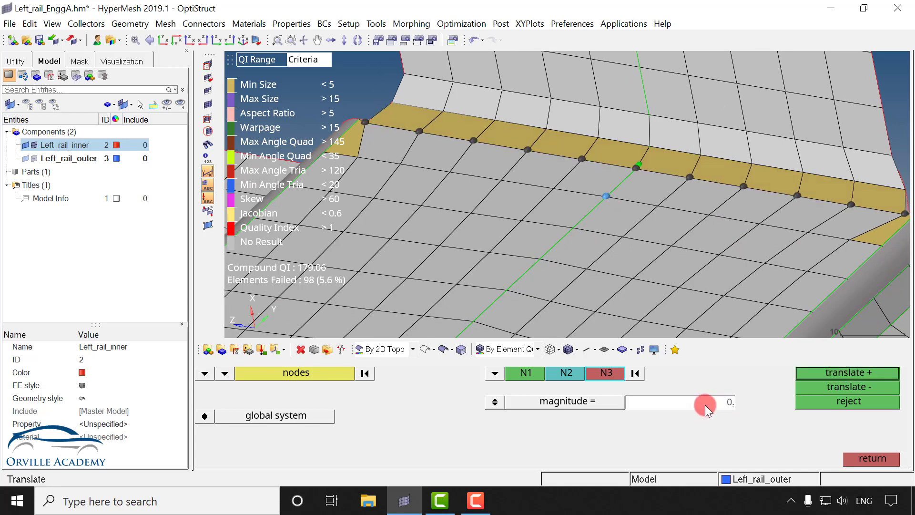
{"action": "left_click", "coordinate": [829, 374]}
{"action": "left_click", "coordinate": [870, 460]}
Step: Select the end node of the fillet's lower row beside the failed corner element and define a direction toward its neighbouring row node
{"action": "scroll", "coordinate": [808, 236], "scroll_direction": "up", "scroll_amount": 5}
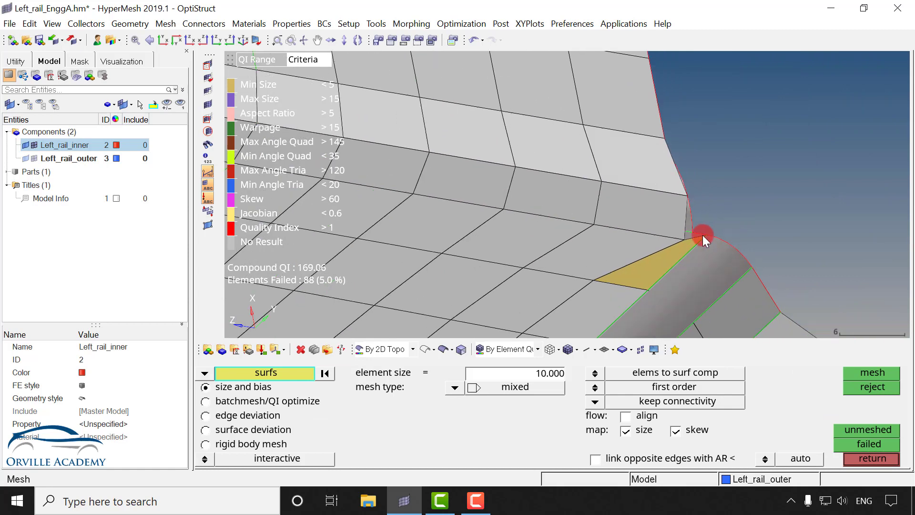
{"action": "key", "text": "shift+F4"}
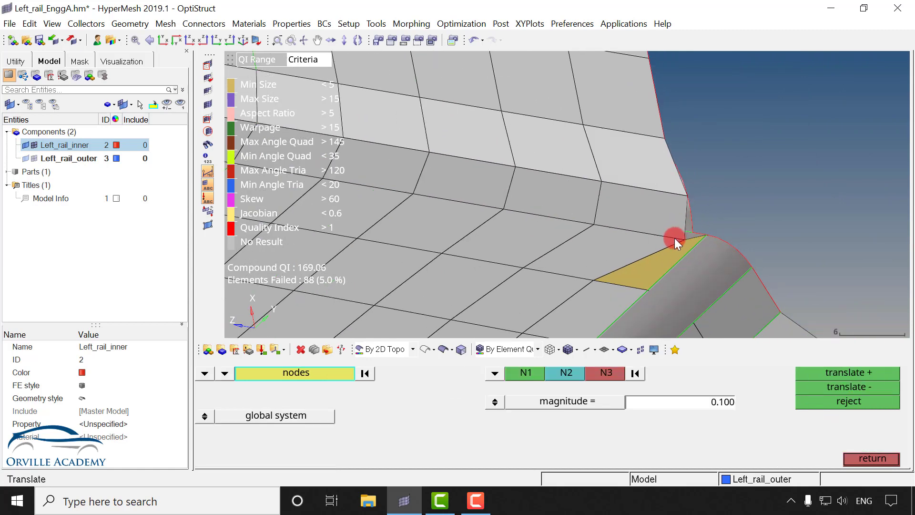
{"action": "left_click", "coordinate": [679, 238]}
{"action": "left_click", "coordinate": [508, 372]}
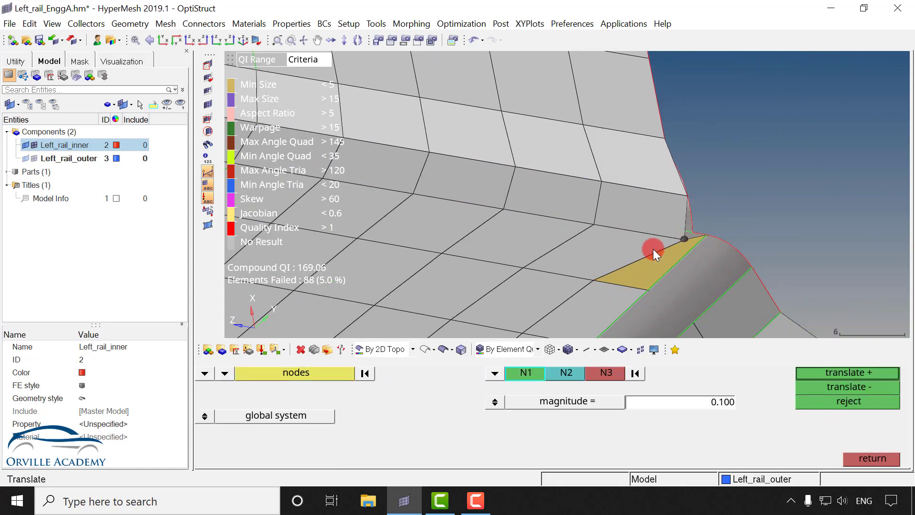
{"action": "left_click", "coordinate": [677, 239]}
{"action": "left_click", "coordinate": [593, 223]}
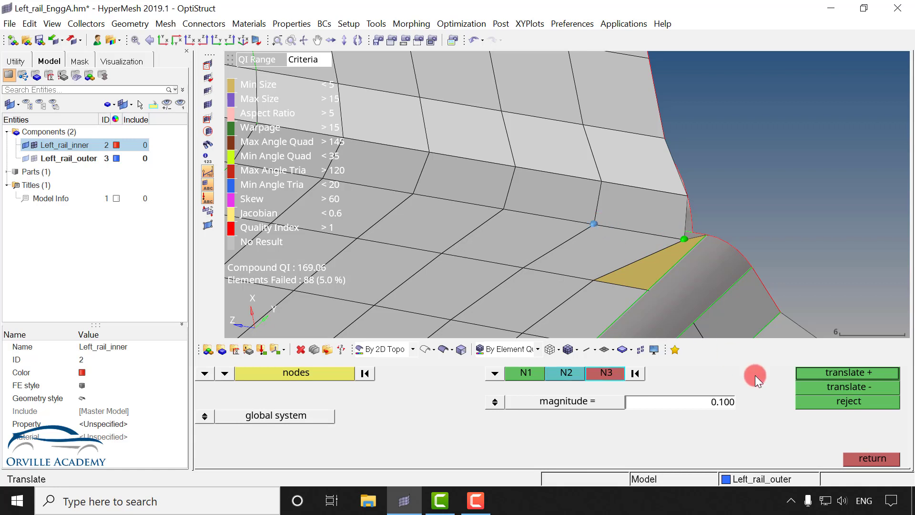
Step: Set the translation magnitude to 0.2 and nudge the corner node along the row until the adjacent element meets the minimum size
{"action": "left_click", "coordinate": [834, 372]}
{"action": "left_click", "coordinate": [864, 373]}
{"action": "left_click", "coordinate": [863, 373]}
{"action": "left_click", "coordinate": [863, 374]}
{"action": "left_click", "coordinate": [862, 374]}
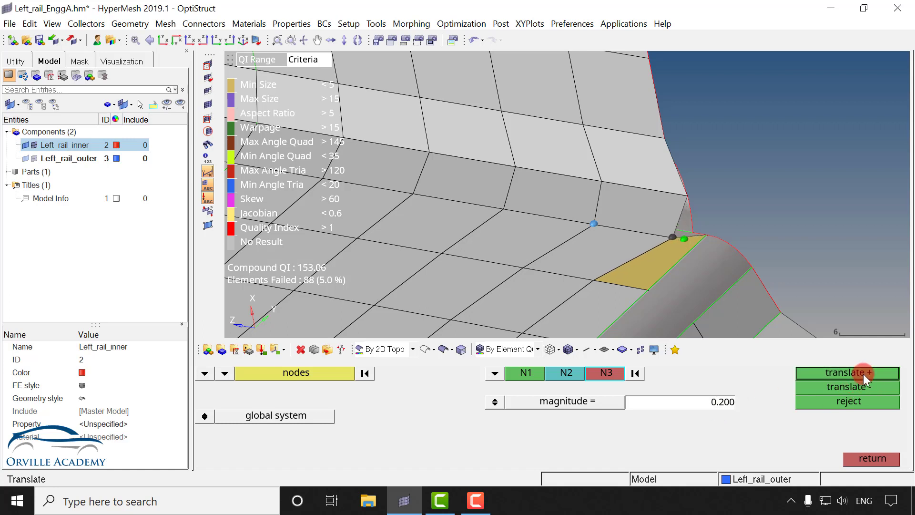
{"action": "left_click", "coordinate": [863, 374]}
{"action": "left_click", "coordinate": [863, 373]}
{"action": "left_click", "coordinate": [862, 373]}
{"action": "left_click", "coordinate": [863, 374]}
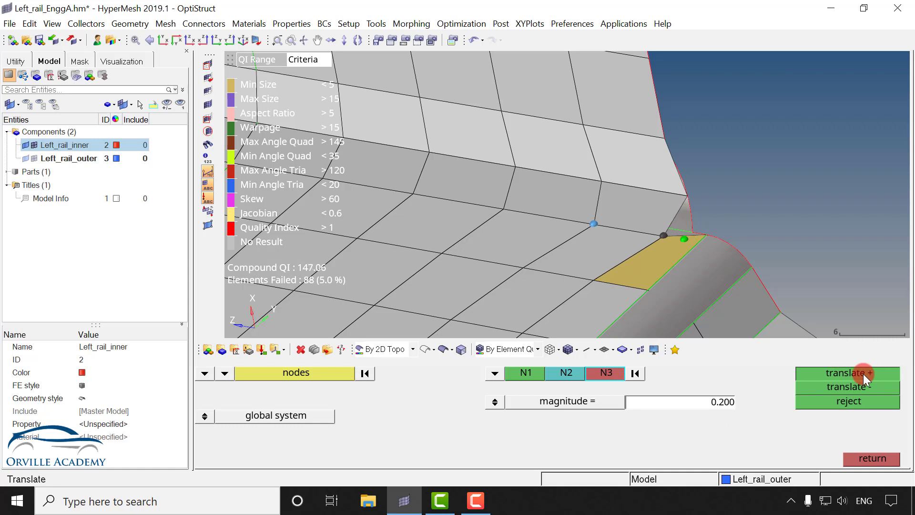
{"action": "left_click", "coordinate": [863, 373]}
{"action": "left_click", "coordinate": [863, 374]}
{"action": "left_click", "coordinate": [863, 374]}
{"action": "left_click", "coordinate": [863, 373]}
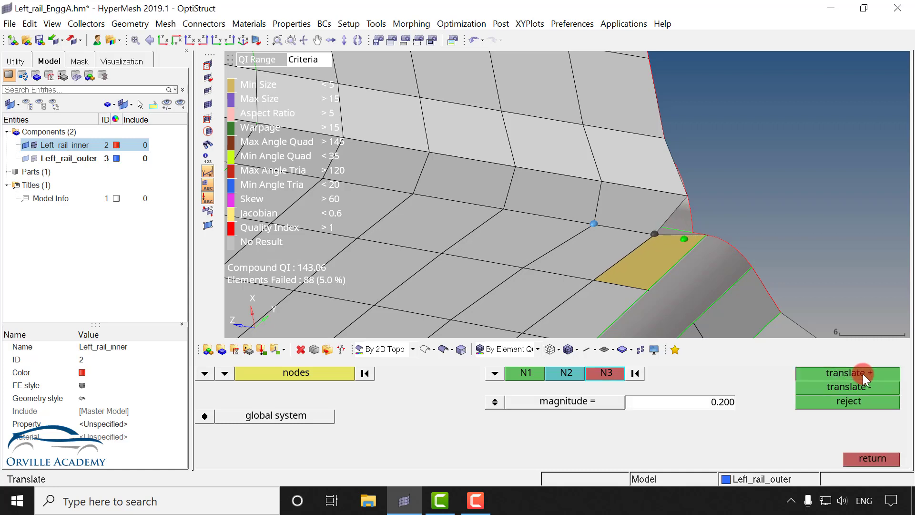
{"action": "left_click", "coordinate": [863, 374]}
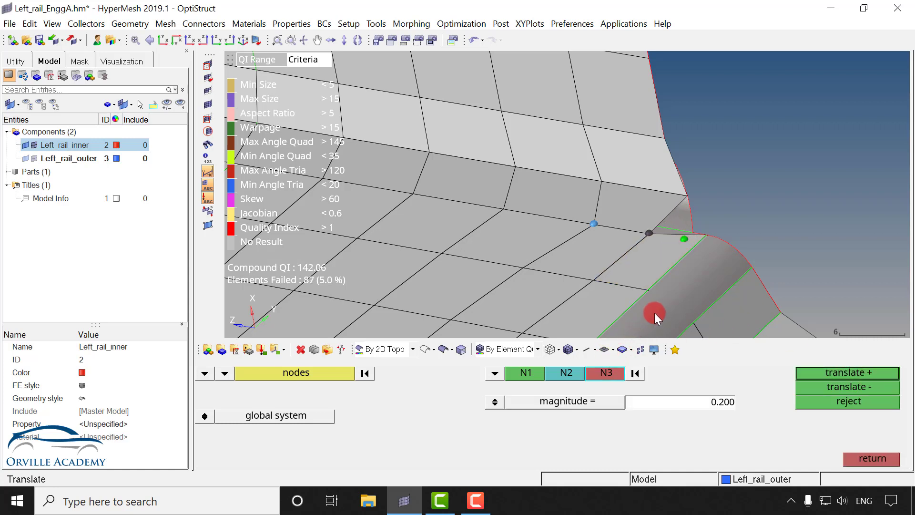
Step: Select the lower-row end node at the fillet's opposite corner and define a direction toward its neighbouring row node
{"action": "scroll", "coordinate": [622, 240], "scroll_direction": "down", "scroll_amount": 3, "text": "ctrl"}
{"action": "right_click_drag", "start_coordinate": [581, 216], "coordinate": [906, 238], "text": "ctrl"}
{"action": "right_click_drag", "start_coordinate": [621, 204], "coordinate": [730, 237], "text": "ctrl"}
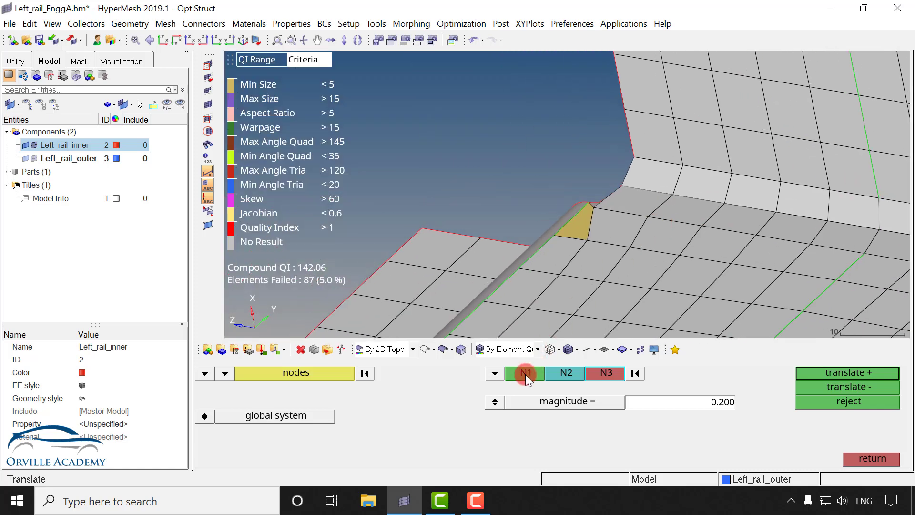
{"action": "left_click", "coordinate": [311, 377]}
{"action": "left_click", "coordinate": [410, 310]}
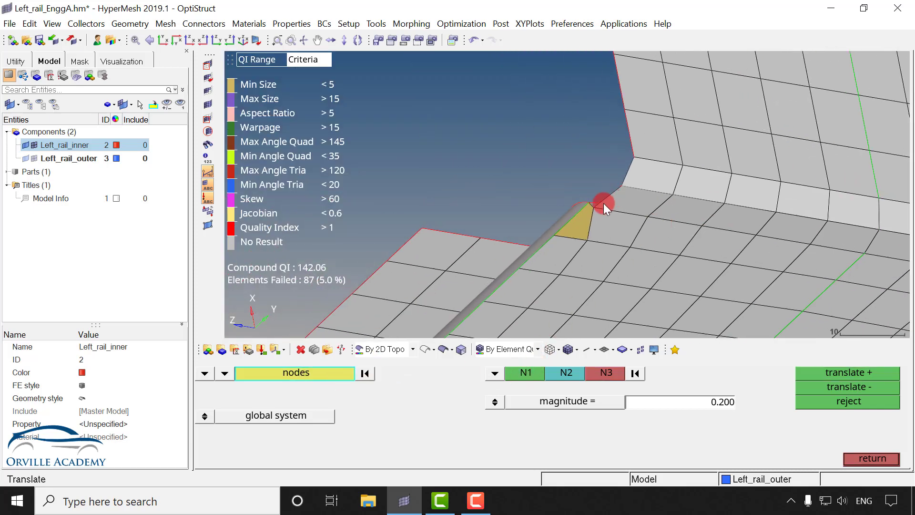
{"action": "left_click", "coordinate": [526, 373]}
{"action": "left_click", "coordinate": [575, 239]}
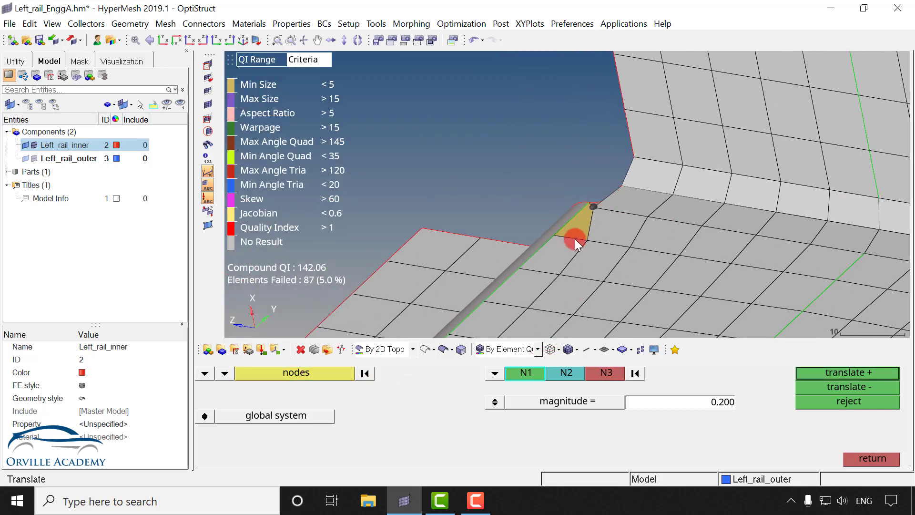
{"action": "left_click", "coordinate": [595, 207]}
{"action": "left_click", "coordinate": [647, 214]}
Step: Translate the opposite corner node along the row in 0.2 increments until its adjacent element meets the minimum size
{"action": "left_click", "coordinate": [841, 374]}
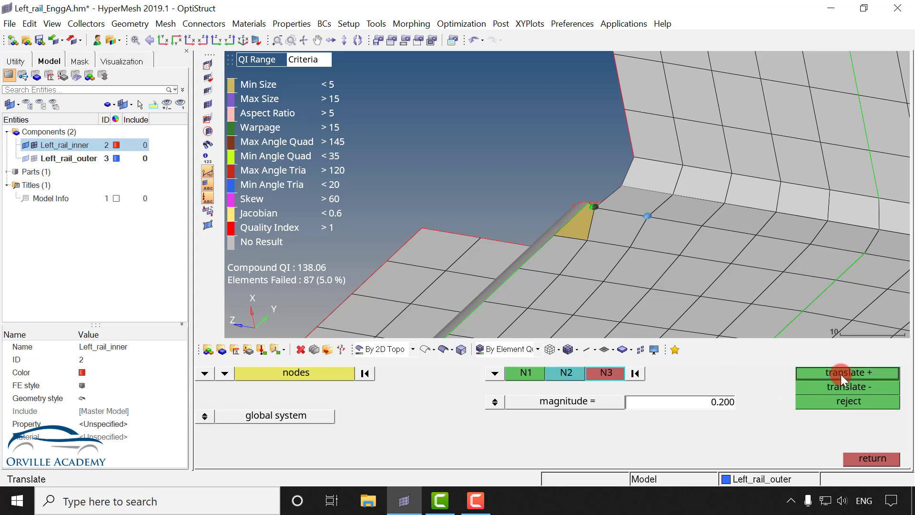
{"action": "left_click", "coordinate": [841, 374]}
{"action": "left_click", "coordinate": [842, 374]}
{"action": "left_click", "coordinate": [842, 373]}
{"action": "left_click", "coordinate": [843, 373]}
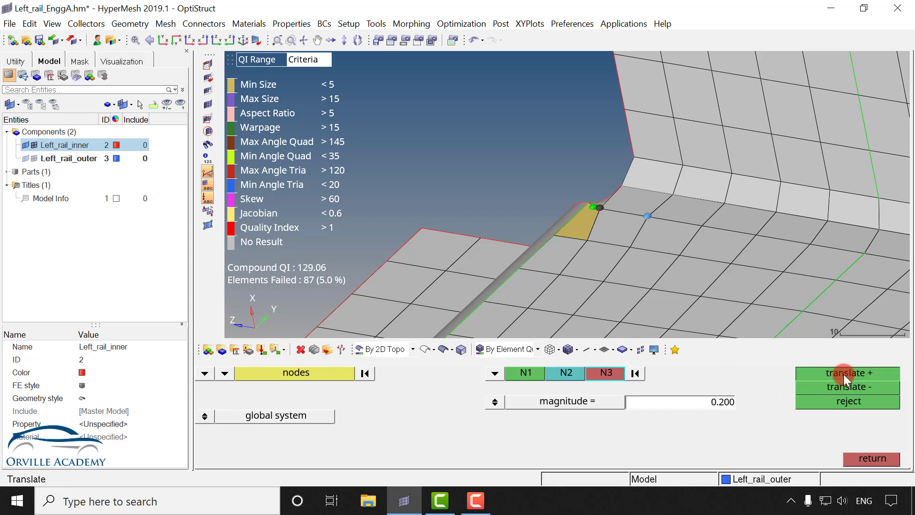
{"action": "left_click", "coordinate": [844, 376]}
{"action": "left_click", "coordinate": [844, 374]}
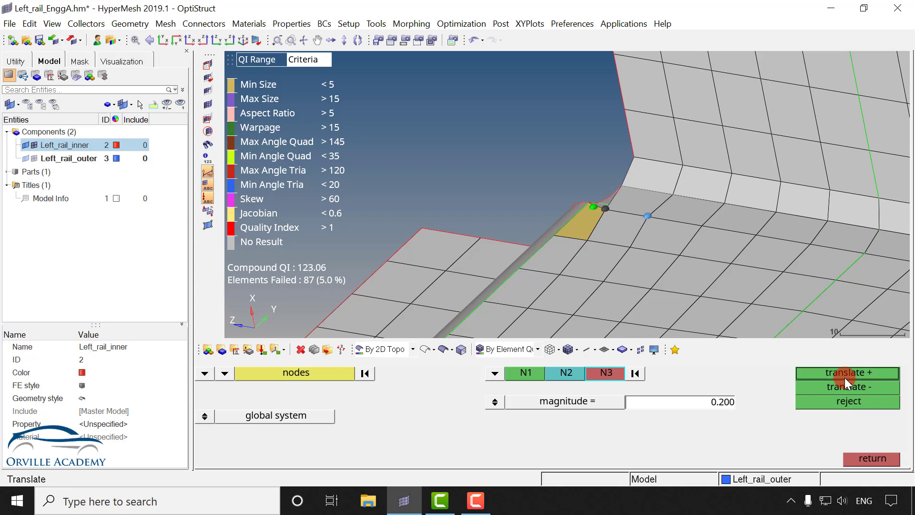
{"action": "left_click", "coordinate": [845, 374]}
{"action": "left_click", "coordinate": [845, 374]}
{"action": "left_click", "coordinate": [846, 375]}
{"action": "left_click", "coordinate": [846, 379]}
{"action": "left_click", "coordinate": [846, 378]}
{"action": "left_click", "coordinate": [846, 378]}
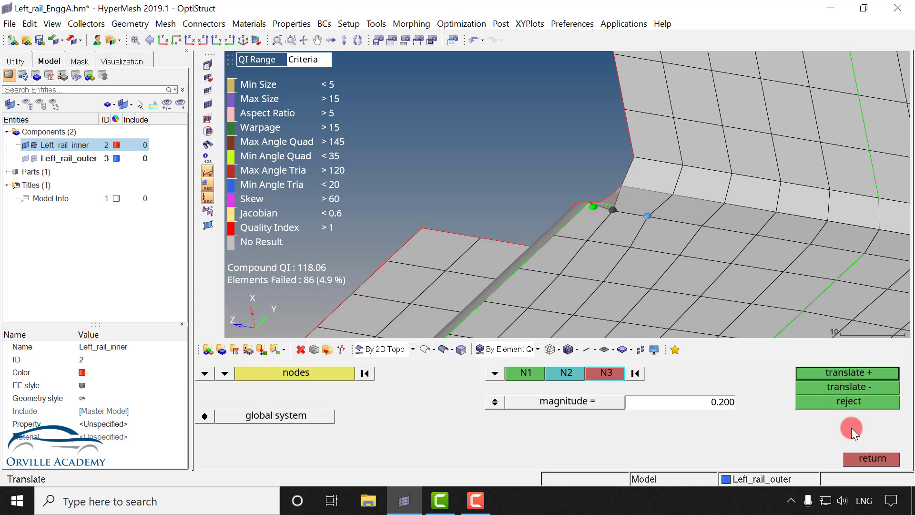
{"action": "left_click", "coordinate": [864, 456]}
Step: Measure the node-to-node distance across the first failed element in the long side fillet, beyond the two holes
{"action": "left_click", "coordinate": [612, 187]}
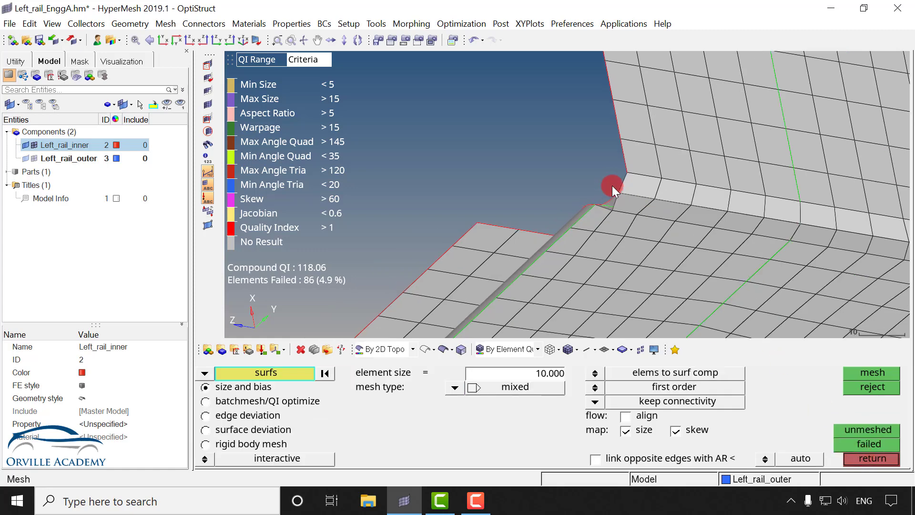
{"action": "scroll", "coordinate": [613, 213], "scroll_direction": "up", "scroll_amount": 2}
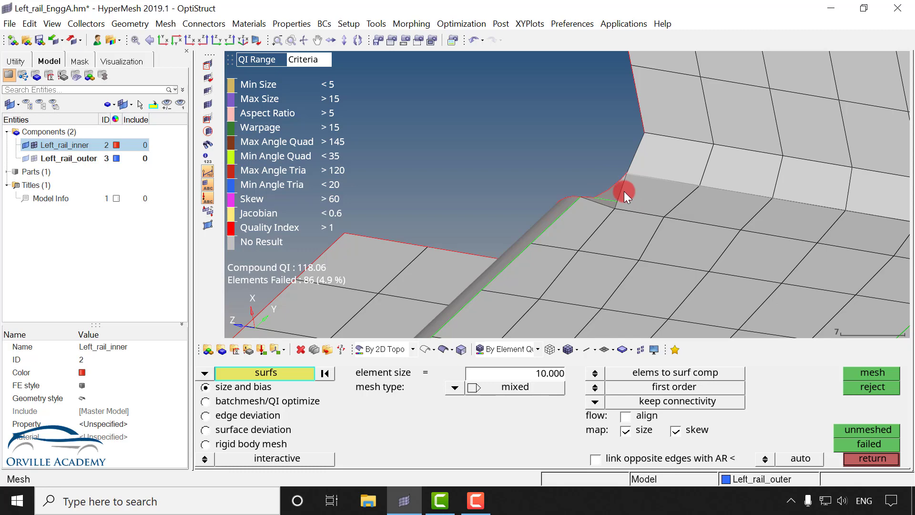
{"action": "scroll", "coordinate": [625, 190], "scroll_direction": "down", "scroll_amount": 3}
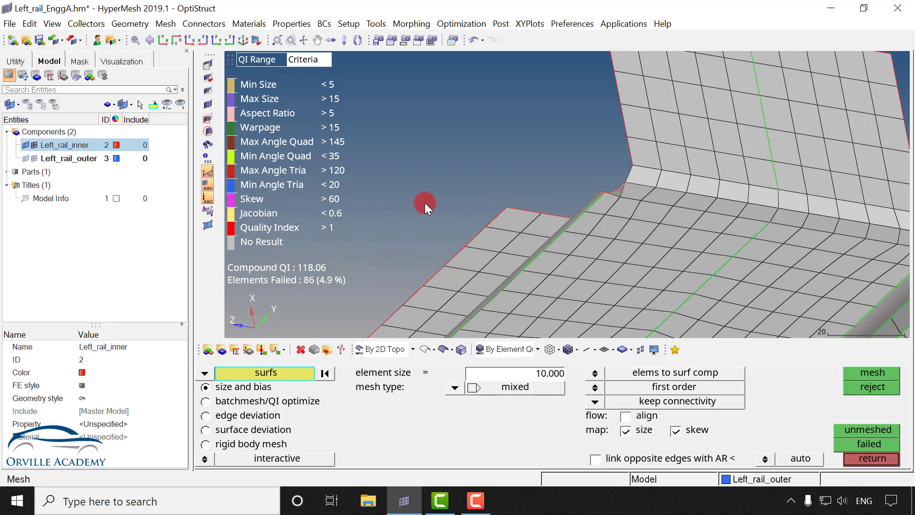
{"action": "scroll", "coordinate": [563, 143], "scroll_direction": "down", "scroll_amount": 3}
{"action": "right_click_drag", "start_coordinate": [553, 288], "coordinate": [689, 94], "text": "ctrl"}
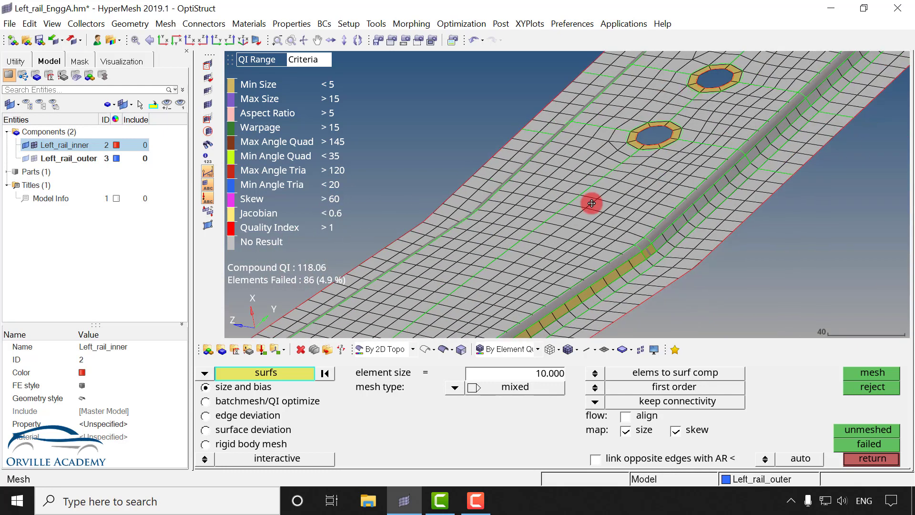
{"action": "mouse_move", "coordinate": [548, 239]}
{"action": "right_mouse_down", "text": "ctrl"}
{"action": "mouse_move", "coordinate": [682, 53]}
{"action": "mouse_move", "coordinate": [641, 119]}
{"action": "mouse_move", "coordinate": [647, 111]}
{"action": "right_mouse_up", "text": "ctrl"}
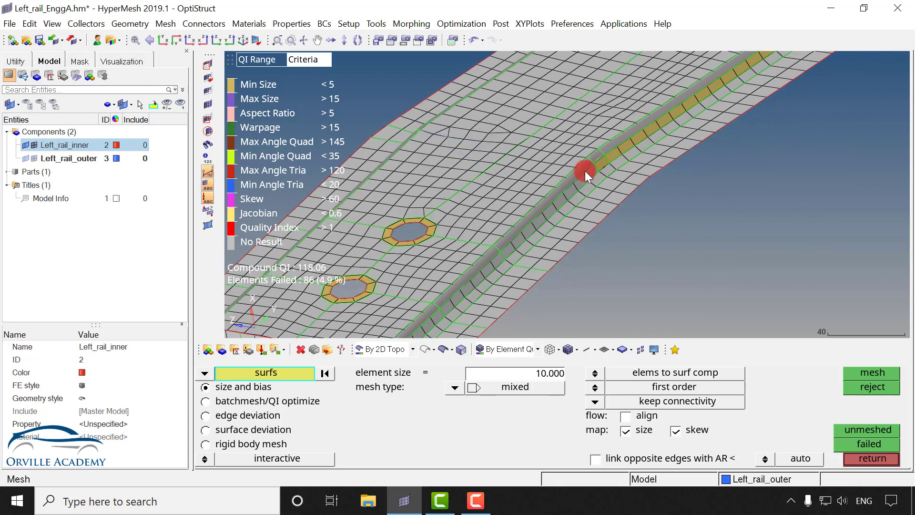
{"action": "scroll", "coordinate": [622, 141], "scroll_direction": "up", "scroll_amount": 6}
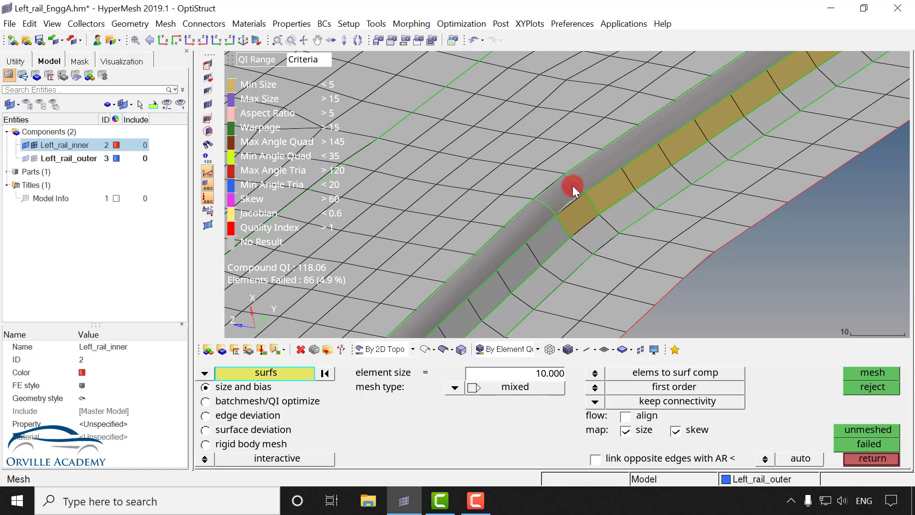
{"action": "key", "text": "F4"}
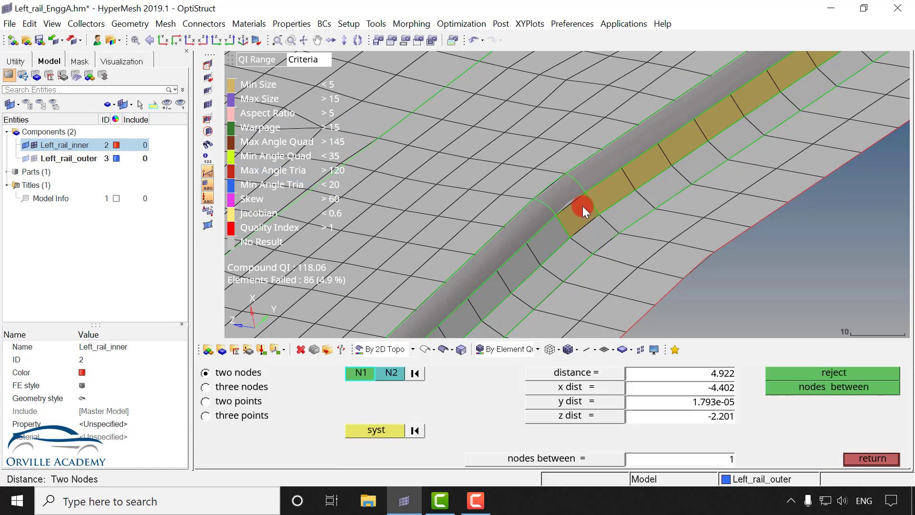
{"action": "left_click", "coordinate": [587, 193]}
{"action": "left_click", "coordinate": [598, 214]}
{"action": "left_click", "coordinate": [876, 458]}
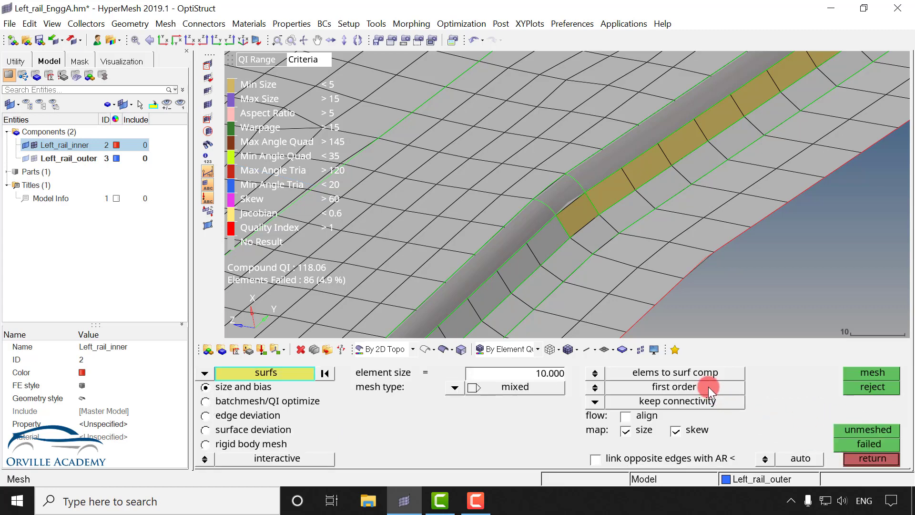
Step: Hide the Left_rail_inner geometry and measure between the first two nodes along the upper edge of the failed side fillet elements
{"action": "key", "text": "F4"}
{"action": "left_click", "coordinate": [25, 145]}
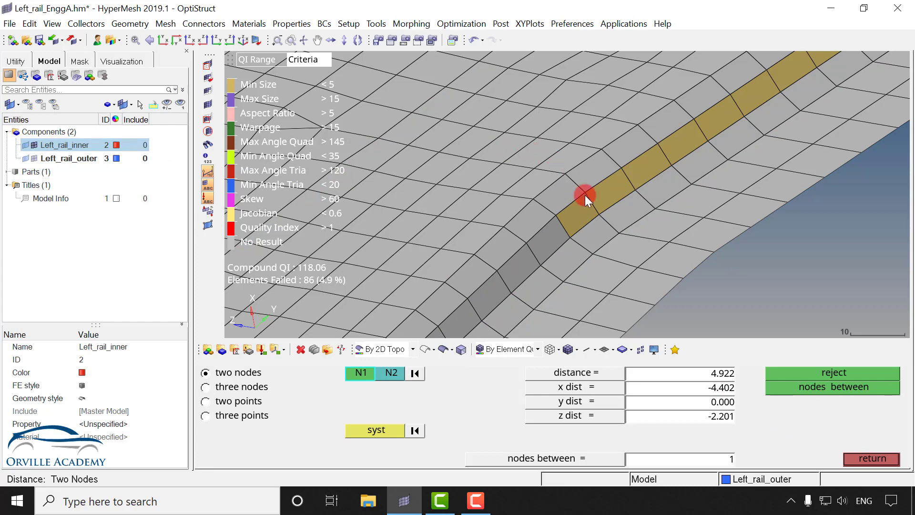
{"action": "scroll", "coordinate": [585, 196], "scroll_direction": "down", "scroll_amount": 2}
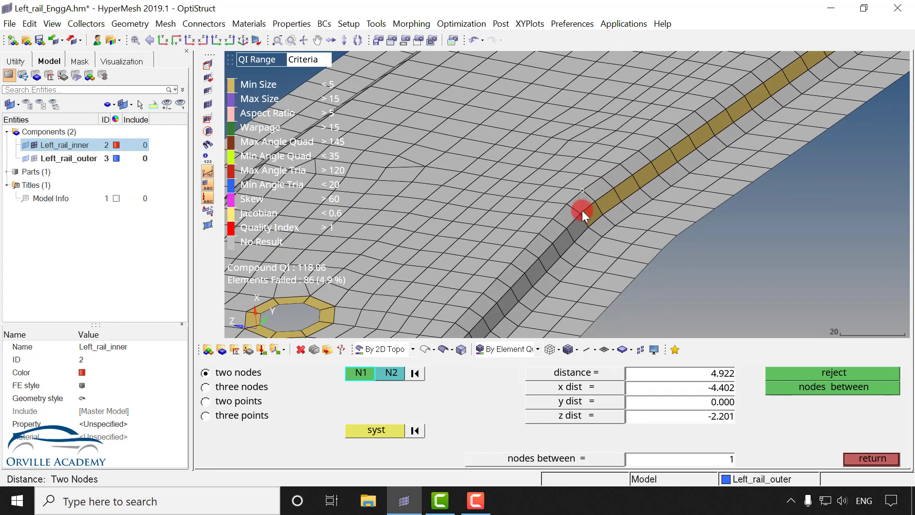
{"action": "scroll", "coordinate": [582, 210], "scroll_direction": "up", "scroll_amount": 2}
{"action": "left_click", "coordinate": [580, 213]}
{"action": "left_click", "coordinate": [605, 194]}
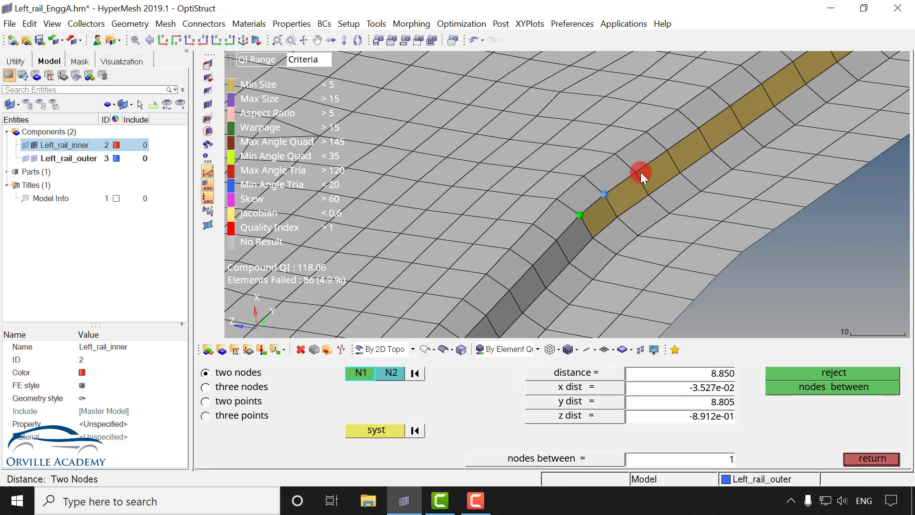
{"action": "left_click", "coordinate": [857, 459]}
Step: Select by path the full row of nodes along the upper edge of the failed side fillet elements for translation
{"action": "key", "text": "shift+F4"}
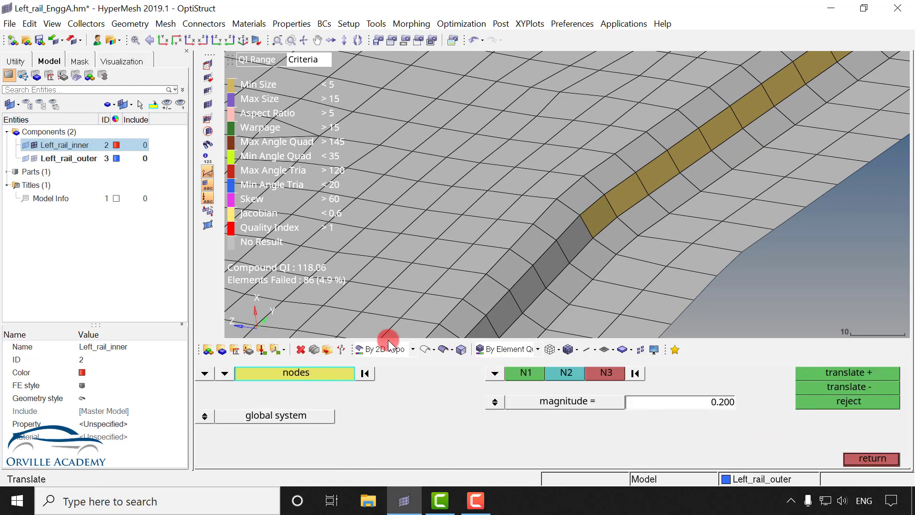
{"action": "left_click", "coordinate": [318, 376]}
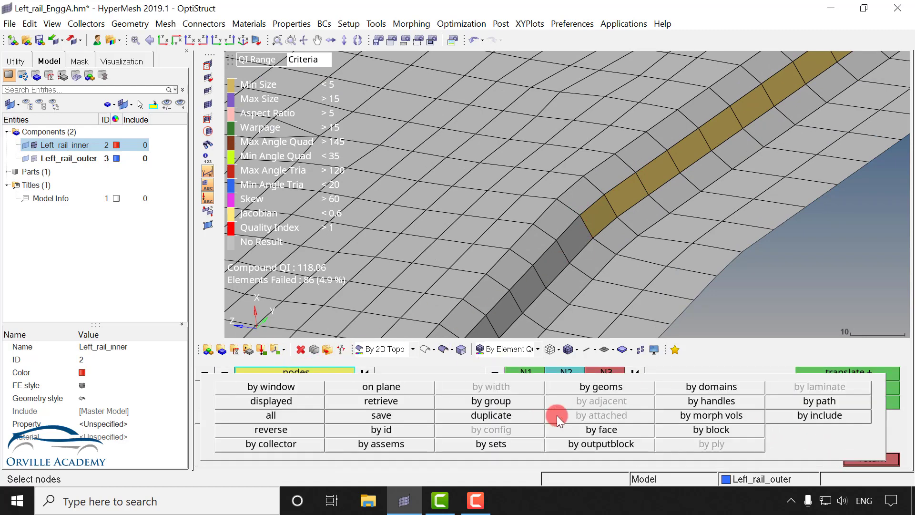
{"action": "left_click", "coordinate": [817, 403]}
{"action": "left_click", "coordinate": [579, 213]}
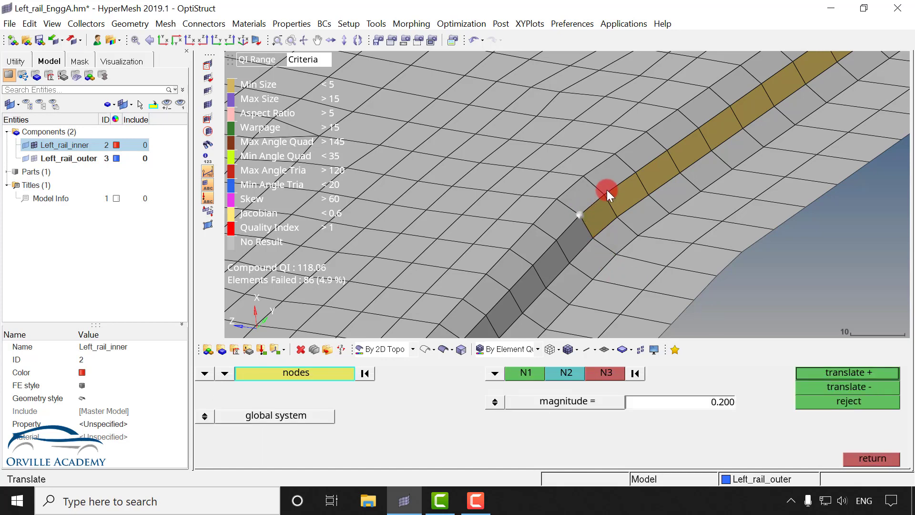
{"action": "left_click", "coordinate": [698, 128]}
{"action": "right_click_drag", "start_coordinate": [725, 126], "coordinate": [498, 307], "text": "ctrl"}
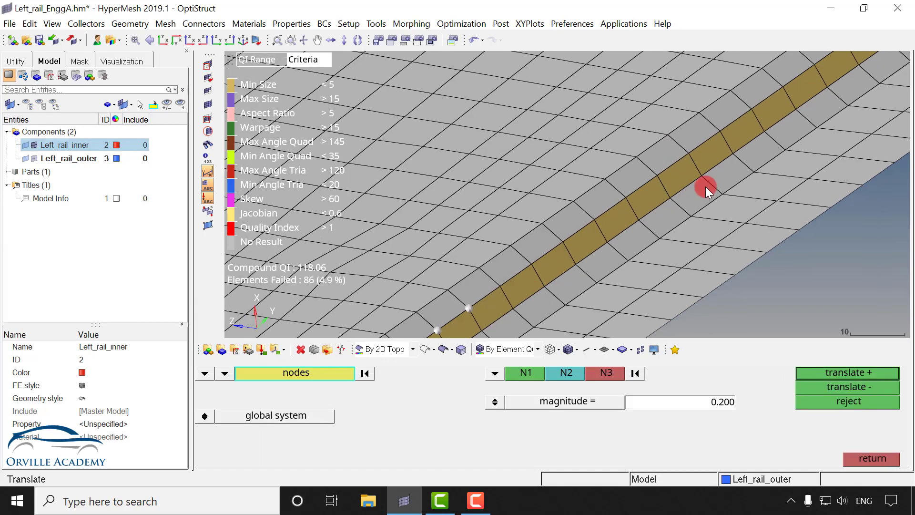
{"action": "scroll", "coordinate": [707, 188], "scroll_direction": "down", "scroll_amount": 2, "text": "ctrl"}
{"action": "right_click_drag", "start_coordinate": [707, 188], "coordinate": [524, 353], "text": "ctrl"}
{"action": "left_click", "coordinate": [759, 147]}
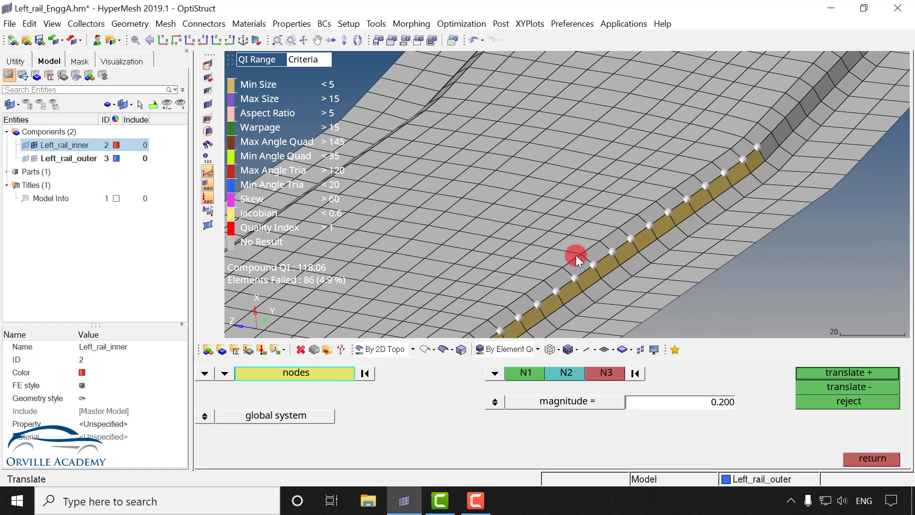
{"action": "right_click_drag", "start_coordinate": [575, 255], "coordinate": [710, 153], "text": "ctrl"}
{"action": "right_click_drag", "start_coordinate": [598, 272], "coordinate": [749, 180], "text": "ctrl"}
{"action": "scroll", "coordinate": [596, 280], "scroll_direction": "up", "scroll_amount": 2, "text": "ctrl"}
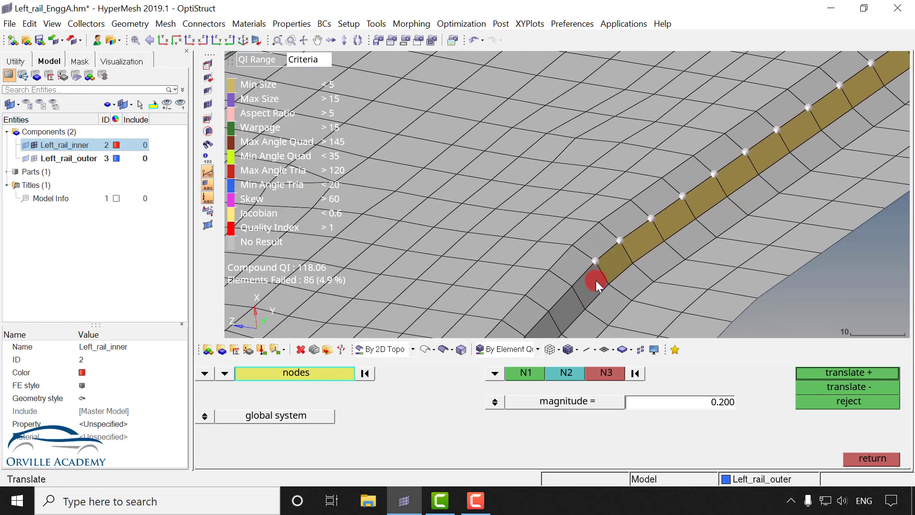
Step: Translate the selected upper-edge node row by 0.042, directed from a lower-edge node to the opposite upper-edge node of the failed elements
{"action": "middle_click", "coordinate": [545, 394]}
{"action": "left_click", "coordinate": [629, 260]}
{"action": "left_click", "coordinate": [619, 239]}
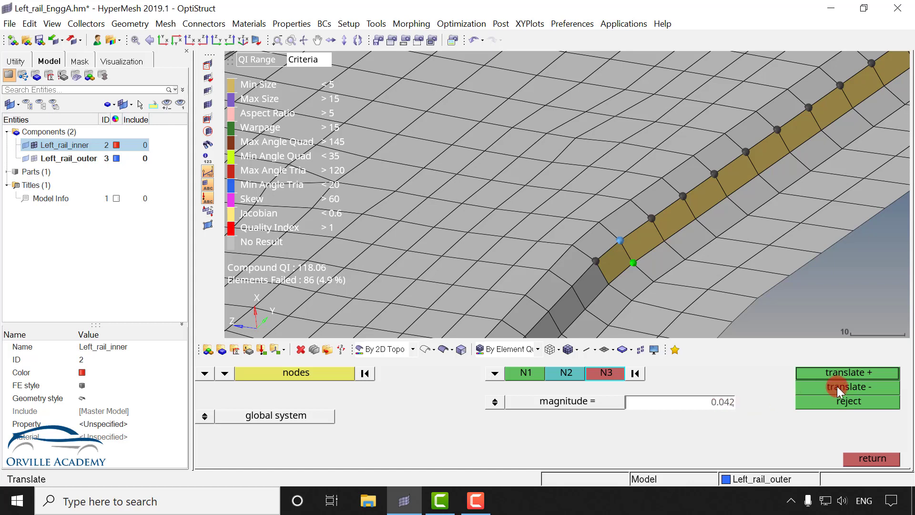
{"action": "left_click", "coordinate": [857, 373]}
{"action": "left_click", "coordinate": [328, 380]}
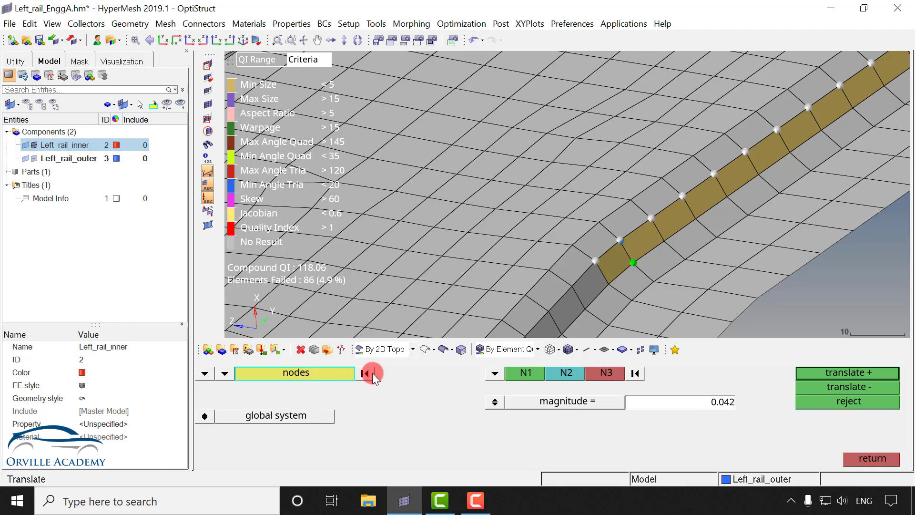
Step: Clear the node selection and select by path the full row of nodes along the lower edge of the failed side fillet elements
{"action": "left_click", "coordinate": [369, 374]}
{"action": "left_click", "coordinate": [325, 372]}
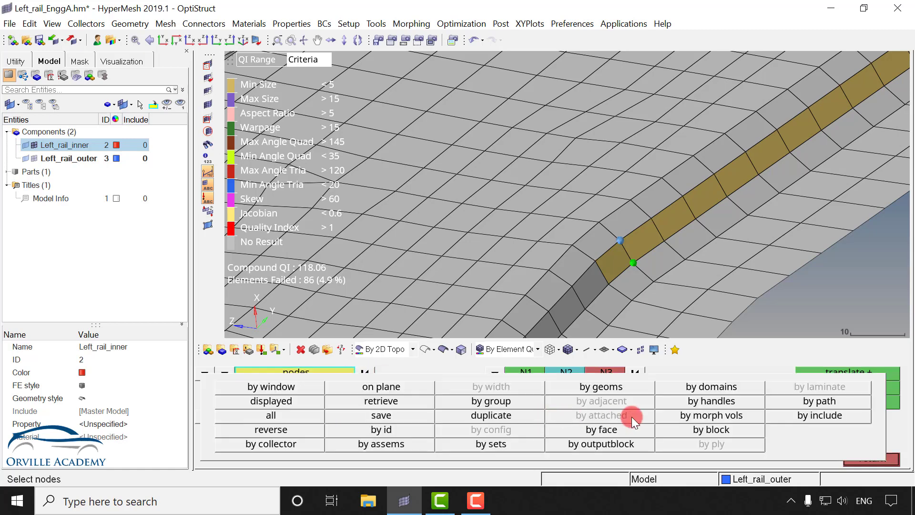
{"action": "left_click", "coordinate": [818, 410]}
{"action": "left_click", "coordinate": [677, 319]}
{"action": "left_click", "coordinate": [610, 276]}
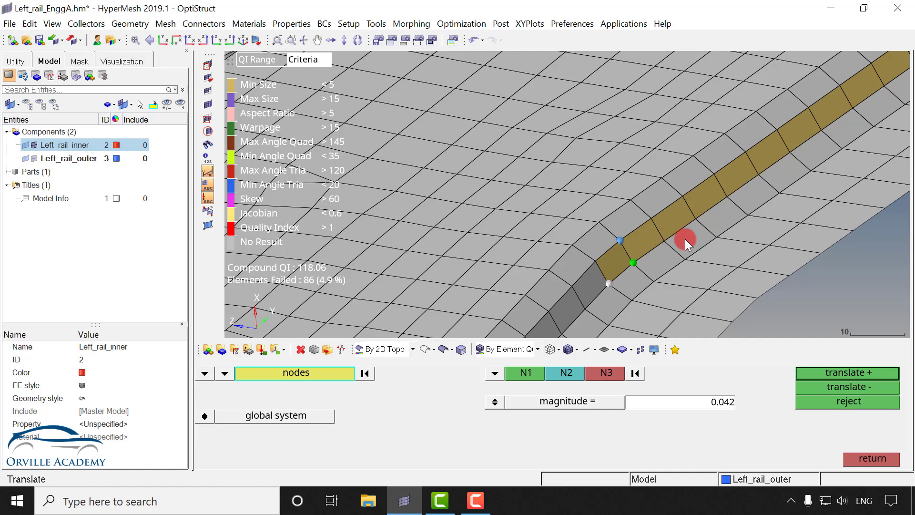
{"action": "scroll", "coordinate": [685, 239], "scroll_direction": "down", "scroll_amount": 3, "text": "ctrl"}
{"action": "right_click_drag", "start_coordinate": [688, 239], "coordinate": [429, 372], "text": "ctrl"}
{"action": "right_click_drag", "start_coordinate": [631, 239], "coordinate": [751, 143], "text": "ctrl"}
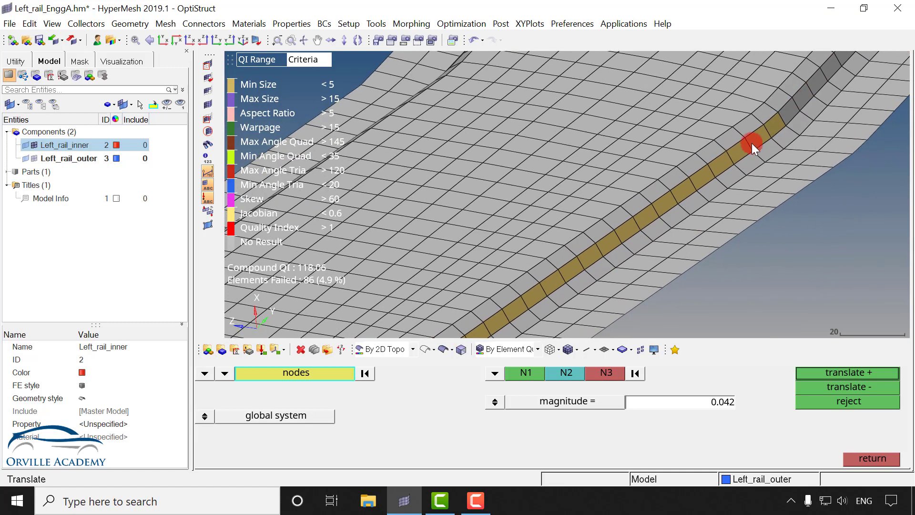
{"action": "left_click", "coordinate": [790, 124]}
{"action": "scroll", "coordinate": [562, 262], "scroll_direction": "down", "scroll_amount": 2, "text": "ctrl"}
{"action": "right_click_drag", "start_coordinate": [562, 262], "coordinate": [692, 156], "text": "ctrl"}
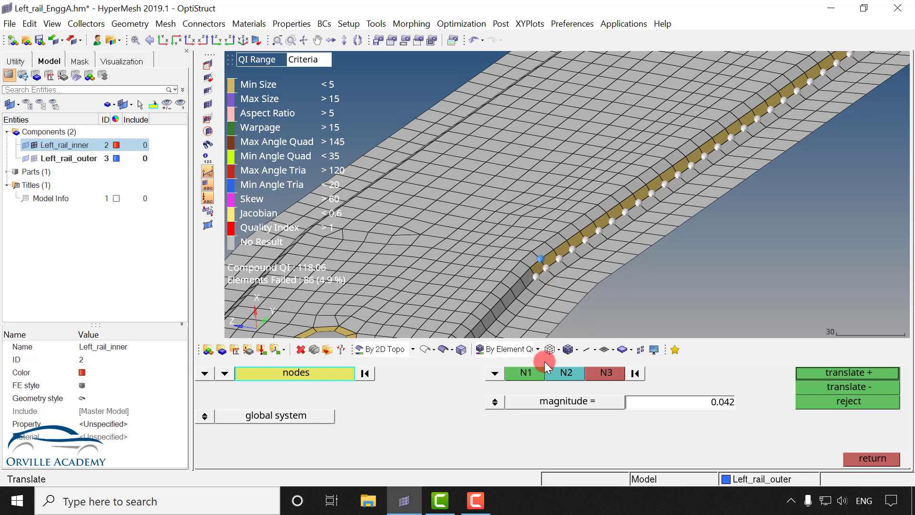
Step: Translate the lower-edge node row in 0.042 increments, directed from an upper-edge node to the opposite lower-edge node, until the fillet elements meet the minimum size
{"action": "left_click", "coordinate": [533, 373]}
{"action": "left_click", "coordinate": [619, 199]}
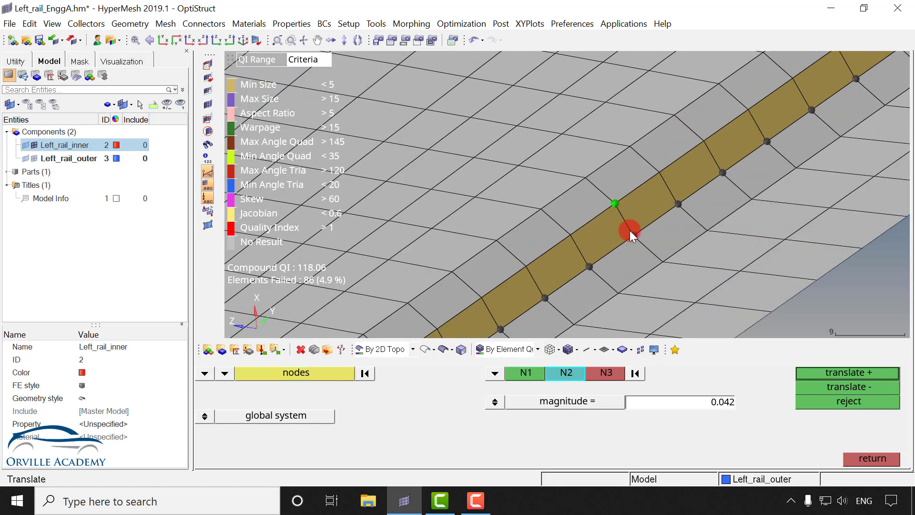
{"action": "left_click", "coordinate": [634, 235]}
{"action": "scroll", "coordinate": [648, 257], "scroll_direction": "down", "scroll_amount": 1, "text": "ctrl"}
{"action": "left_click", "coordinate": [856, 371]}
{"action": "left_click", "coordinate": [856, 370]}
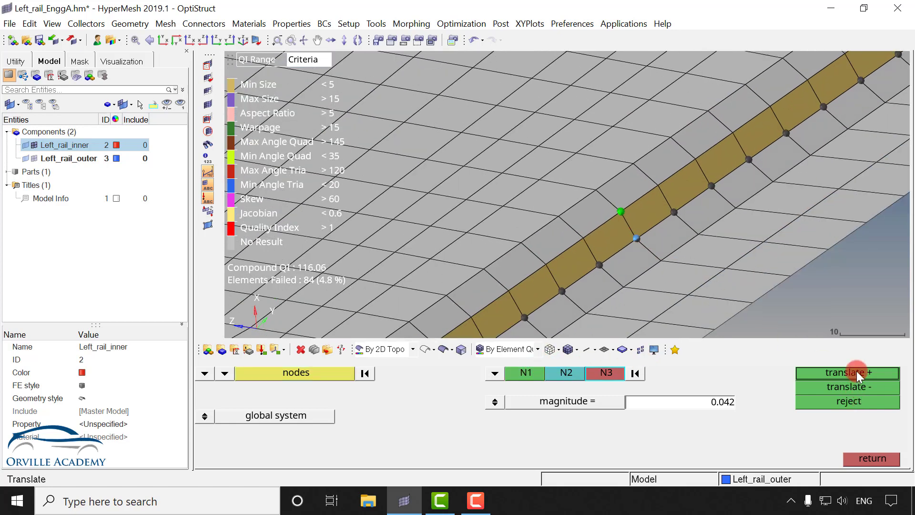
{"action": "left_click", "coordinate": [856, 371]}
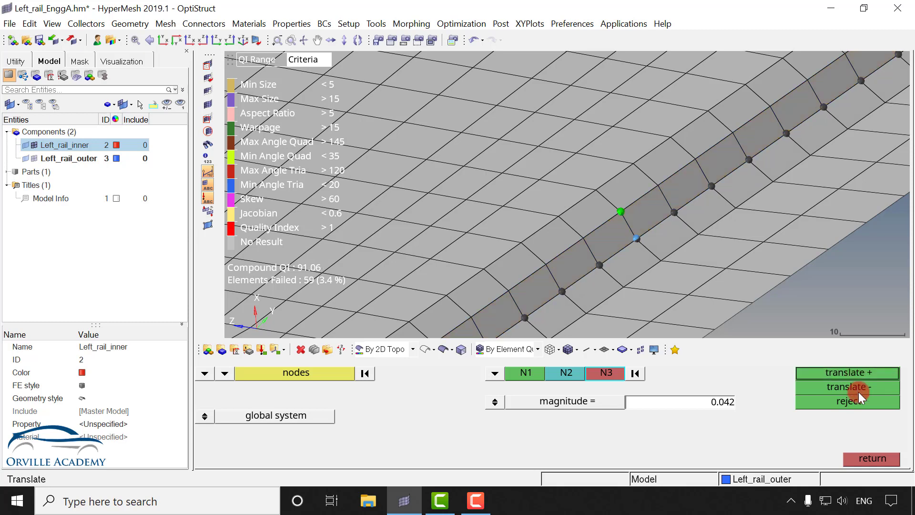
{"action": "left_click", "coordinate": [864, 458]}
Step: Examine the end flange, the holes and the opposite side fillet for elements that still fail the minimum size
{"action": "scroll", "coordinate": [654, 204], "scroll_direction": "down", "scroll_amount": 8, "text": "ctrl"}
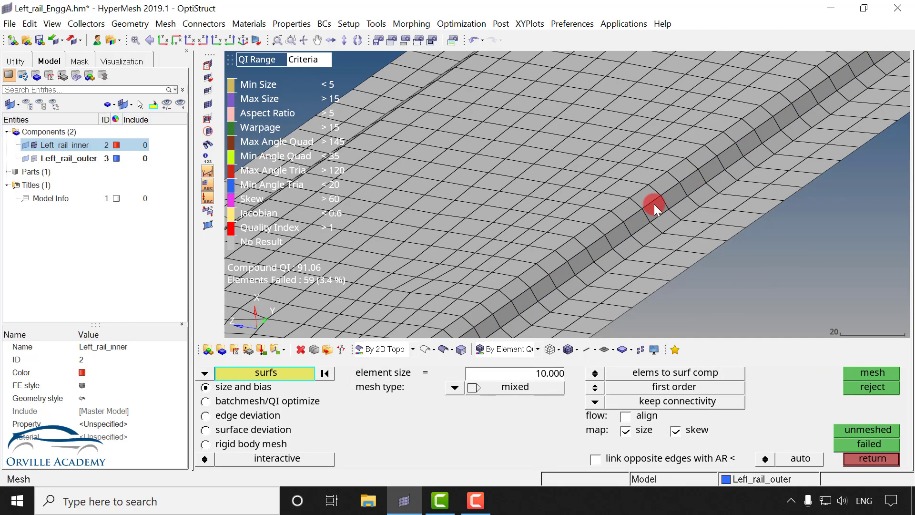
{"action": "right_click_drag", "start_coordinate": [521, 286], "coordinate": [627, 133], "text": "ctrl"}
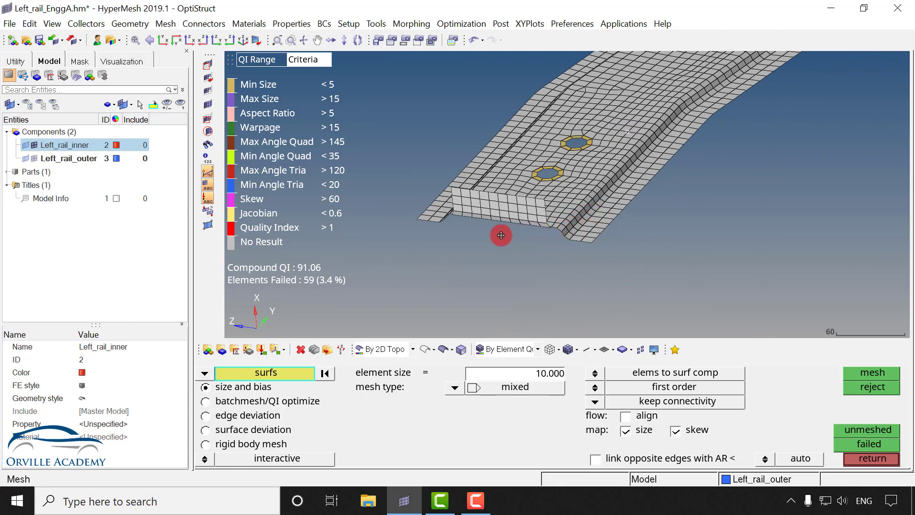
{"action": "mouse_move", "coordinate": [558, 214]}
{"action": "left_mouse_down", "text": "ctrl"}
{"action": "mouse_move", "coordinate": [464, 247]}
{"action": "mouse_move", "coordinate": [562, 201]}
{"action": "left_mouse_up", "text": "ctrl"}
{"action": "scroll", "coordinate": [622, 131], "scroll_direction": "down", "scroll_amount": 1, "text": "ctrl"}
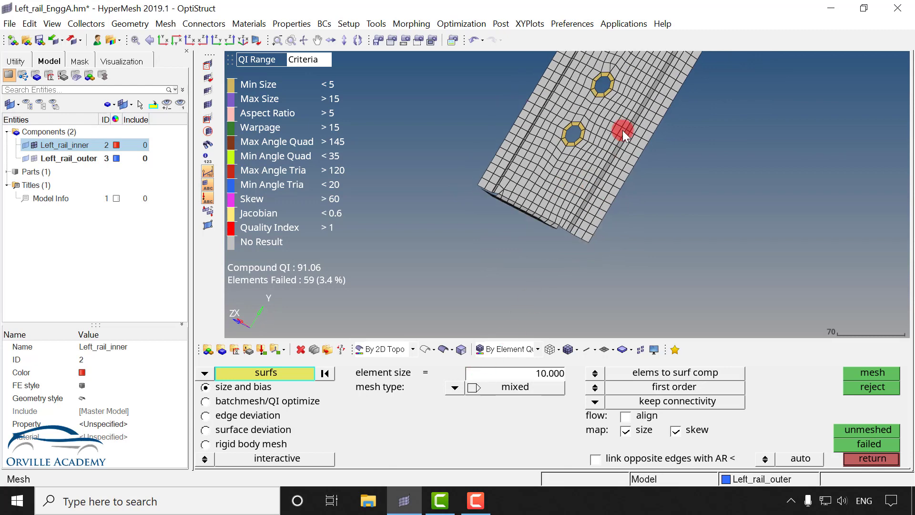
{"action": "right_click_drag", "start_coordinate": [622, 154], "coordinate": [538, 286], "text": "ctrl"}
{"action": "left_click_drag", "start_coordinate": [570, 184], "coordinate": [706, 143], "text": "ctrl"}
{"action": "scroll", "coordinate": [699, 147], "scroll_direction": "up", "scroll_amount": 1, "text": "ctrl"}
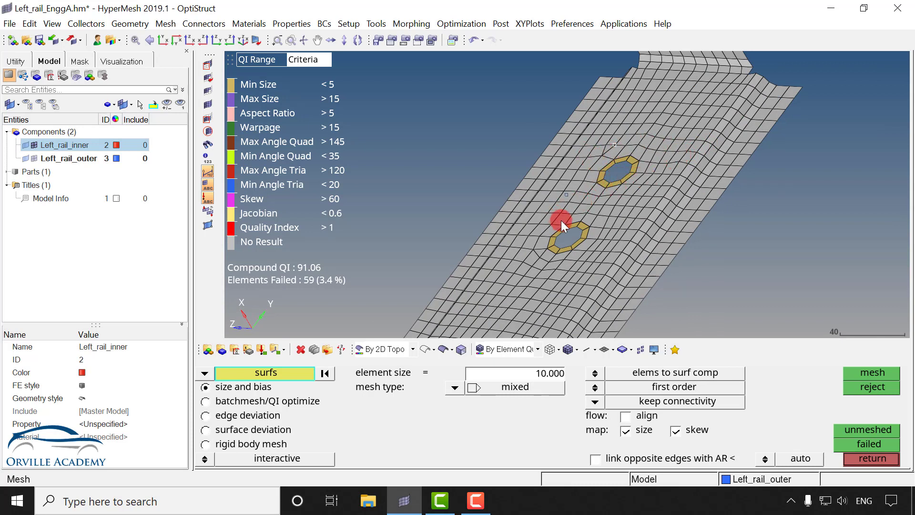
{"action": "mouse_move", "coordinate": [594, 228]}
{"action": "left_mouse_down", "text": "ctrl"}
{"action": "mouse_move", "coordinate": [624, 248]}
{"action": "mouse_move", "coordinate": [694, 229]}
{"action": "mouse_move", "coordinate": [603, 166]}
{"action": "mouse_move", "coordinate": [734, 162]}
{"action": "left_mouse_up", "text": "ctrl"}
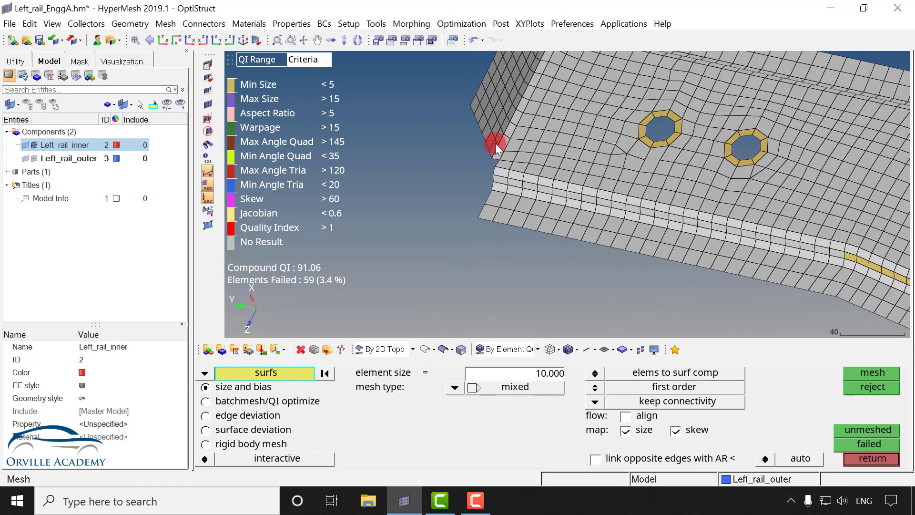
{"action": "mouse_move", "coordinate": [547, 204]}
{"action": "left_mouse_down", "text": "ctrl"}
{"action": "mouse_move", "coordinate": [715, 228]}
{"action": "mouse_move", "coordinate": [624, 227]}
{"action": "mouse_move", "coordinate": [745, 261]}
{"action": "left_mouse_up", "text": "ctrl"}
{"action": "scroll", "coordinate": [745, 261], "scroll_direction": "up", "scroll_amount": 2, "text": "ctrl"}
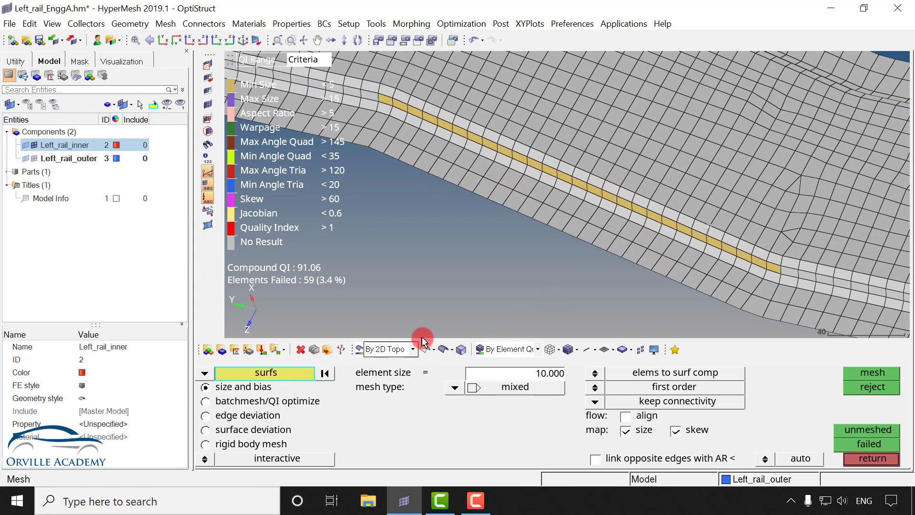
Step: Select by path the node row along the upper edge of the failed elements in the opposite side fillet for translation
{"action": "key", "text": "shift+F4"}
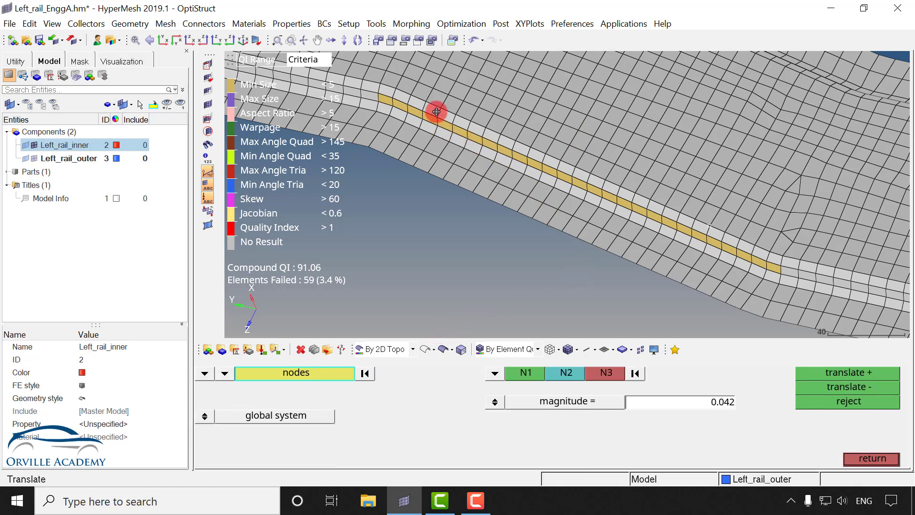
{"action": "left_click_drag", "start_coordinate": [503, 168], "coordinate": [483, 151], "text": "ctrl"}
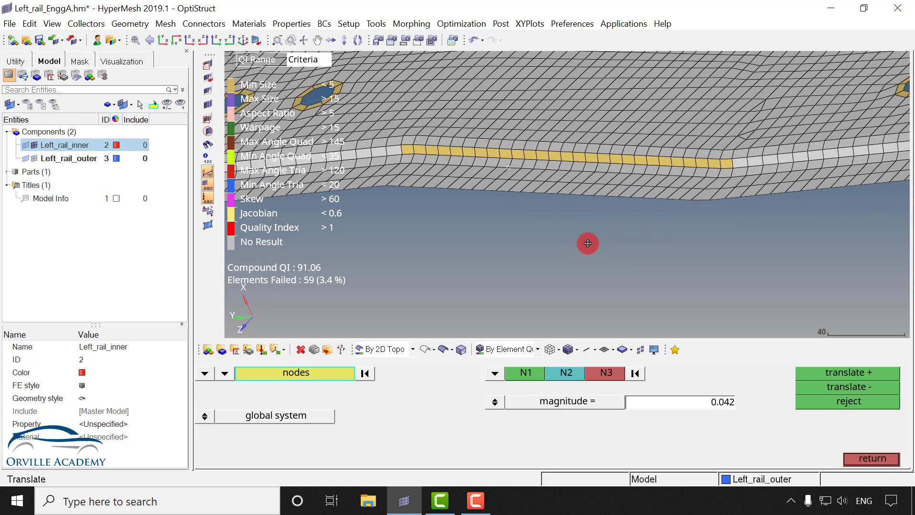
{"action": "left_click_drag", "start_coordinate": [723, 212], "coordinate": [645, 249], "text": "ctrl"}
{"action": "scroll", "coordinate": [621, 303], "scroll_direction": "up", "scroll_amount": 2, "text": "ctrl"}
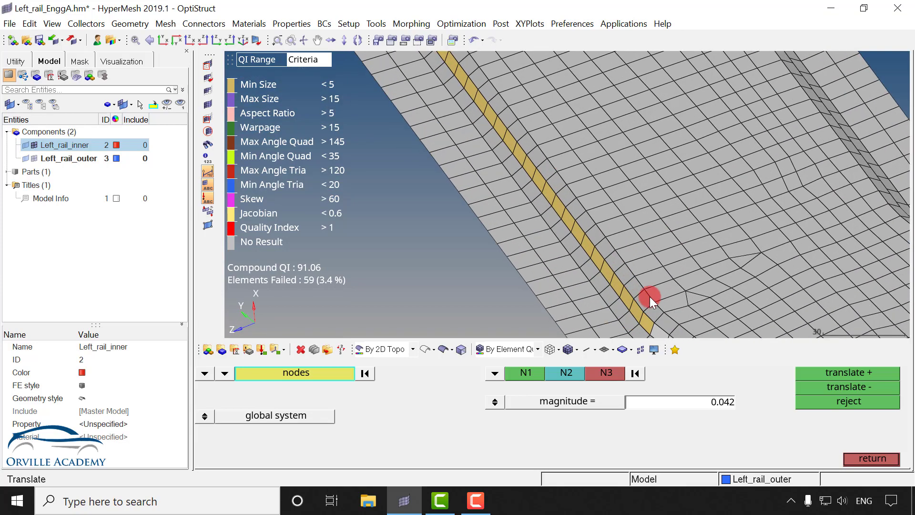
{"action": "right_click_drag", "start_coordinate": [631, 334], "coordinate": [635, 308], "text": "ctrl"}
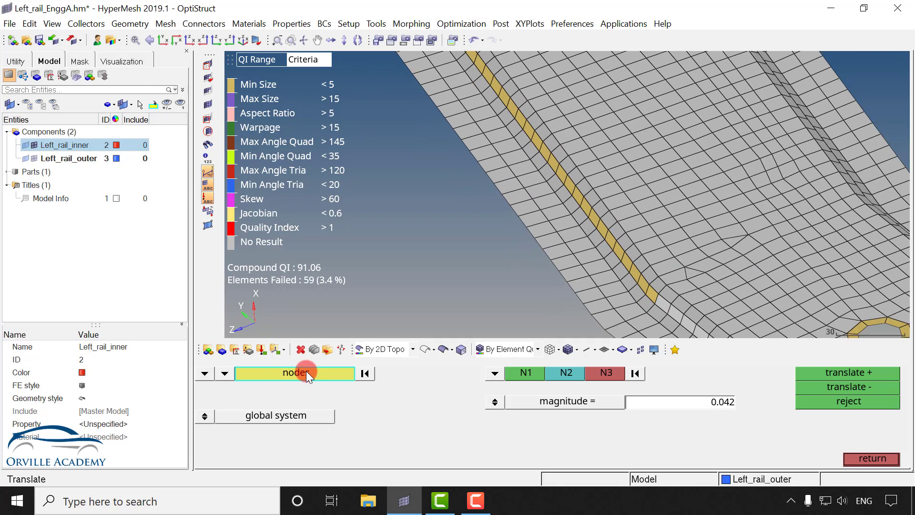
{"action": "left_click", "coordinate": [306, 371]}
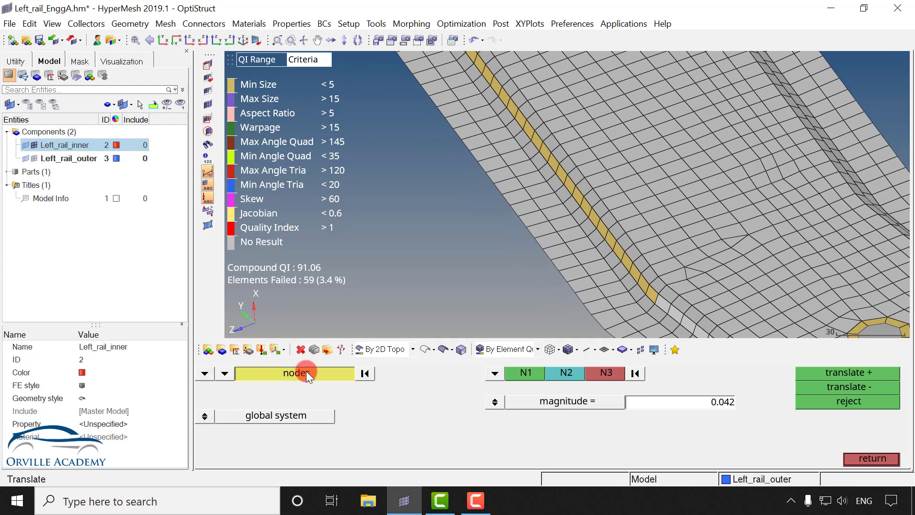
{"action": "left_click", "coordinate": [799, 400]}
{"action": "scroll", "coordinate": [654, 293], "scroll_direction": "up", "scroll_amount": 2}
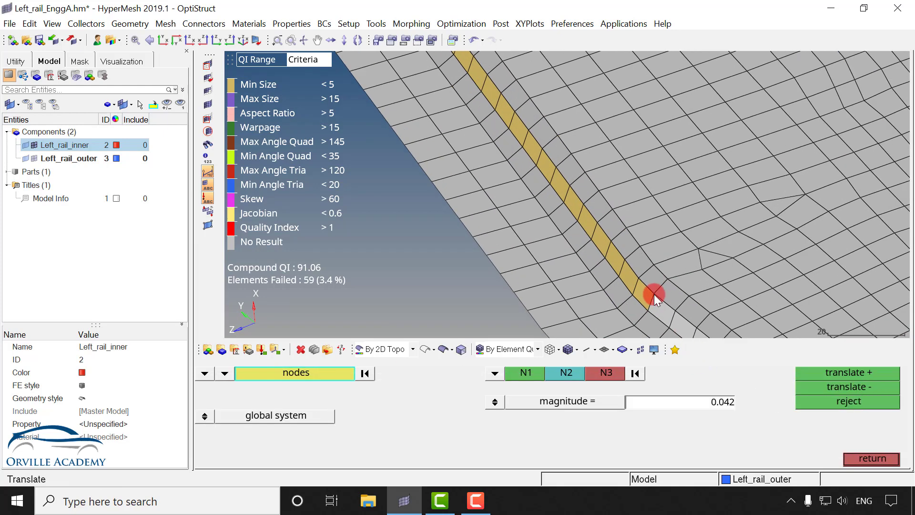
{"action": "left_click", "coordinate": [653, 293]}
{"action": "scroll", "coordinate": [631, 275], "scroll_direction": "down", "scroll_amount": 2}
{"action": "right_click_drag", "start_coordinate": [528, 119], "coordinate": [594, 276], "text": "ctrl"}
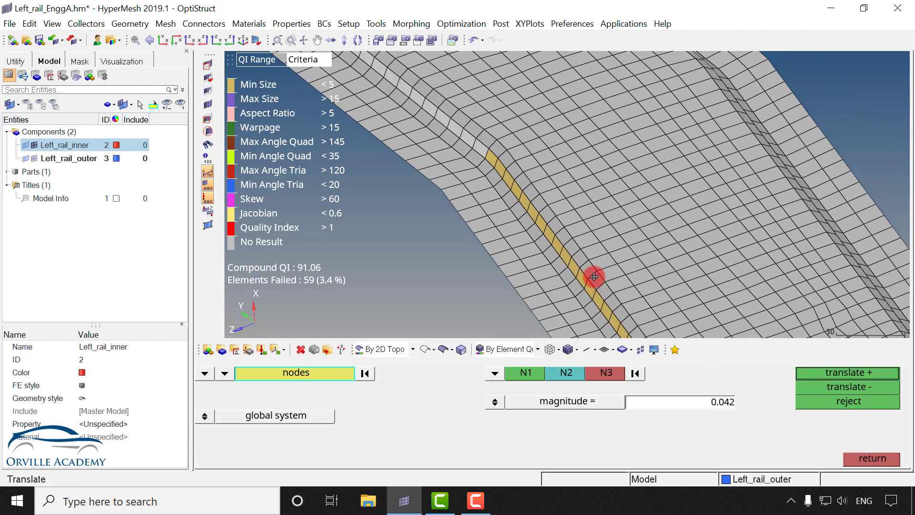
{"action": "scroll", "coordinate": [490, 152], "scroll_direction": "up", "scroll_amount": 2}
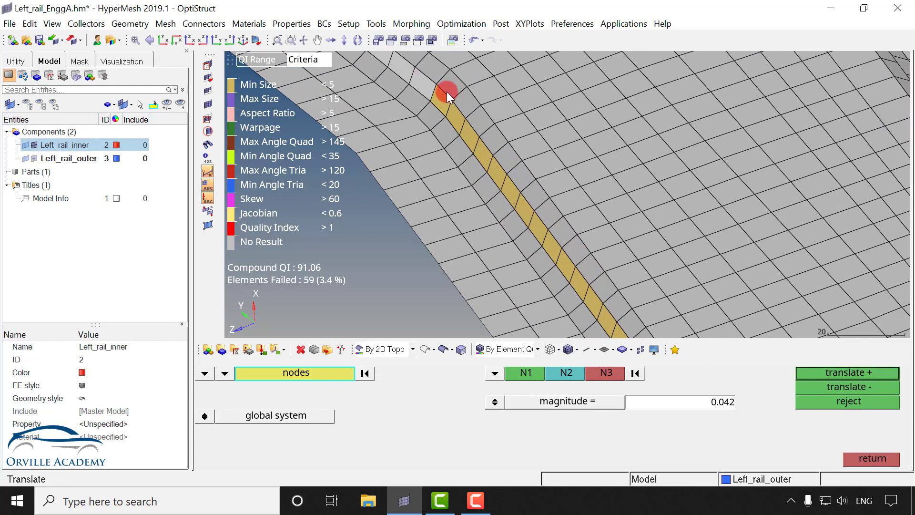
{"action": "left_click", "coordinate": [436, 82]}
Step: Translate the opposite fillet's upper node row by 0.042, directed from a lower-edge node to its upper-edge node, and clear the node selection
{"action": "left_click", "coordinate": [525, 371]}
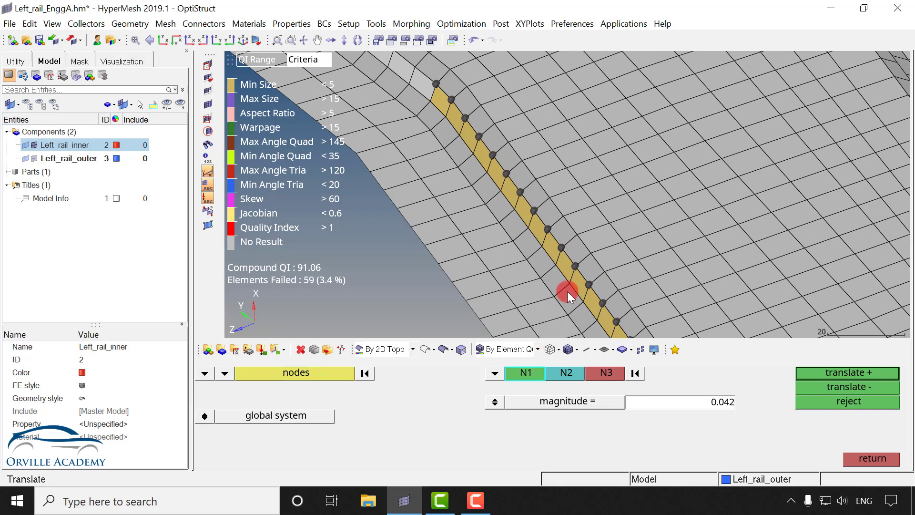
{"action": "left_click", "coordinate": [583, 299]}
{"action": "left_click", "coordinate": [589, 284]}
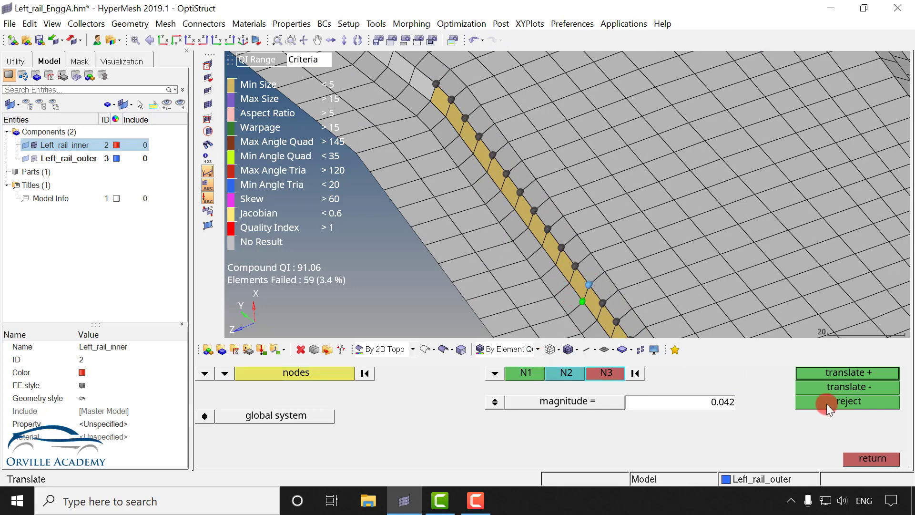
{"action": "left_click", "coordinate": [850, 374]}
{"action": "left_click", "coordinate": [365, 372]}
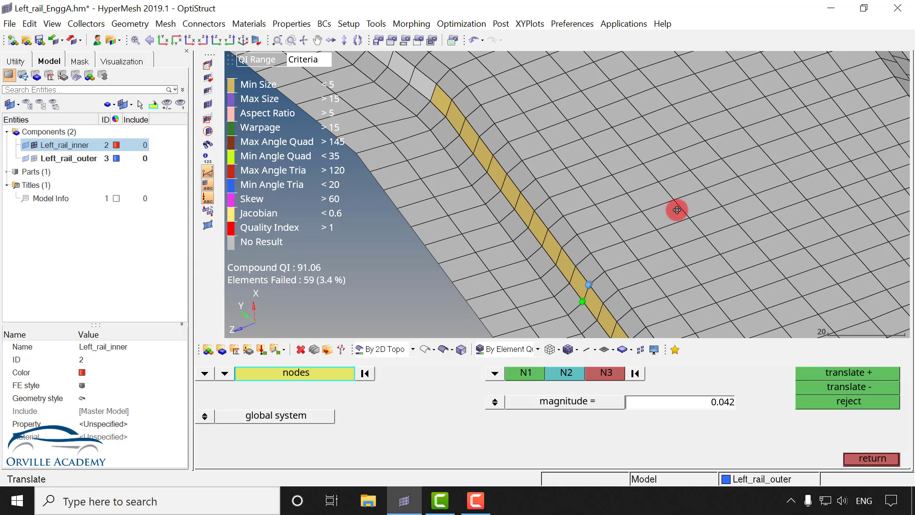
Step: Select by path the node row along the lower edge of the failed elements in the opposite side fillet
{"action": "right_click_drag", "start_coordinate": [650, 206], "coordinate": [632, 138], "text": "ctrl"}
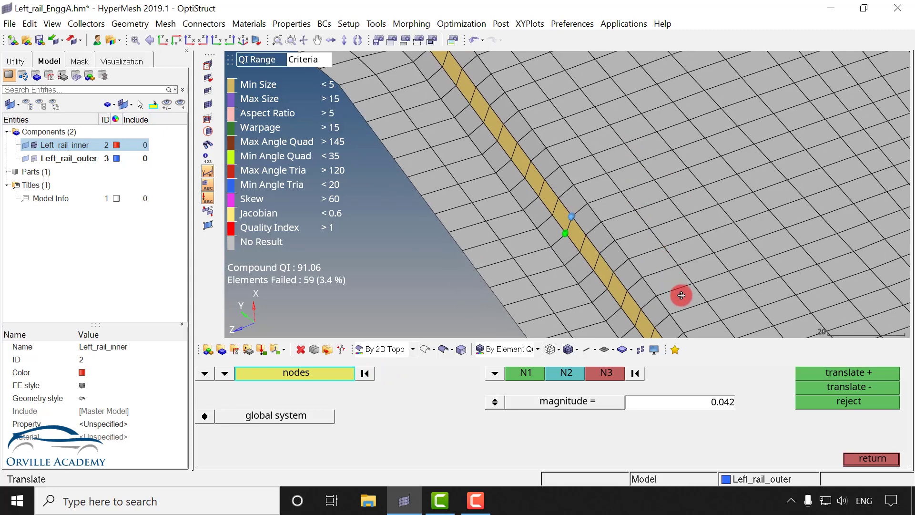
{"action": "scroll", "coordinate": [678, 295], "scroll_direction": "down", "scroll_amount": 6, "text": "ctrl"}
{"action": "scroll", "coordinate": [700, 292], "scroll_direction": "up", "scroll_amount": 4, "text": "ctrl"}
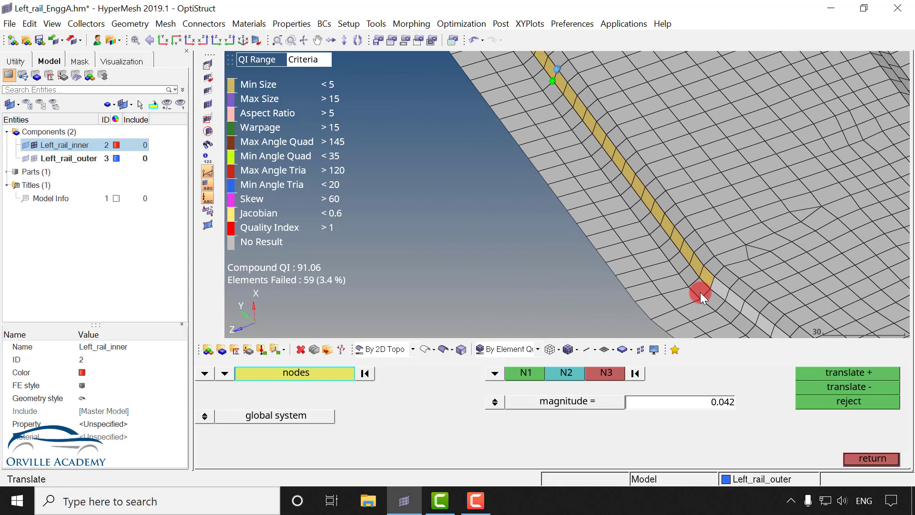
{"action": "left_click", "coordinate": [710, 288]}
{"action": "left_click", "coordinate": [295, 376]}
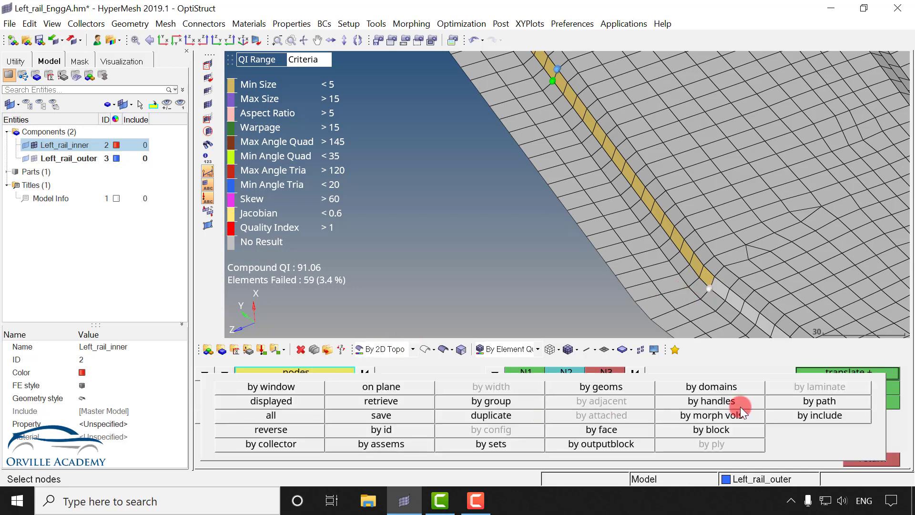
{"action": "left_click", "coordinate": [833, 404]}
{"action": "left_click", "coordinate": [699, 278]}
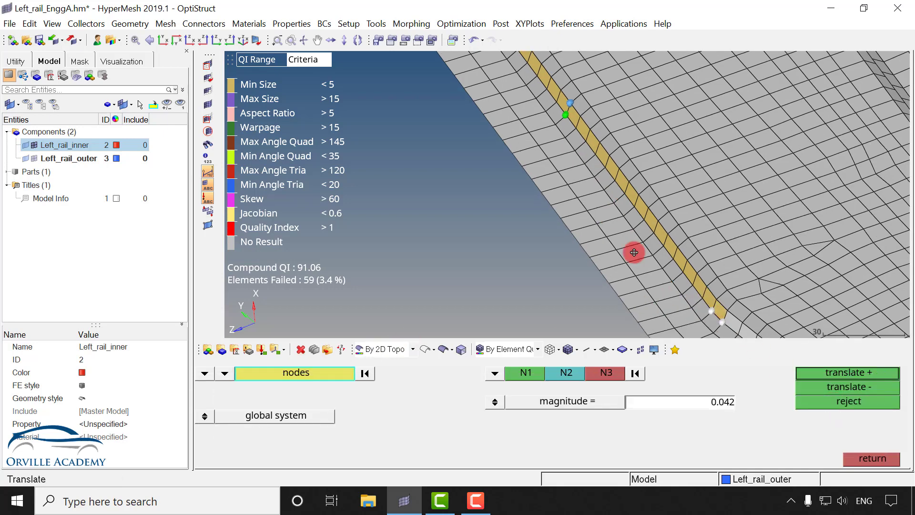
{"action": "right_click_drag", "start_coordinate": [634, 253], "coordinate": [651, 295], "text": "ctrl"}
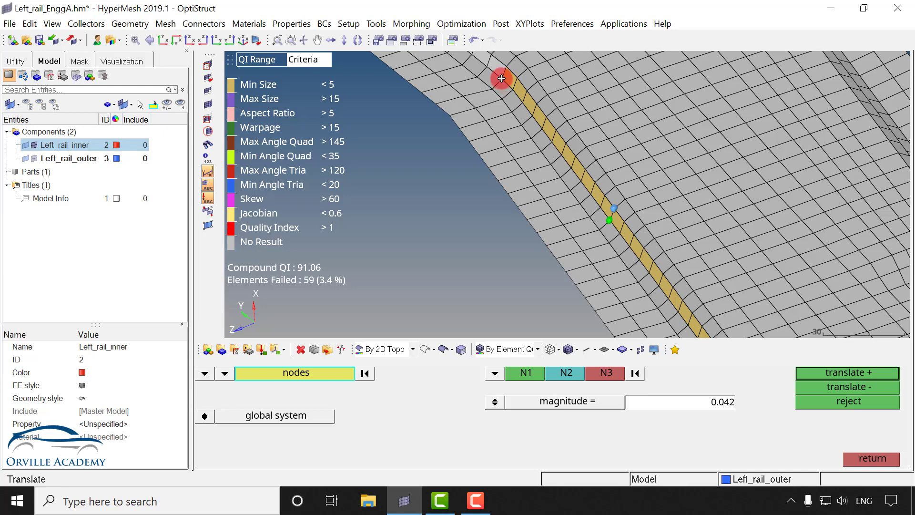
{"action": "right_click_drag", "start_coordinate": [657, 212], "coordinate": [599, 97], "text": "ctrl"}
{"action": "scroll", "coordinate": [678, 280], "scroll_direction": "up", "scroll_amount": 2, "text": "ctrl"}
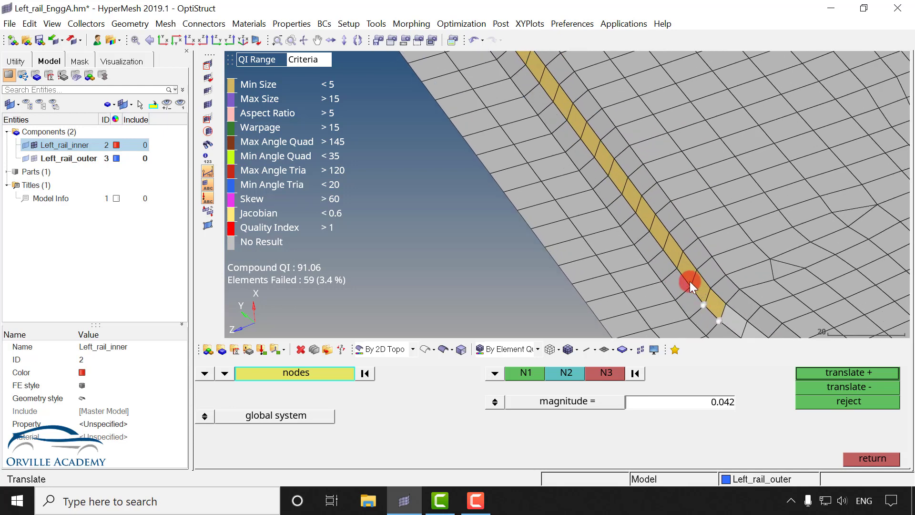
{"action": "left_click", "coordinate": [330, 369]}
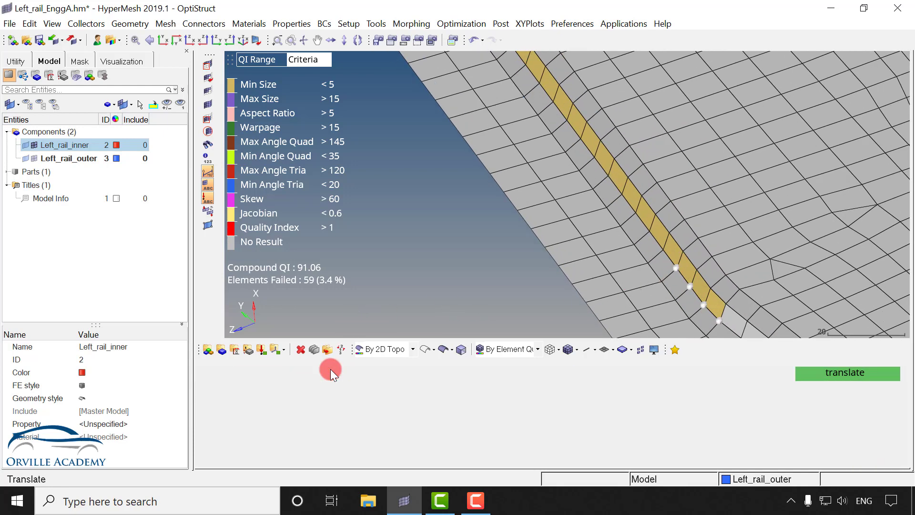
{"action": "left_click", "coordinate": [322, 374]}
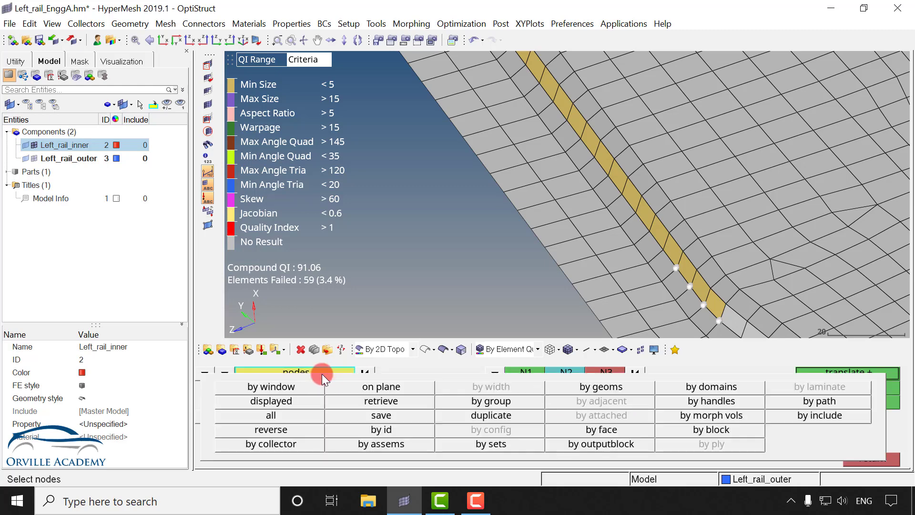
{"action": "left_click", "coordinate": [800, 403]}
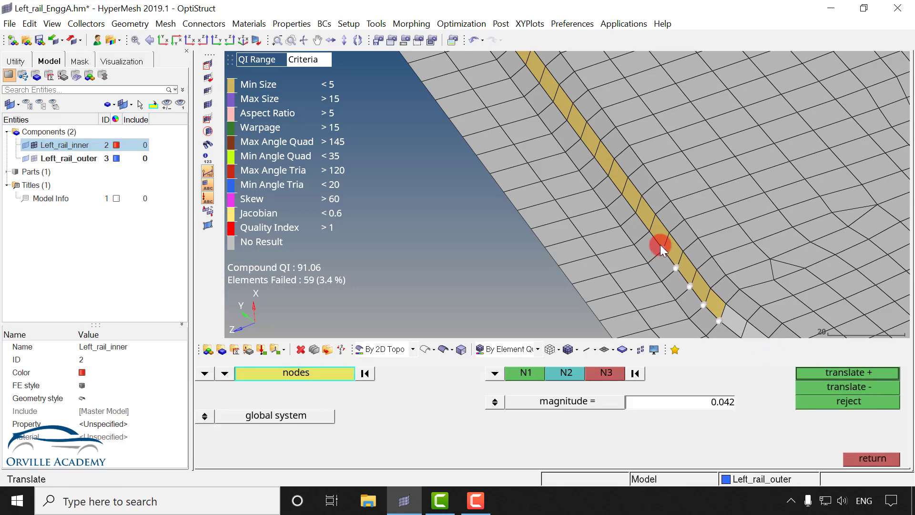
{"action": "right_click_drag", "start_coordinate": [684, 250], "coordinate": [708, 271], "text": "ctrl"}
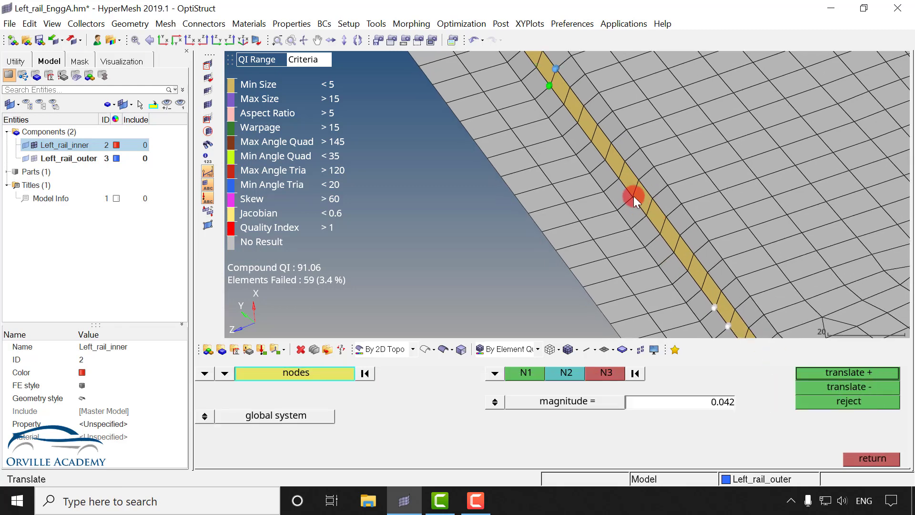
{"action": "left_click", "coordinate": [631, 196]}
{"action": "right_click_drag", "start_coordinate": [531, 60], "coordinate": [642, 203], "text": "ctrl"}
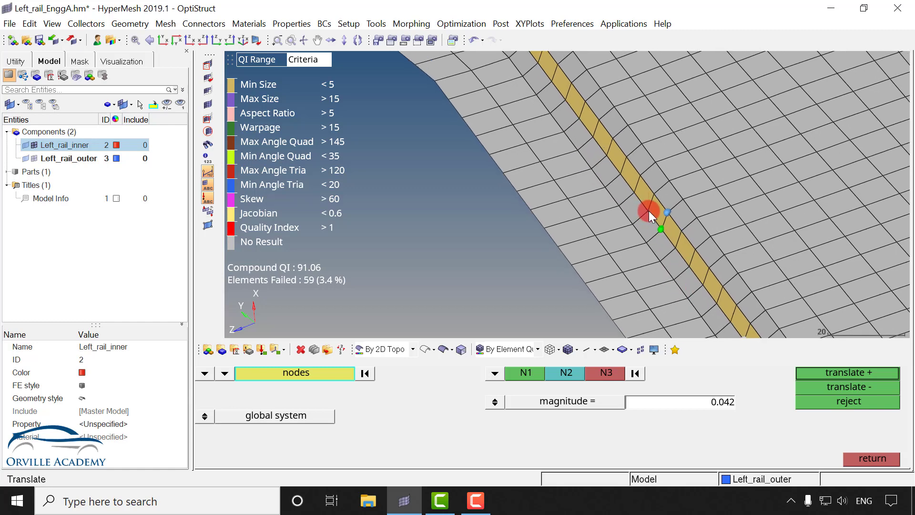
{"action": "left_click", "coordinate": [649, 211]}
{"action": "right_click_drag", "start_coordinate": [576, 127], "coordinate": [617, 223], "text": "ctrl"}
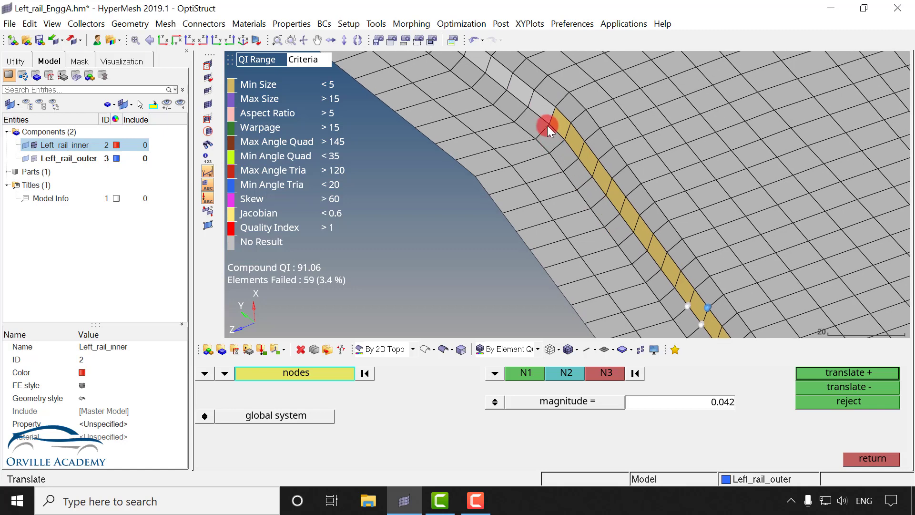
{"action": "left_click", "coordinate": [548, 124]}
Step: Translate the selected lower-edge row twice by 0.042, directed from an upper-edge node to the opposite lower-edge node, and close node translation
{"action": "left_click", "coordinate": [541, 371]}
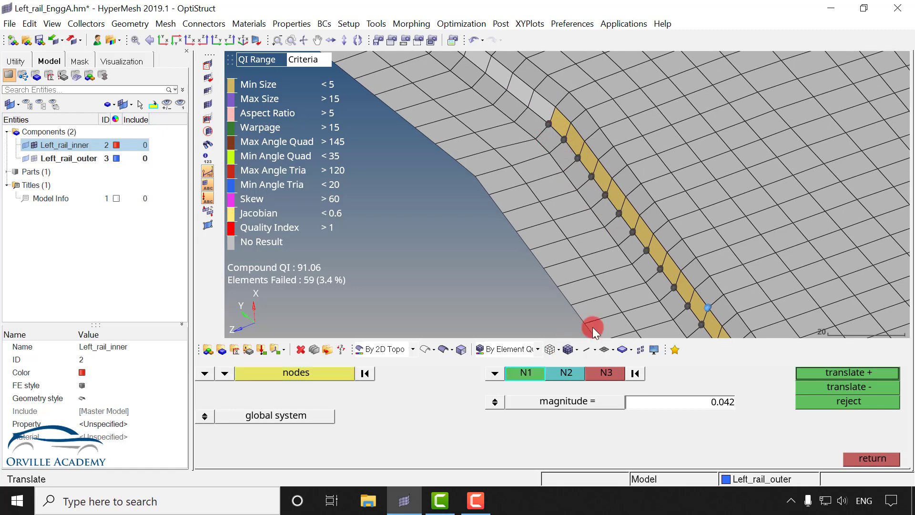
{"action": "scroll", "coordinate": [593, 327], "scroll_direction": "up", "scroll_amount": 2}
{"action": "left_click", "coordinate": [671, 244]}
{"action": "left_click", "coordinate": [662, 267]}
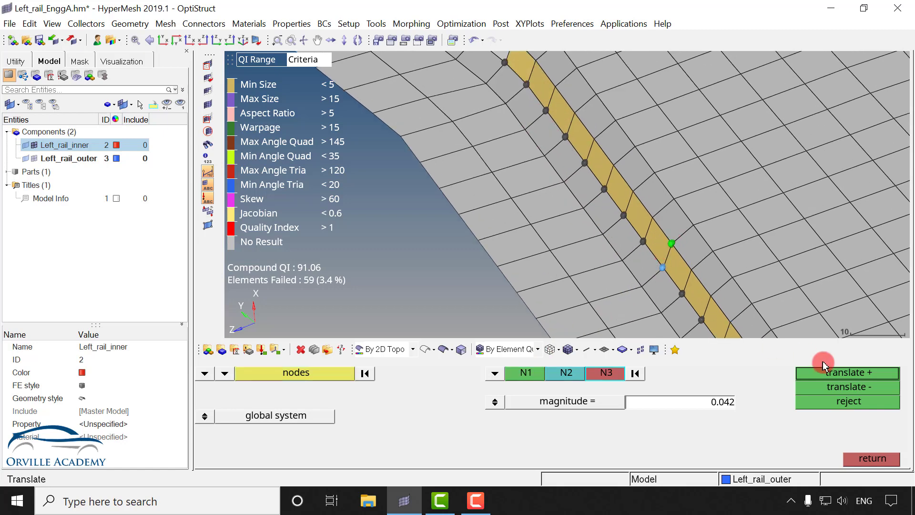
{"action": "left_click", "coordinate": [839, 374]}
{"action": "left_click", "coordinate": [841, 376]}
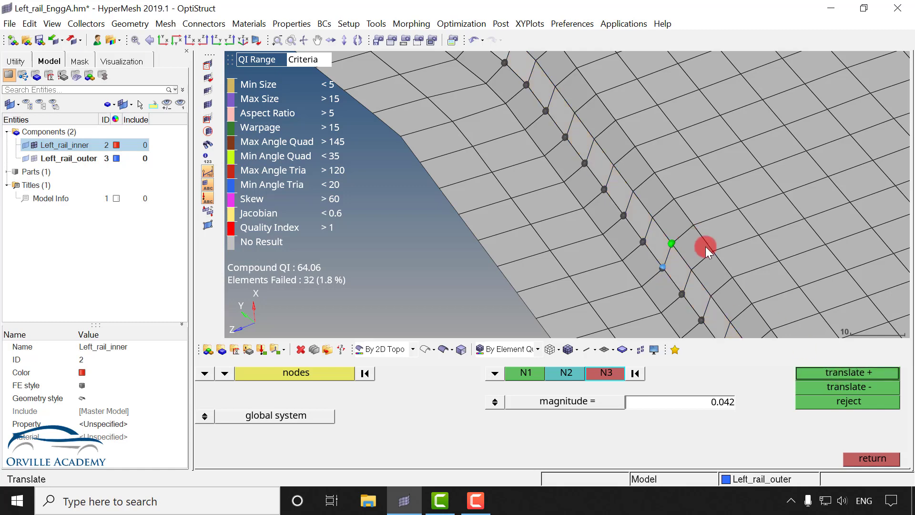
{"action": "scroll", "coordinate": [705, 246], "scroll_direction": "down", "scroll_amount": 5}
{"action": "right_click_drag", "start_coordinate": [764, 205], "coordinate": [703, 177], "text": "ctrl"}
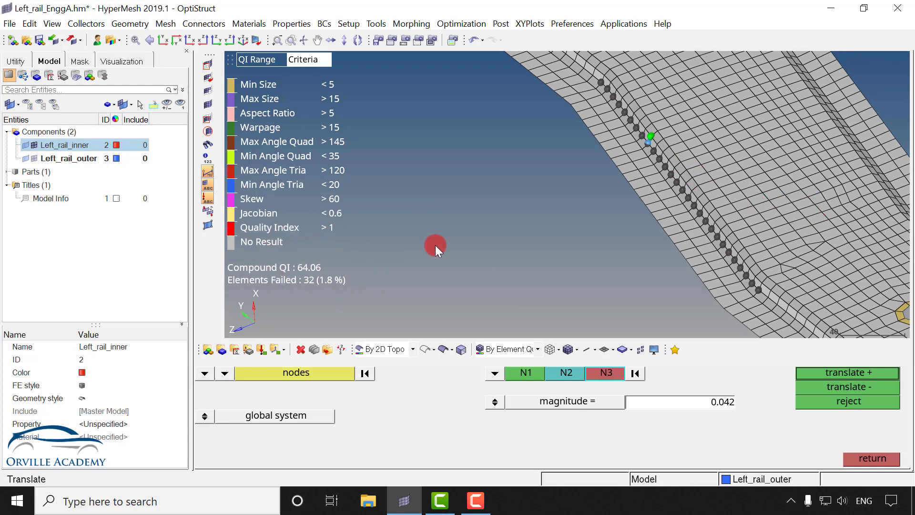
{"action": "scroll", "coordinate": [647, 190], "scroll_direction": "down", "scroll_amount": 5}
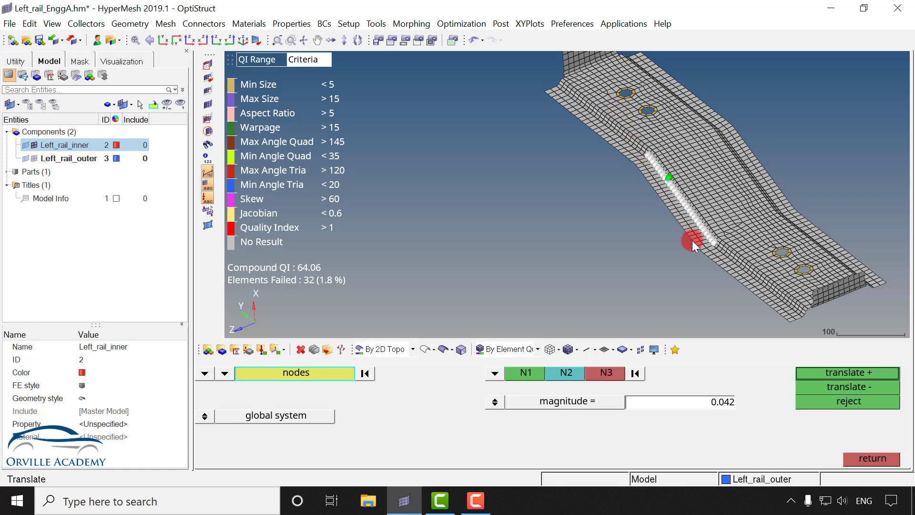
{"action": "left_click", "coordinate": [863, 457]}
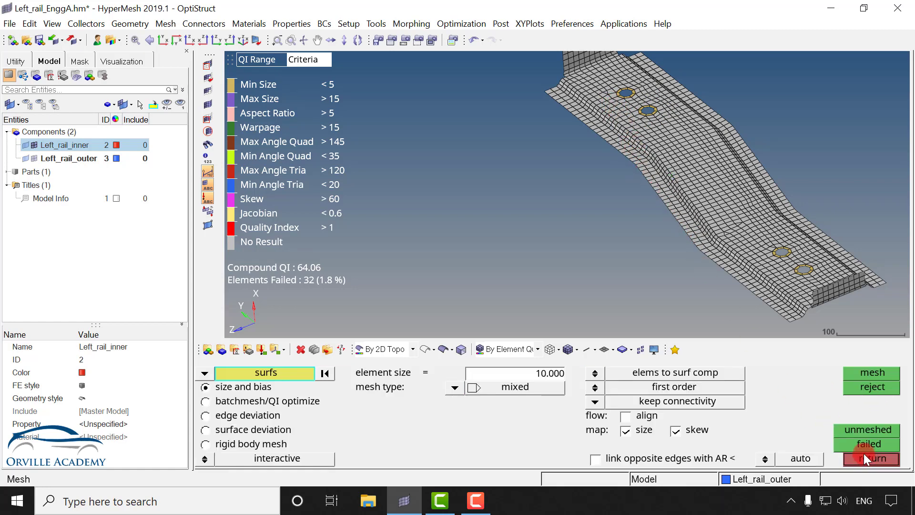
Step: Select all displayed elements for plate smoothing and show the geometry of Left_rail_inner
{"action": "key", "text": "shift+F12"}
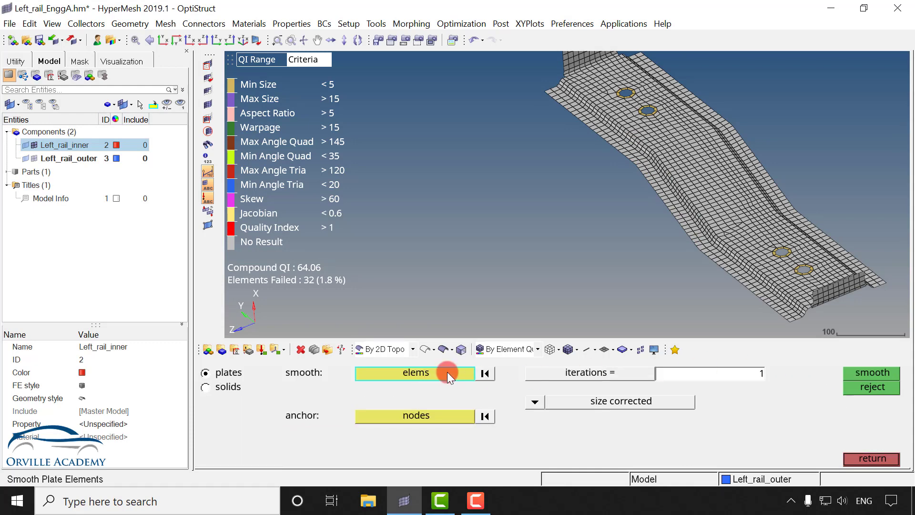
{"action": "left_click", "coordinate": [447, 371]}
{"action": "left_click", "coordinate": [305, 401]}
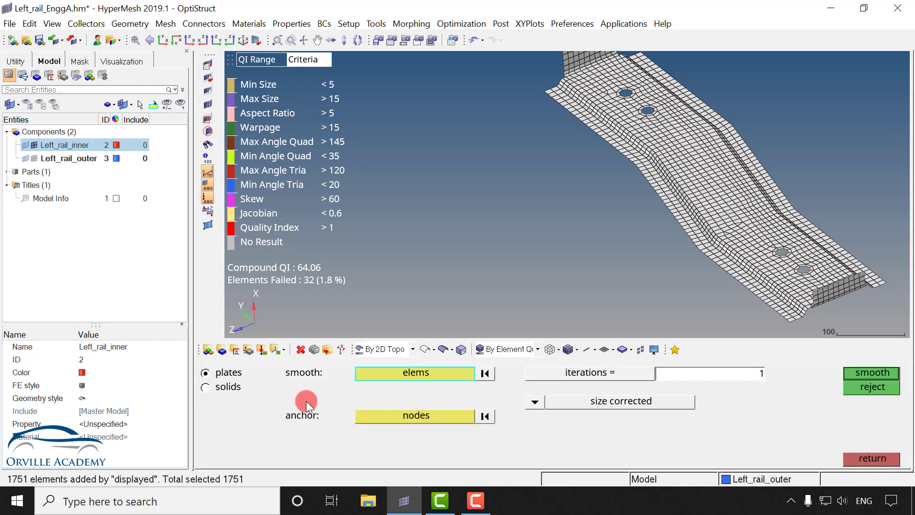
{"action": "left_click", "coordinate": [425, 375]}
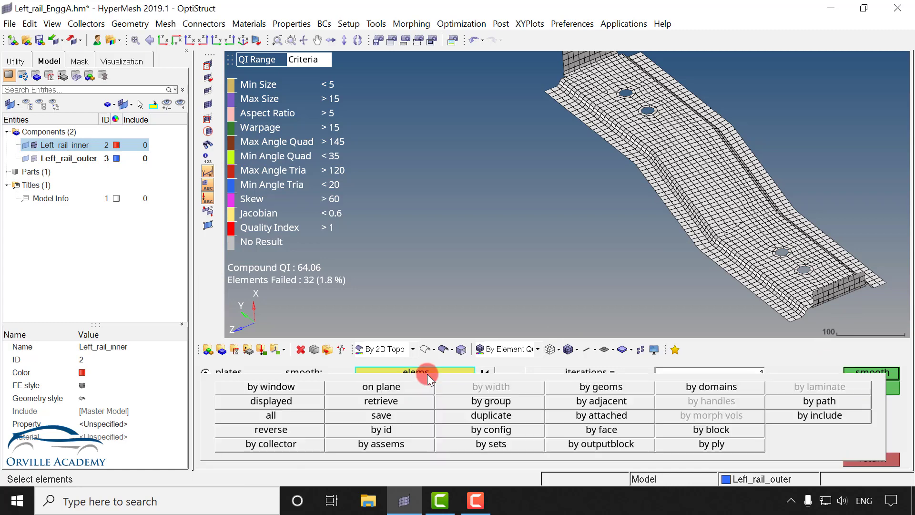
{"action": "left_click", "coordinate": [42, 145]}
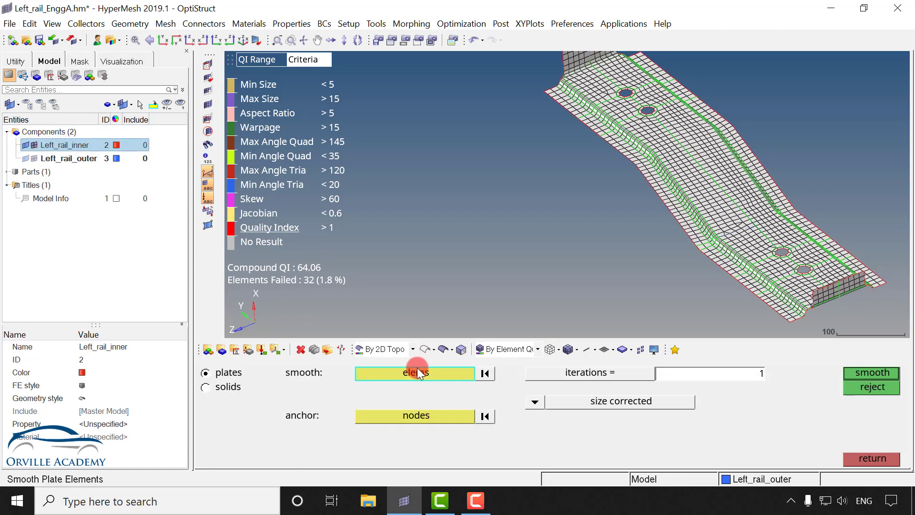
Step: Subtract the elements on the washer surfaces around the holes from the smoothing selection by geometry
{"action": "left_click", "coordinate": [435, 373]}
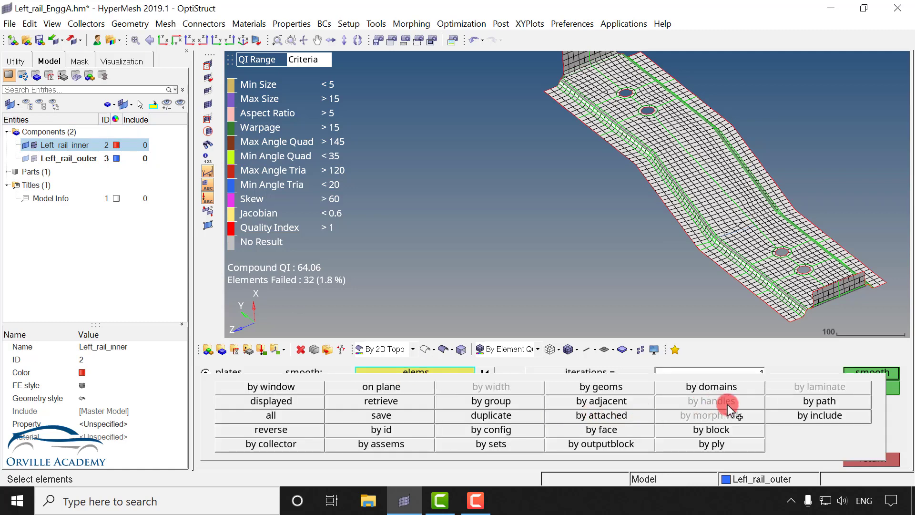
{"action": "left_click", "coordinate": [619, 388]}
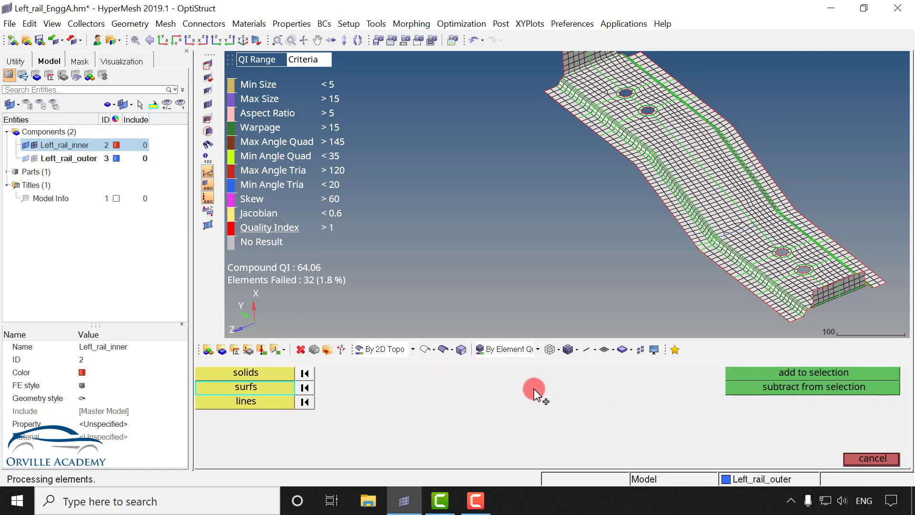
{"action": "scroll", "coordinate": [780, 273], "scroll_direction": "up", "scroll_amount": 6}
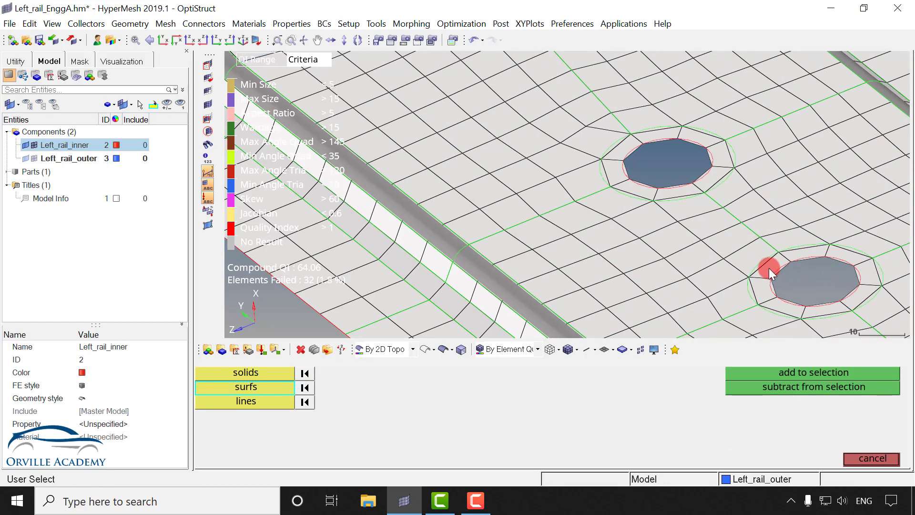
{"action": "scroll", "coordinate": [636, 186], "scroll_direction": "down", "scroll_amount": 4}
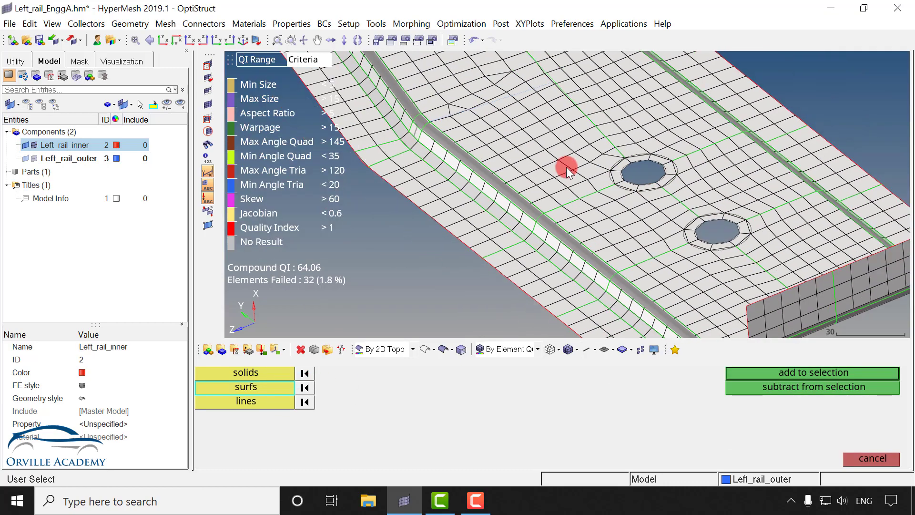
{"action": "left_click_drag", "start_coordinate": [568, 172], "coordinate": [564, 229], "text": "ctrl"}
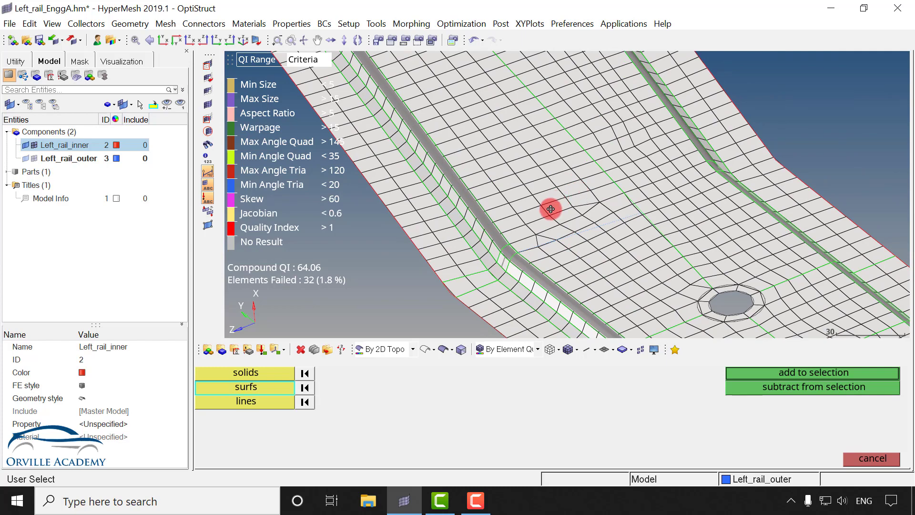
{"action": "scroll", "coordinate": [551, 229], "scroll_direction": "down", "scroll_amount": 5}
{"action": "scroll", "coordinate": [491, 134], "scroll_direction": "up", "scroll_amount": 2}
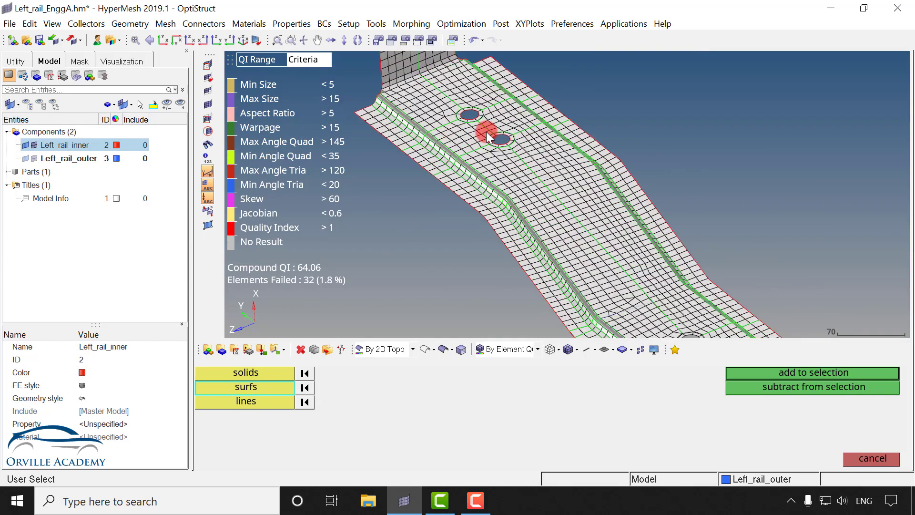
{"action": "scroll", "coordinate": [486, 133], "scroll_direction": "up", "scroll_amount": 3}
{"action": "scroll", "coordinate": [460, 178], "scroll_direction": "up", "scroll_amount": 1}
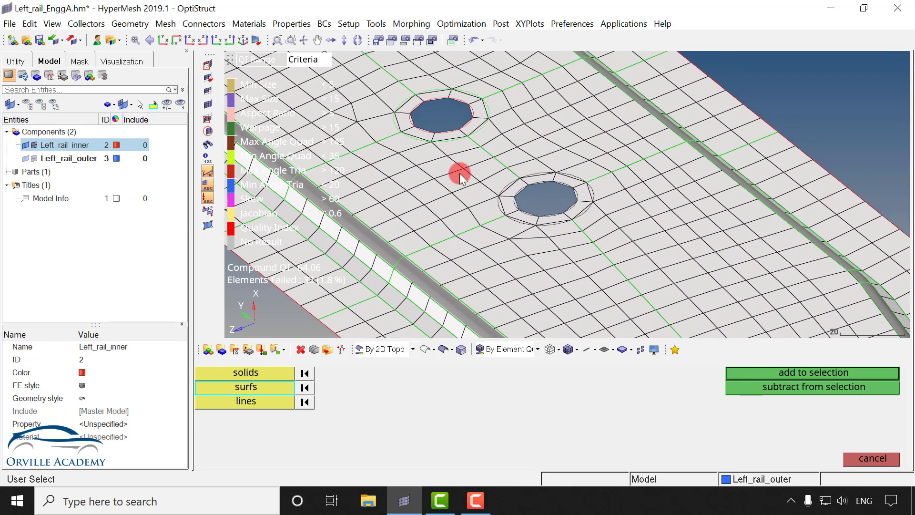
{"action": "left_click", "coordinate": [434, 133]}
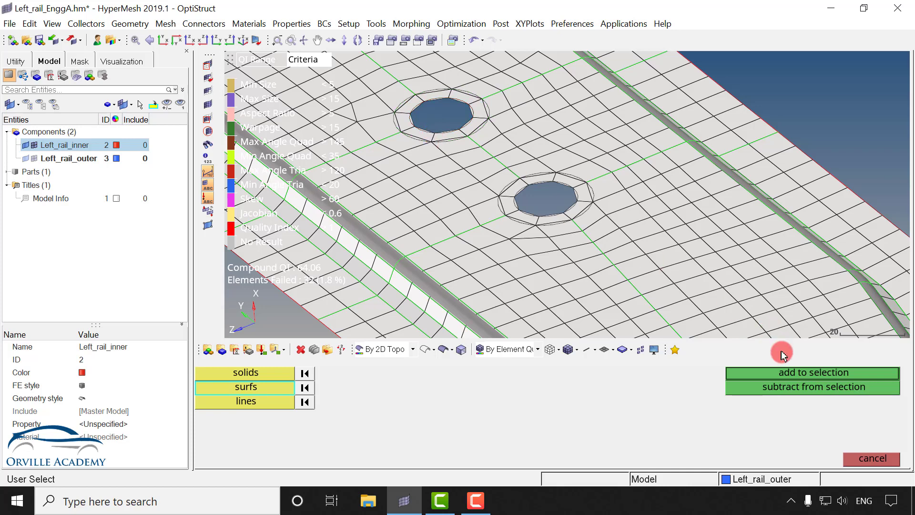
{"action": "left_click", "coordinate": [788, 385]}
{"action": "scroll", "coordinate": [670, 298], "scroll_direction": "down", "scroll_amount": 2}
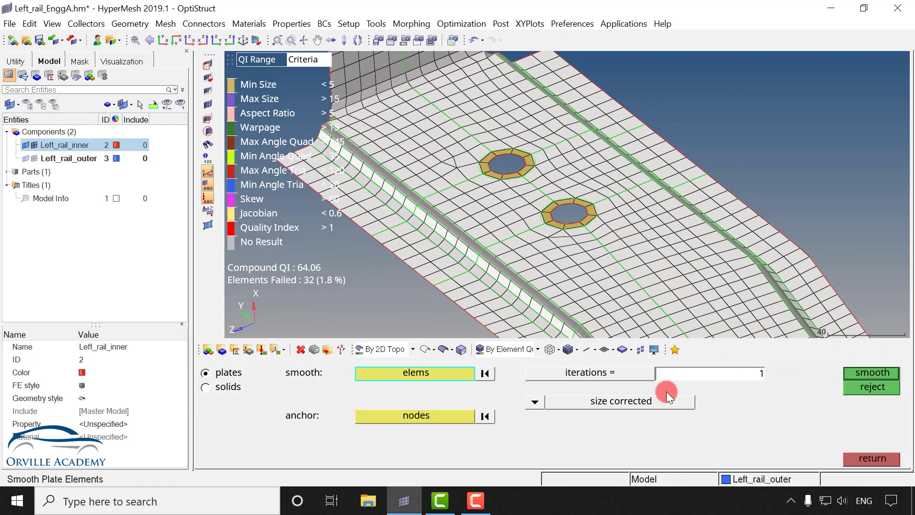
Step: Smooth the selected elements repeatedly with the autodecide method and 1 iteration per pass
{"action": "left_click", "coordinate": [534, 402]}
{"action": "left_click", "coordinate": [532, 388]}
{"action": "scroll", "coordinate": [636, 239], "scroll_direction": "down", "scroll_amount": 2}
{"action": "right_click_drag", "start_coordinate": [687, 247], "coordinate": [618, 205], "text": "ctrl"}
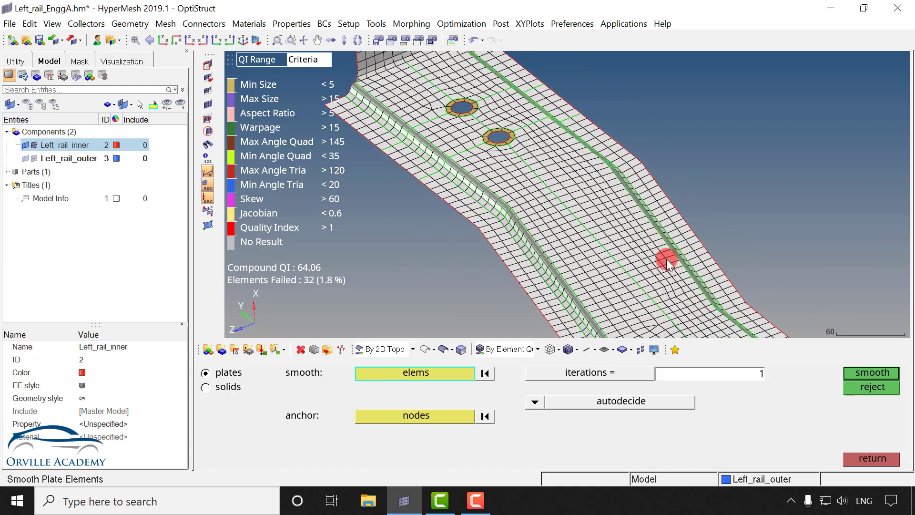
{"action": "left_click", "coordinate": [863, 372]}
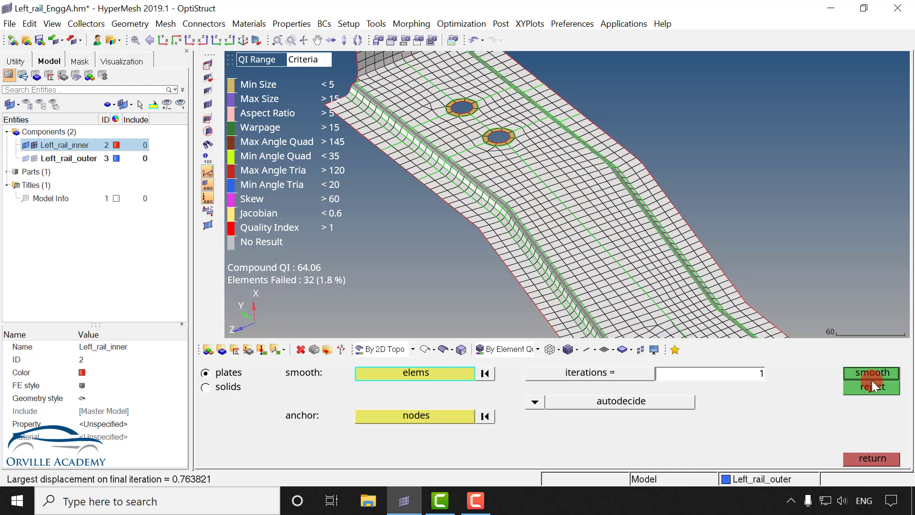
{"action": "left_click", "coordinate": [874, 378]}
{"action": "left_click", "coordinate": [874, 378]}
{"action": "left_click", "coordinate": [874, 378]}
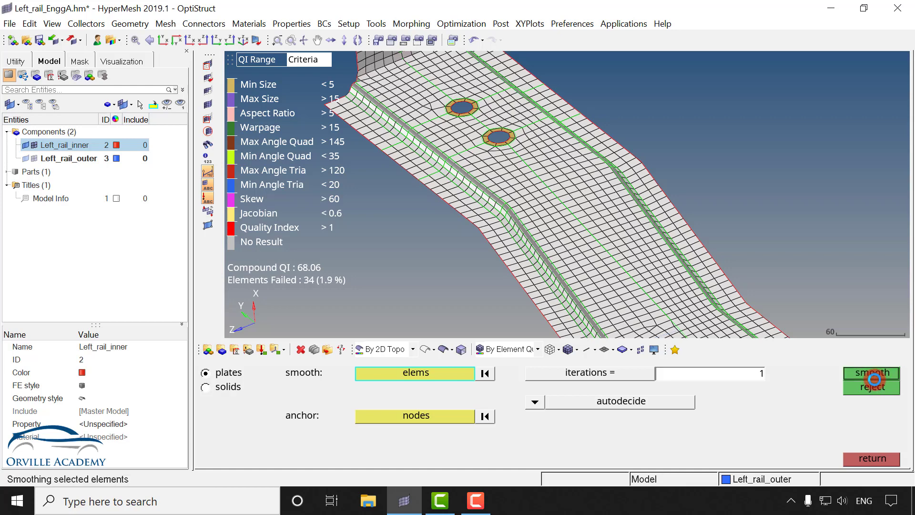
{"action": "left_click", "coordinate": [874, 377]}
{"action": "left_click", "coordinate": [874, 379]}
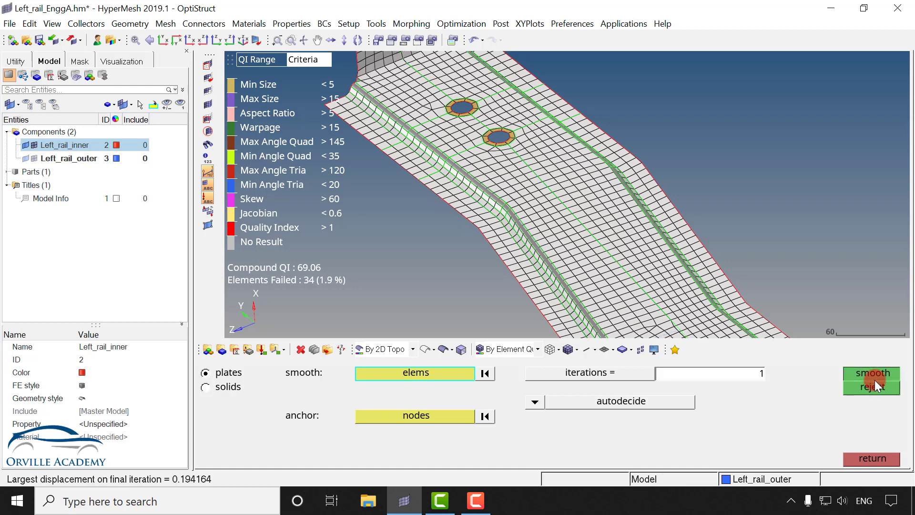
Step: Close the smoothing tool and examine the smoothed rail mesh for remaining failed elements near the holes
{"action": "left_click", "coordinate": [883, 459]}
{"action": "left_click", "coordinate": [618, 267]}
{"action": "right_click_drag", "start_coordinate": [618, 267], "coordinate": [612, 190], "text": "ctrl"}
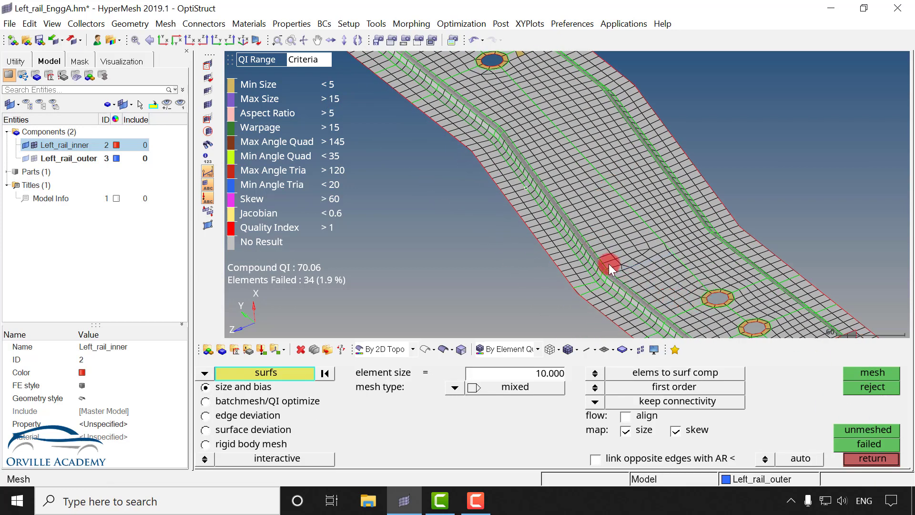
{"action": "right_click_drag", "start_coordinate": [527, 227], "coordinate": [528, 227], "text": "ctrl"}
{"action": "scroll", "coordinate": [583, 217], "scroll_direction": "down", "scroll_amount": 3}
{"action": "left_click_drag", "start_coordinate": [583, 217], "coordinate": [515, 180], "text": "ctrl"}
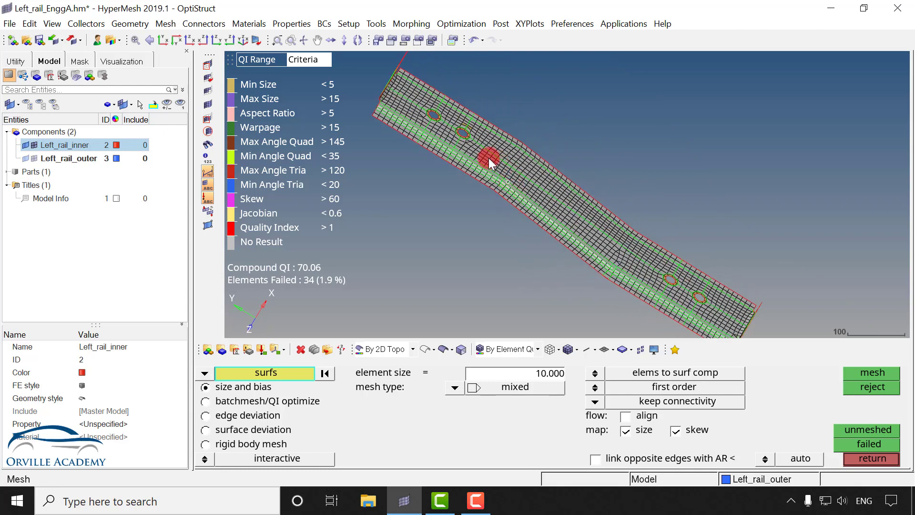
{"action": "left_click_drag", "start_coordinate": [557, 264], "coordinate": [484, 176], "text": "ctrl"}
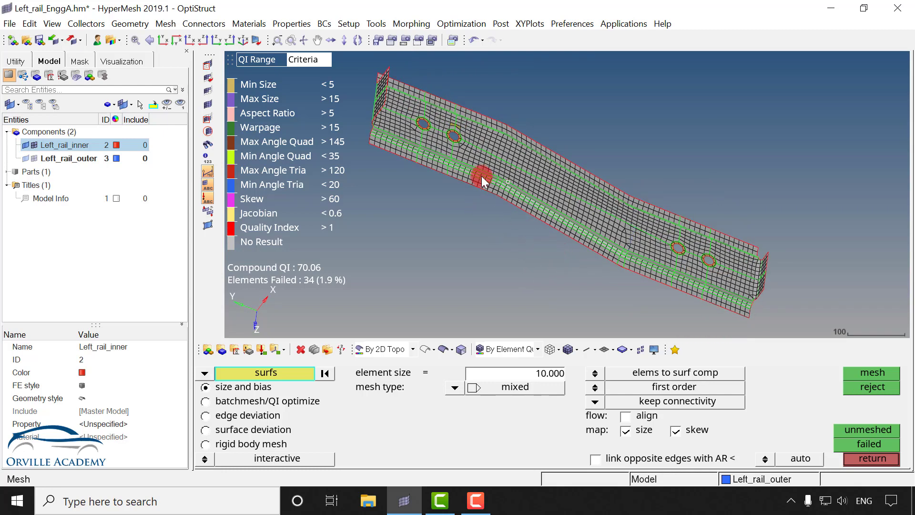
{"action": "scroll", "coordinate": [496, 177], "scroll_direction": "up", "scroll_amount": 3}
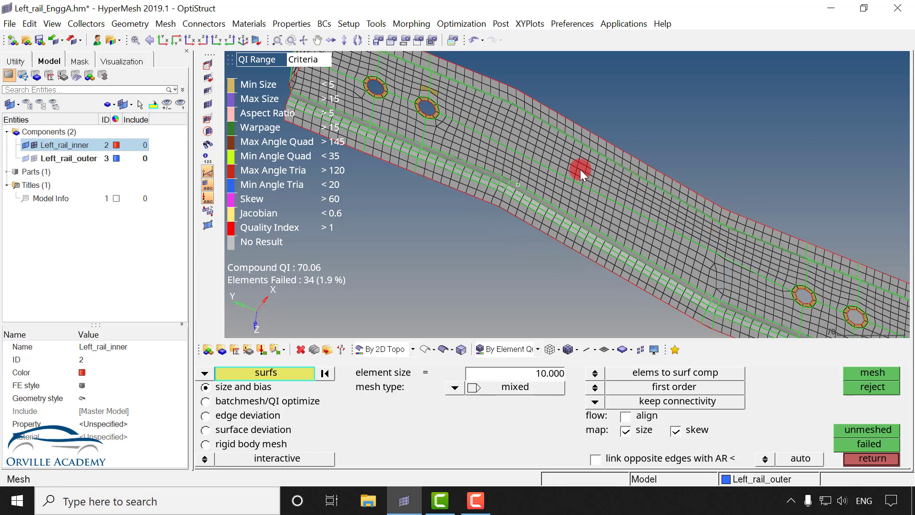
{"action": "scroll", "coordinate": [428, 91], "scroll_direction": "up", "scroll_amount": 5}
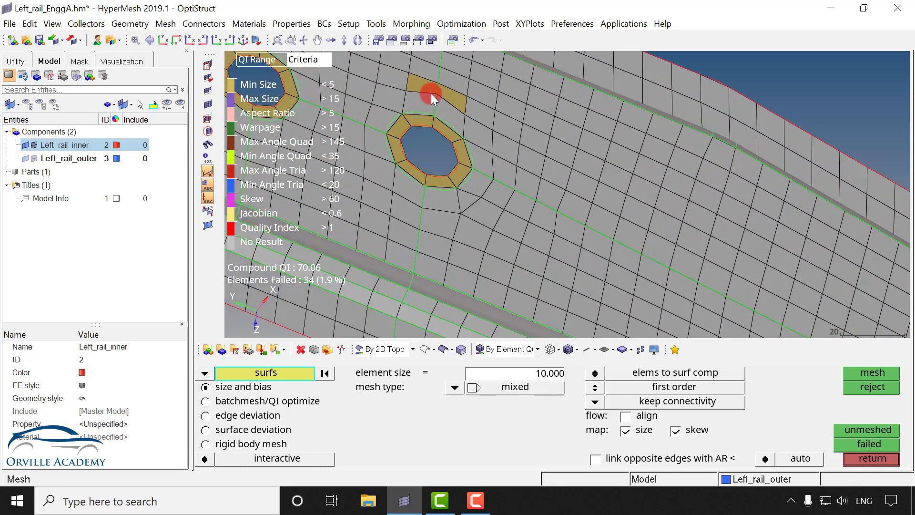
Step: In Quality Index, place the node shared by the two undersized elements above the second hole closer to the hole, along the surface
{"action": "left_click", "coordinate": [858, 458]}
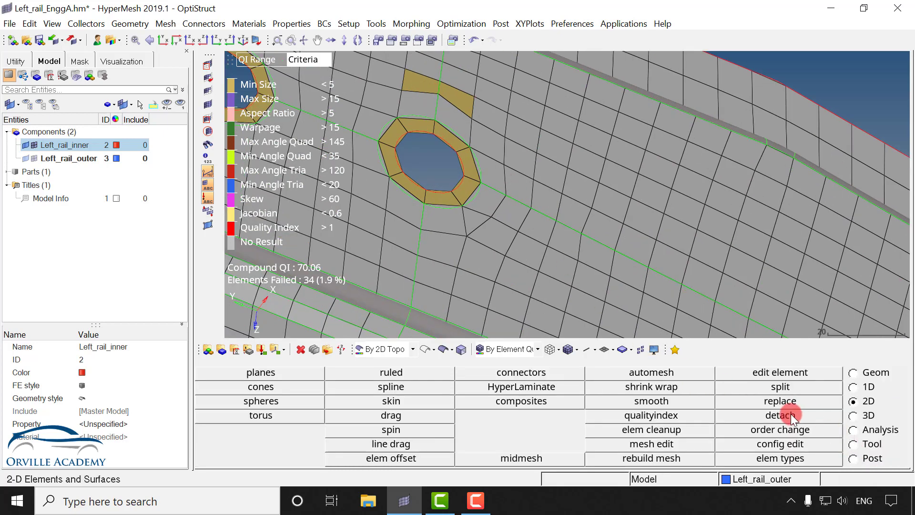
{"action": "left_click", "coordinate": [646, 416]}
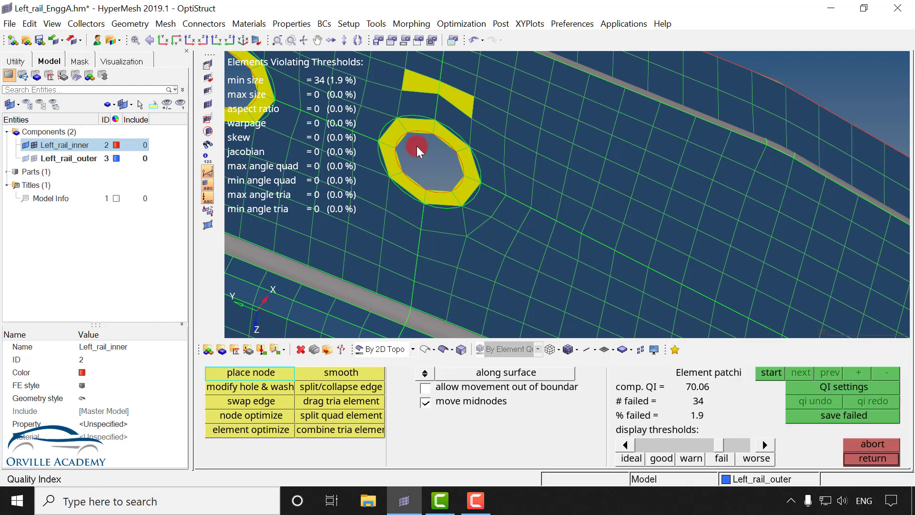
{"action": "left_click", "coordinate": [436, 93]}
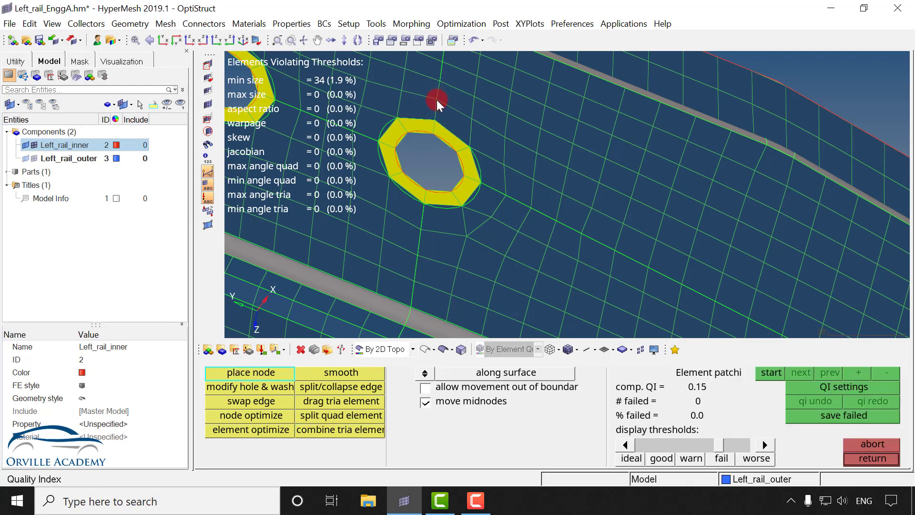
{"action": "left_click_drag", "start_coordinate": [437, 100], "coordinate": [438, 105]}
Step: Force an edge swap on the distorted elements just below the second hole's washer
{"action": "scroll", "coordinate": [505, 165], "scroll_direction": "down", "scroll_amount": 3, "text": "ctrl"}
{"action": "right_click_drag", "start_coordinate": [487, 222], "coordinate": [667, 207], "text": "ctrl"}
{"action": "scroll", "coordinate": [629, 203], "scroll_direction": "up", "scroll_amount": 2, "text": "ctrl"}
{"action": "scroll", "coordinate": [594, 191], "scroll_direction": "down", "scroll_amount": 4, "text": "ctrl"}
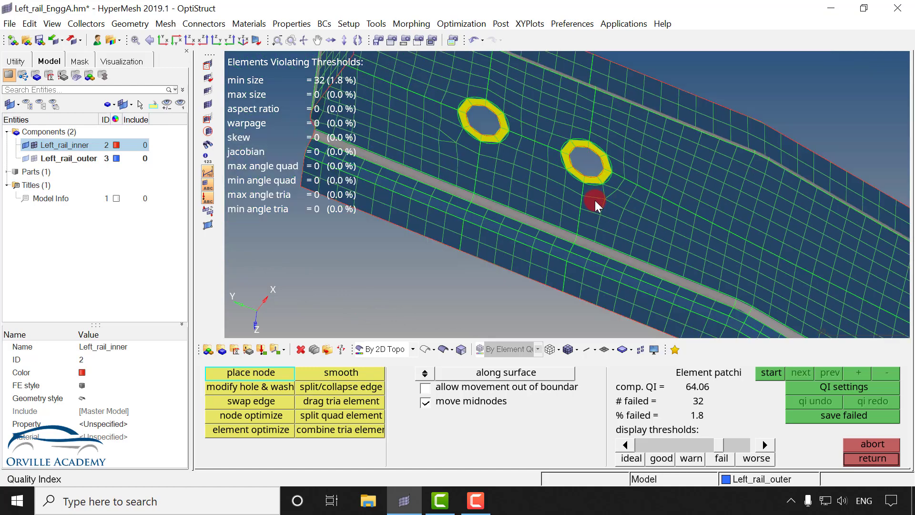
{"action": "scroll", "coordinate": [598, 188], "scroll_direction": "up", "scroll_amount": 4, "text": "ctrl"}
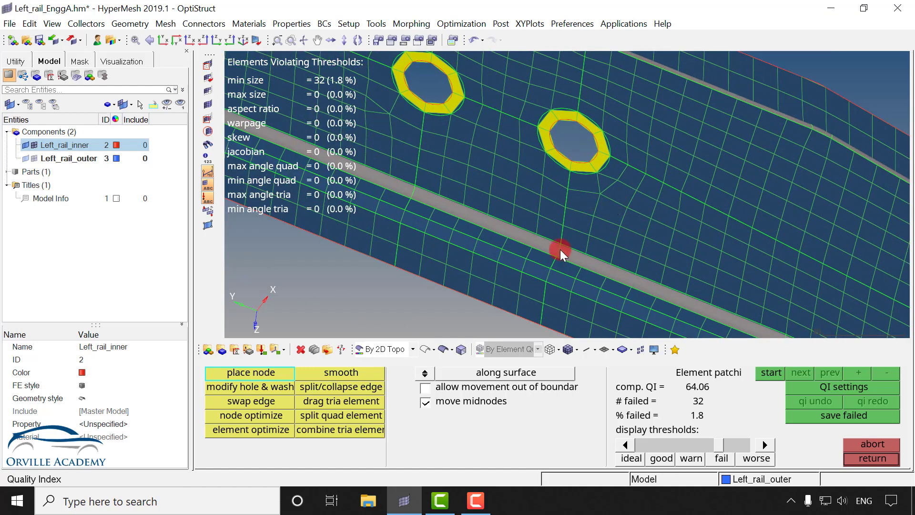
{"action": "left_click", "coordinate": [251, 401]}
{"action": "scroll", "coordinate": [610, 184], "scroll_direction": "up", "scroll_amount": 2, "text": "ctrl"}
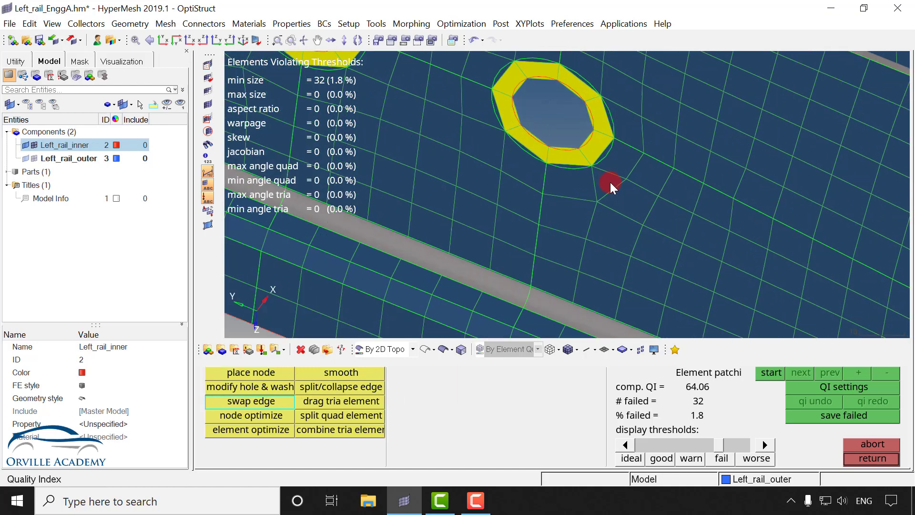
{"action": "left_click", "coordinate": [613, 190]}
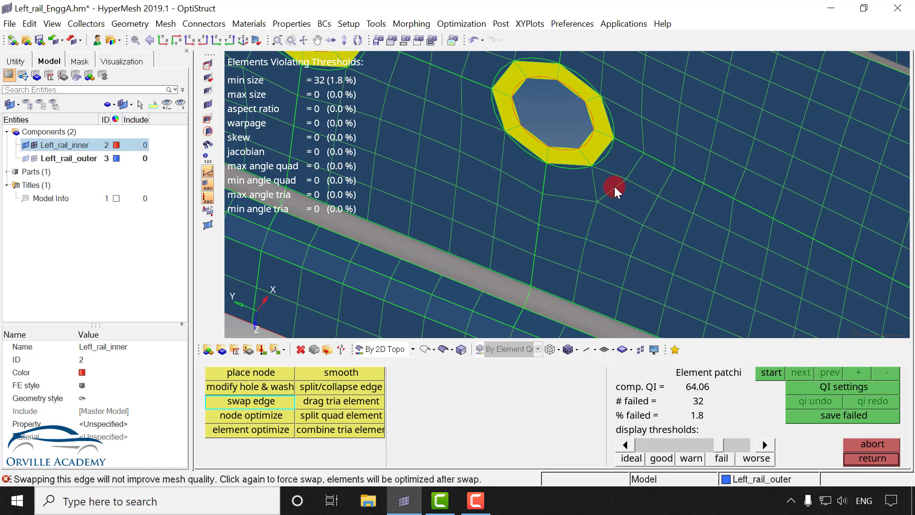
{"action": "left_click", "coordinate": [613, 188]}
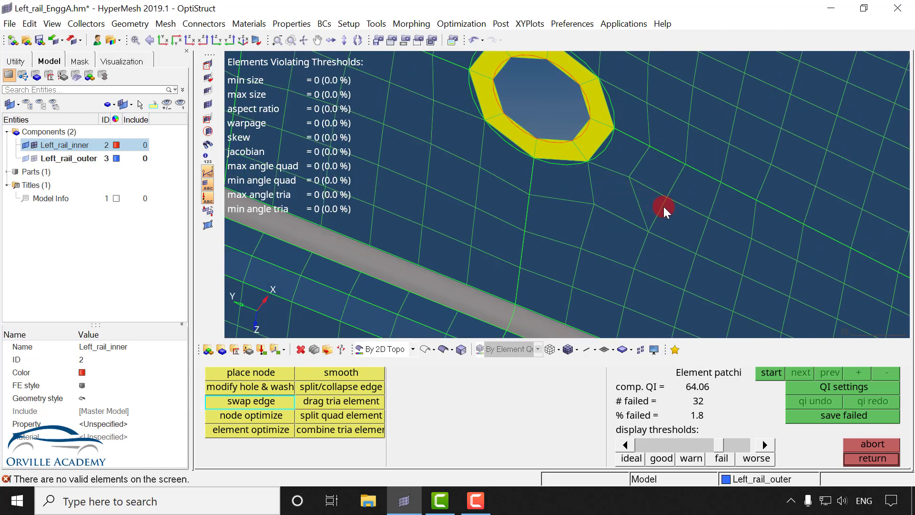
Step: Move the tria element below the second hole down to the fillet edge, with merge trias enabled
{"action": "right_click_drag", "start_coordinate": [681, 251], "coordinate": [709, 186], "text": "ctrl"}
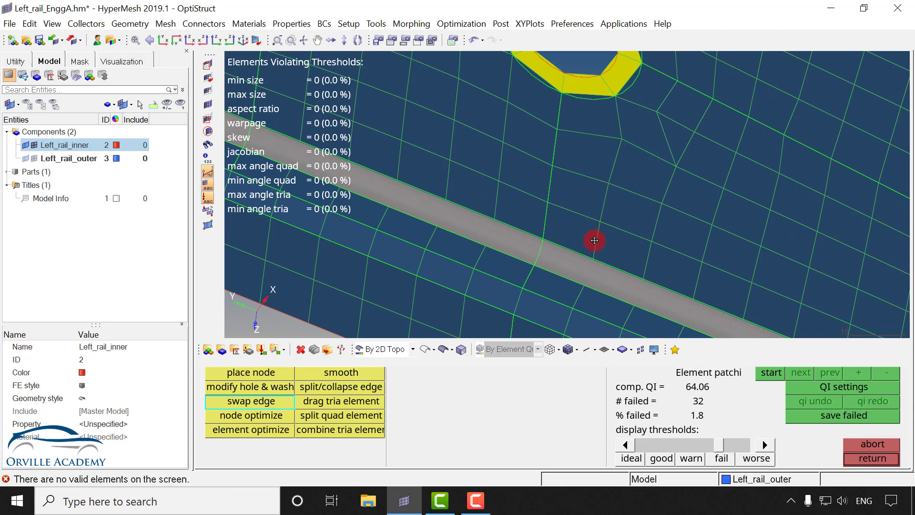
{"action": "left_click", "coordinate": [334, 402]}
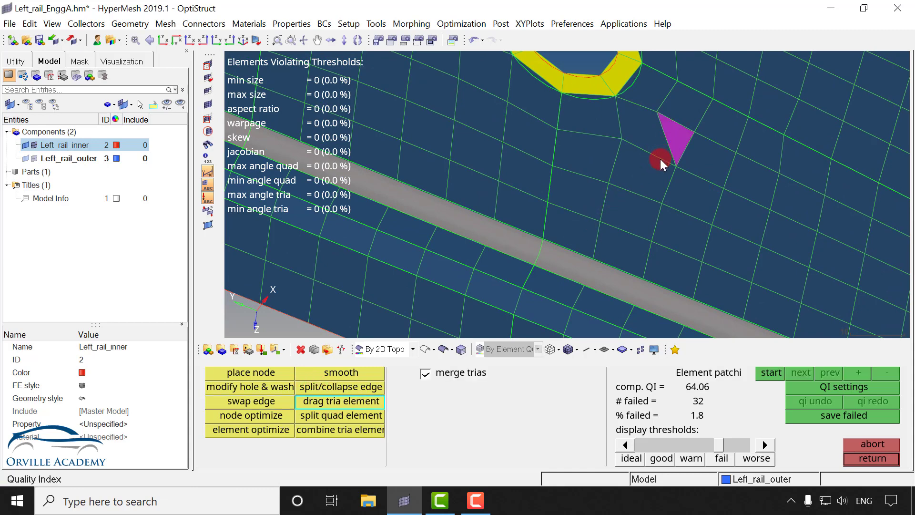
{"action": "left_click_drag", "start_coordinate": [660, 159], "coordinate": [634, 264]}
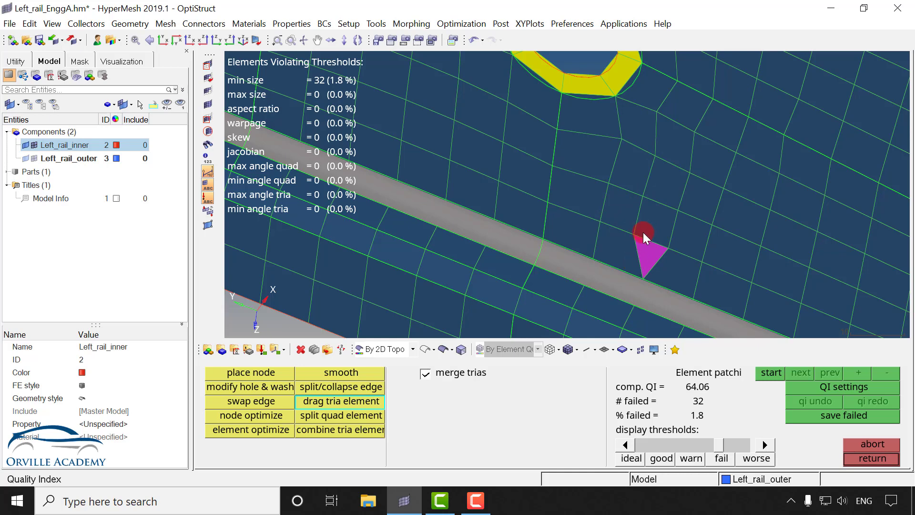
Step: Hide the Left_rail_inner geometry and move the tria element across the fillet to the flange's outer free edge
{"action": "scroll", "coordinate": [643, 234], "scroll_direction": "down", "scroll_amount": 1, "text": "ctrl"}
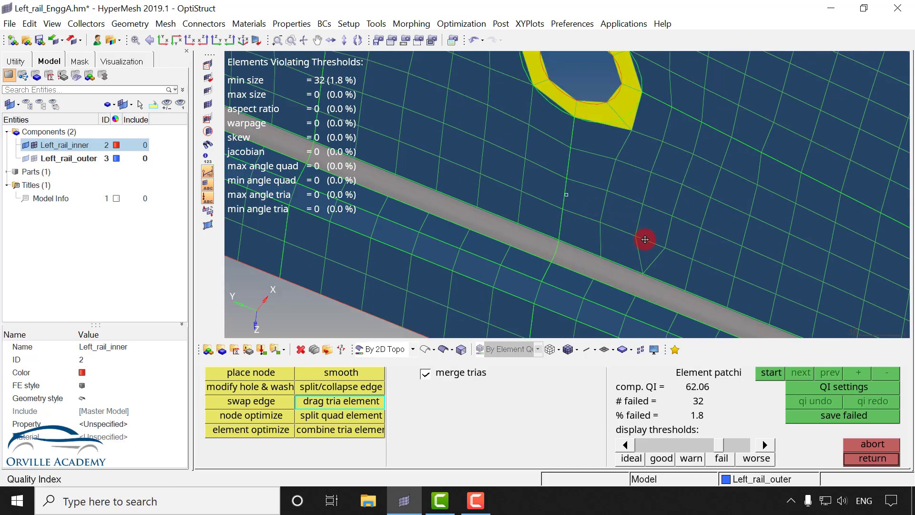
{"action": "left_click_drag", "start_coordinate": [645, 239], "coordinate": [637, 239], "text": "ctrl"}
{"action": "left_click_drag", "start_coordinate": [574, 243], "coordinate": [580, 239], "text": "ctrl"}
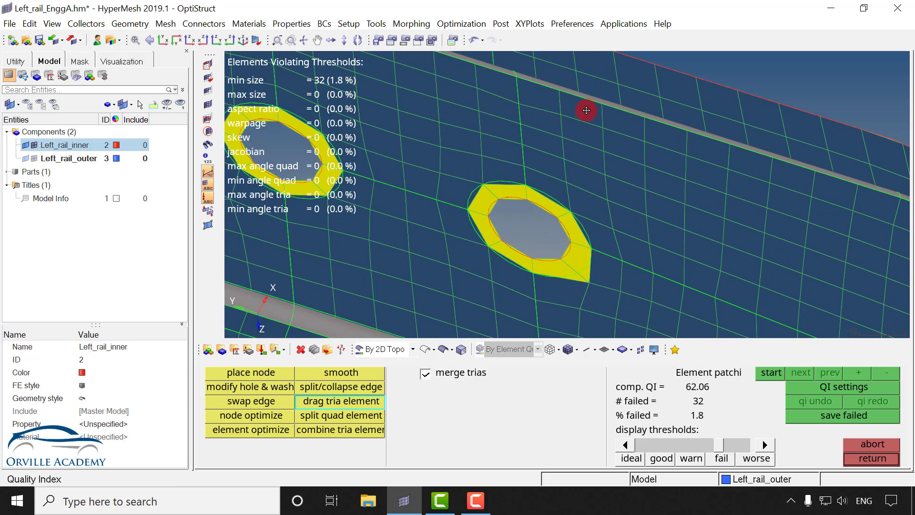
{"action": "left_click_drag", "start_coordinate": [586, 110], "coordinate": [571, 222], "text": "ctrl"}
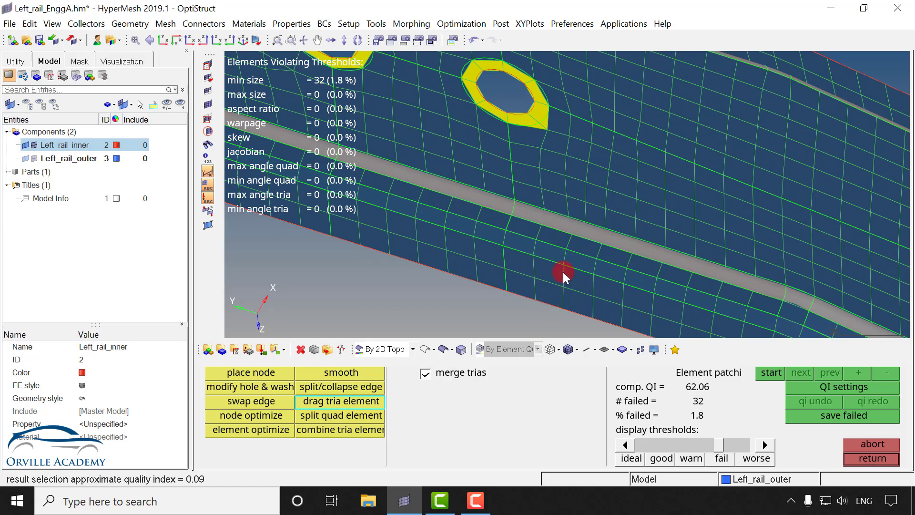
{"action": "left_click_drag", "start_coordinate": [558, 292], "coordinate": [553, 191], "text": "ctrl"}
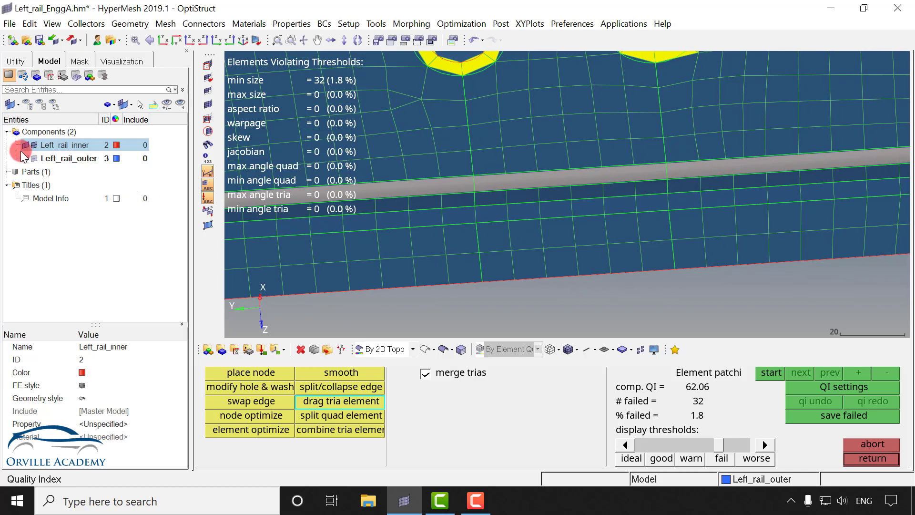
{"action": "left_click", "coordinate": [81, 162], "text": "ctrl"}
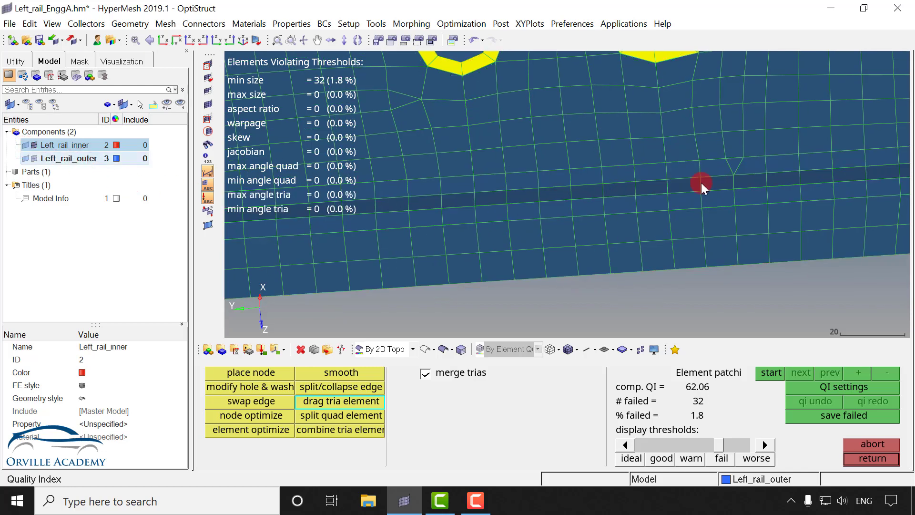
{"action": "left_click", "coordinate": [735, 164]}
{"action": "left_click_drag", "start_coordinate": [735, 164], "coordinate": [737, 280]}
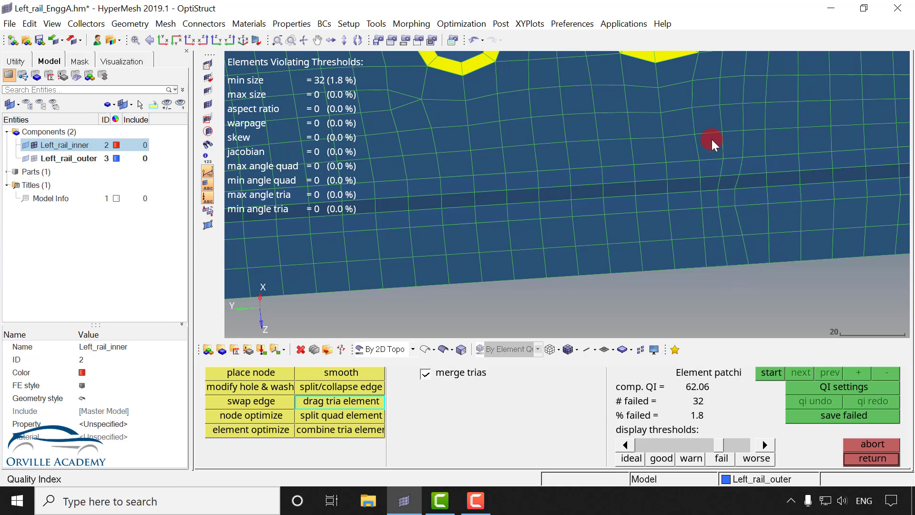
Step: Show the Left_rail_inner geometry and project the second hole's displaced washer node onto the washer line along the line normal
{"action": "right_click_drag", "start_coordinate": [695, 131], "coordinate": [675, 269], "text": "ctrl"}
{"action": "scroll", "coordinate": [675, 177], "scroll_direction": "up", "scroll_amount": 3, "text": "ctrl"}
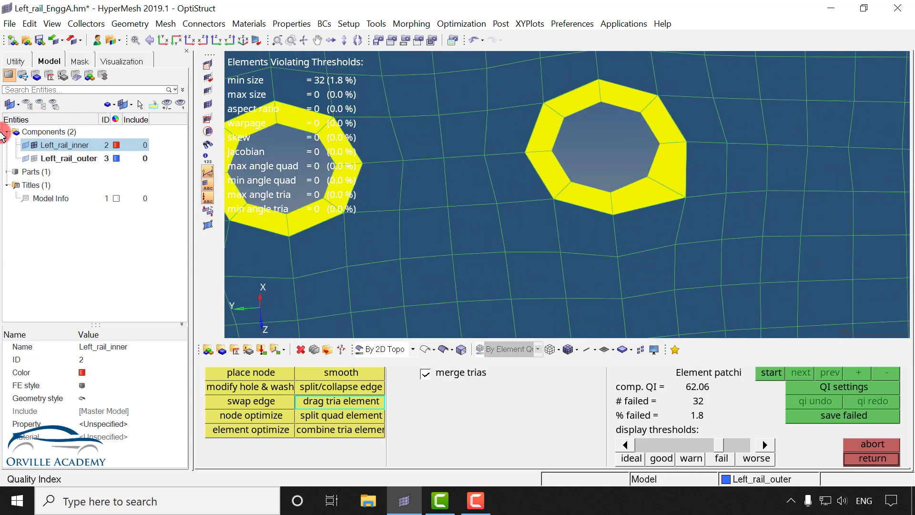
{"action": "left_click", "coordinate": [26, 145]}
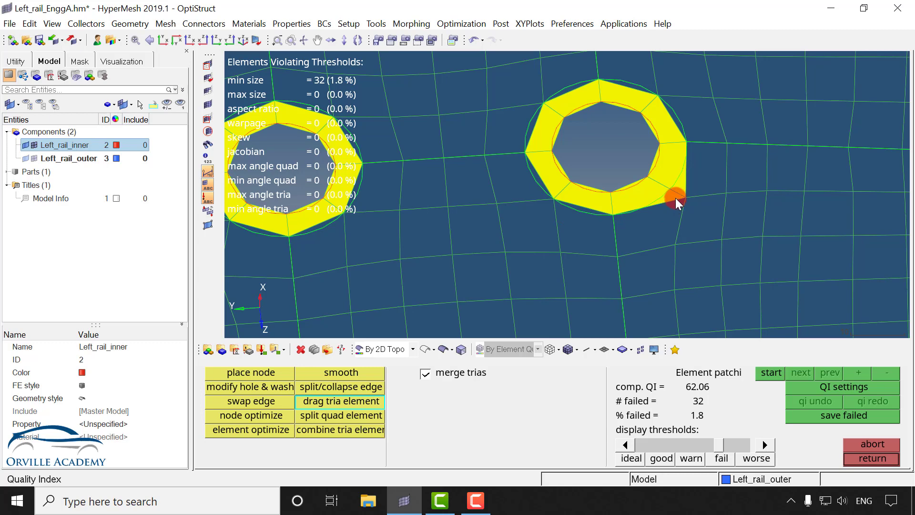
{"action": "scroll", "coordinate": [675, 199], "scroll_direction": "up", "scroll_amount": 1, "text": "ctrl"}
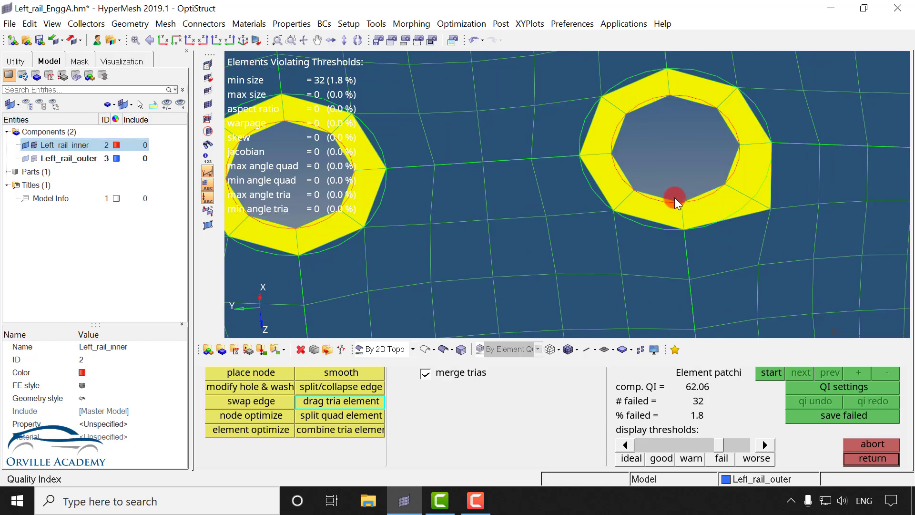
{"action": "key", "text": "Escape"}
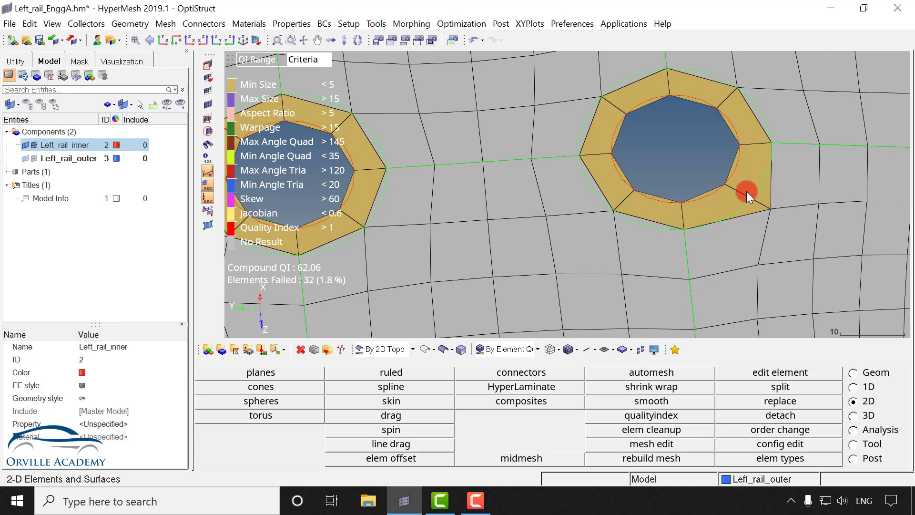
{"action": "key", "text": "shift+F7"}
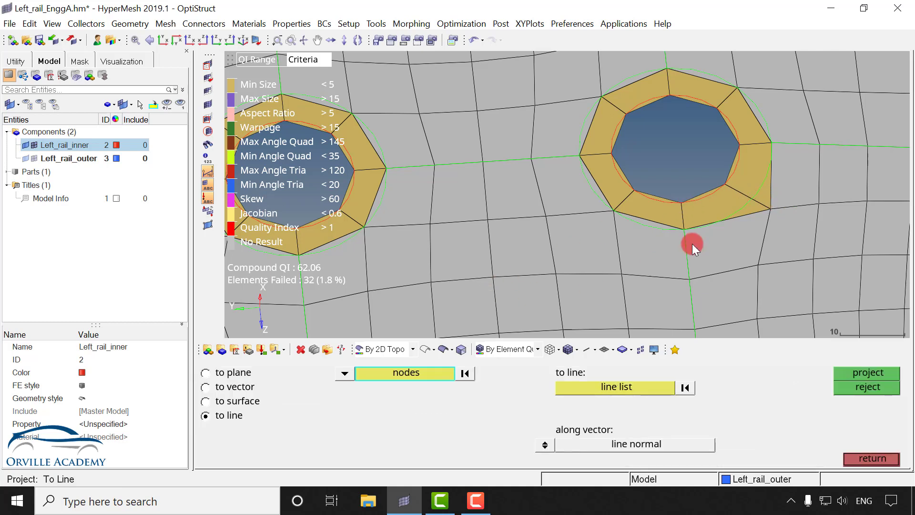
{"action": "left_click", "coordinate": [766, 210]}
{"action": "left_click", "coordinate": [645, 382]}
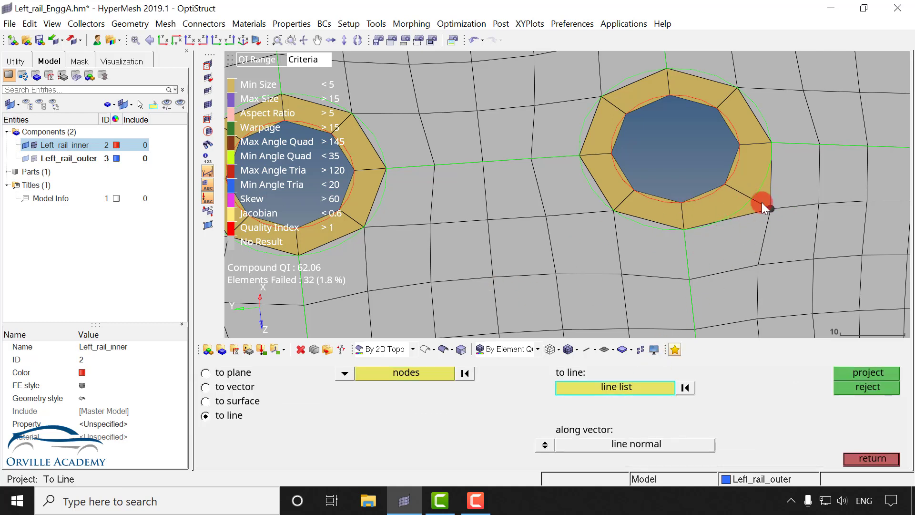
{"action": "left_click", "coordinate": [758, 197]}
{"action": "left_click", "coordinate": [885, 375]}
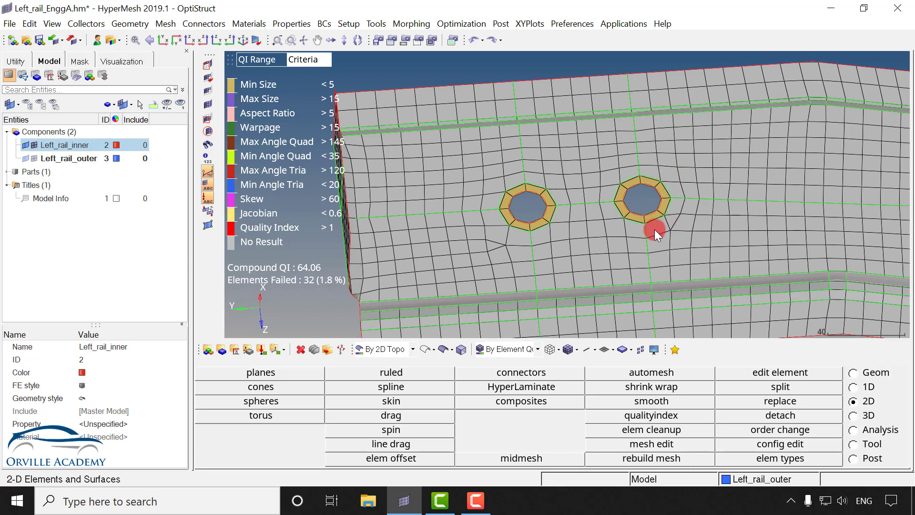
Step: Swap the edges of the tria and its neighbouring elements beside the second hole, moving the tria away from the washer toward the lower fillet
{"action": "scroll", "coordinate": [654, 229], "scroll_direction": "down", "scroll_amount": 3, "text": "ctrl"}
{"action": "right_click_drag", "start_coordinate": [758, 224], "coordinate": [596, 170], "text": "ctrl"}
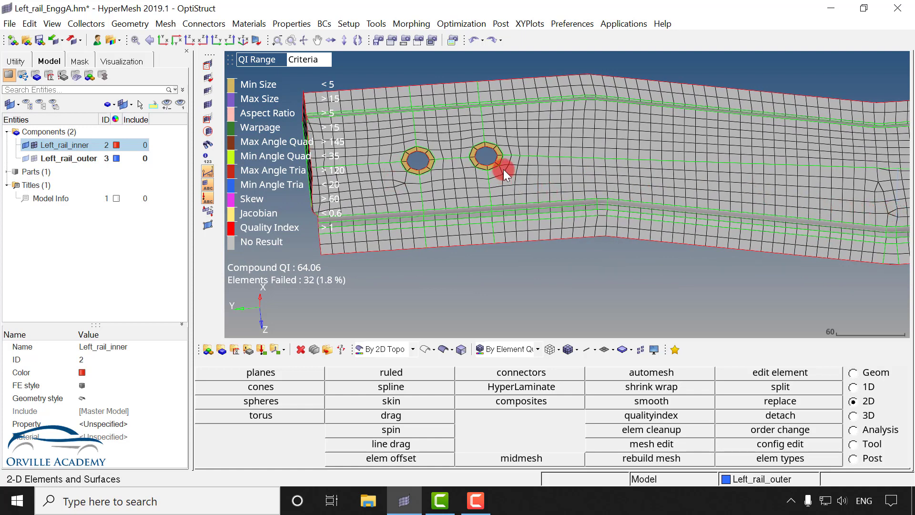
{"action": "scroll", "coordinate": [504, 169], "scroll_direction": "up", "scroll_amount": 3, "text": "ctrl"}
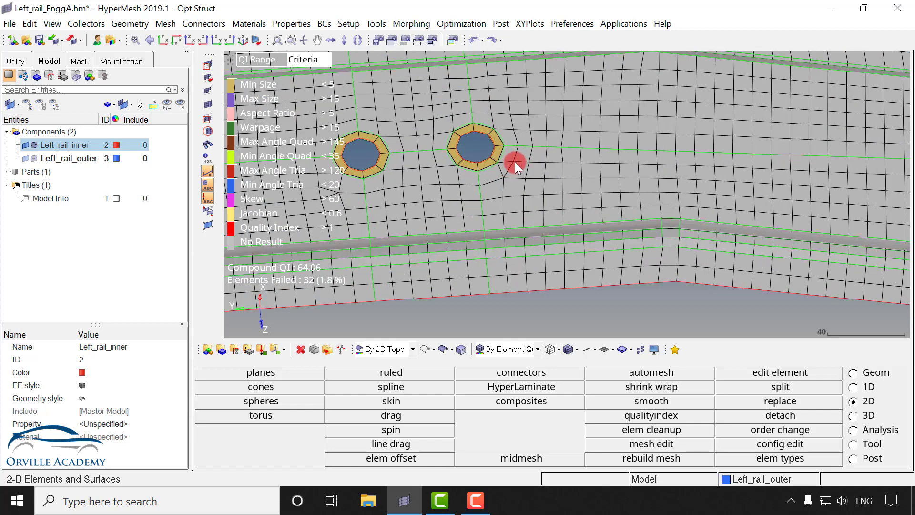
{"action": "scroll", "coordinate": [515, 162], "scroll_direction": "up", "scroll_amount": 2, "text": "ctrl"}
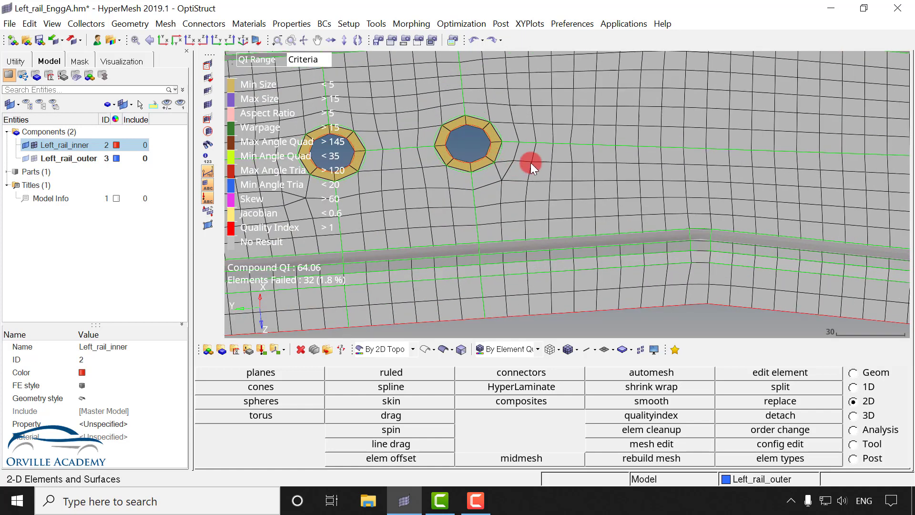
{"action": "left_click", "coordinate": [658, 416]}
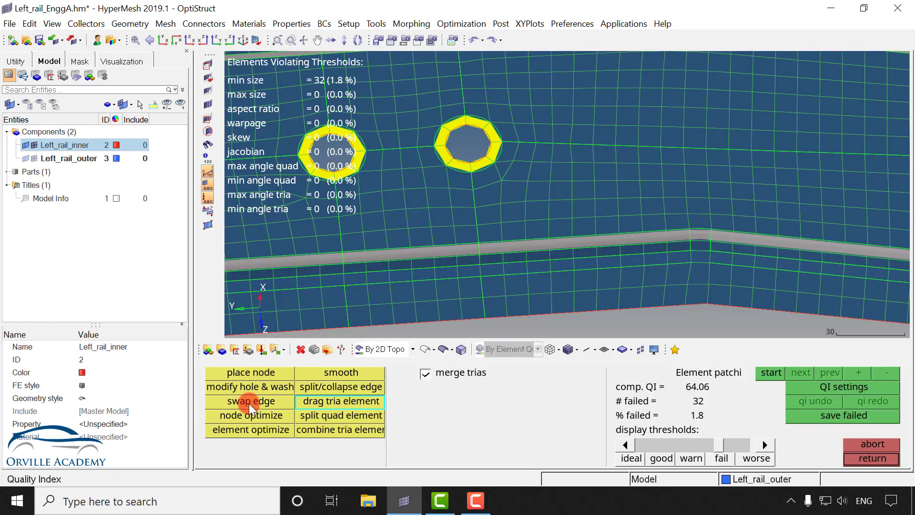
{"action": "scroll", "coordinate": [505, 174], "scroll_direction": "up", "scroll_amount": 2, "text": "ctrl"}
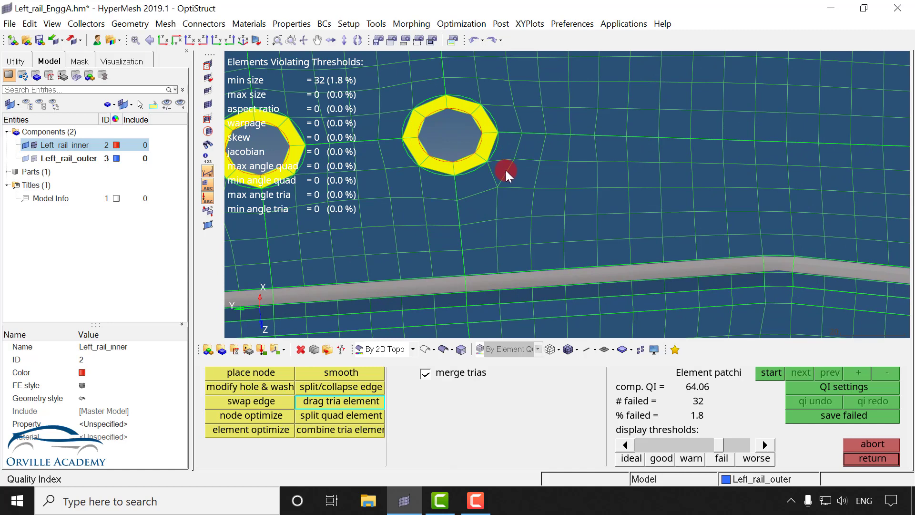
{"action": "left_click", "coordinate": [277, 401]}
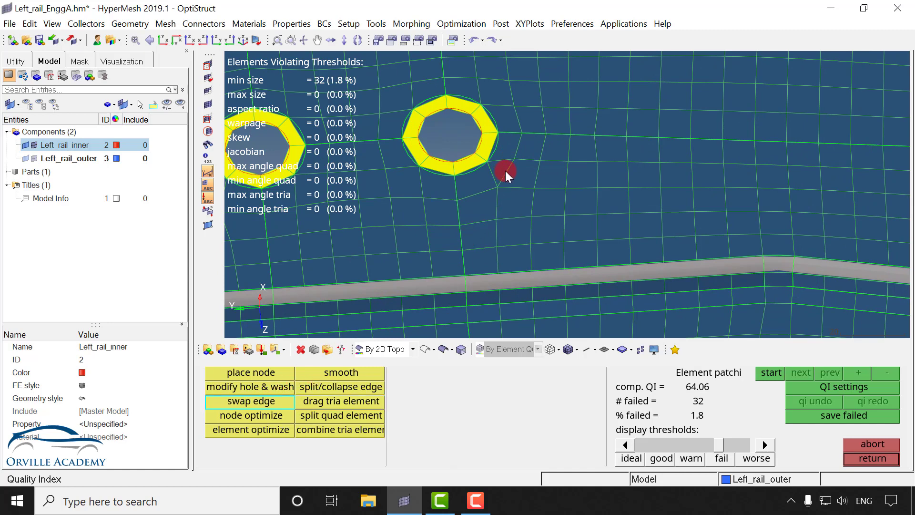
{"action": "left_click", "coordinate": [508, 171]}
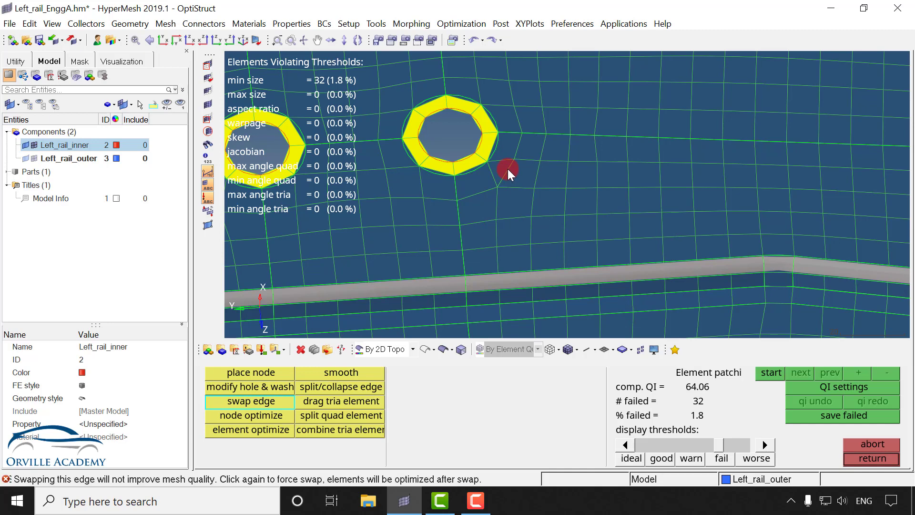
{"action": "left_click", "coordinate": [508, 170]}
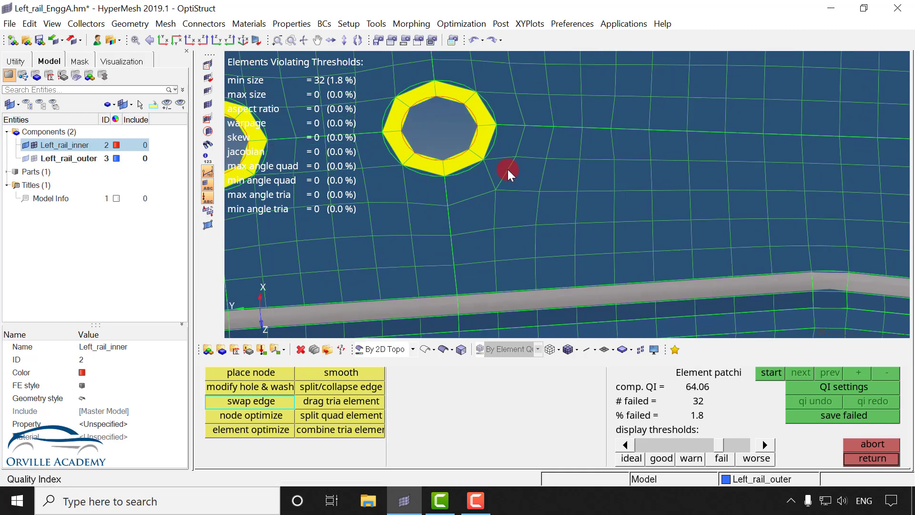
{"action": "left_click", "coordinate": [558, 225]}
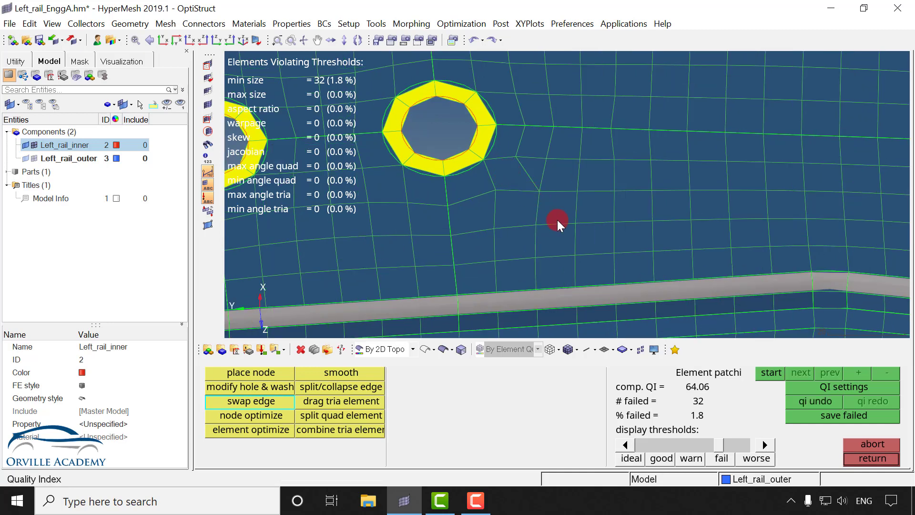
Step: Show the geometry and elements of the Left_rail_outer component and leave the quality index tools
{"action": "left_click", "coordinate": [332, 394]}
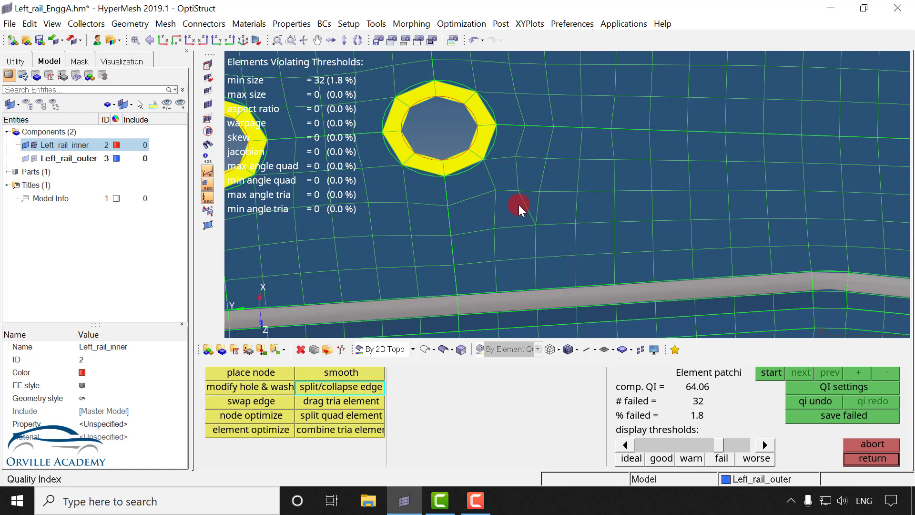
{"action": "scroll", "coordinate": [531, 227], "scroll_direction": "down", "scroll_amount": 3, "text": "ctrl"}
{"action": "right_click_drag", "start_coordinate": [734, 240], "coordinate": [490, 224], "text": "ctrl"}
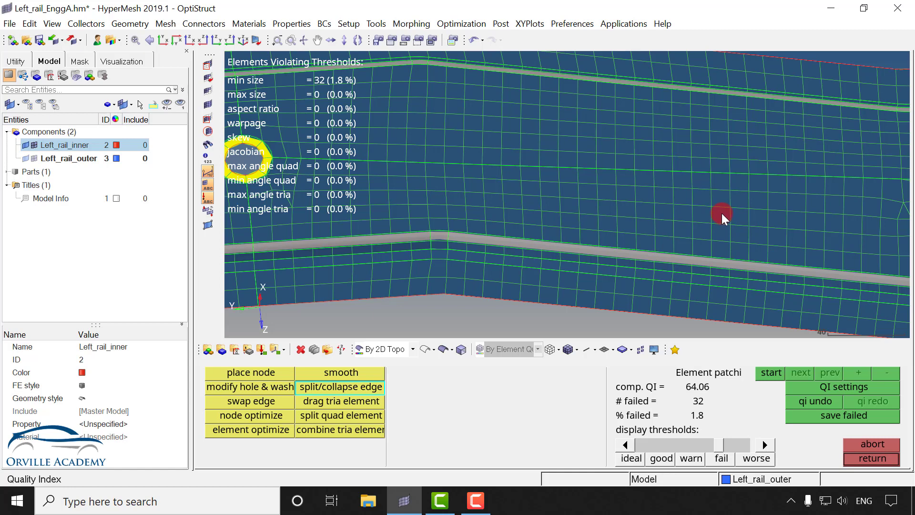
{"action": "left_click", "coordinate": [26, 158]}
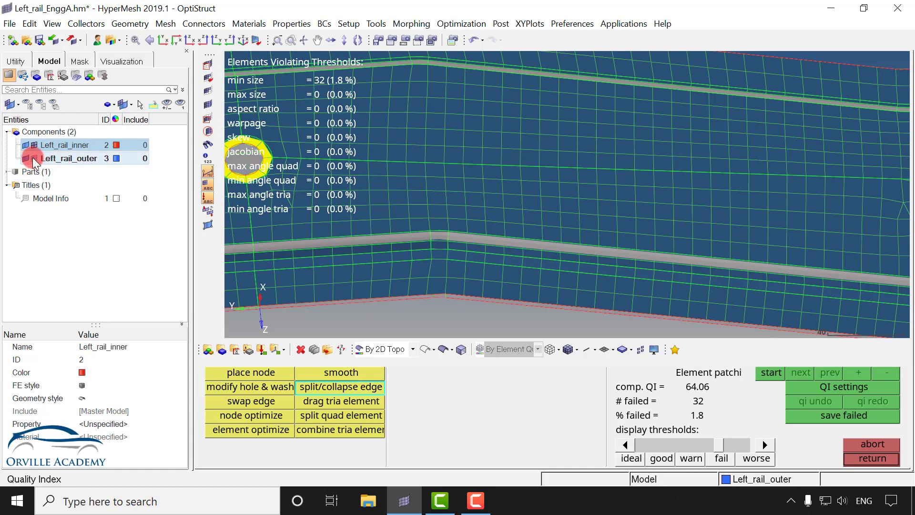
{"action": "left_click", "coordinate": [27, 158]}
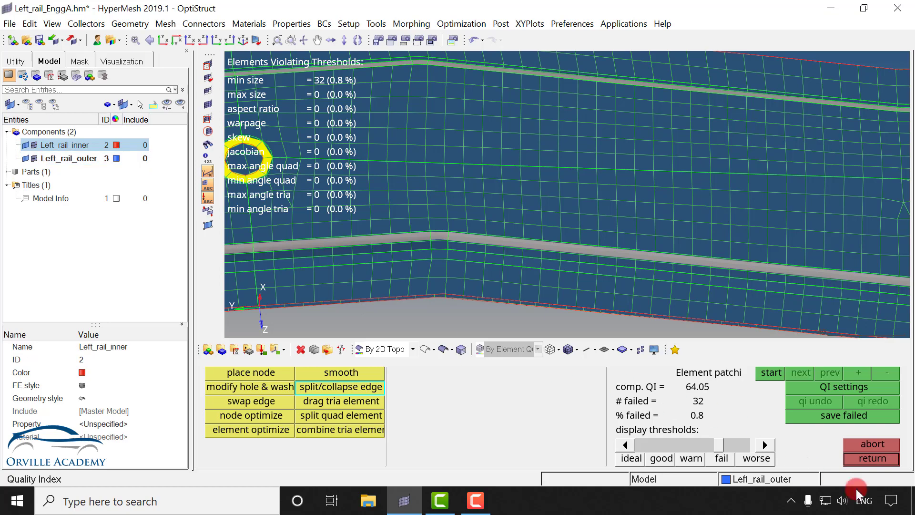
{"action": "left_click", "coordinate": [870, 458]}
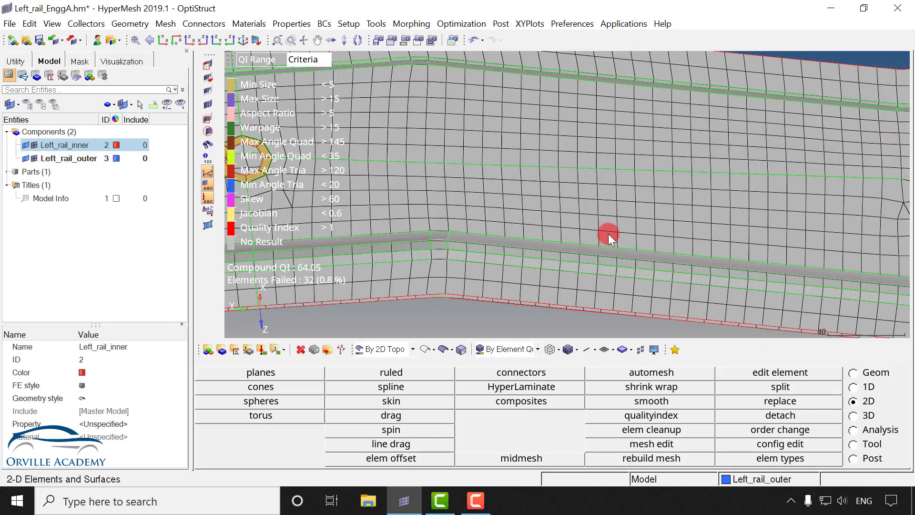
Step: Smooth the plate elements beside and below the second hole's washer repeatedly, using shape corrected smoothing with 1 iteration per pass
{"action": "scroll", "coordinate": [625, 238], "scroll_direction": "down", "scroll_amount": 2, "text": "ctrl"}
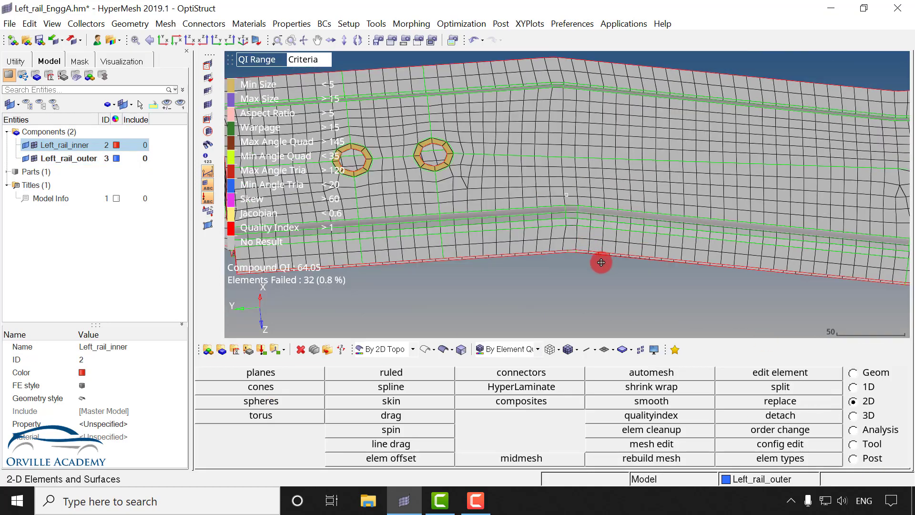
{"action": "left_click_drag", "start_coordinate": [601, 262], "coordinate": [593, 263], "text": "ctrl"}
{"action": "scroll", "coordinate": [433, 115], "scroll_direction": "up", "scroll_amount": 3, "text": "ctrl"}
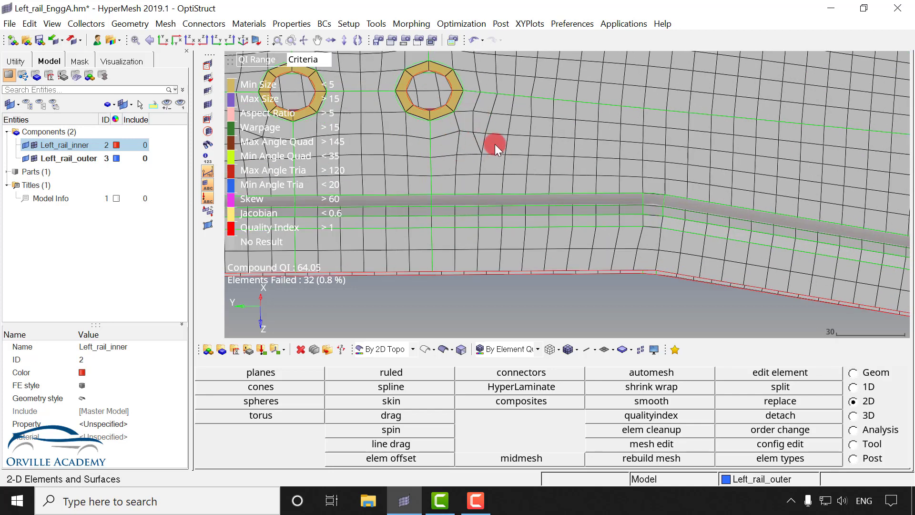
{"action": "key", "text": "shift+F12"}
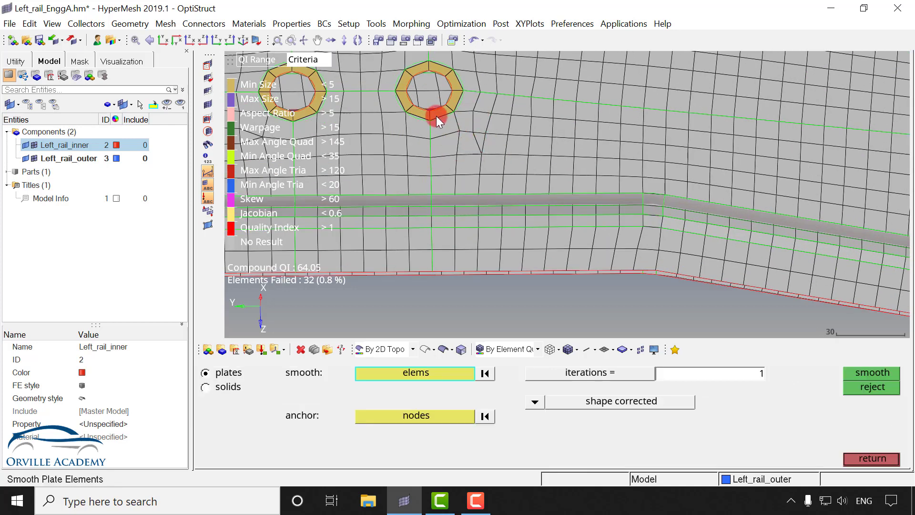
{"action": "left_click_drag", "start_coordinate": [436, 116], "coordinate": [552, 196], "text": "shift"}
{"action": "left_click_drag", "start_coordinate": [466, 99], "coordinate": [536, 139], "text": "shift"}
{"action": "left_click", "coordinate": [866, 371]}
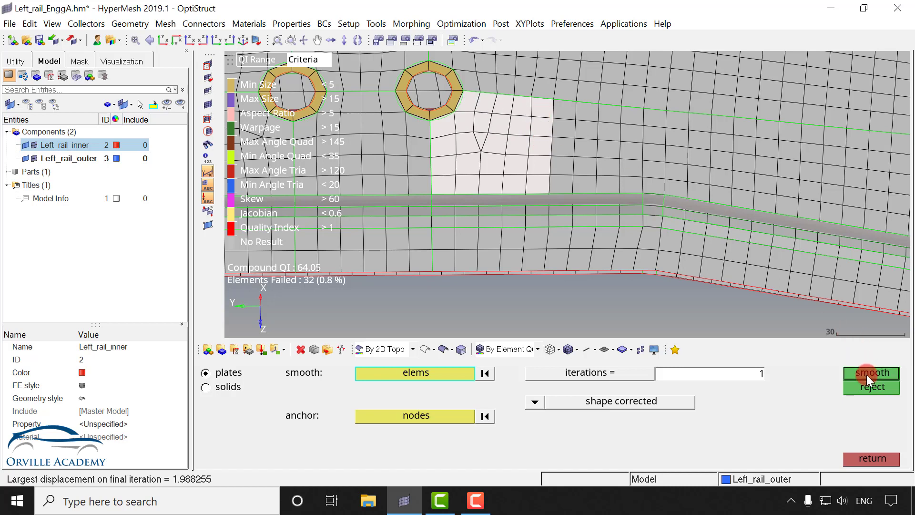
{"action": "left_click", "coordinate": [868, 372]}
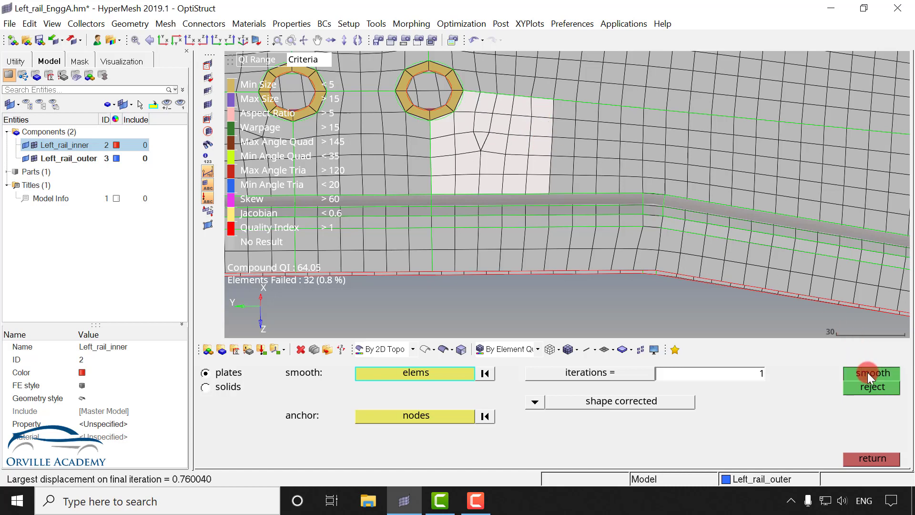
{"action": "left_click", "coordinate": [868, 373]}
{"action": "left_click", "coordinate": [868, 373]}
{"action": "left_click", "coordinate": [867, 374]}
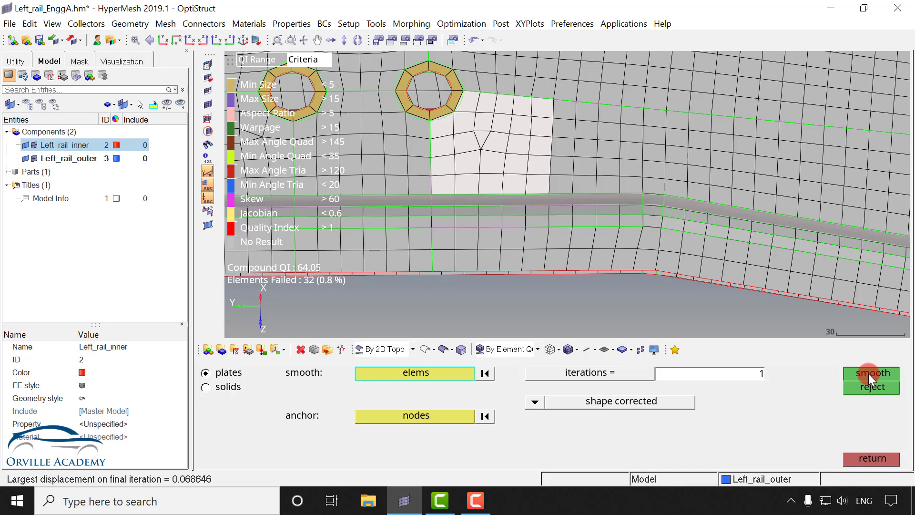
{"action": "left_click", "coordinate": [867, 374]}
{"action": "left_click", "coordinate": [867, 374]}
{"action": "left_click", "coordinate": [868, 373]}
{"action": "left_click", "coordinate": [869, 373]}
{"action": "left_click", "coordinate": [868, 373]}
{"action": "left_click", "coordinate": [869, 374]}
{"action": "left_click", "coordinate": [869, 374]}
{"action": "left_click", "coordinate": [869, 375]}
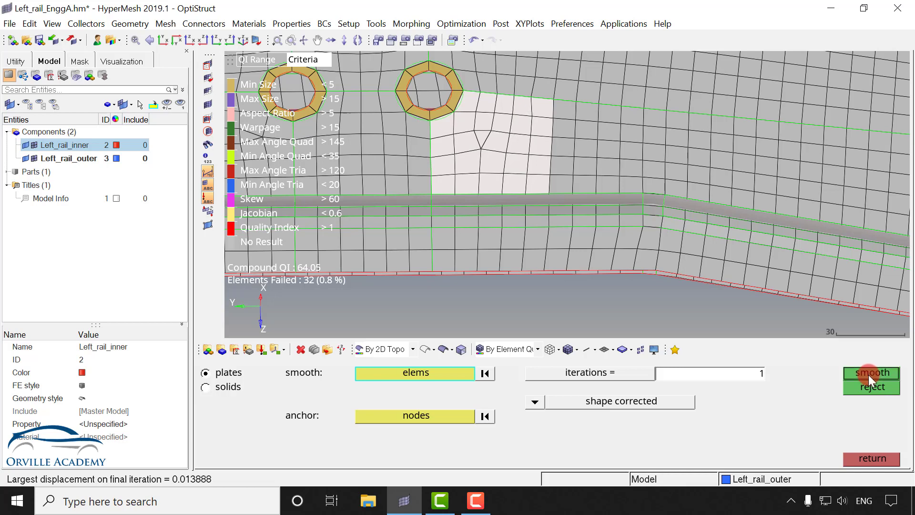
{"action": "left_click", "coordinate": [869, 458]}
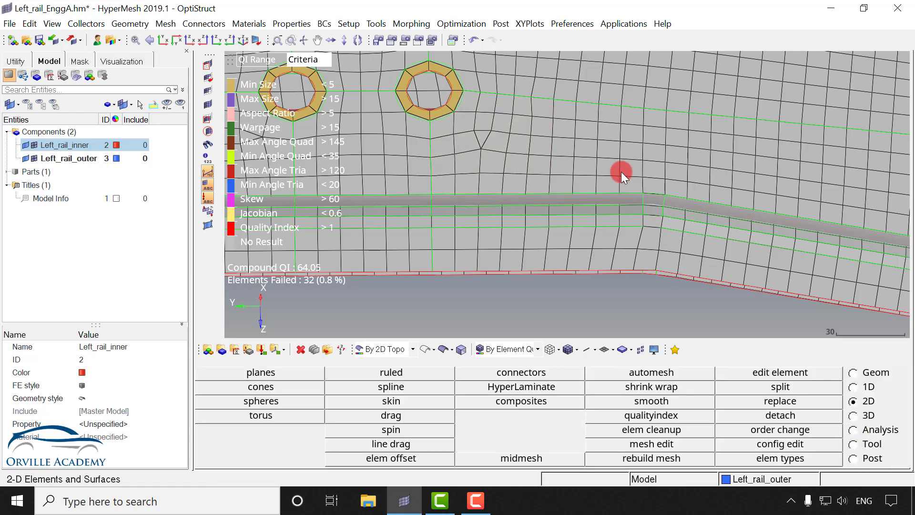
Step: Measure the distance between the upper fillet edge and the top washer node of the outermost hole at the rail's opposite end
{"action": "scroll", "coordinate": [621, 172], "scroll_direction": "down", "scroll_amount": 4}
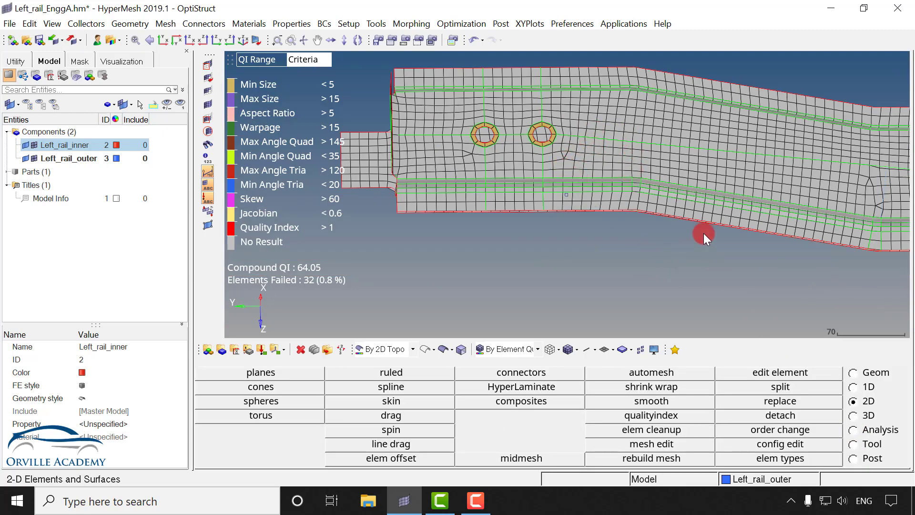
{"action": "right_click_drag", "start_coordinate": [703, 233], "coordinate": [535, 223], "text": "ctrl"}
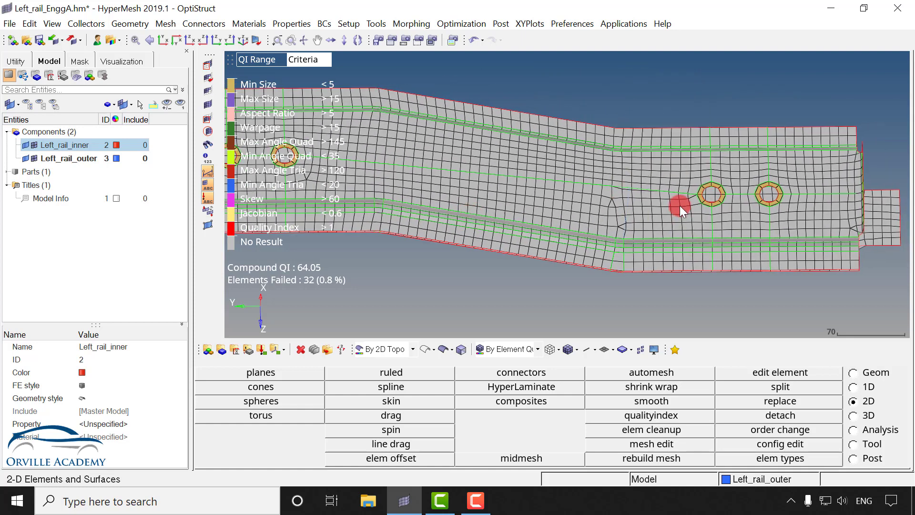
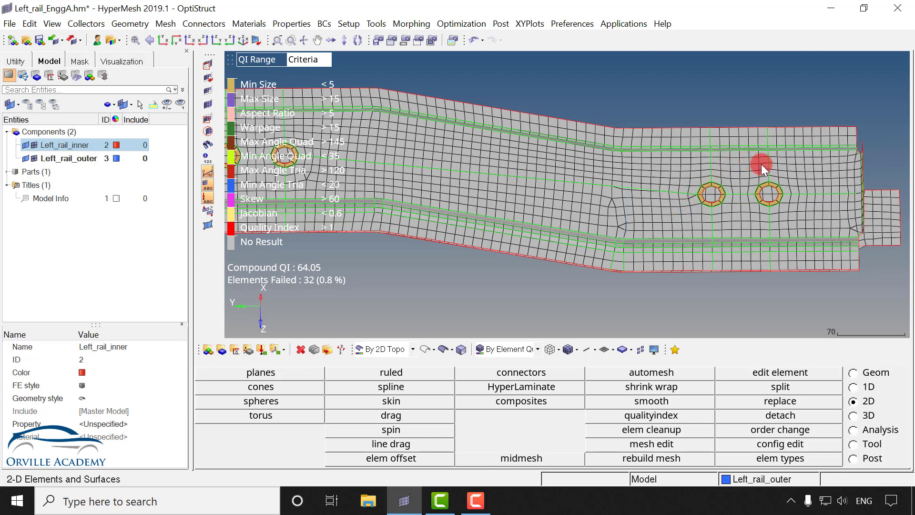
{"action": "scroll", "coordinate": [638, 185], "scroll_direction": "up", "scroll_amount": 3}
{"action": "scroll", "coordinate": [667, 167], "scroll_direction": "up", "scroll_amount": 2}
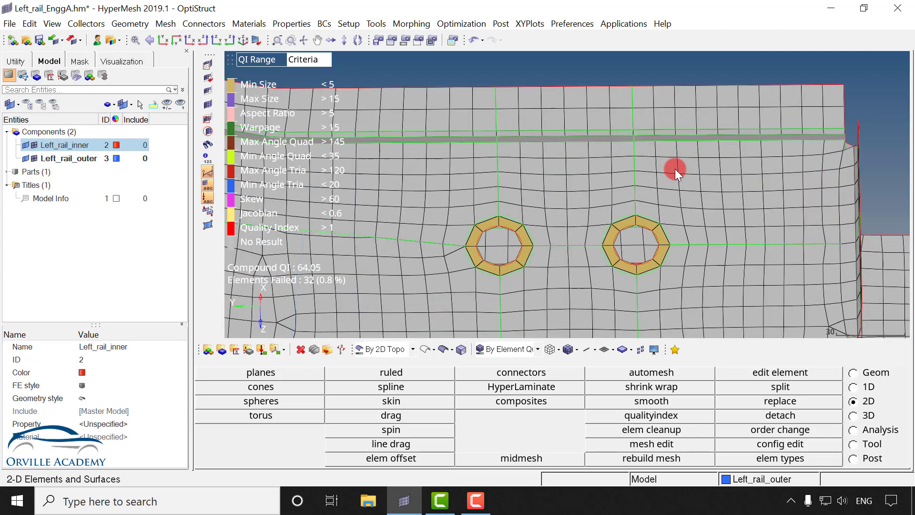
{"action": "key", "text": "F4"}
{"action": "left_click", "coordinate": [629, 142]}
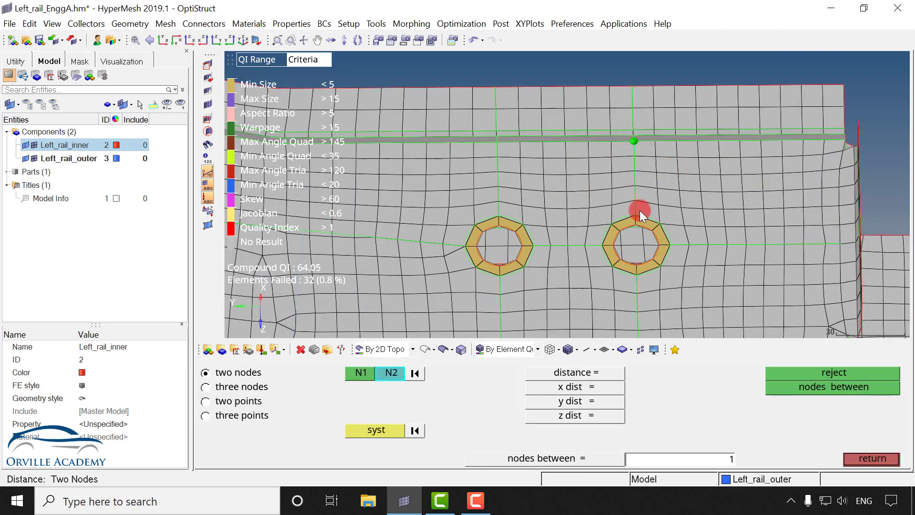
{"action": "left_click", "coordinate": [636, 215]}
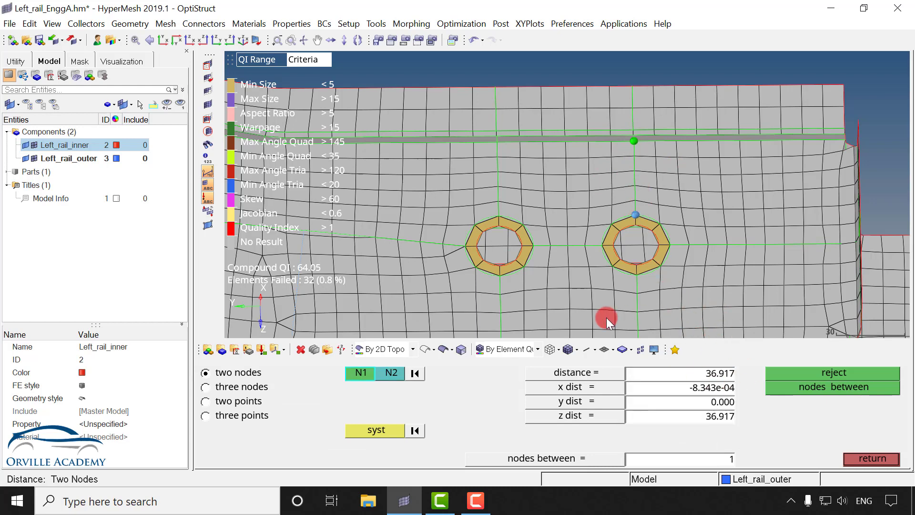
Step: Measure the distance between the outermost hole's bottom washer node and the lower fillet edge, and compare the mesh rows on both sides
{"action": "right_click_drag", "start_coordinate": [607, 317], "coordinate": [624, 206], "text": "ctrl"}
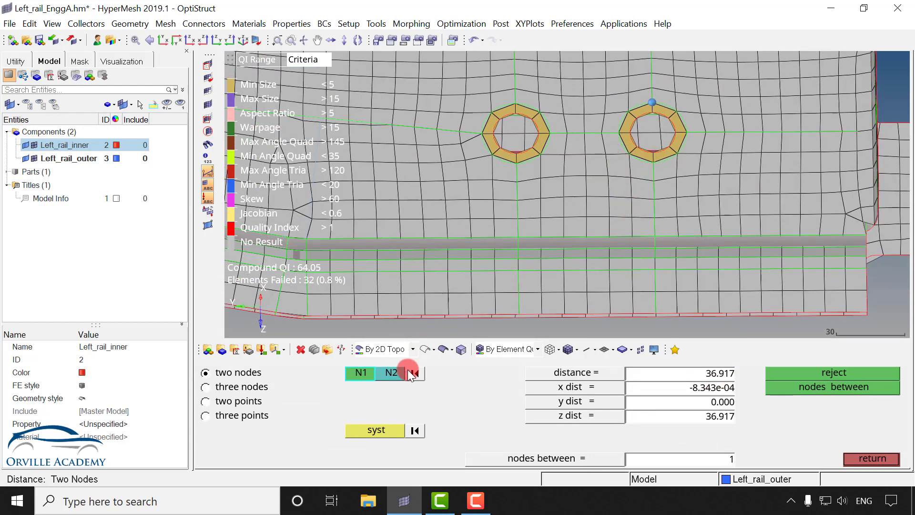
{"action": "left_click", "coordinate": [654, 162]}
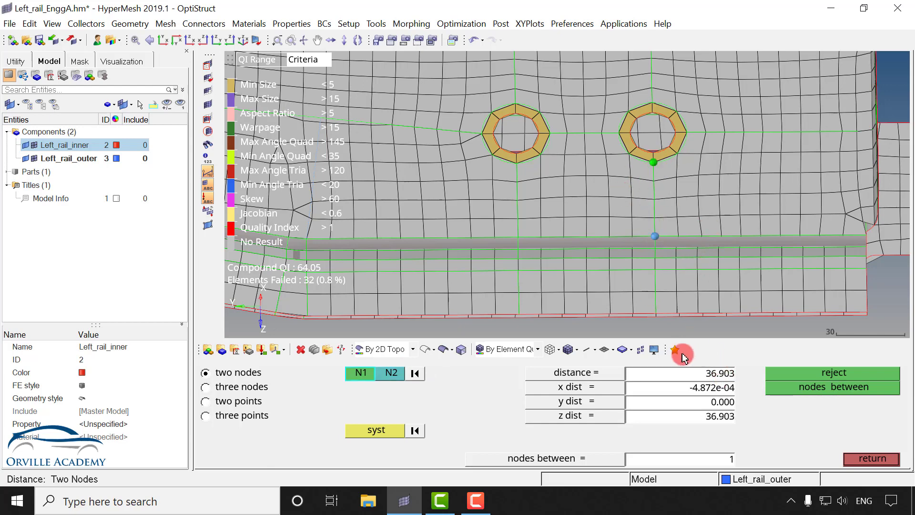
{"action": "right_click_drag", "start_coordinate": [657, 149], "coordinate": [654, 278], "text": "ctrl"}
{"action": "scroll", "coordinate": [653, 223], "scroll_direction": "up", "scroll_amount": 2}
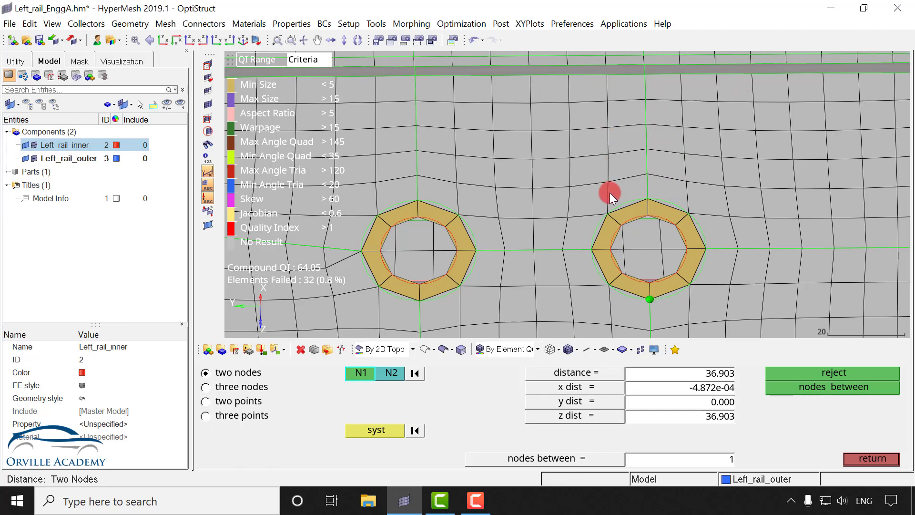
{"action": "scroll", "coordinate": [610, 193], "scroll_direction": "down", "scroll_amount": 2}
{"action": "right_click_drag", "start_coordinate": [662, 266], "coordinate": [663, 165], "text": "ctrl"}
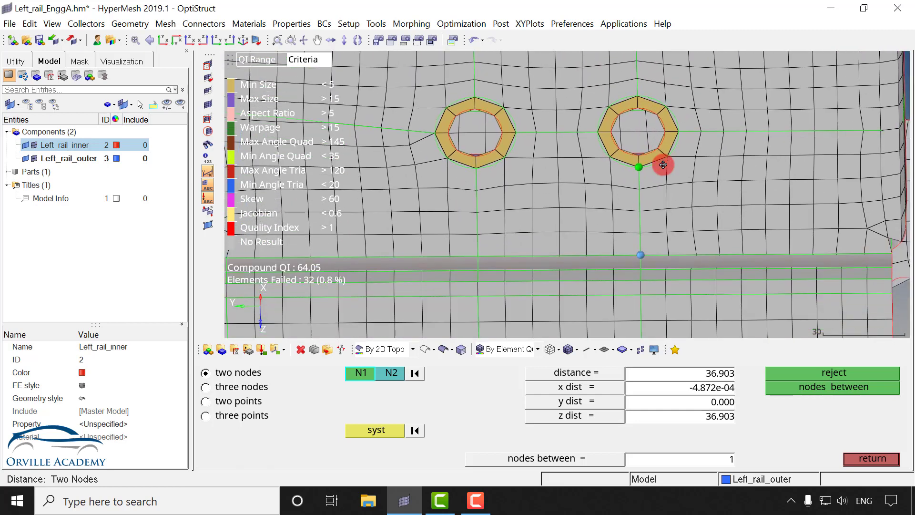
{"action": "scroll", "coordinate": [649, 181], "scroll_direction": "up", "scroll_amount": 1}
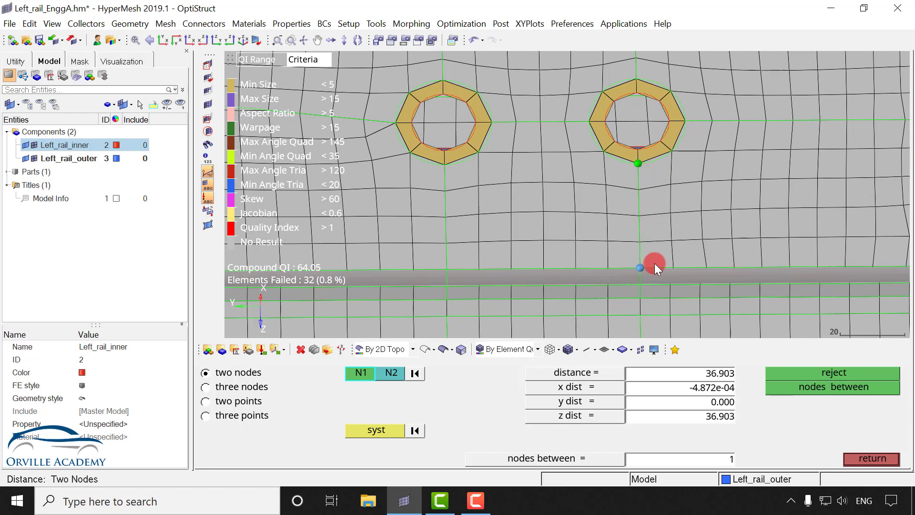
{"action": "left_click", "coordinate": [862, 459]}
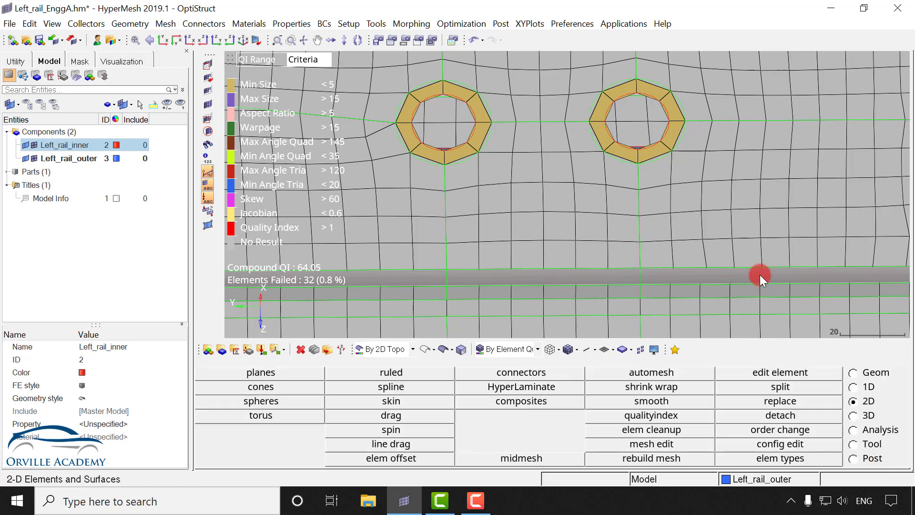
Step: Relocate the tria in the lower mesh row at the rail's end to the inboard side of both holes, with merge trias enabled
{"action": "left_click", "coordinate": [651, 415]}
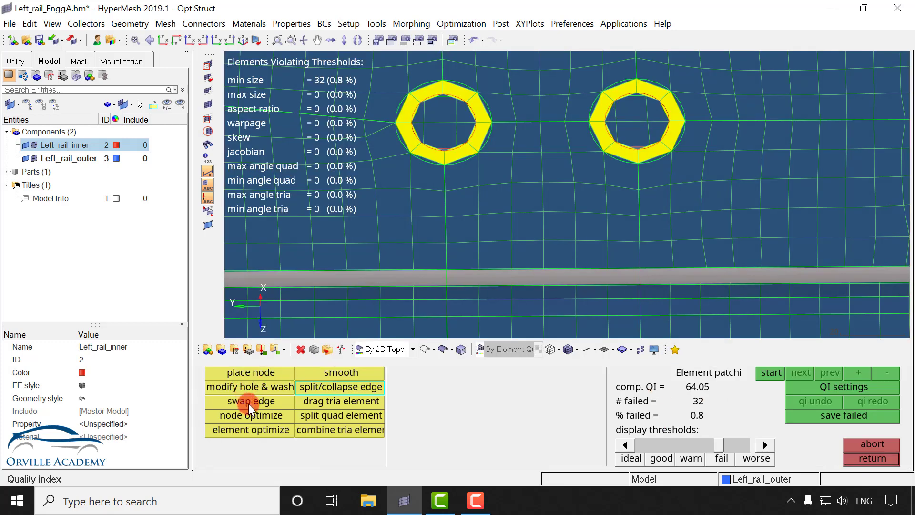
{"action": "left_click", "coordinate": [340, 401]}
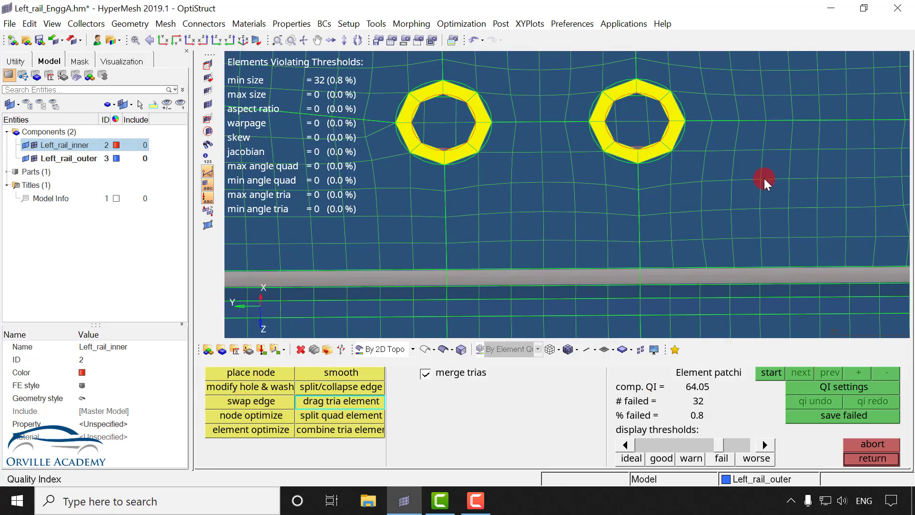
{"action": "right_click_drag", "start_coordinate": [764, 181], "coordinate": [635, 200], "text": "ctrl"}
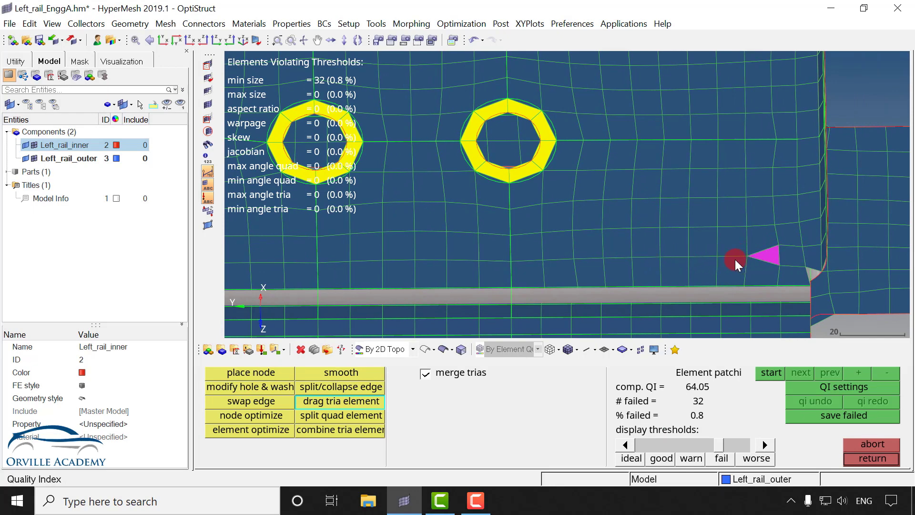
{"action": "left_click_drag", "start_coordinate": [630, 256], "coordinate": [237, 247]}
{"action": "right_click_drag", "start_coordinate": [409, 251], "coordinate": [572, 255], "text": "ctrl"}
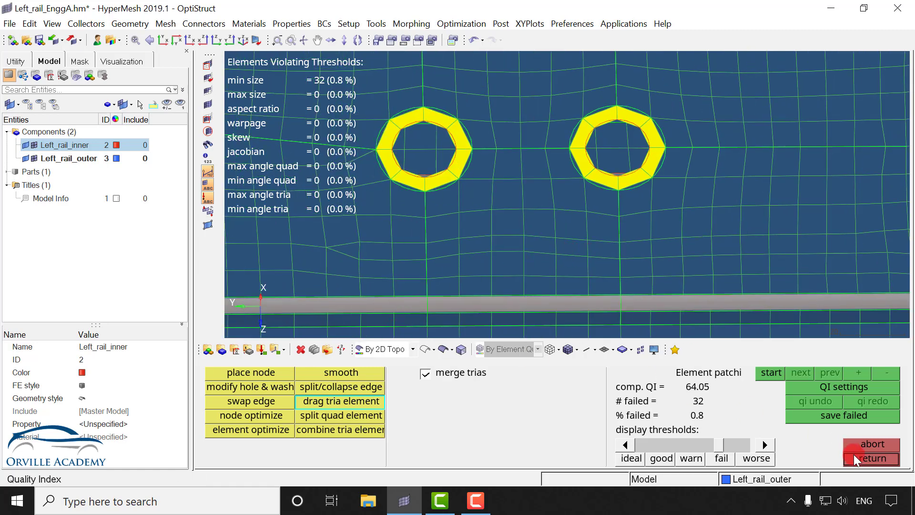
{"action": "left_click", "coordinate": [871, 458]}
Step: Smooth the plate elements between and below the two holes repeatedly, using shape corrected smoothing with 1 iteration per pass
{"action": "key", "text": "shift+F12"}
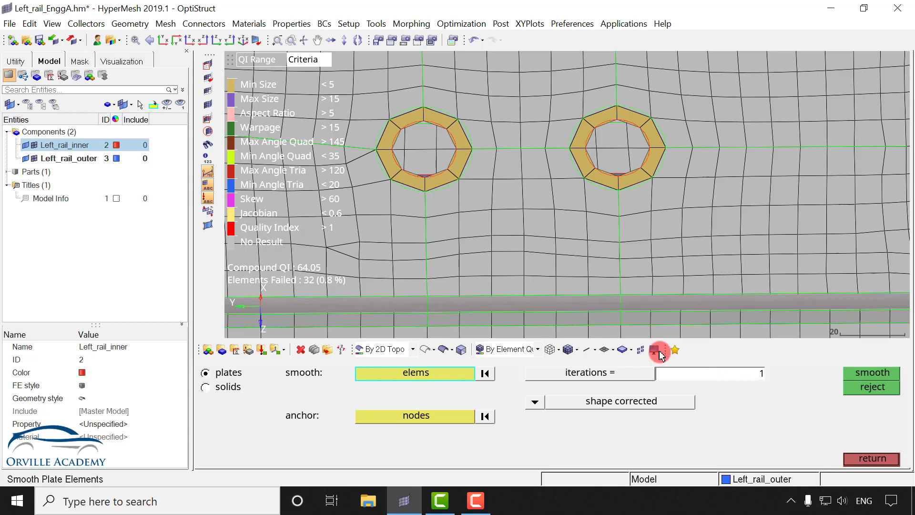
{"action": "left_click_drag", "start_coordinate": [463, 190], "coordinate": [793, 300], "text": "shift"}
{"action": "middle_click", "coordinate": [625, 236]}
{"action": "middle_click", "coordinate": [625, 236]}
{"action": "middle_click", "coordinate": [624, 236]}
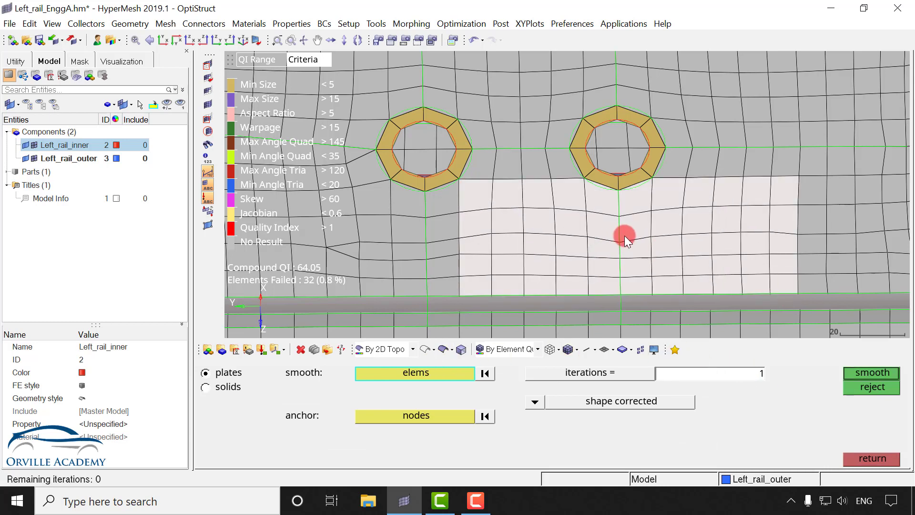
{"action": "left_click", "coordinate": [866, 457]}
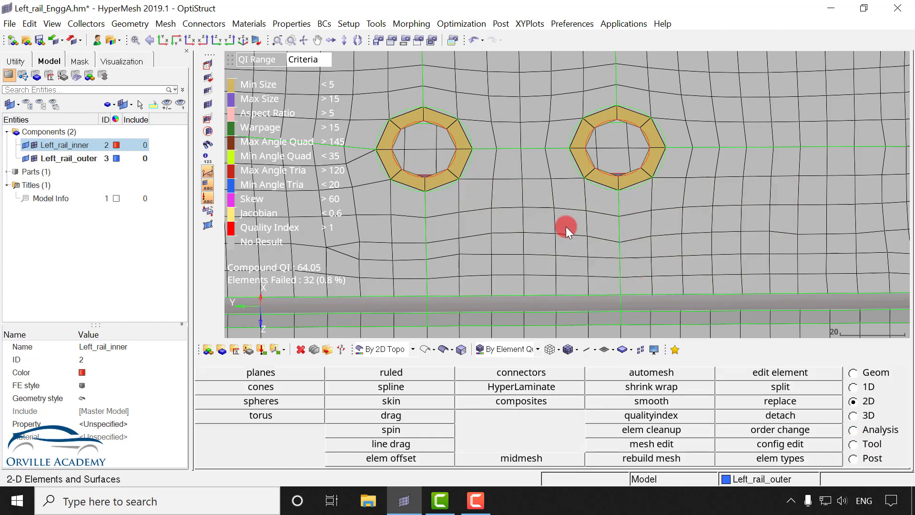
{"action": "scroll", "coordinate": [566, 227], "scroll_direction": "down", "scroll_amount": 3, "text": "ctrl"}
{"action": "right_click_drag", "start_coordinate": [501, 218], "coordinate": [753, 223], "text": "ctrl"}
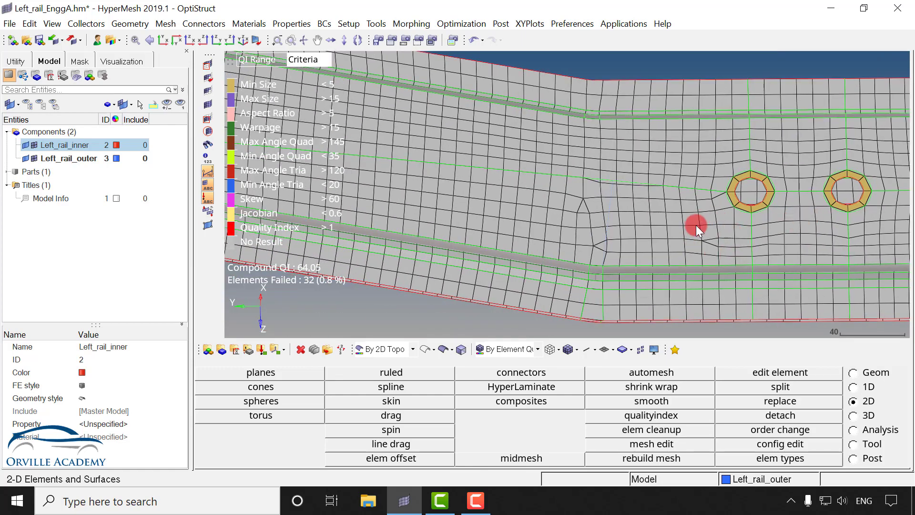
{"action": "scroll", "coordinate": [707, 246], "scroll_direction": "down", "scroll_amount": 2, "text": "ctrl"}
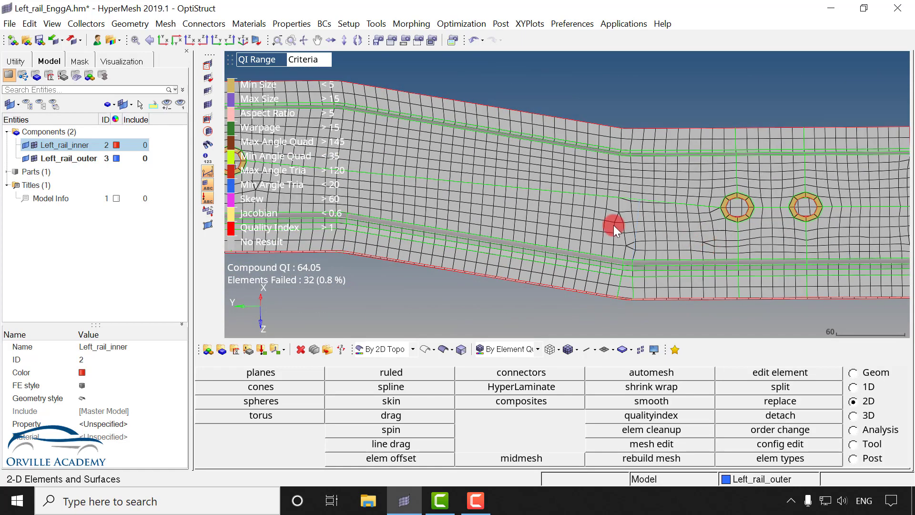
{"action": "right_click_drag", "start_coordinate": [615, 228], "coordinate": [801, 235], "text": "ctrl"}
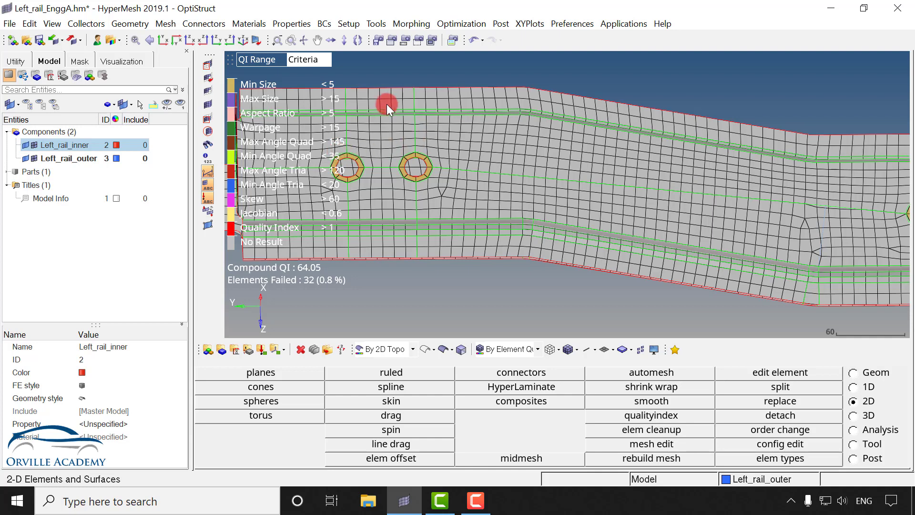
Step: Save a copy of the meshed model as Left_rail_Final.hm in the Left_rail_EnggA folder
{"action": "left_click", "coordinate": [9, 23]}
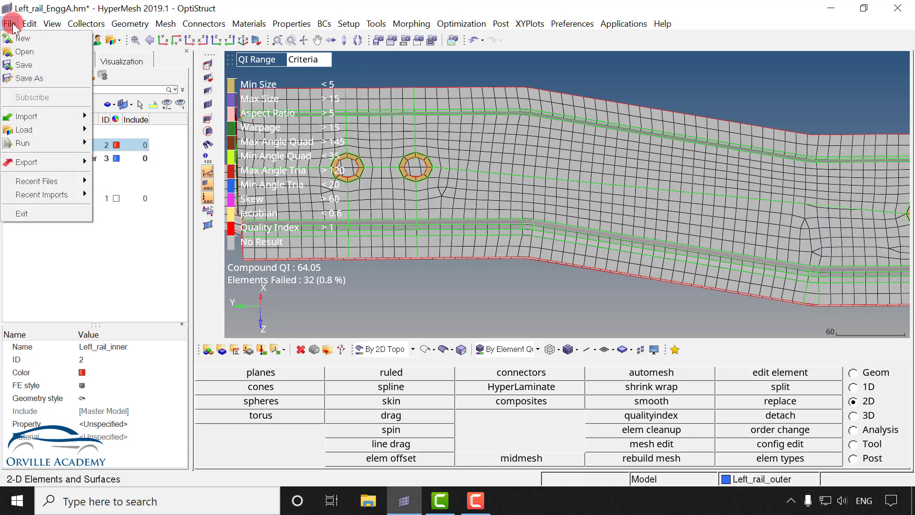
{"action": "left_click", "coordinate": [36, 77]}
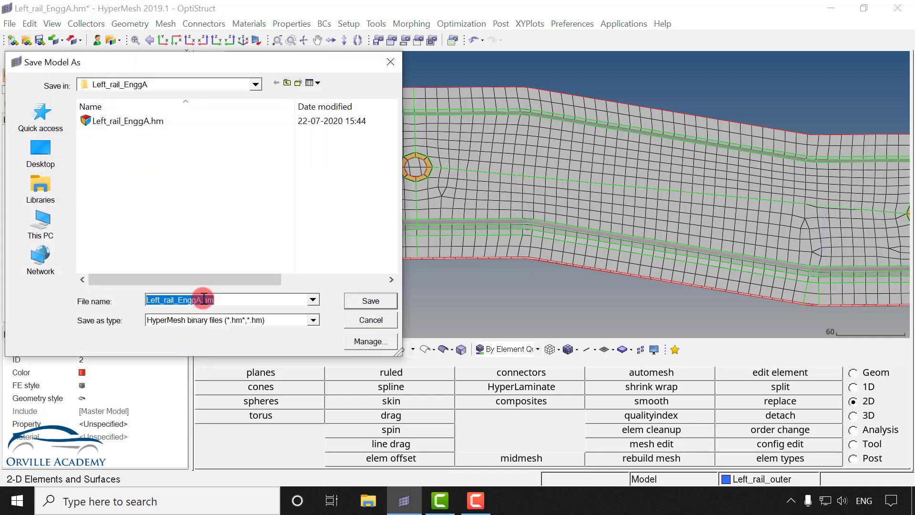
{"action": "left_click", "coordinate": [203, 299]}
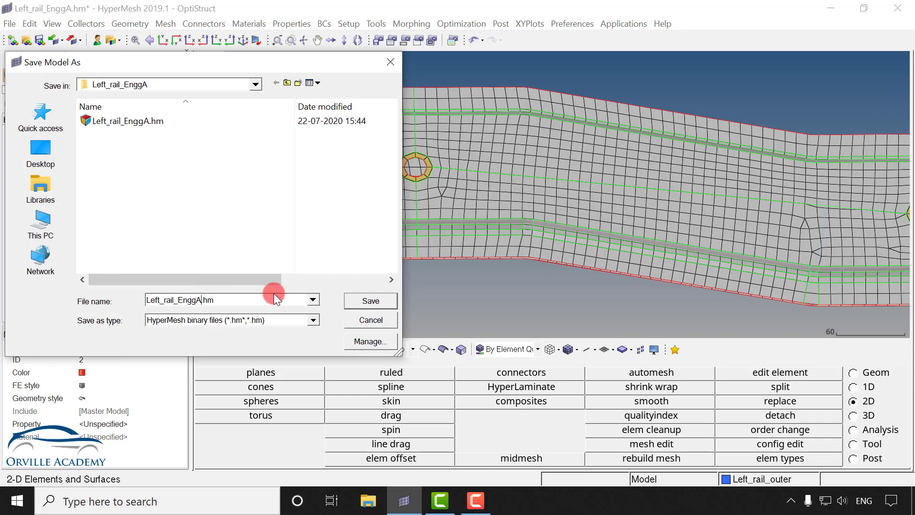
{"action": "key", "text": "BackSpace"}
{"action": "key", "text": "BackSpace"}
{"action": "key", "text": "BackSpace"}
{"action": "key", "text": "BackSpace"}
{"action": "key", "text": "BackSpace"}
{"action": "type", "text": "Final"}
{"action": "left_click", "coordinate": [354, 302]}
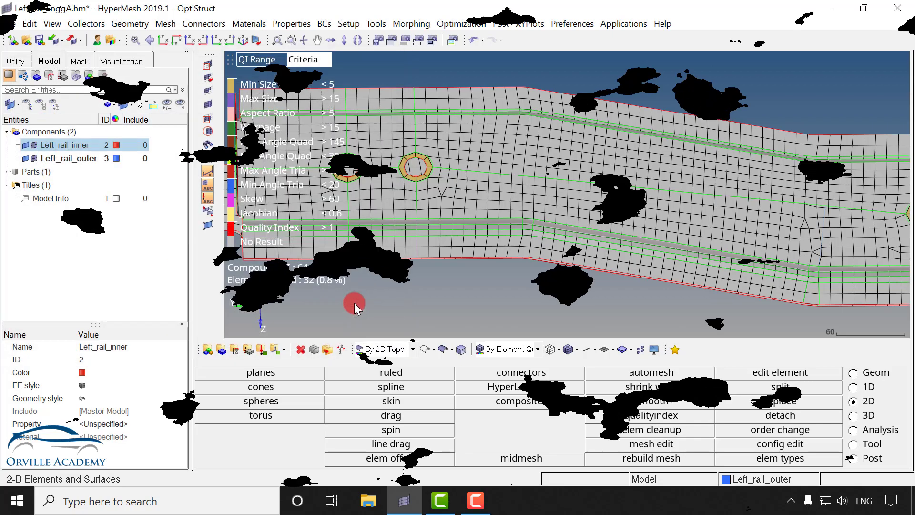